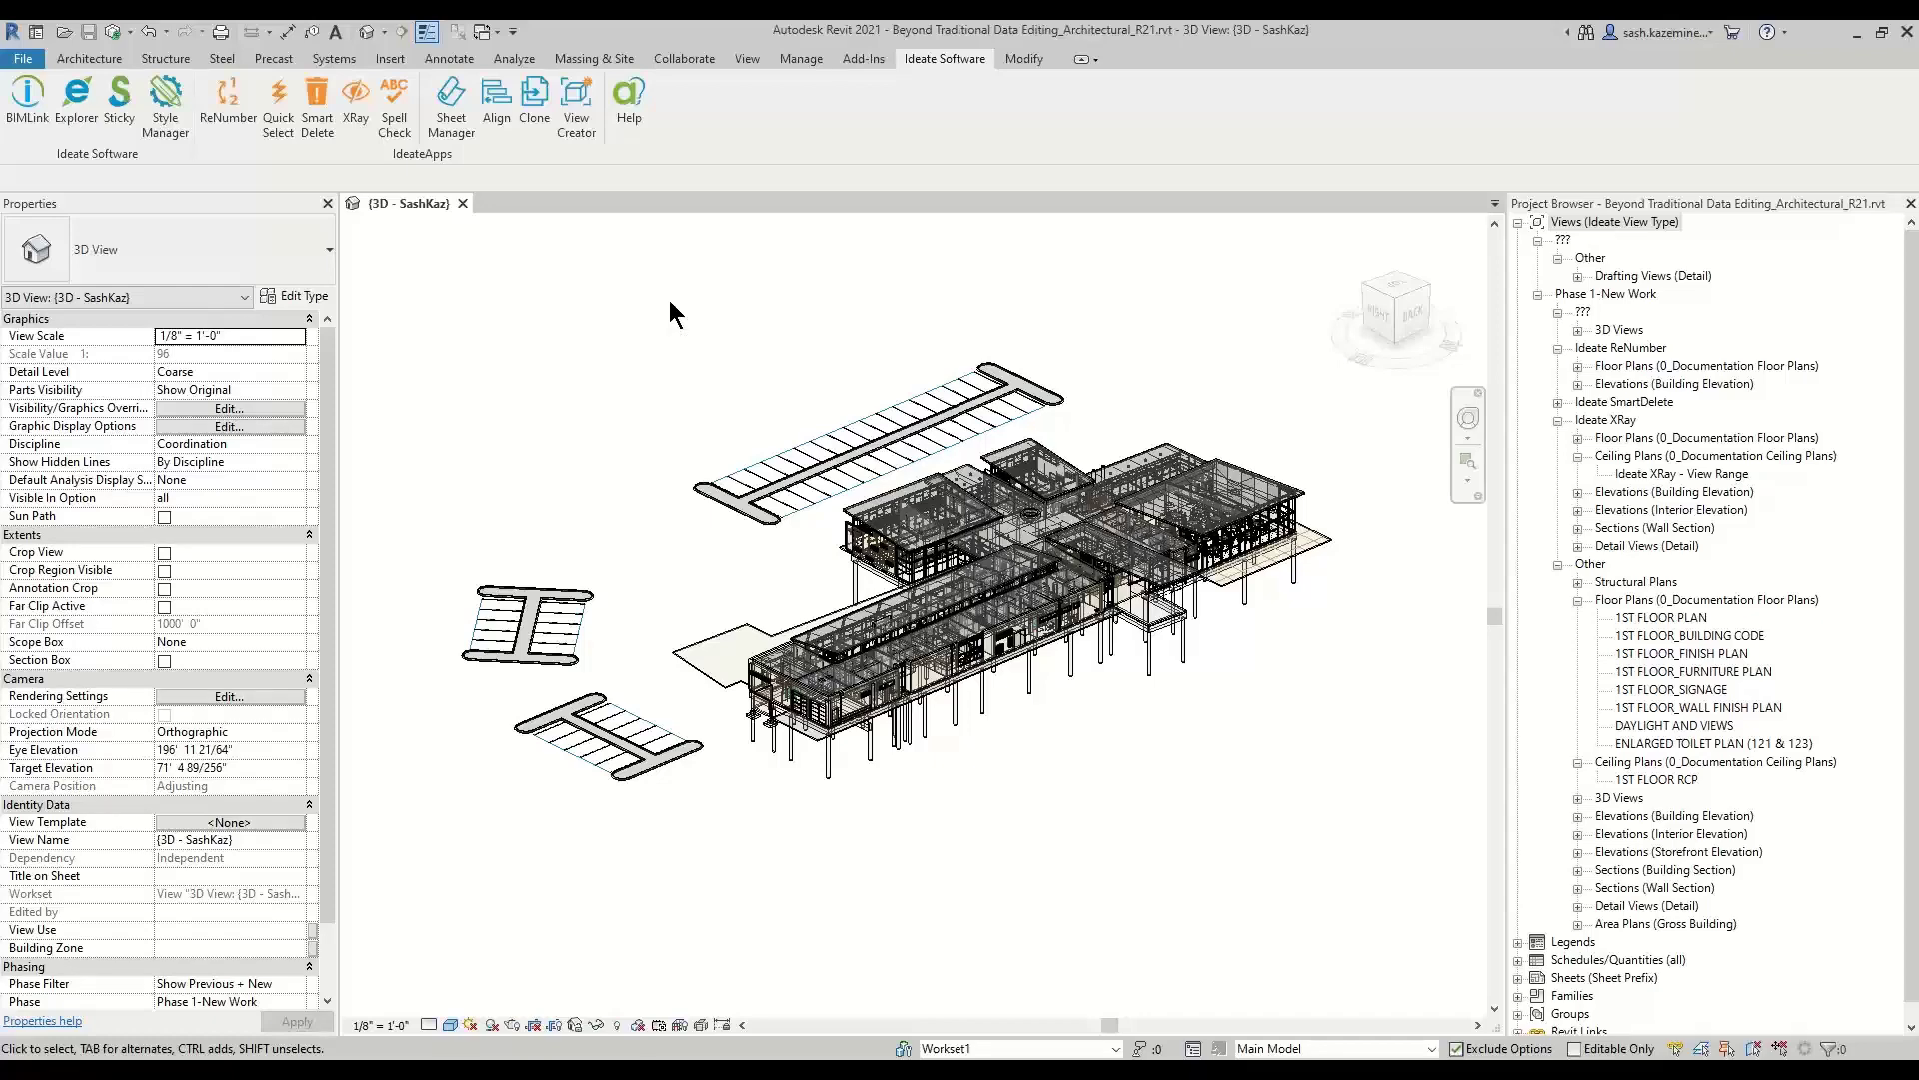
Open Ideate BIMLink and enlarge its window to show the full list of links.
left_click(27, 100)
left_click_drag(720, 320, 478, 243)
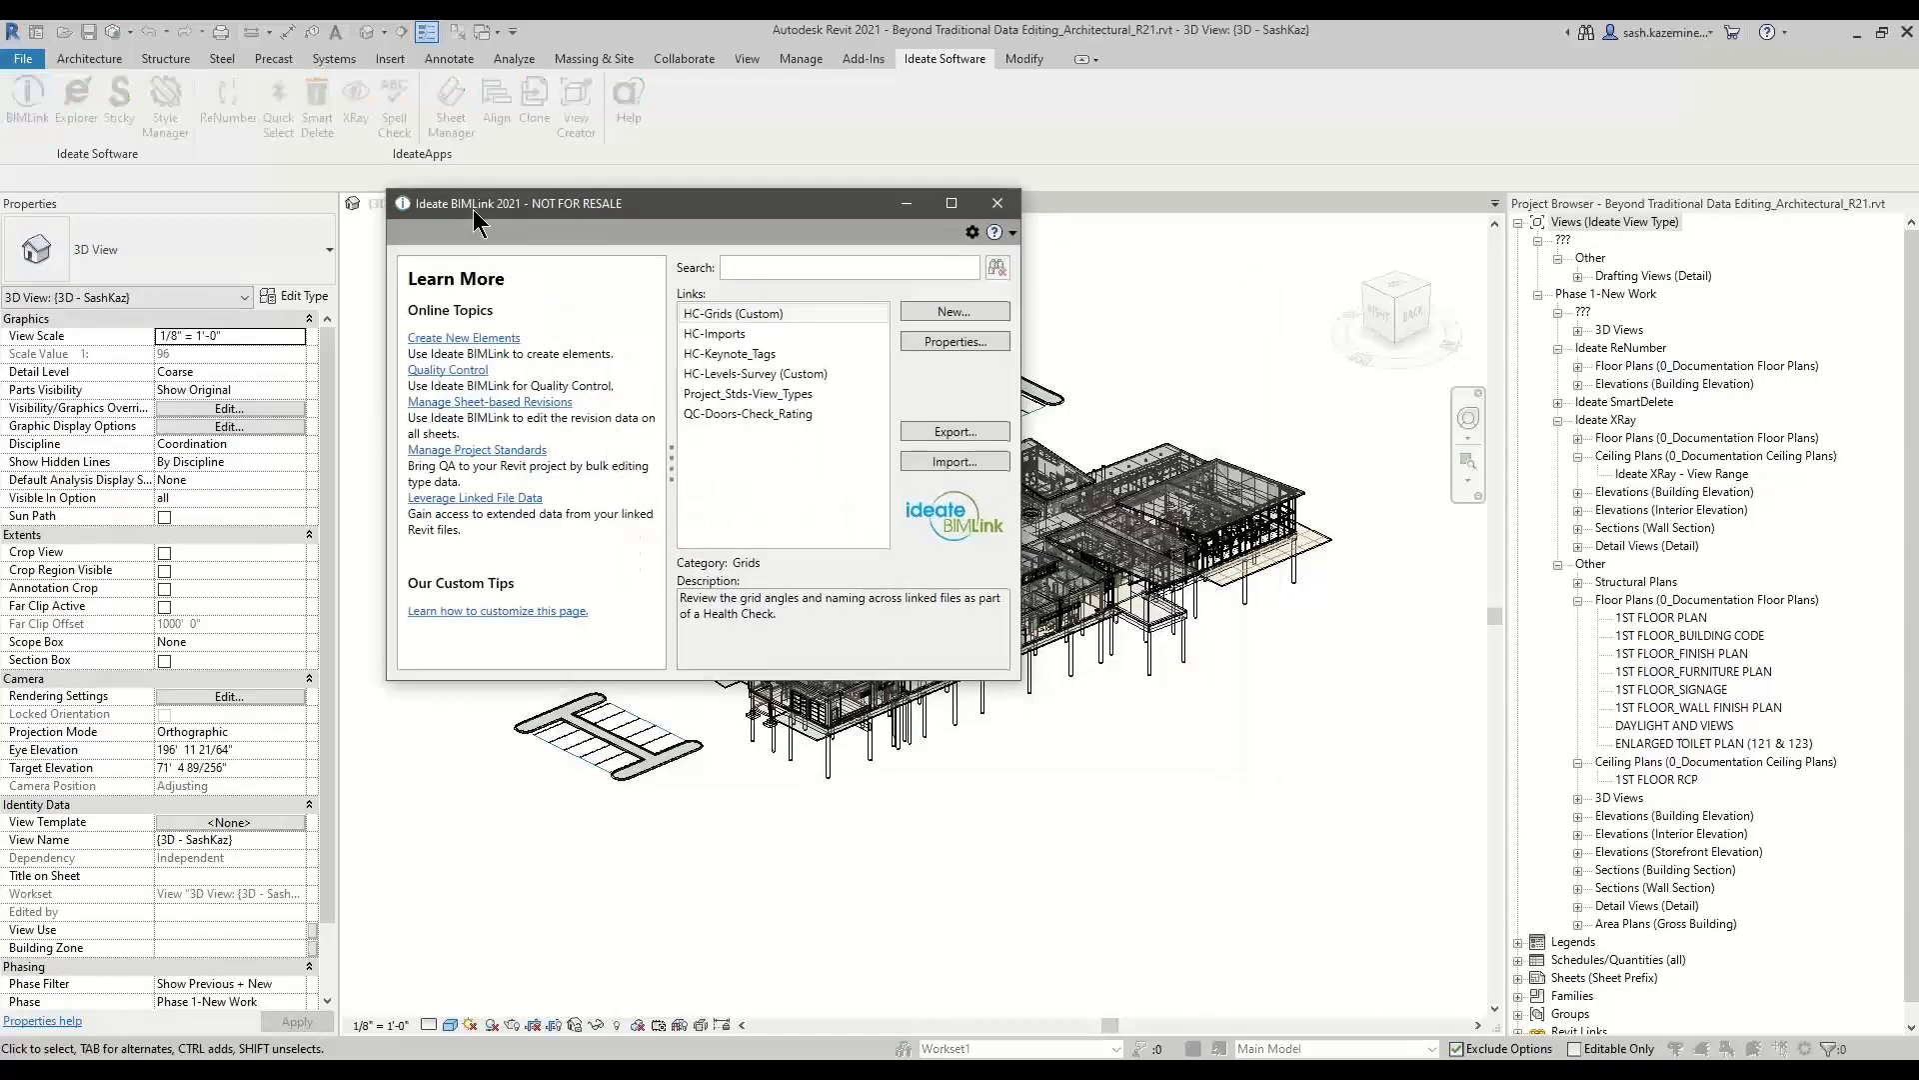
left_click_drag(1025, 696, 1547, 947)
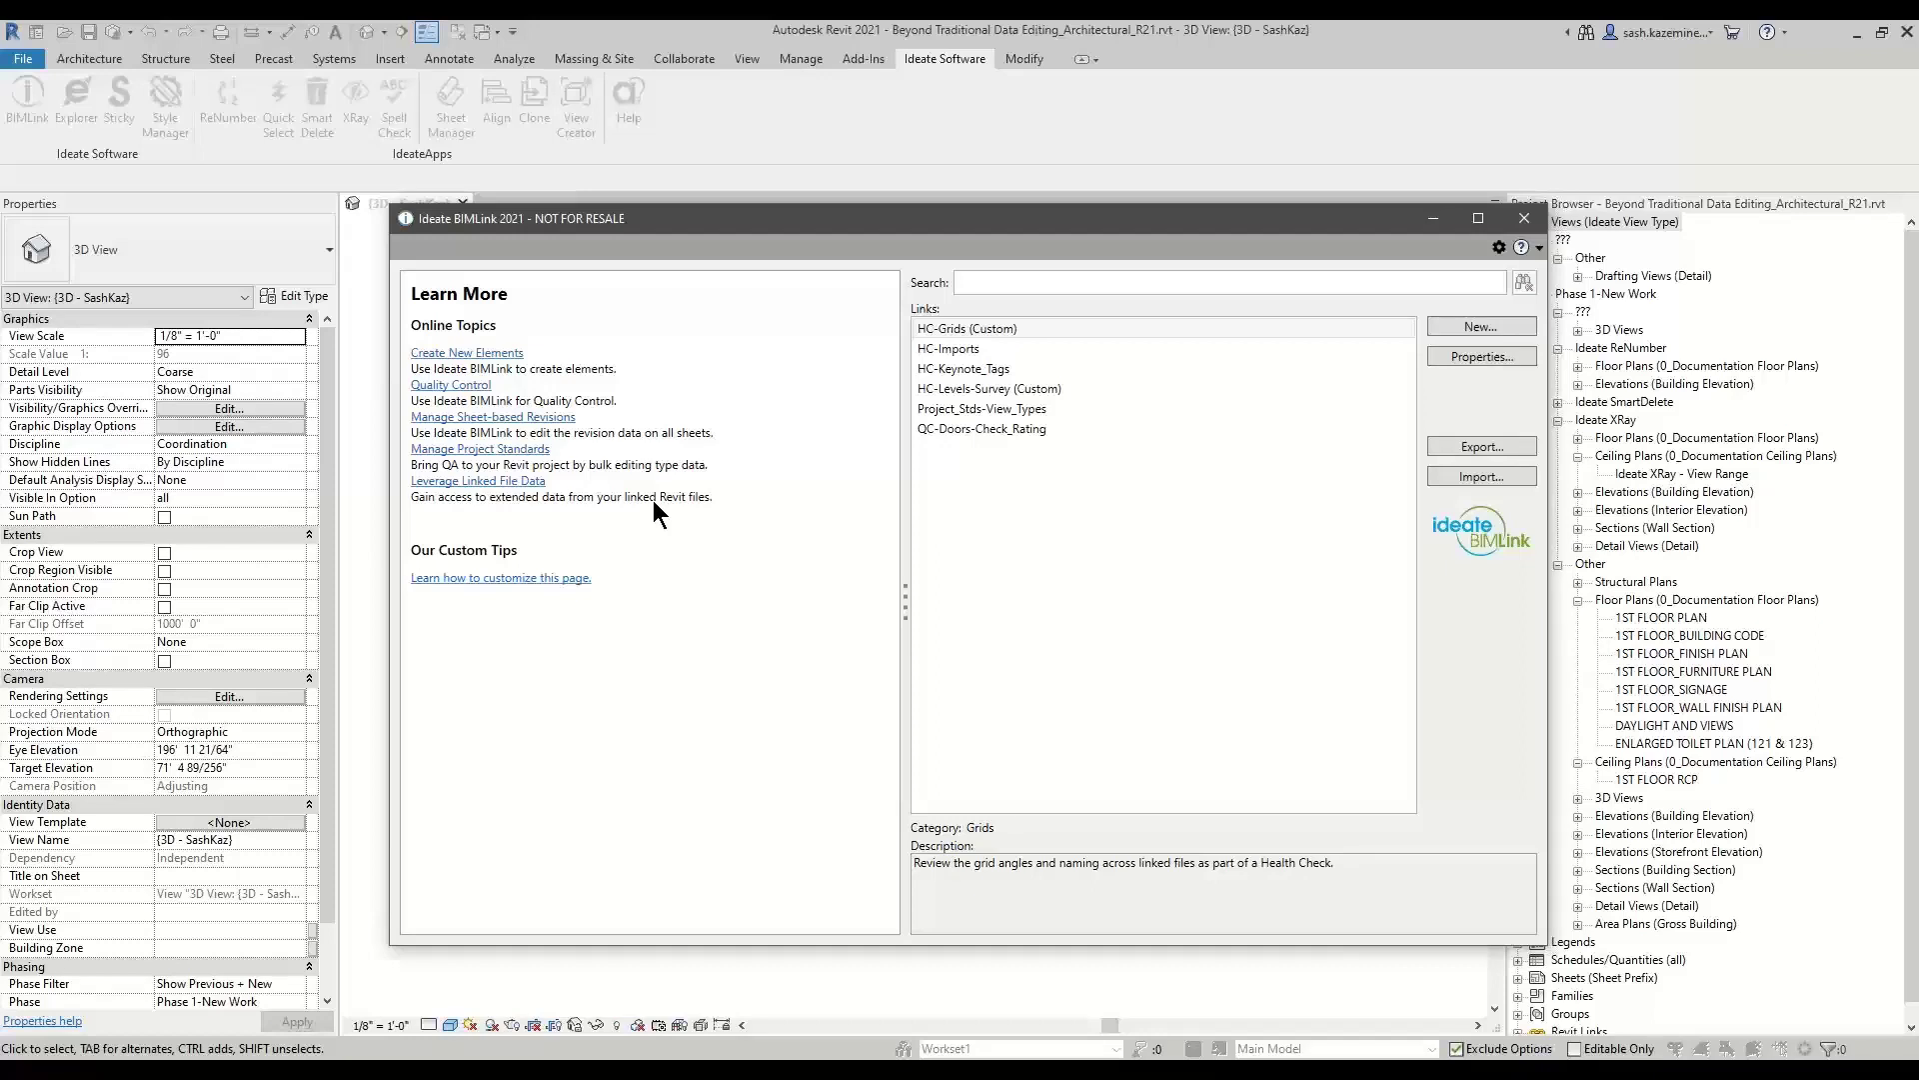
left_click(471, 581)
left_click_drag(643, 228, 583, 235)
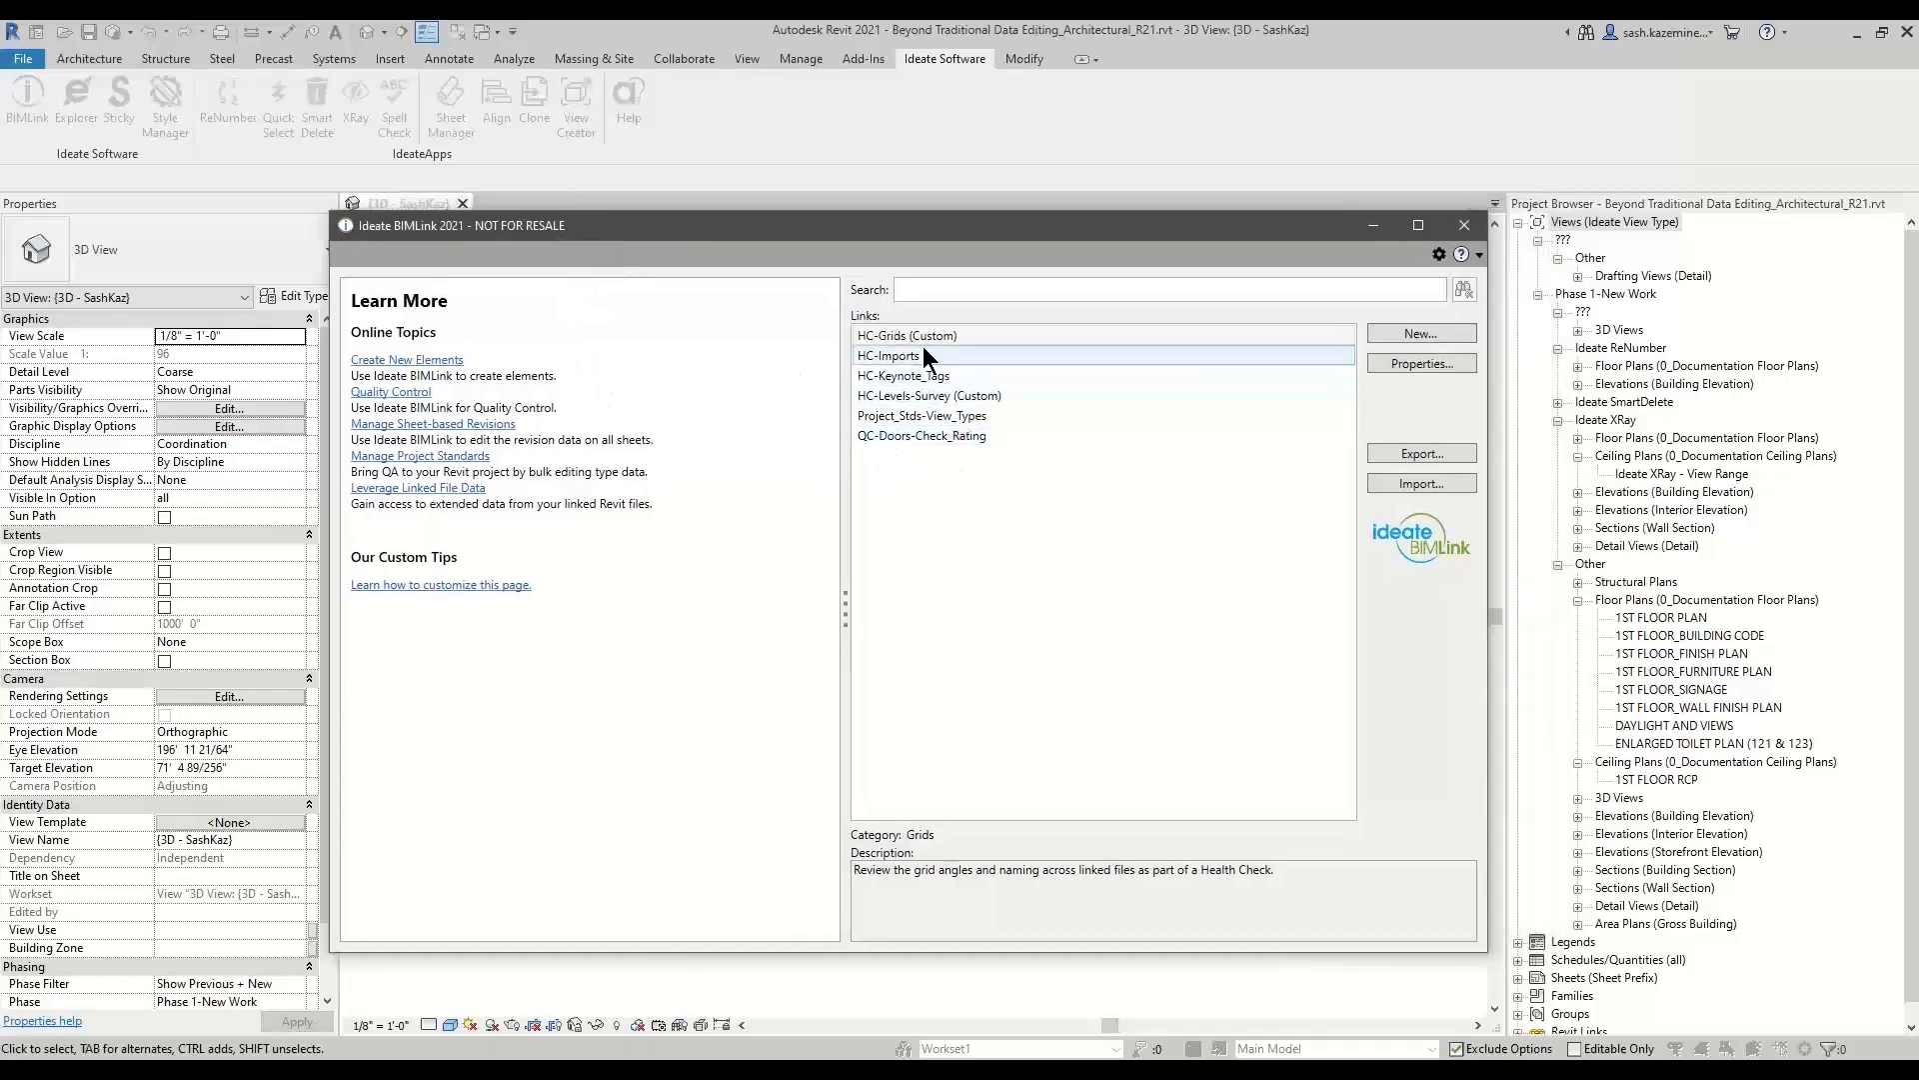
Start a new link and enlarge the library browser to show the whole folder tree.
left_click(1407, 333)
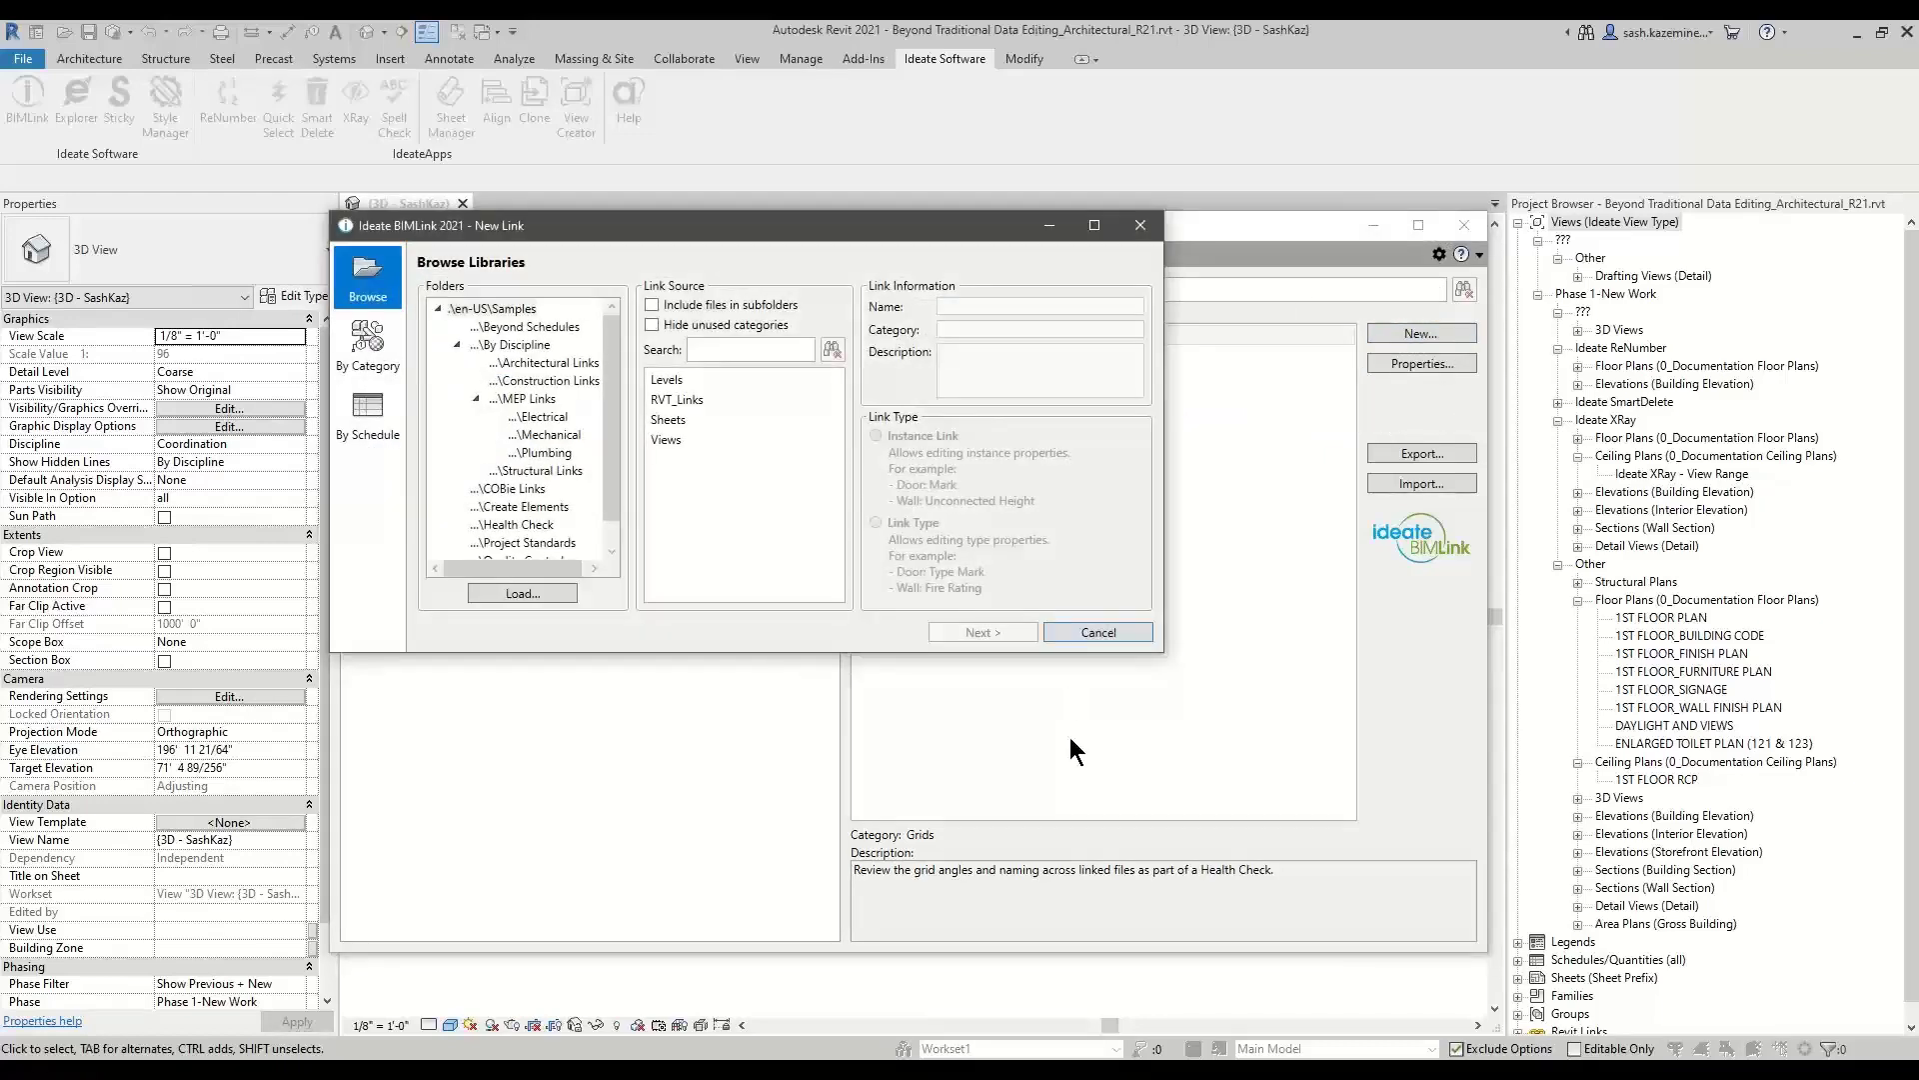
left_click_drag(1150, 655, 1462, 867)
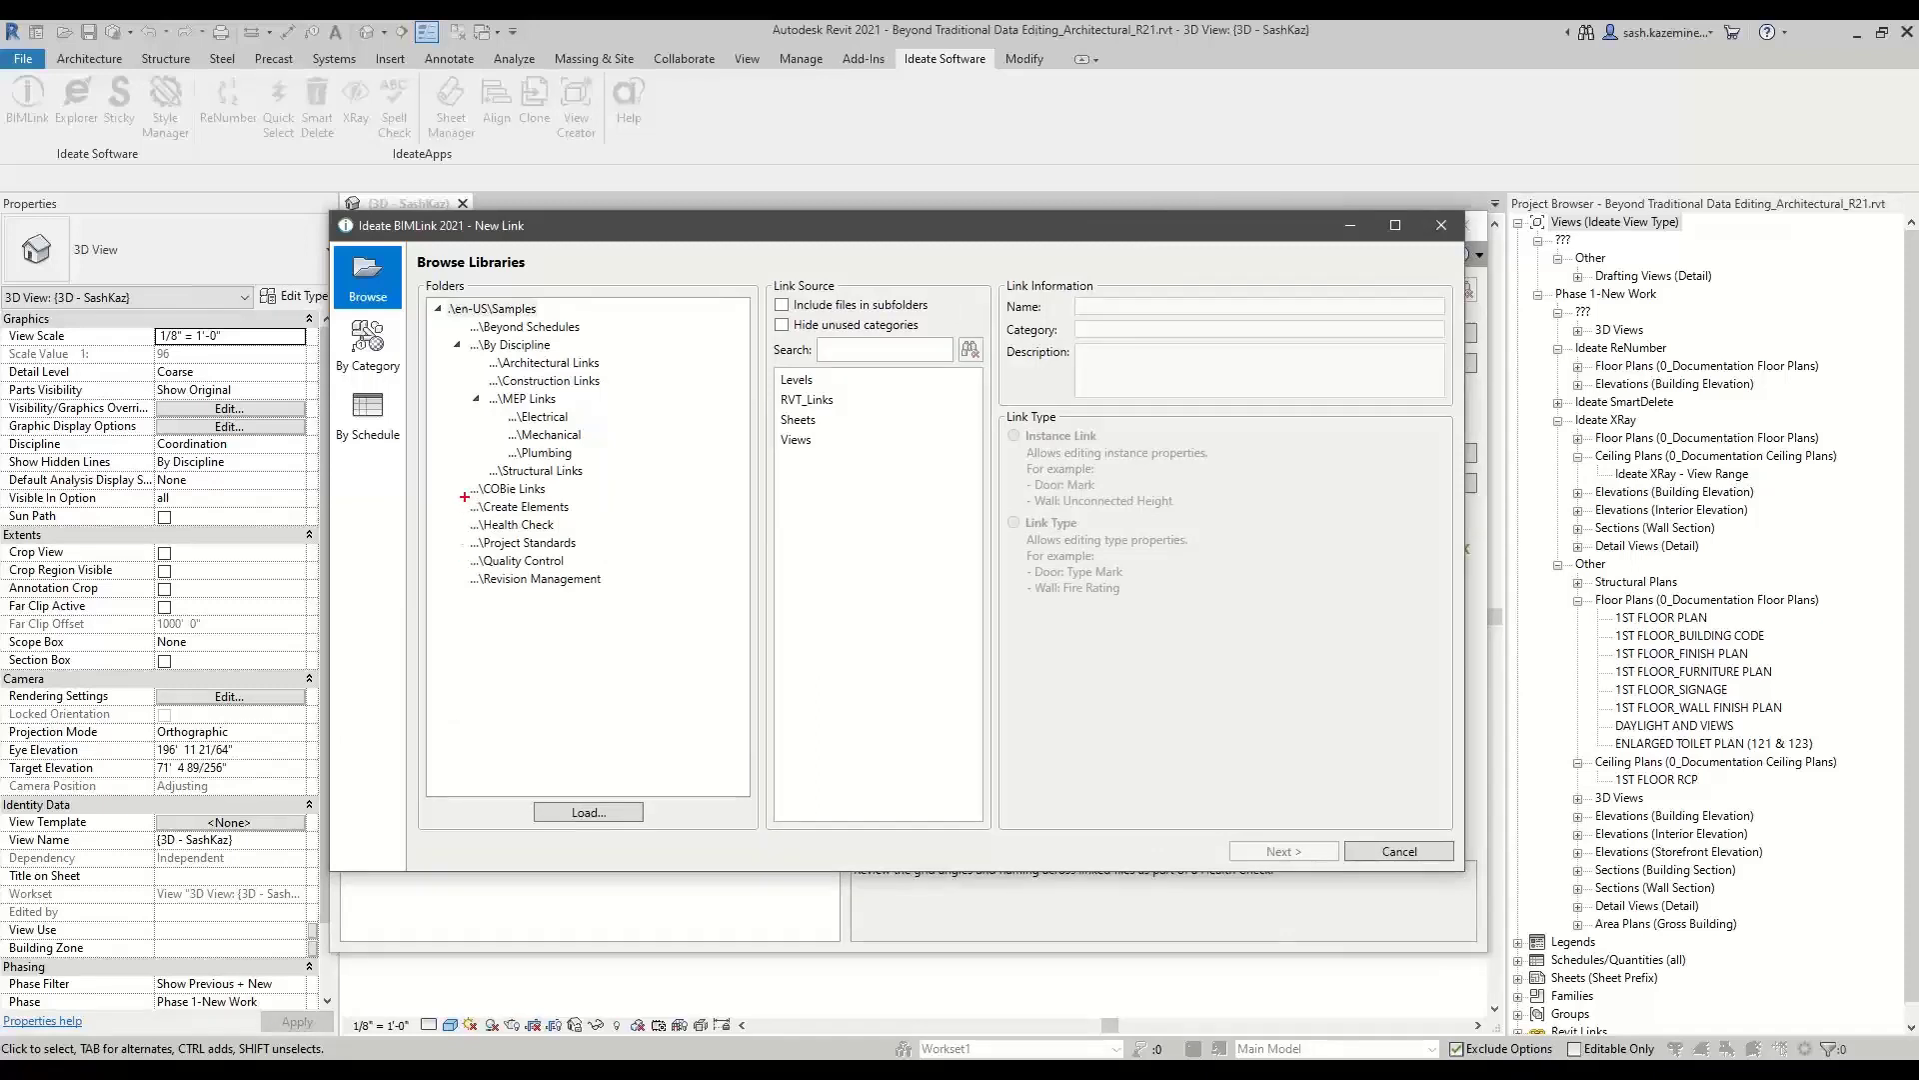
mouse_move(455, 515)
left_mouse_down()
mouse_move(549, 572)
mouse_move(606, 573)
left_mouse_up()
key("Escape")
Show the links of the whole Samples library with files in subfolders included, and look through the list.
left_click(516, 309)
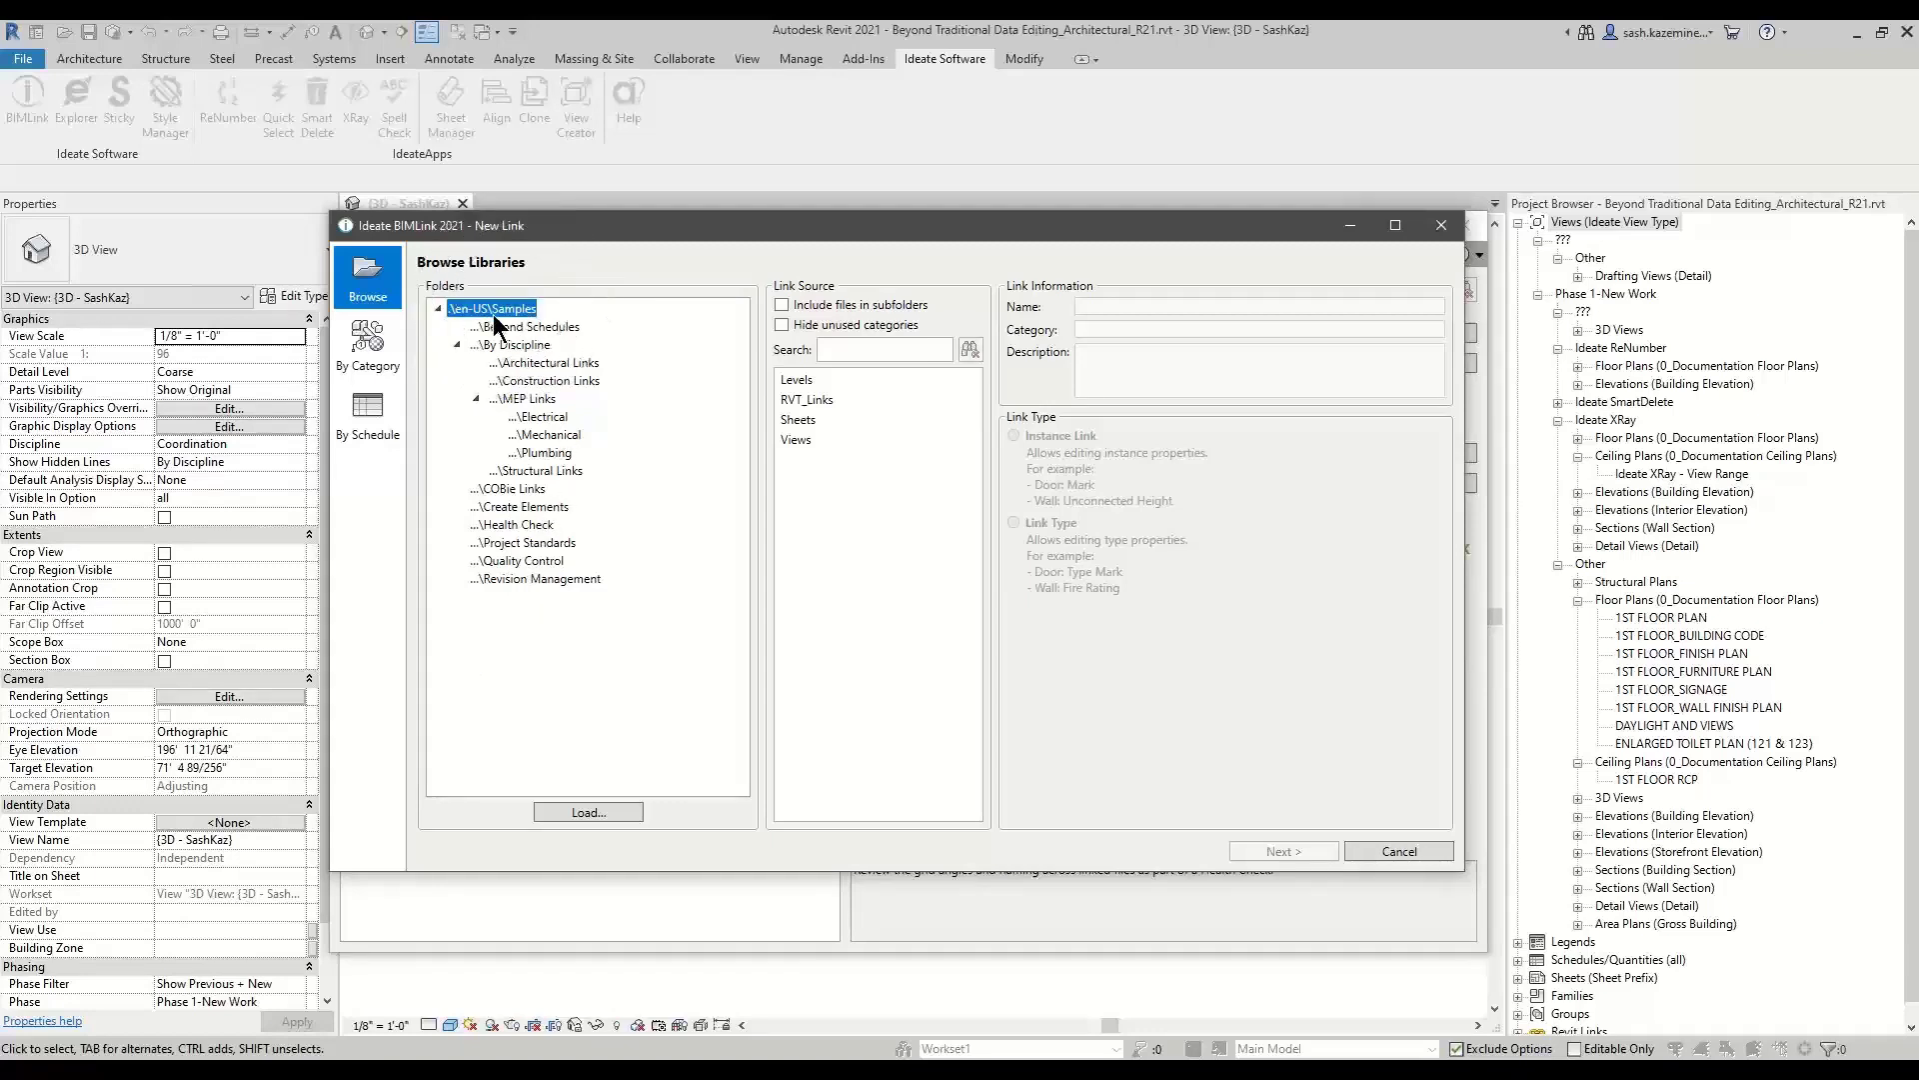
left_click(781, 305)
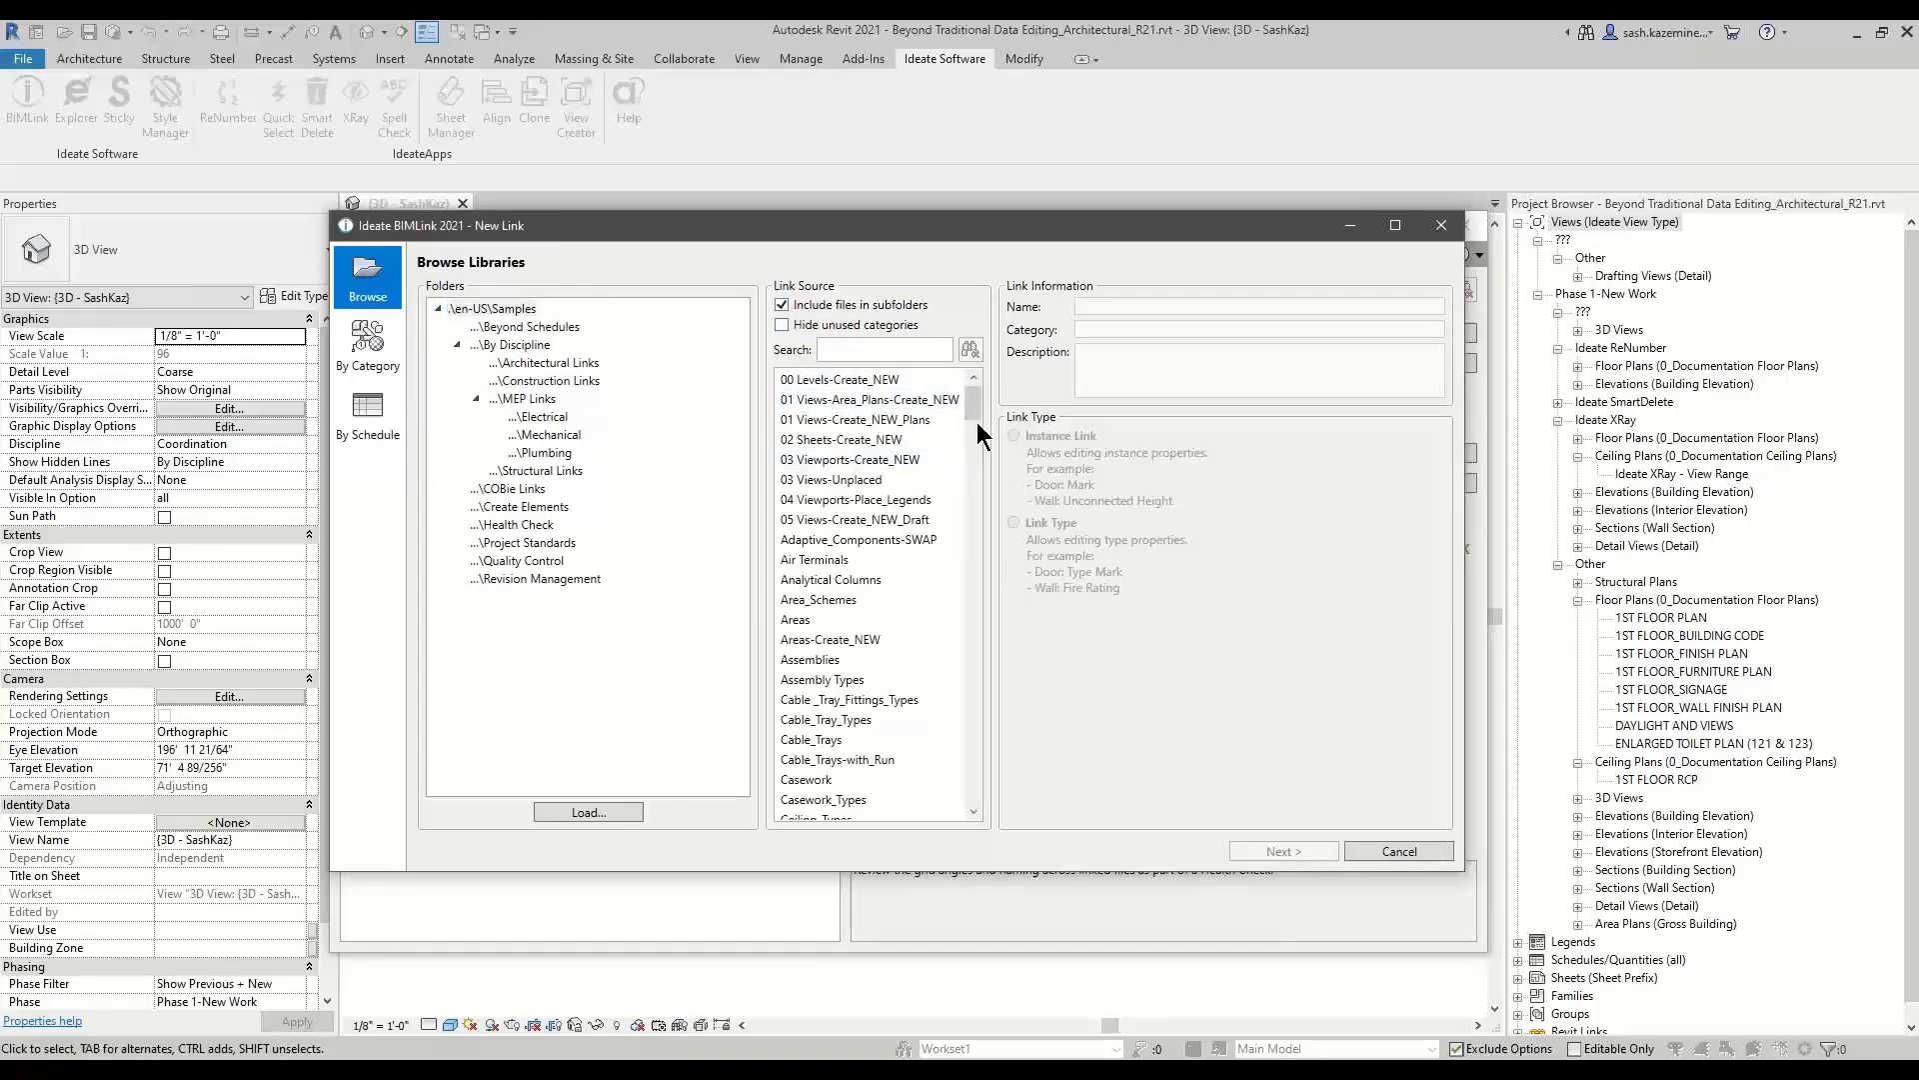
mouse_move(975, 416)
left_mouse_down()
mouse_move(964, 662)
mouse_move(982, 422)
left_mouse_up()
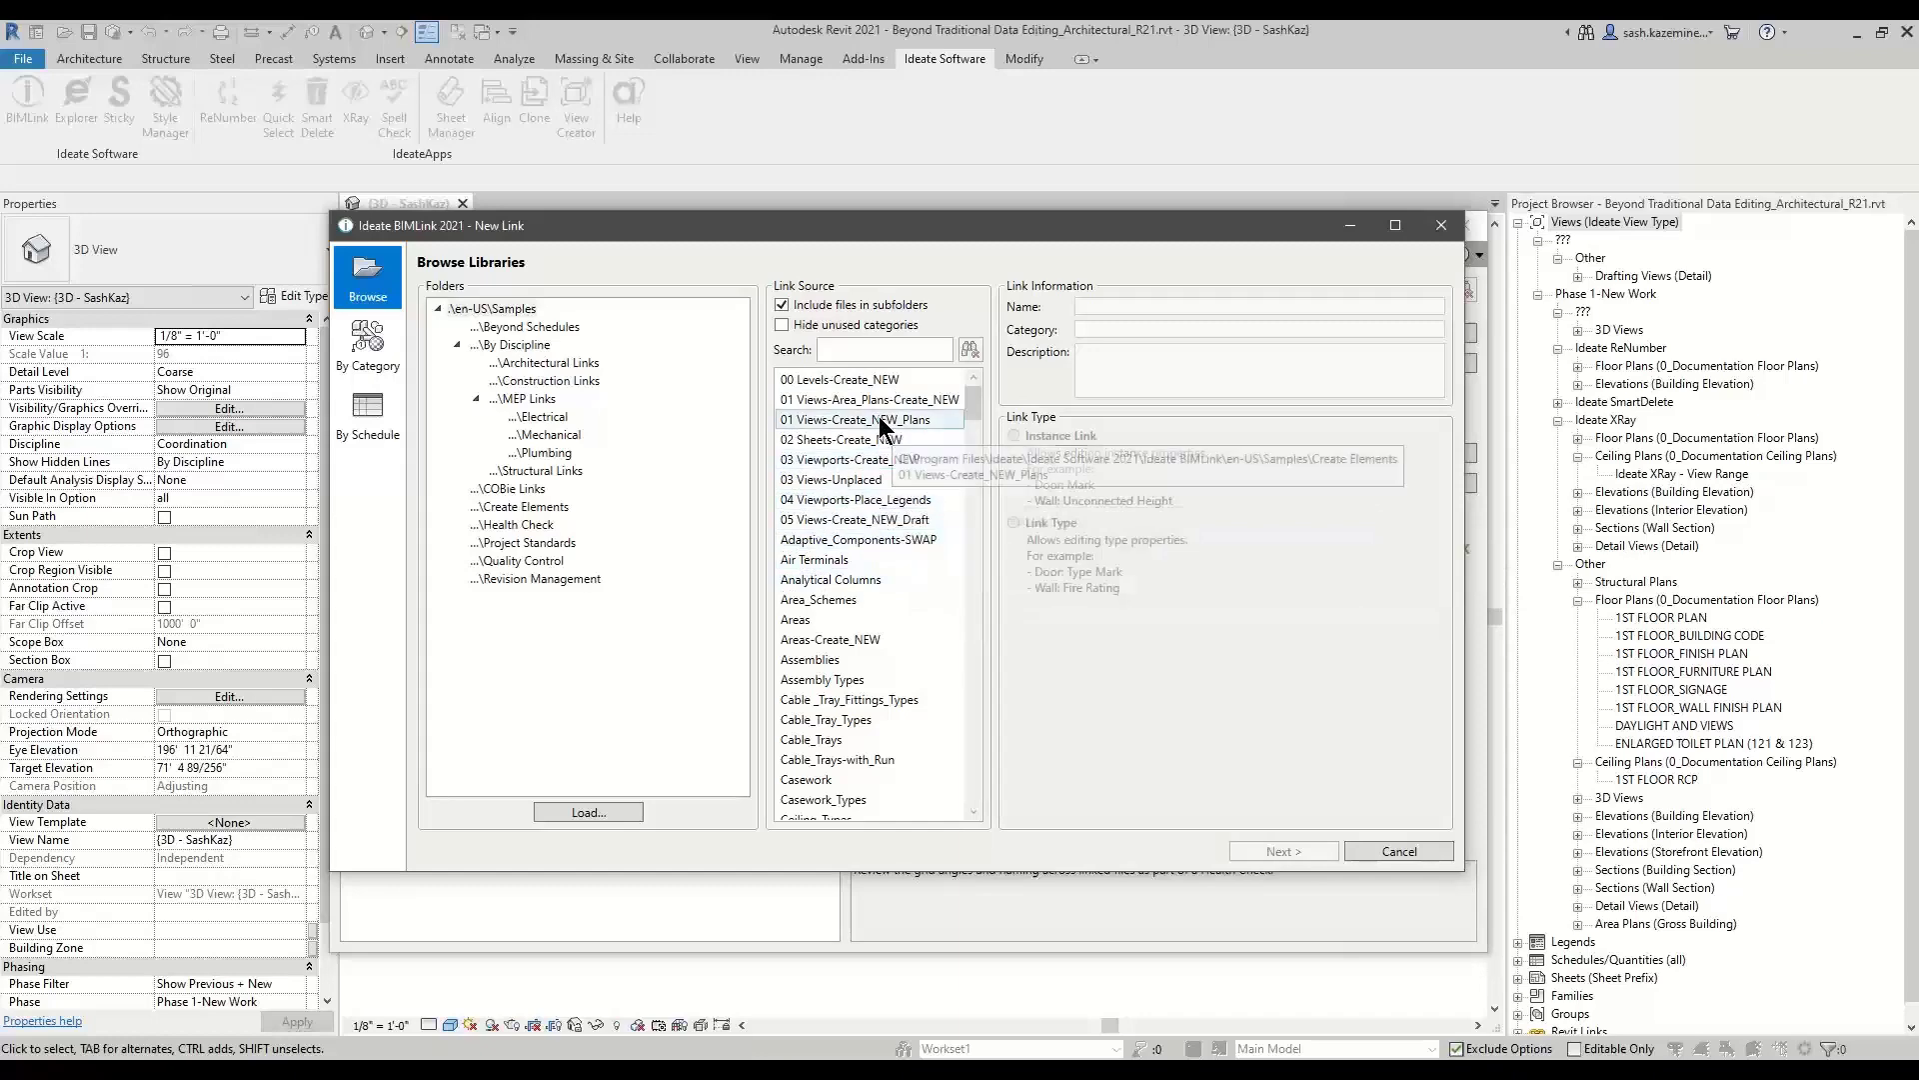
left_click_drag(974, 404, 981, 542)
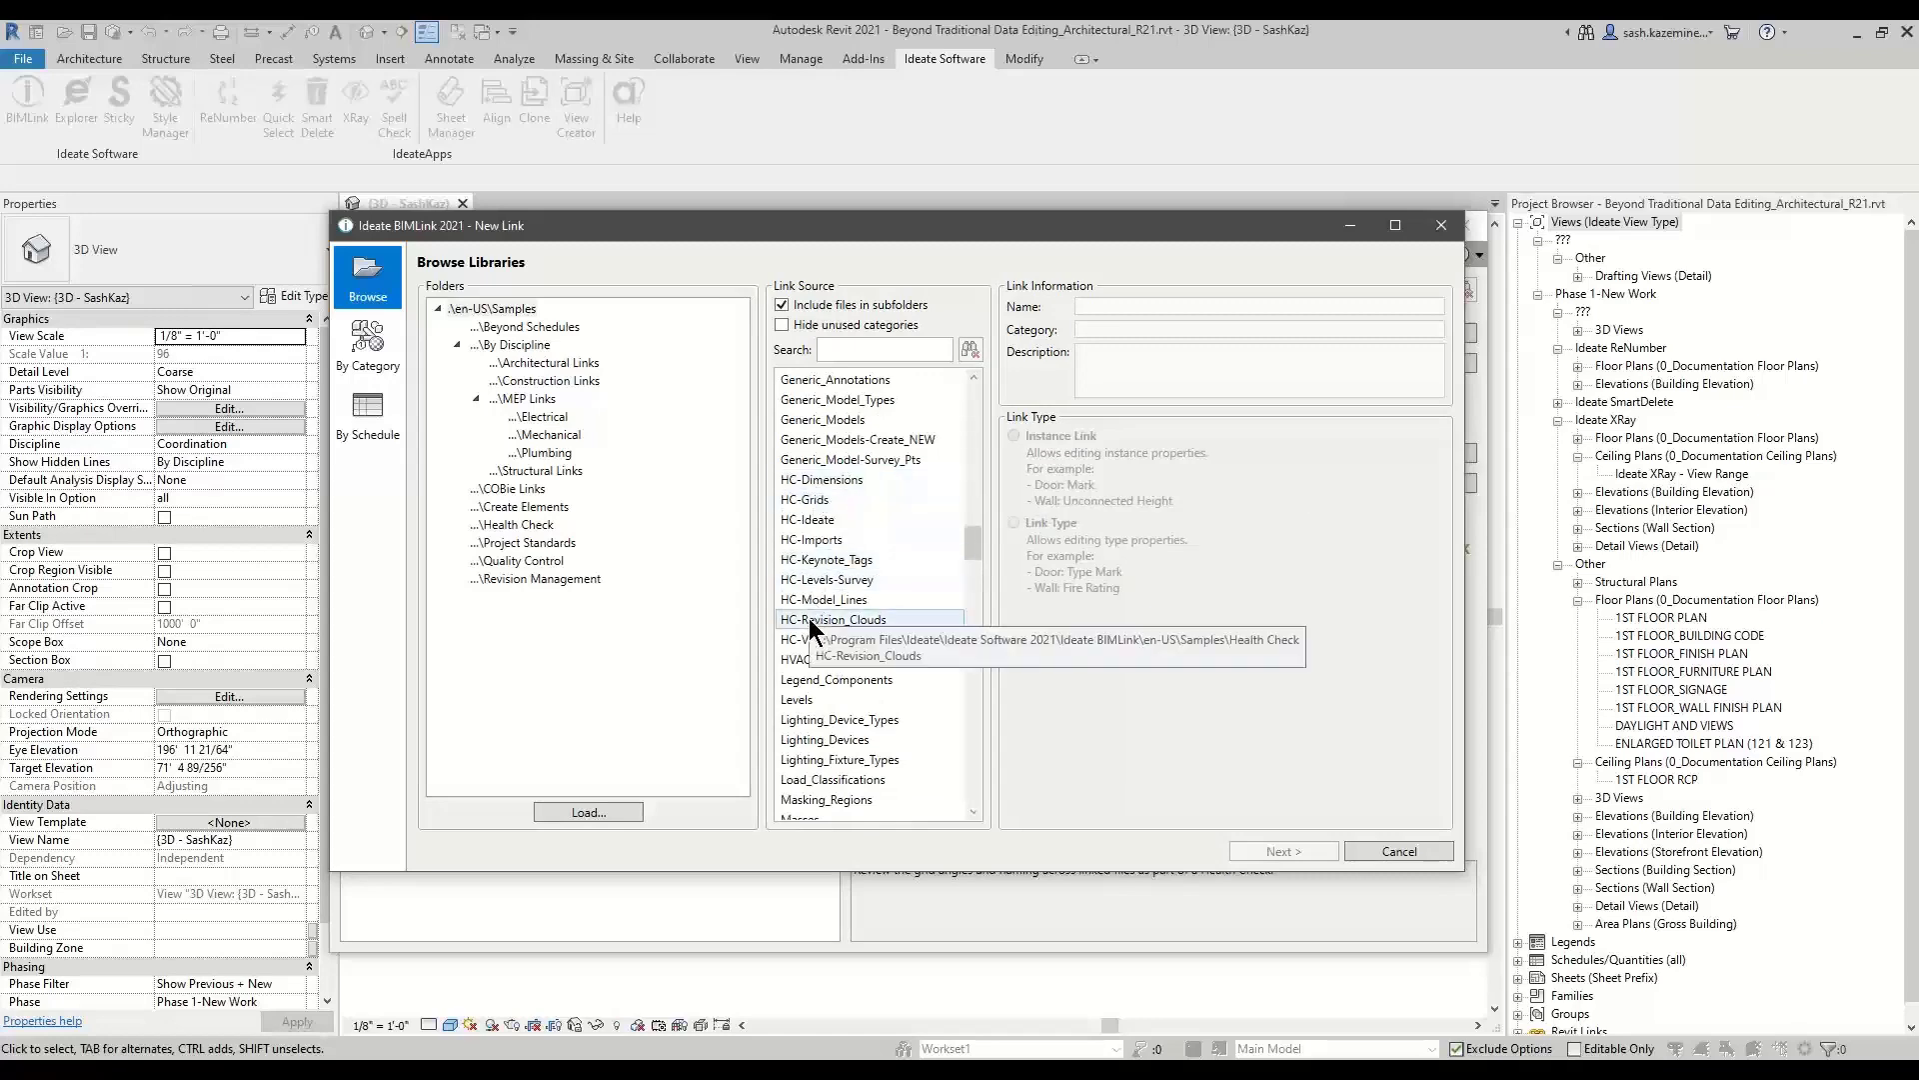
left_click_drag(973, 544, 957, 678)
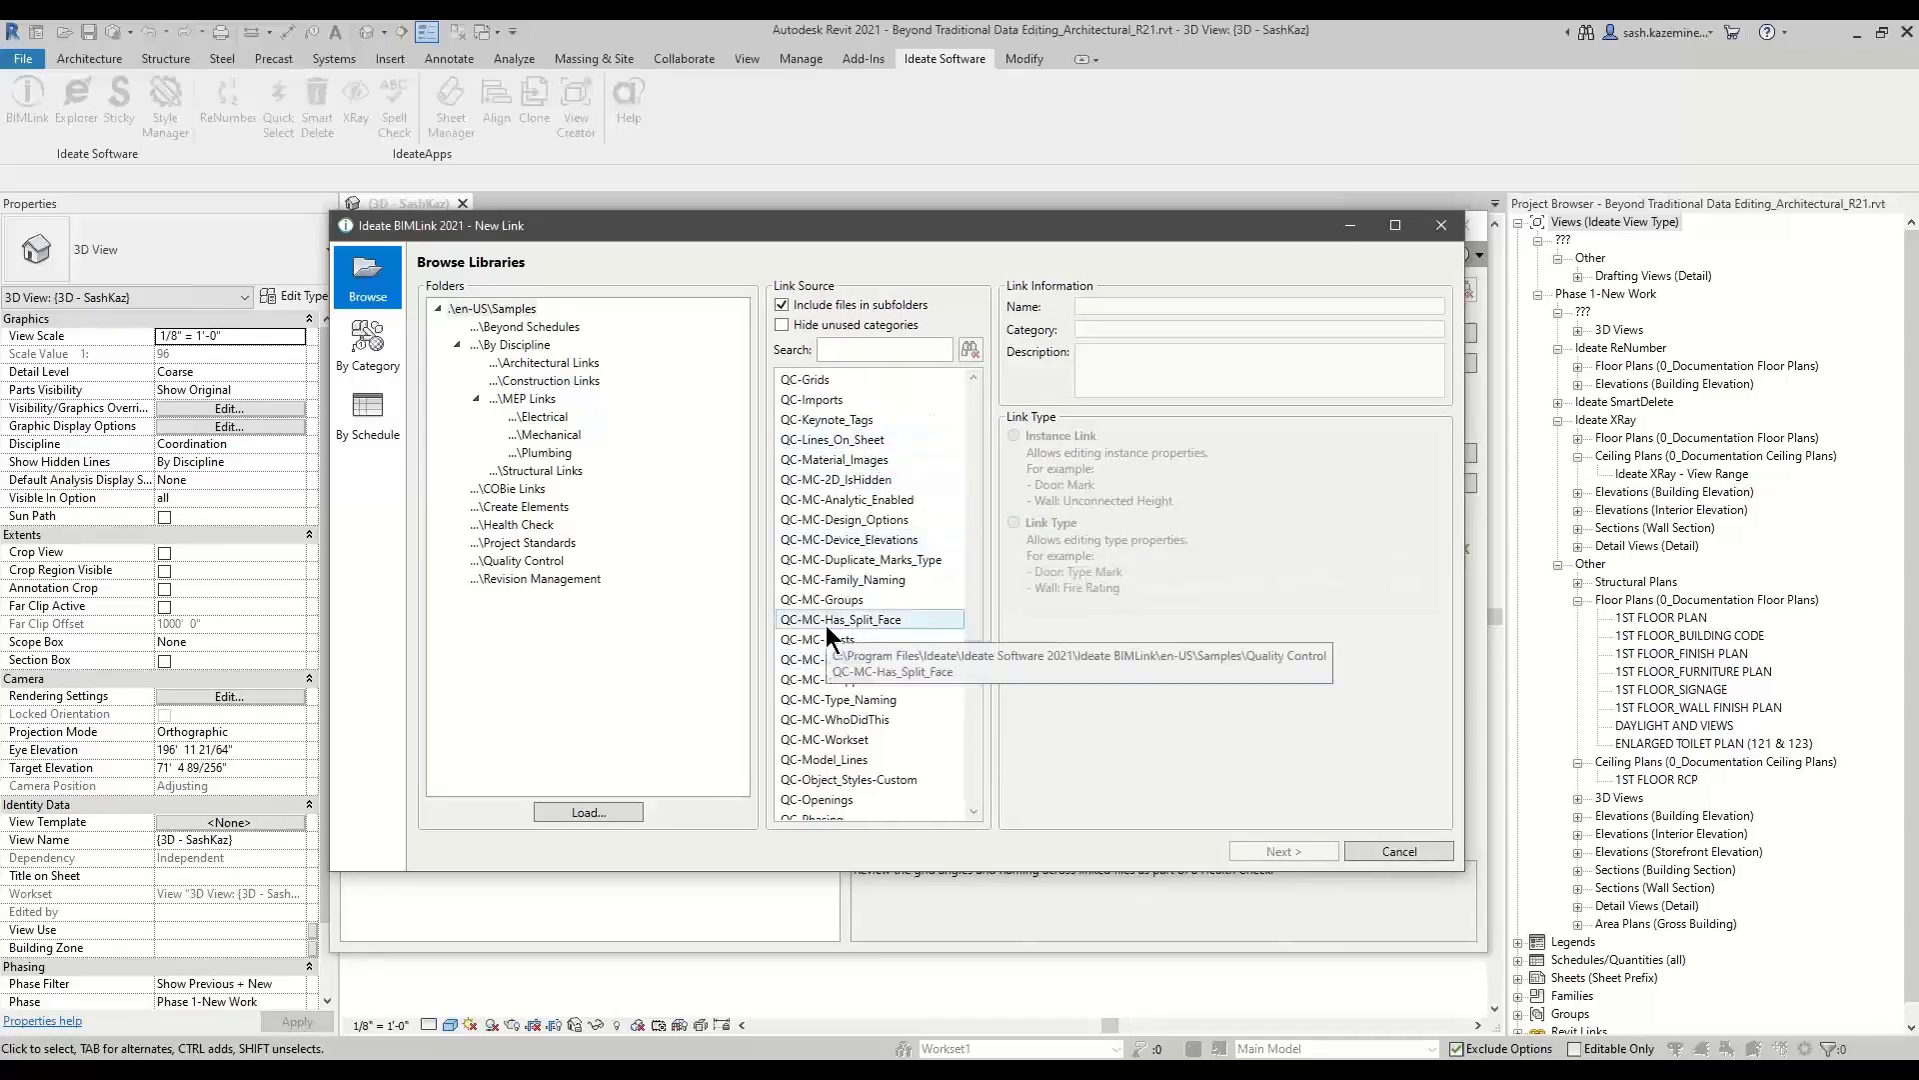
Browse the links available in the MEP Links folder and its discipline subfolders.
left_click(522, 401)
left_click_drag(975, 683, 987, 407)
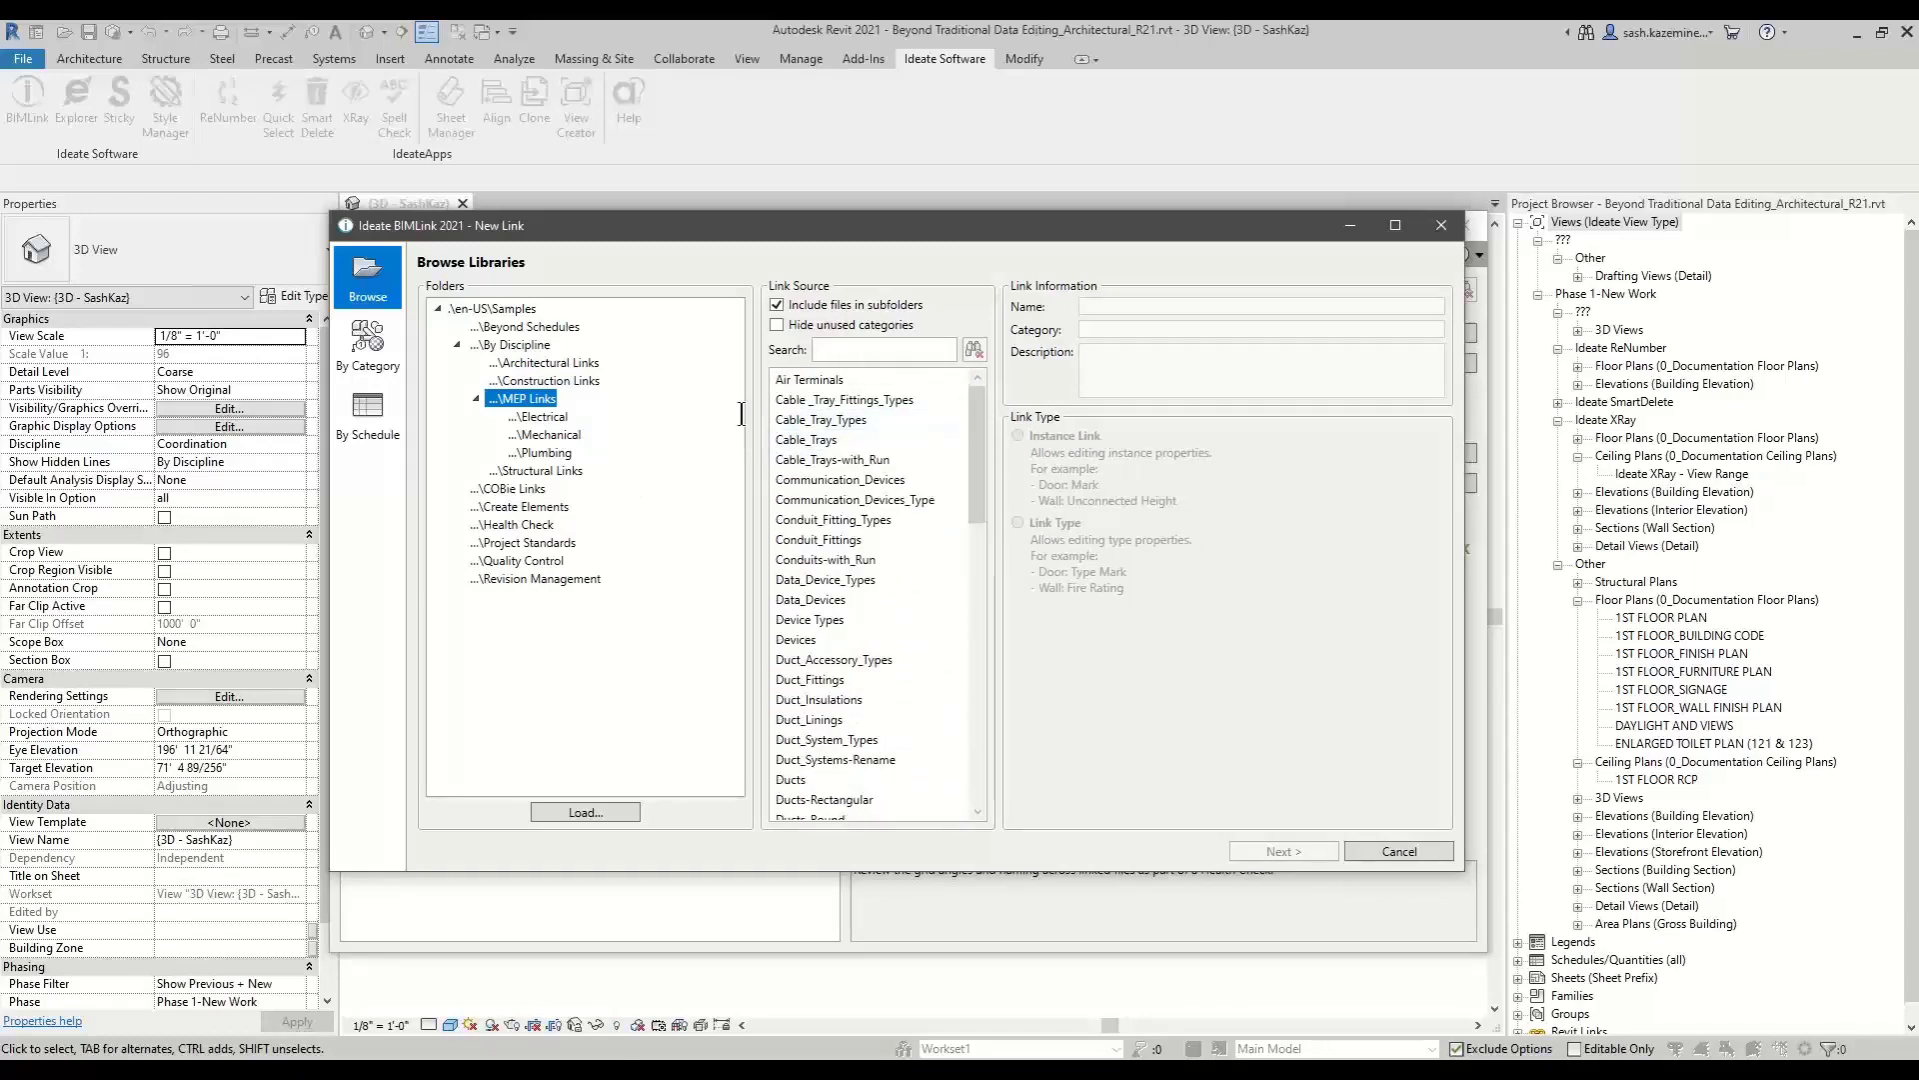
left_click(540, 418)
left_click(540, 452)
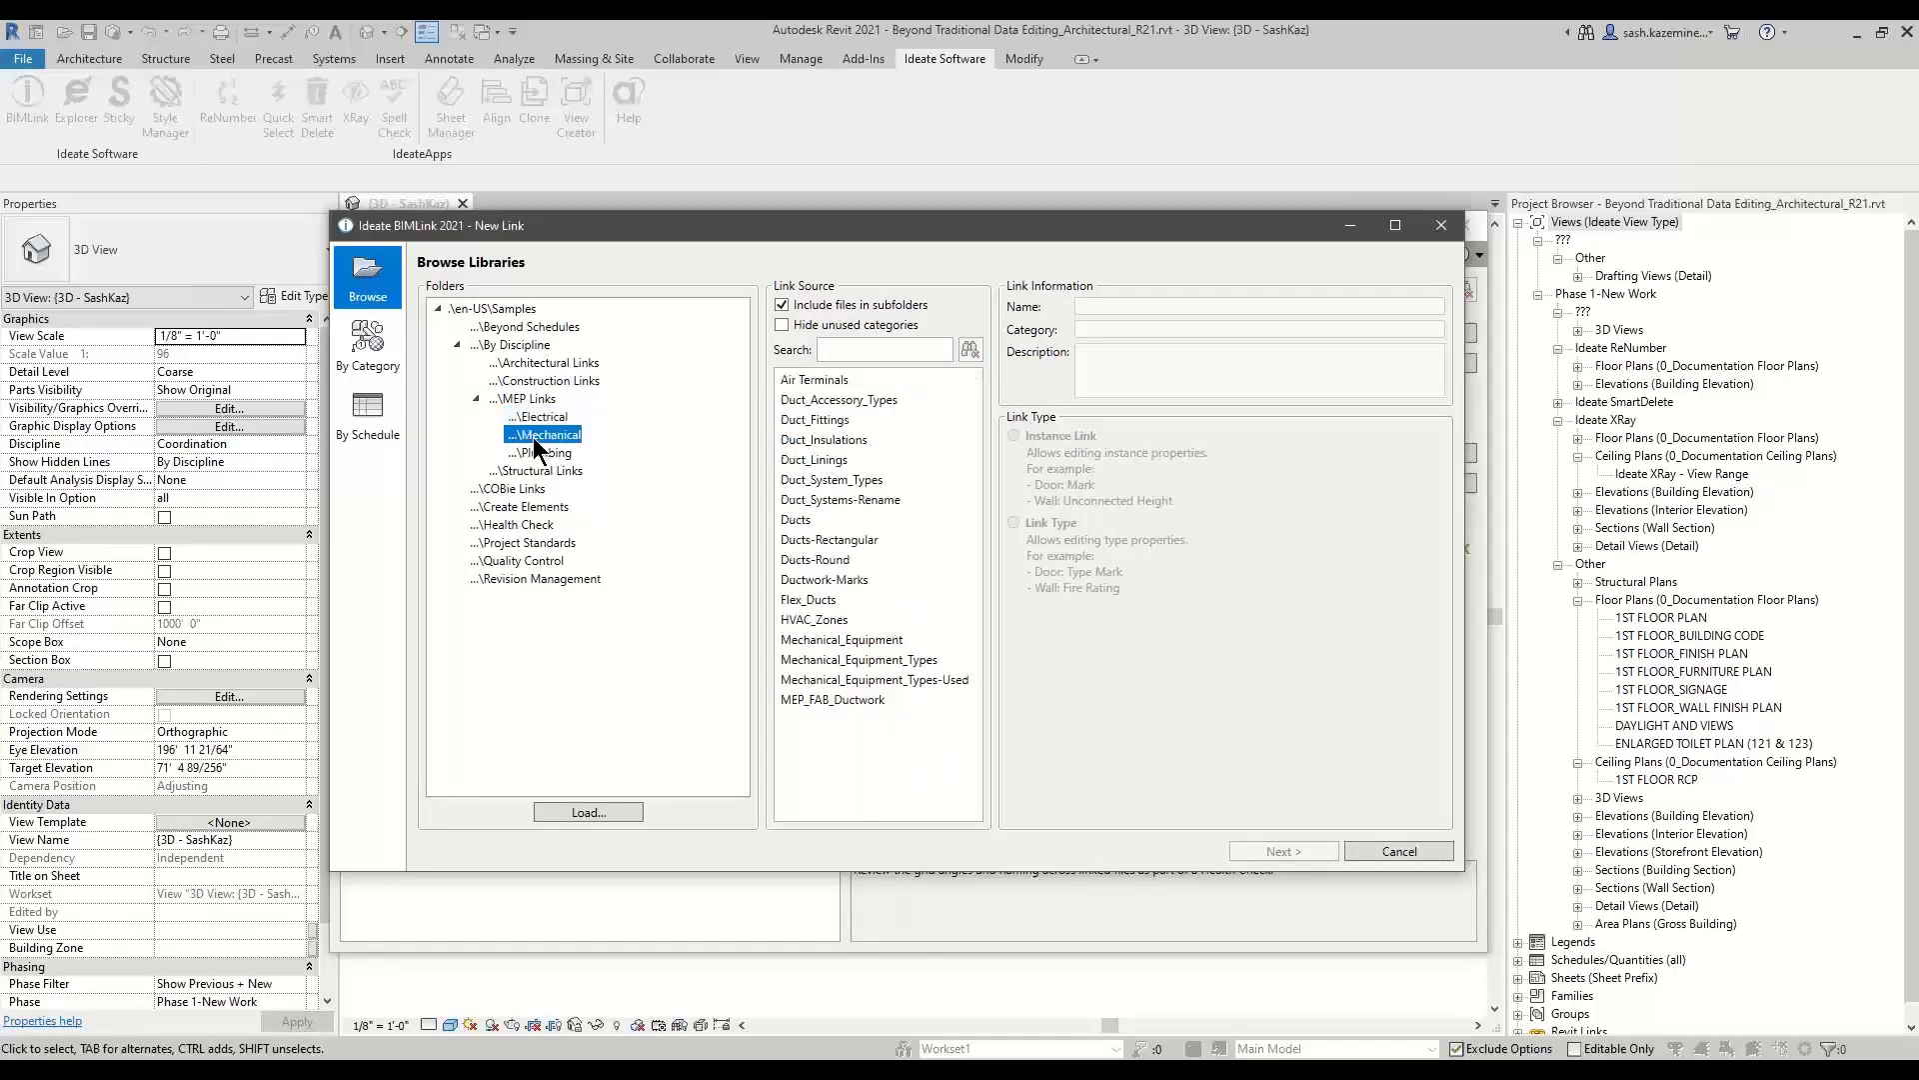
Select the Health Check folder and read the description of its HC-Dimensions link.
left_click(511, 528)
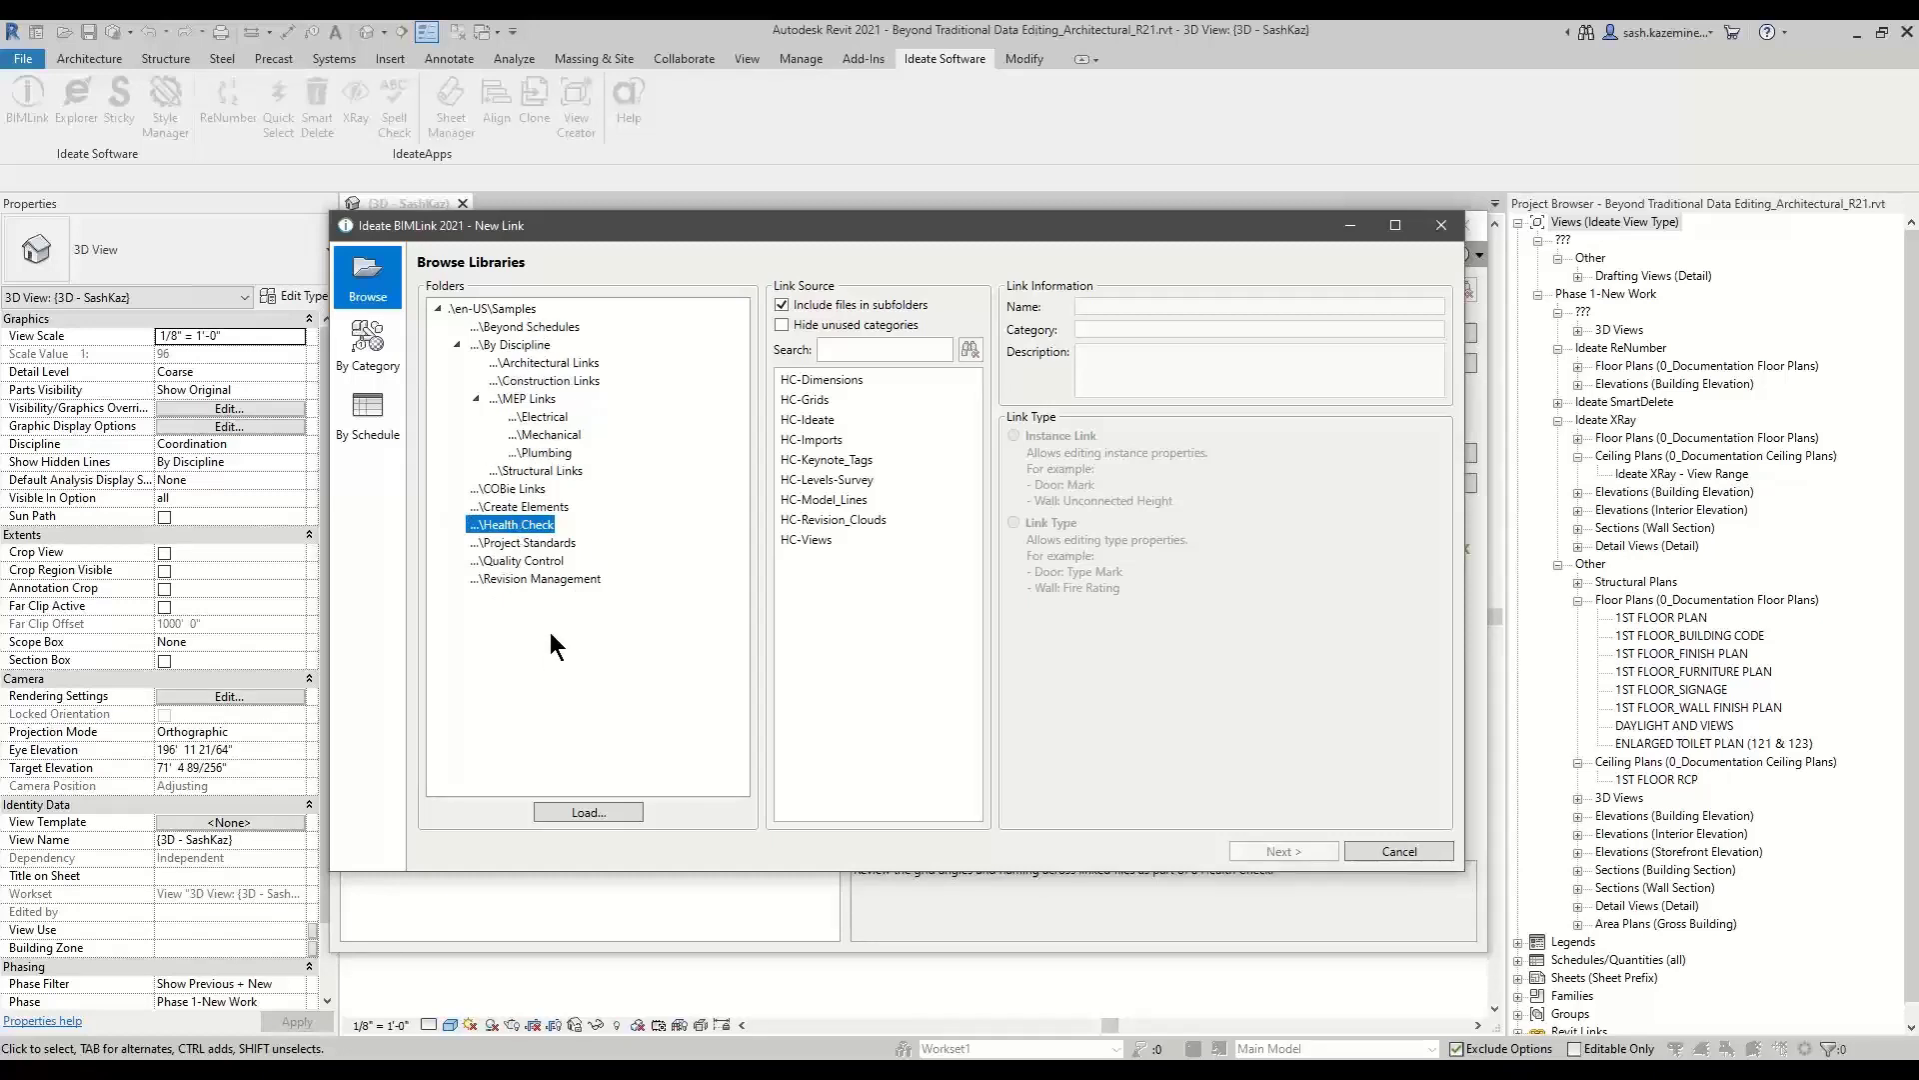
left_click(816, 381)
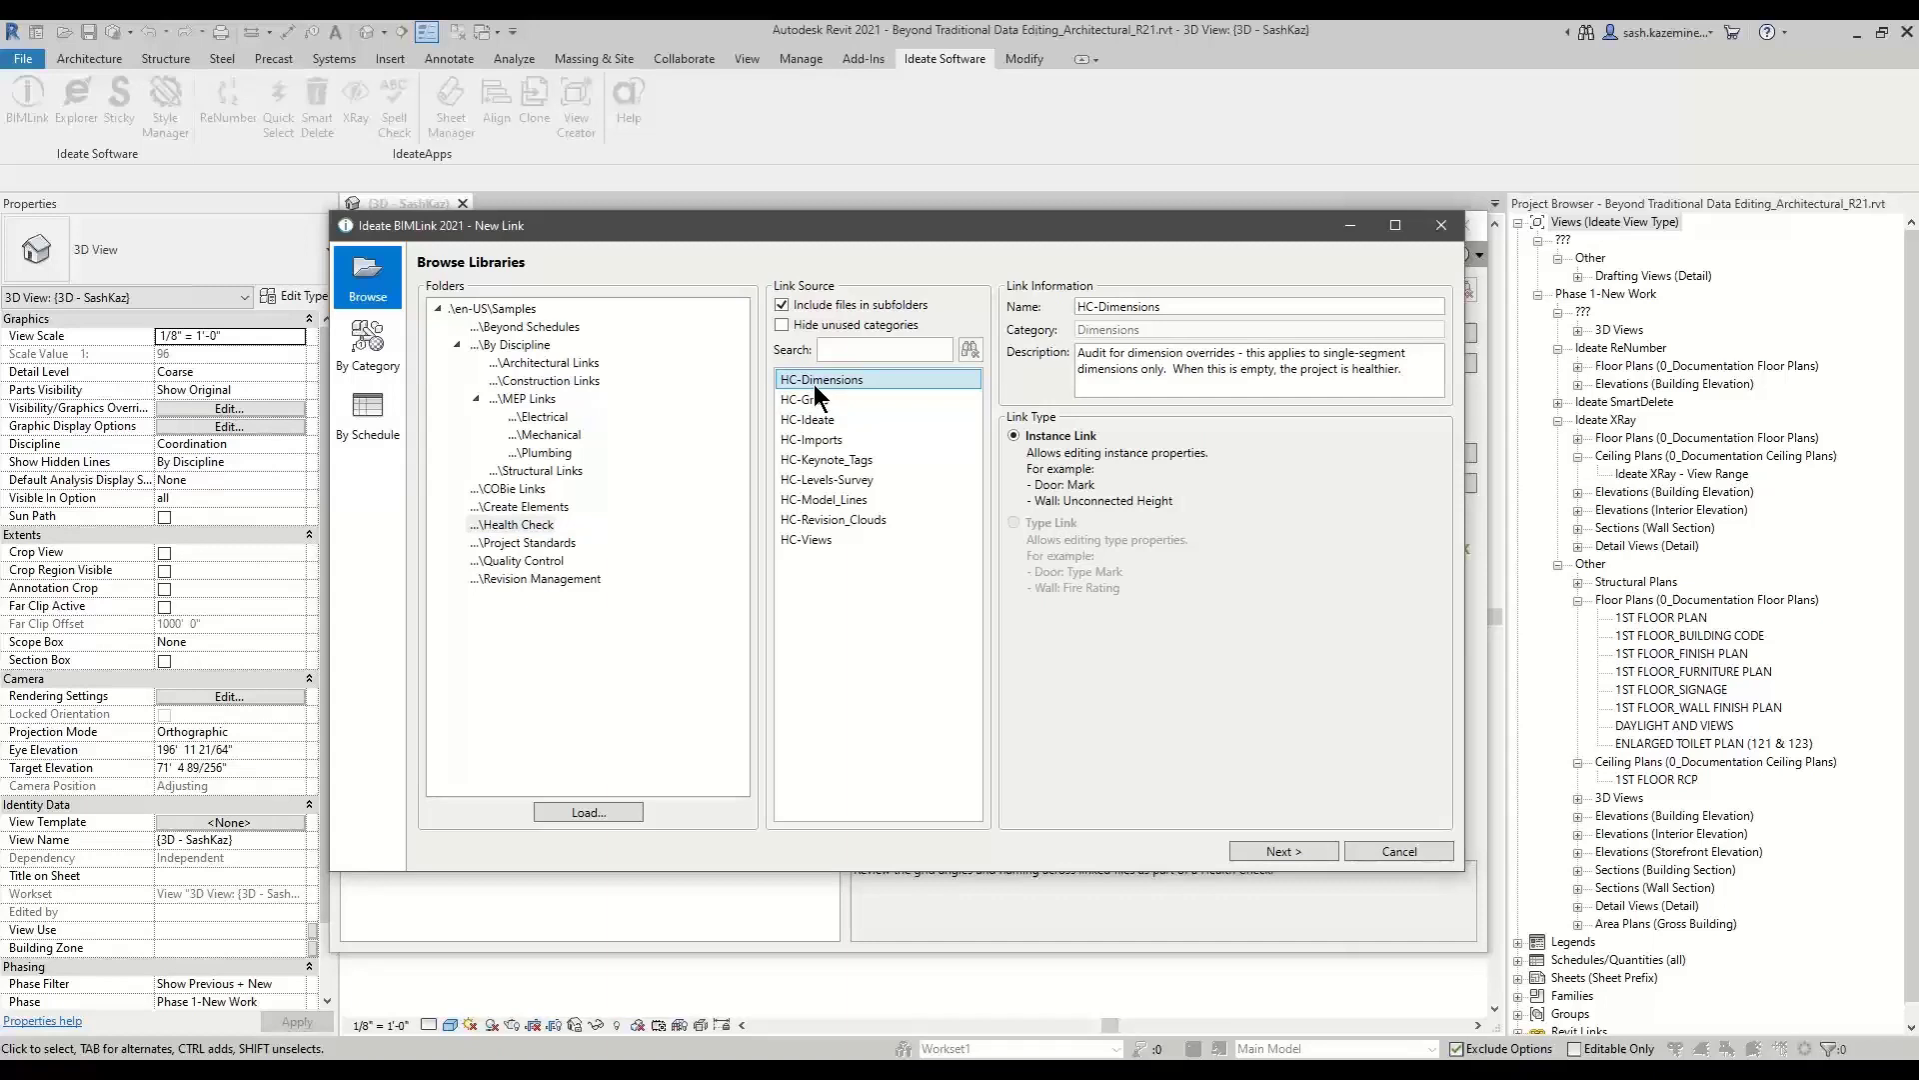
left_click_drag(1245, 353, 1166, 371)
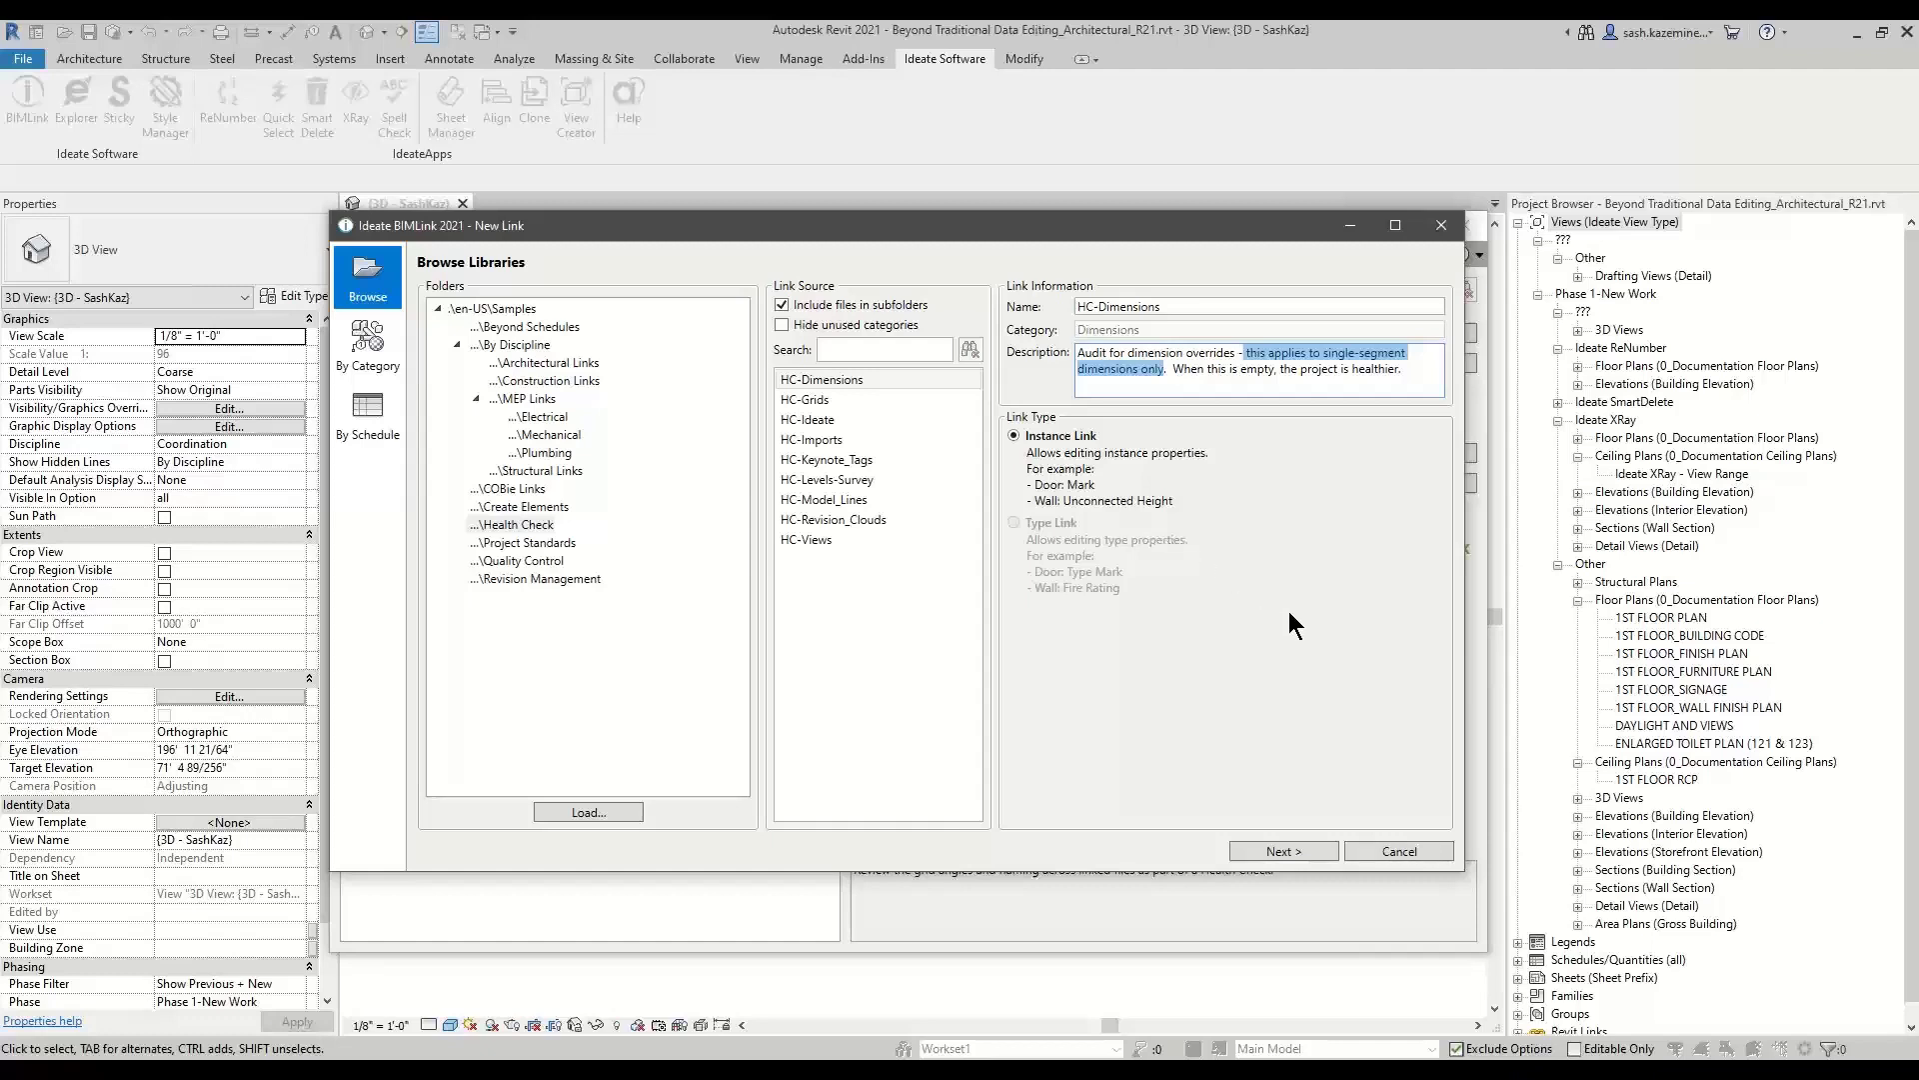
Choose HC-Grids from the Health Check folder as the new instance link and proceed to its properties.
left_click(825, 400)
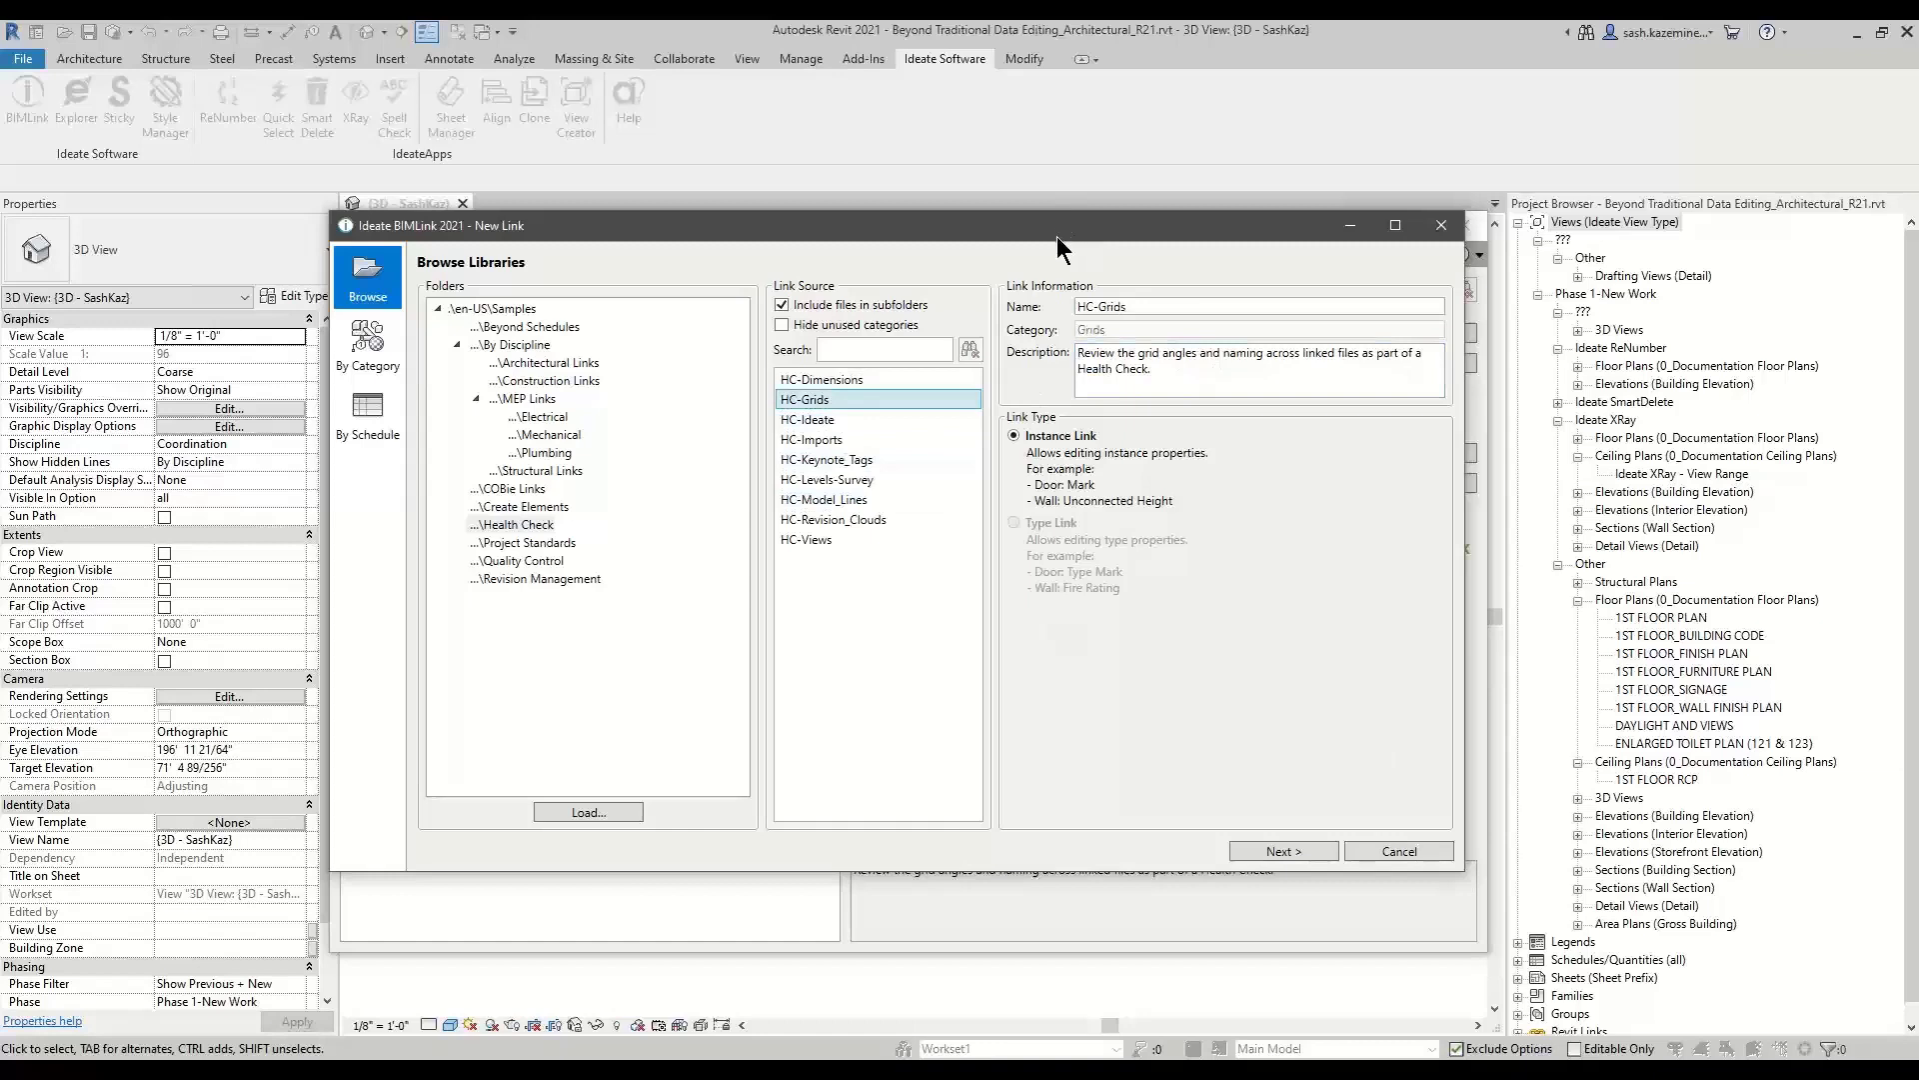
left_click_drag(1057, 236, 1048, 214)
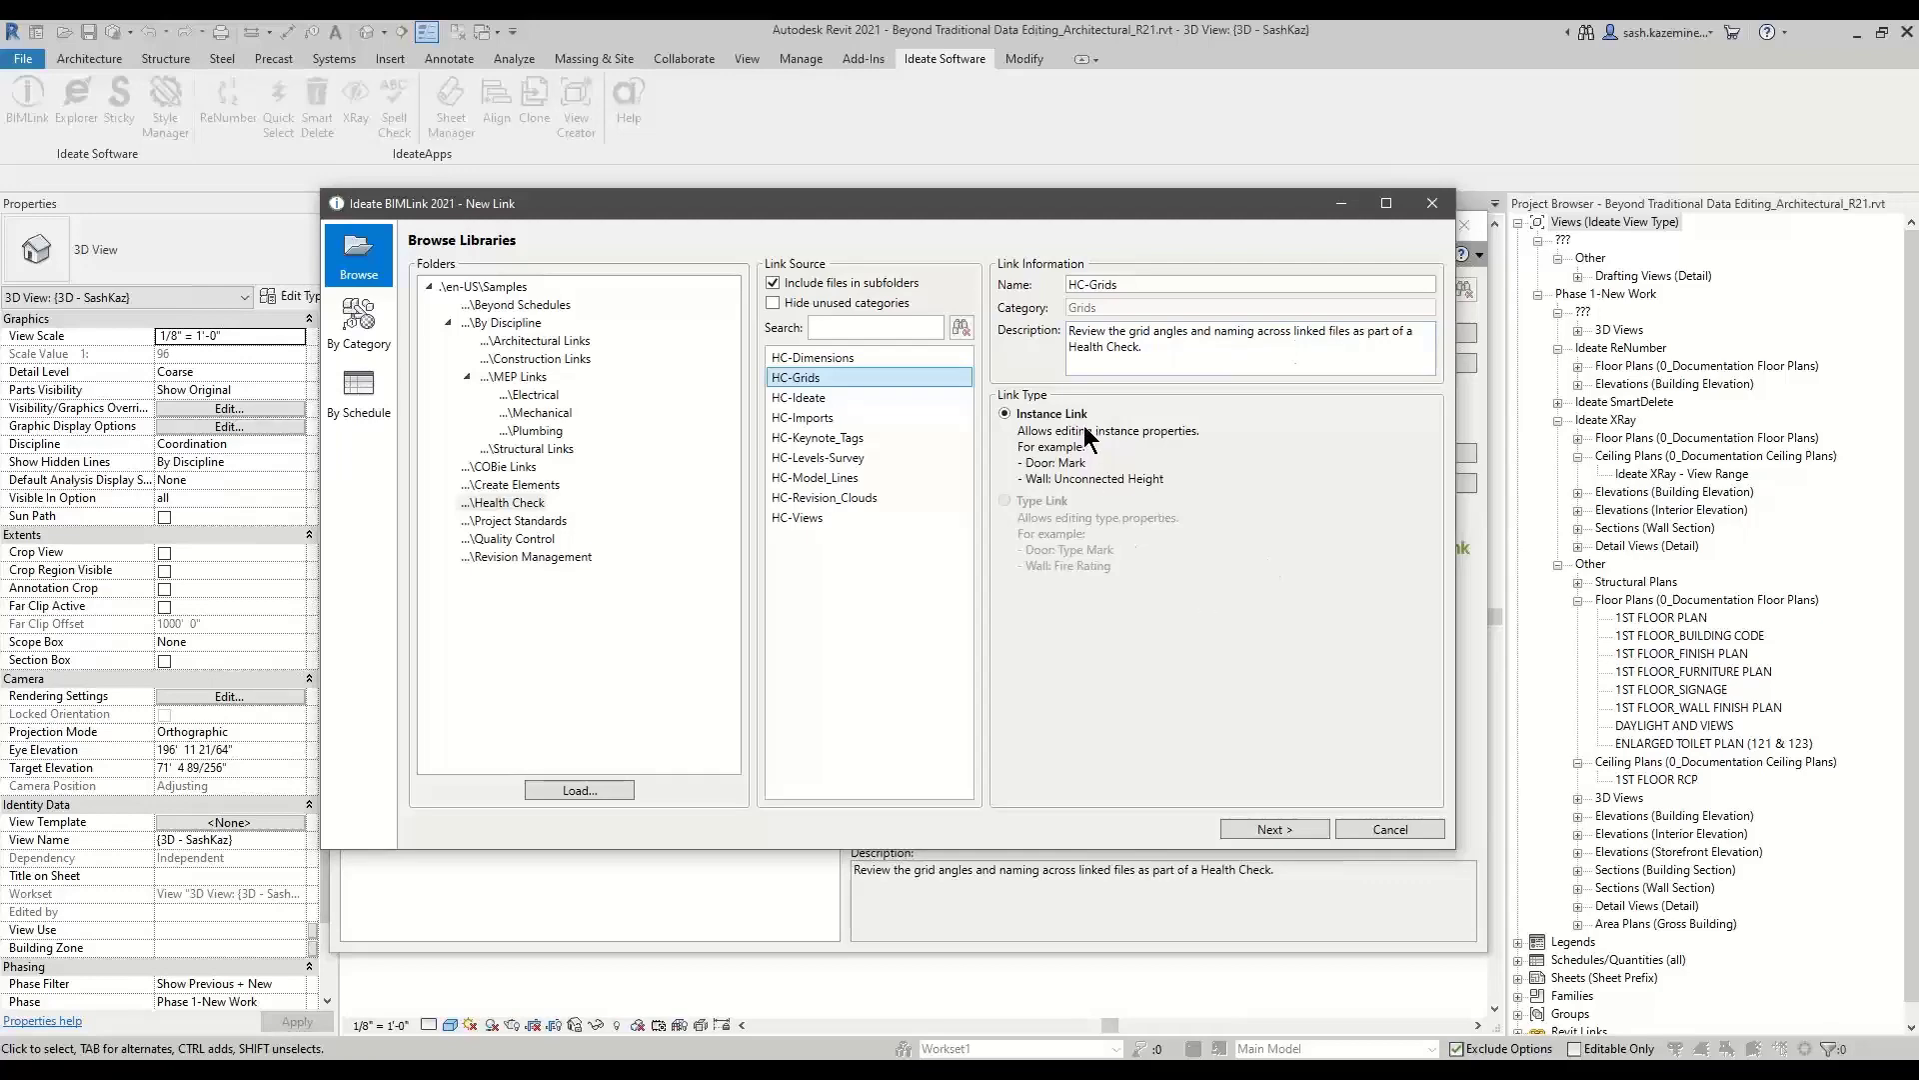
left_click(1263, 830)
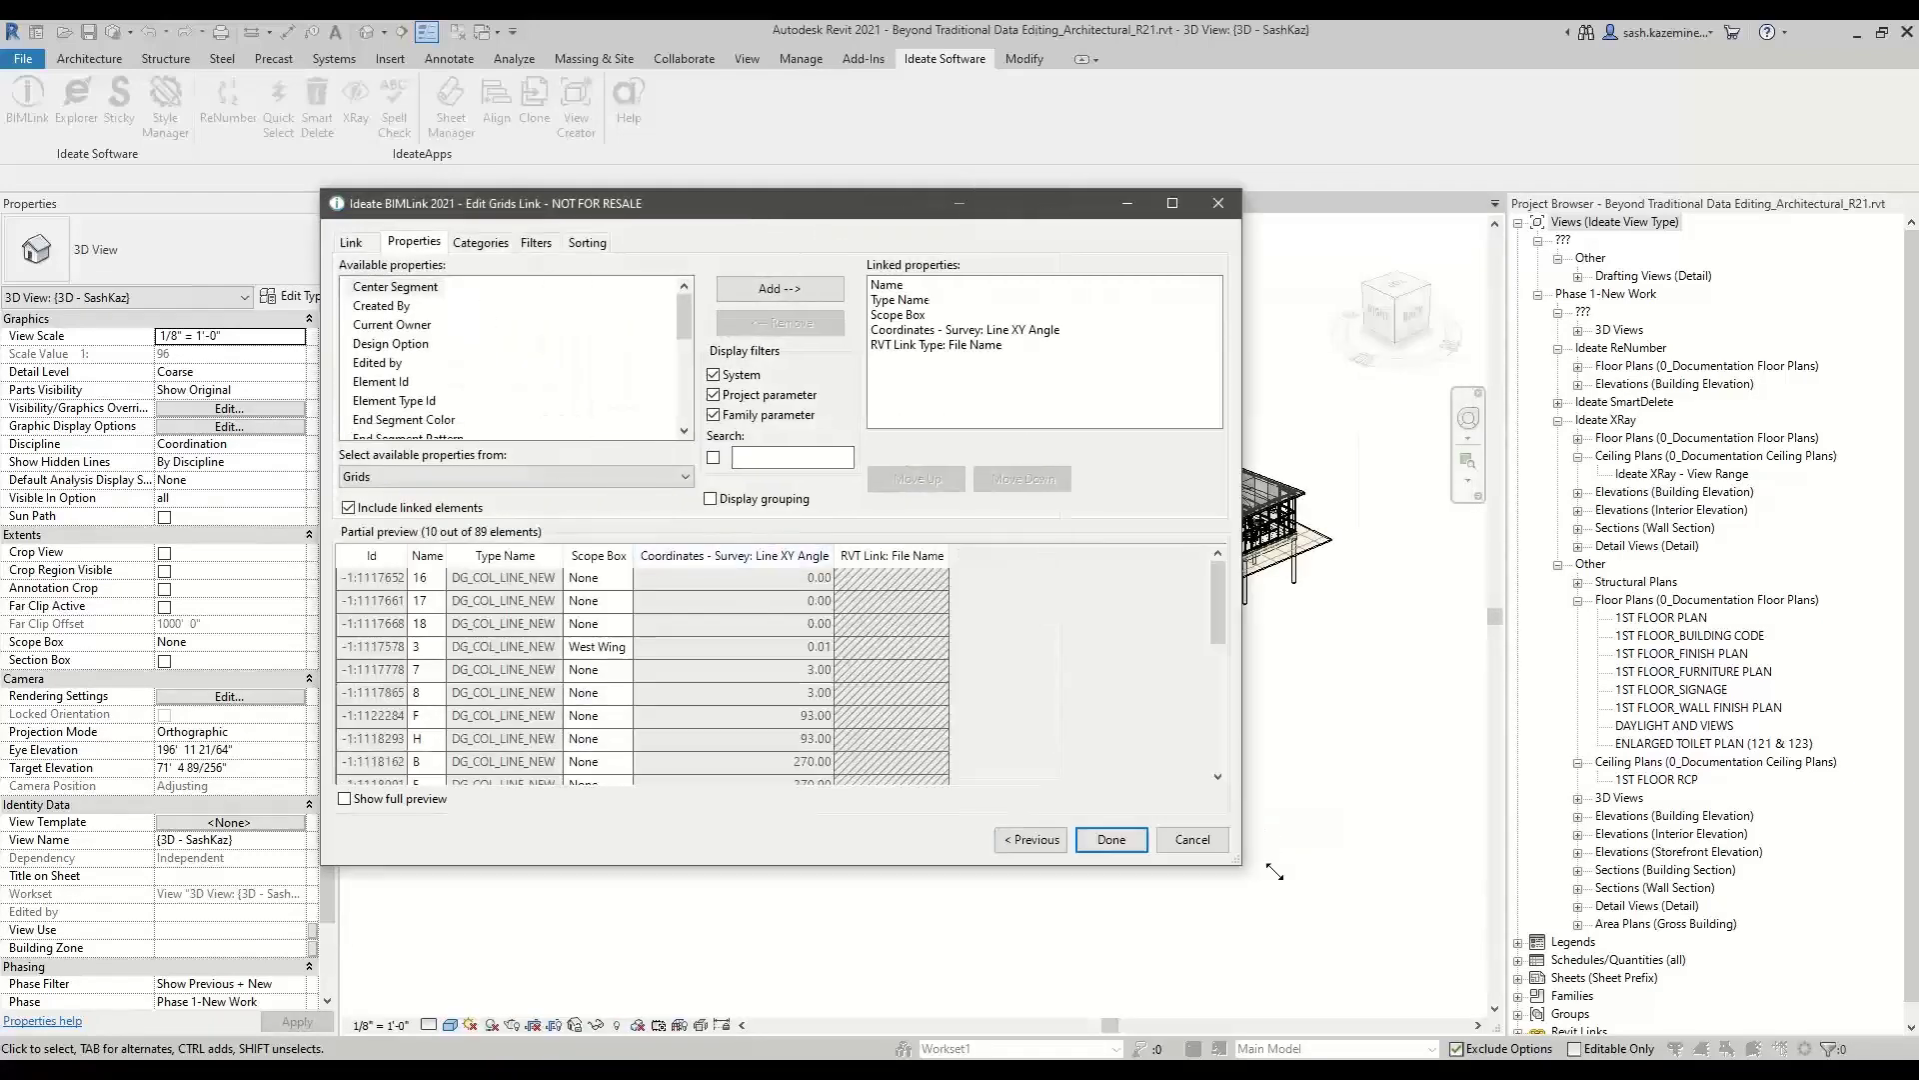
Enlarge the grids link editor and turn on the full preview of its elements.
left_click_drag(1275, 872, 1536, 973)
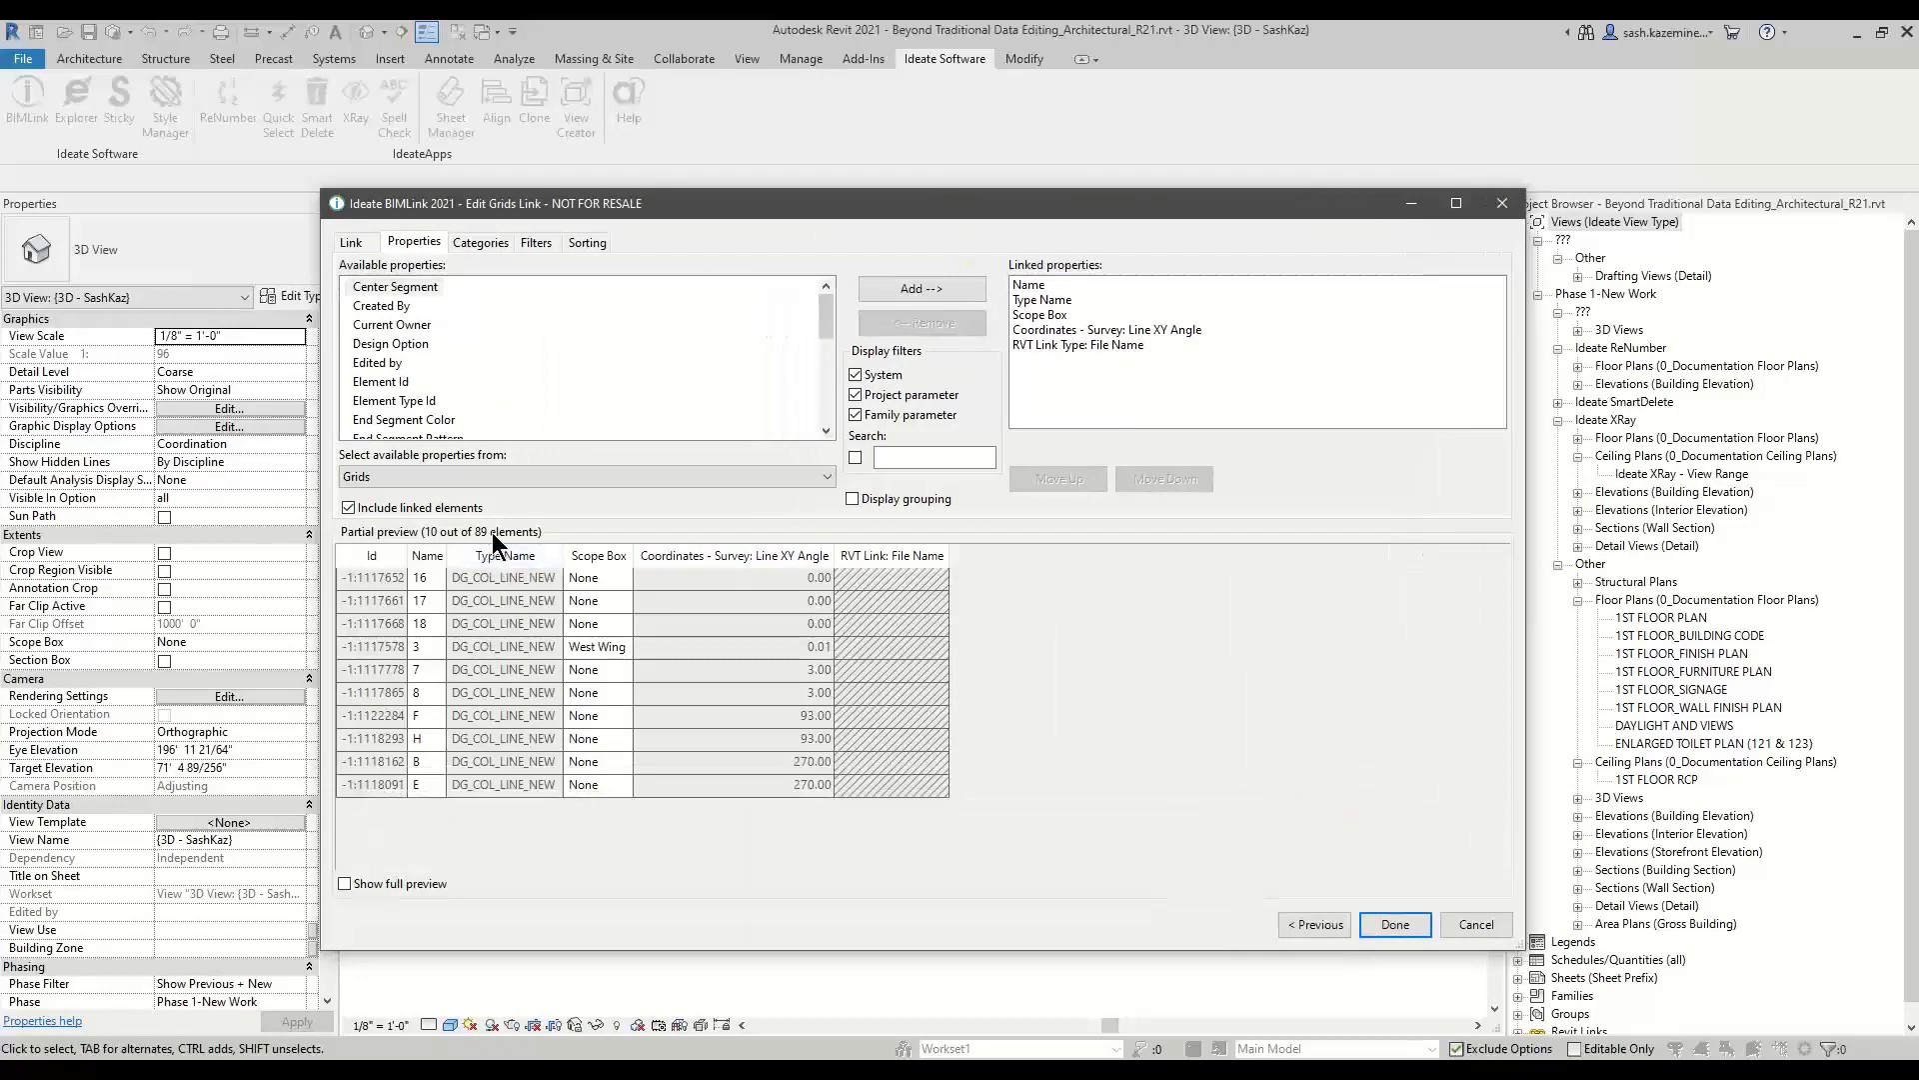
left_click(382, 885)
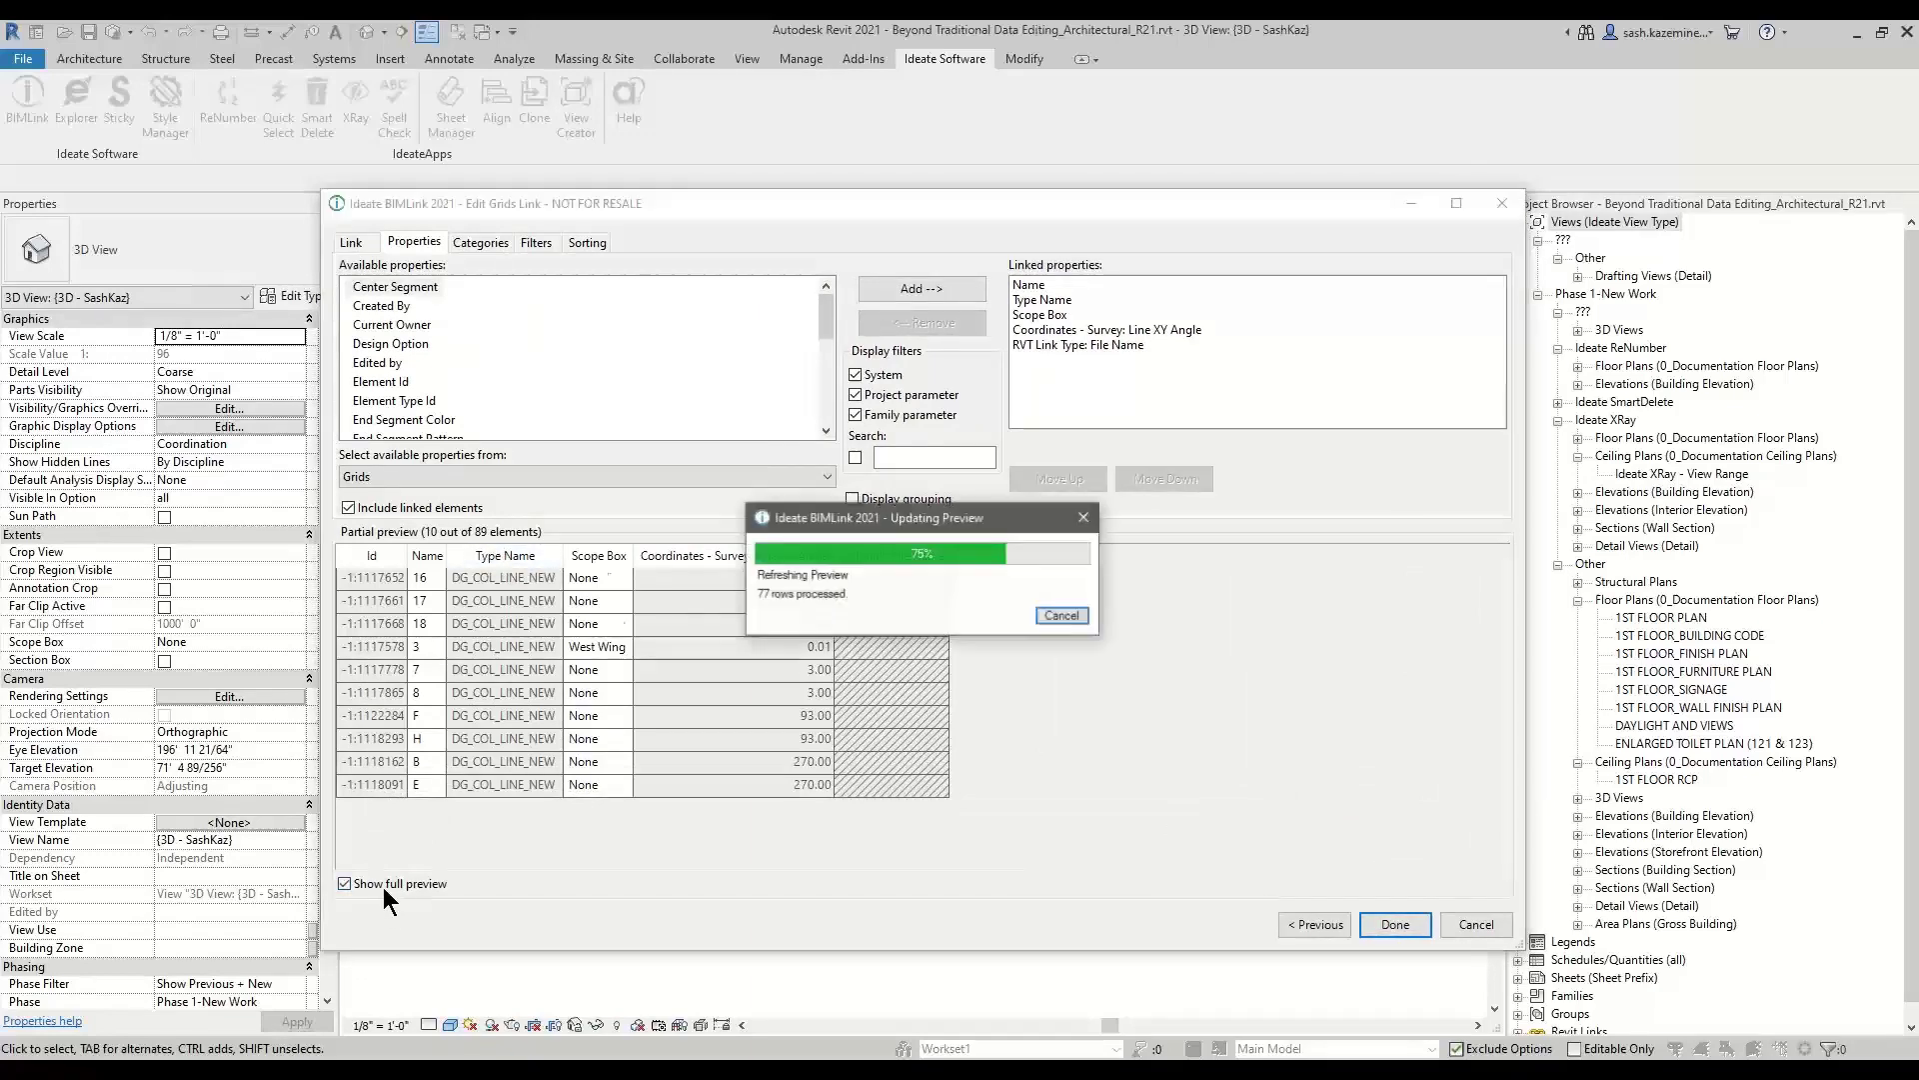
left_click_drag(627, 212, 556, 83)
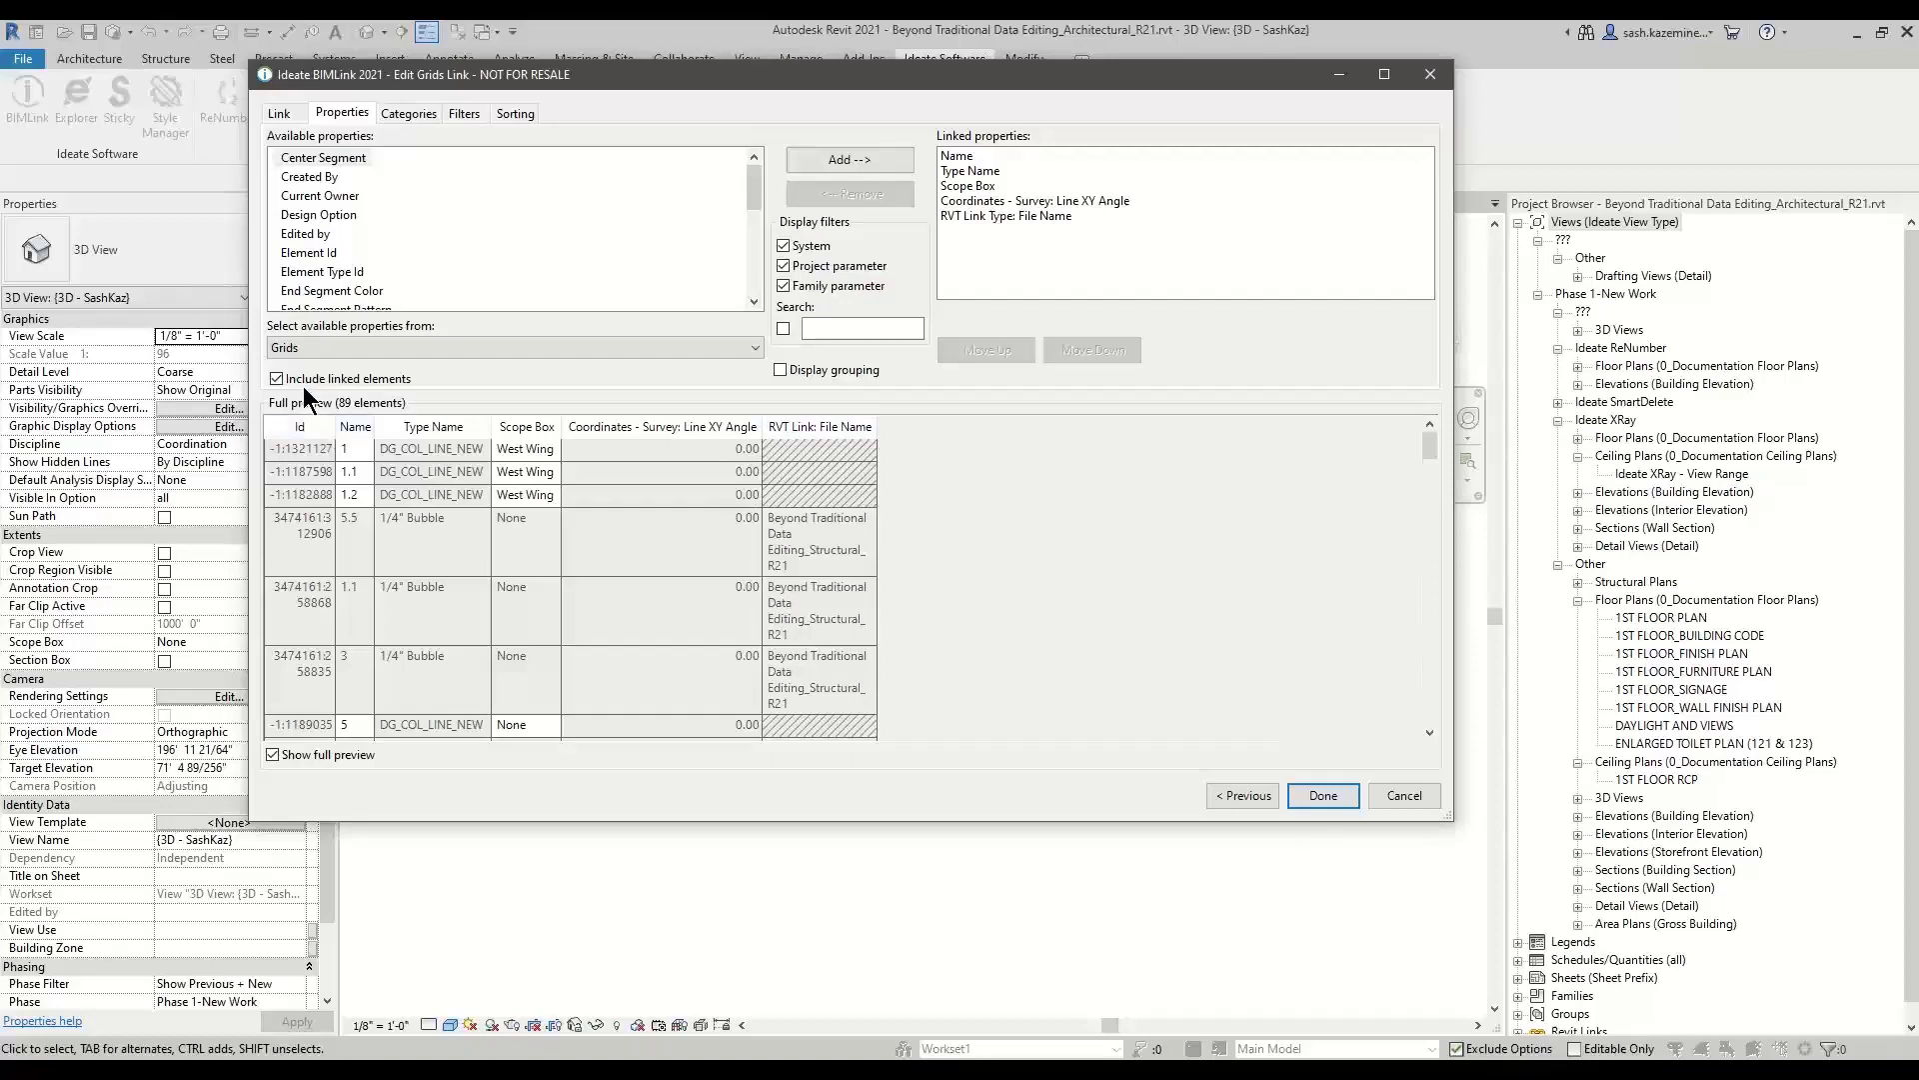
Sort the grids link by Name from A to Z ahead of Coordinates - Survey: Line XY Angle.
left_click(514, 113)
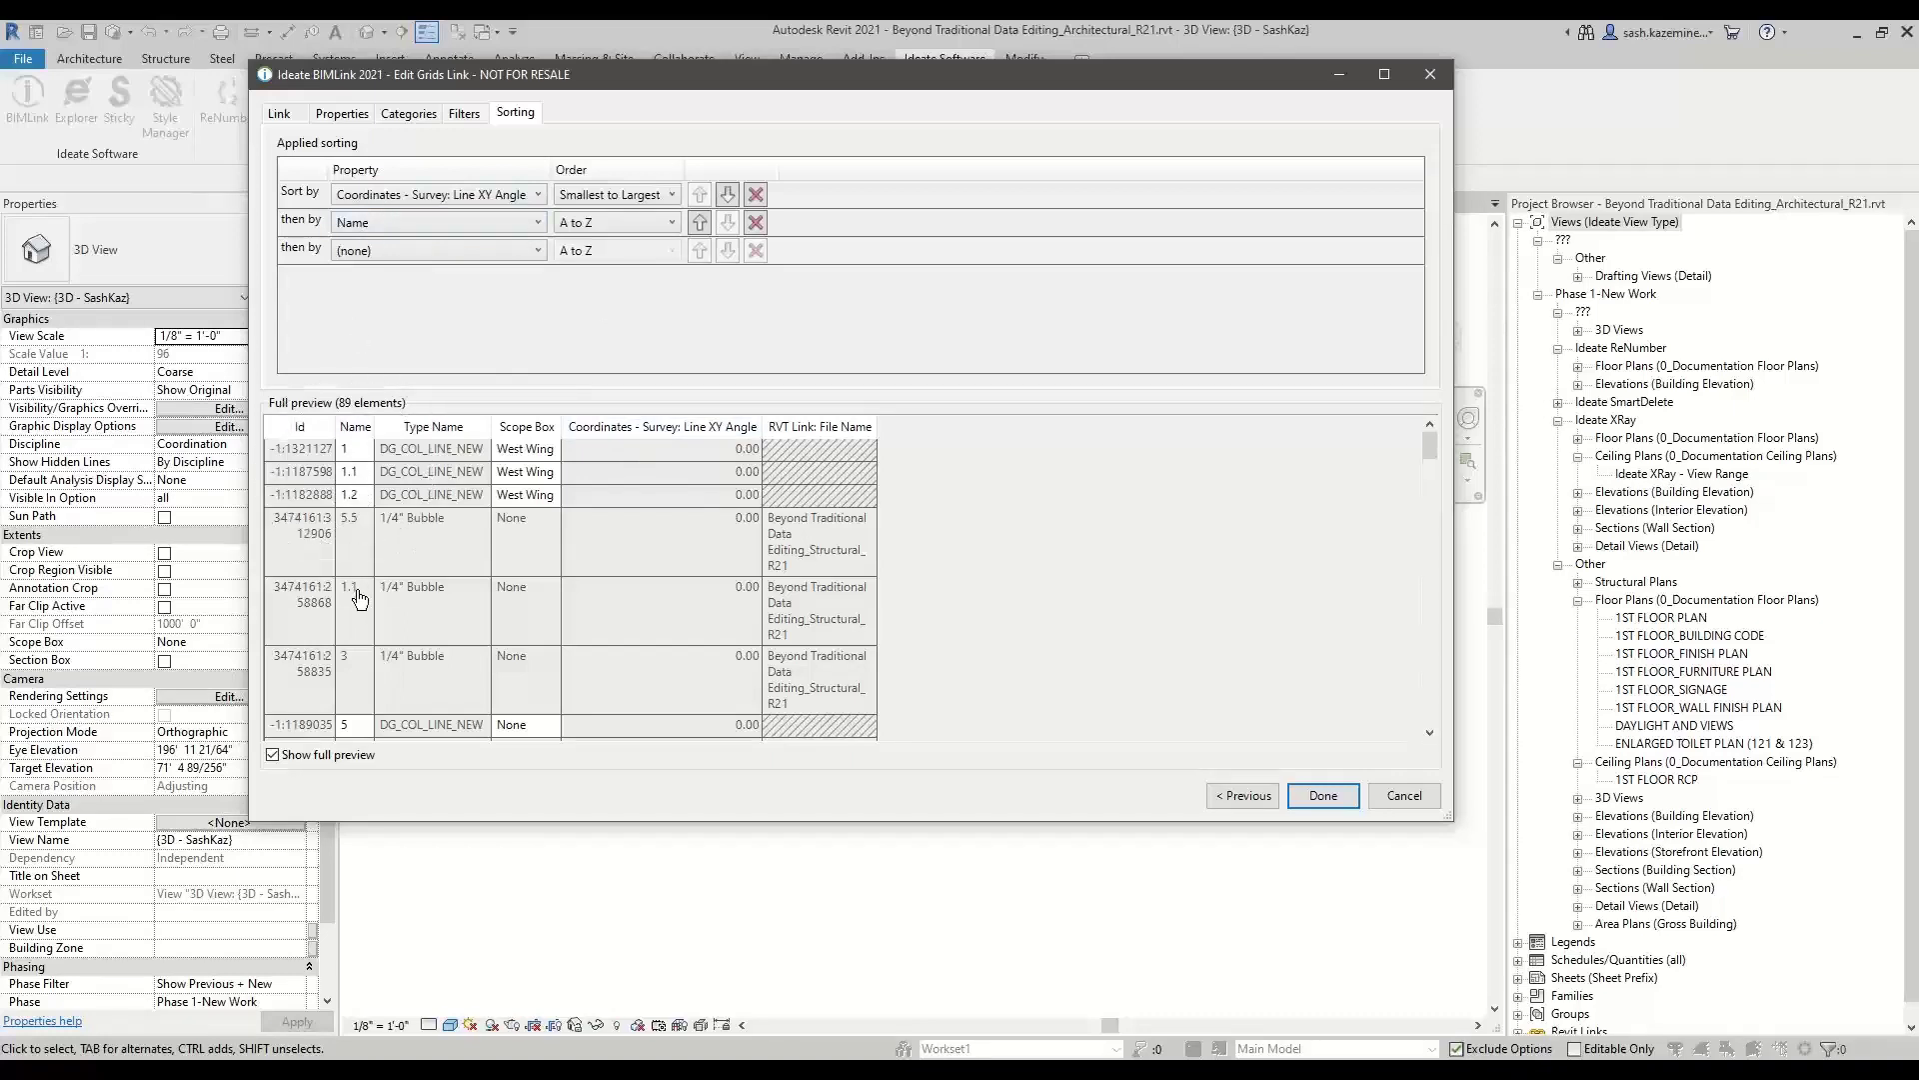
left_click(700, 222)
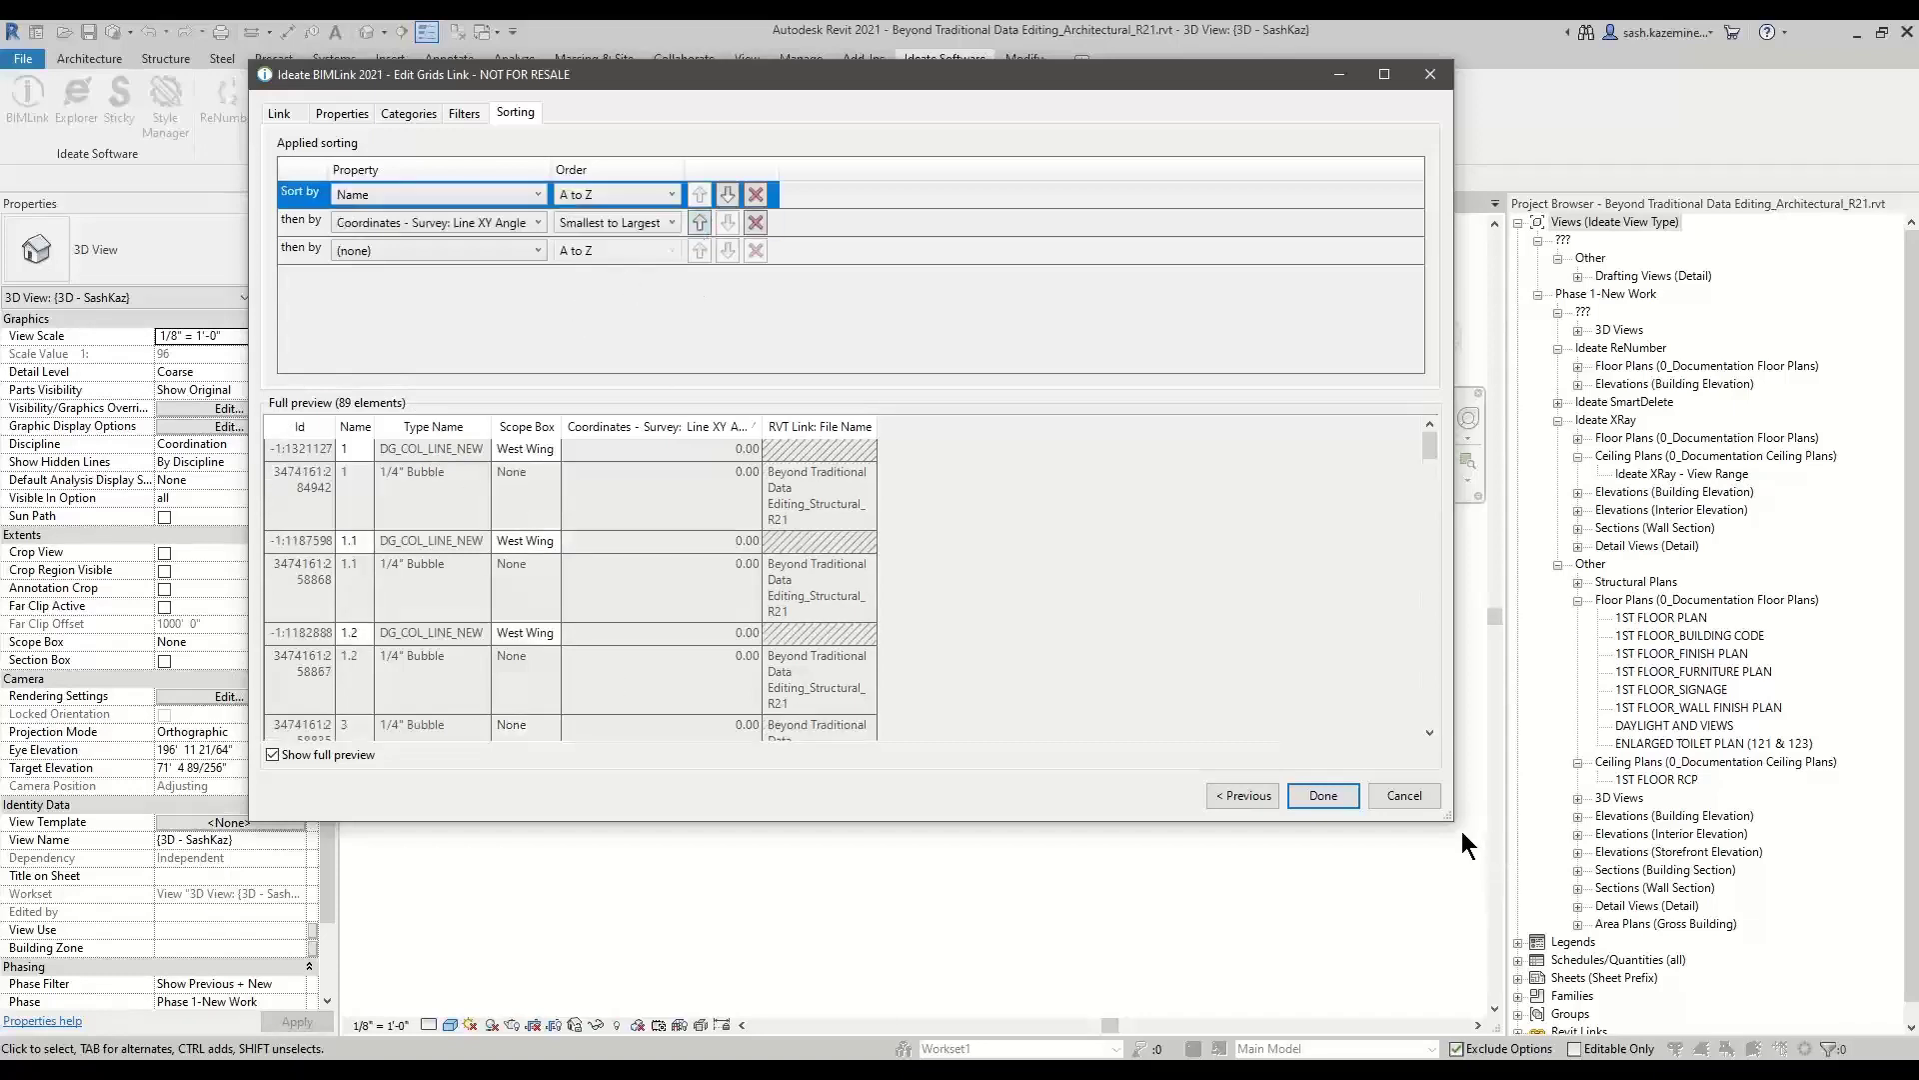
left_click_drag(1453, 821, 1724, 981)
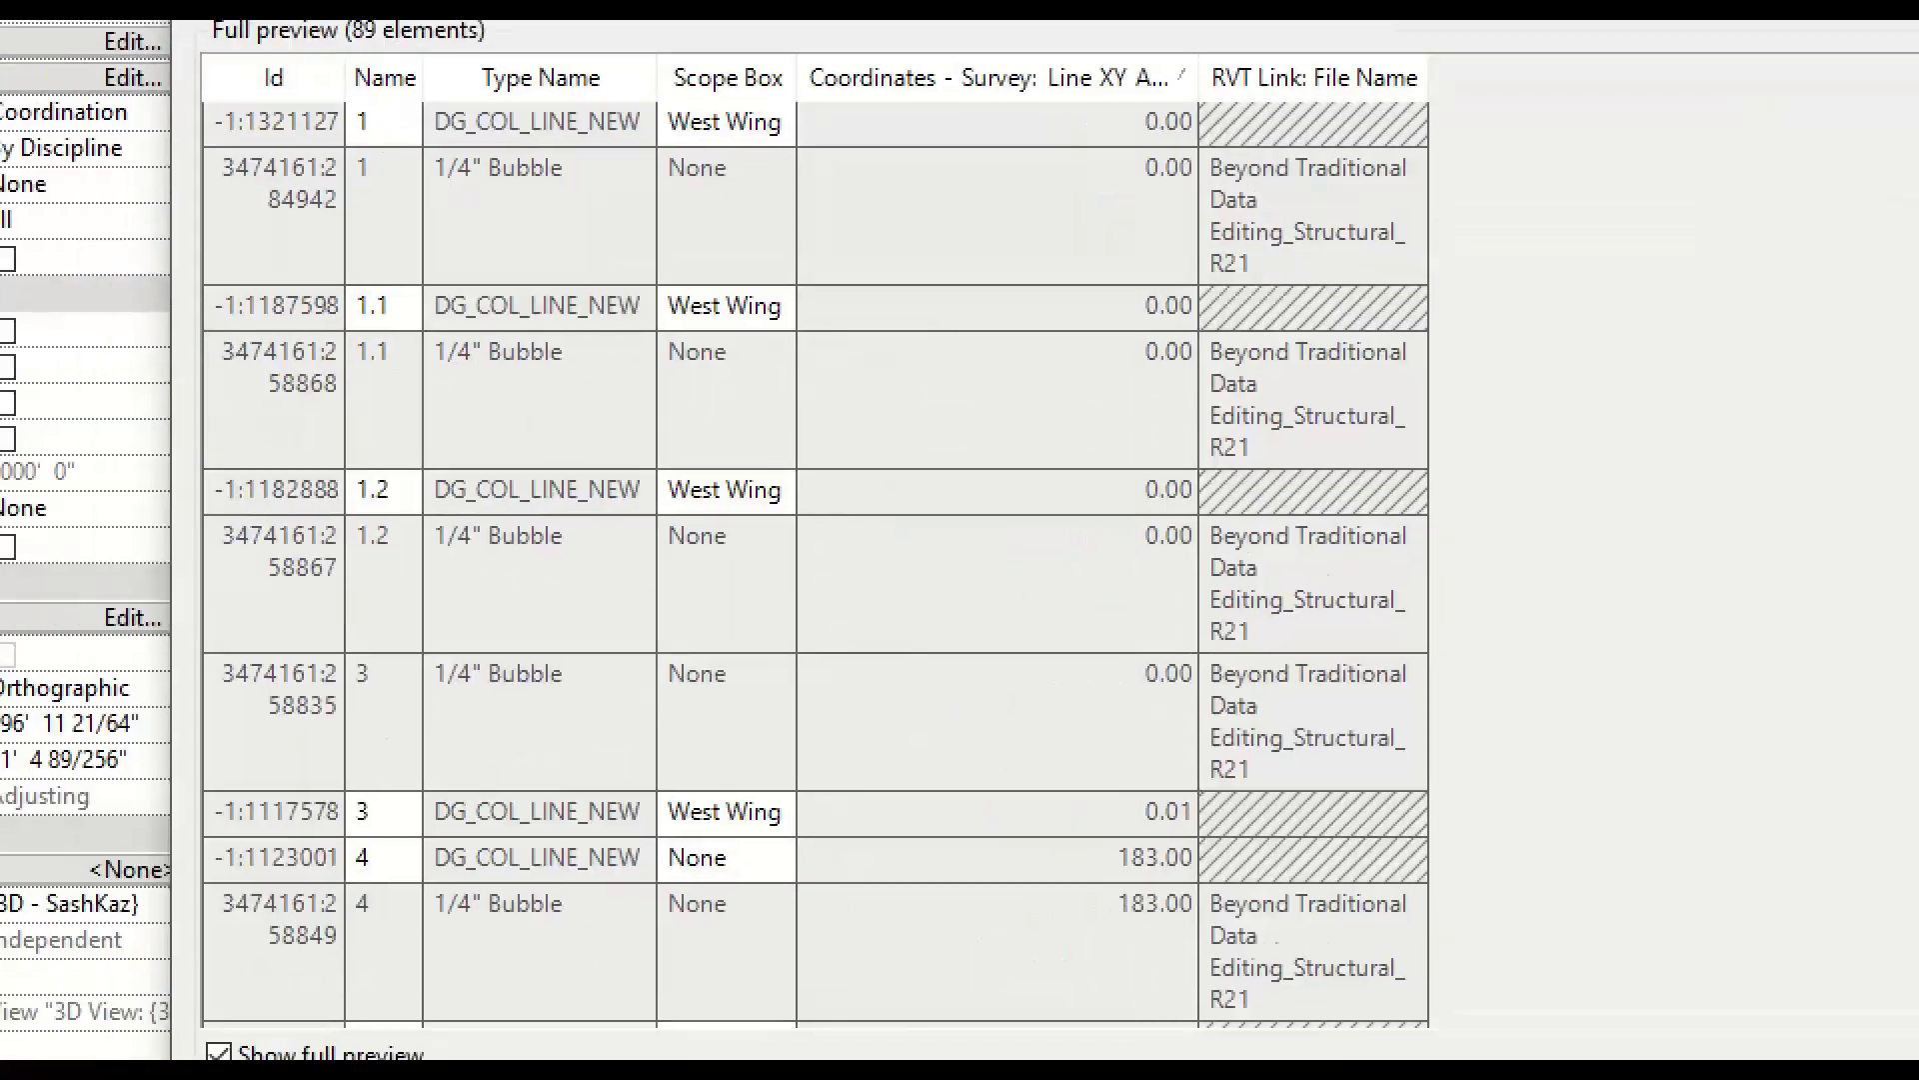
left_click(240, 865)
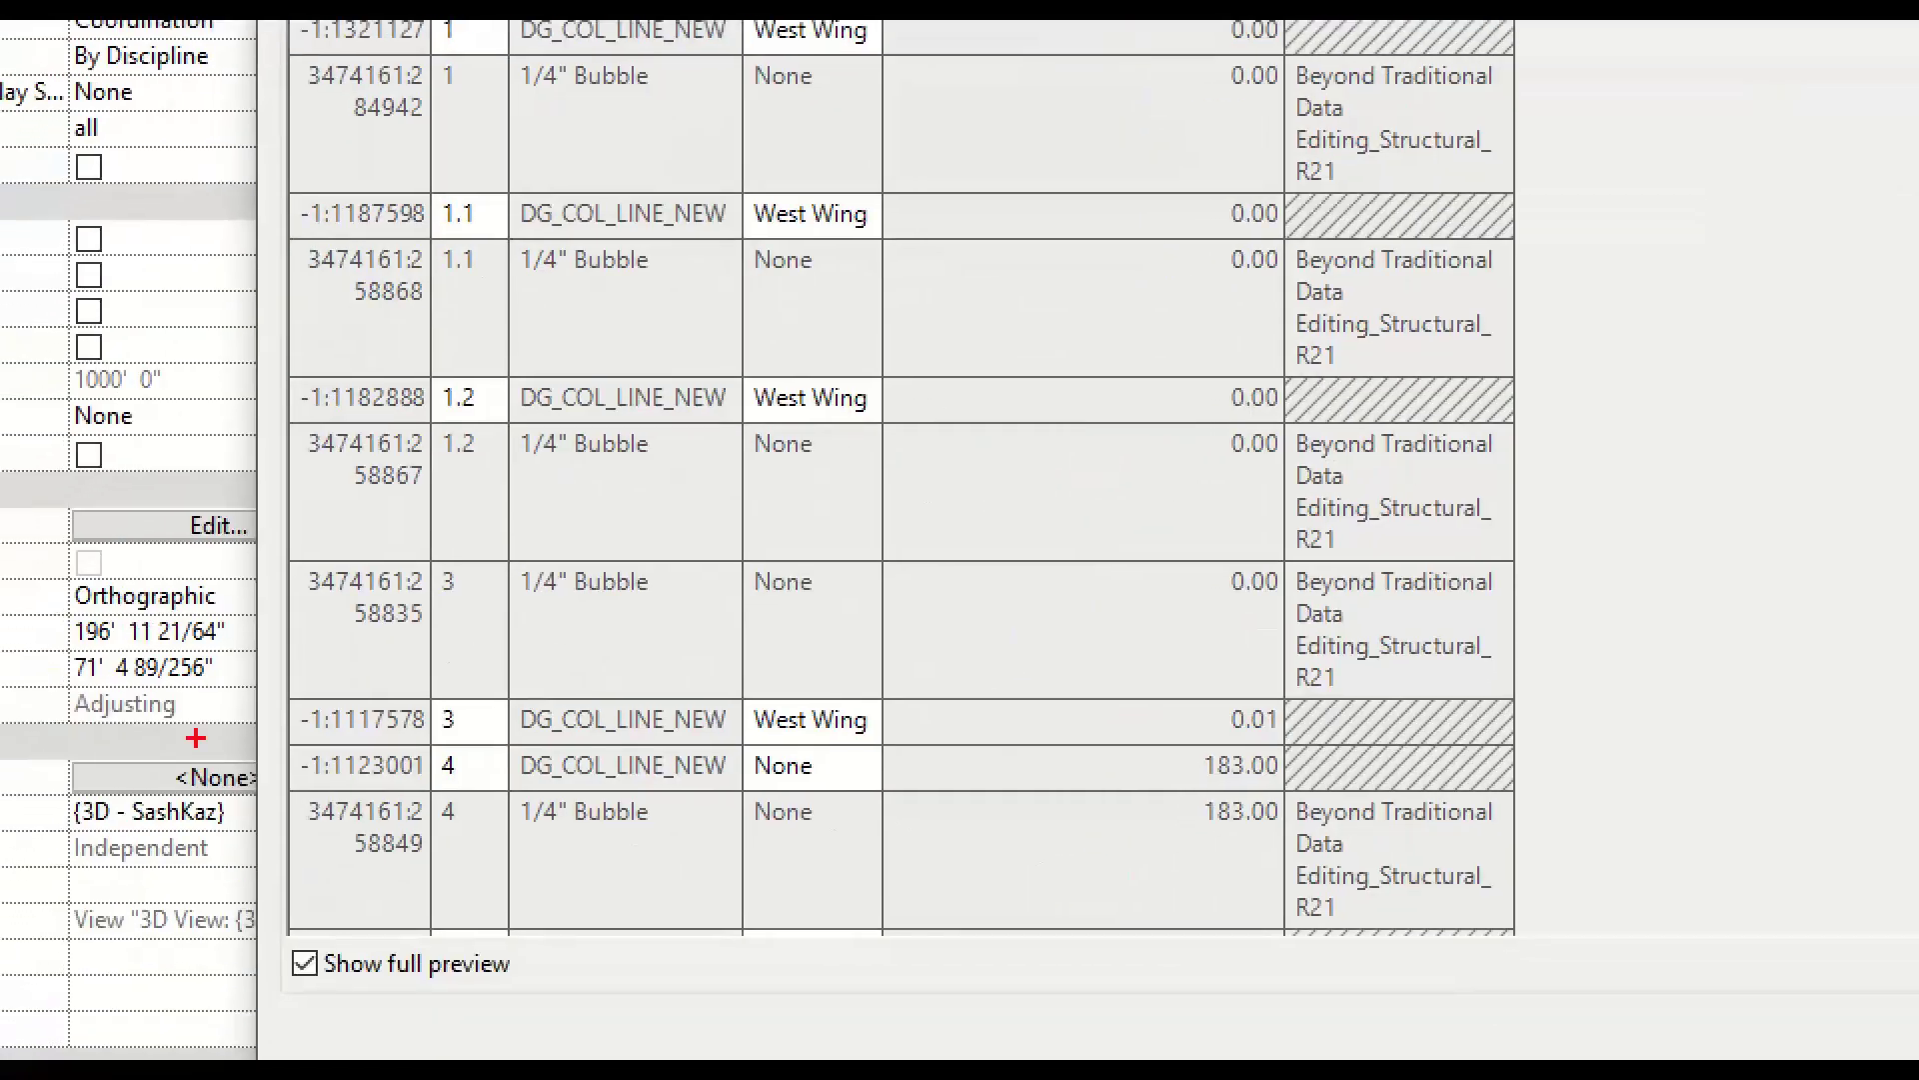
mouse_move(241, 555)
left_mouse_down("ctrl")
mouse_move(1321, 772)
mouse_move(1405, 741)
left_mouse_up("ctrl")
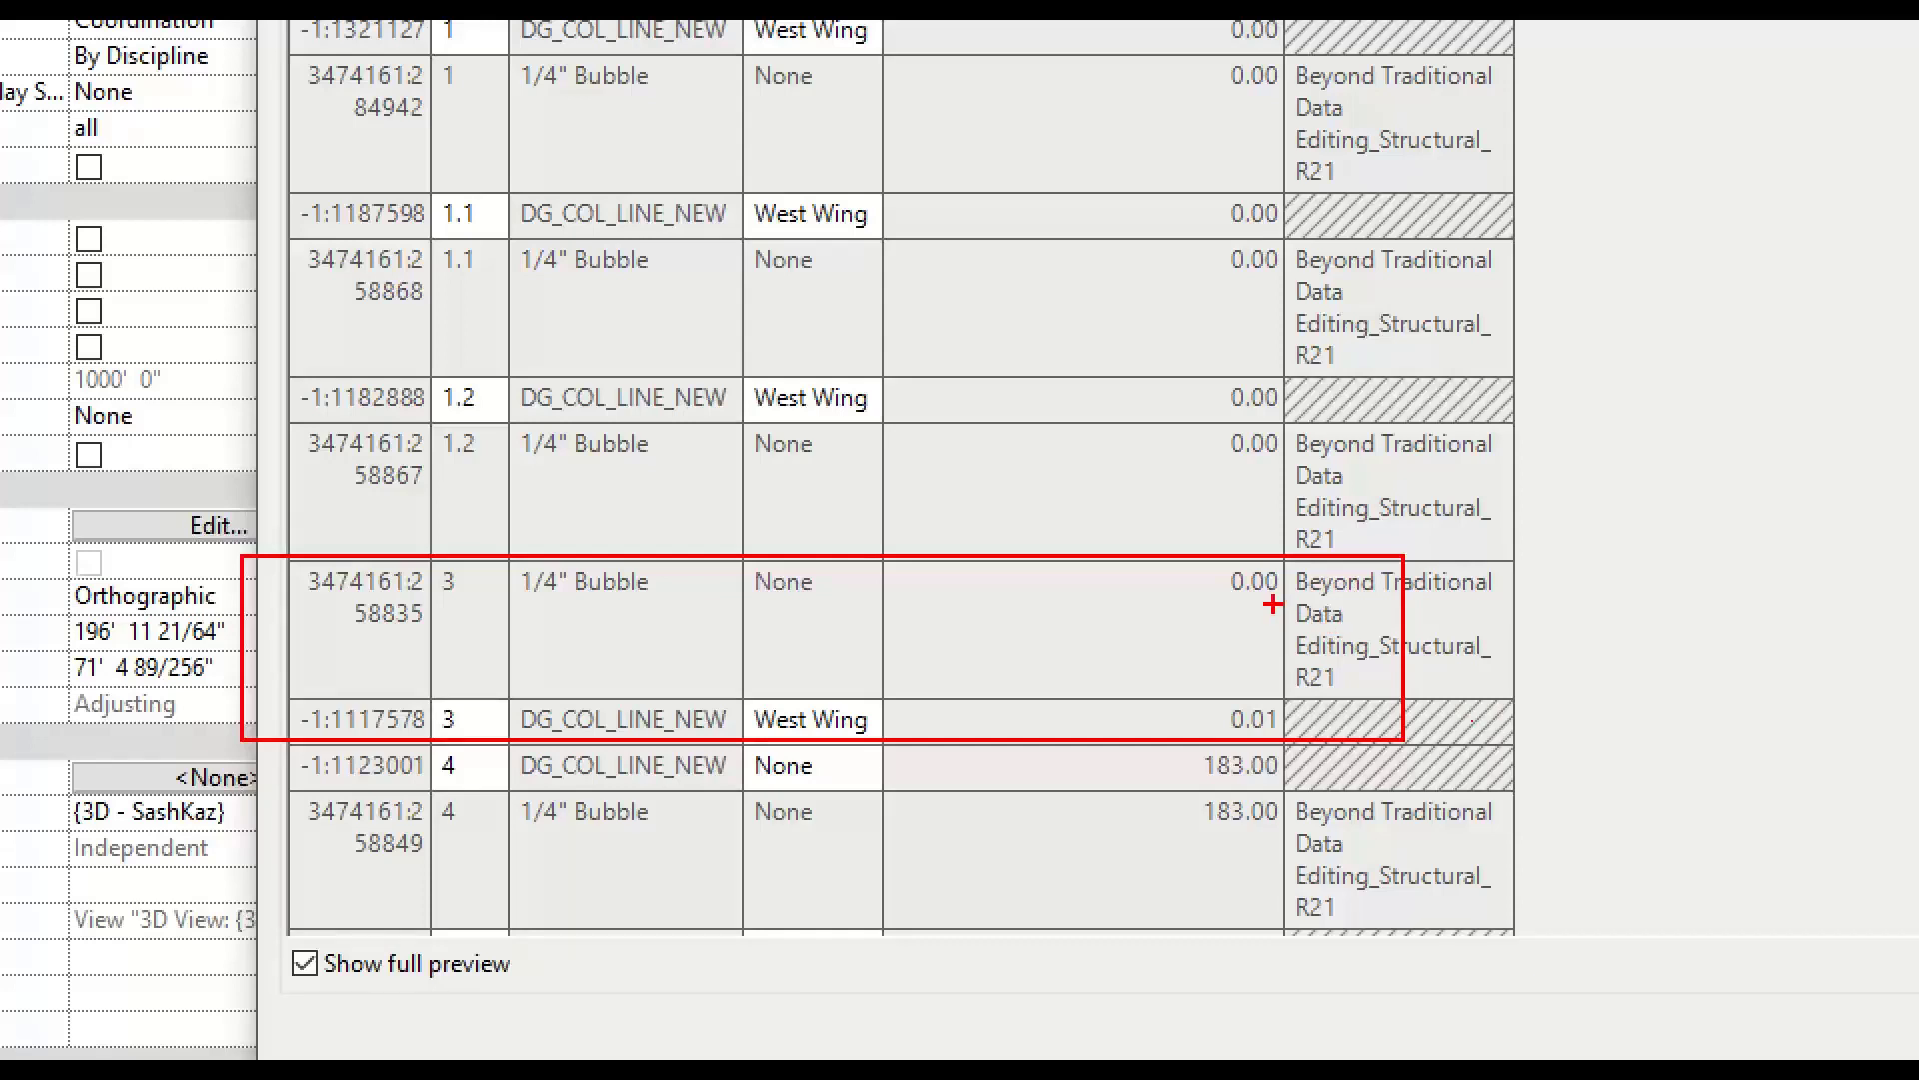
mouse_move(1179, 712)
left_mouse_down()
mouse_move(1291, 729)
mouse_move(1182, 745)
mouse_move(1214, 689)
left_mouse_up()
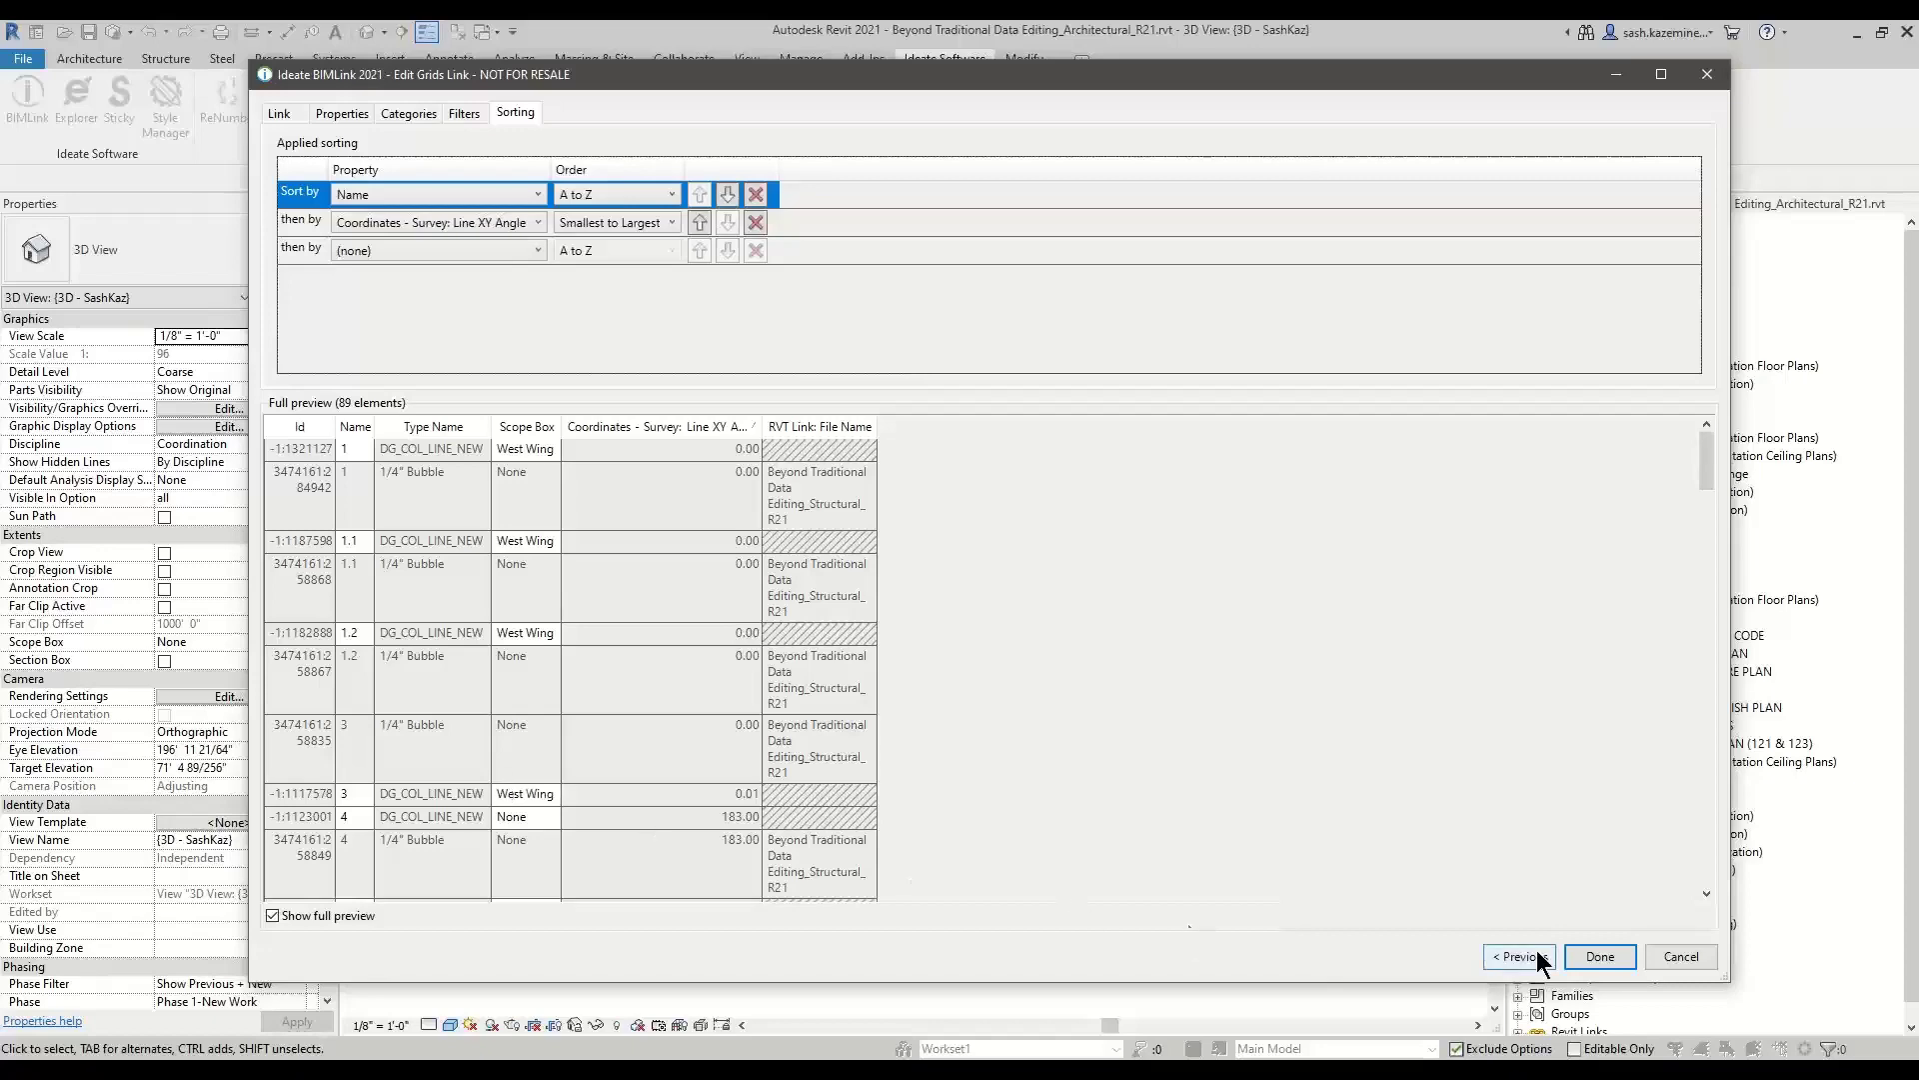
Finish the grids link and export it to an Excel workbook named HC-Grids.xlsx in the Beyond Traditional Editing IBL folder.
left_click(1592, 956)
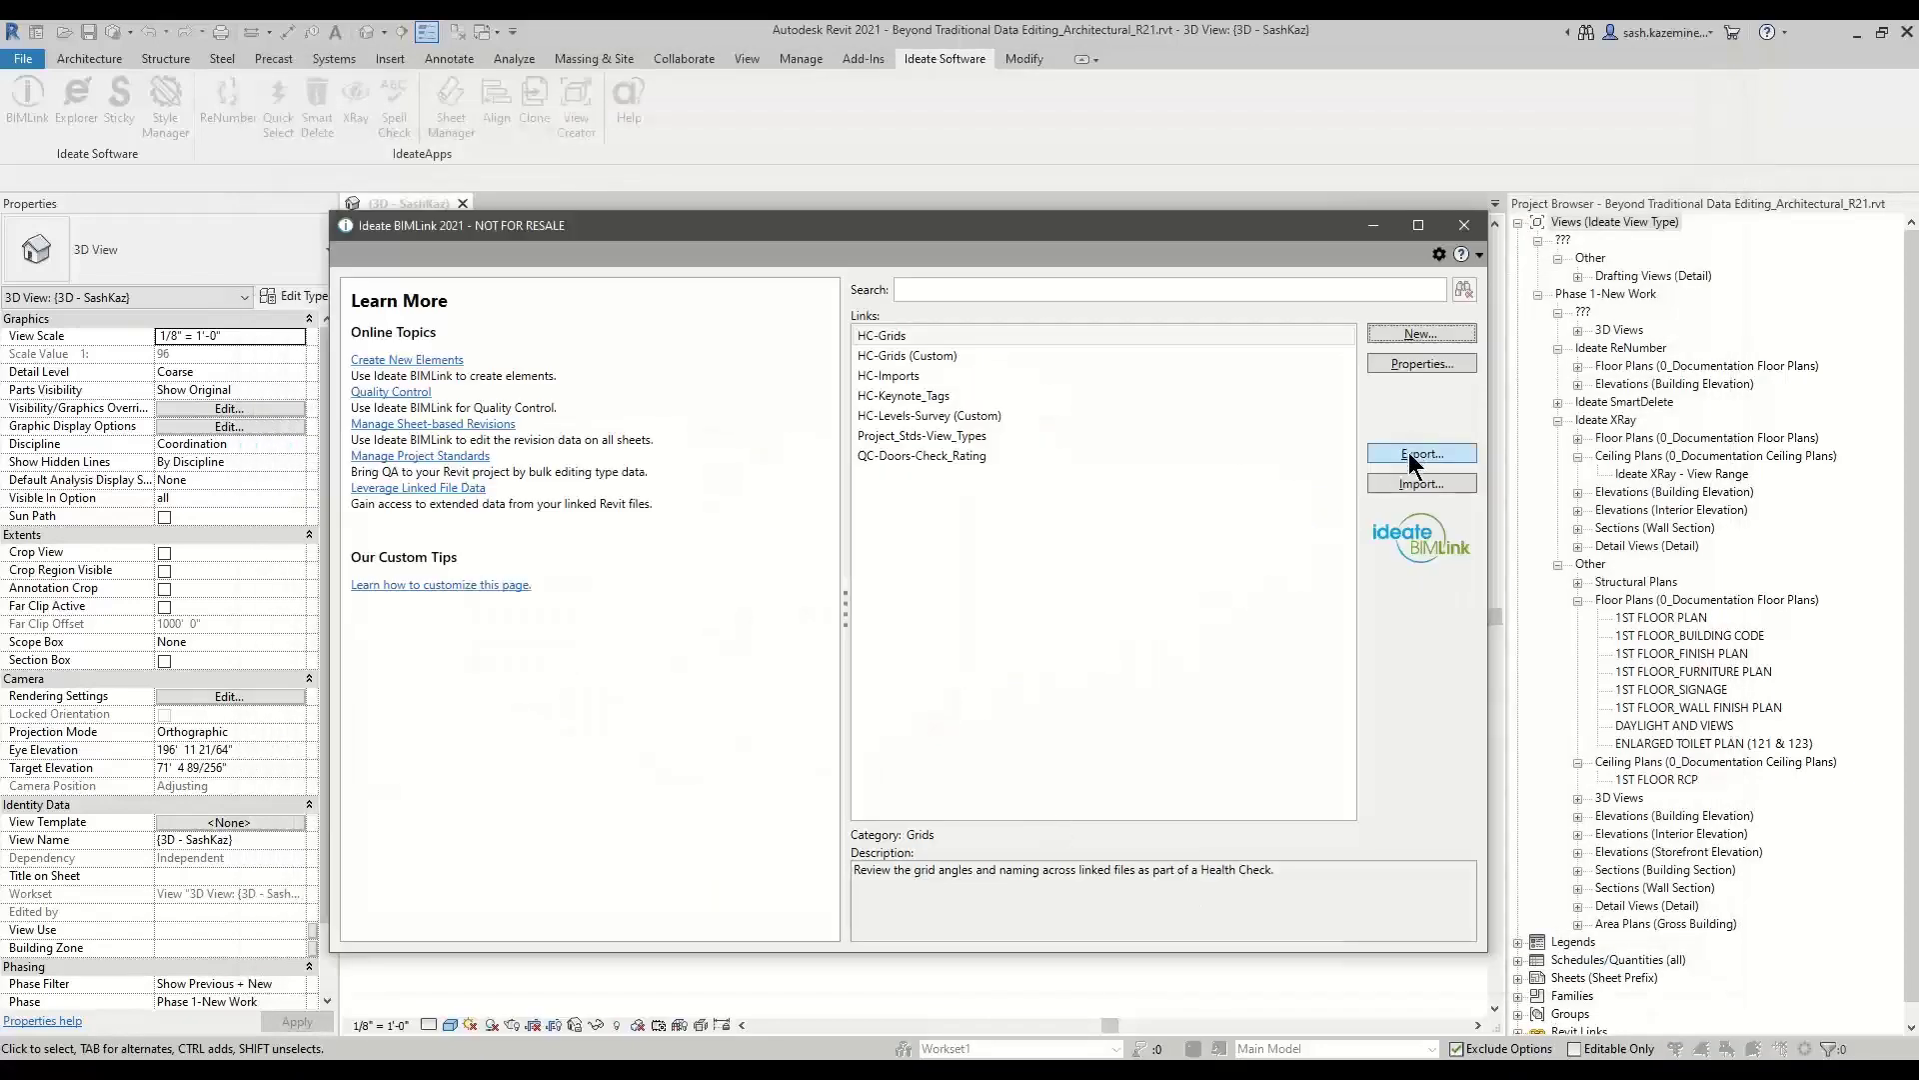
left_click(1410, 455)
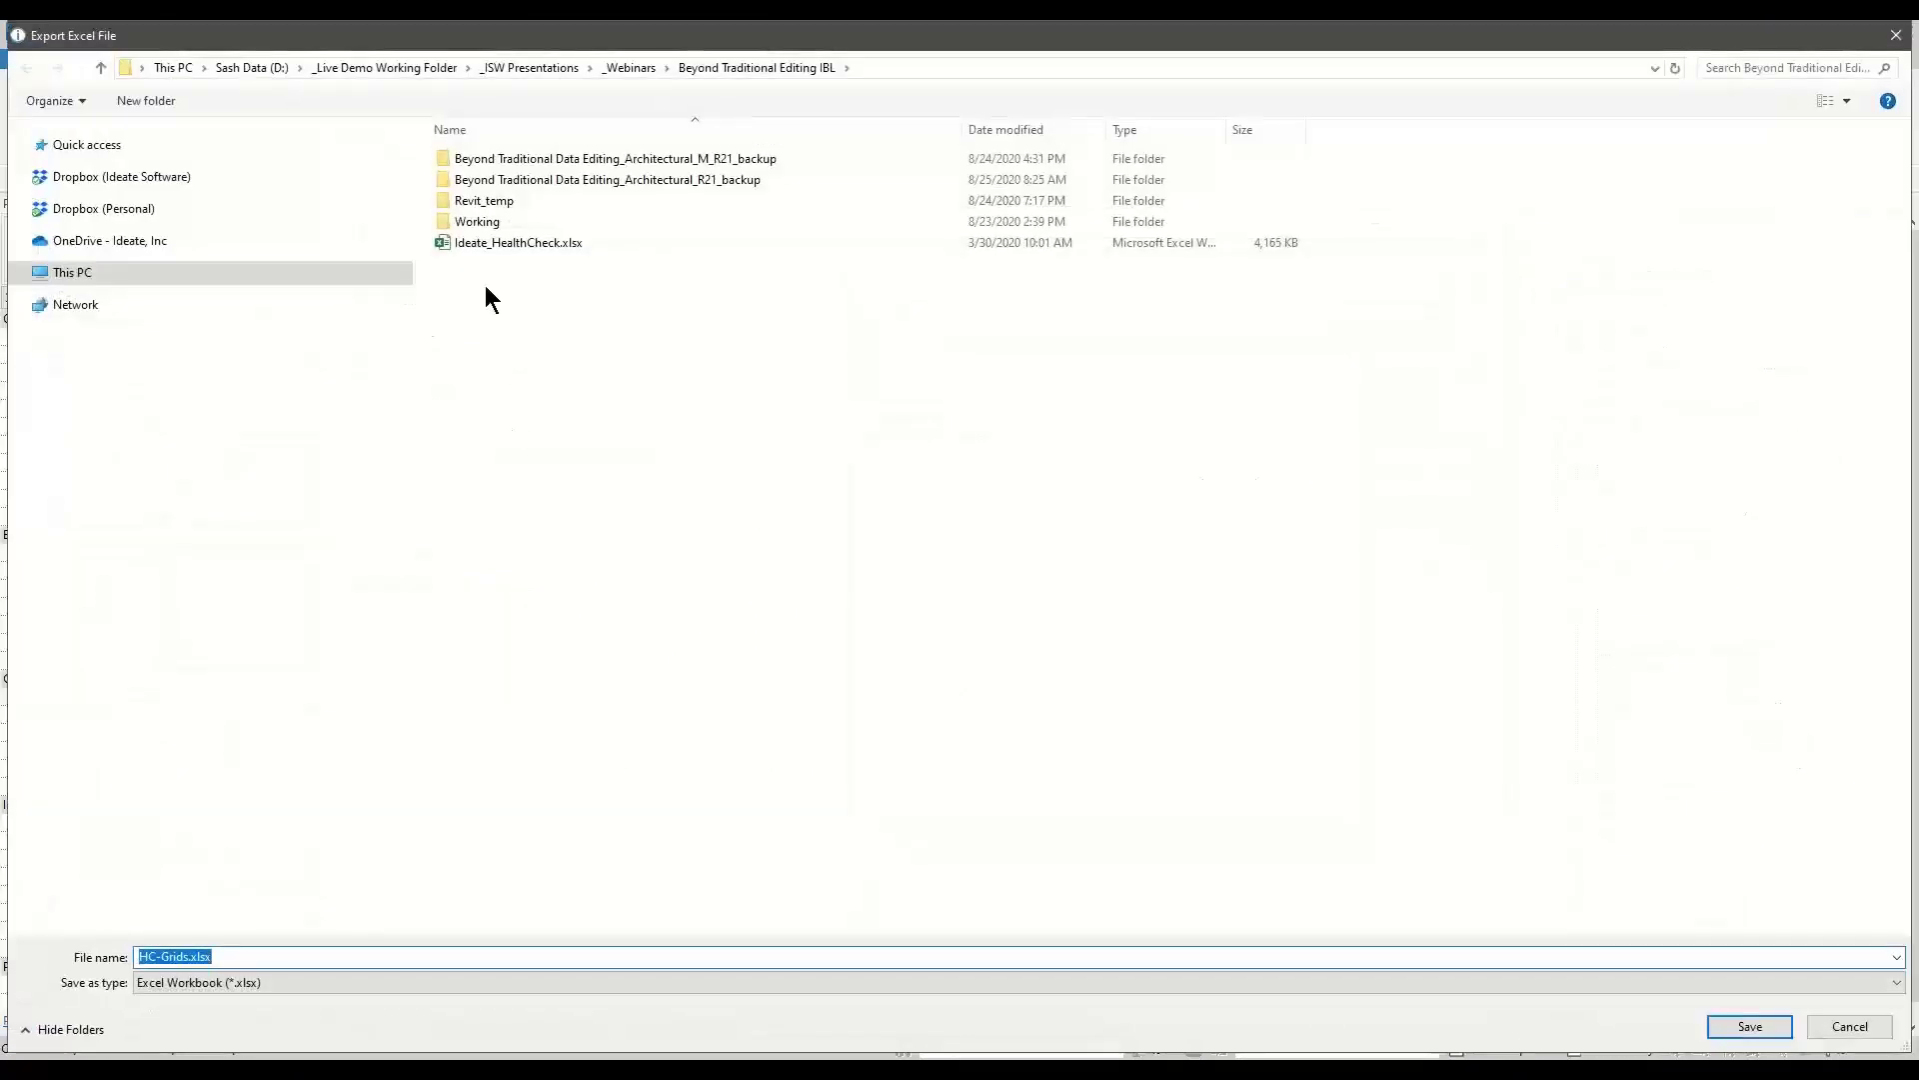
left_click(487, 288)
left_click(1740, 1026)
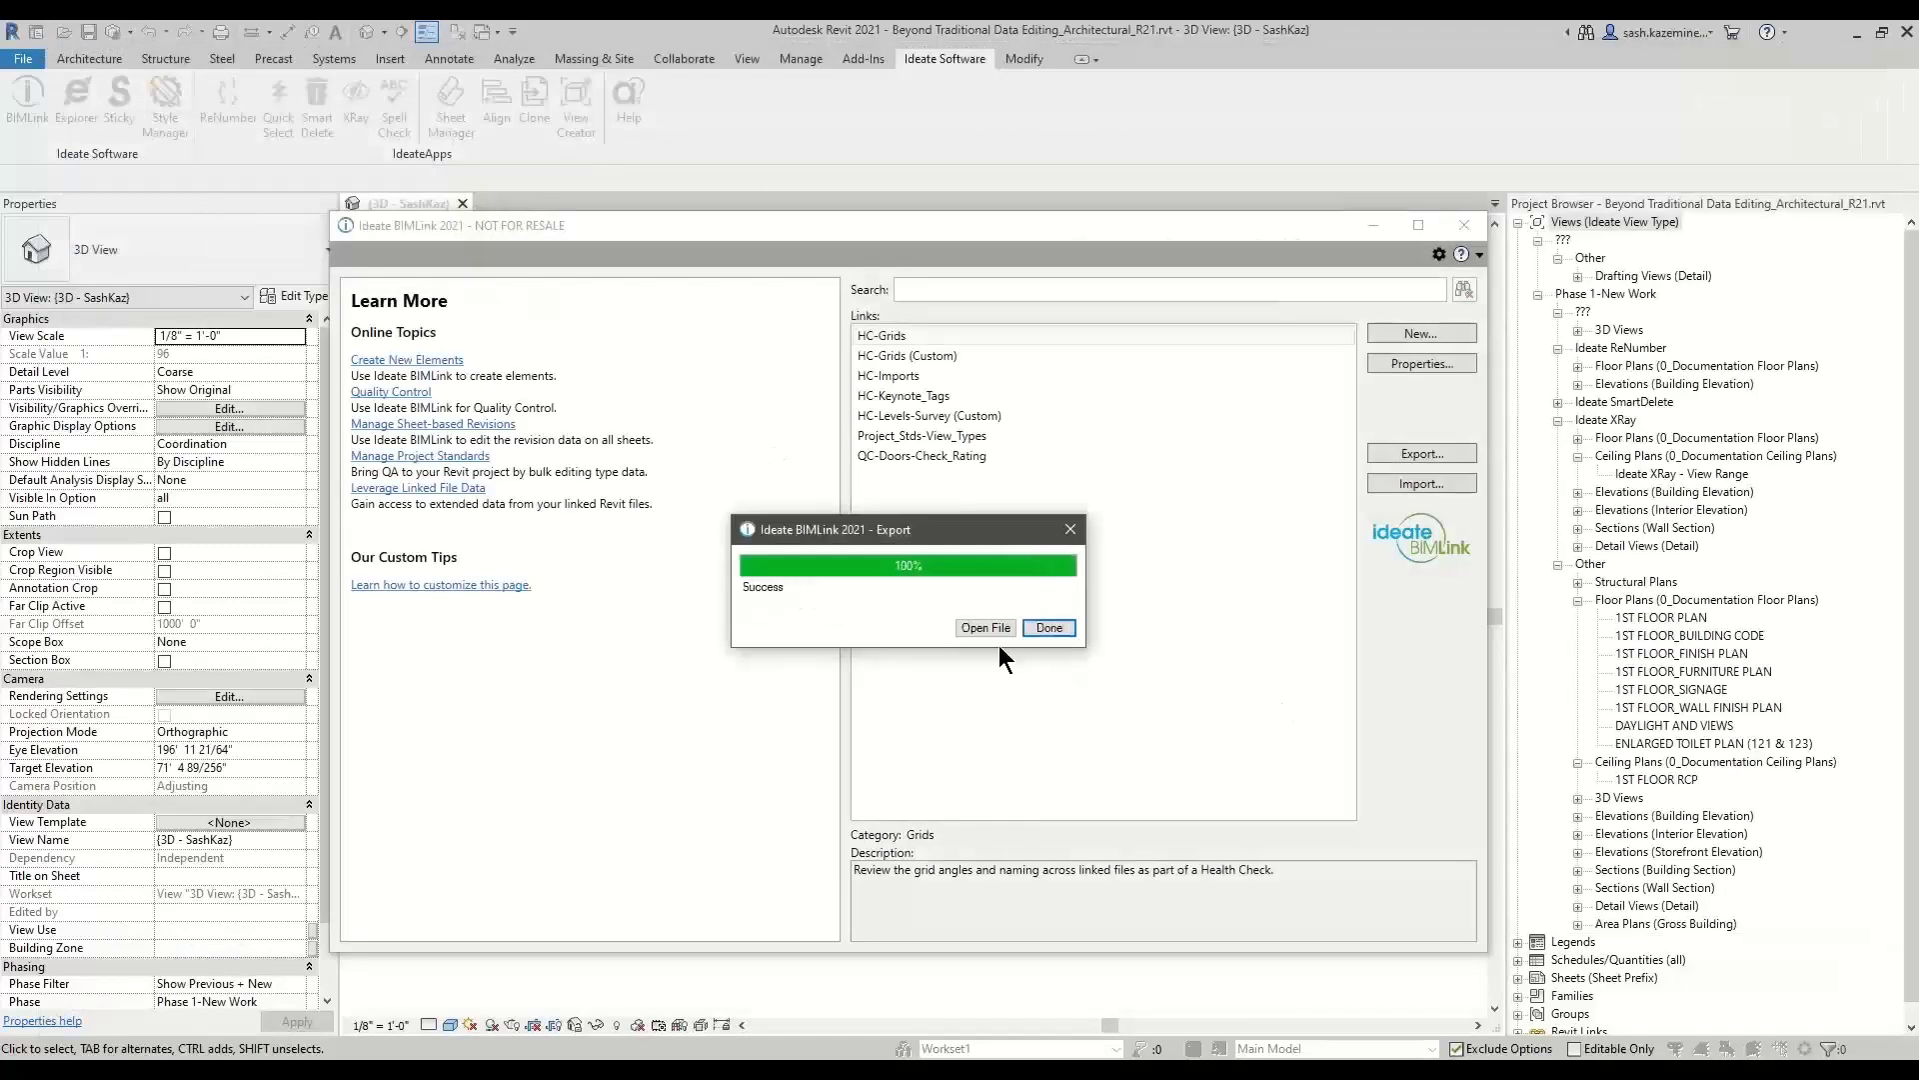
Open the exported workbook in Excel, review its Scope Box, Name and Line XY Angle columns, and close it.
left_click(985, 633)
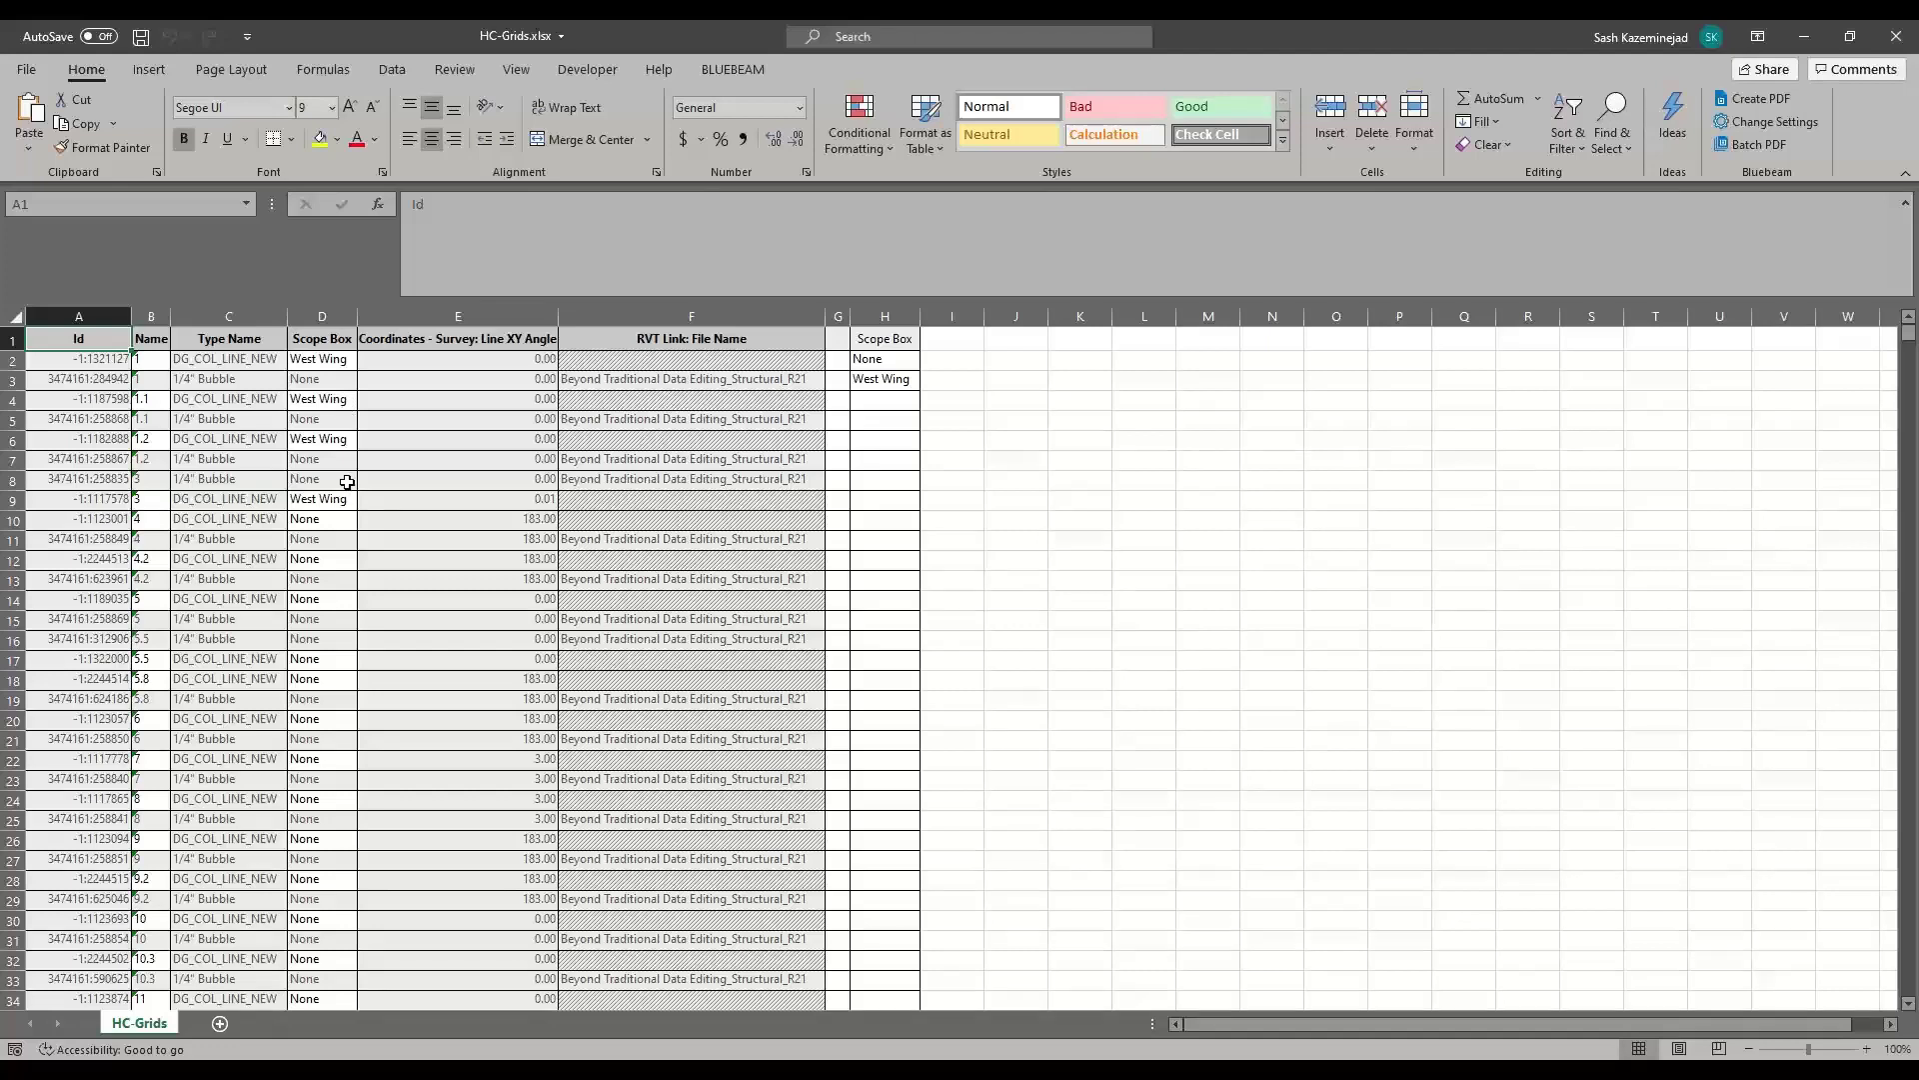
left_click(316, 361)
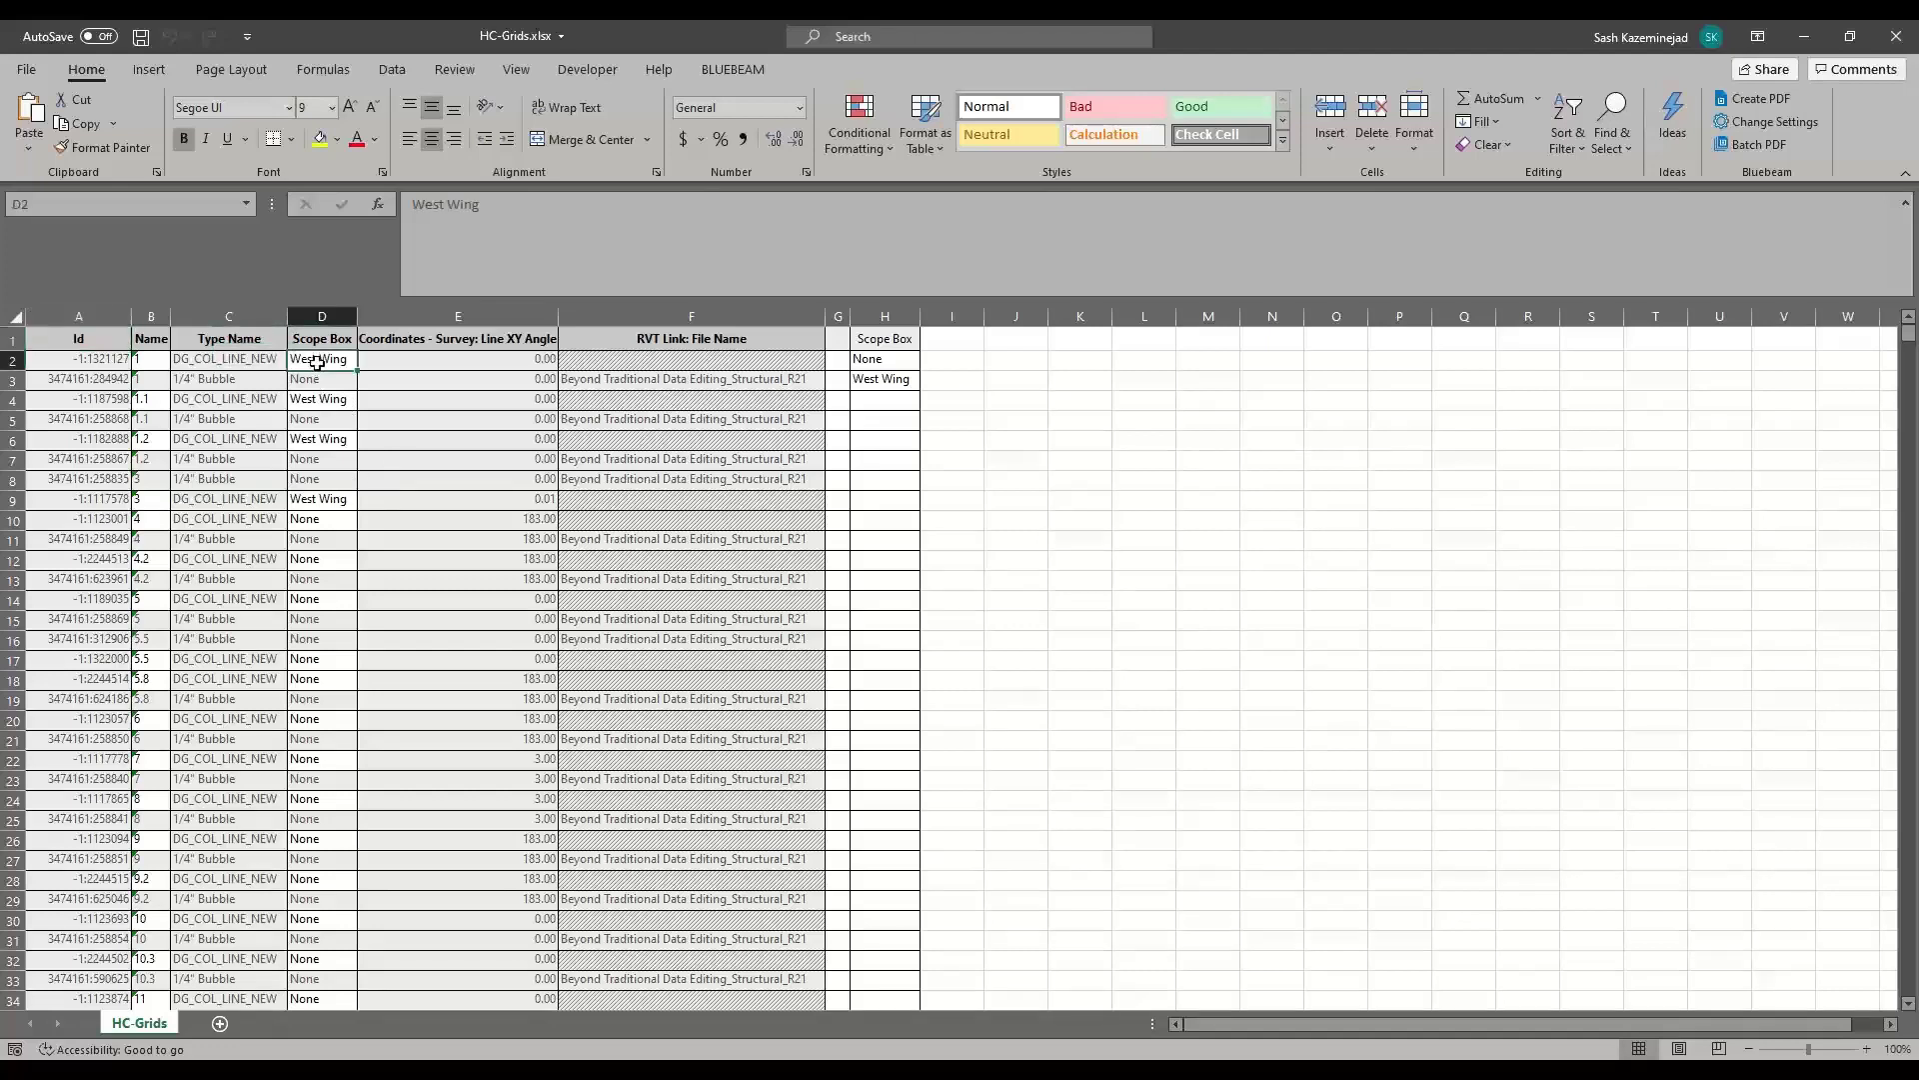
left_click(162, 357)
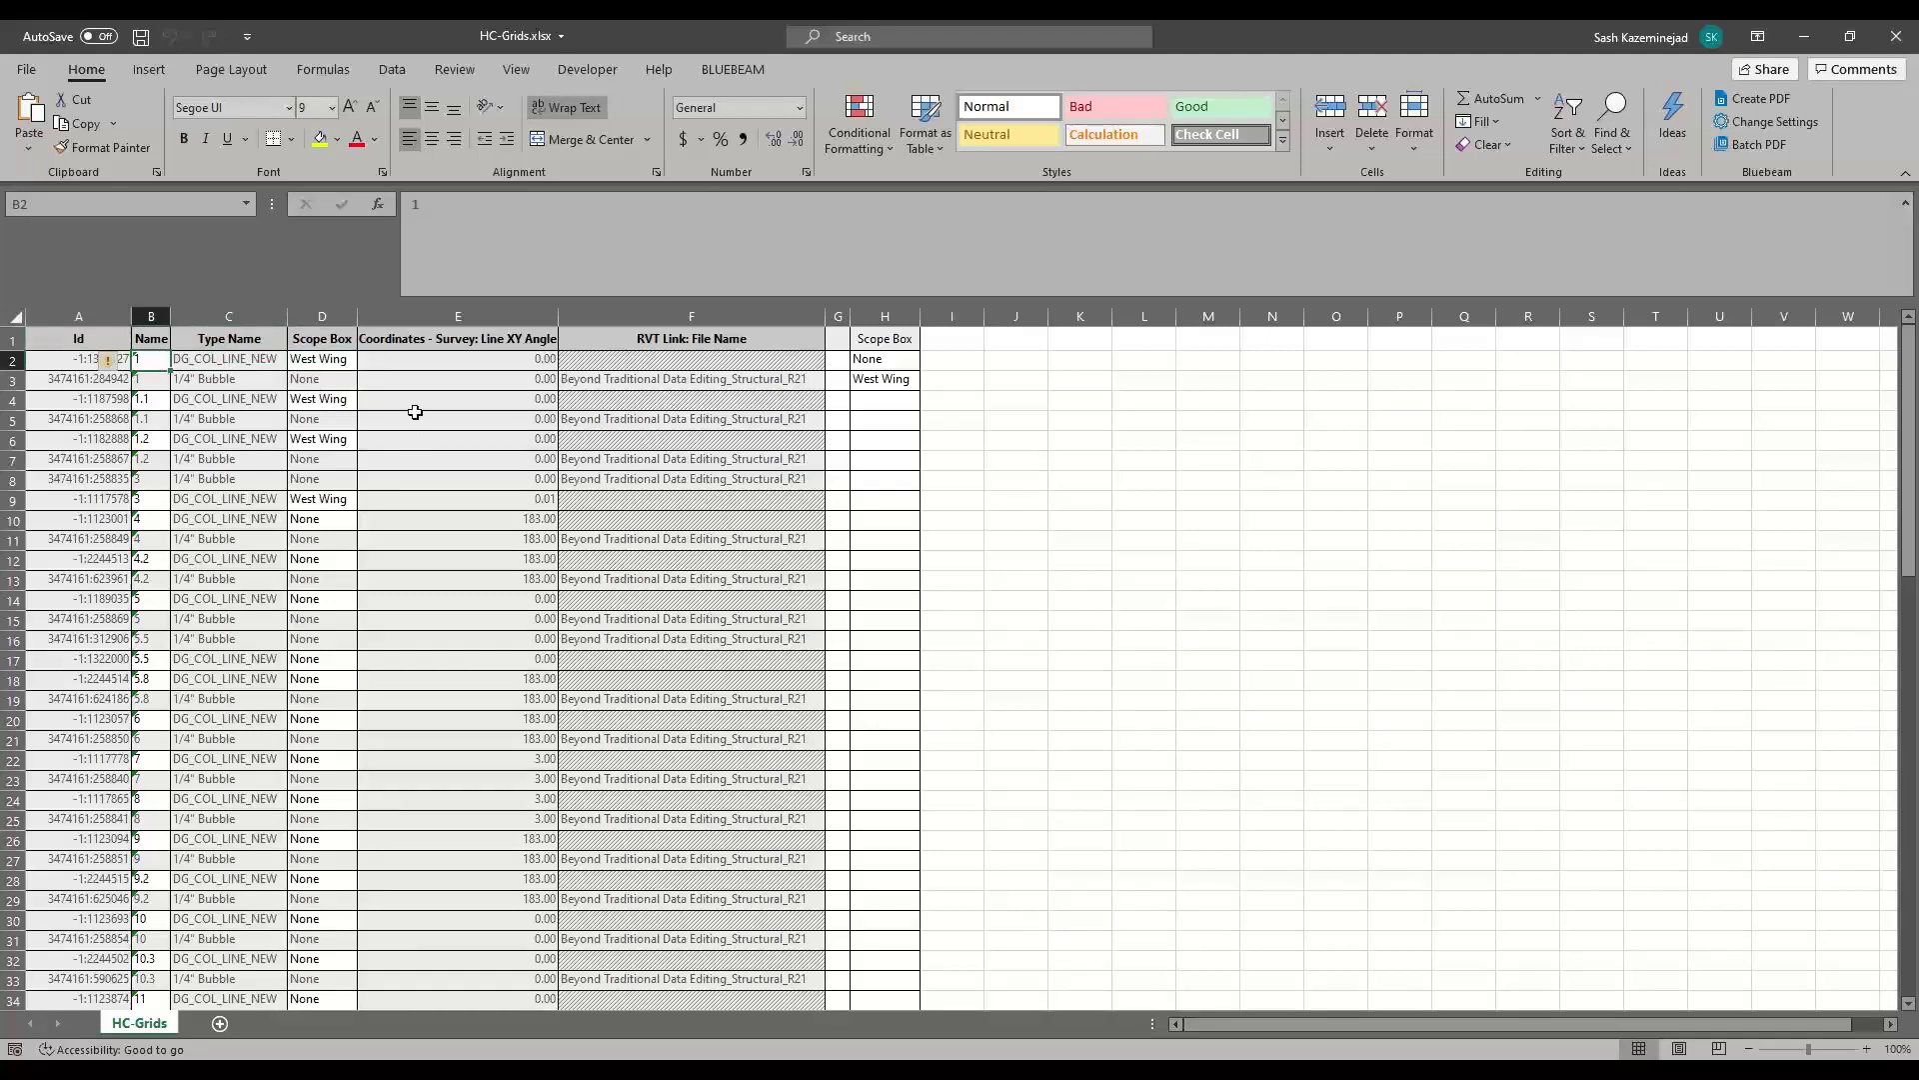
left_click(418, 365)
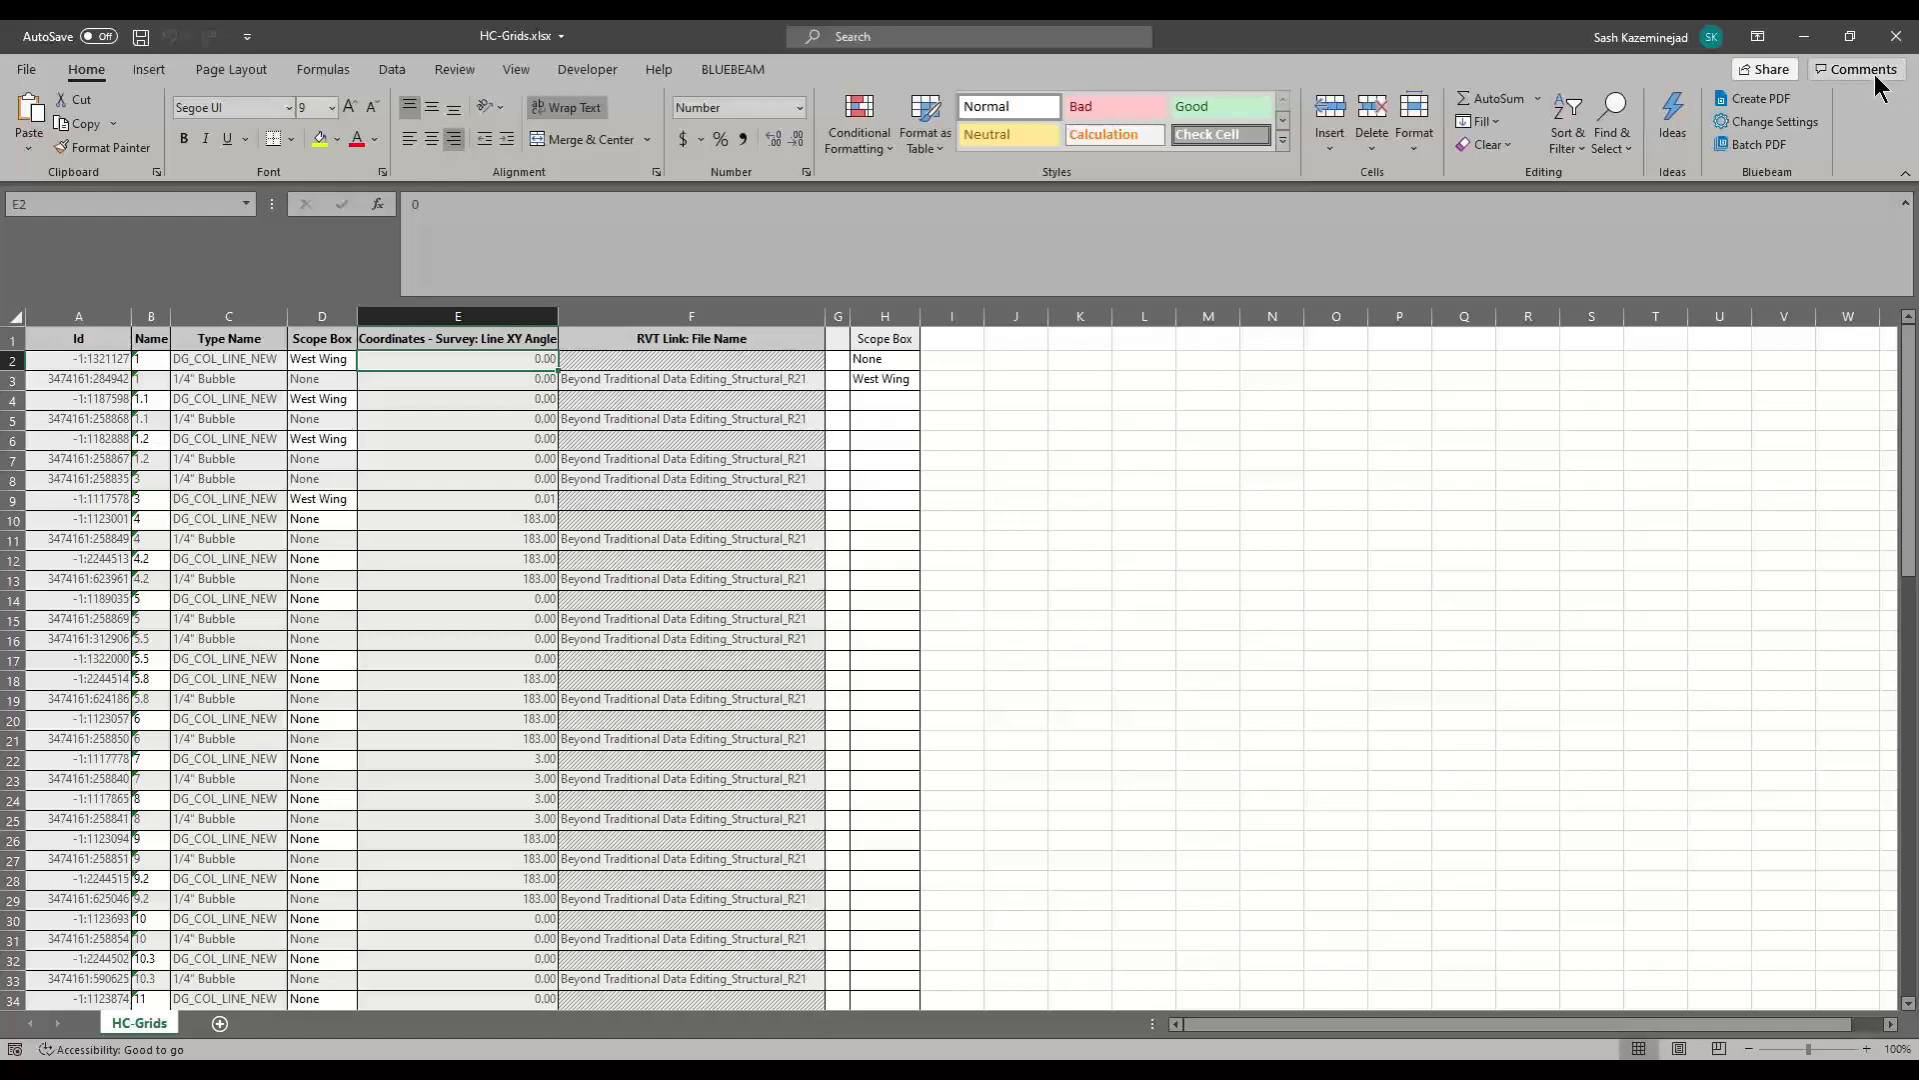
left_click(1895, 38)
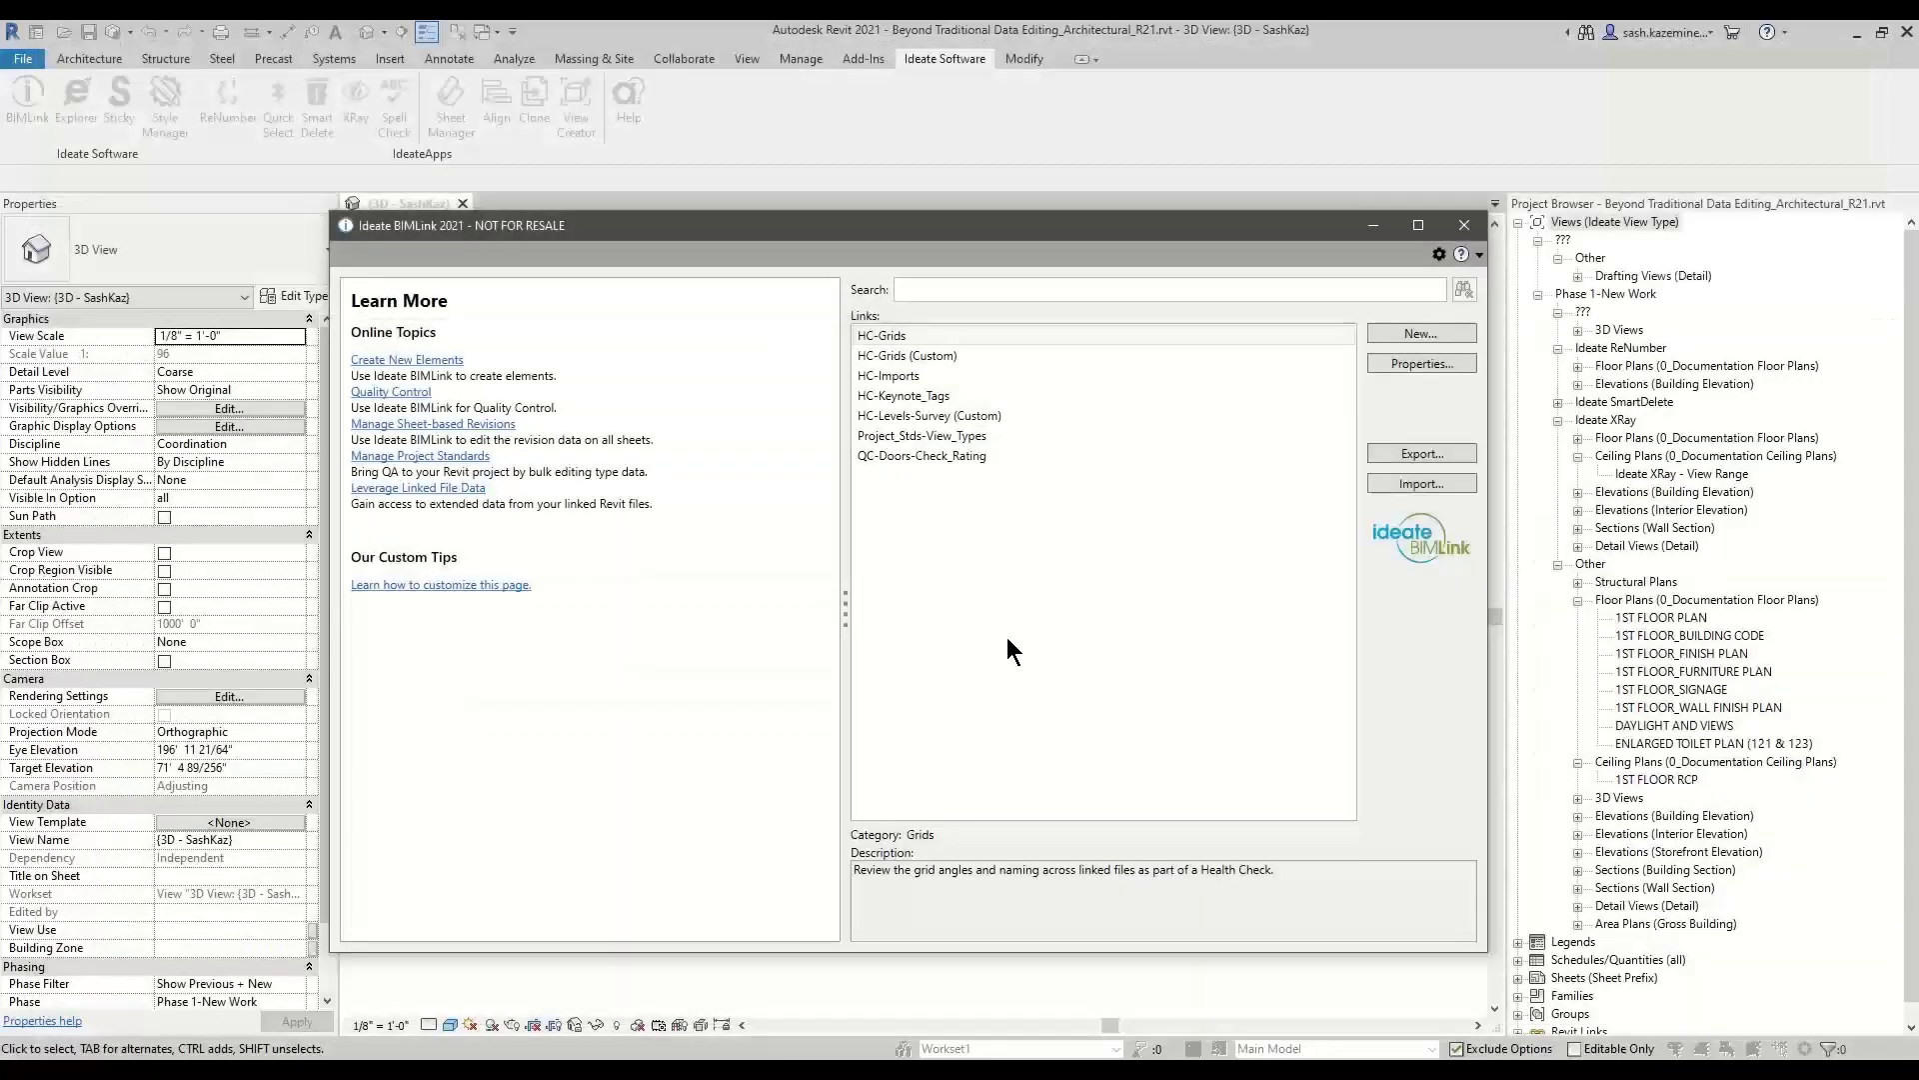
Open Ideate_HealthCheck.xlsx from the Beyond Traditional Editing IBL folder and review the element counts on its Summary sheet.
left_click(1063, 984)
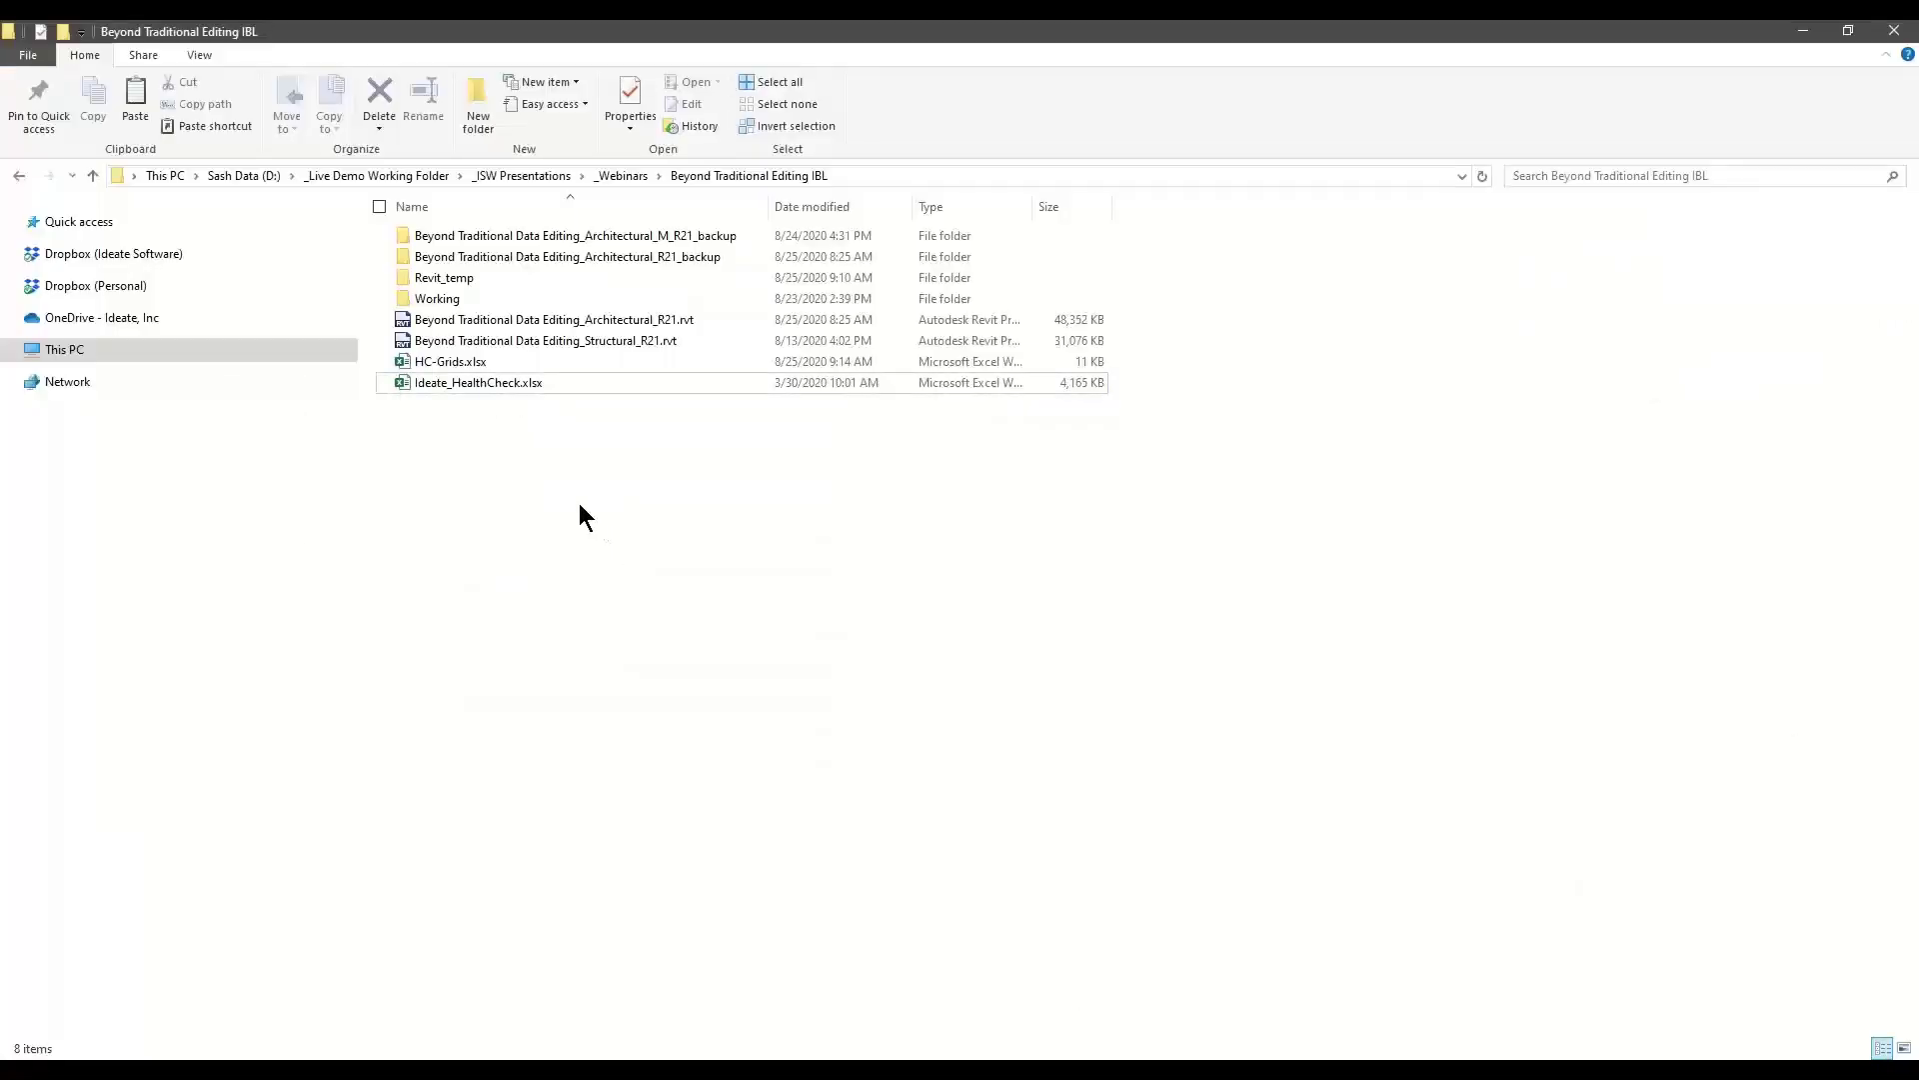
left_click(452, 390)
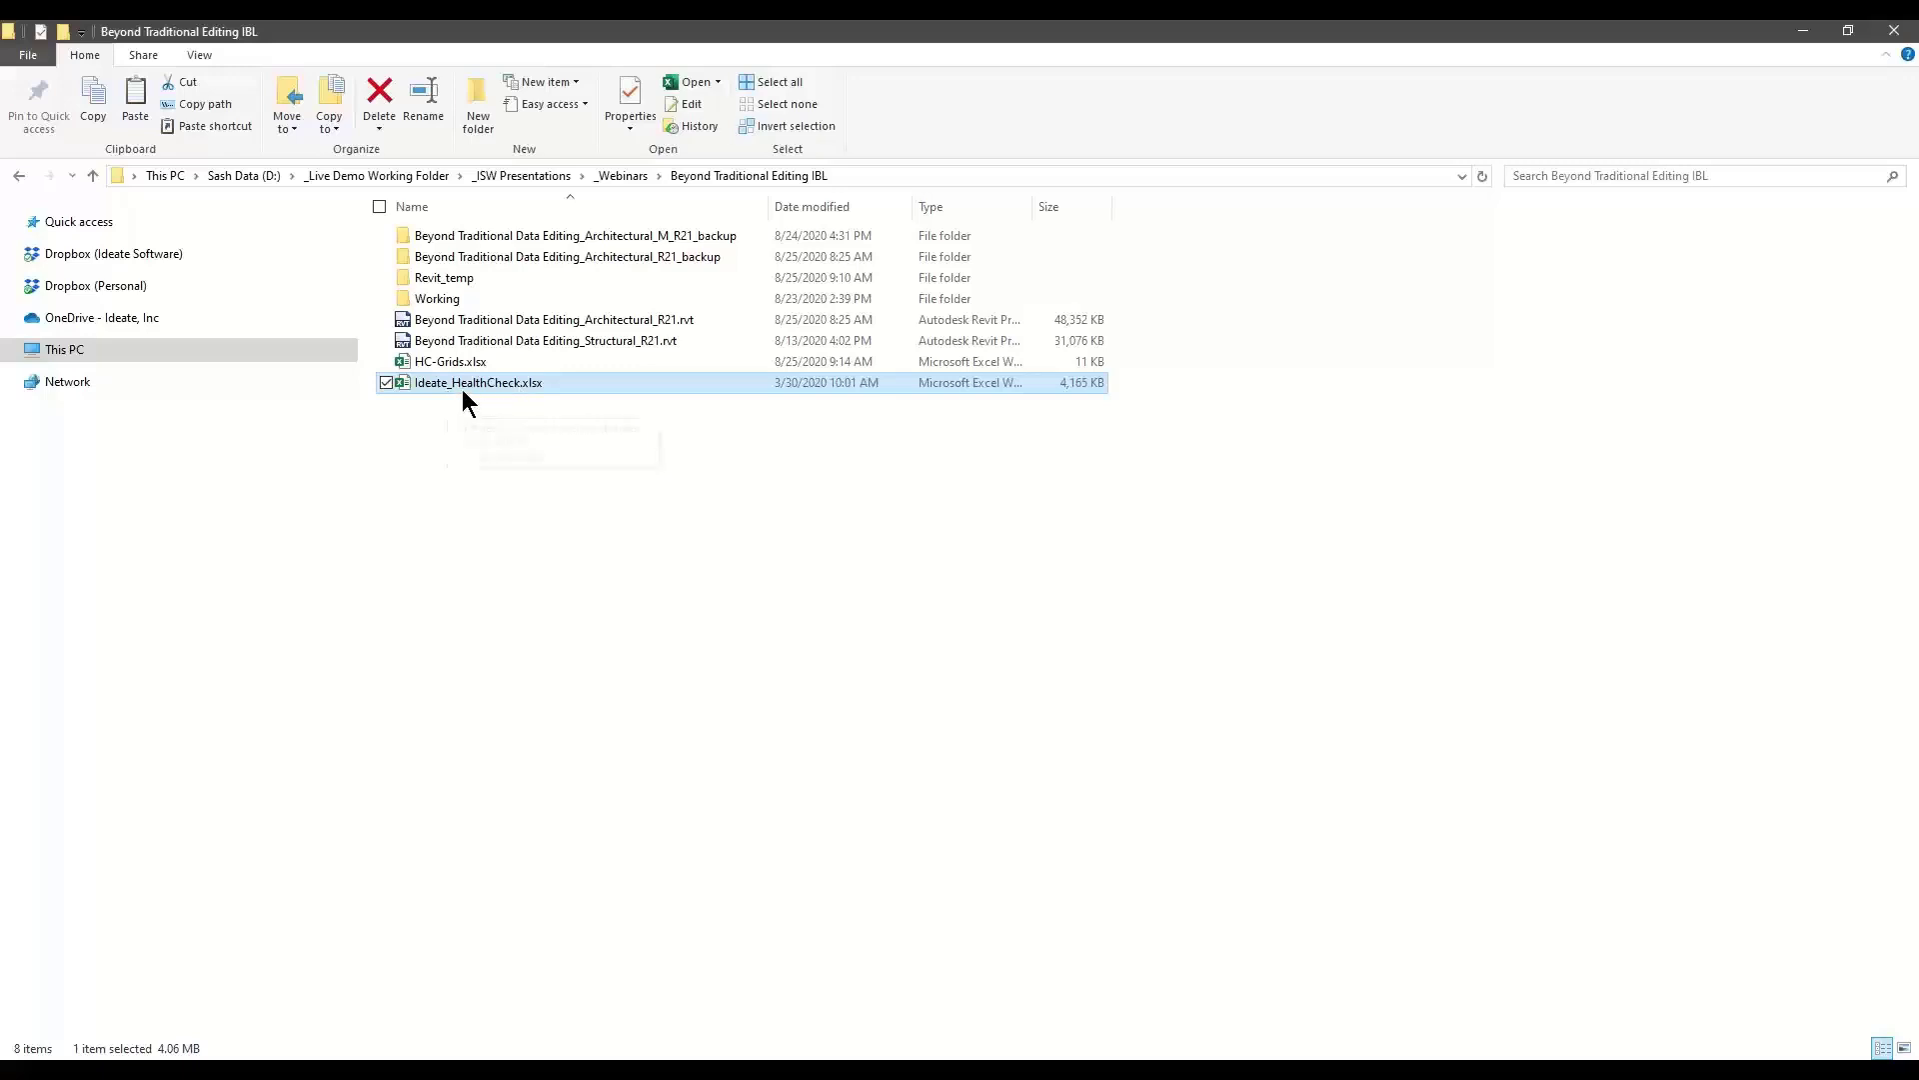
double_click(471, 386)
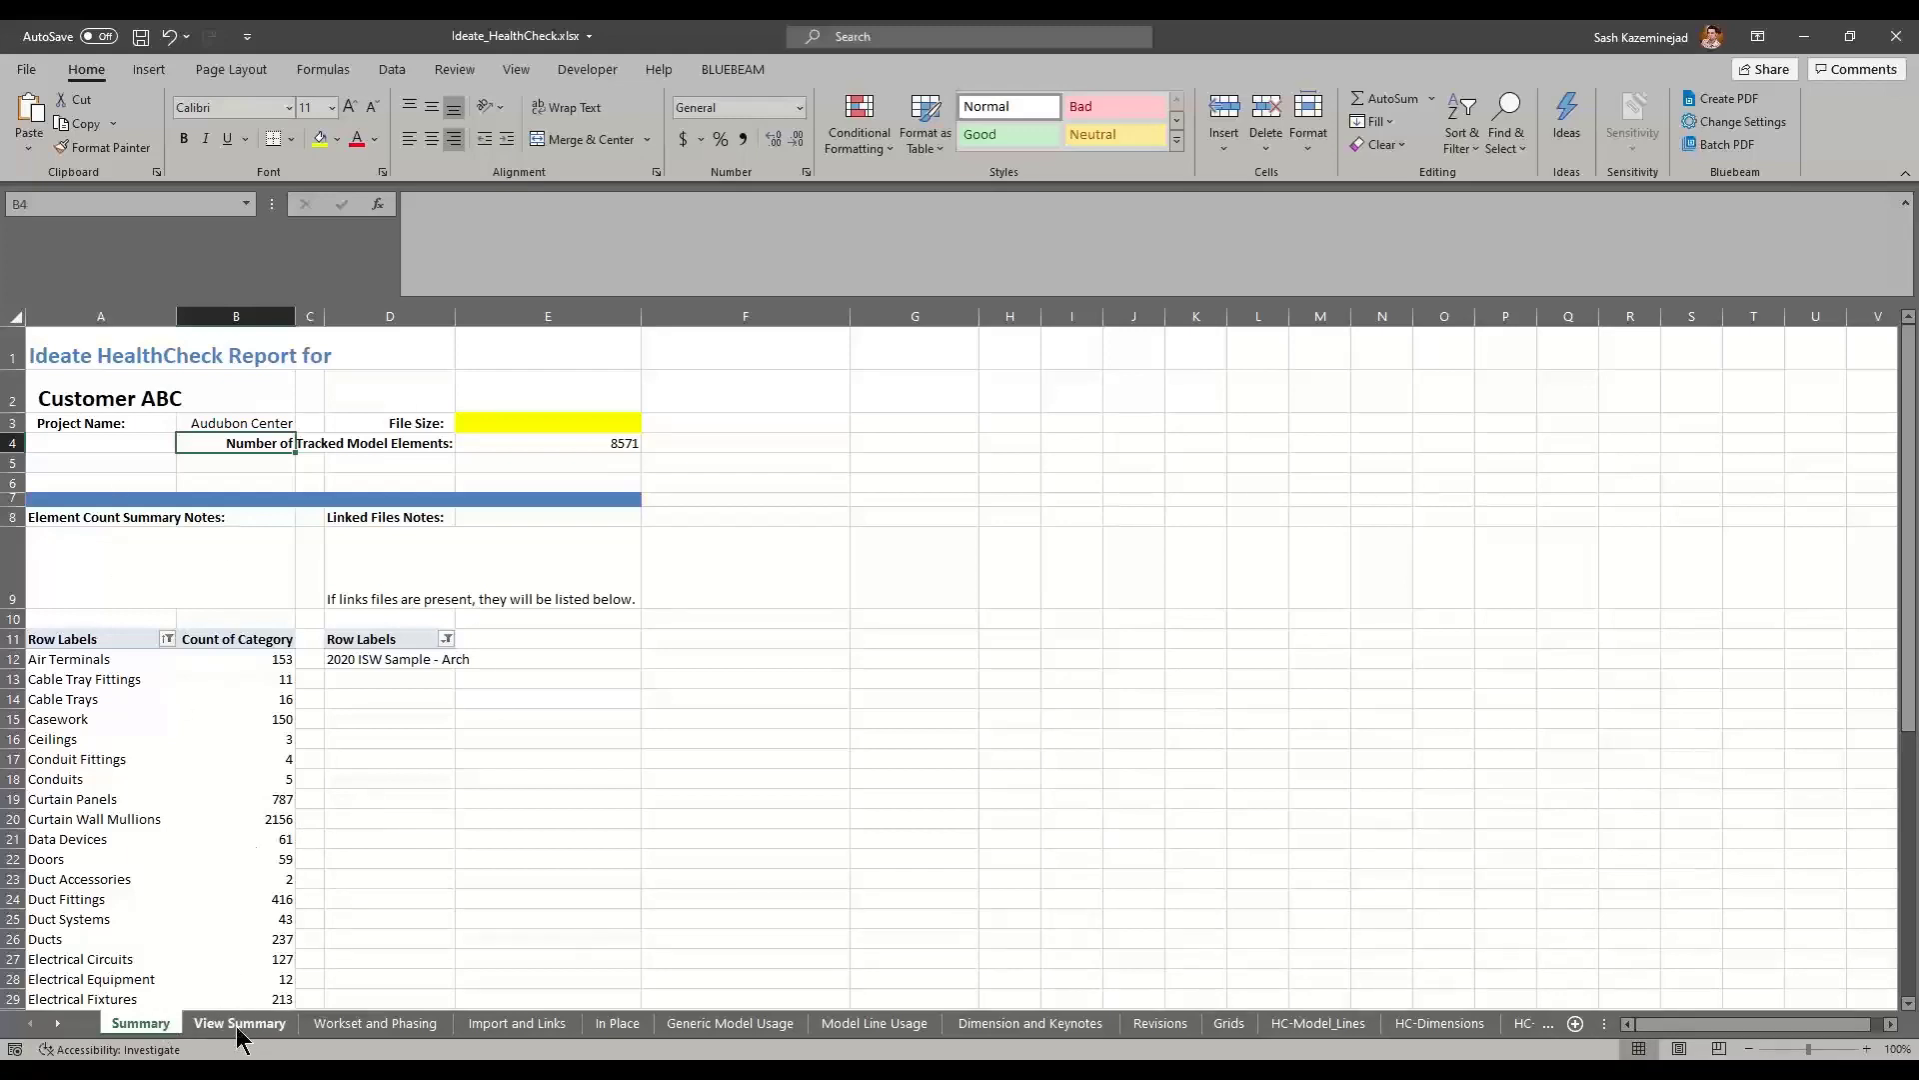
scroll(139, 727, "down", 9)
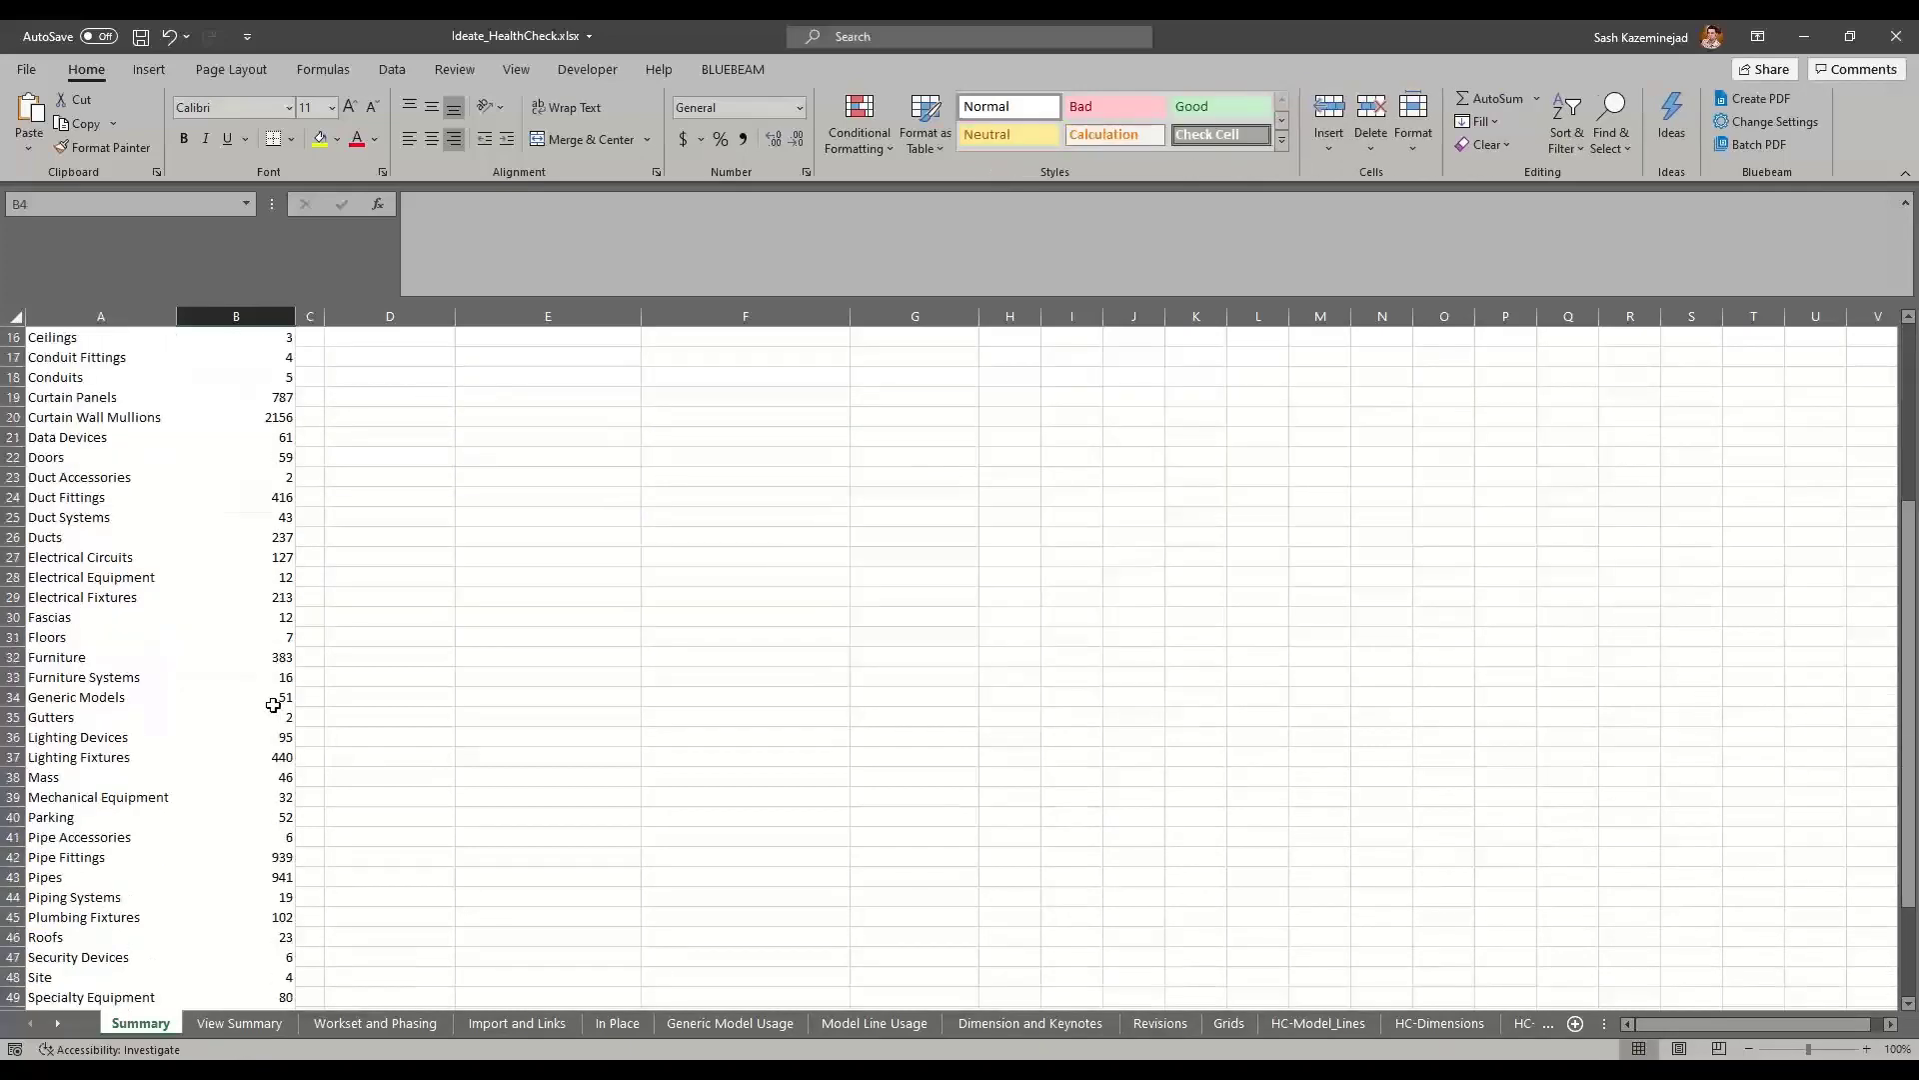
scroll(273, 705, "up", 9)
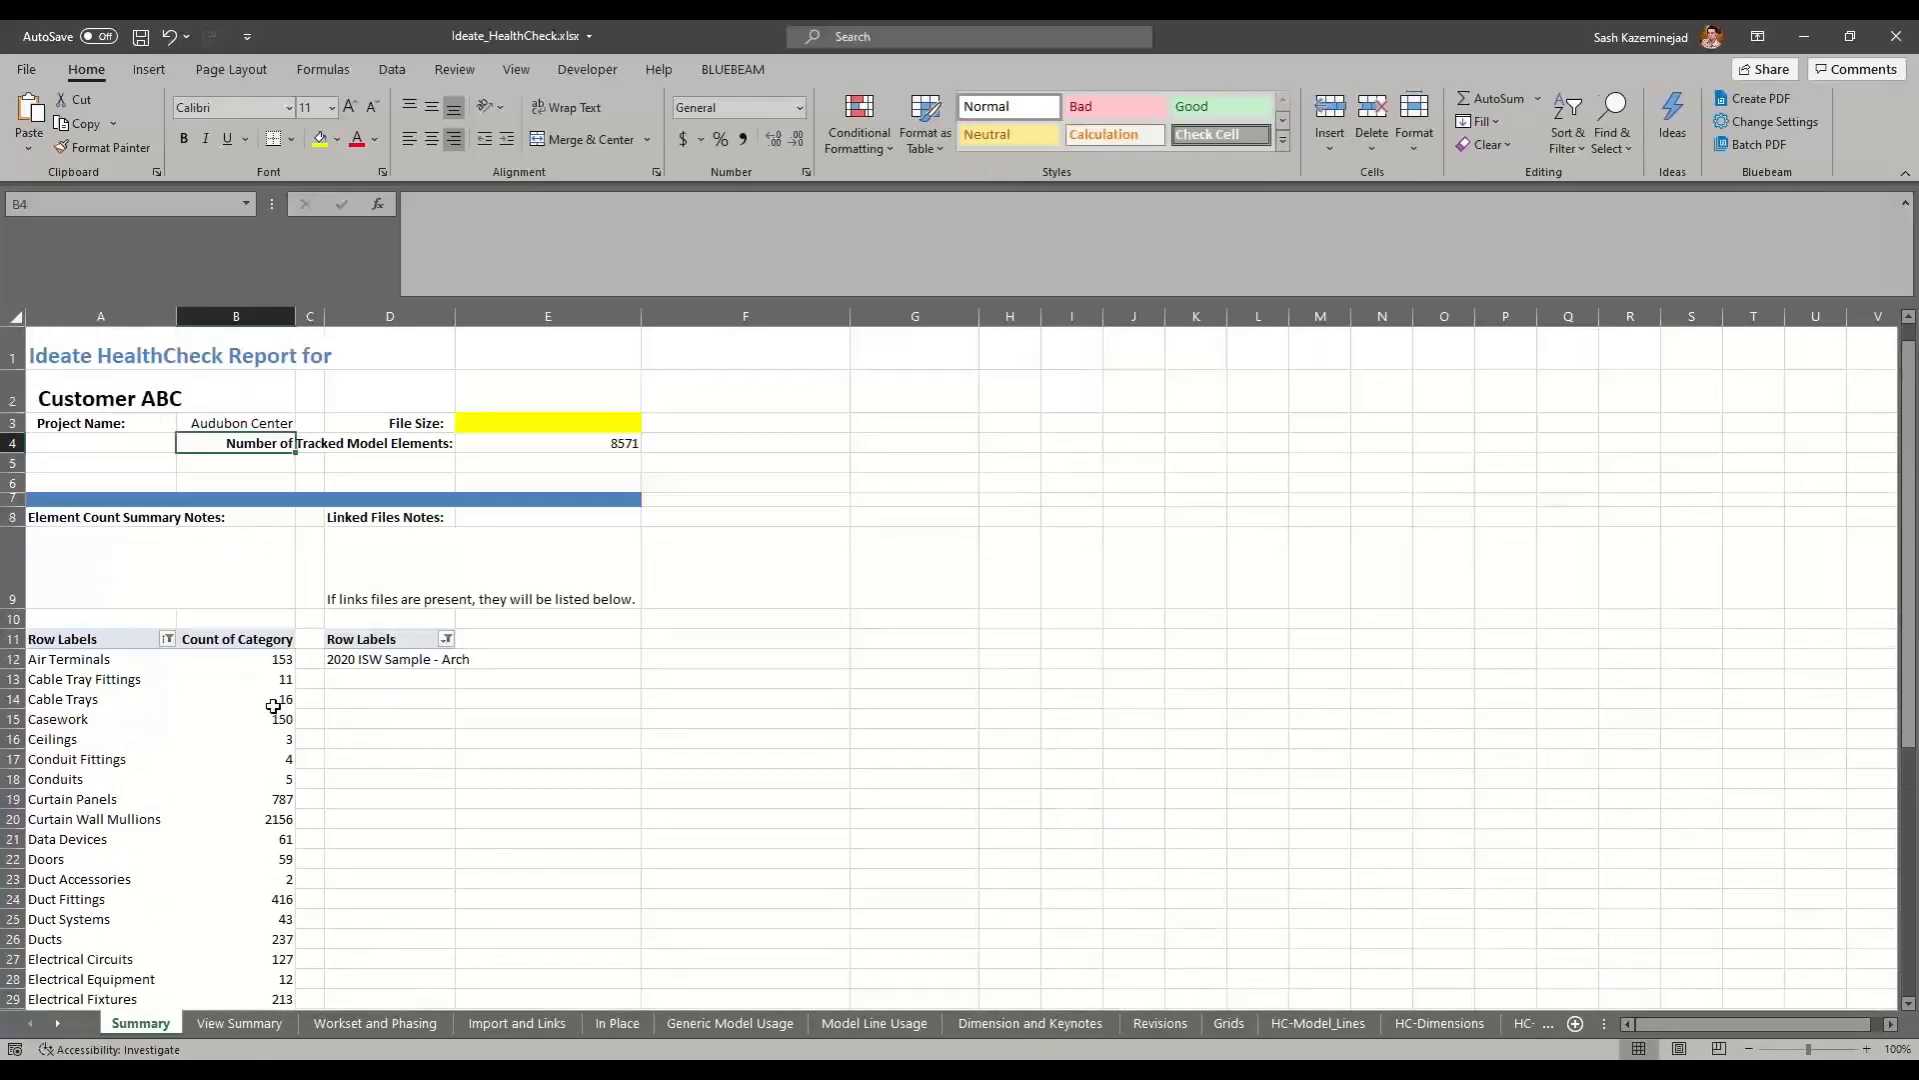
Look through the View Summary, Workset and Phasing, Import and Links, In Place and Generic Model Usage sheets.
left_click(255, 1018)
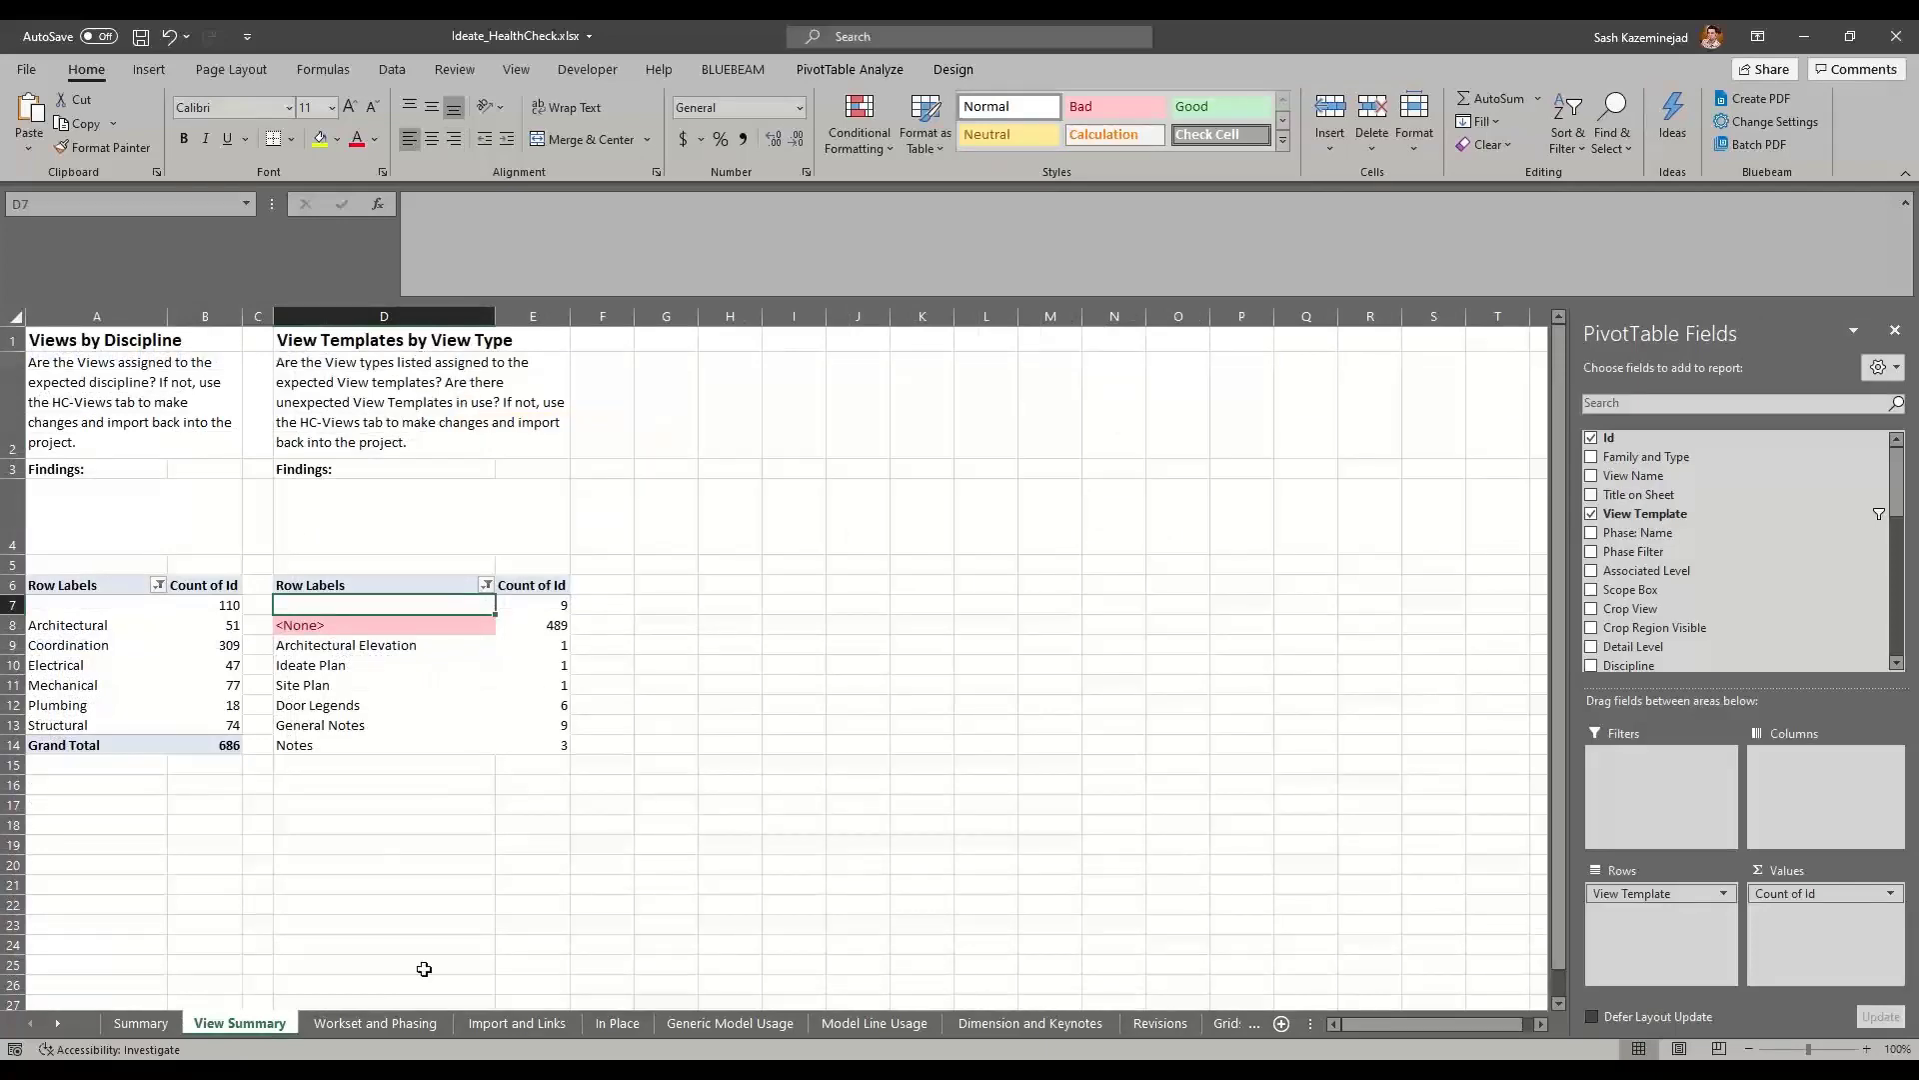
left_click(395, 1026)
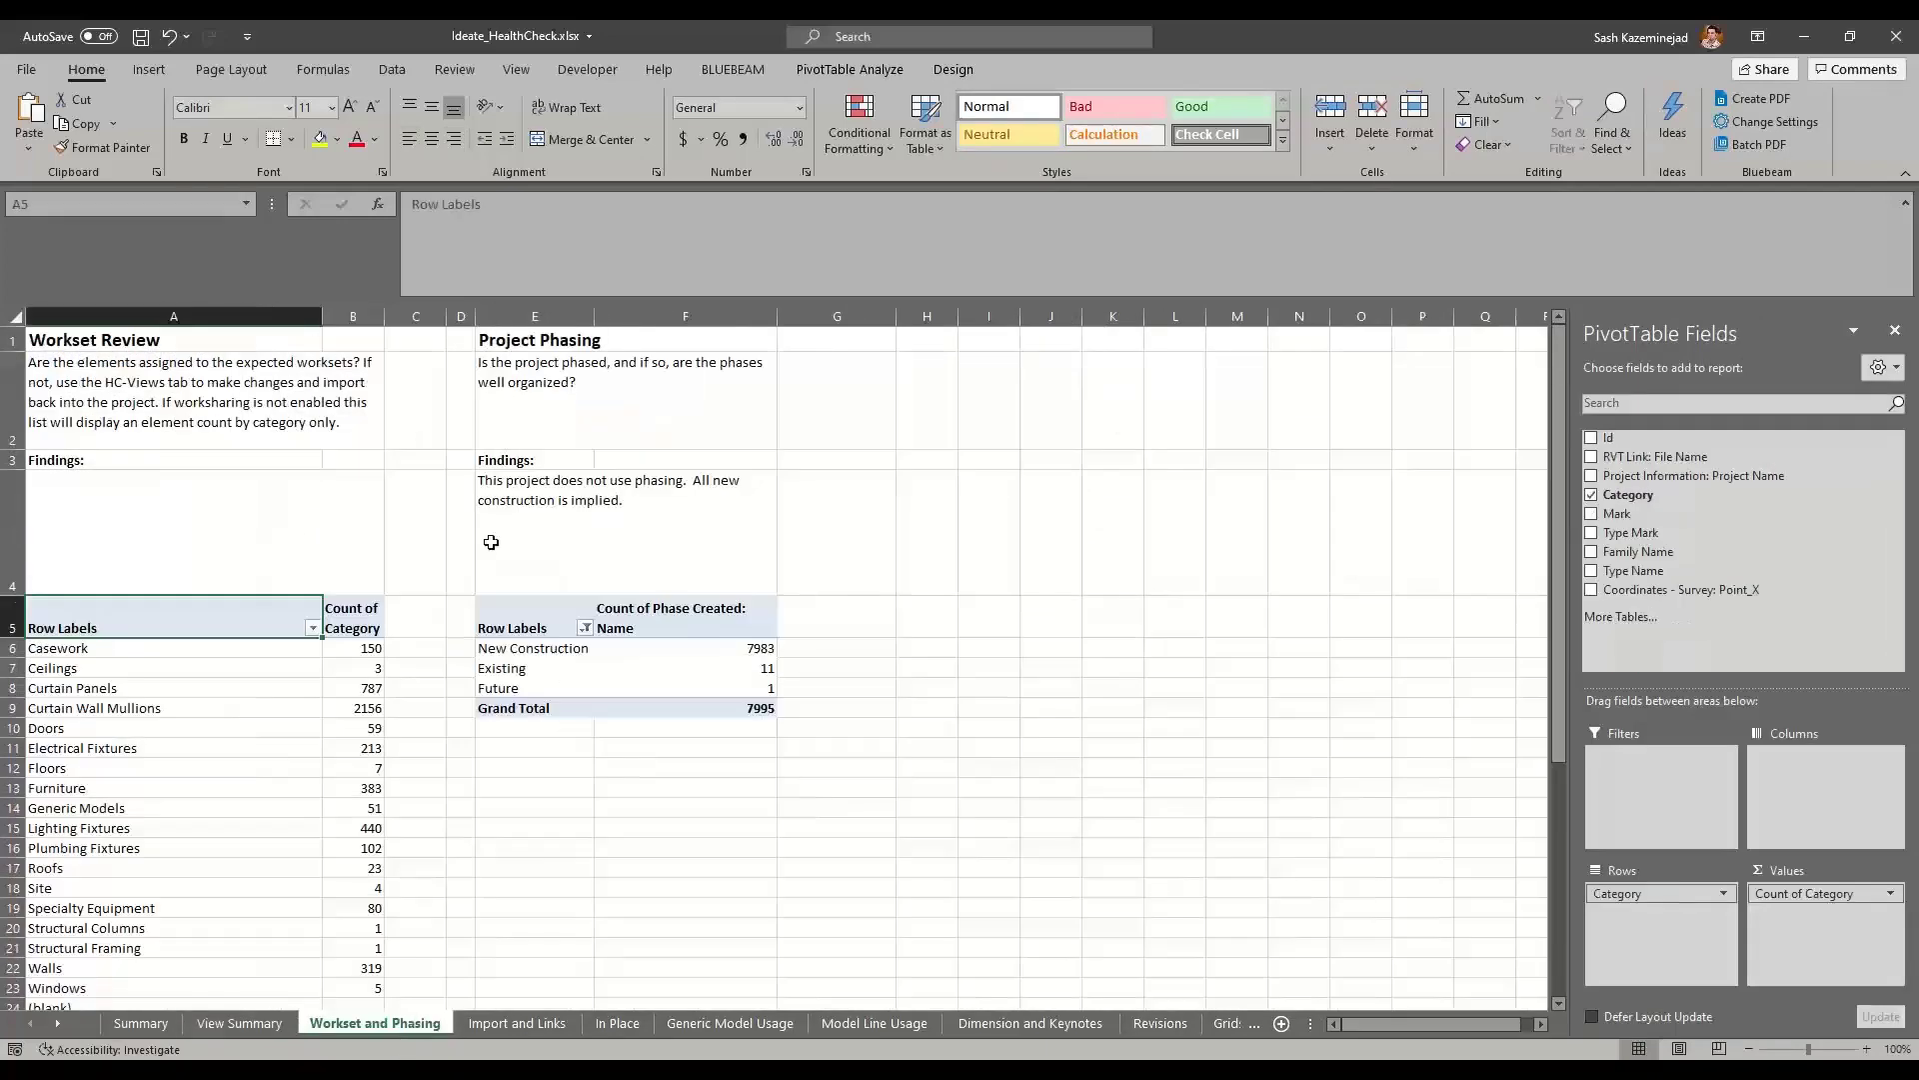
left_click(534, 1025)
left_click(618, 1024)
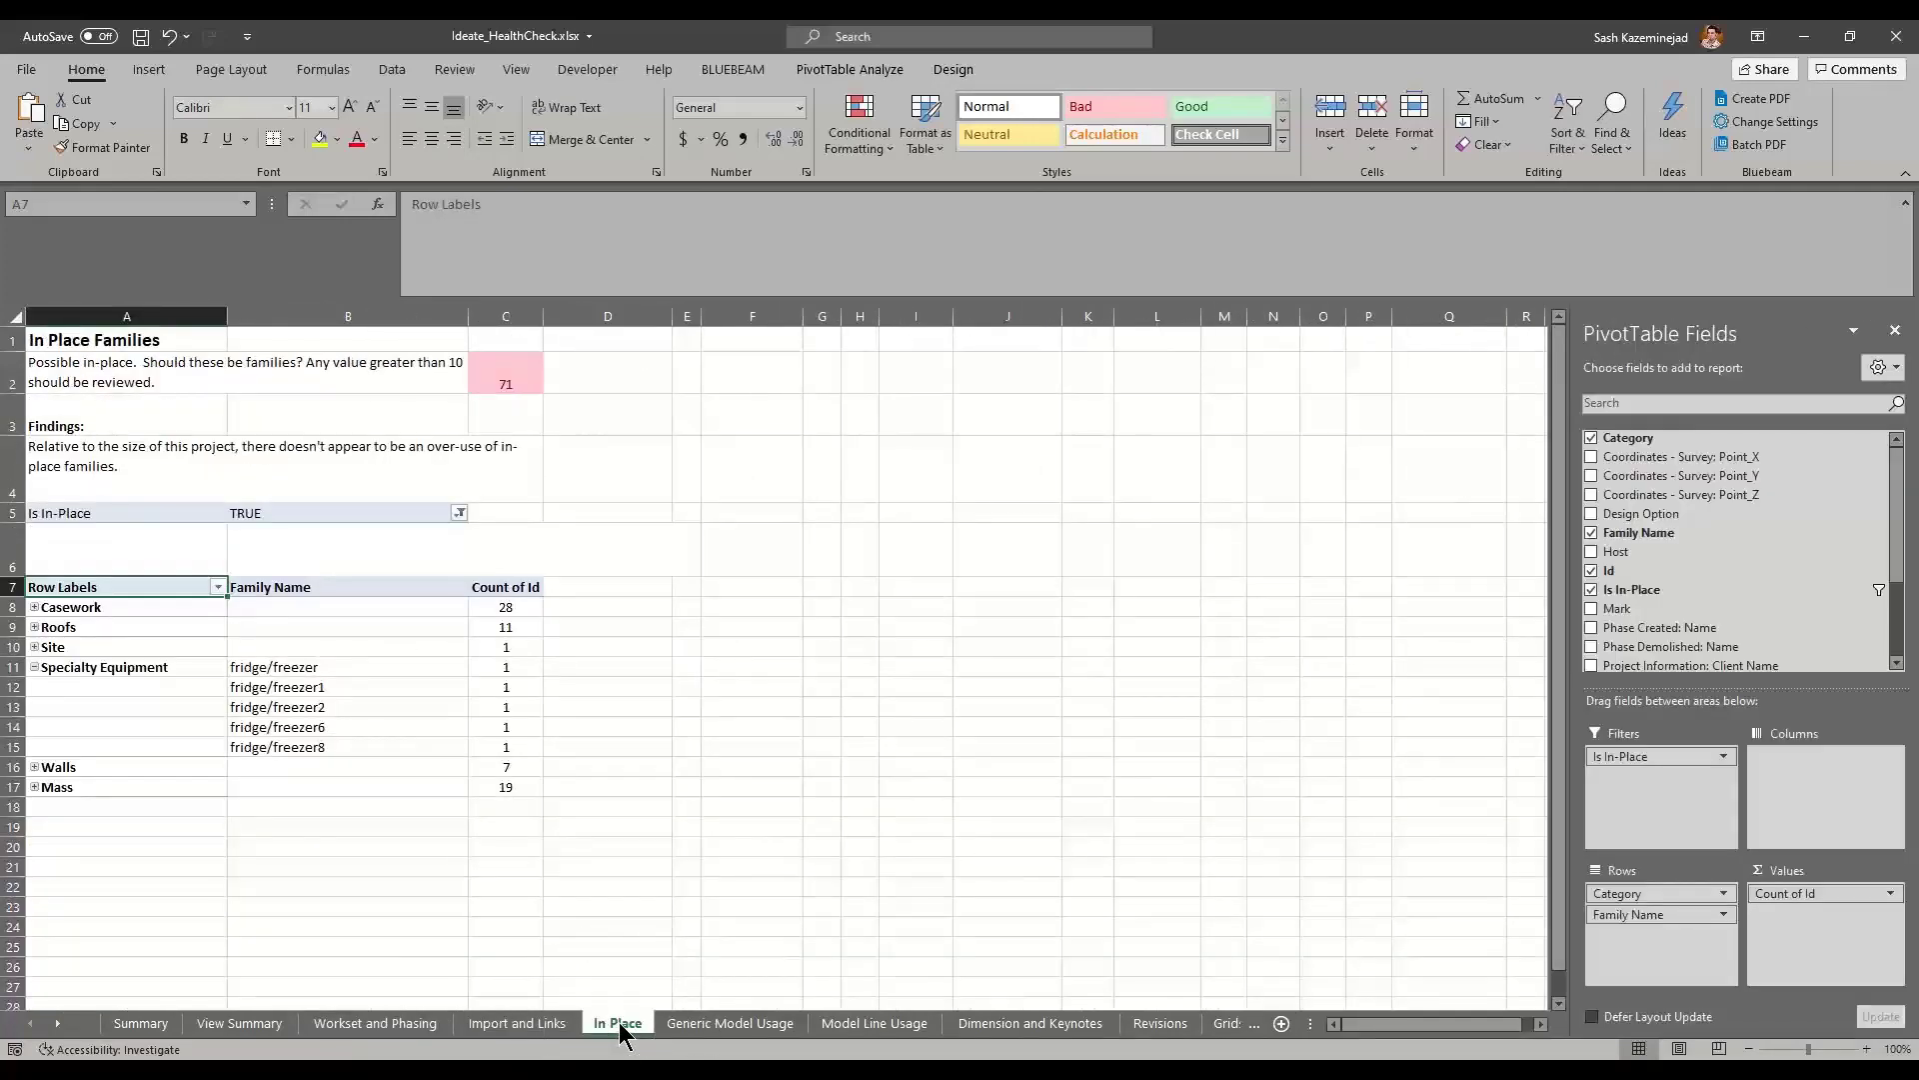
left_click(706, 1029)
Examine the grid names, scope boxes and Line XY Angle values on the HC-Grids sheet at the end of the workbook.
left_click(57, 1025)
left_click(57, 1024)
left_click(57, 1033)
left_click(57, 1033)
left_click(57, 1032)
left_click(57, 1034)
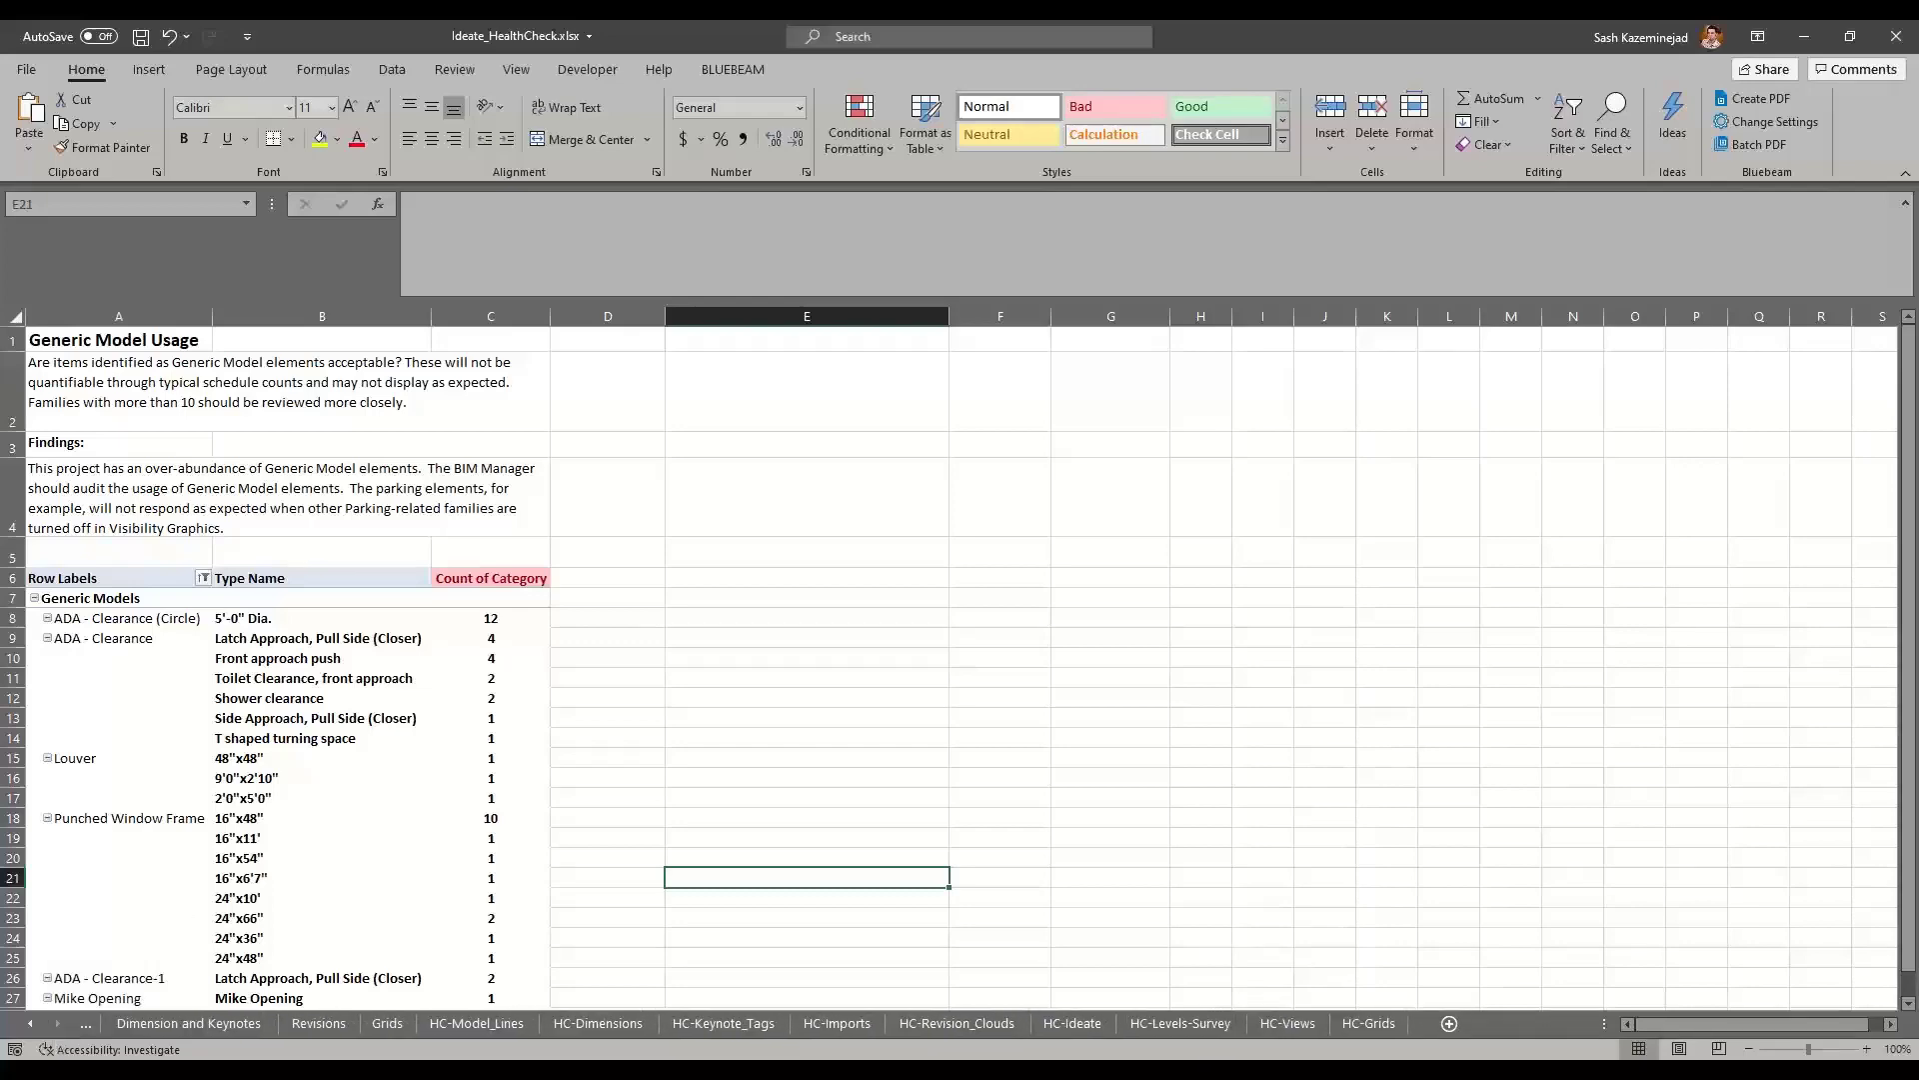
left_click(1370, 1023)
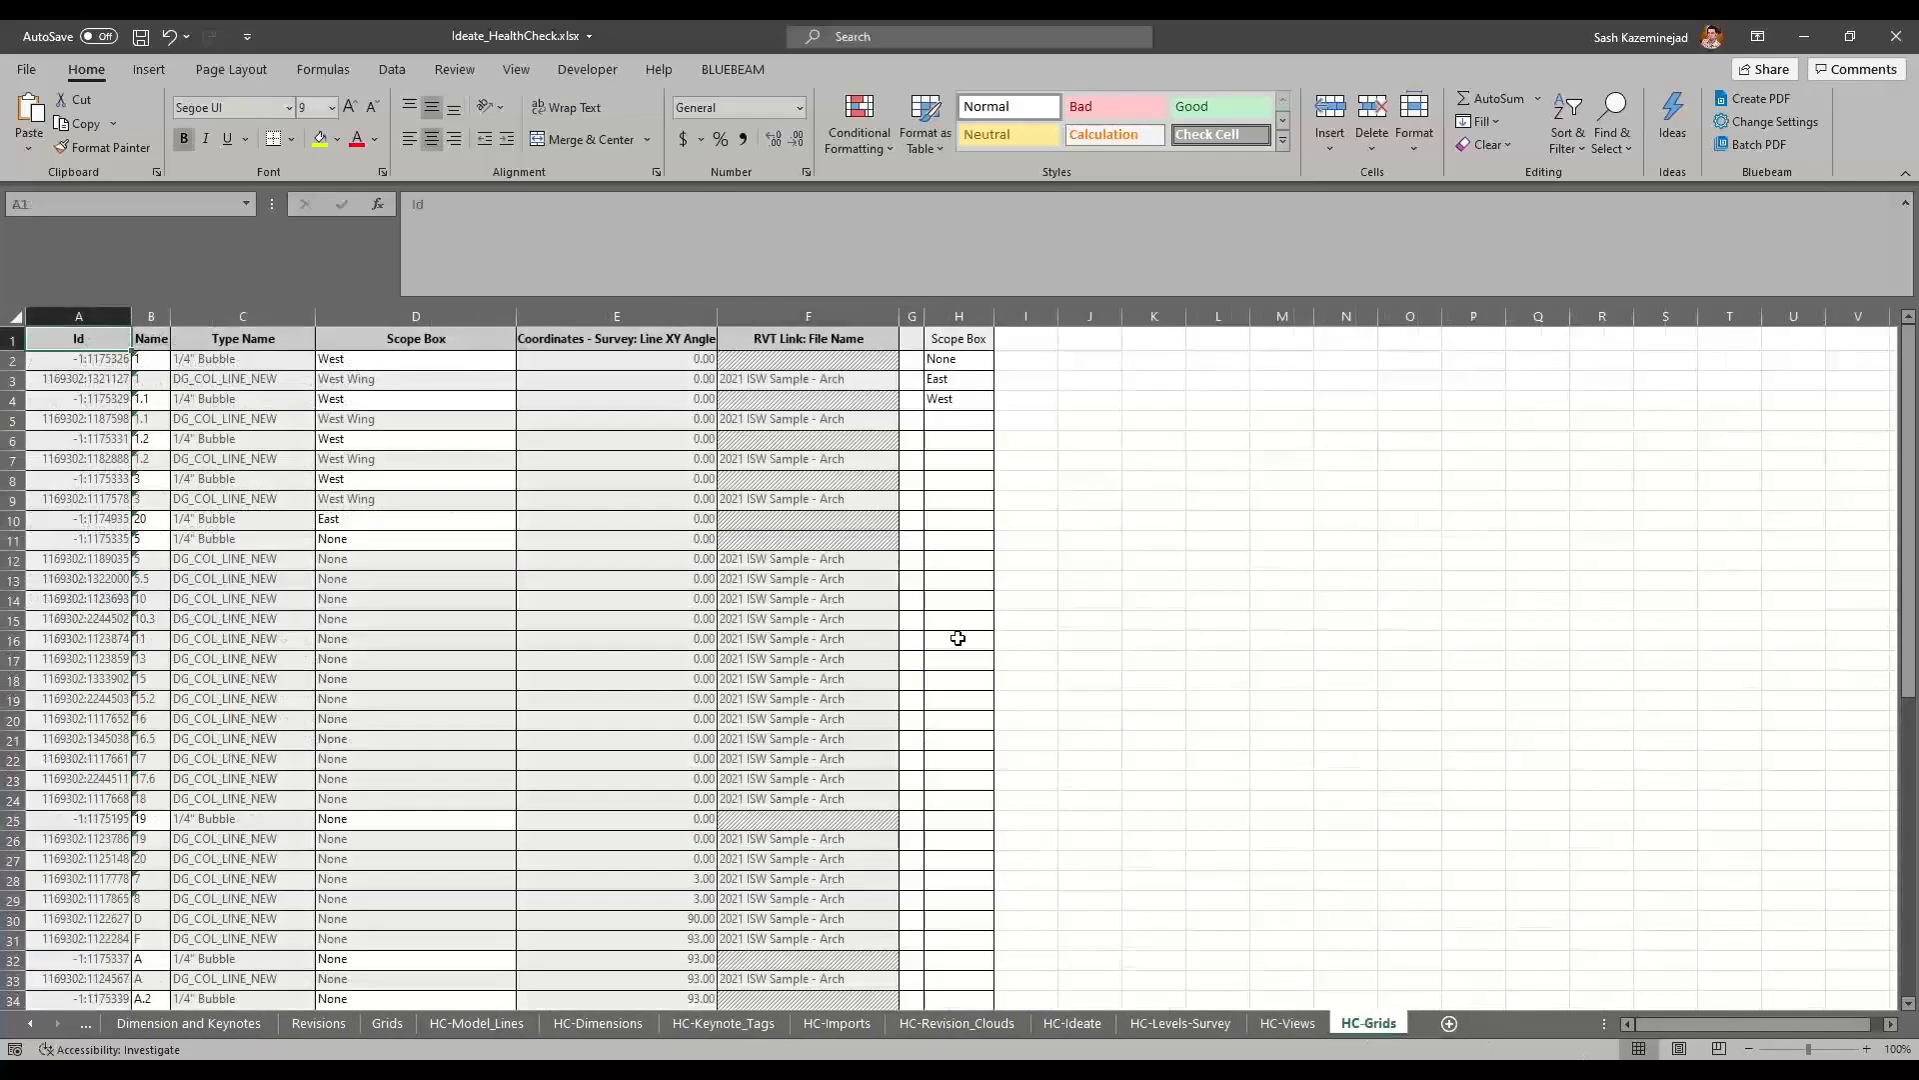
scroll(935, 596, "down", 2)
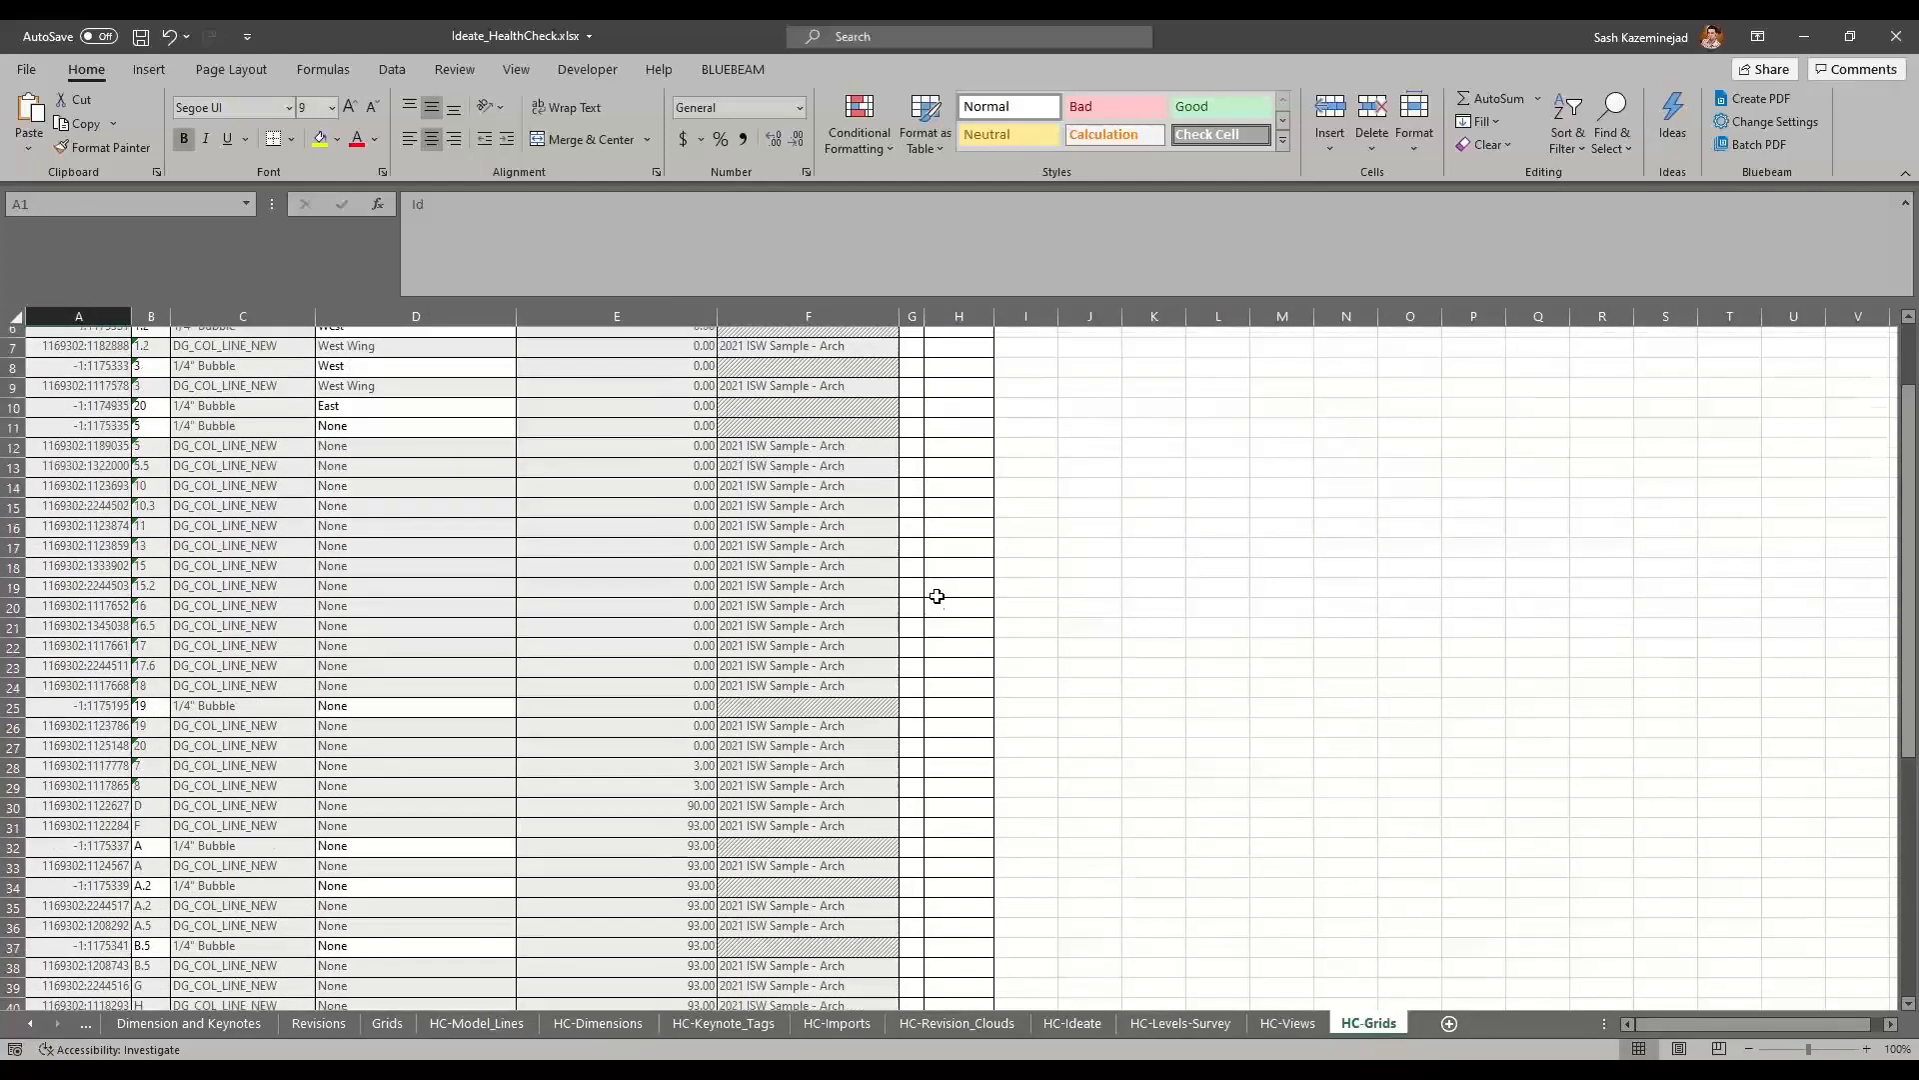
scroll(935, 596, "up", 2)
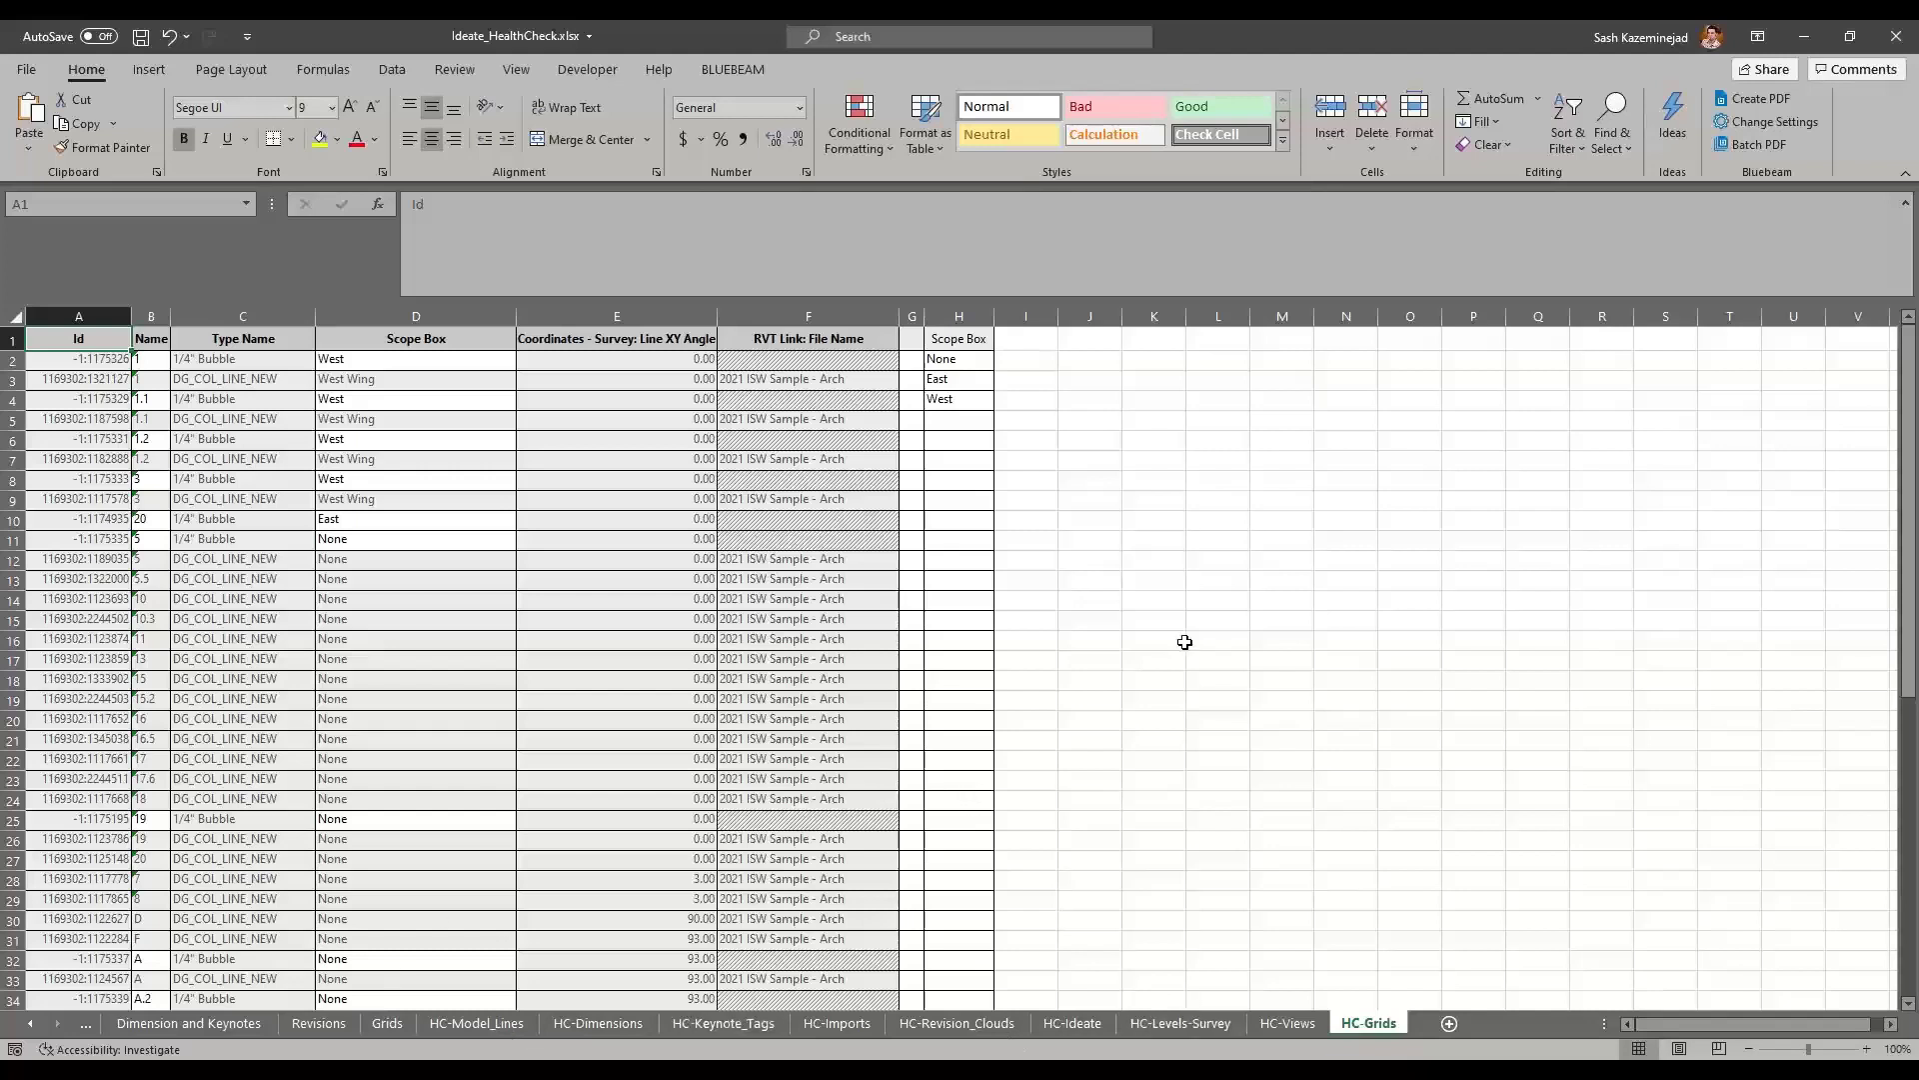
Bring the first sheet names back into view and close Ideate_HealthCheck.xlsx without saving changes.
left_click(30, 1023)
left_click(30, 1022)
left_click(30, 1023)
left_click(28, 1023)
left_click(28, 1022)
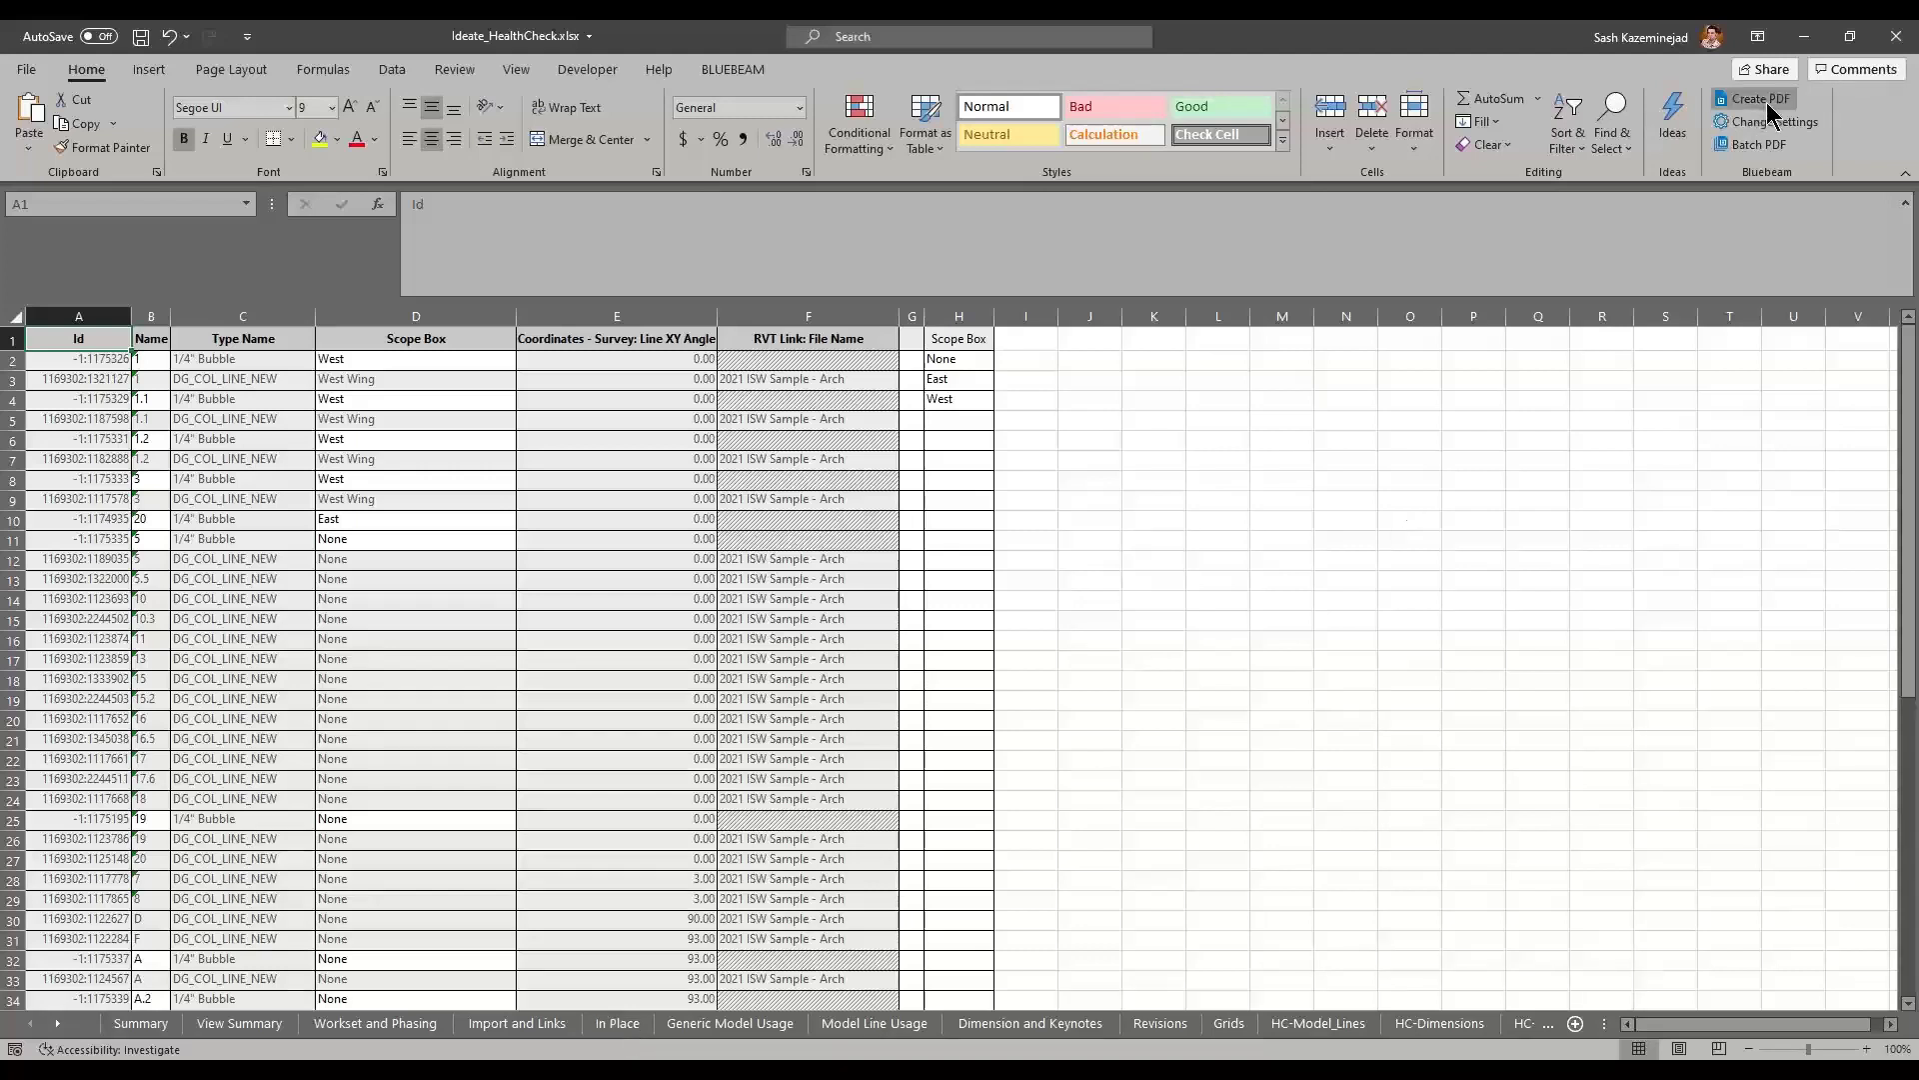
left_click(1909, 44)
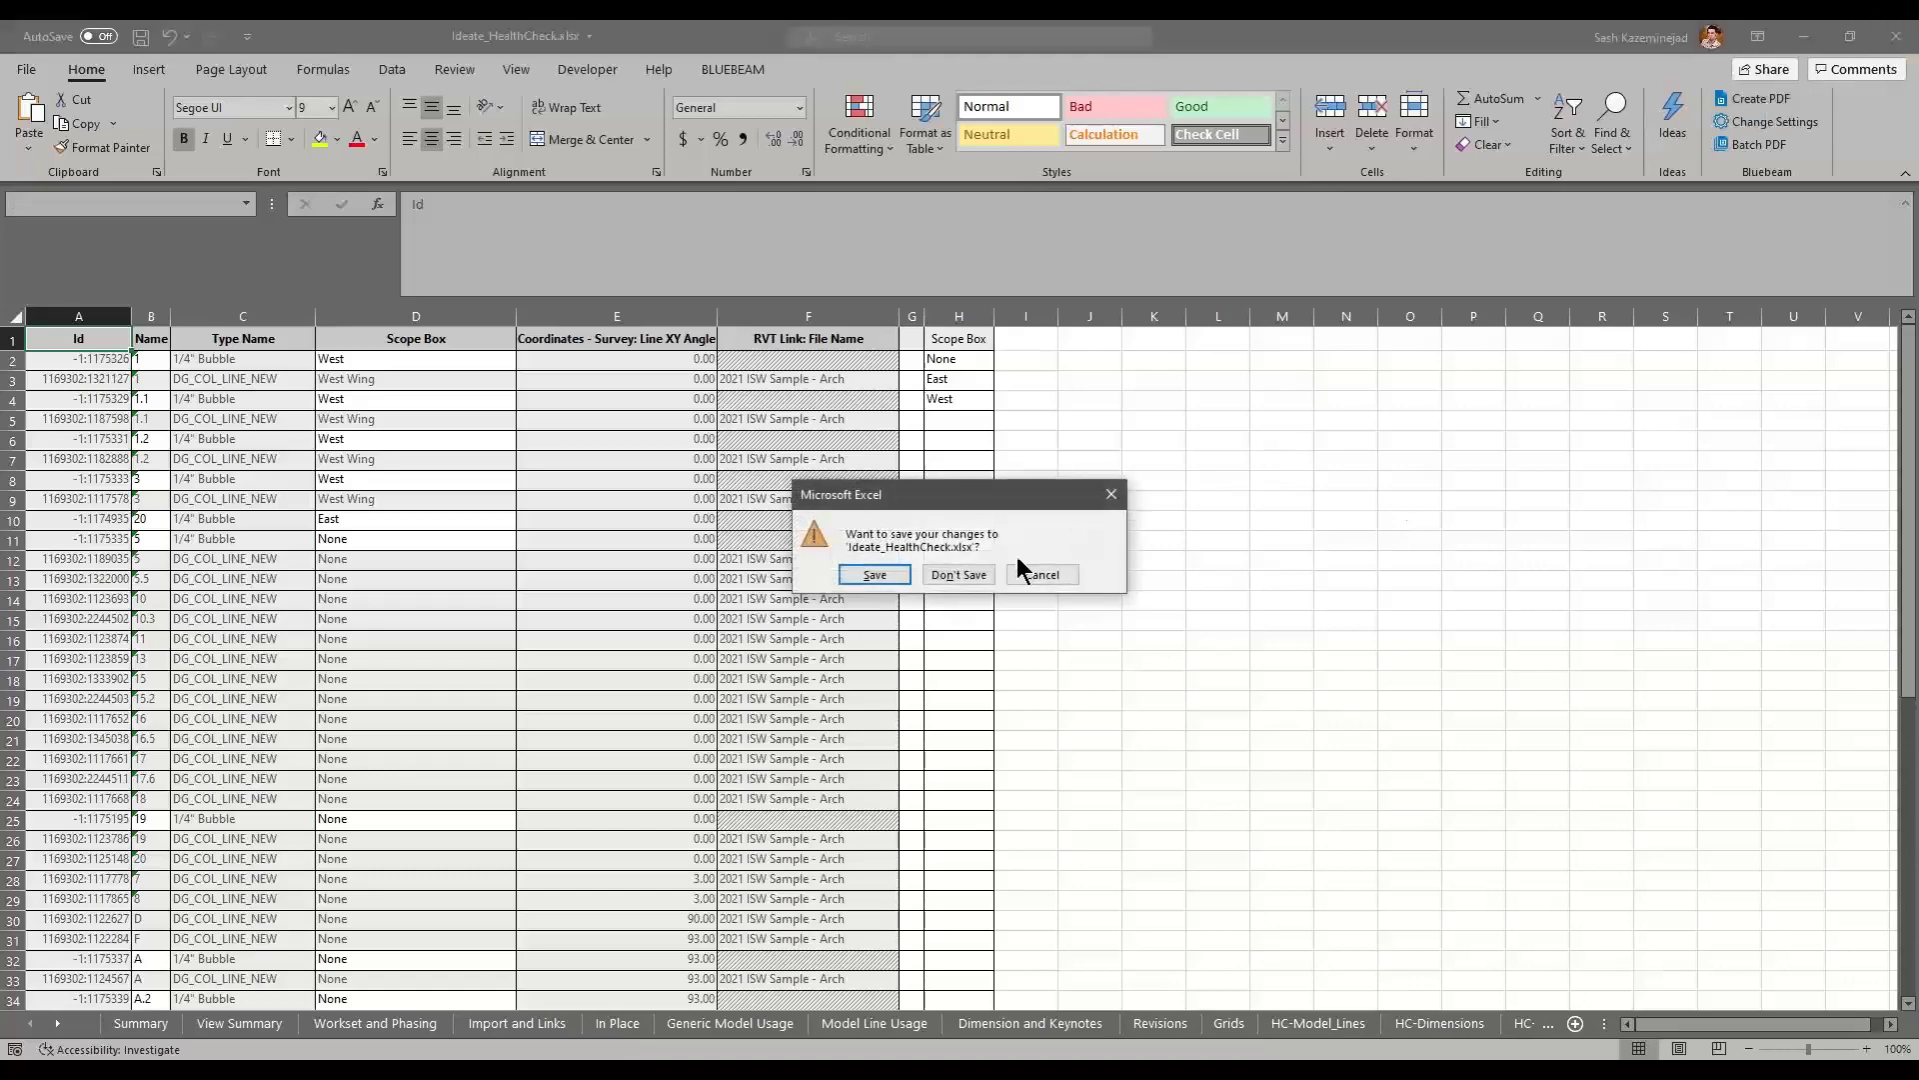
left_click(964, 574)
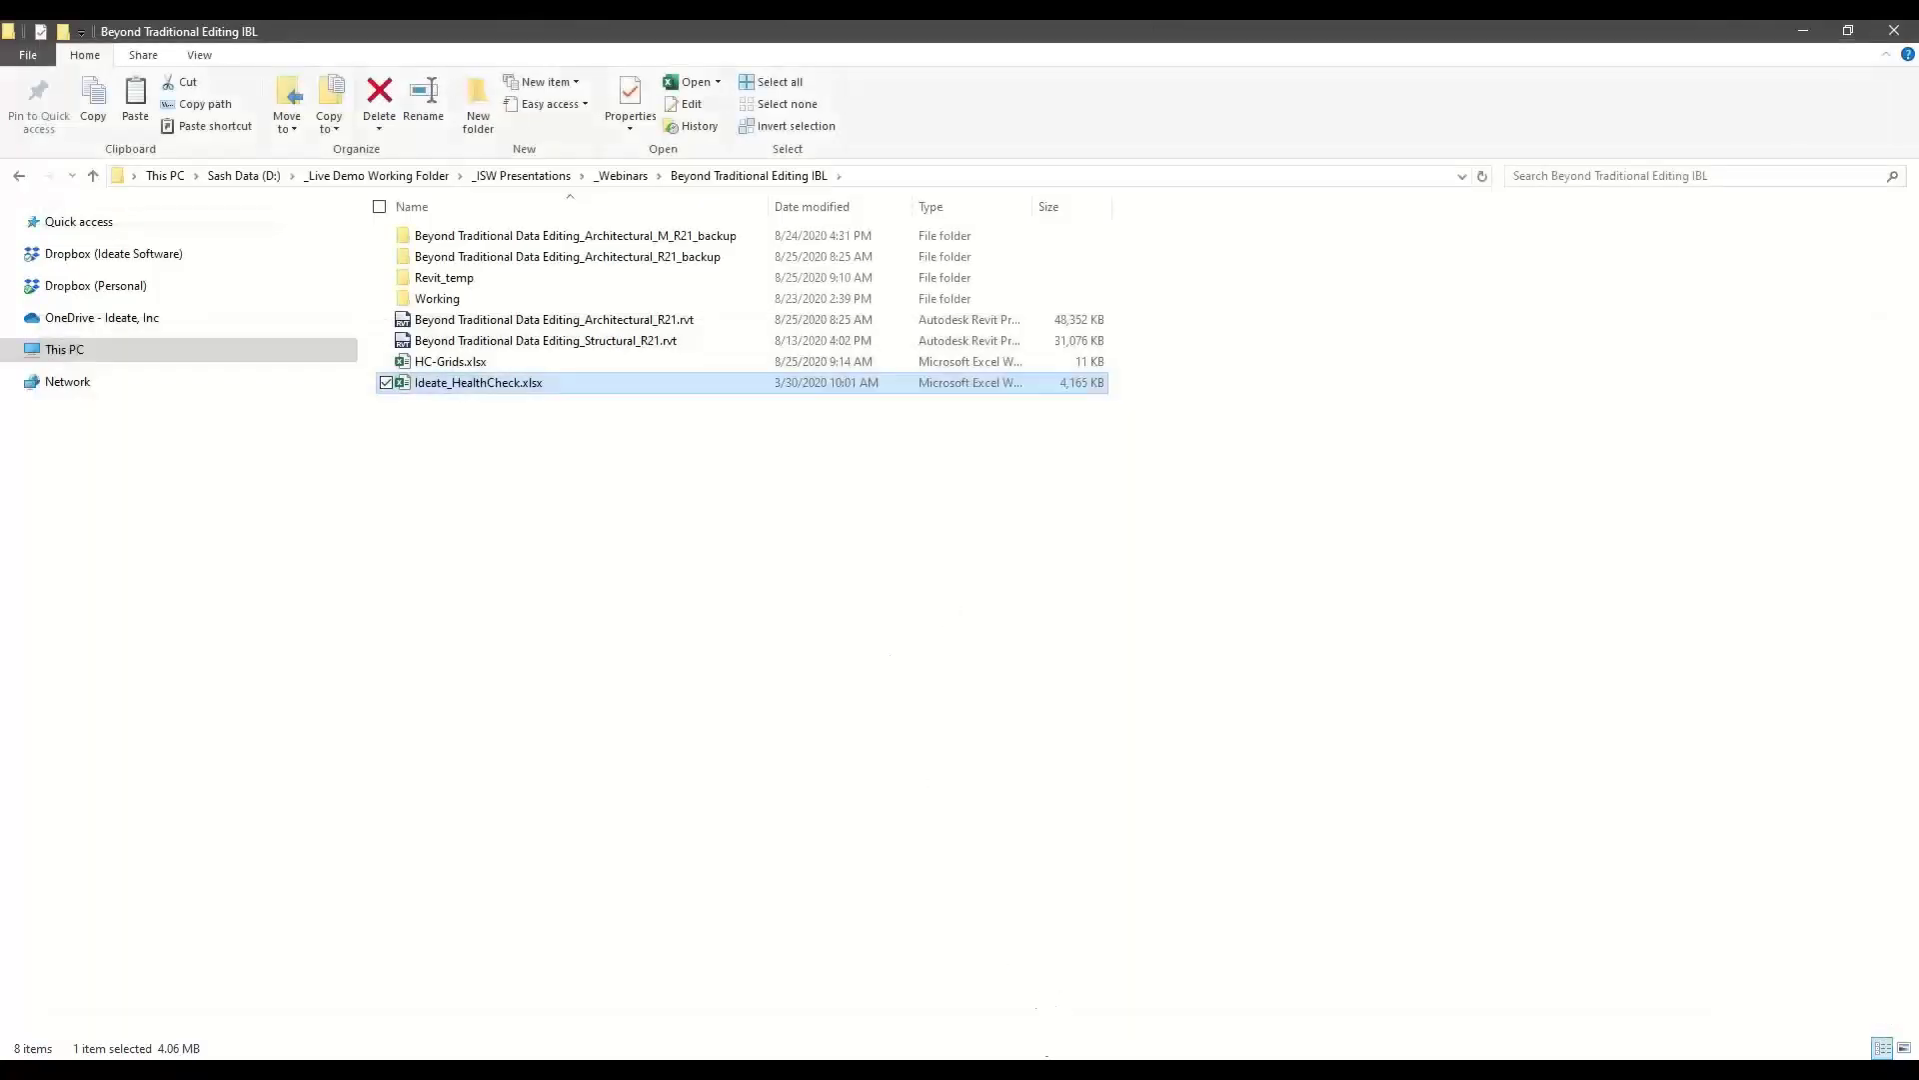
Switch to Revit and export the HC-Grids link into Ideate_HealthCheck.xlsx, overwriting the existing HC-Grids worksheet.
mouse_move(1024, 1056)
left_click(1108, 994)
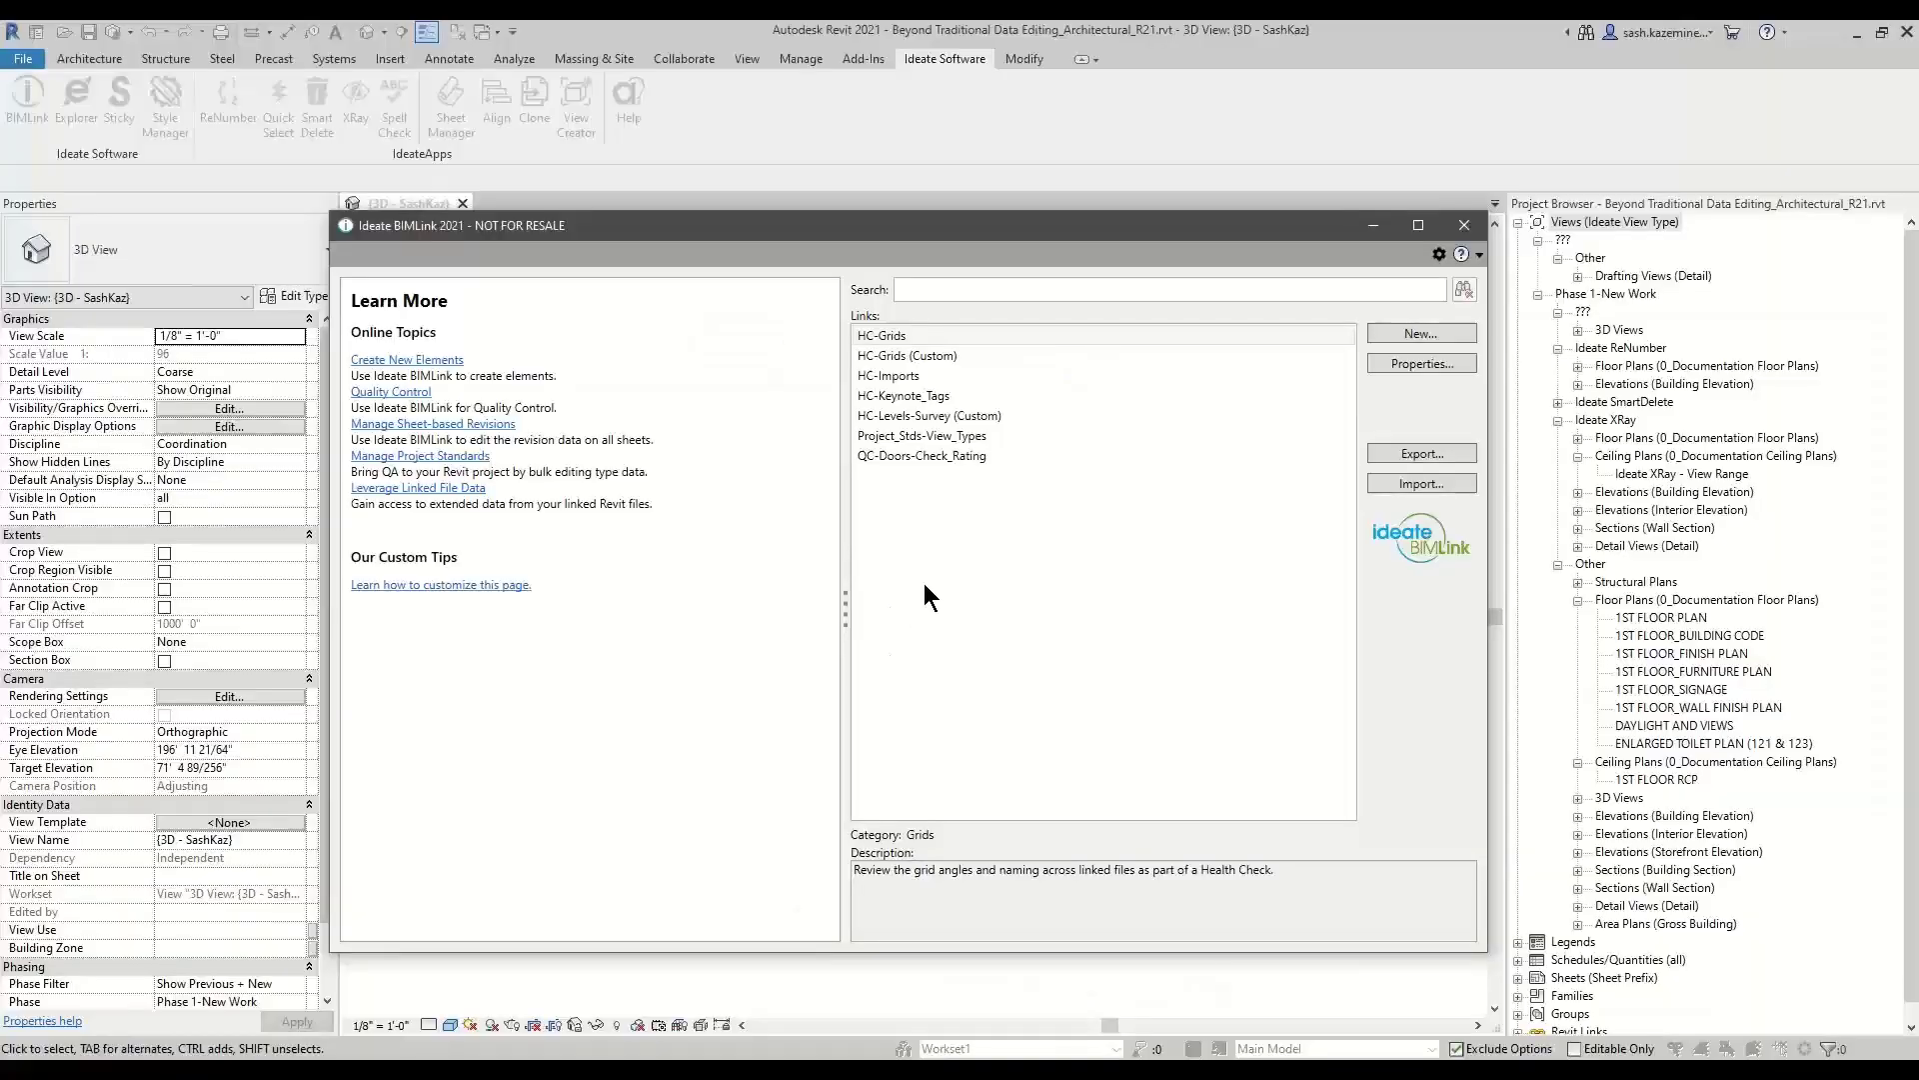
left_click(916, 340)
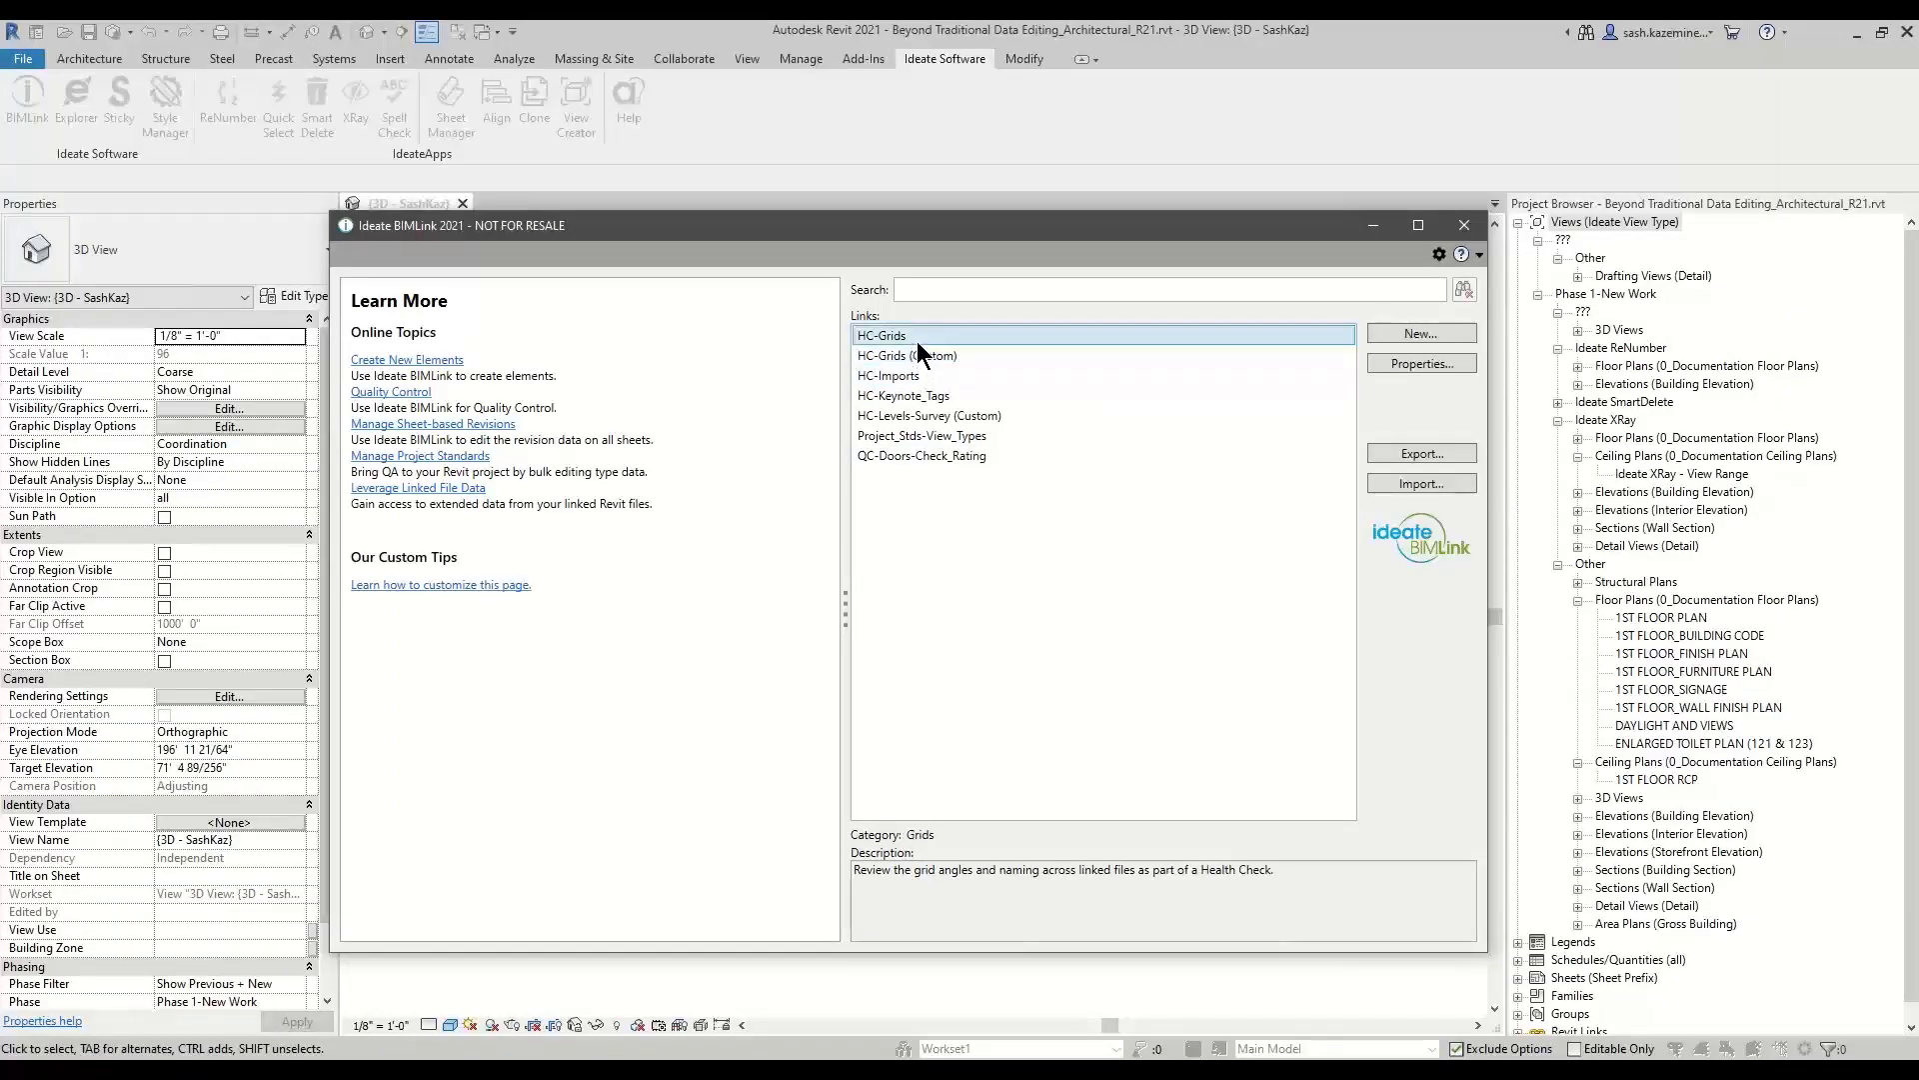
left_click(1412, 454)
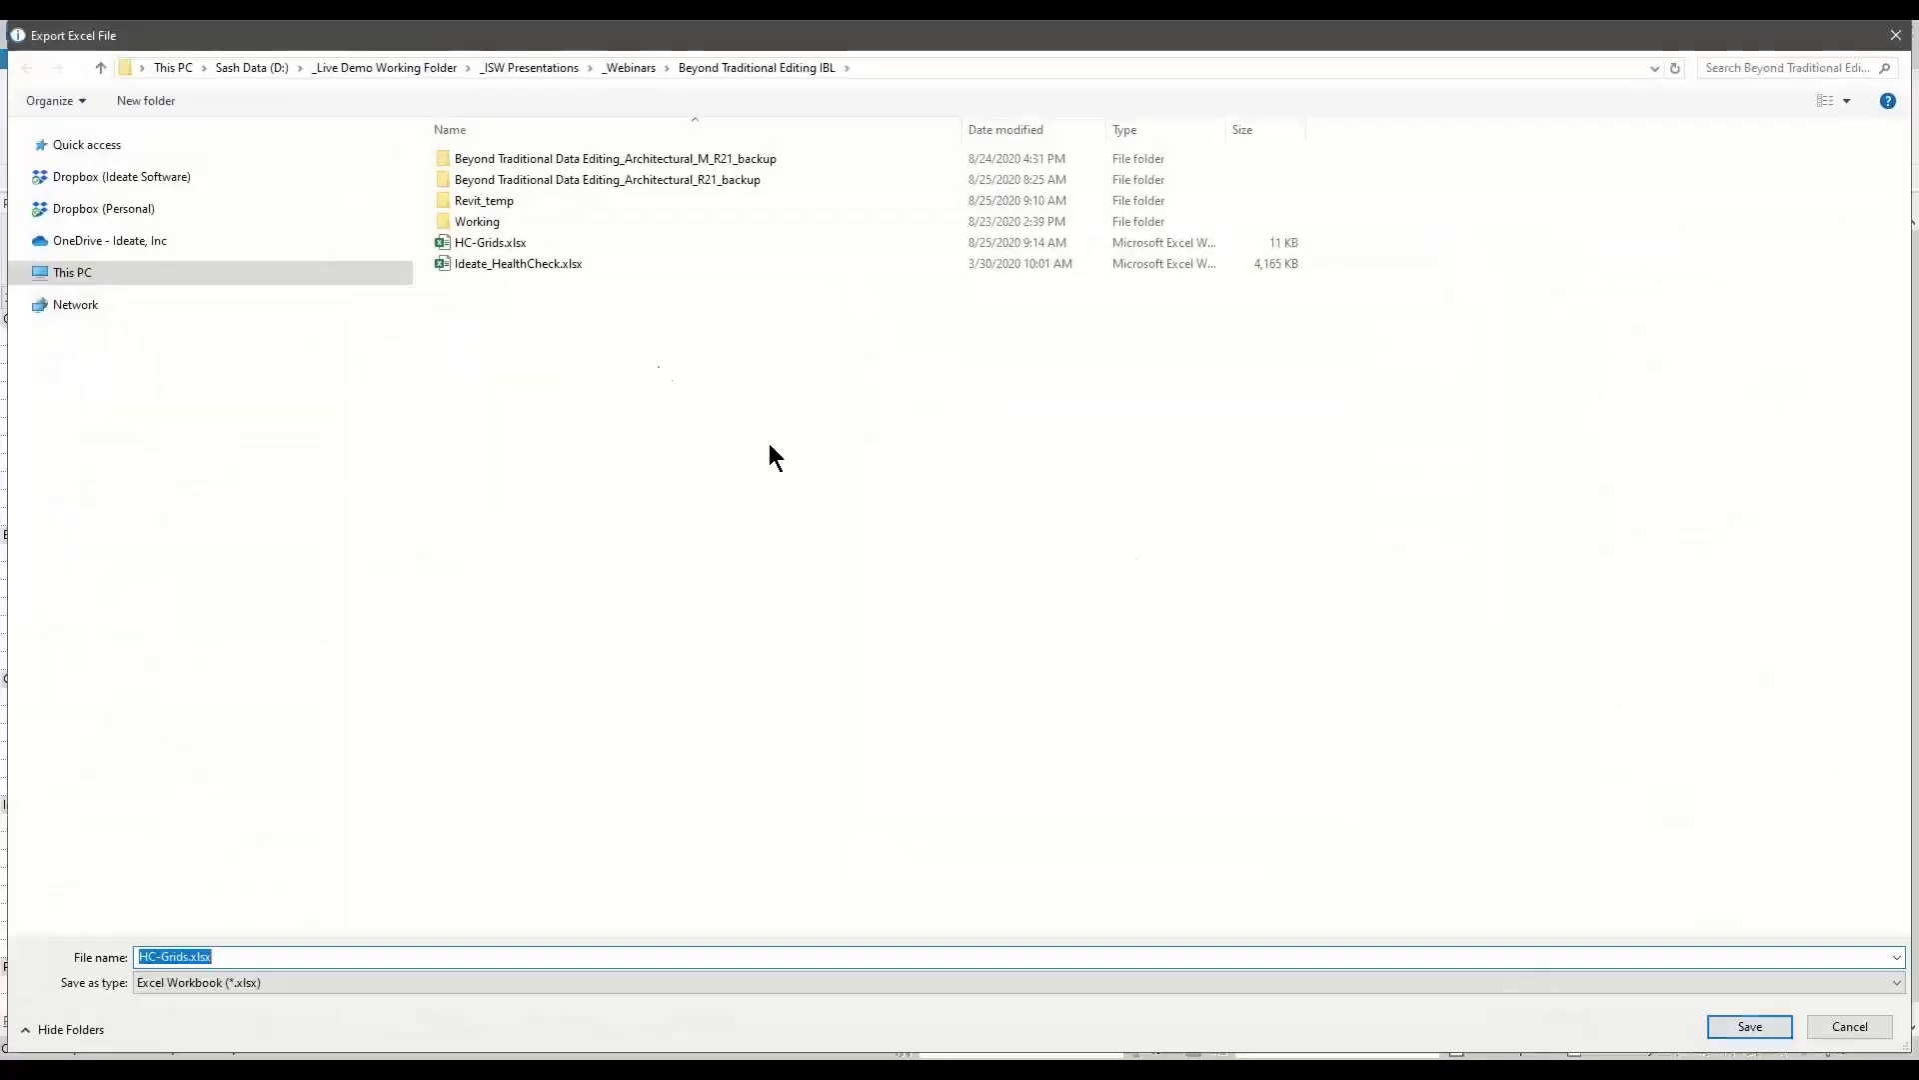
left_click(510, 265)
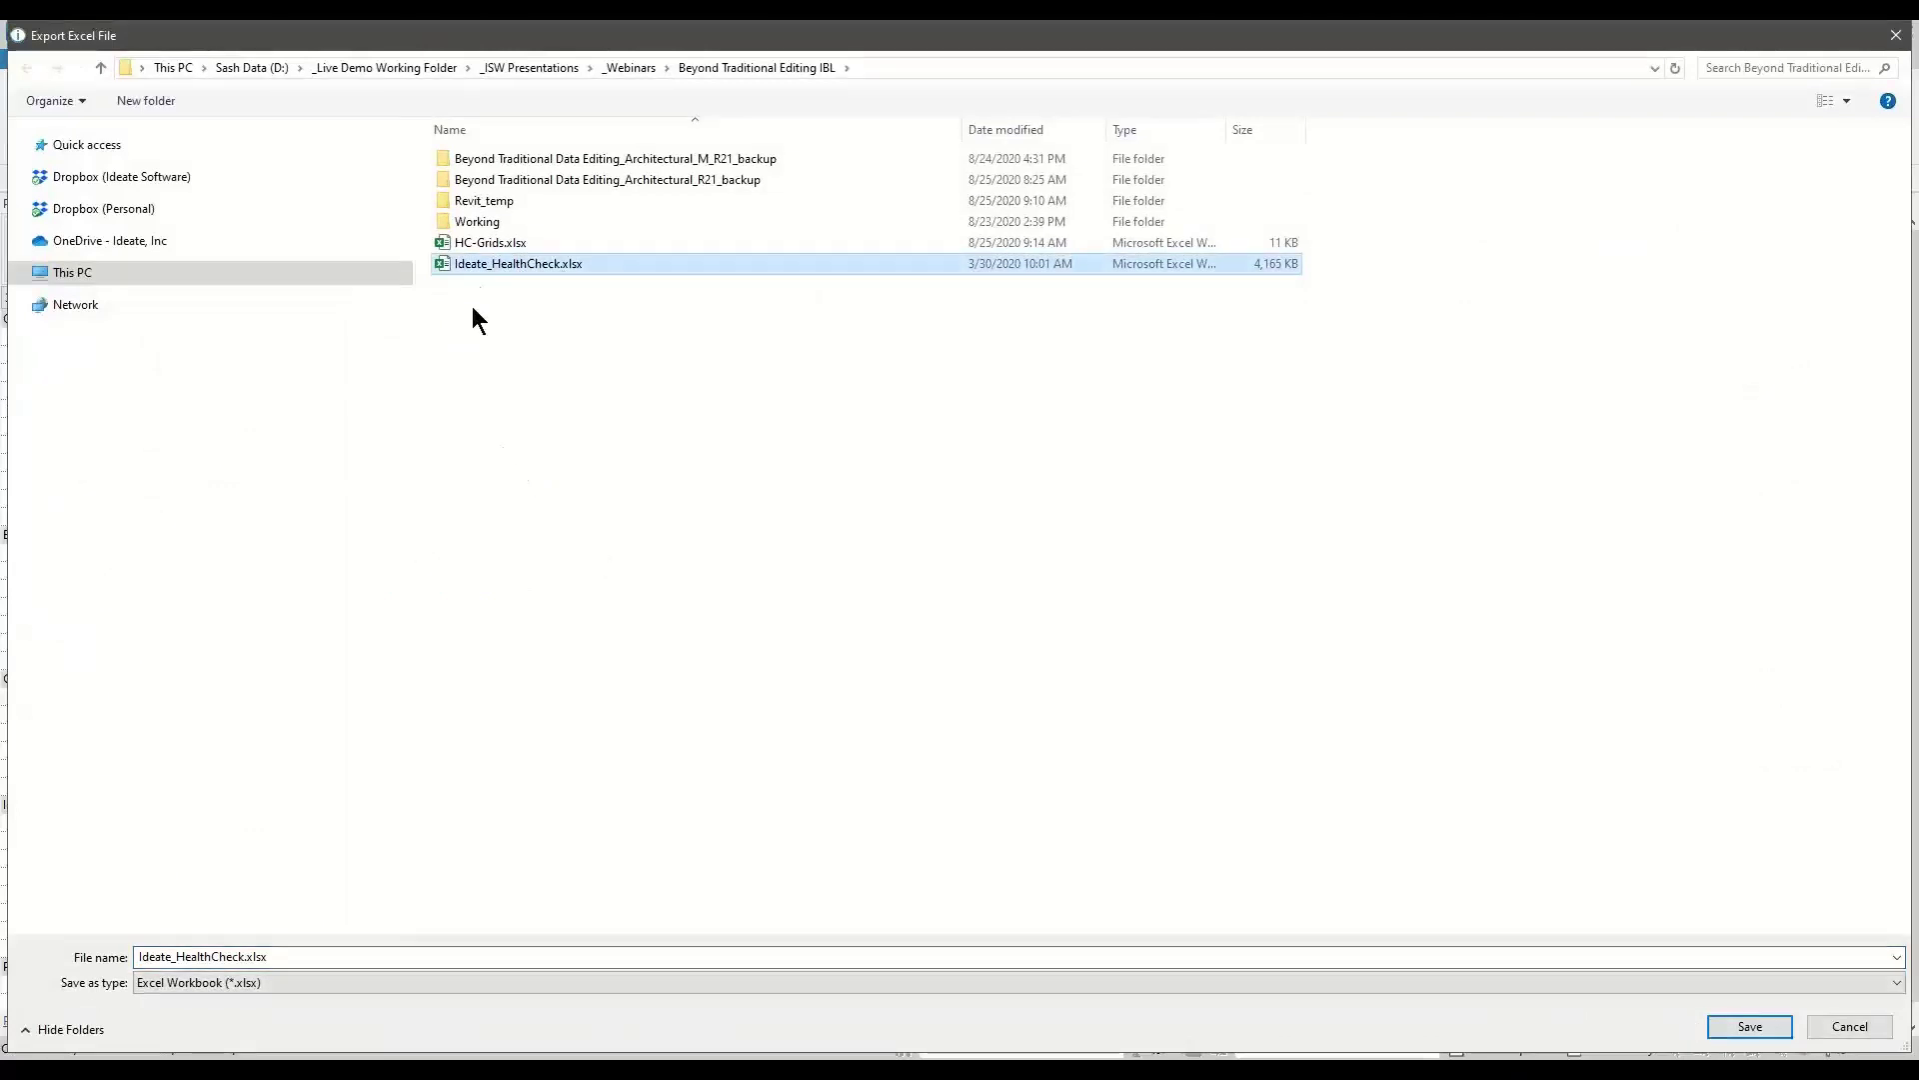
left_click(1771, 1030)
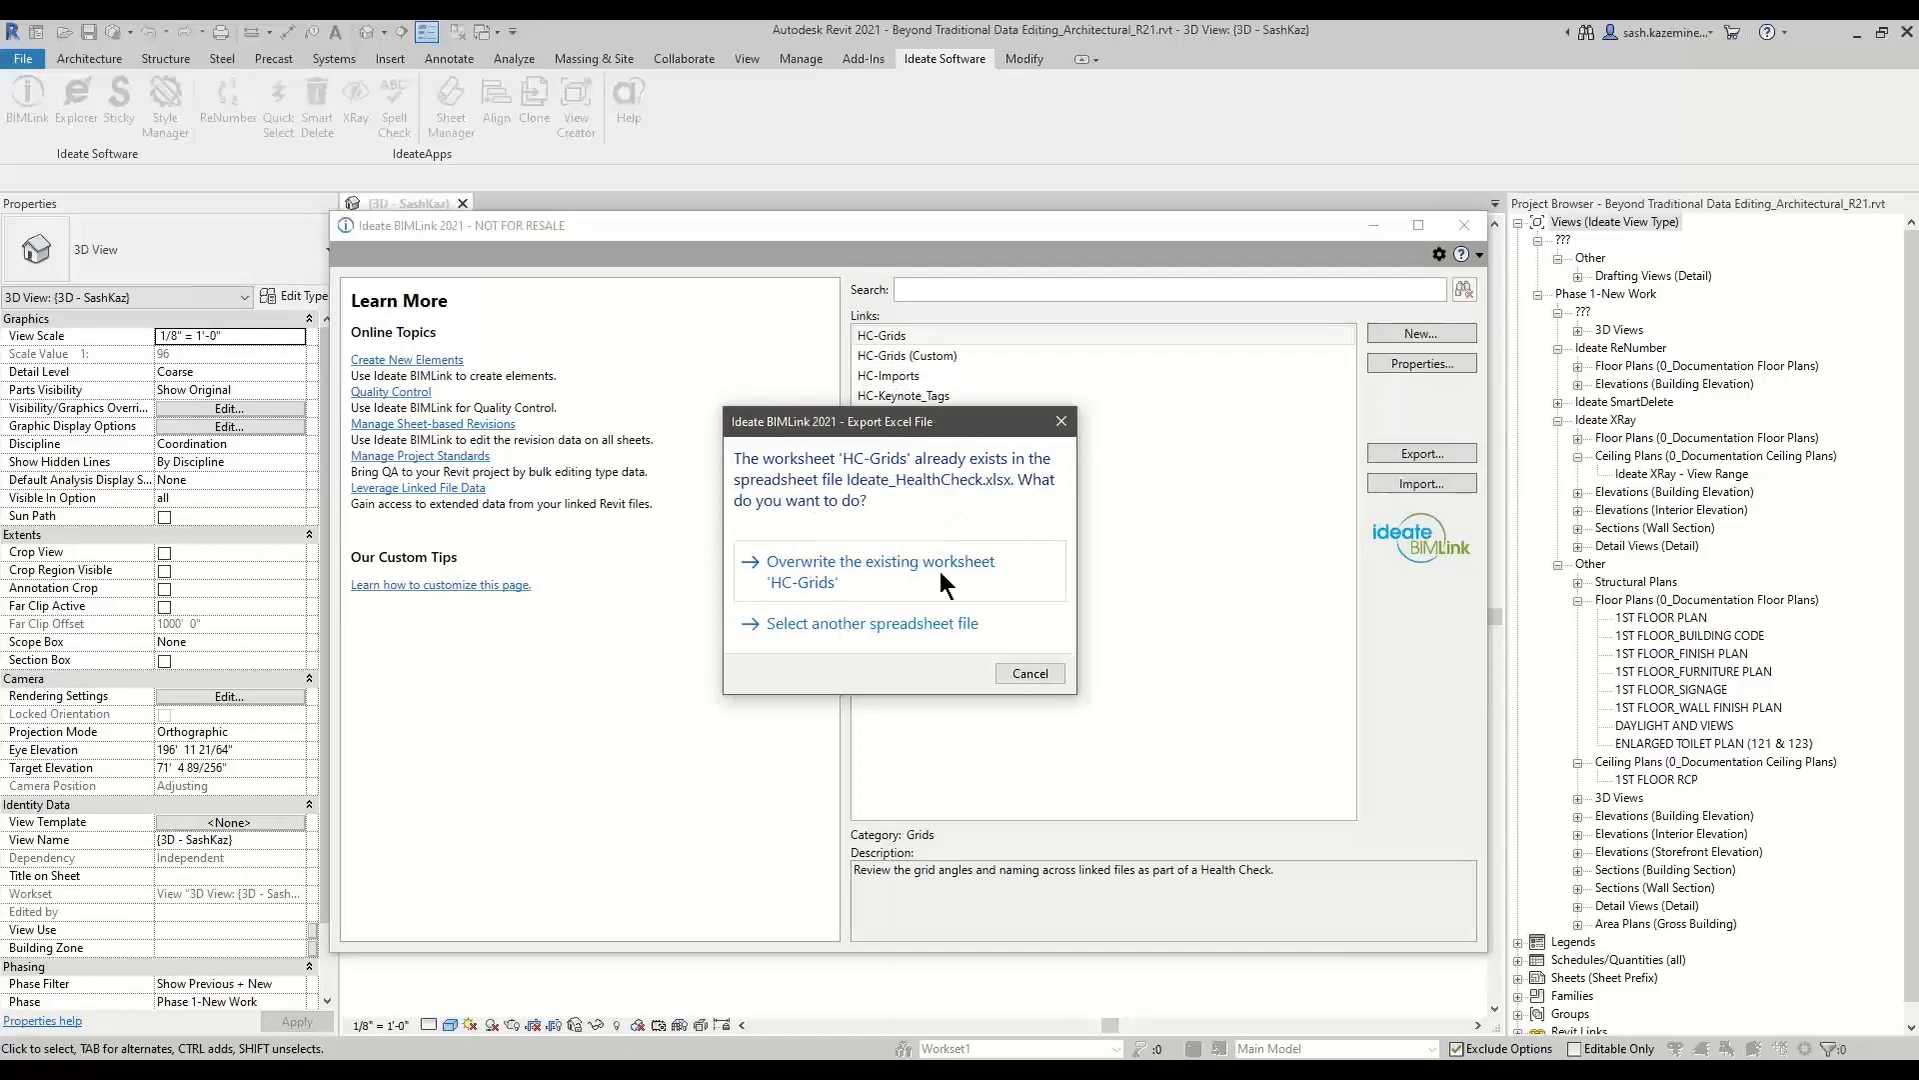
left_click(876, 574)
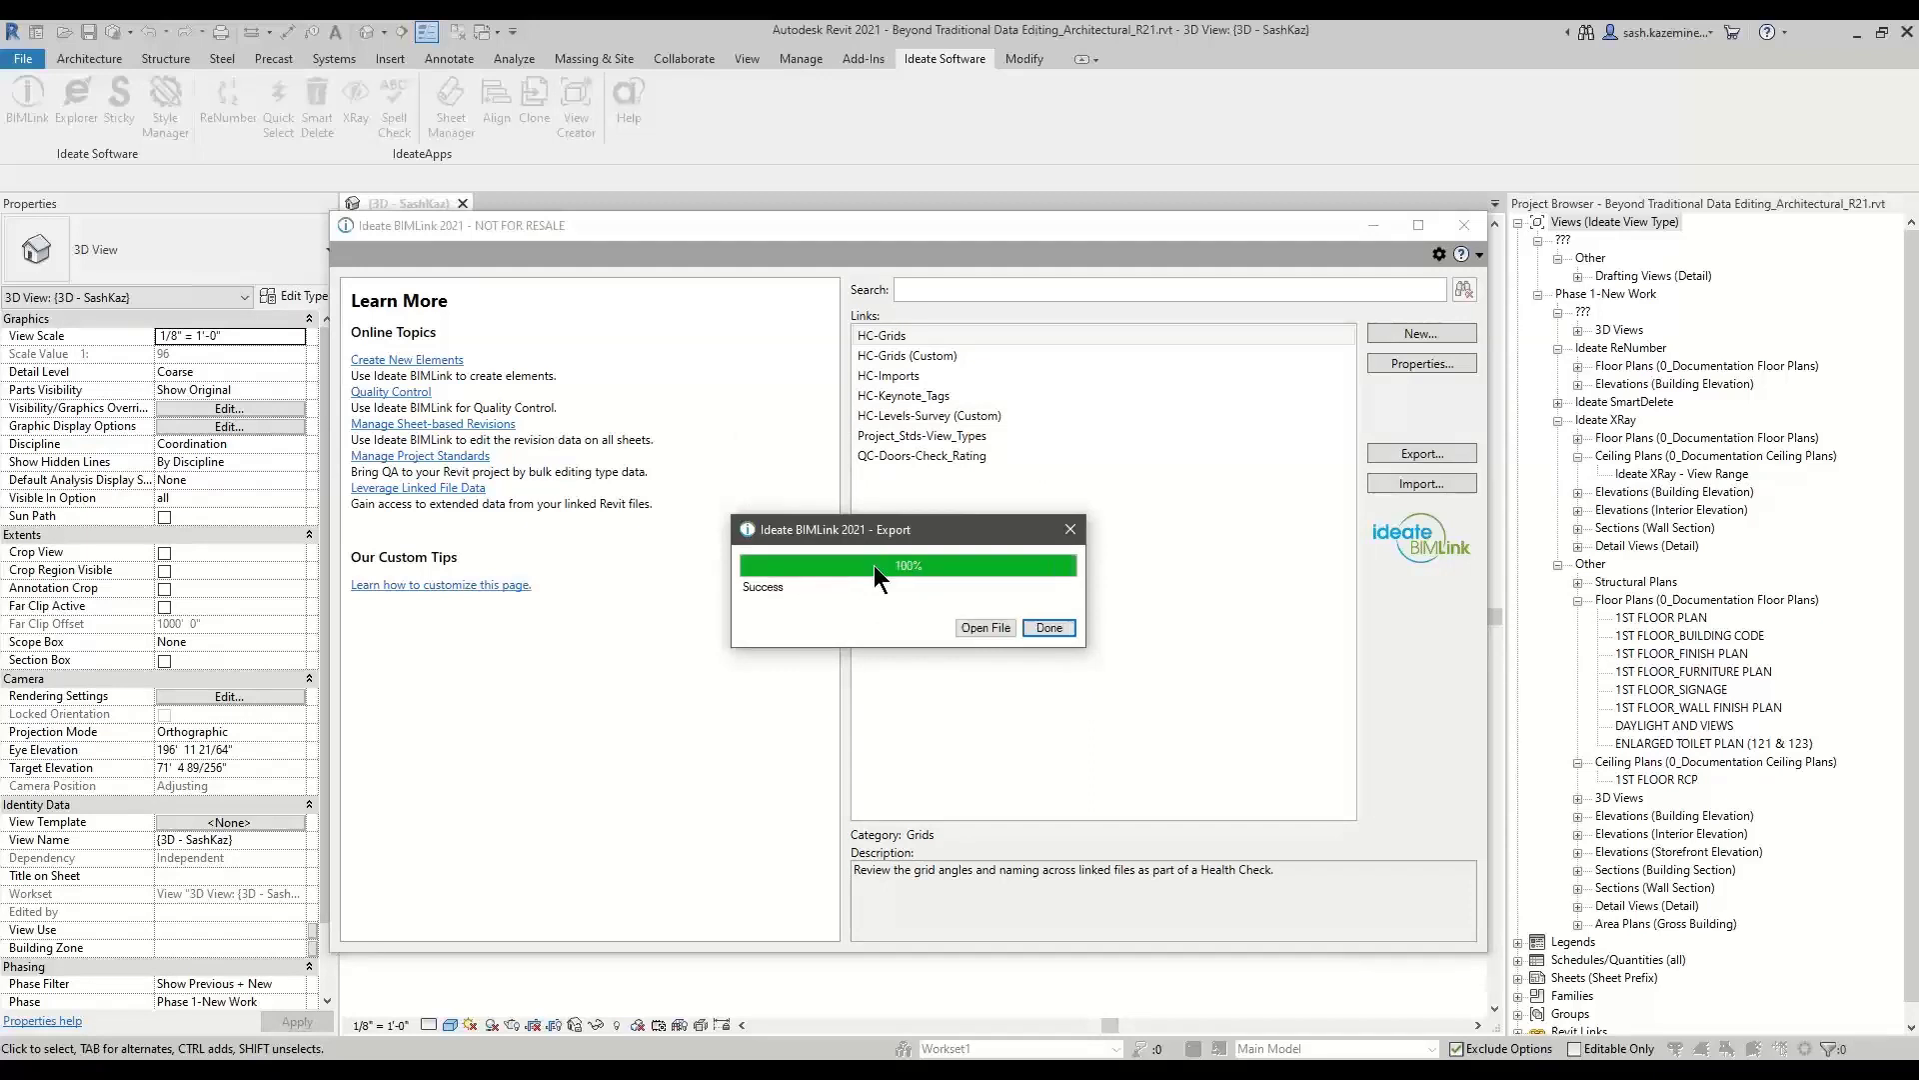
Open the exported health-check workbook in Excel, view its Summary sheet, and close it without saving.
left_click(984, 625)
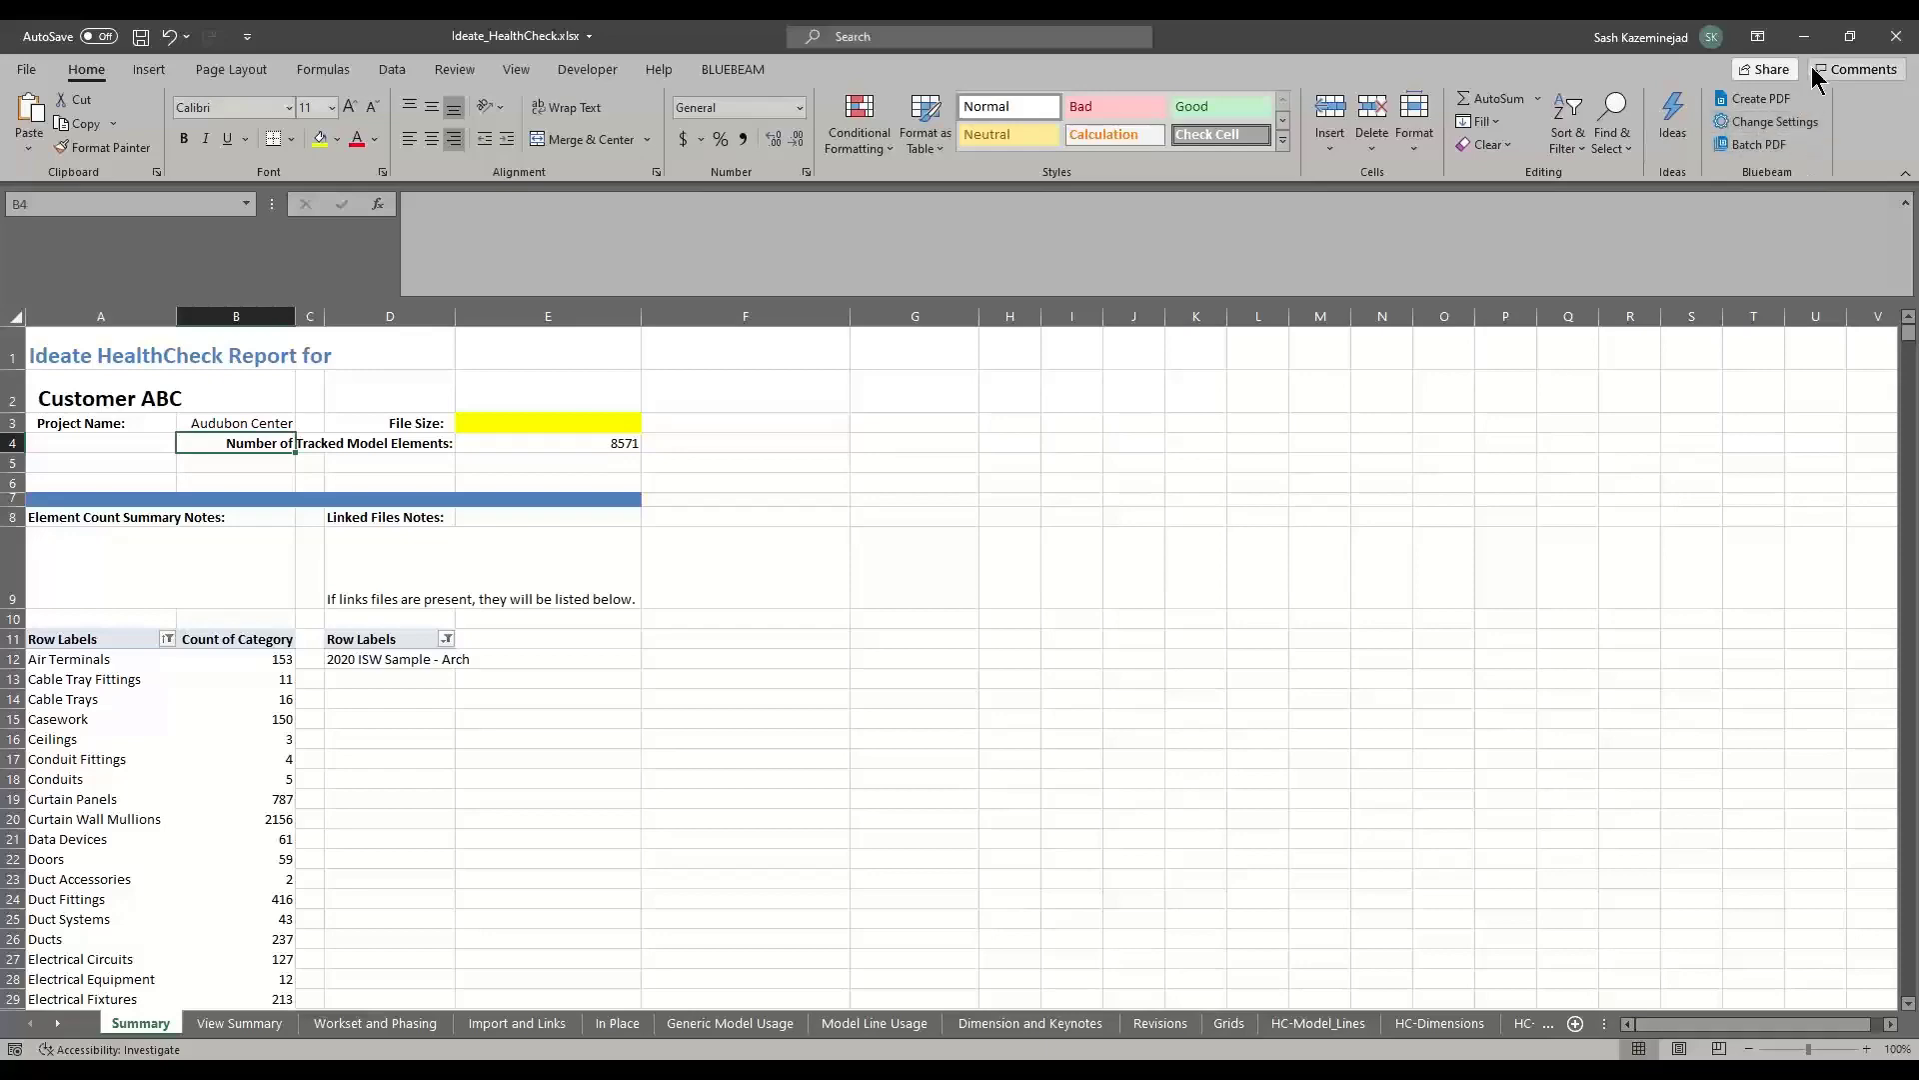
left_click(1892, 36)
left_click(939, 579)
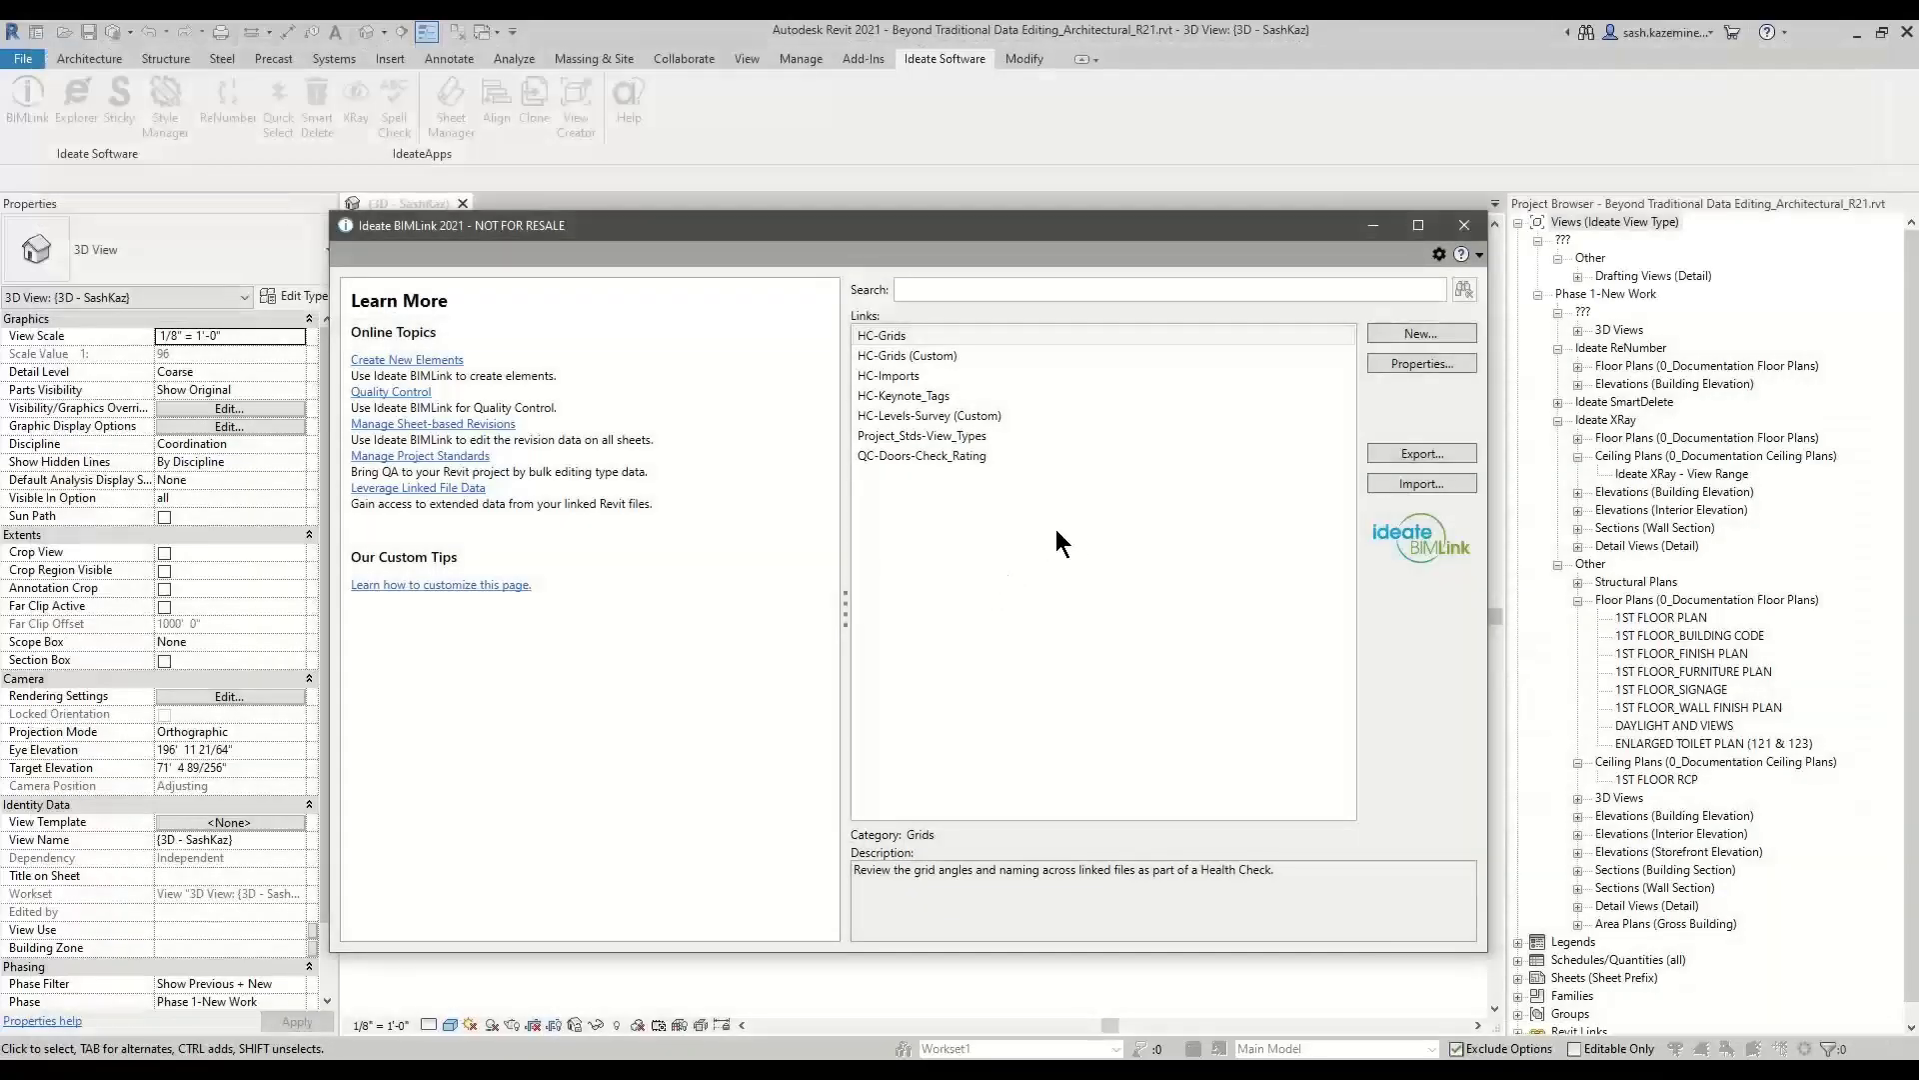
Inspect the linked properties and full column range of the HC-Grids (Custom) link, and leave its editor without changes.
left_click(892, 362)
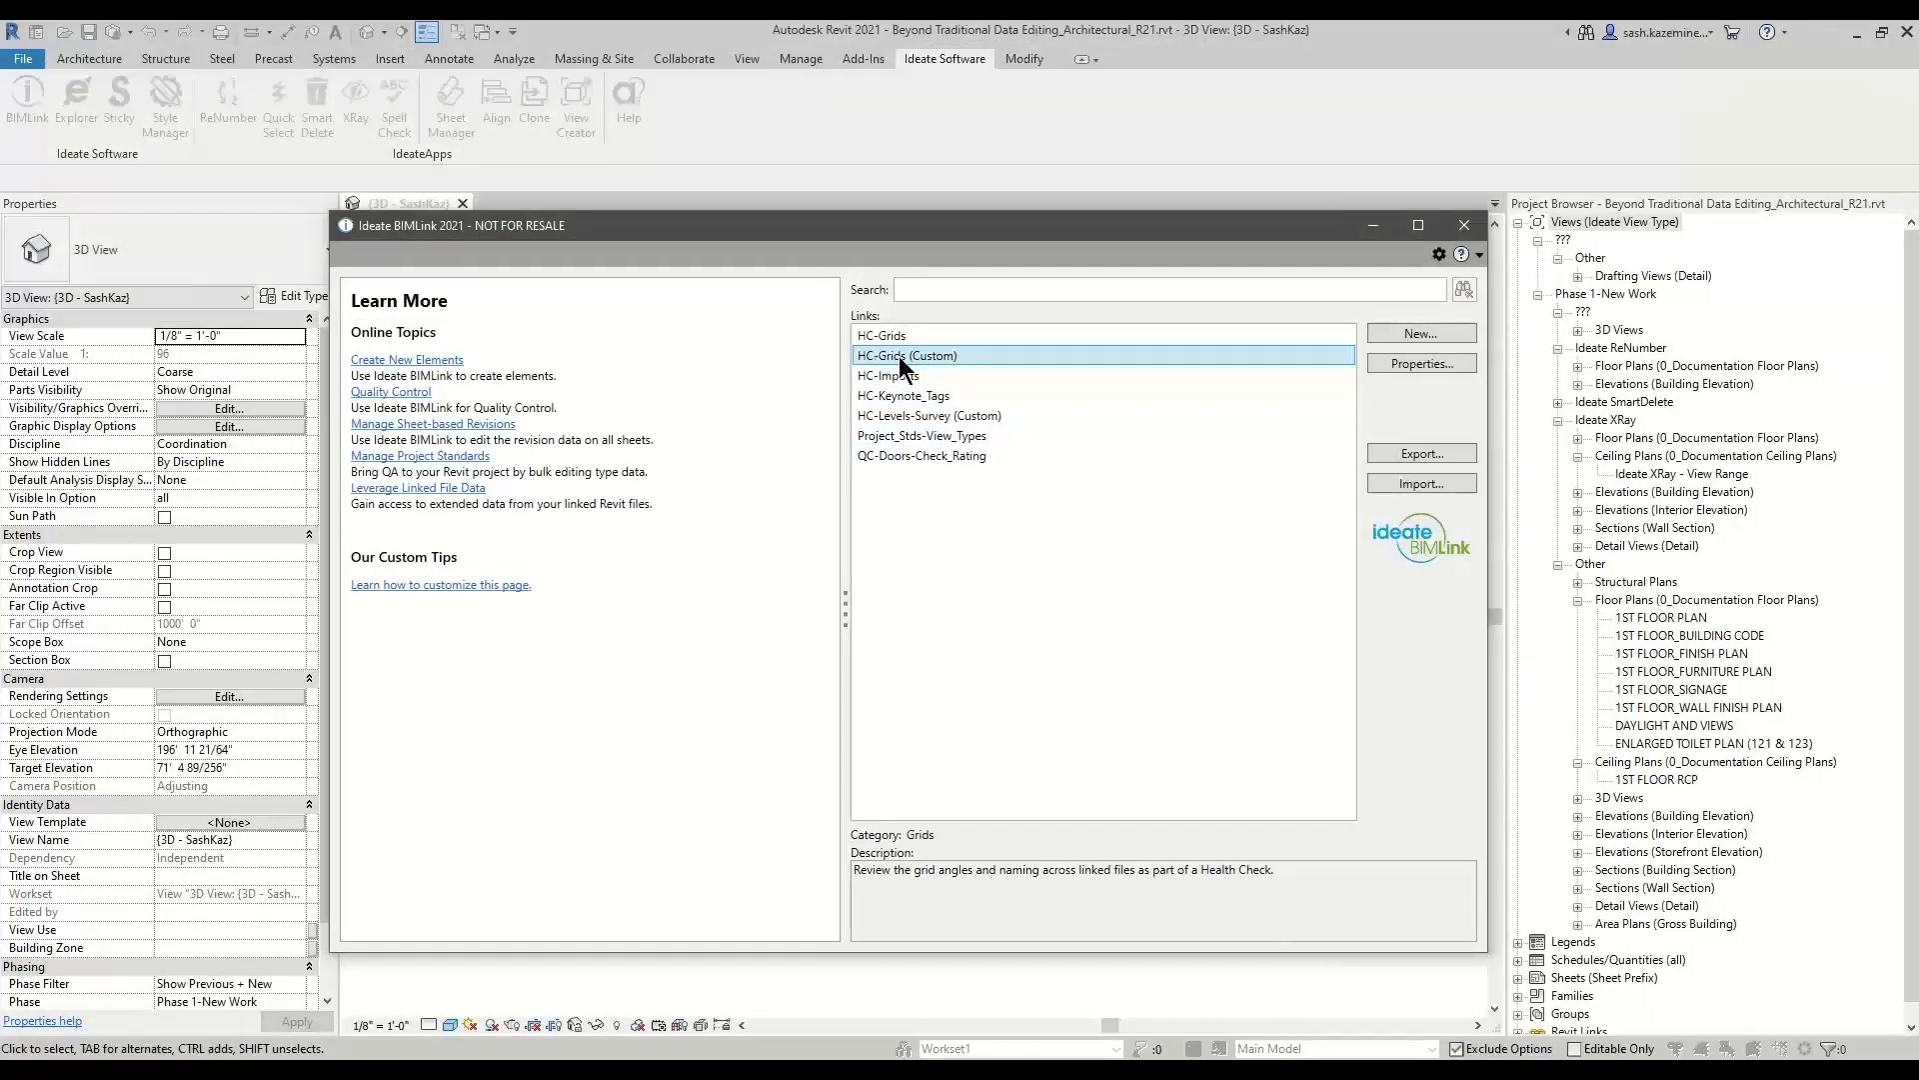
double_click(900, 358)
left_click_drag(954, 790, 1428, 1015)
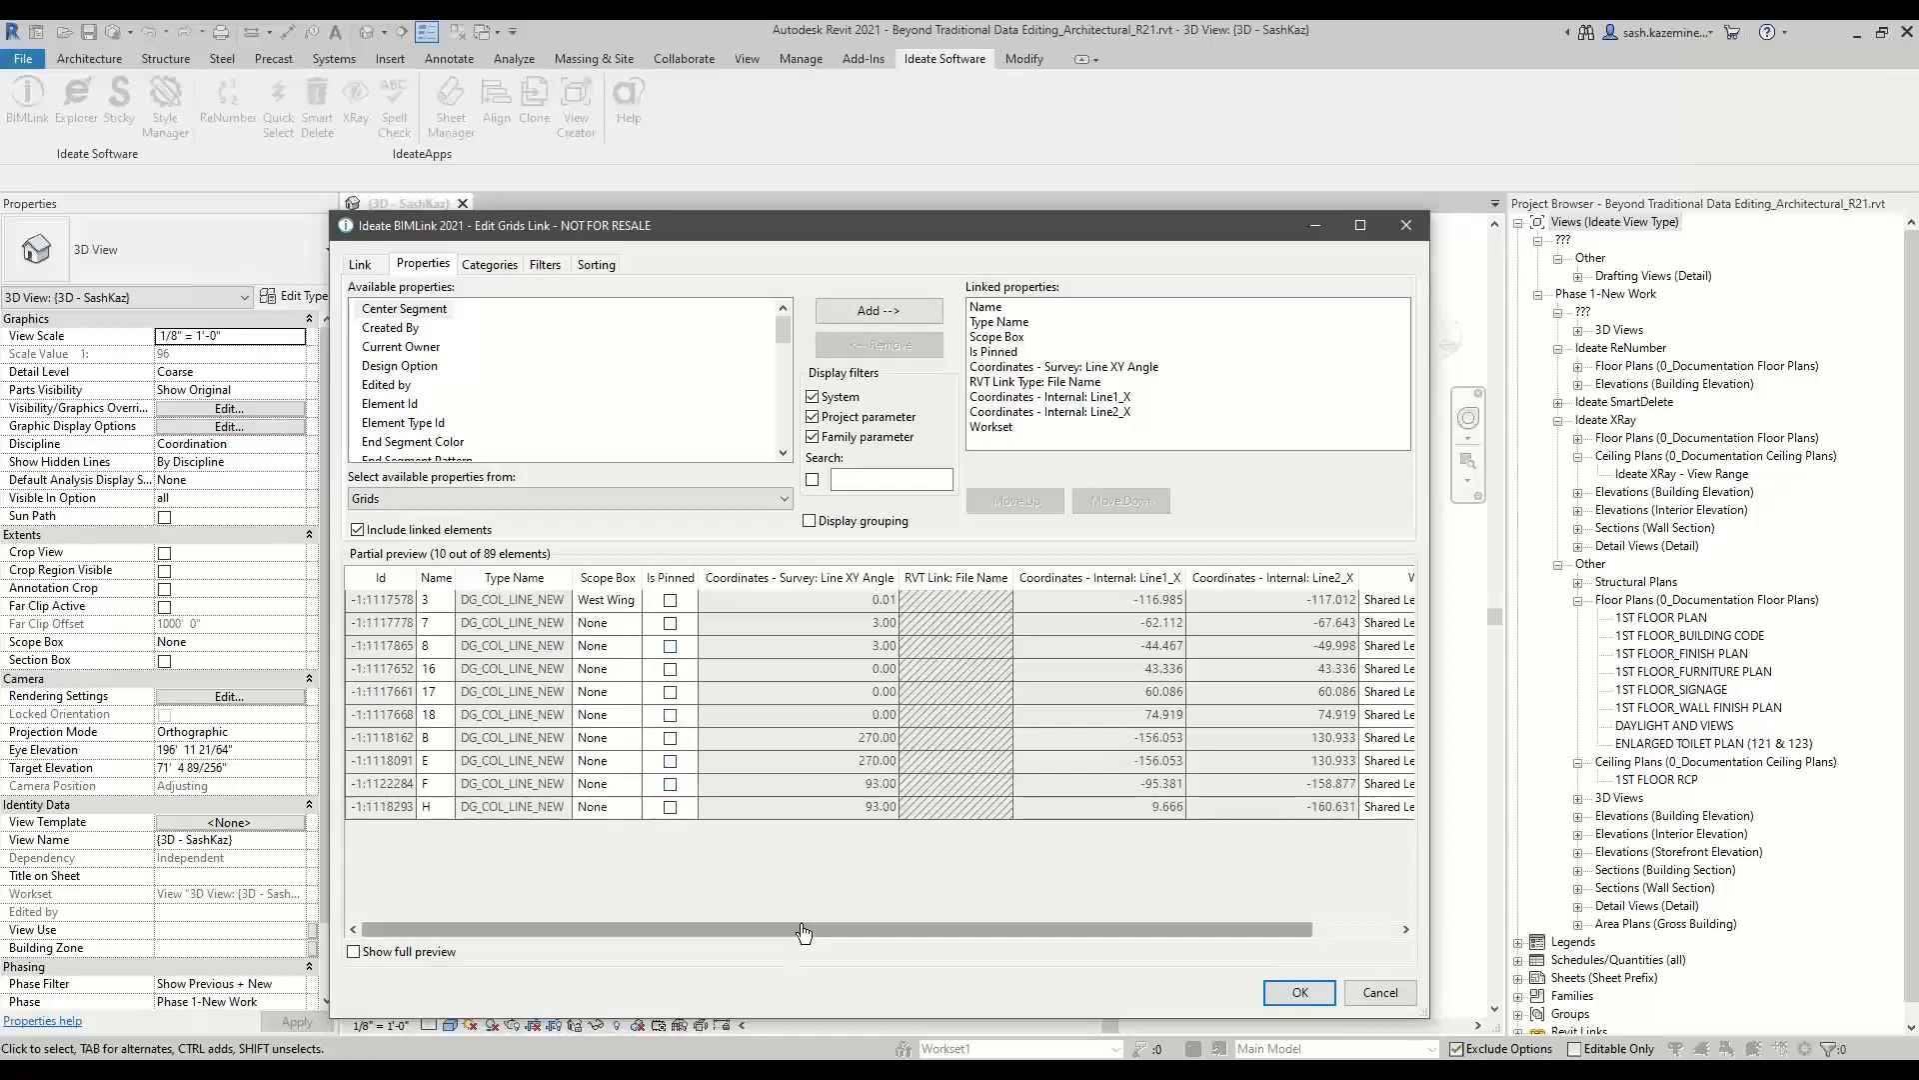
left_click_drag(775, 937, 861, 936)
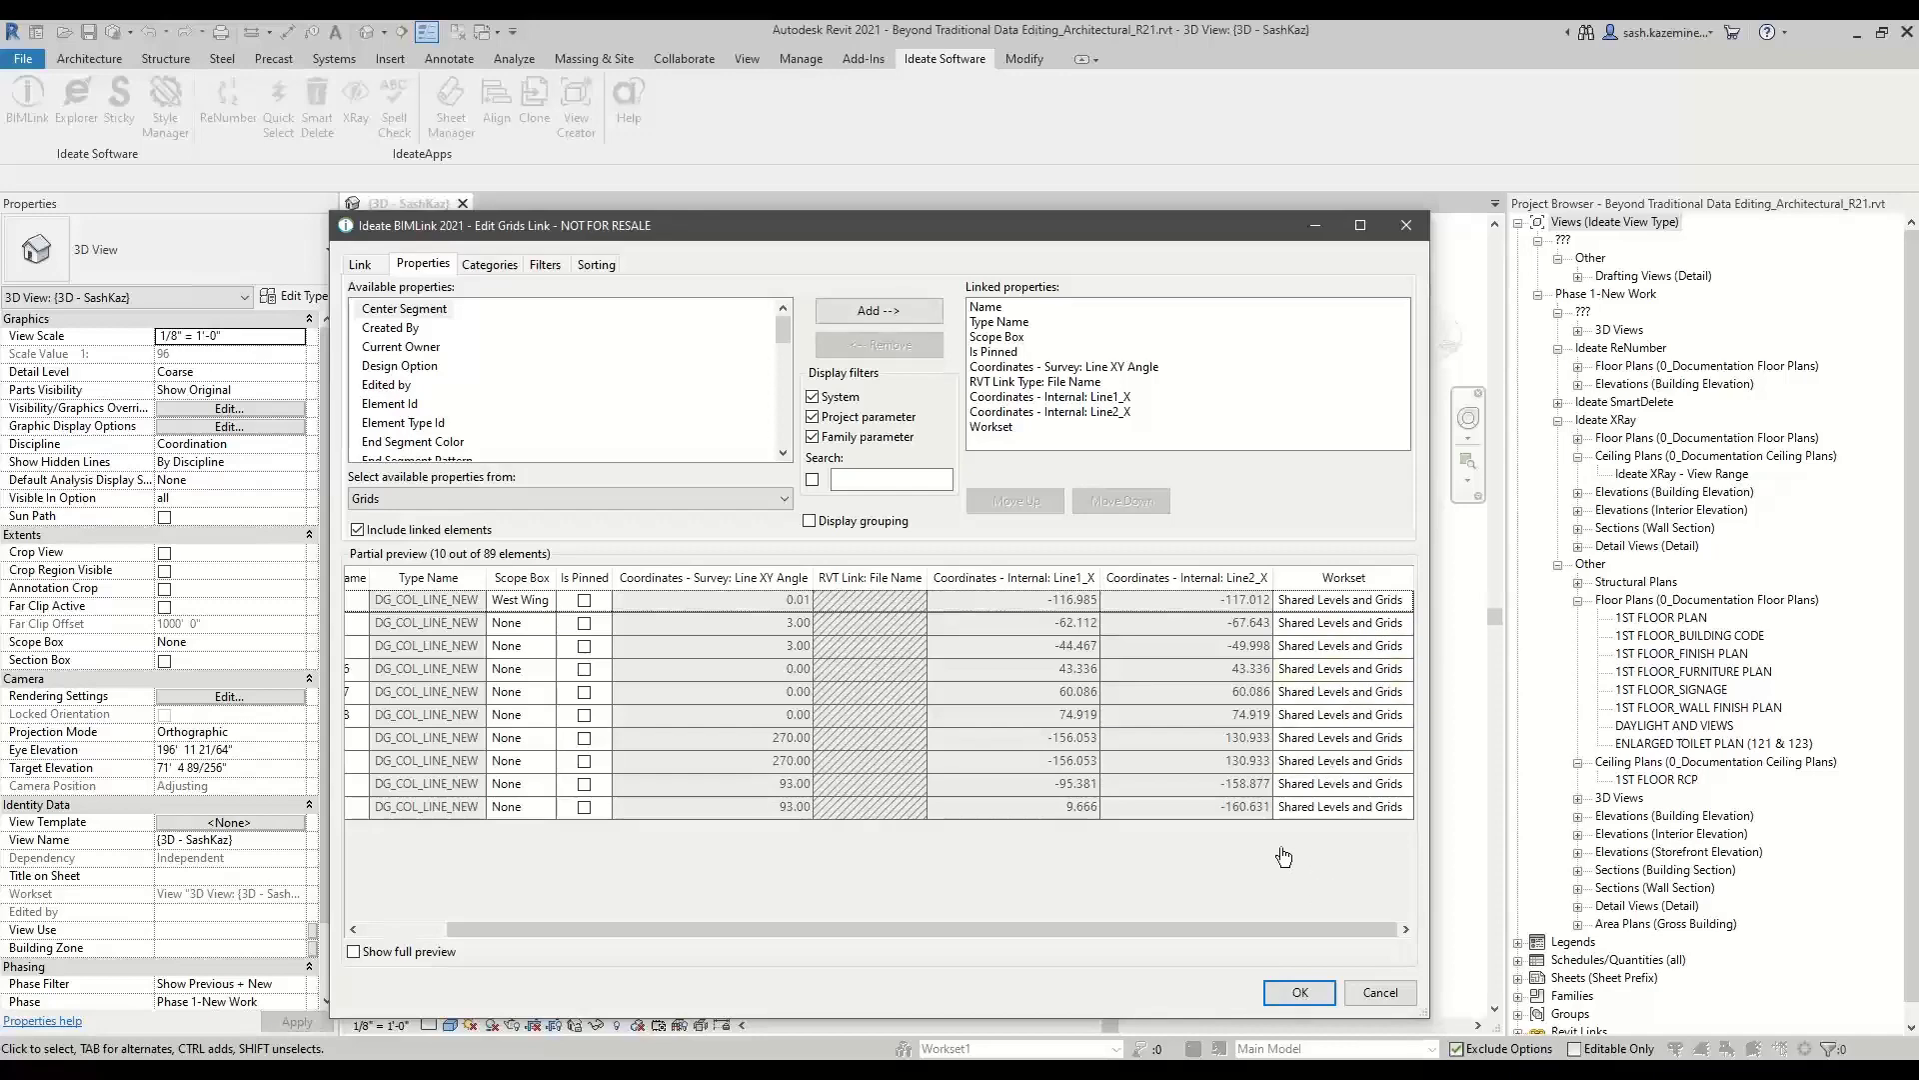
left_click(1362, 990)
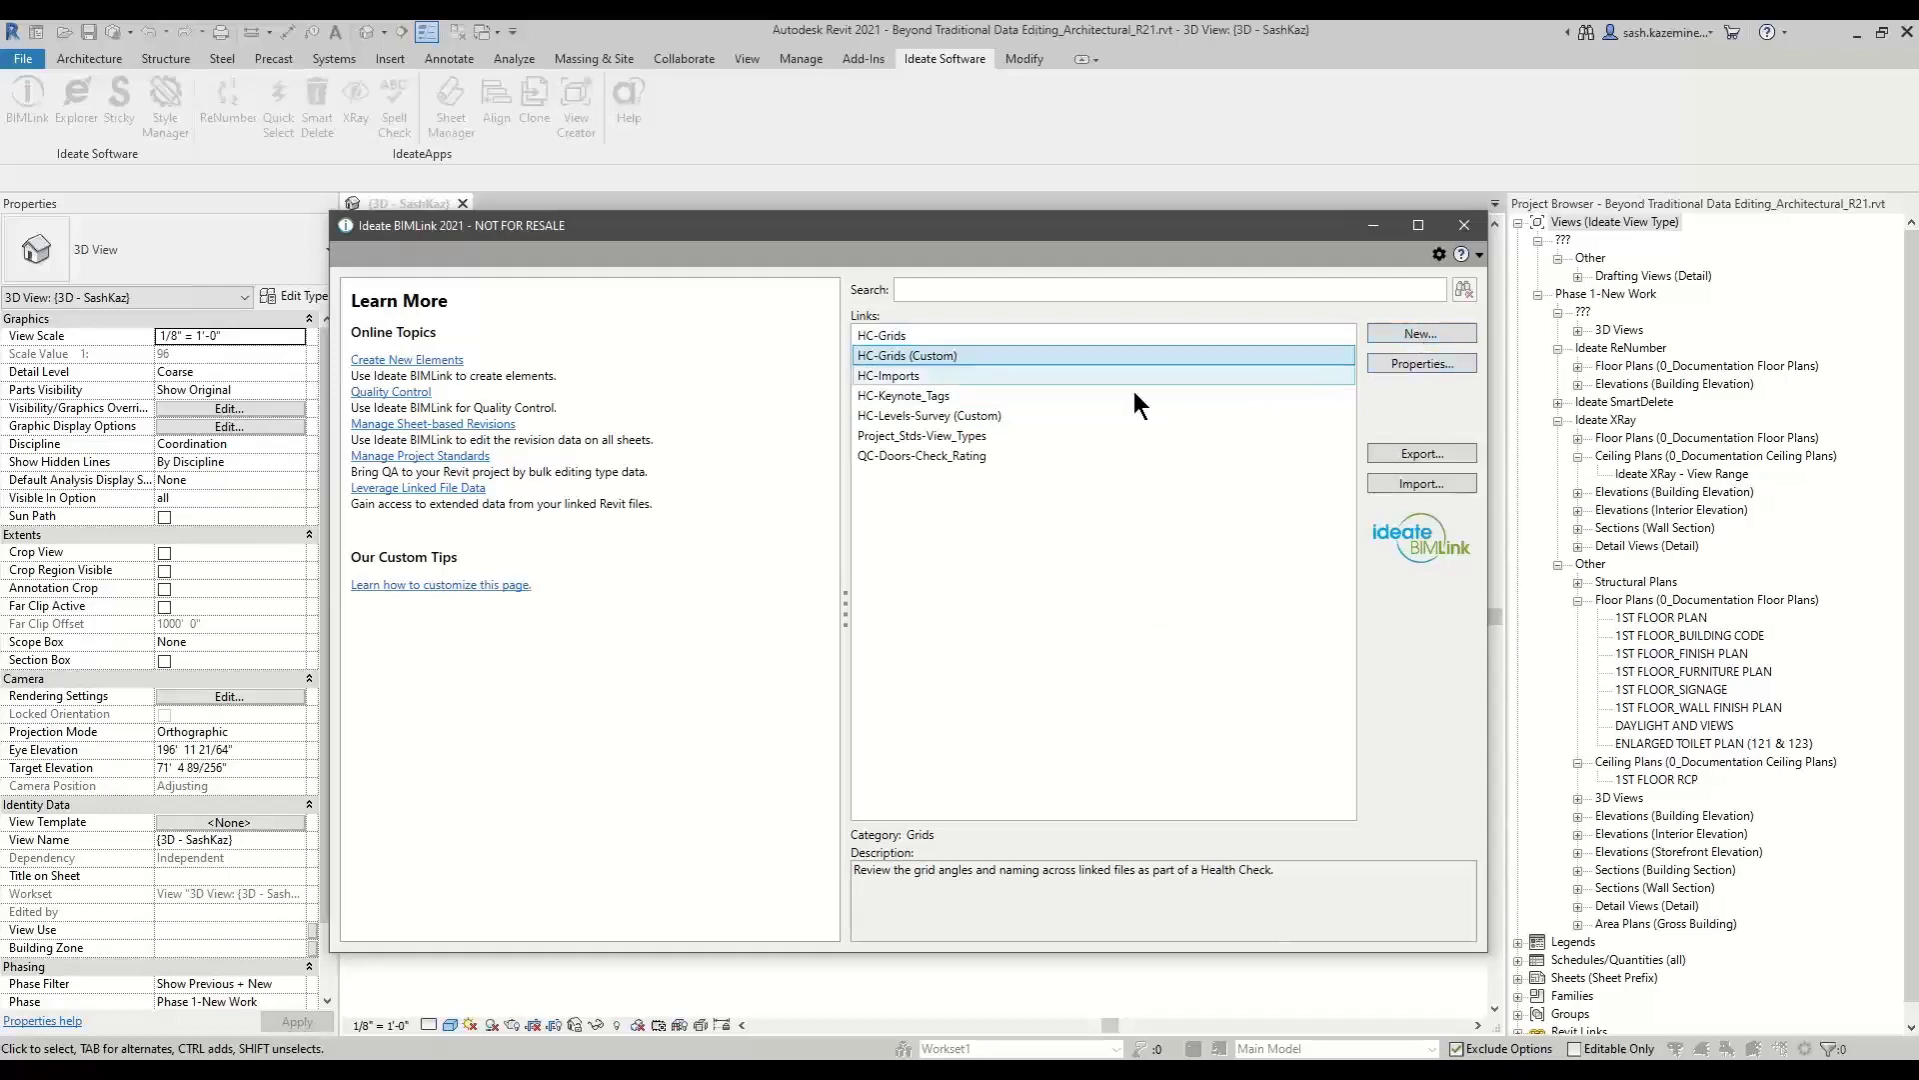
Start a new link from the HC-Levels-Survey sample in the Health Check library and enlarge the levels link editor.
left_click(917, 417)
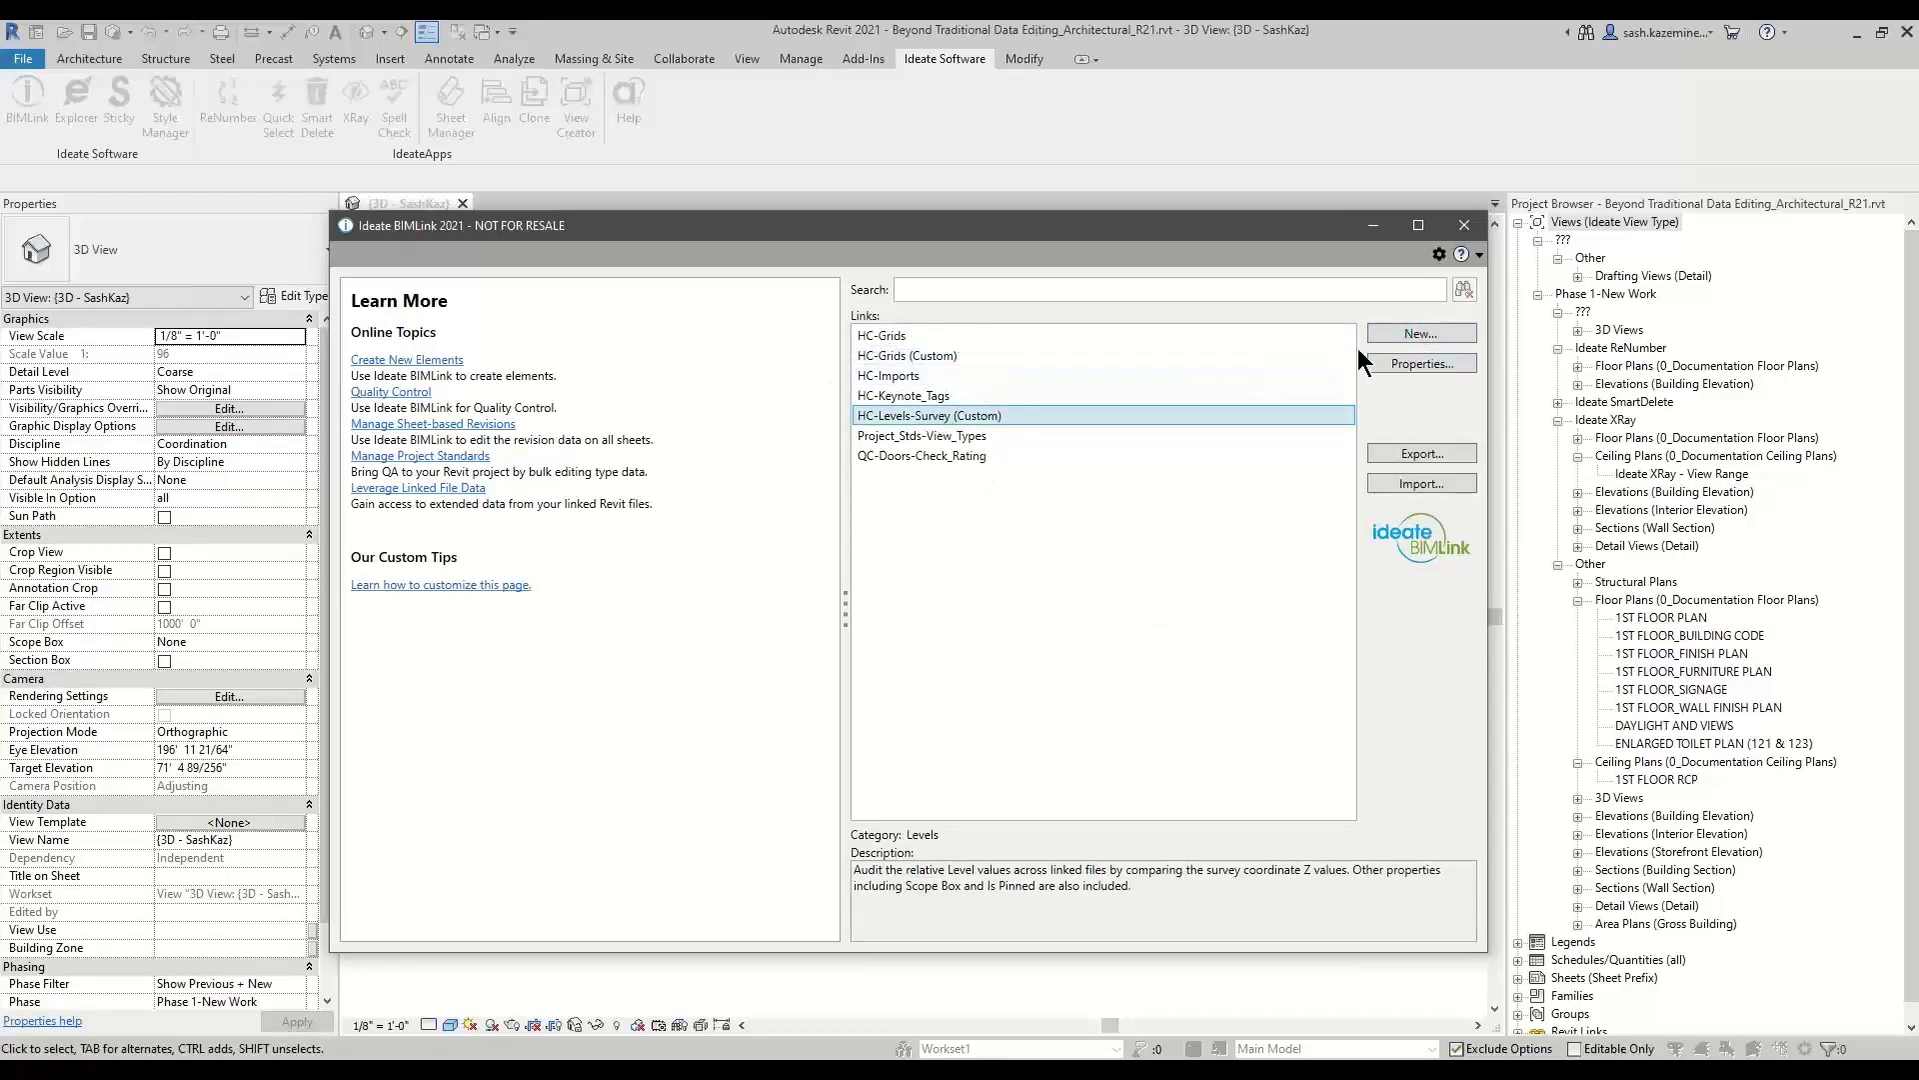
left_click(1413, 339)
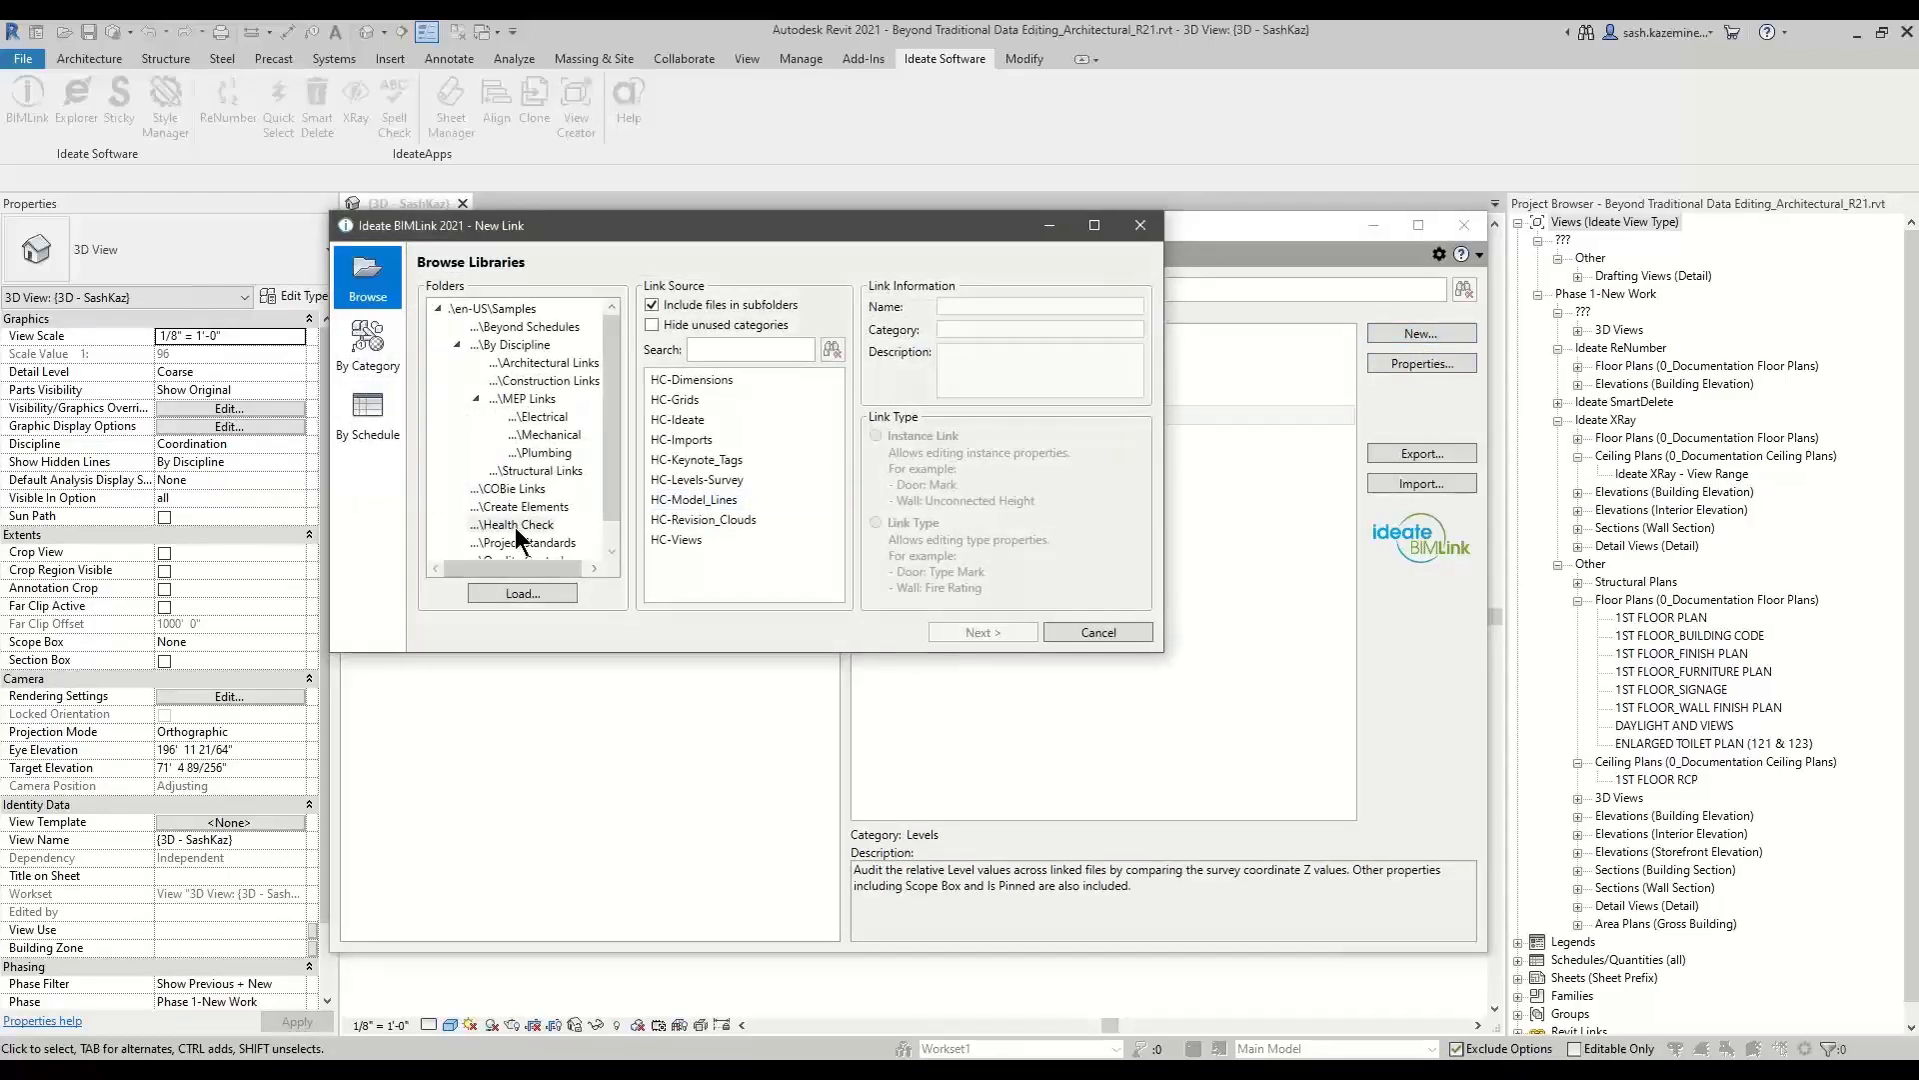
left_click(705, 479)
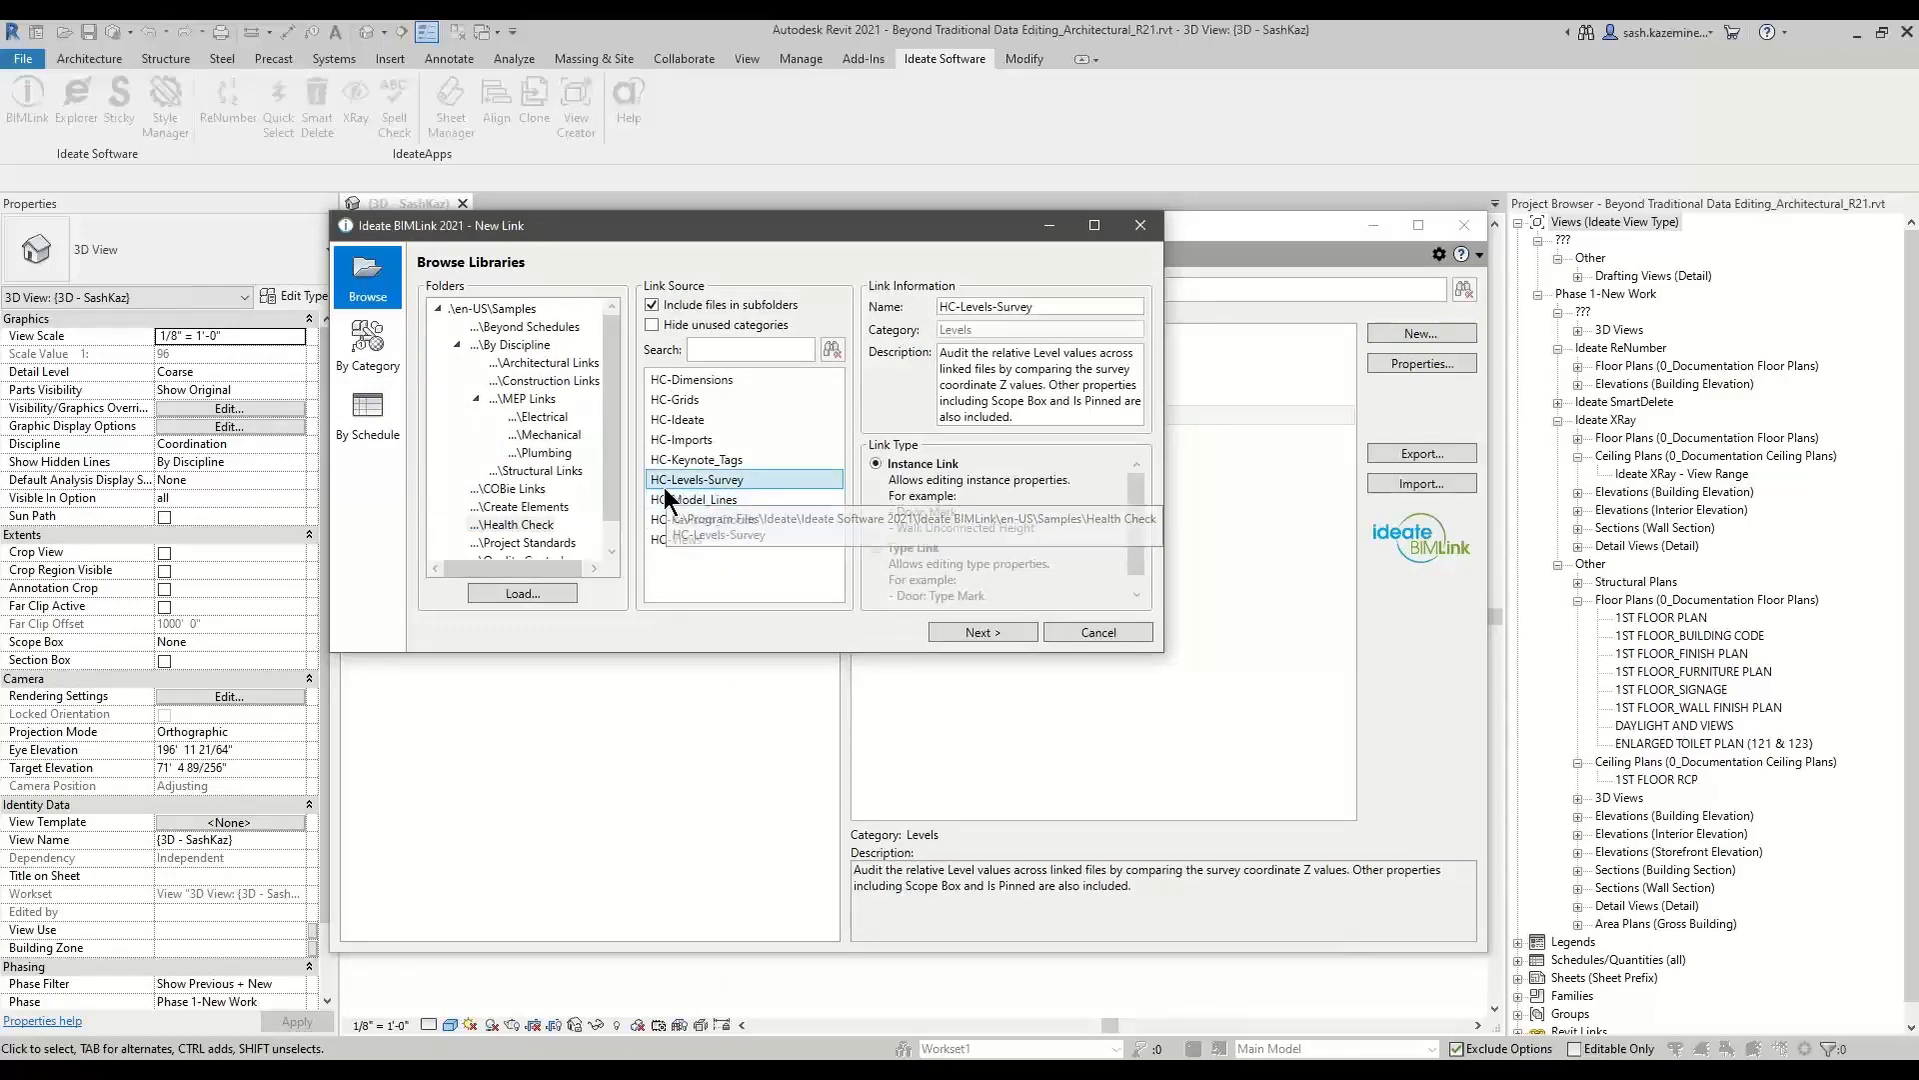
left_click(958, 628)
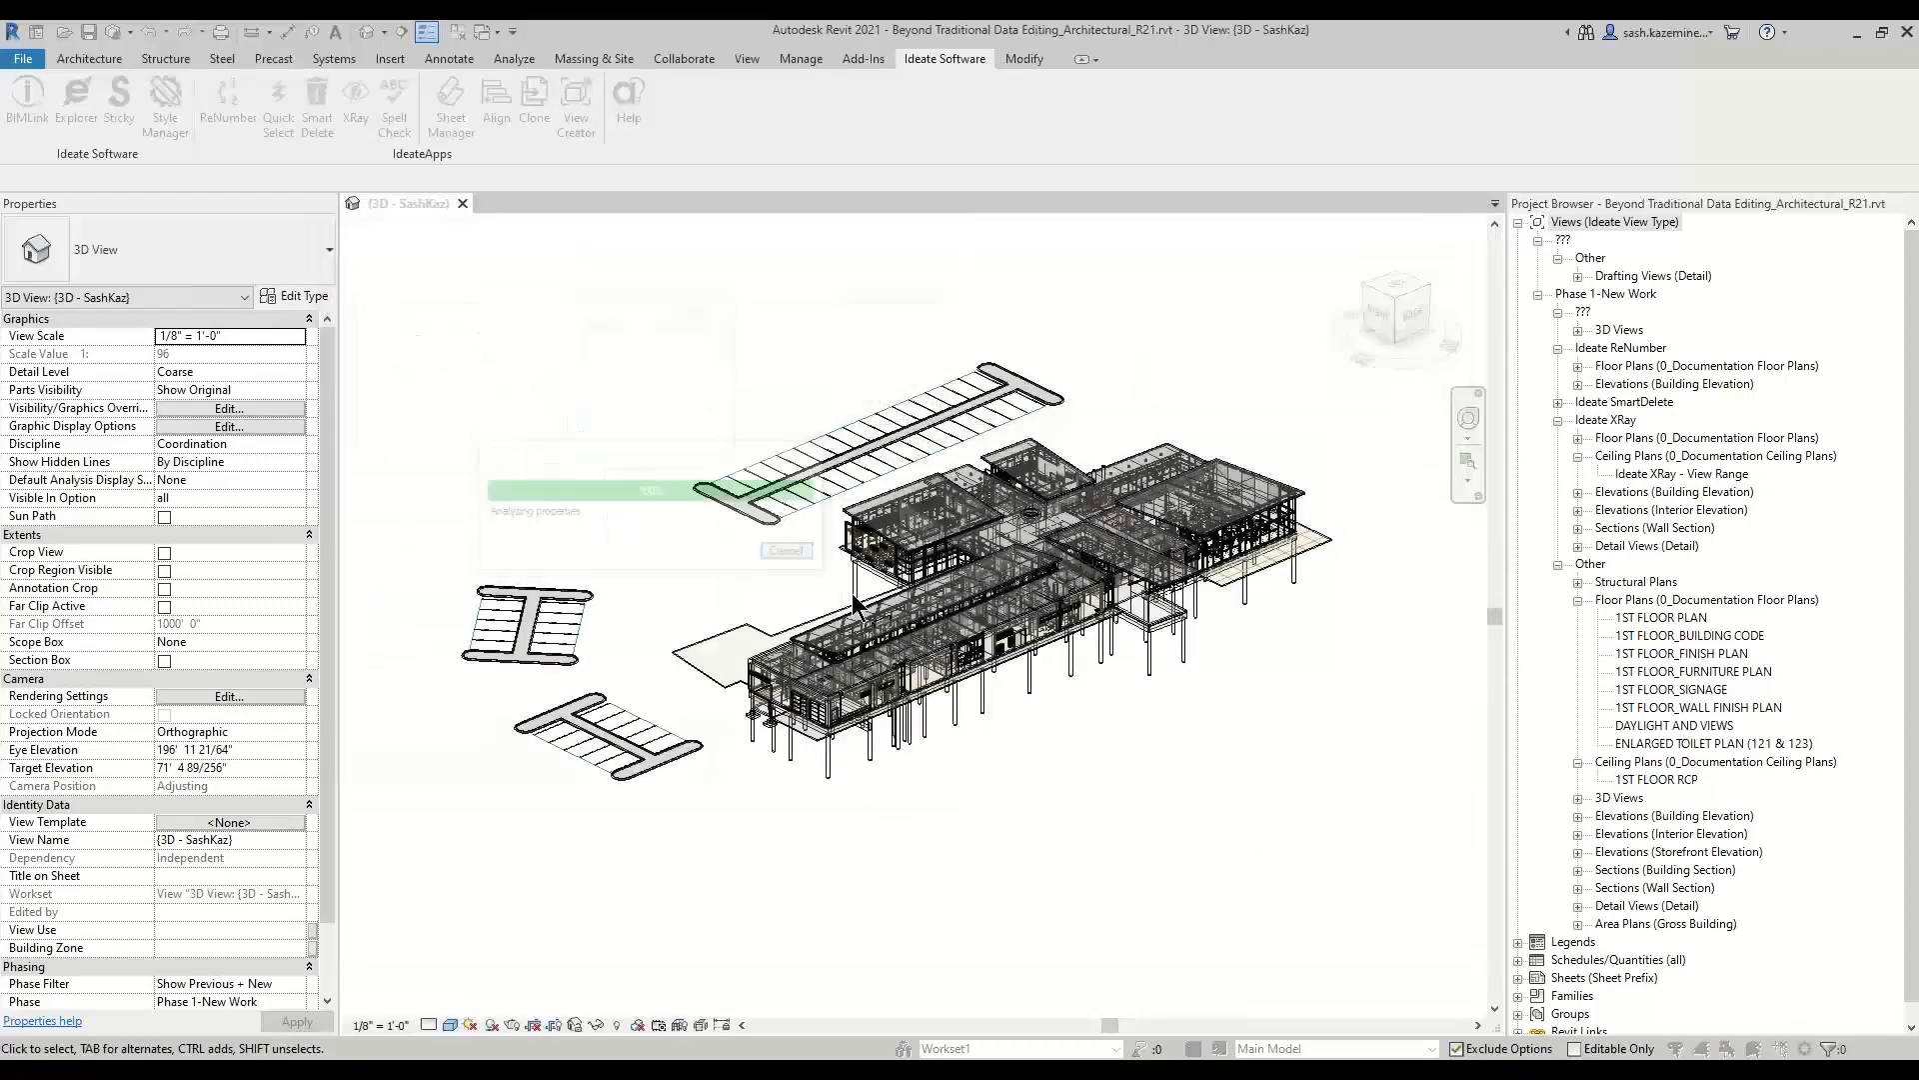
left_click_drag(967, 805, 1704, 957)
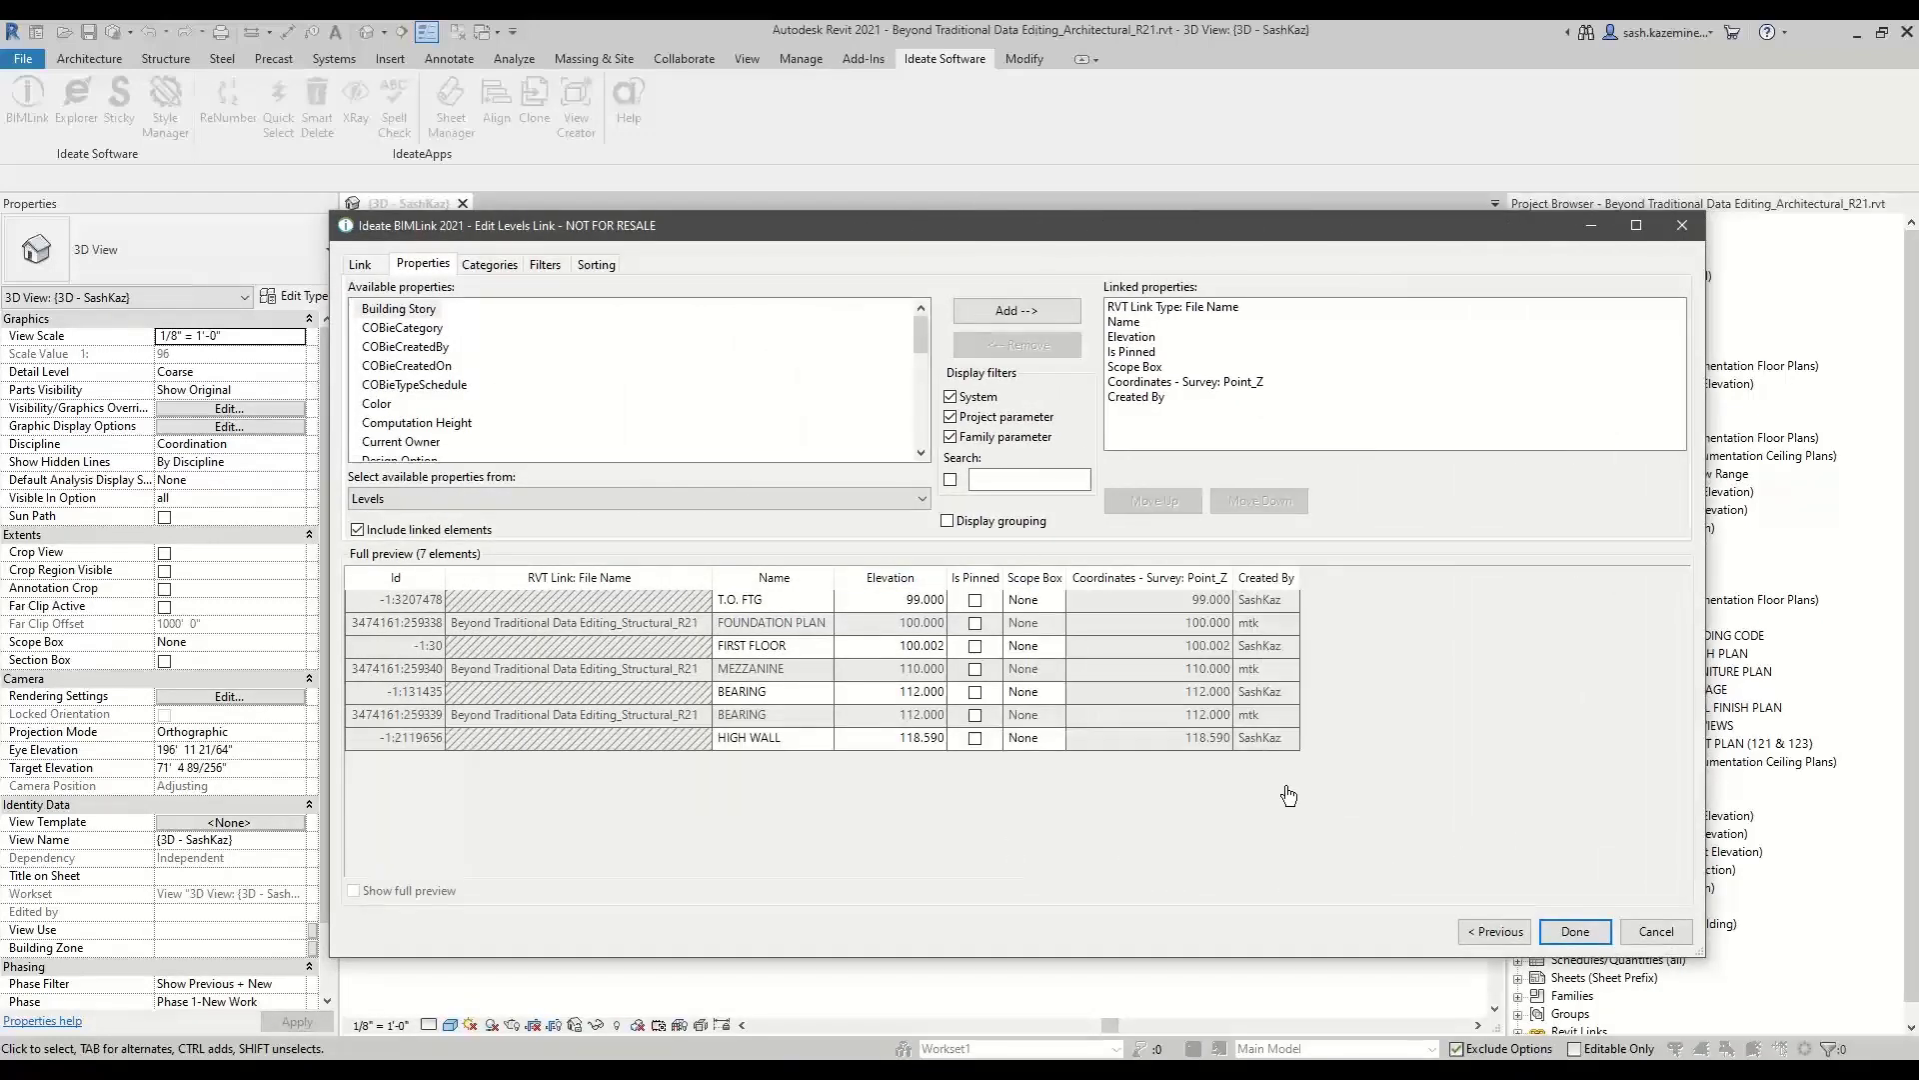
Examine the levels preview, comparing elevations and Survey Point_Z values between the host file and the linked structural file.
left_click_drag(885, 232, 889, 177)
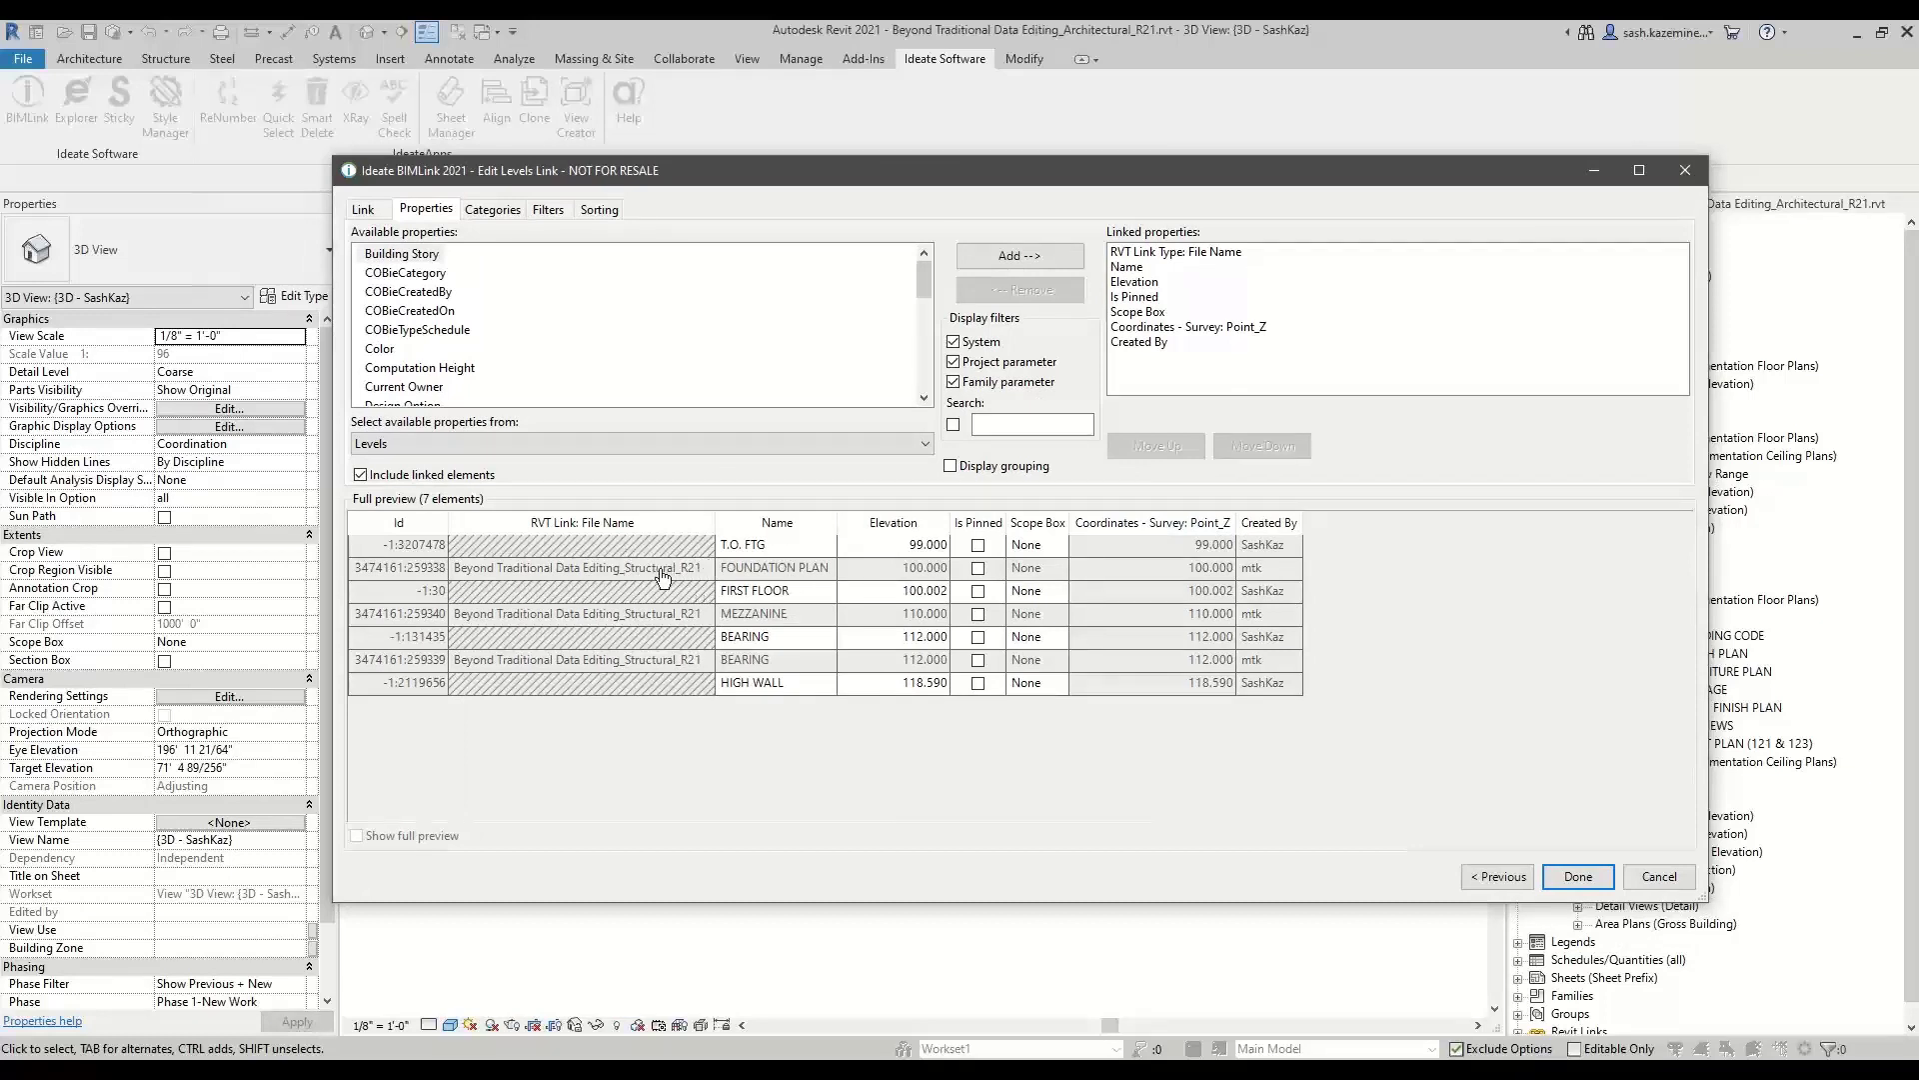
key("ctrl")
mouse_move(340, 549)
left_mouse_down()
mouse_move(700, 582)
mouse_move(1359, 592)
left_mouse_up()
key("Escape")
mouse_move(347, 535)
left_mouse_down()
mouse_move(669, 576)
mouse_move(1335, 562)
left_mouse_up()
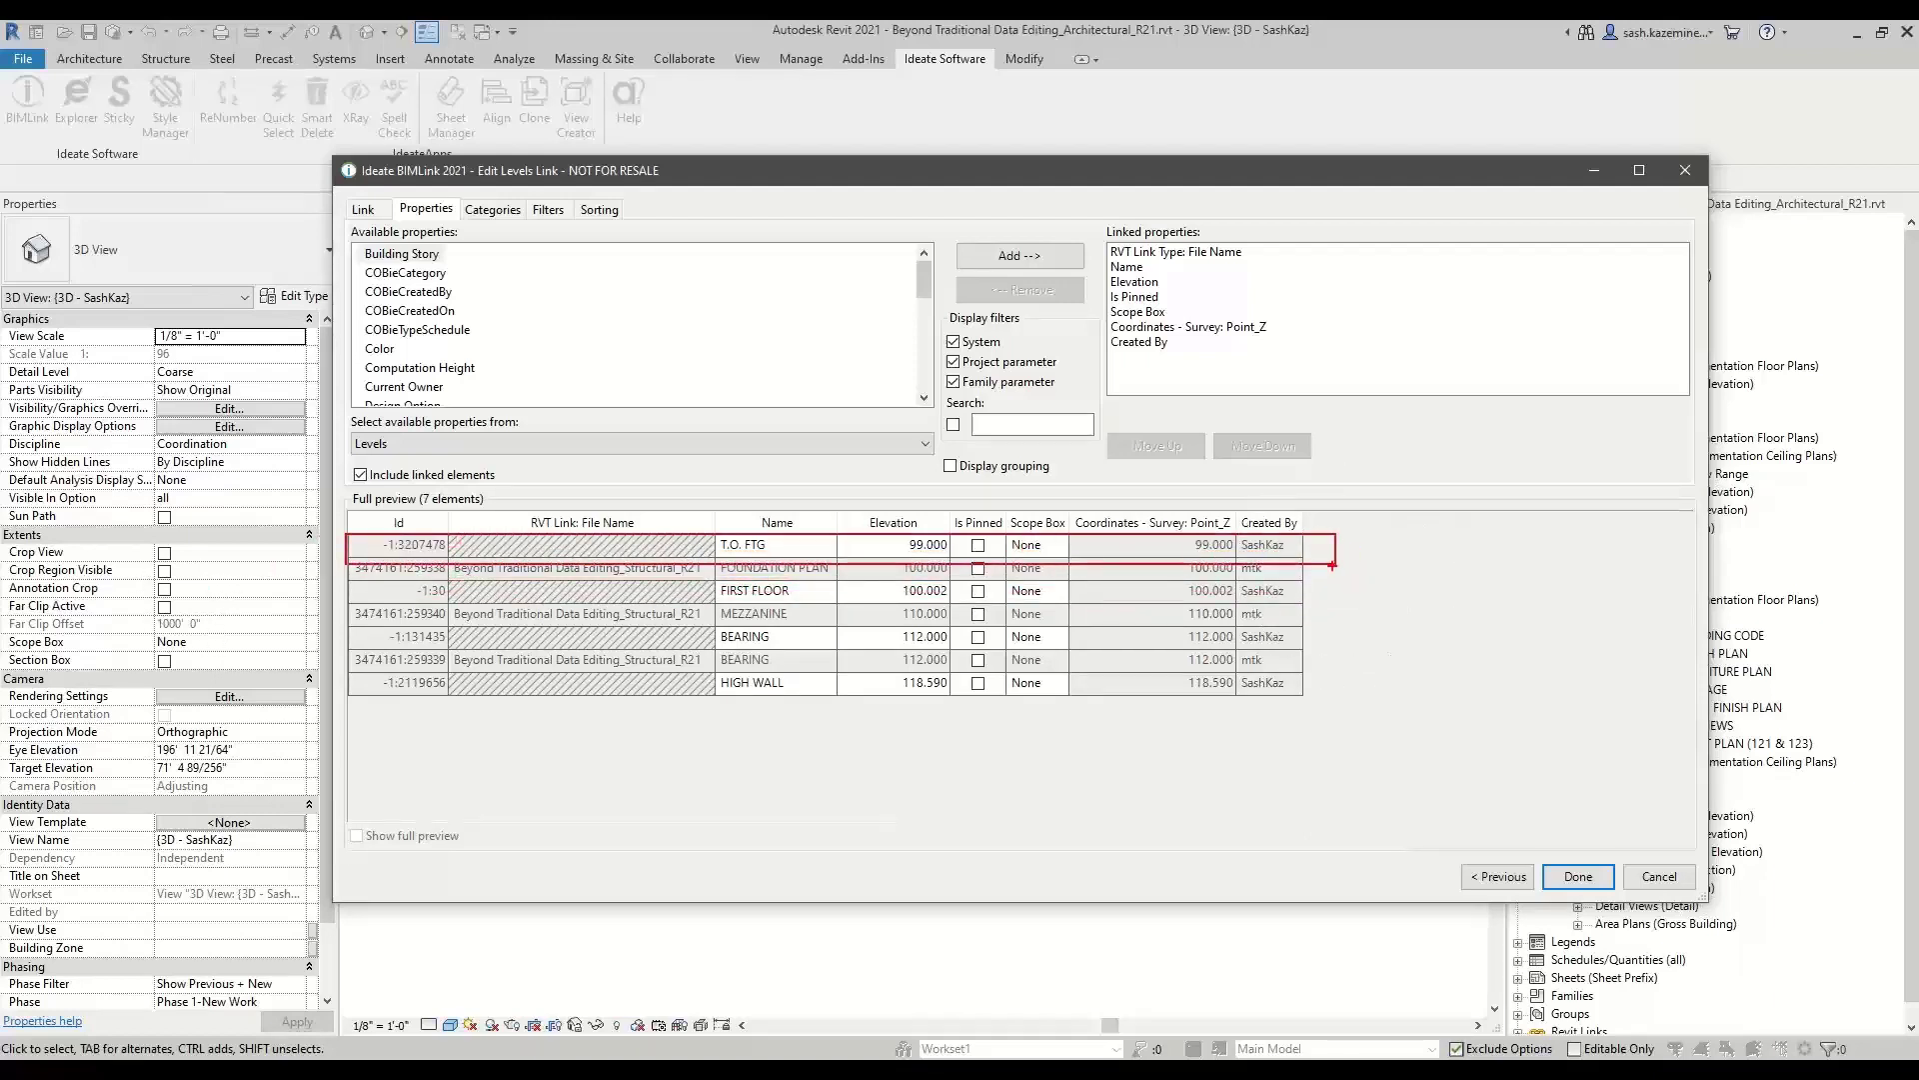
key("Escape")
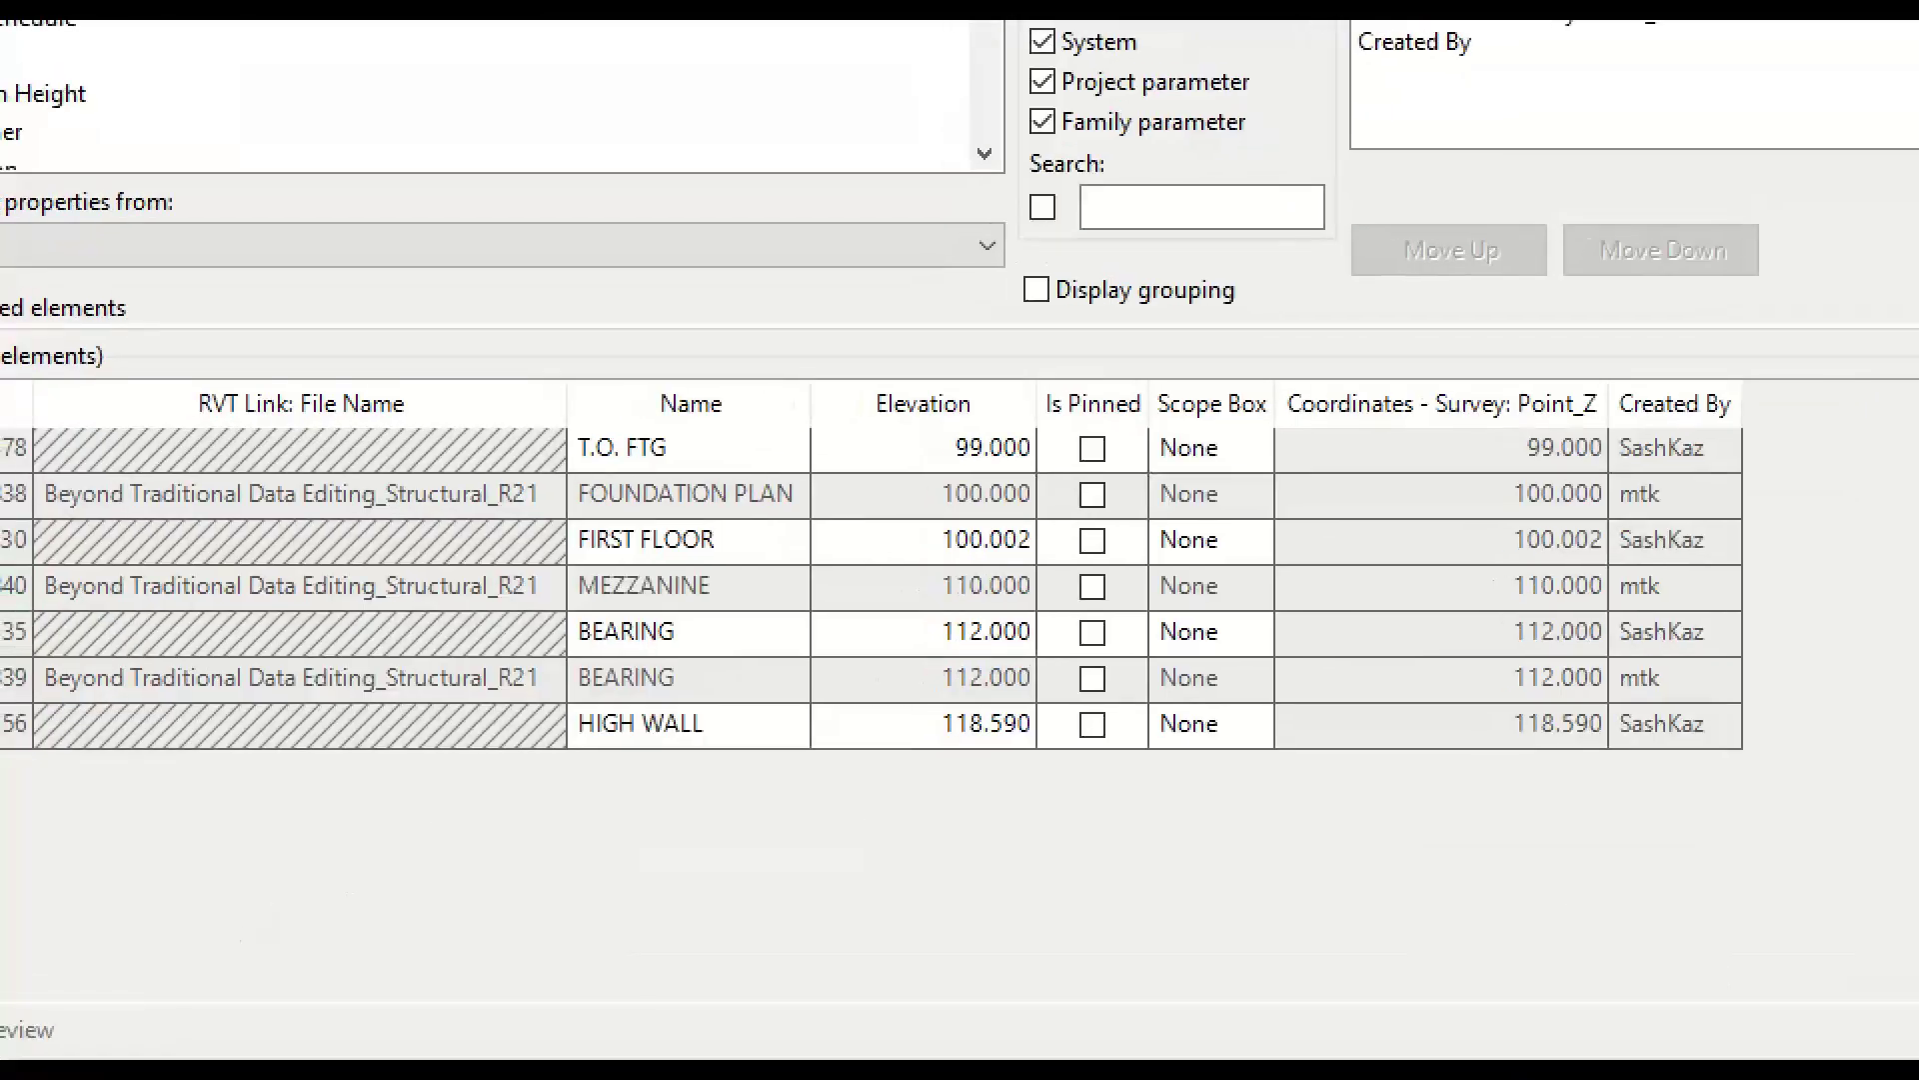
Compare the FOUNDATION PLAN and FIRST FLOOR elevations in the levels preview, discard the new link and close BIMLink.
left_click_drag(611, 465, 1105, 567)
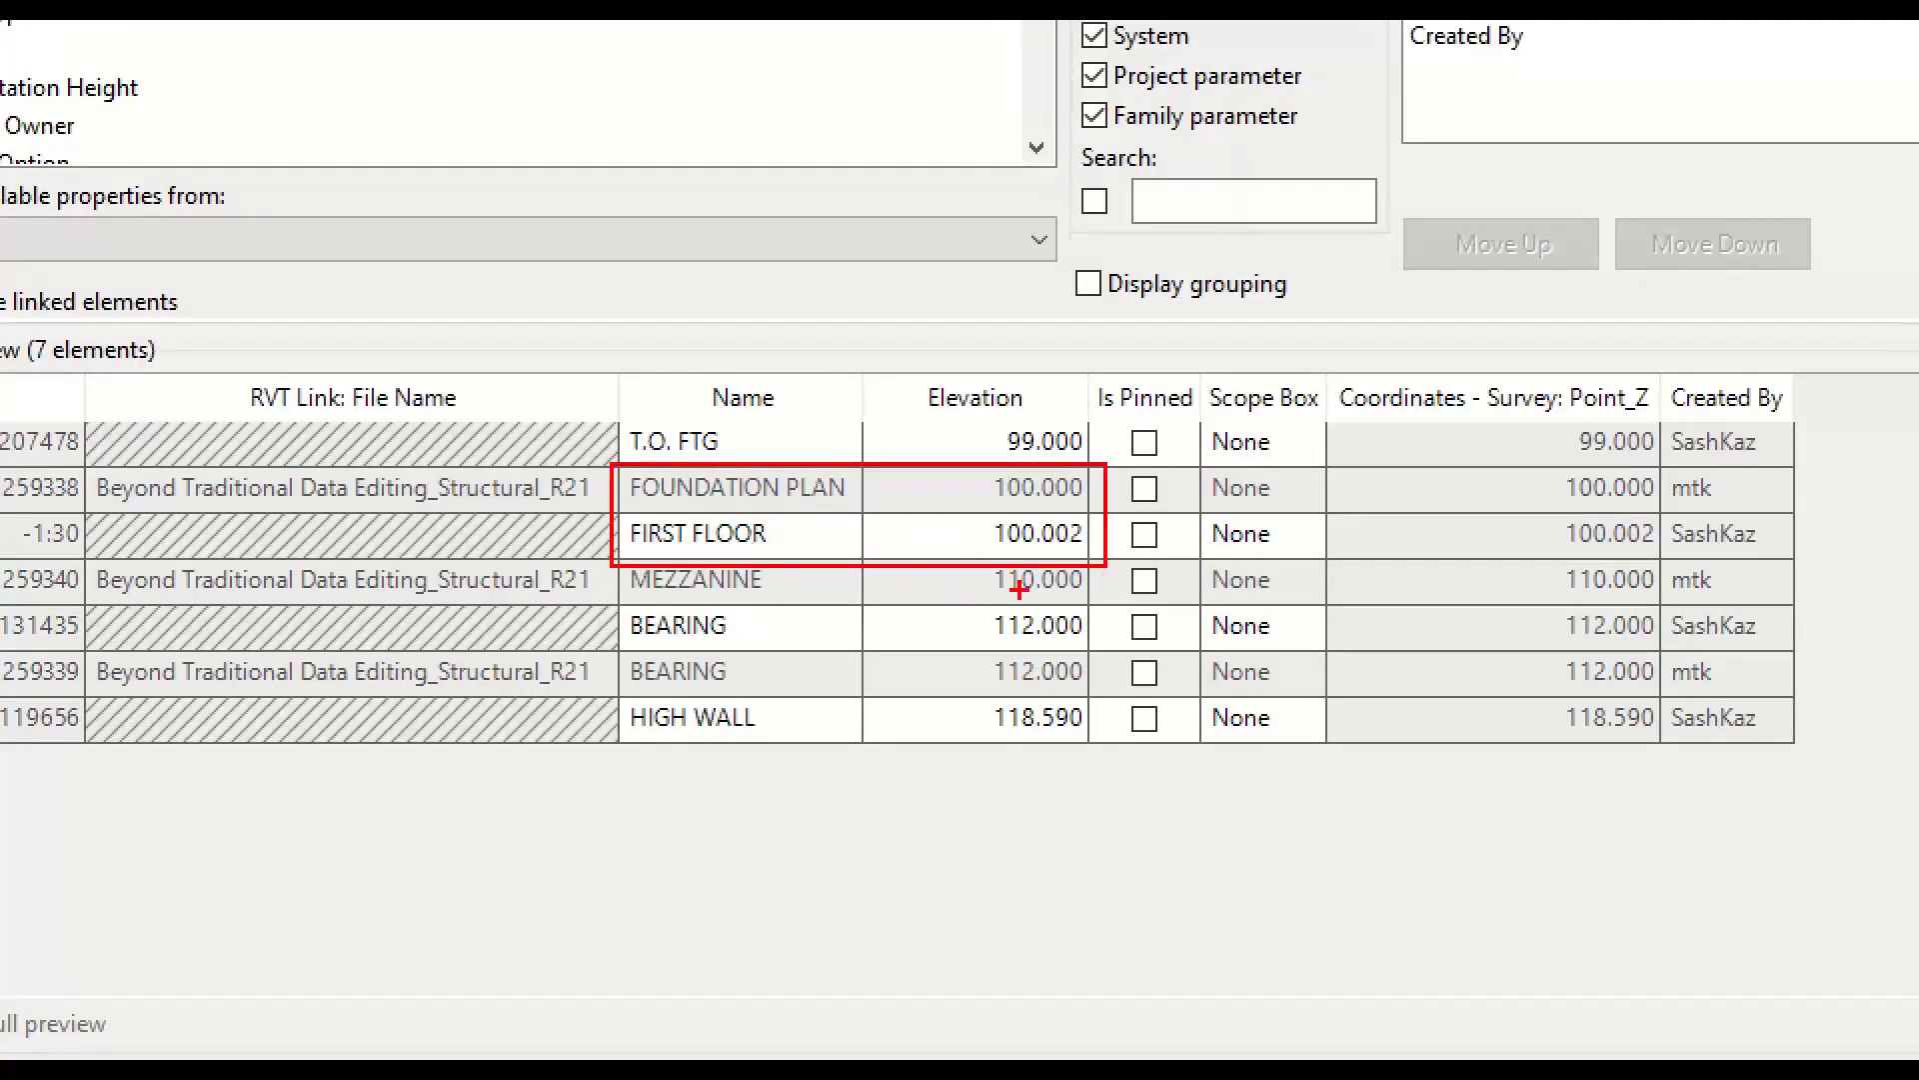
mouse_move(993, 514)
left_mouse_down()
mouse_move(1098, 532)
mouse_move(998, 513)
left_mouse_up()
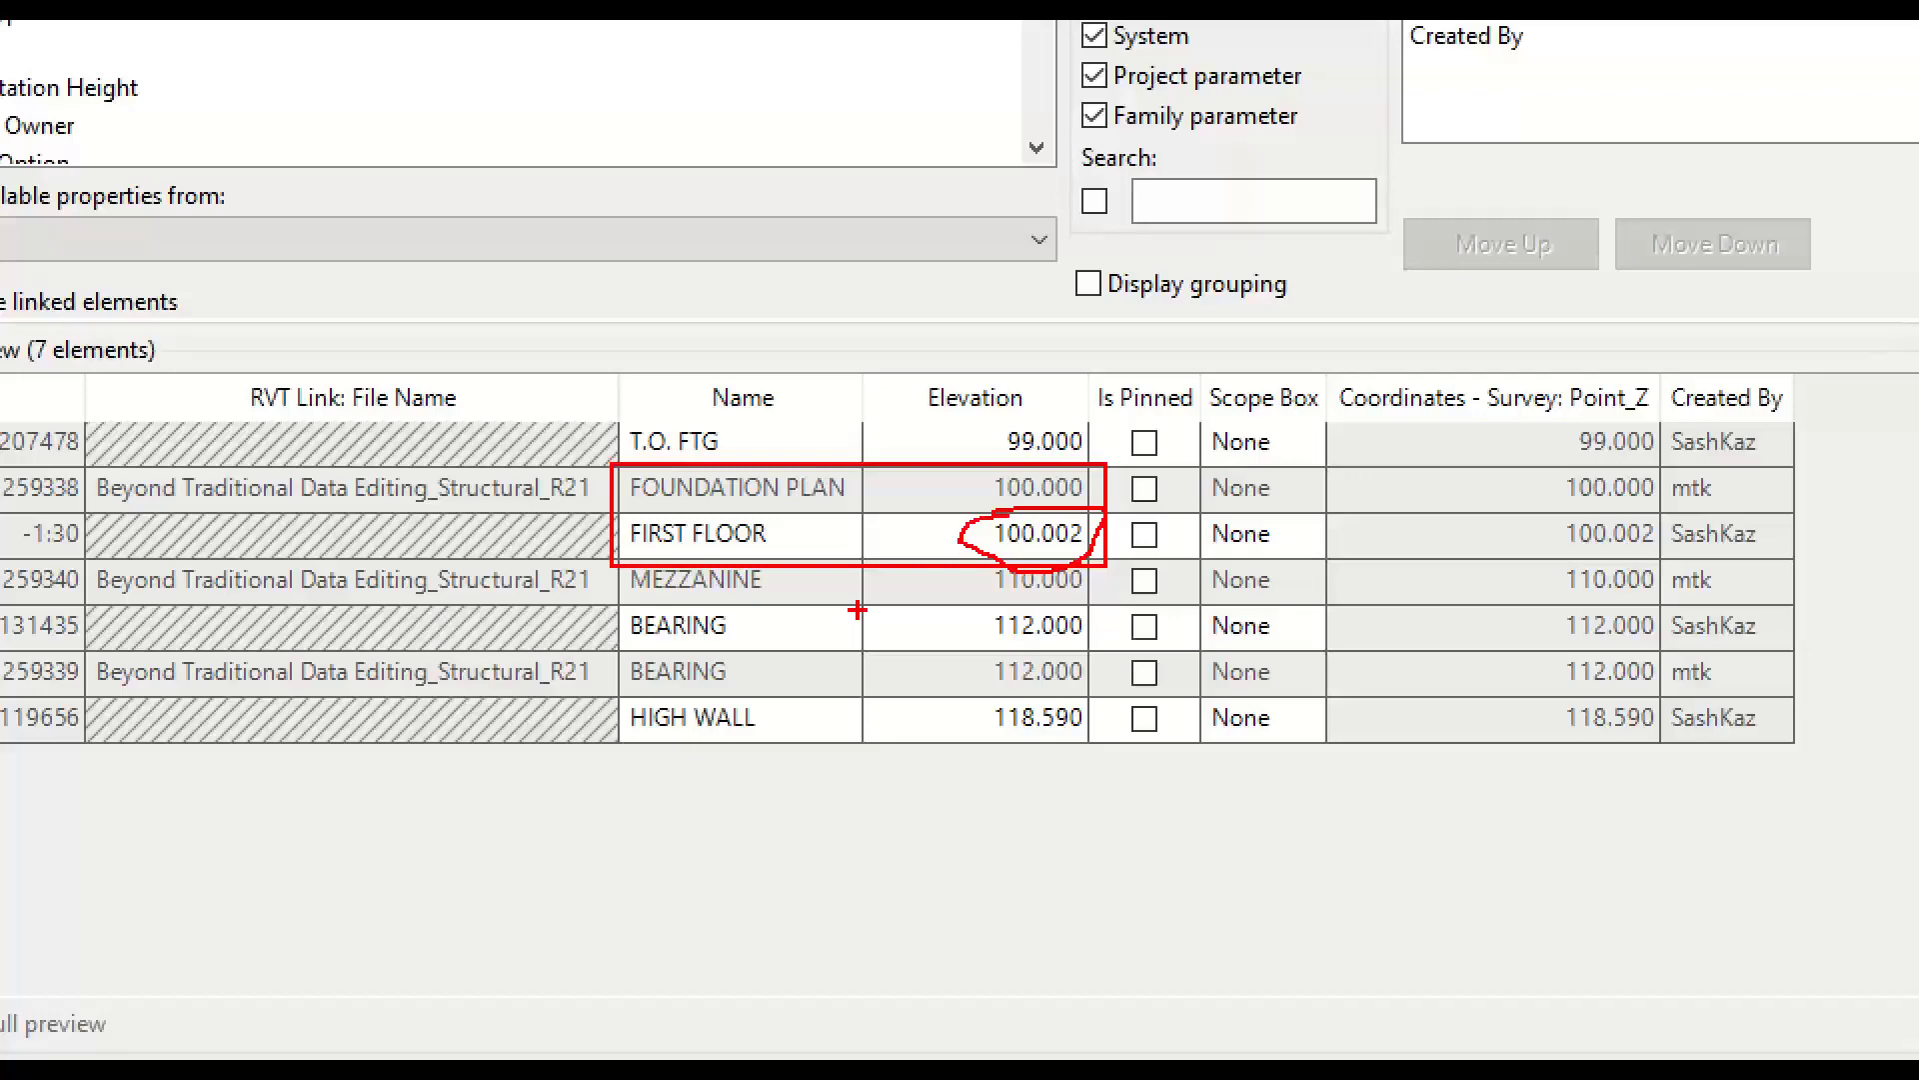
key("Escape")
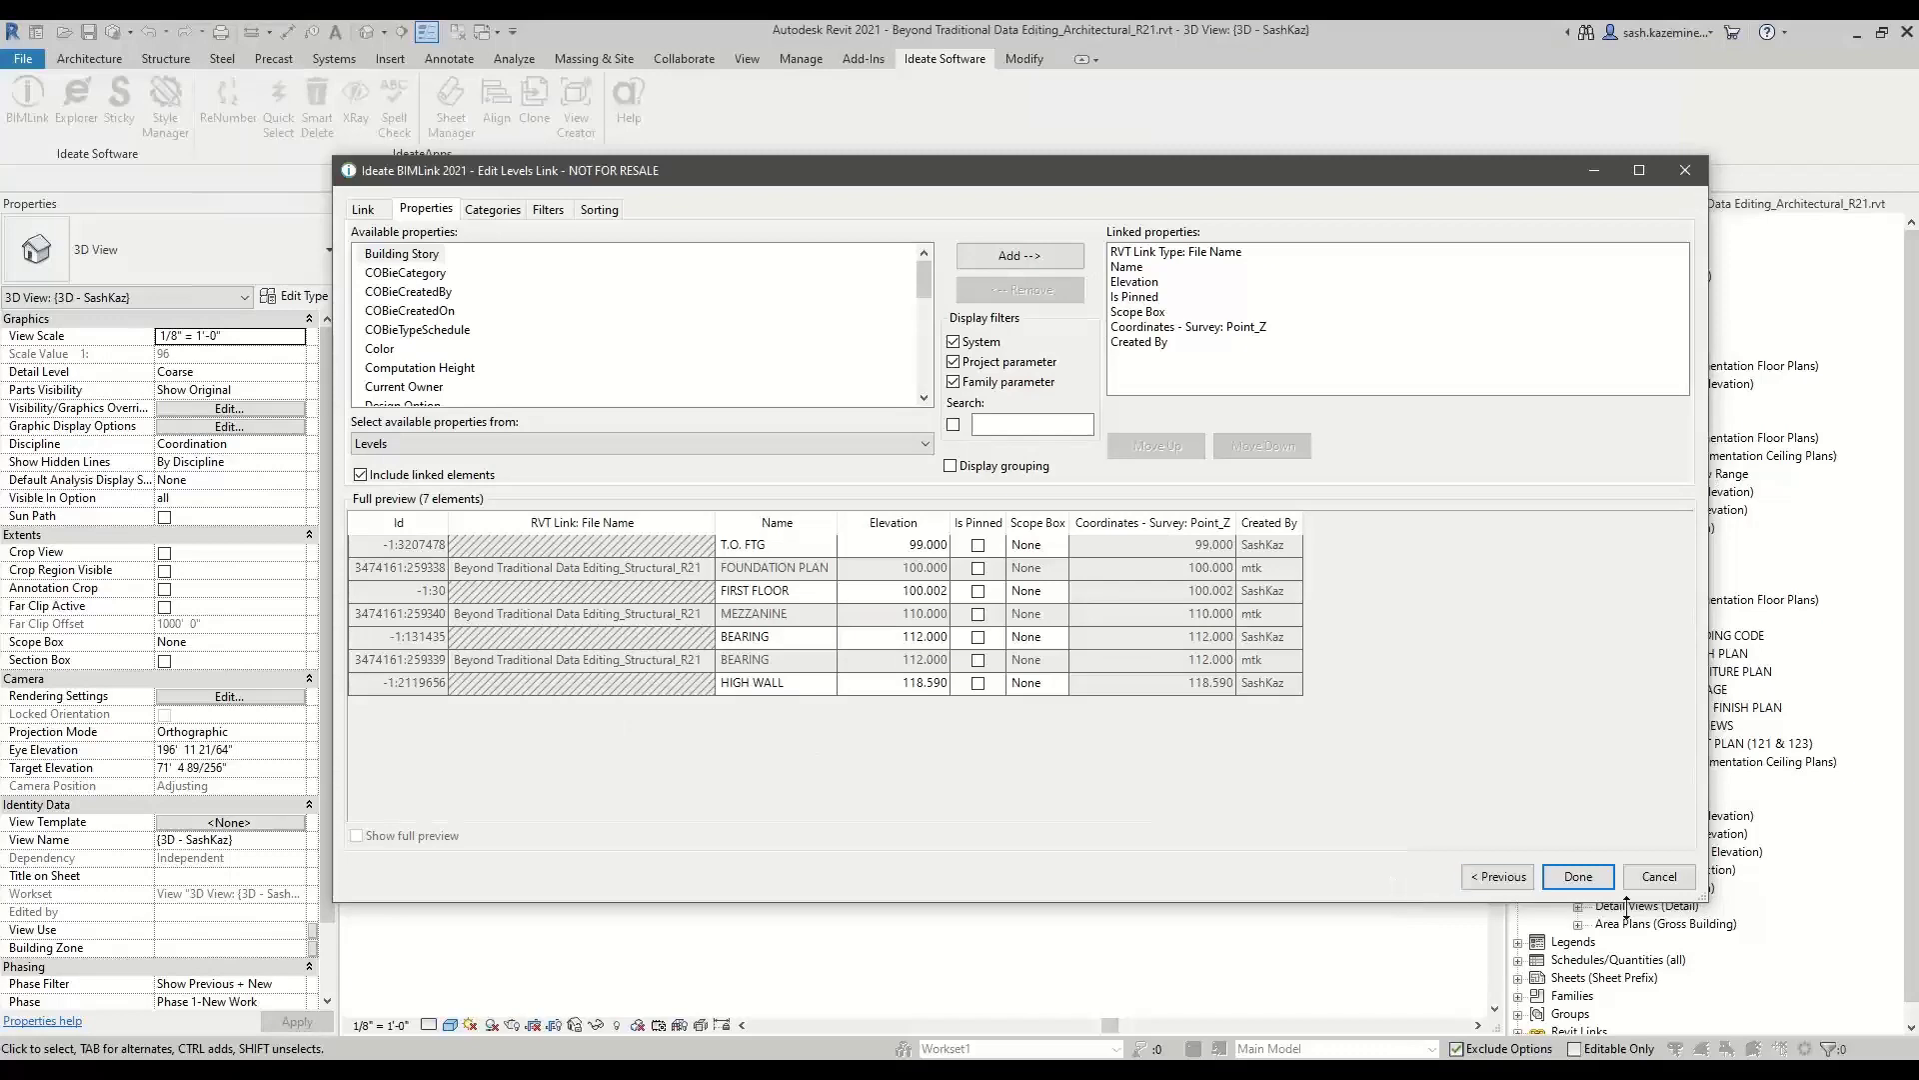
left_click(1660, 880)
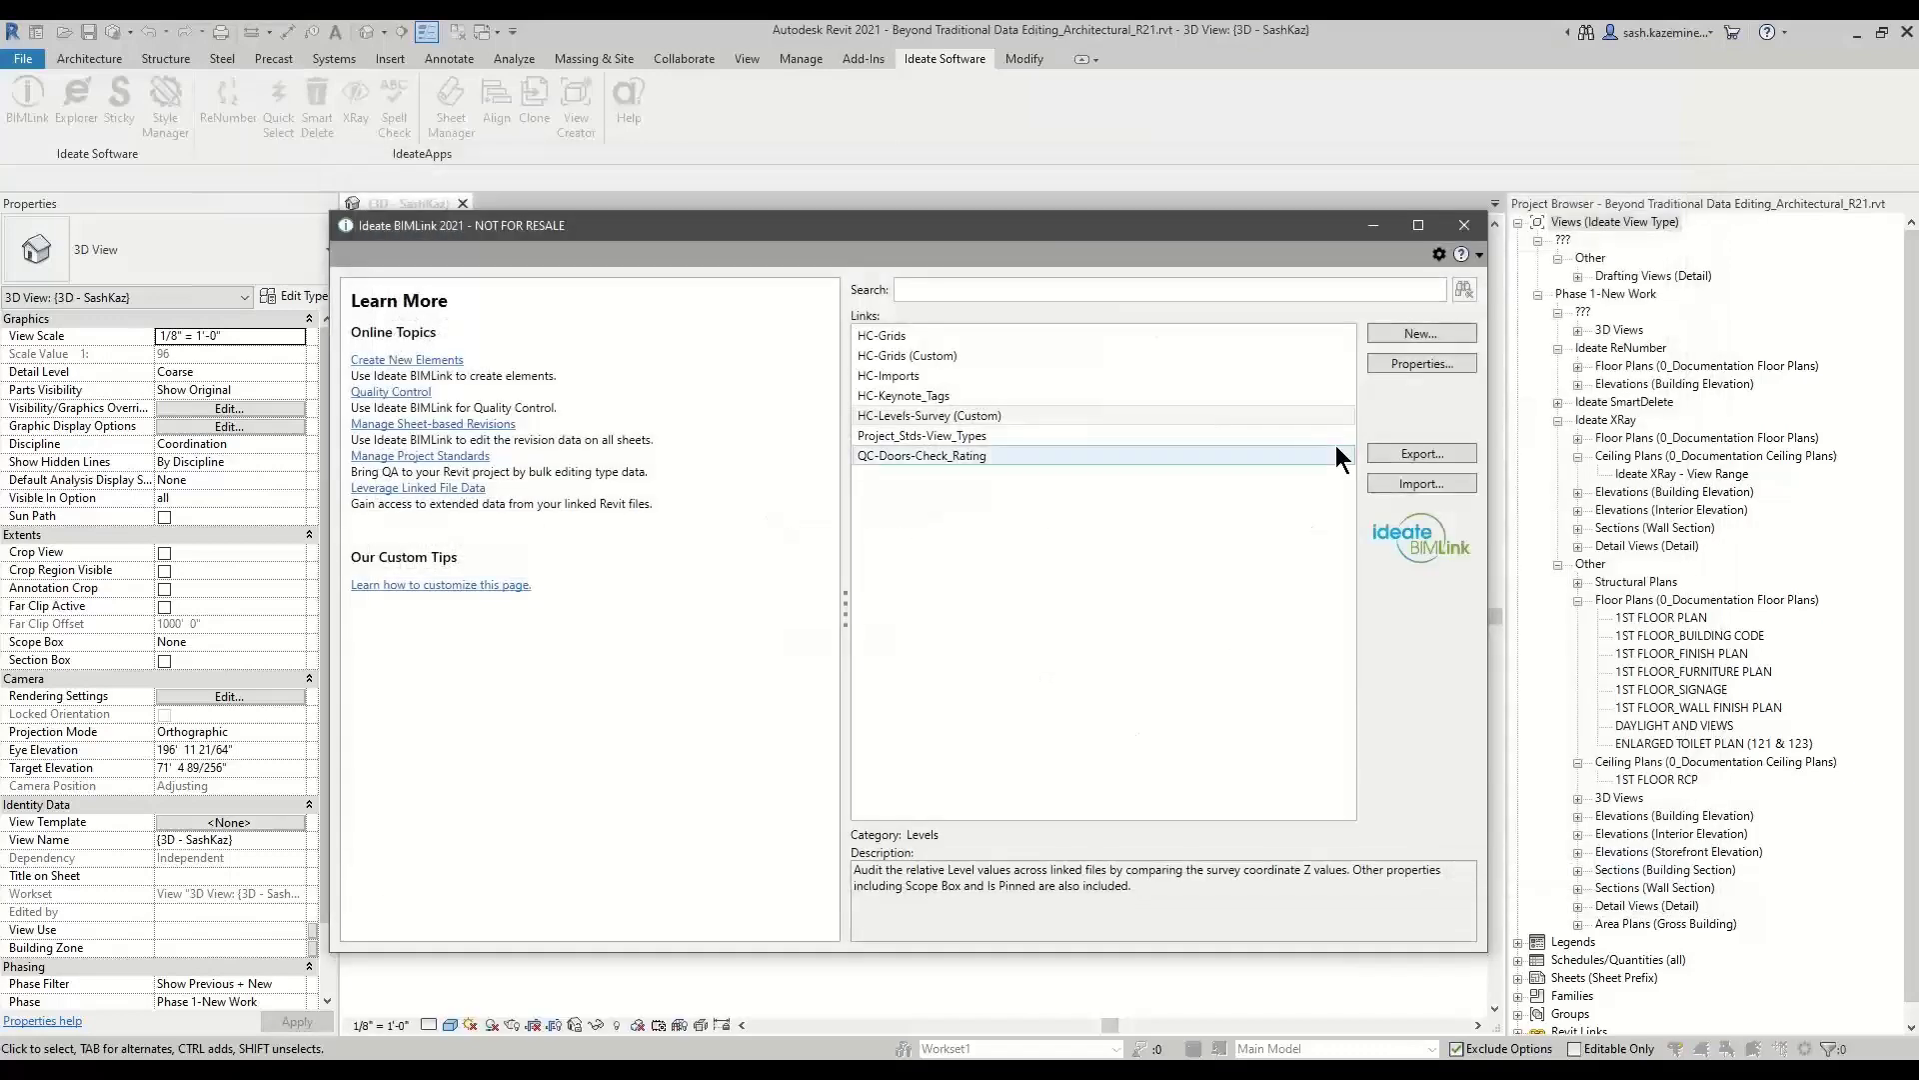
left_click(1471, 218)
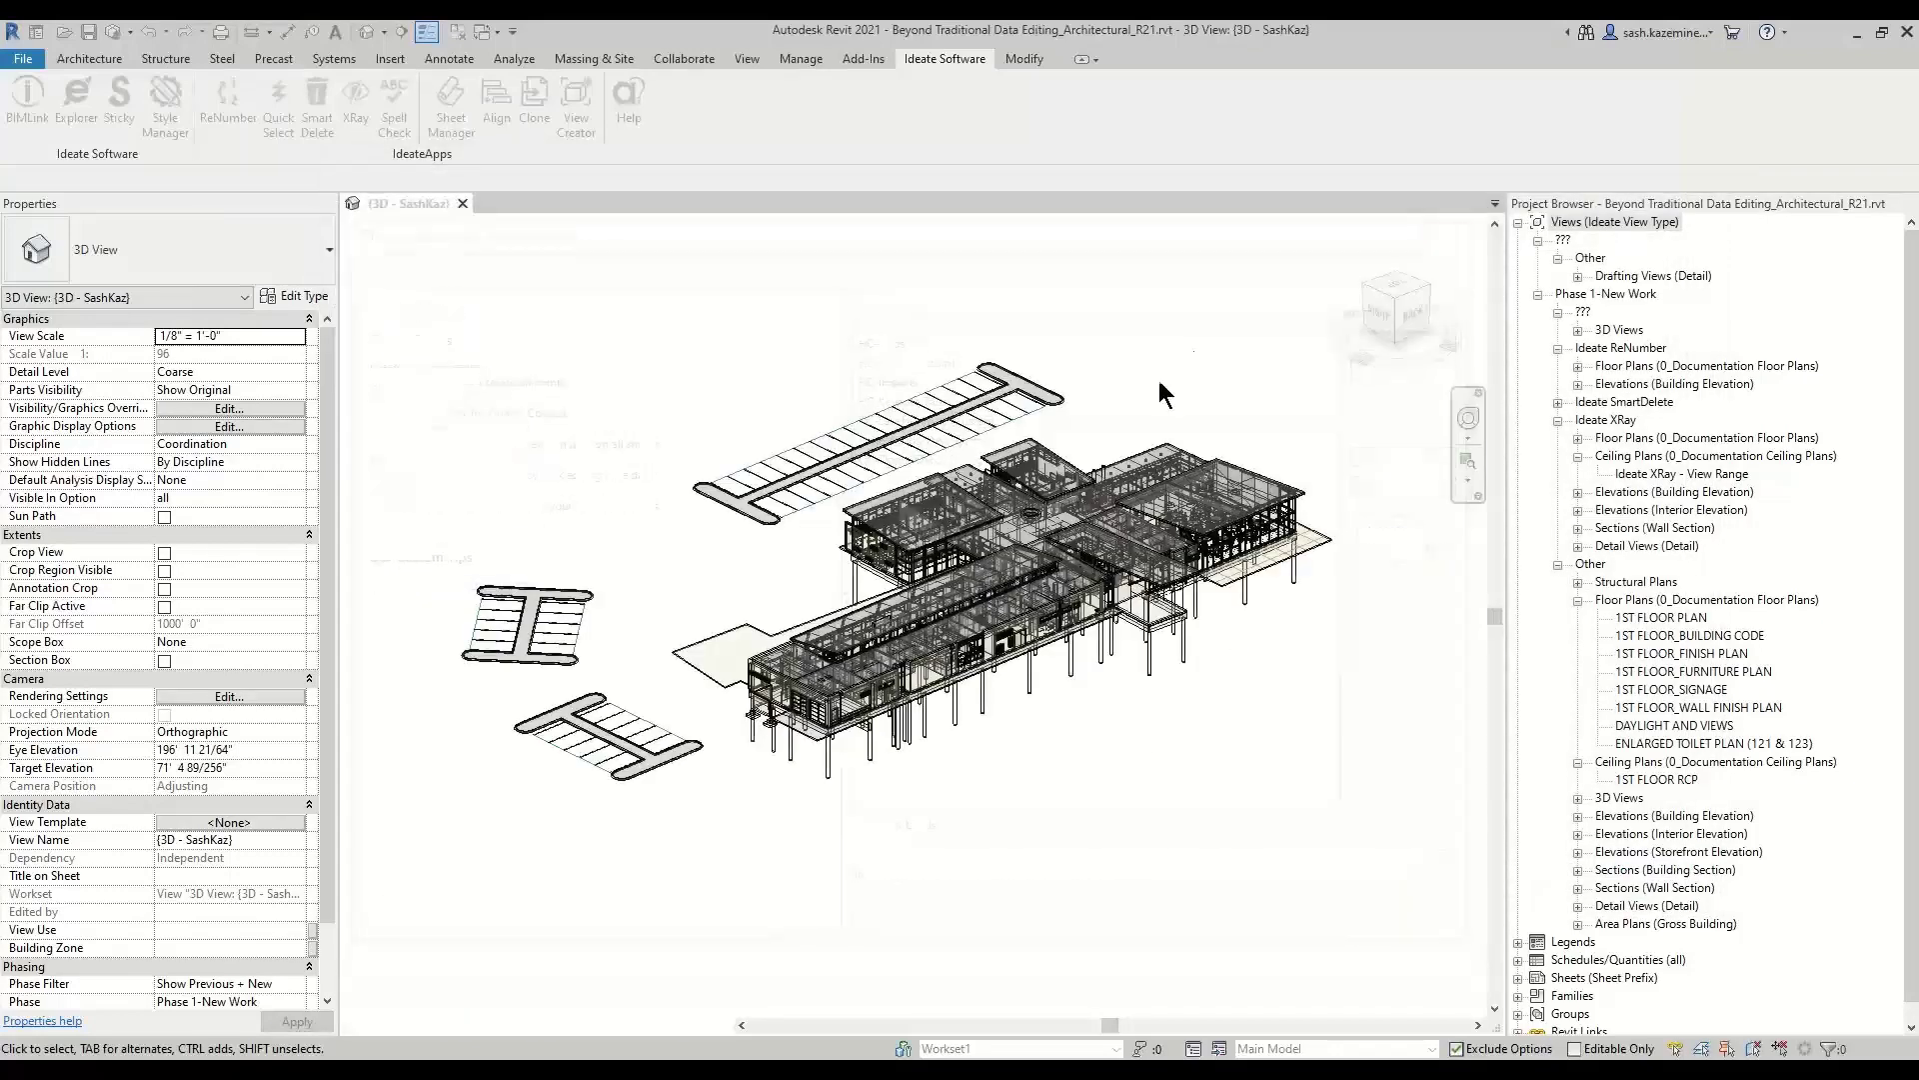
Open the 1ST FLOOR PLAN view and, from its section marker 4/A-301, open the referenced building section.
left_click(1660, 618)
double_click(1661, 618)
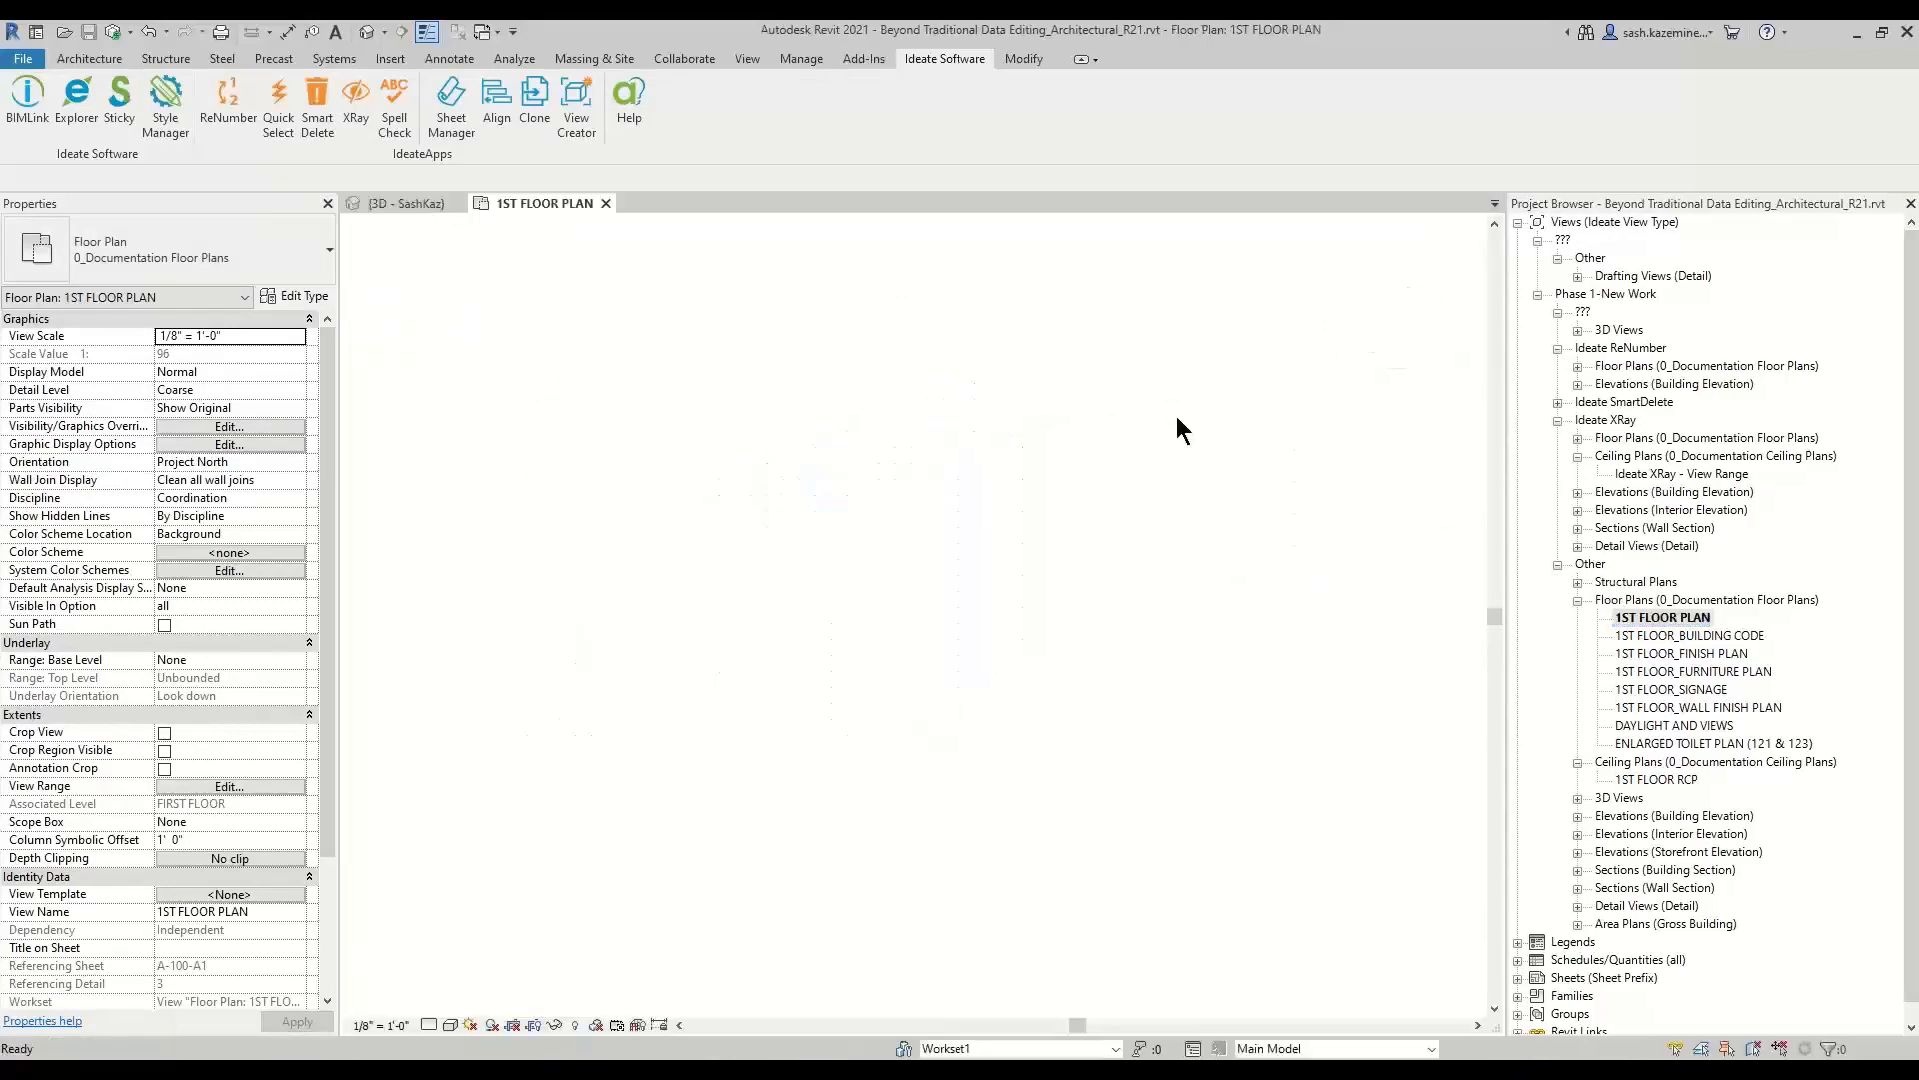
scroll(1005, 528, "up", 5)
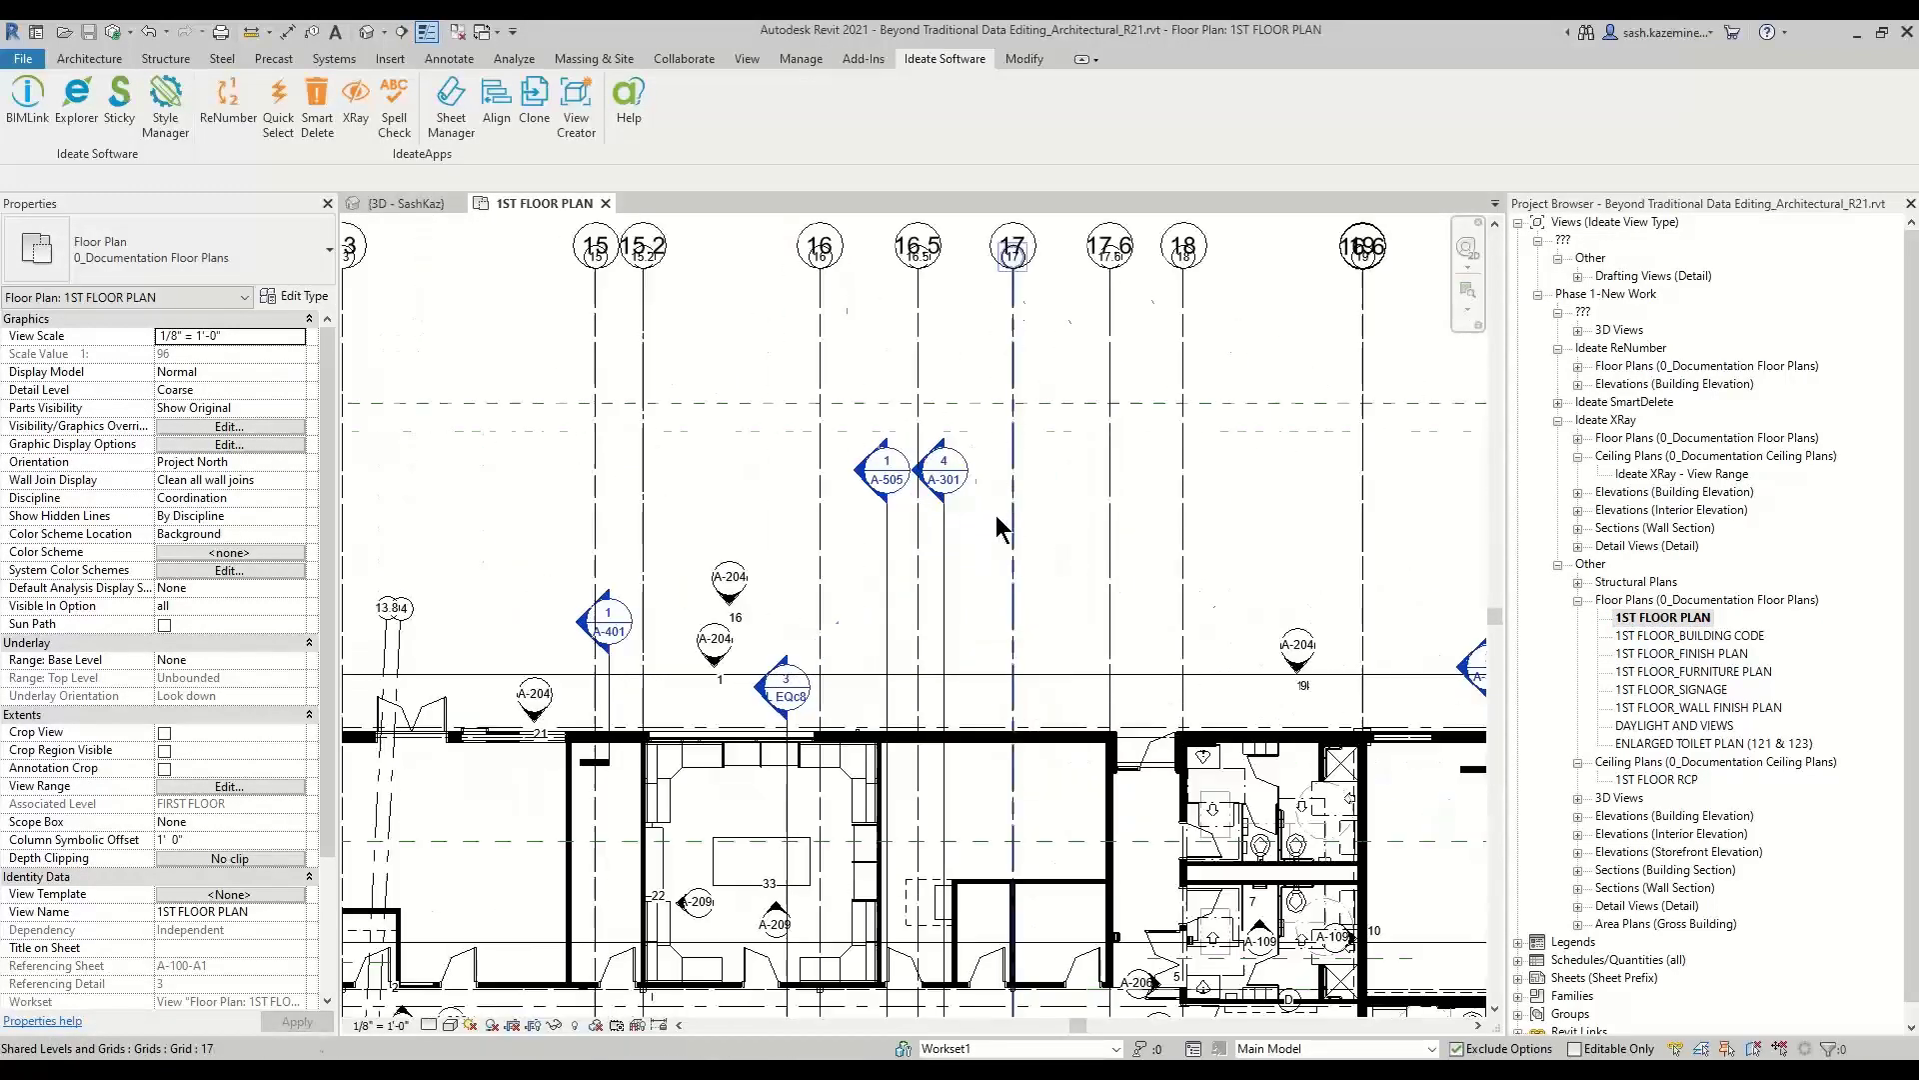
double_click(957, 483)
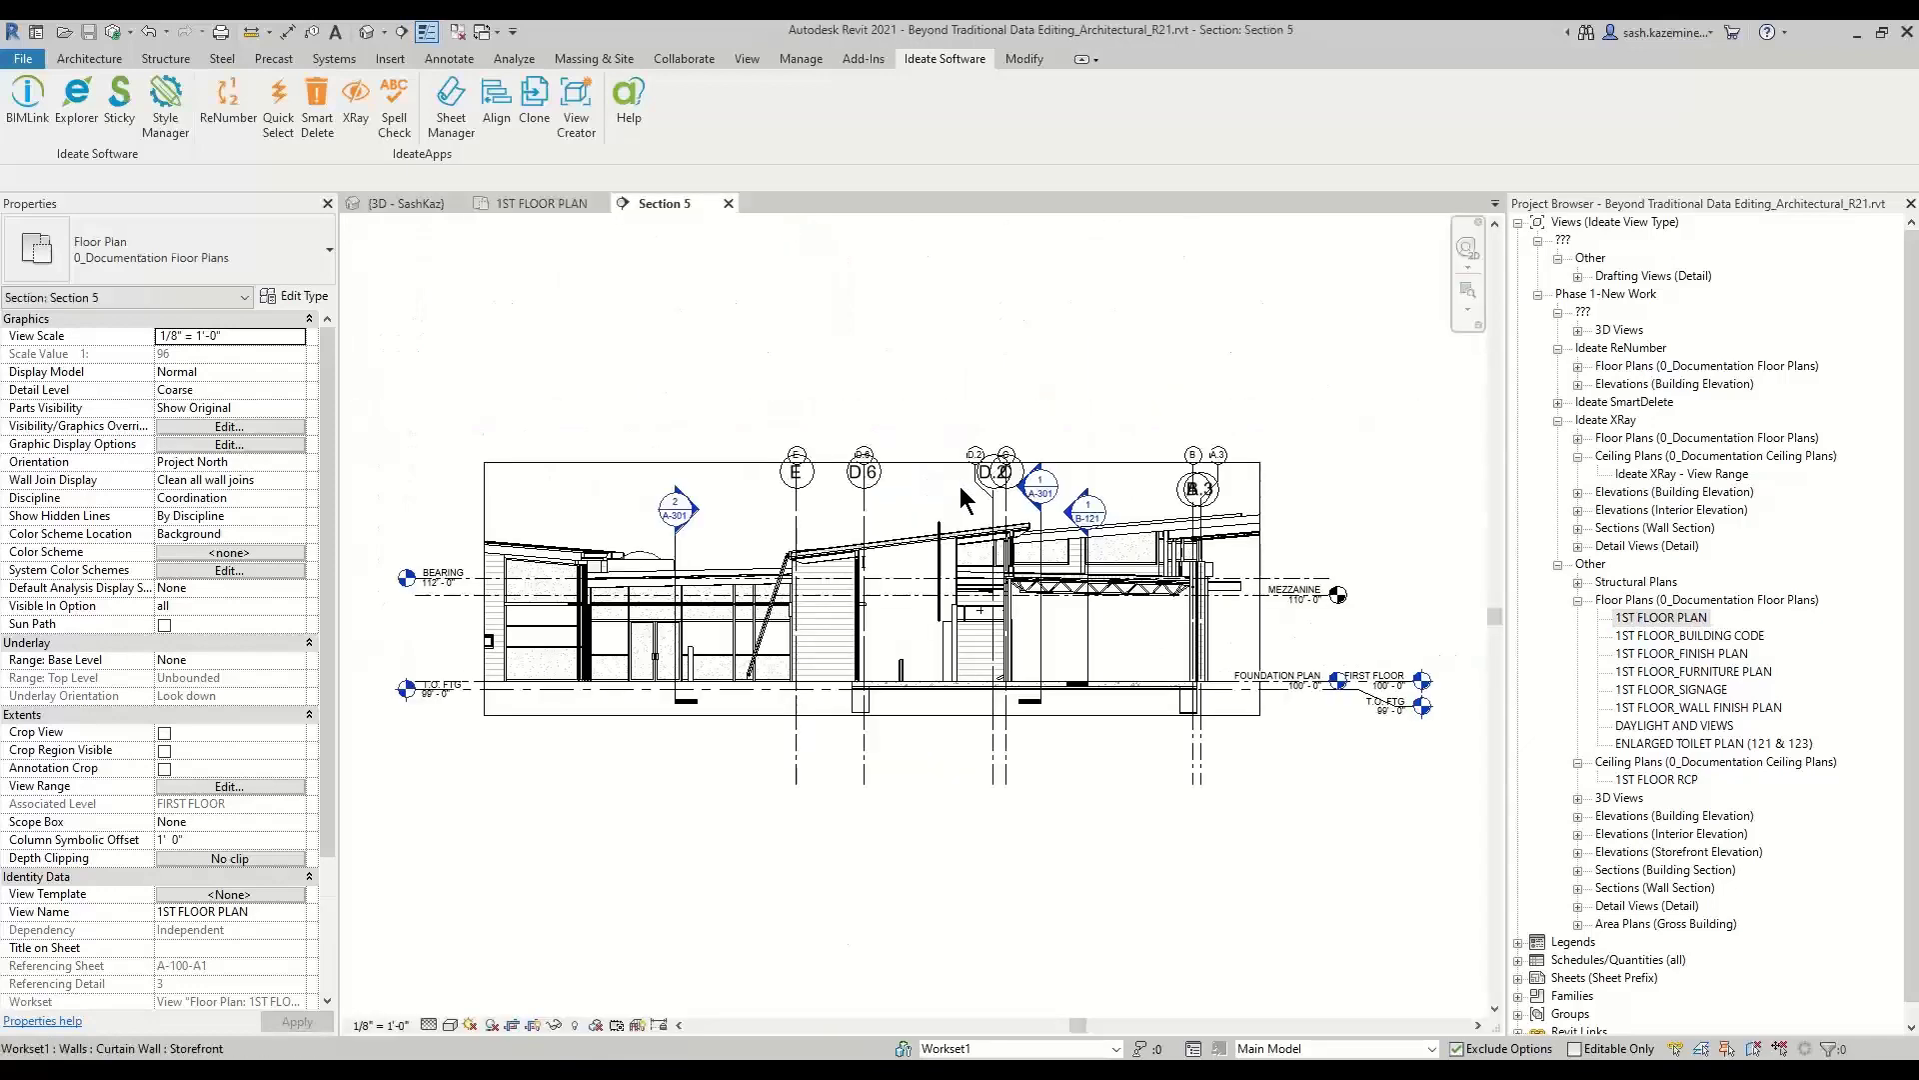
Inspect the FOUNDATION PLAN and FIRST FLOOR level heads in the section and check the FIRST FLOOR level's exact elevation property.
scroll(1351, 758, "up", 5)
scroll(1309, 758, "up", 3)
middle_click_drag(1150, 756, 1033, 742)
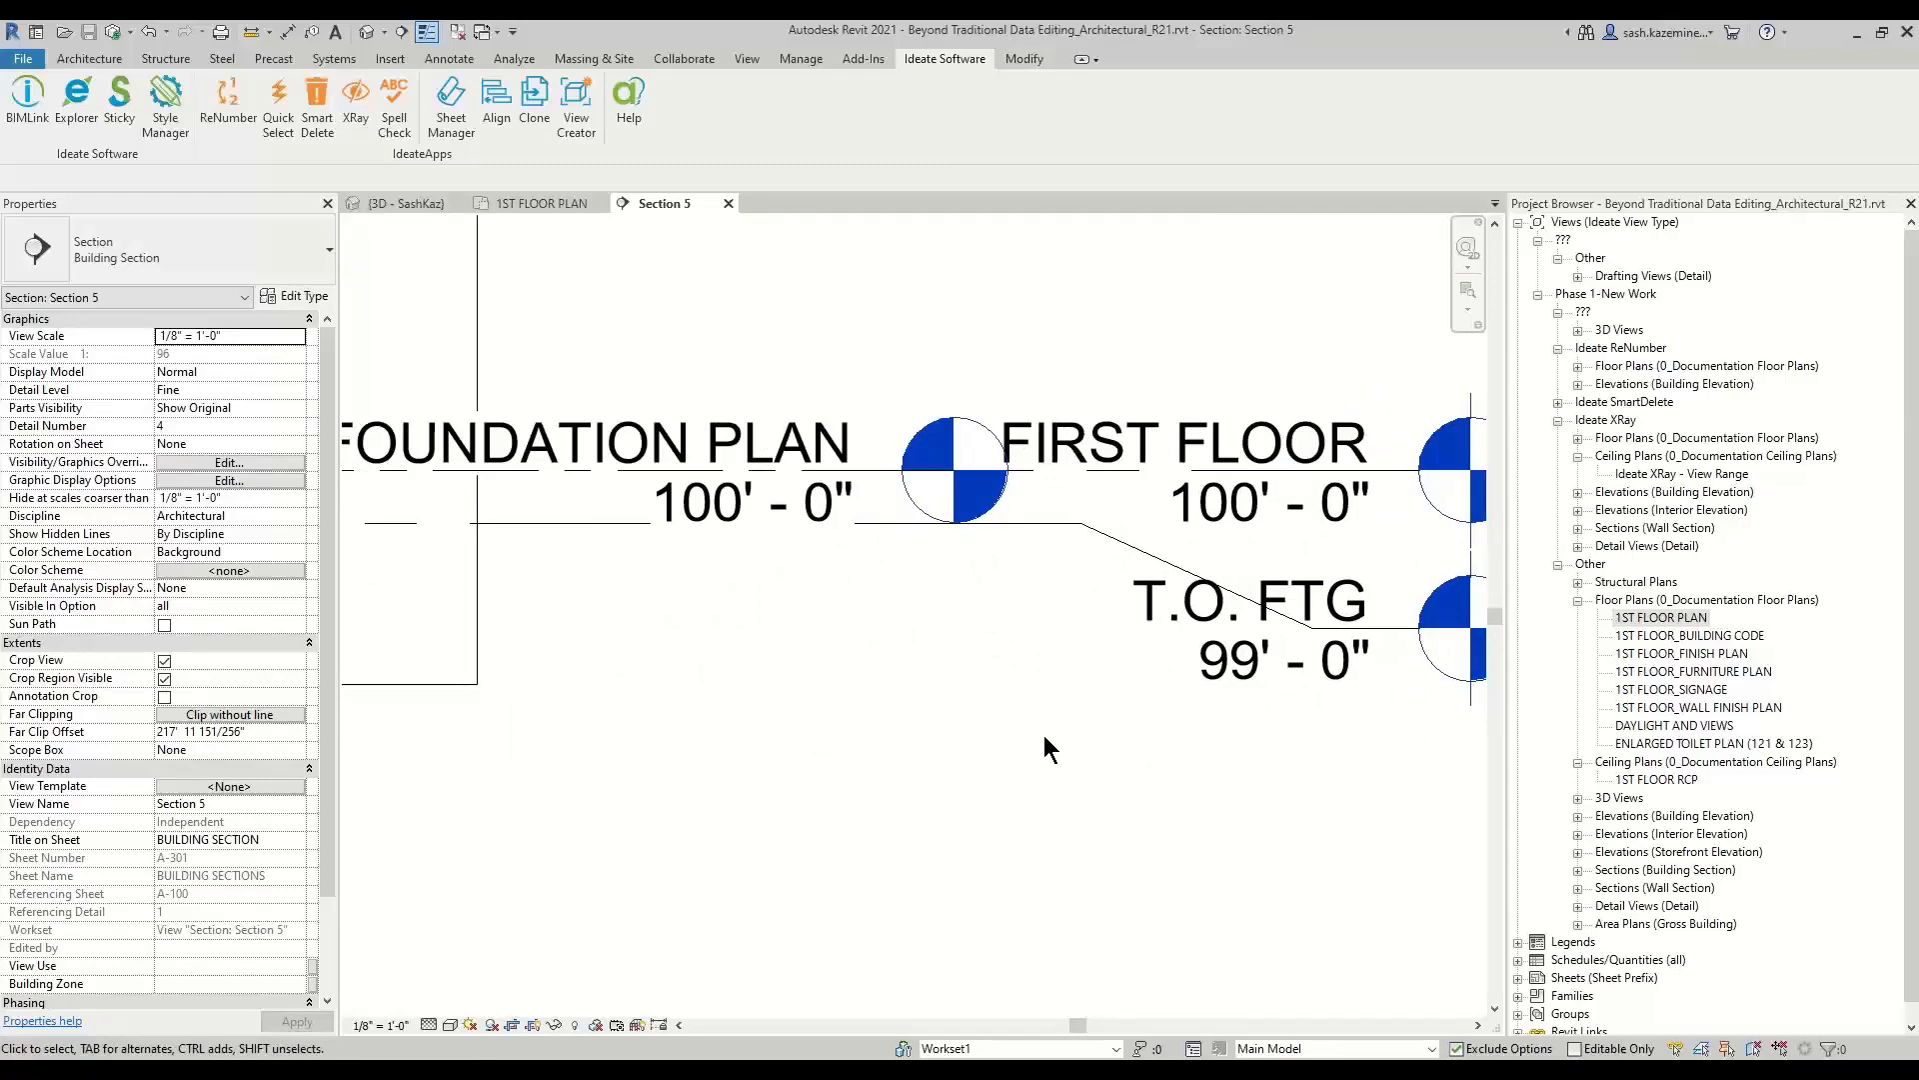
scroll(771, 620, "down", 3)
middle_click_drag(772, 620, 1094, 475)
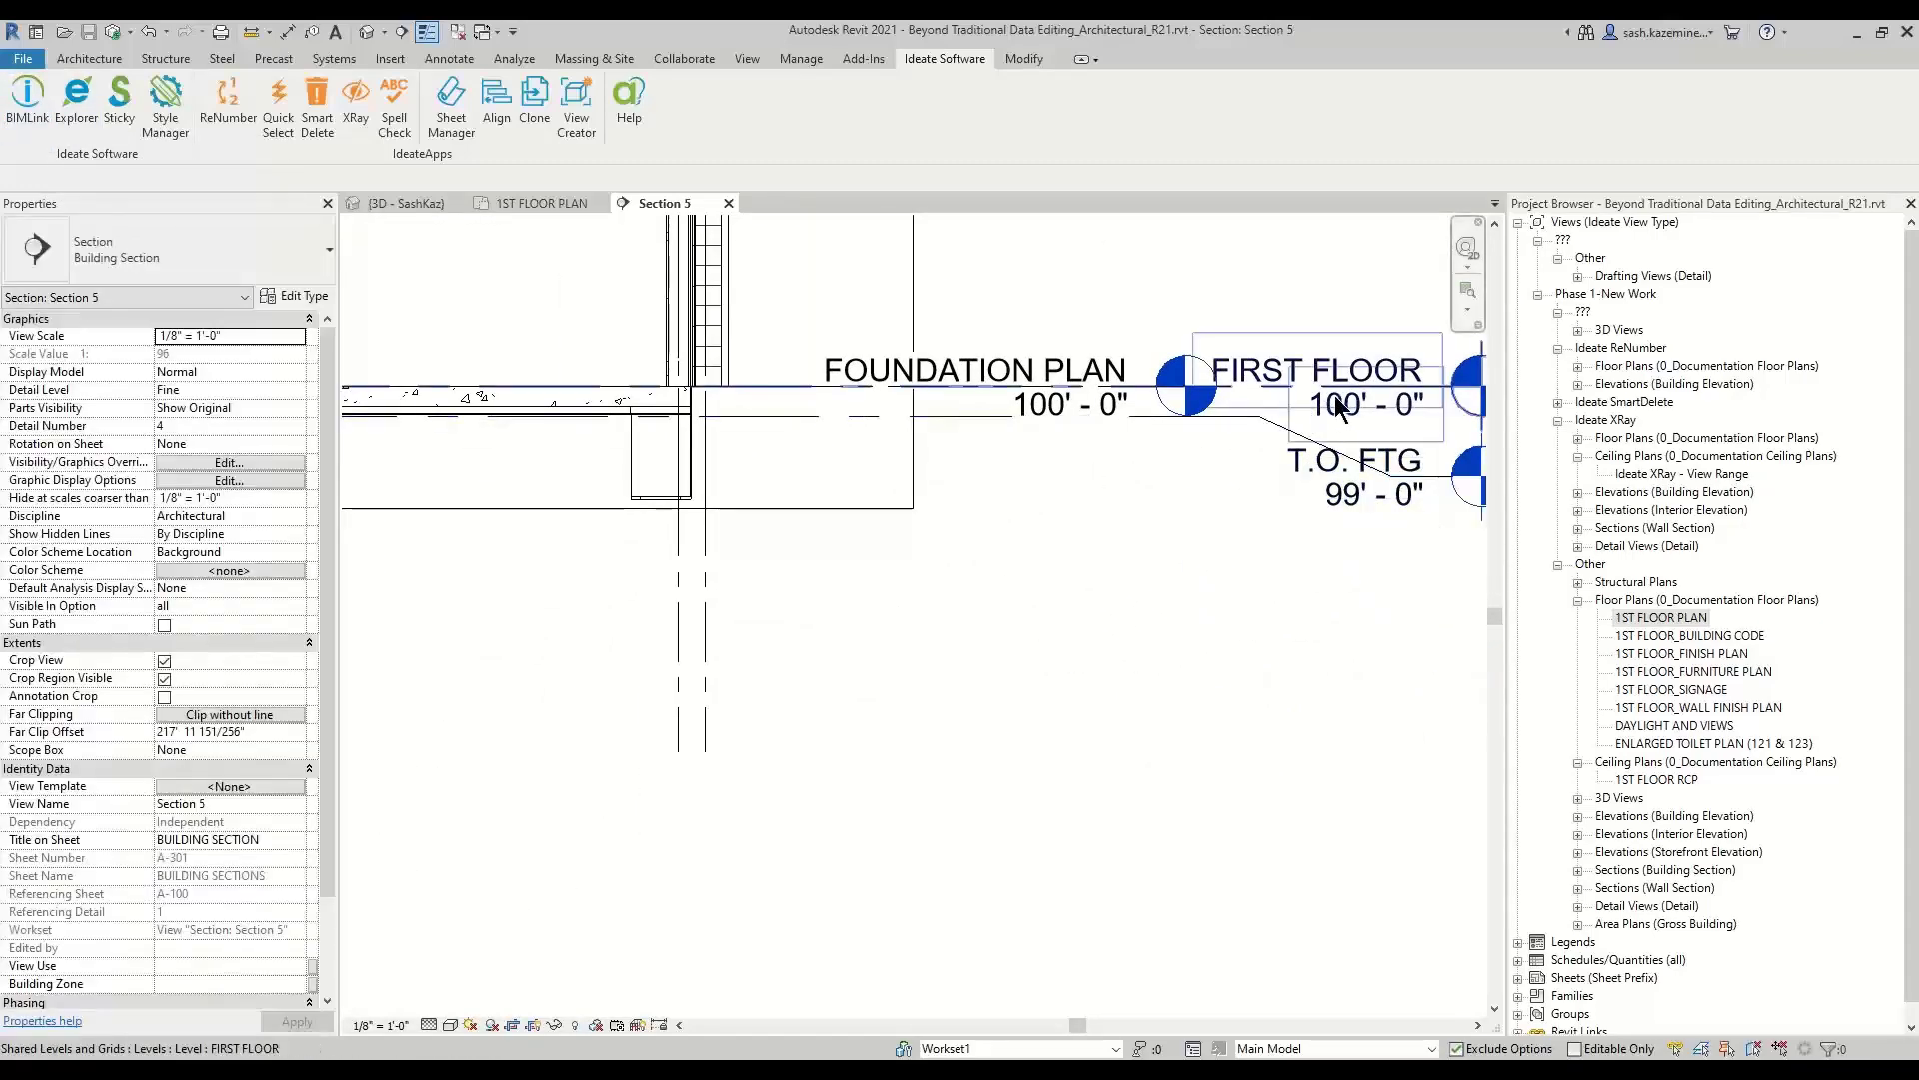
left_click(1299, 381)
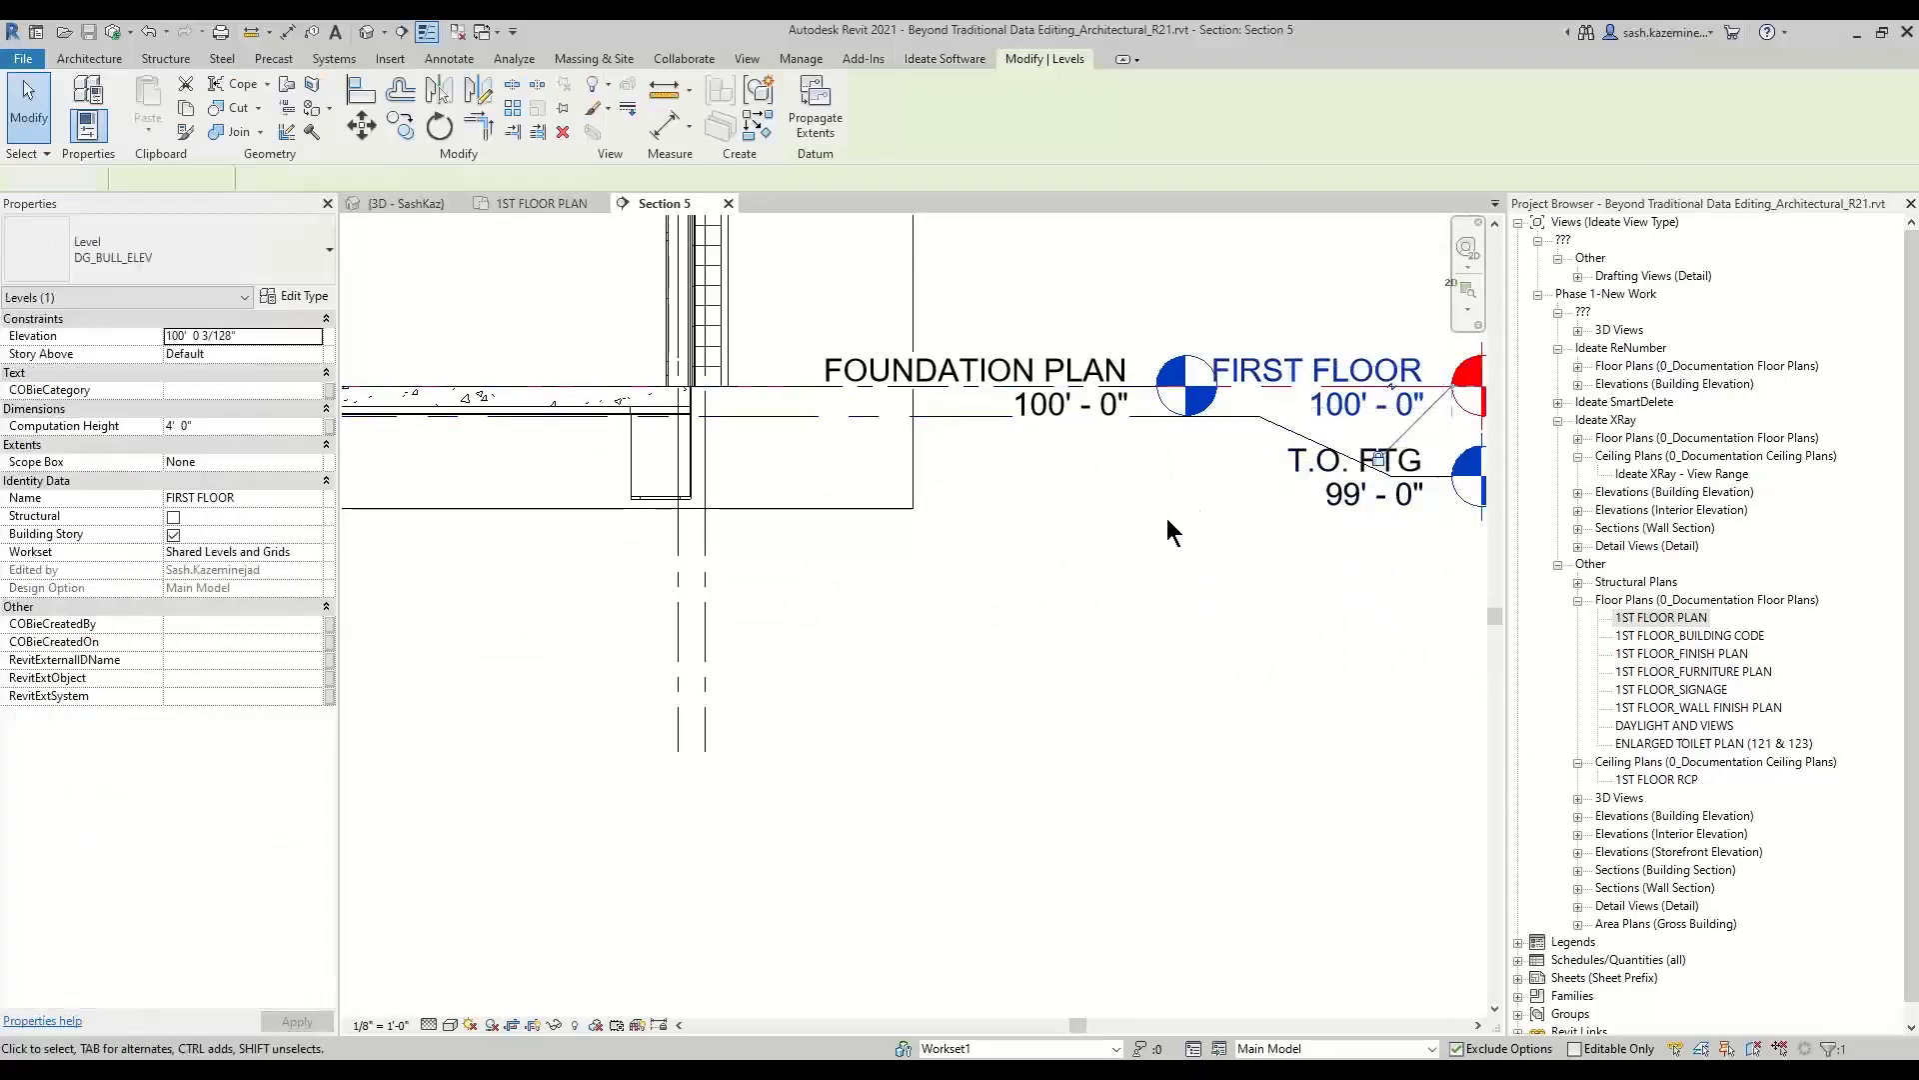
left_click(1167, 518)
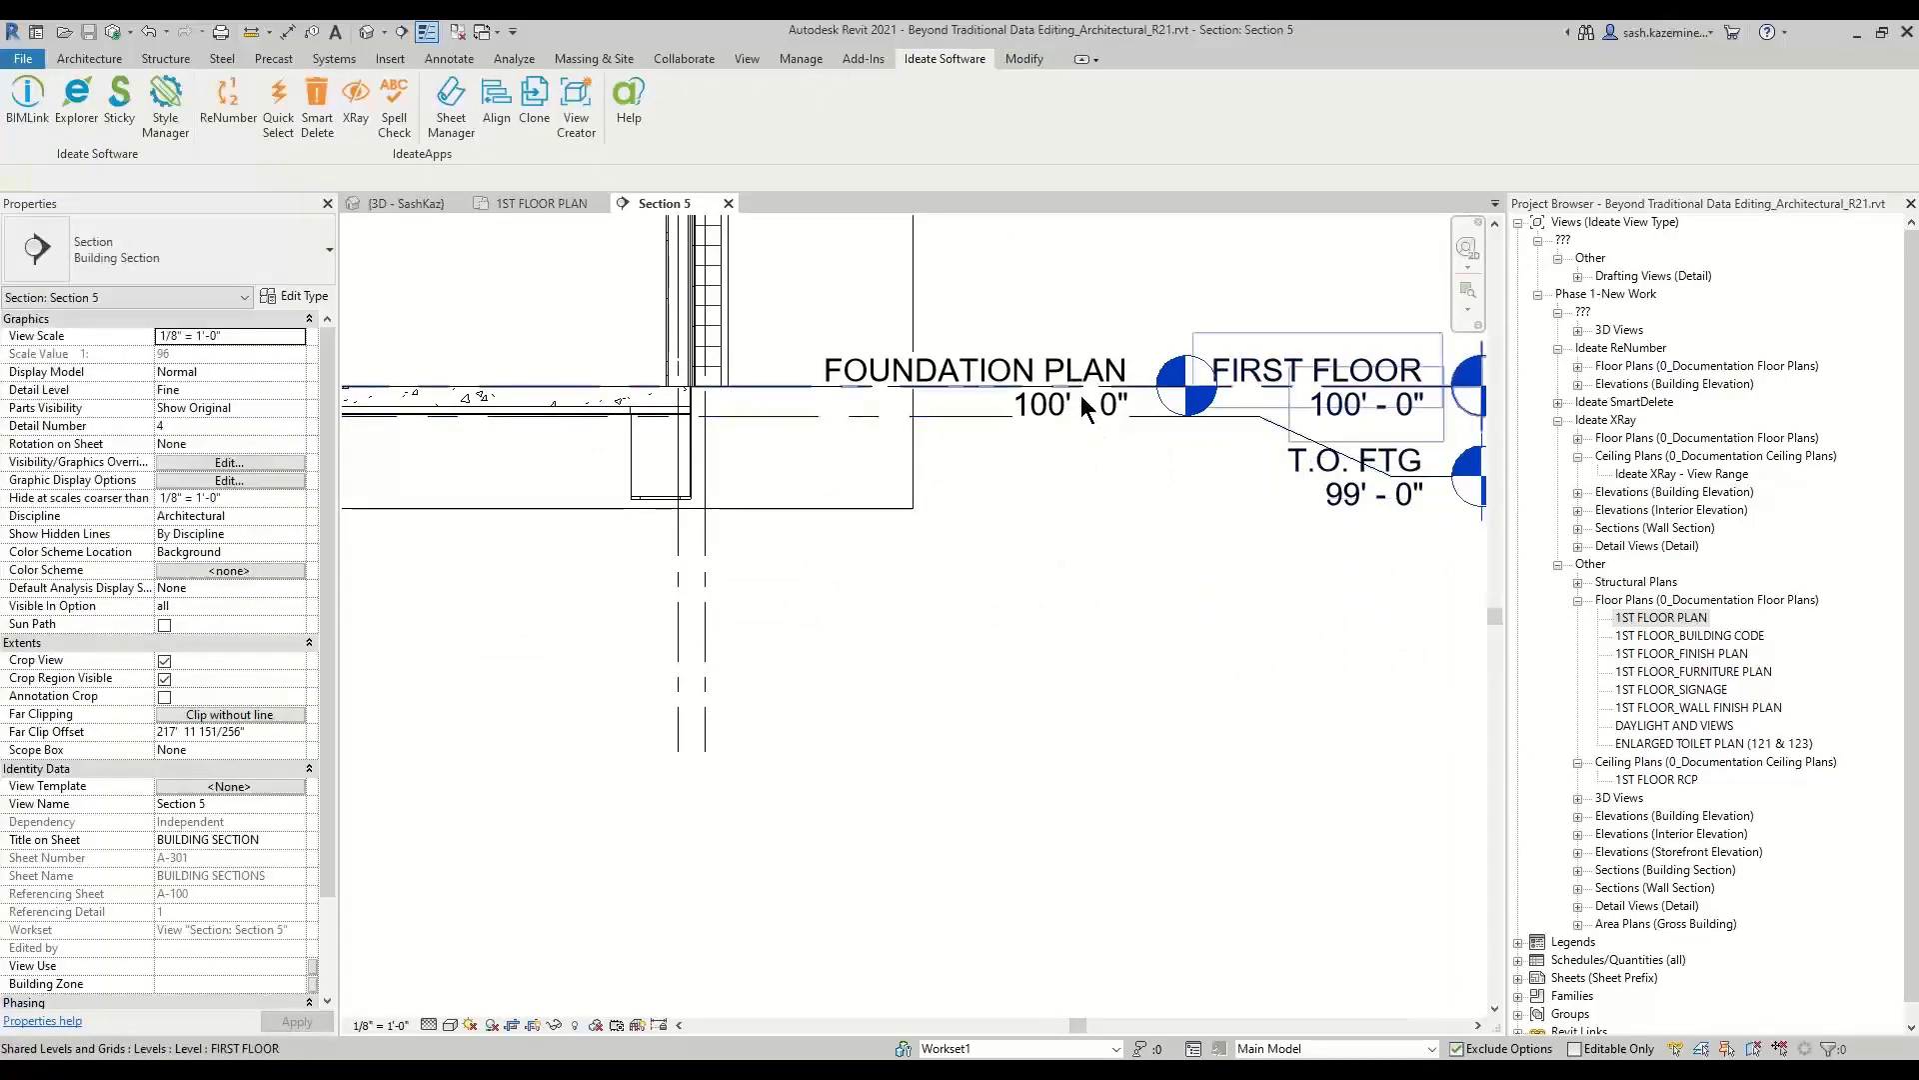
left_click(1084, 410)
left_click(1070, 453)
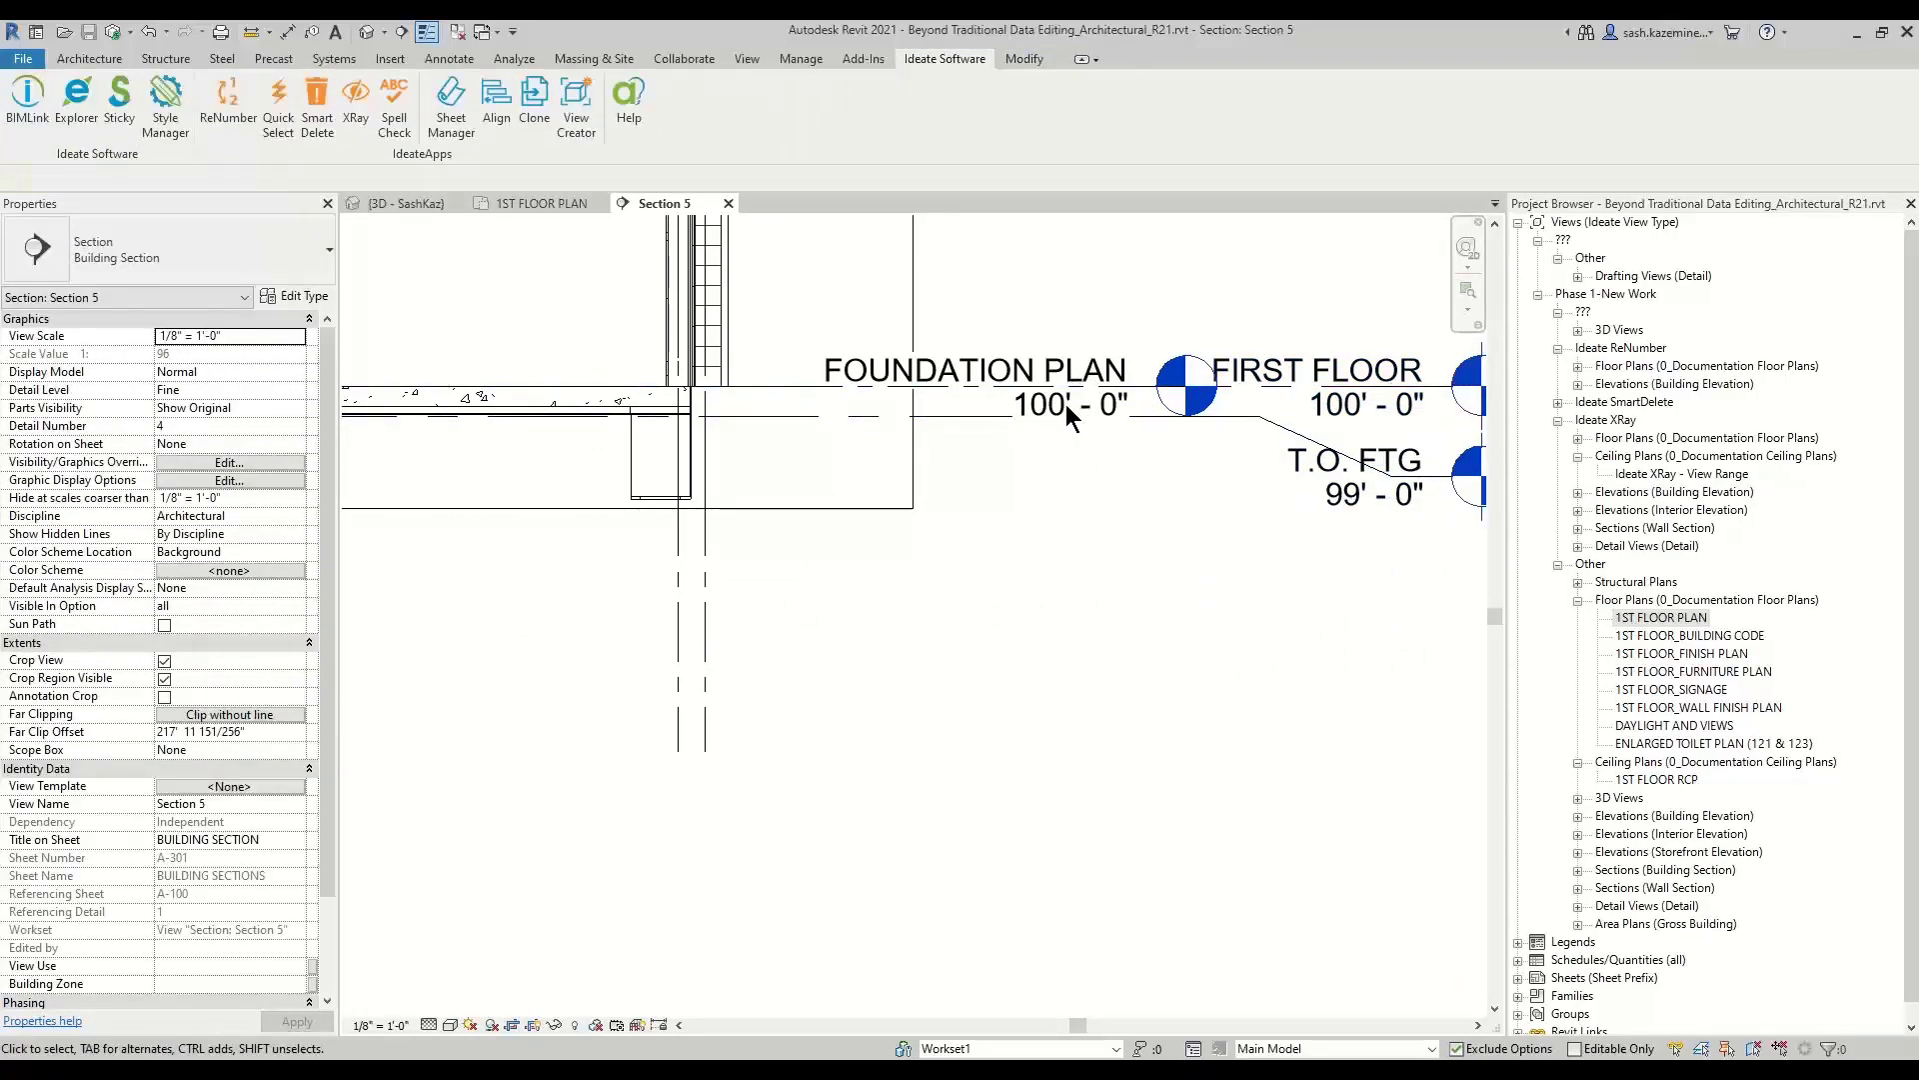
Preview the level elevations through a new HC-Levels-Survey link from the Health Check library, discard it and close BIMLink.
left_click(27, 100)
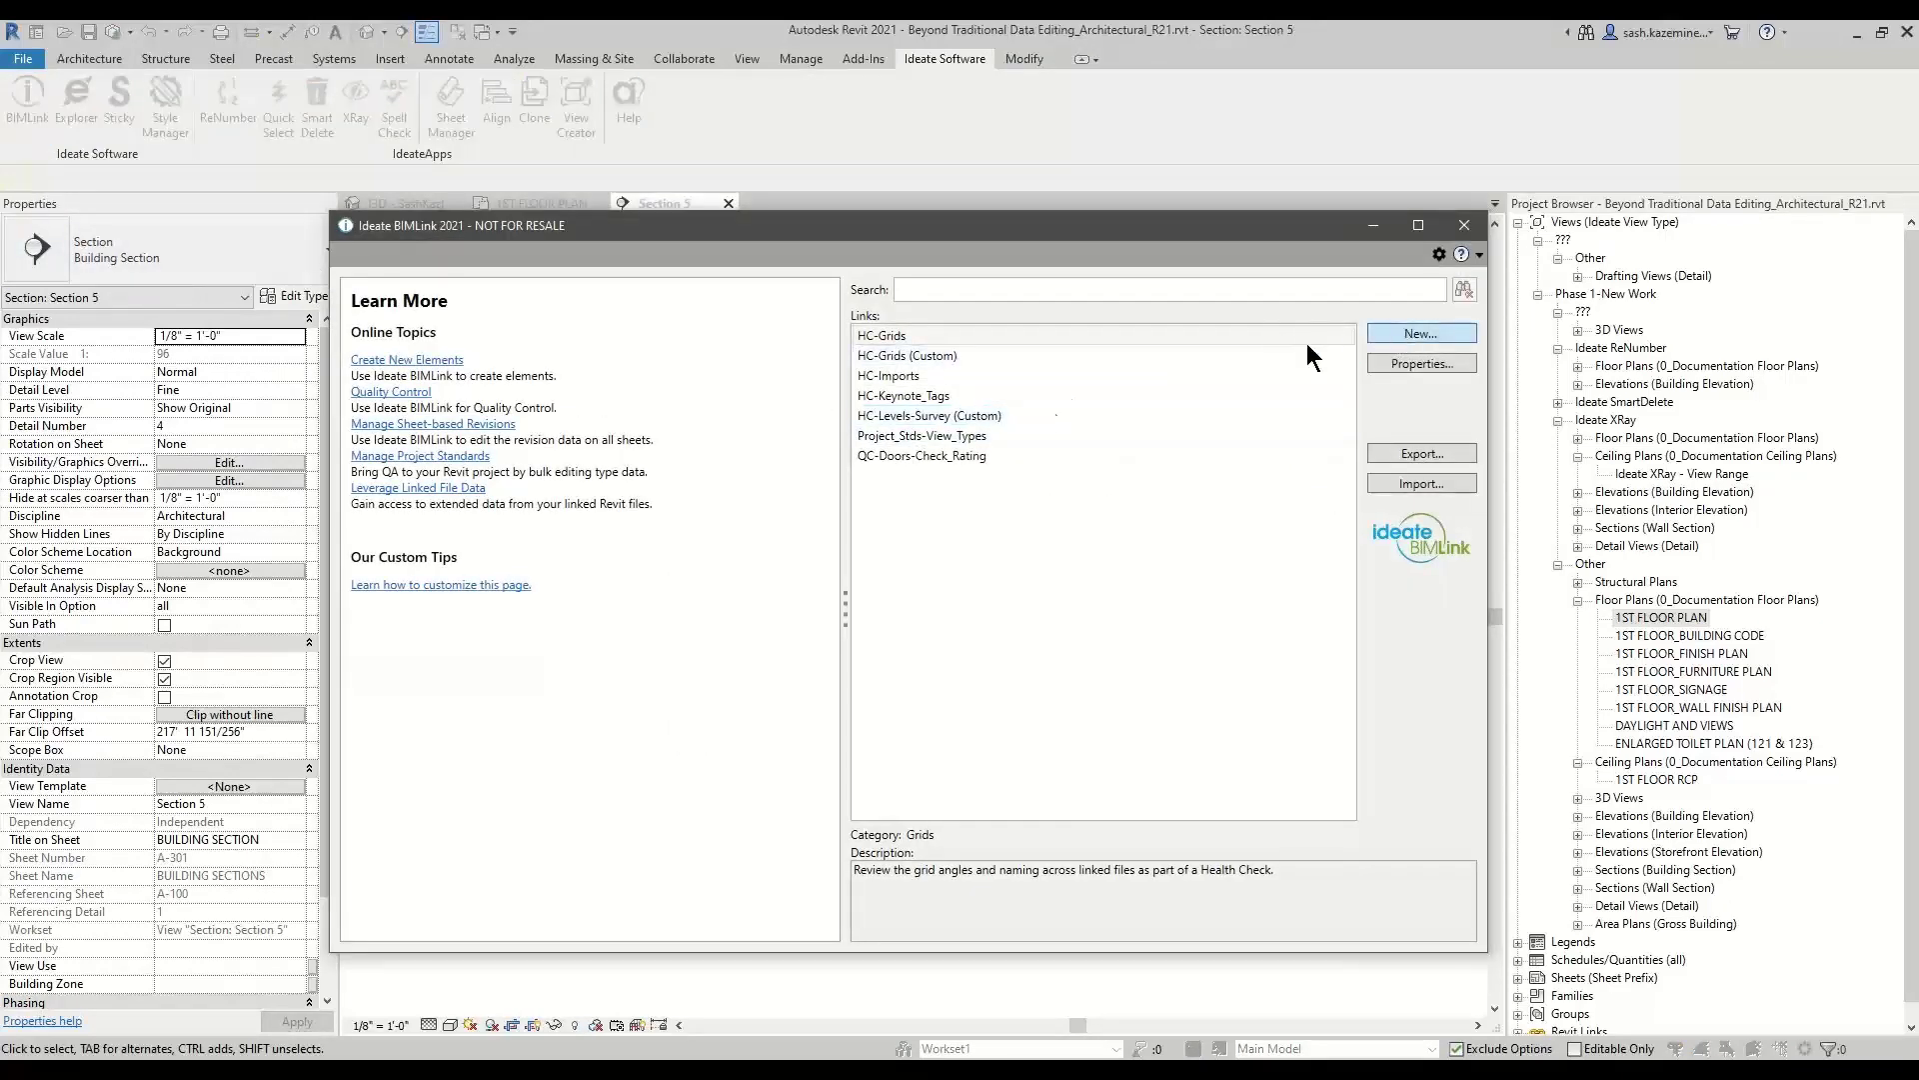
left_click(1420, 333)
scroll(517, 540, "down", 1)
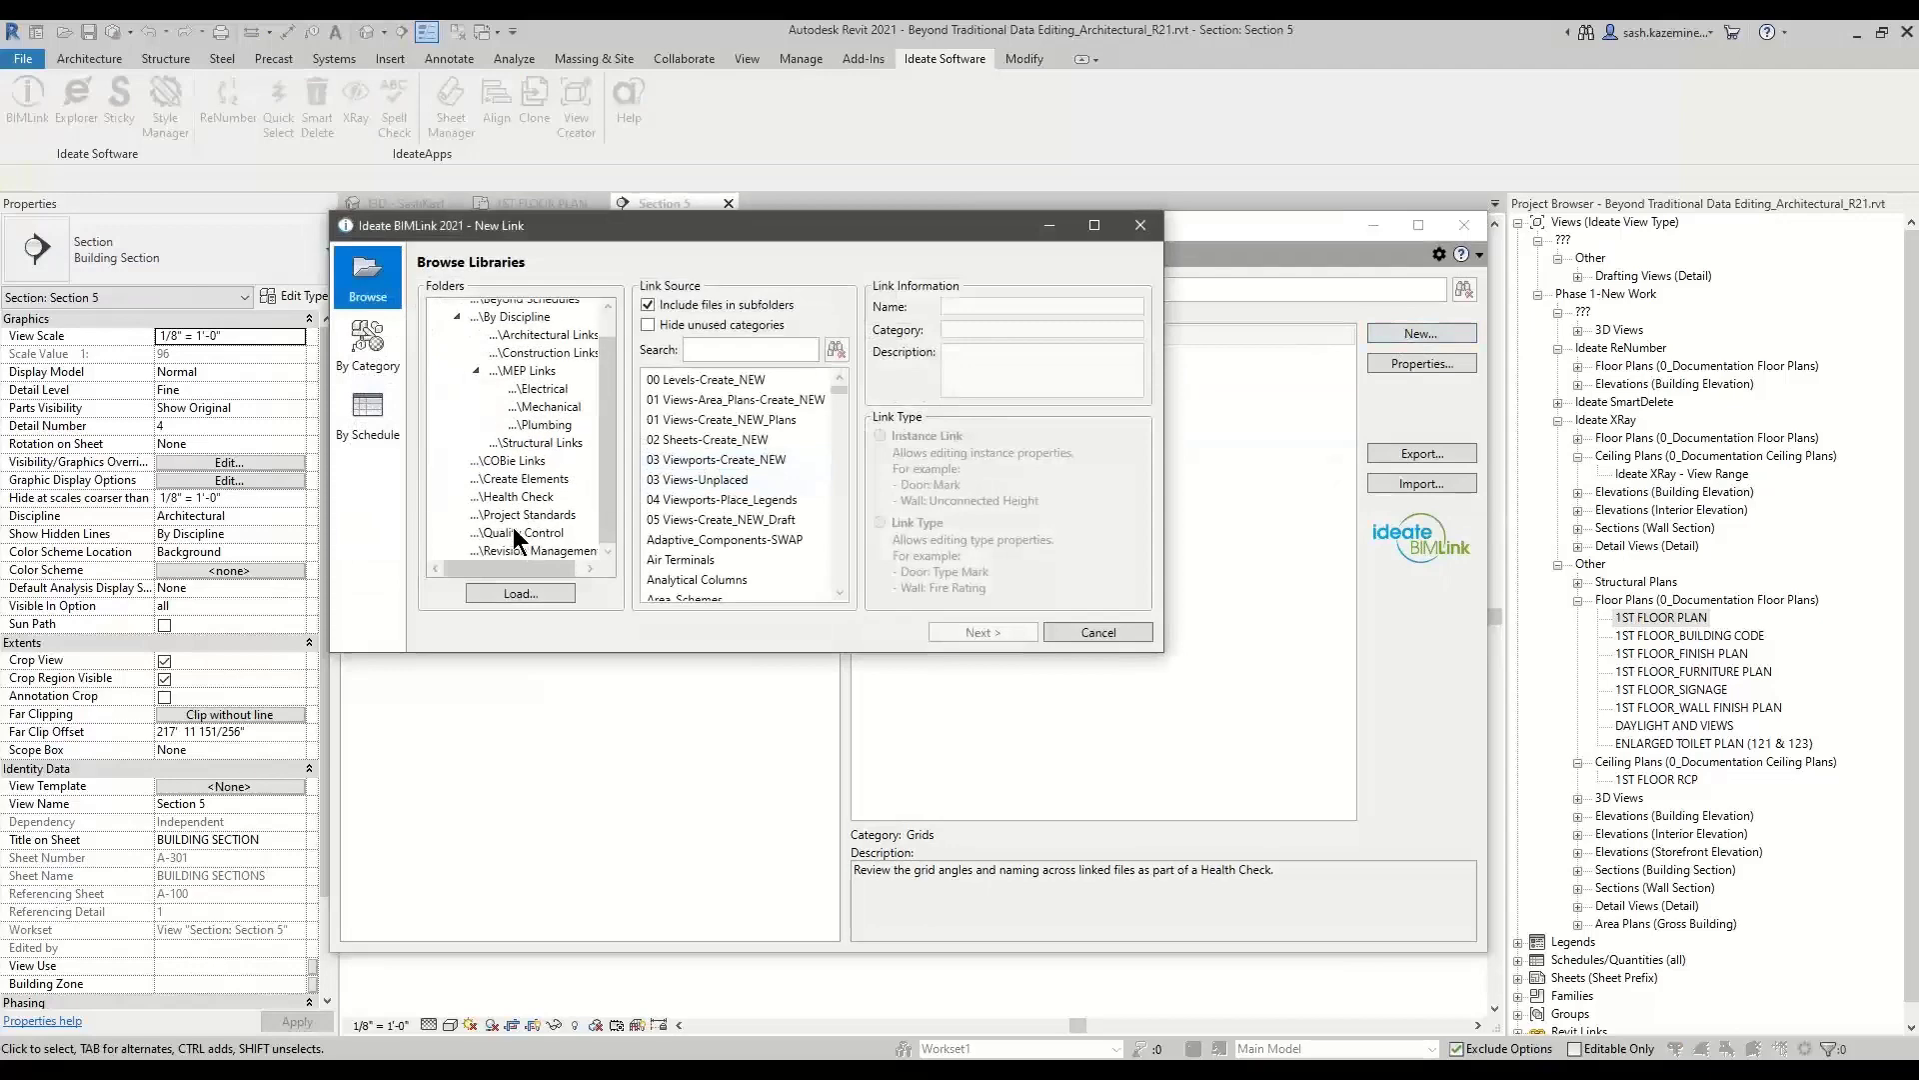
left_click(510, 497)
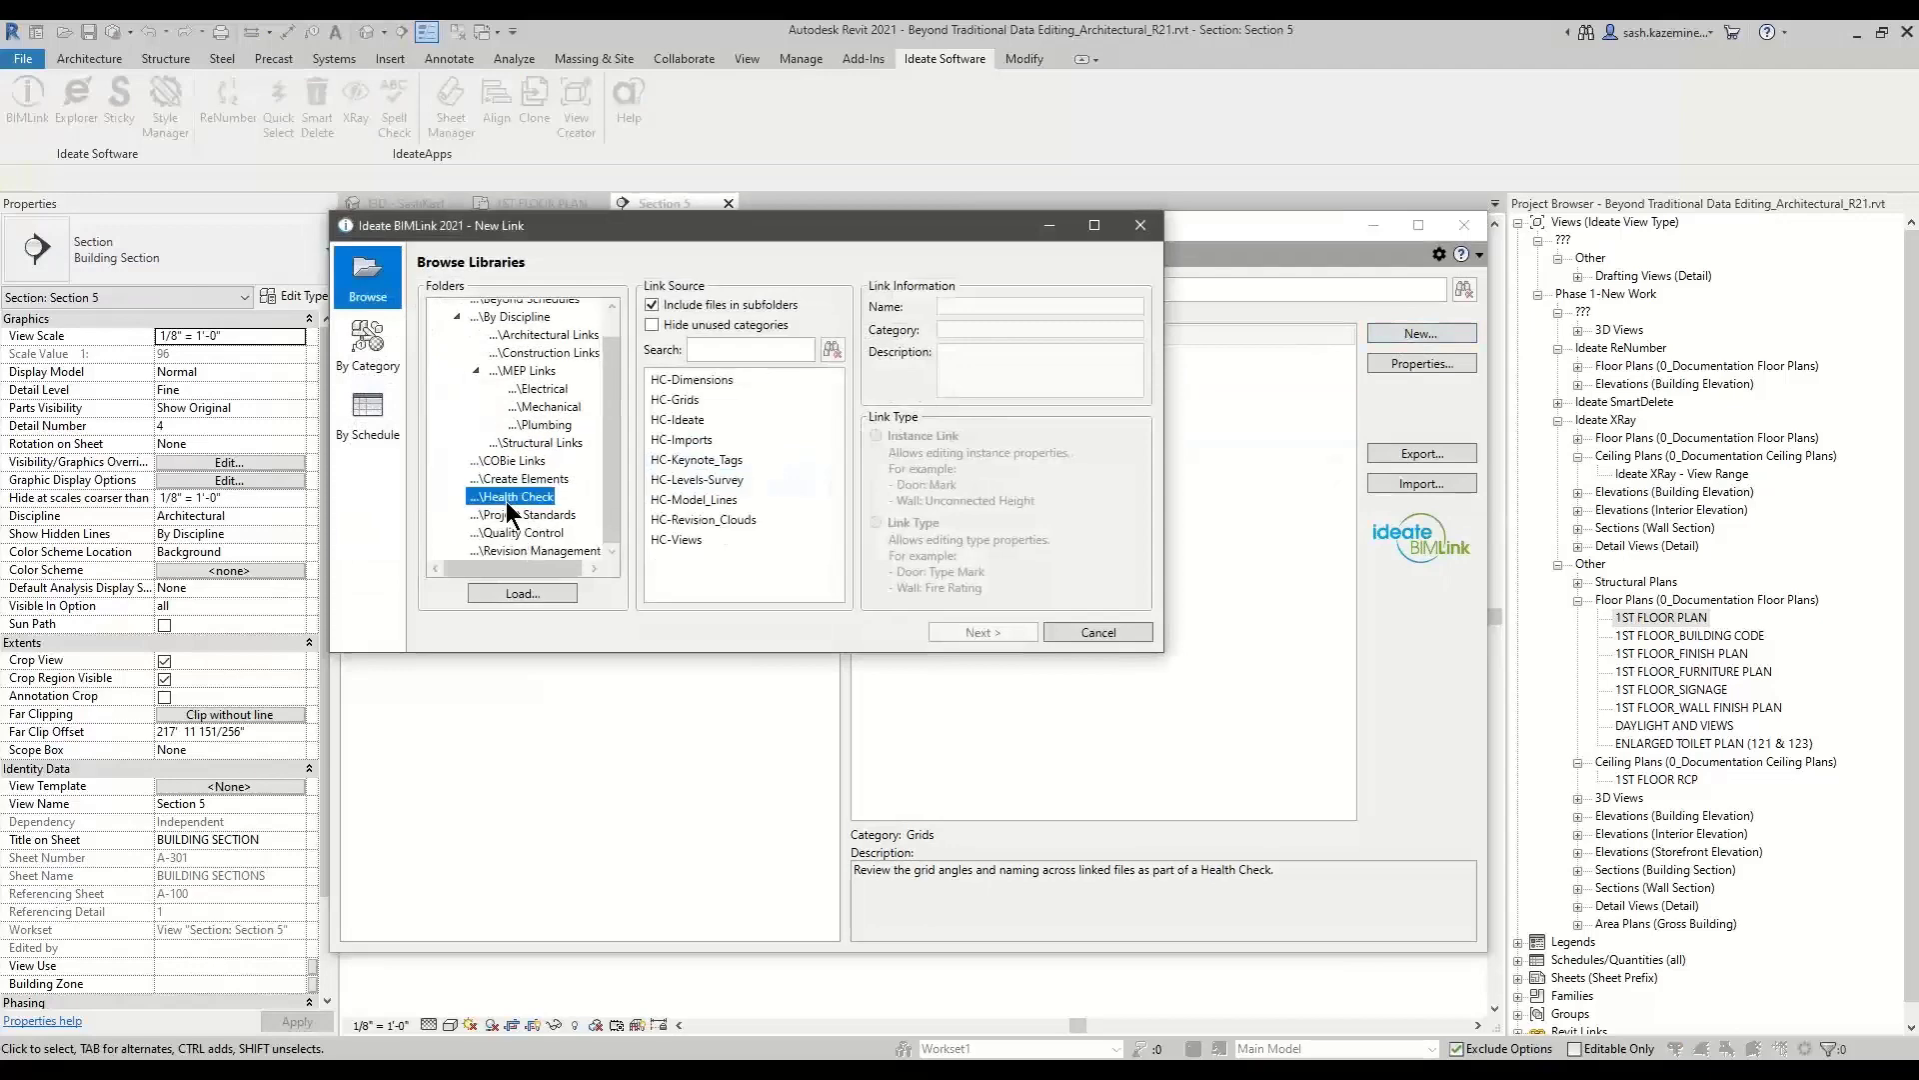
left_click(705, 480)
left_click(958, 629)
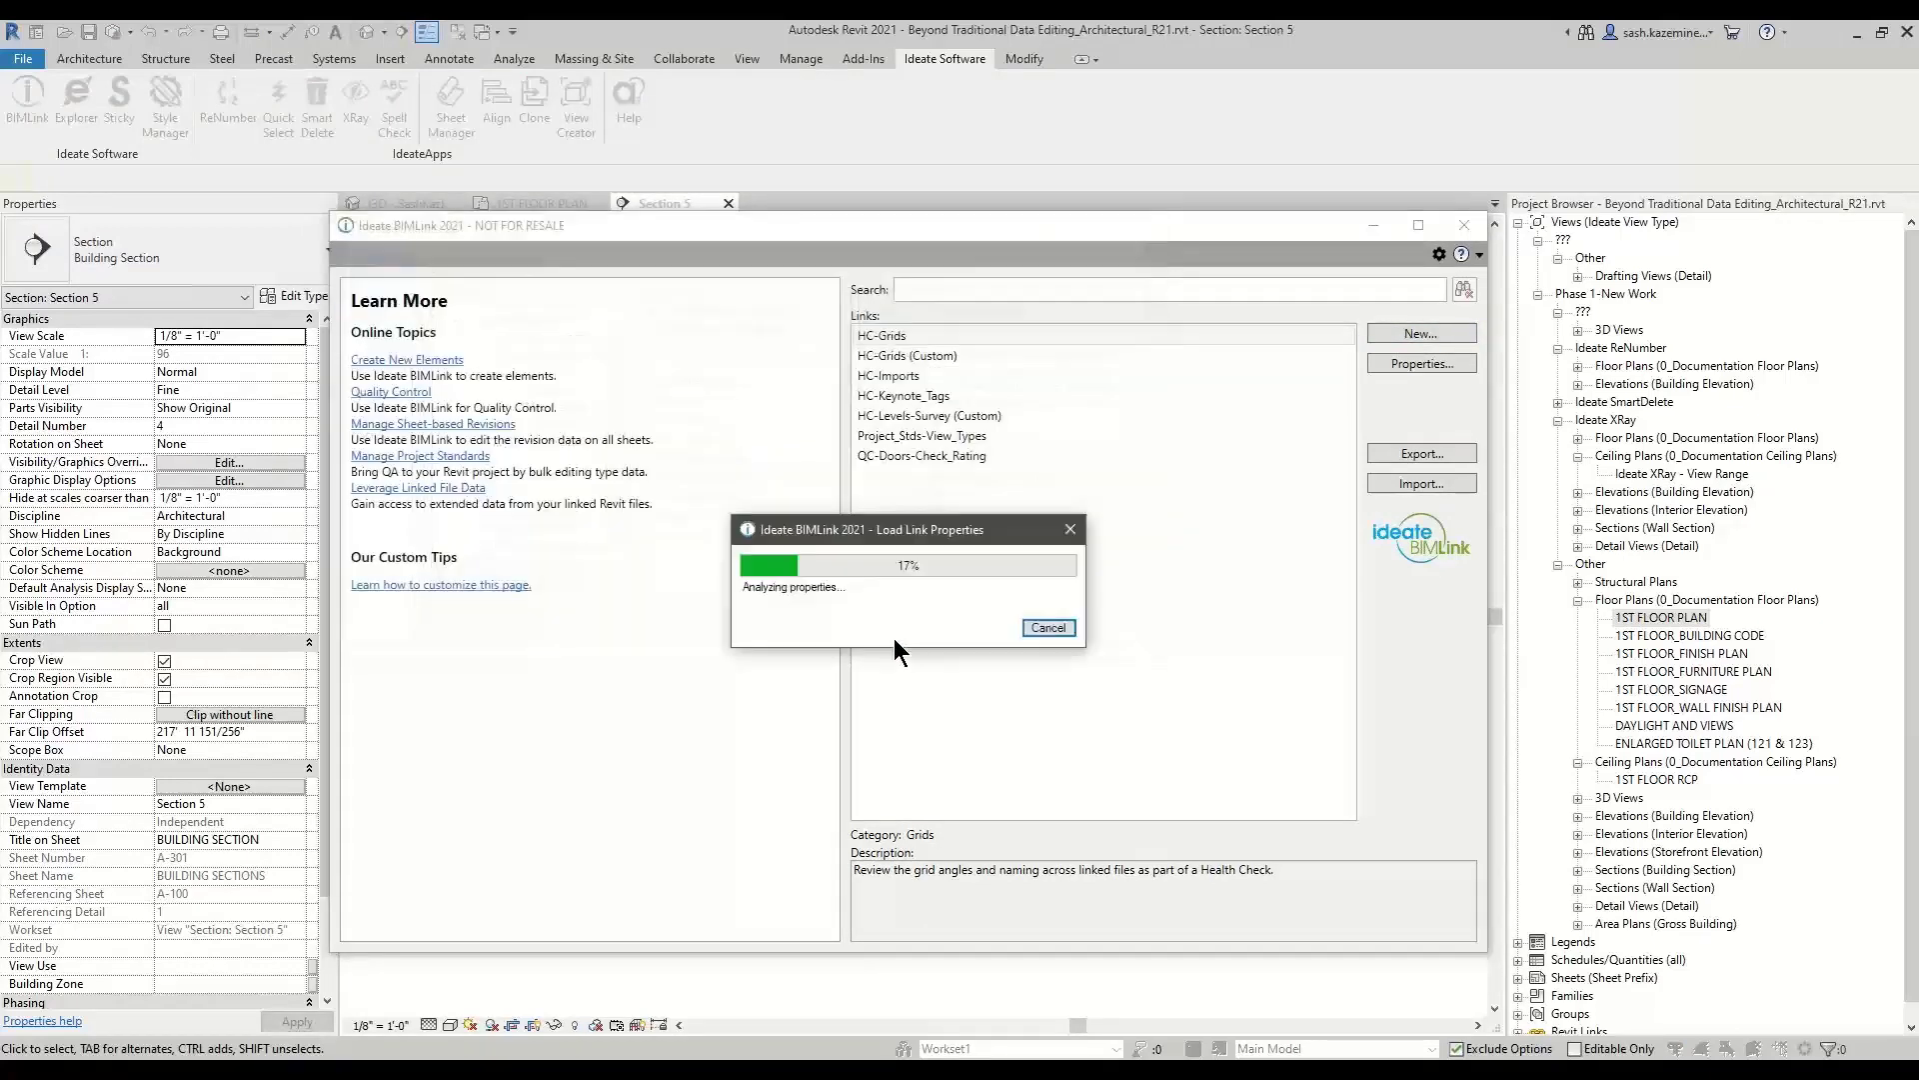
left_click_drag(972, 800, 1139, 895)
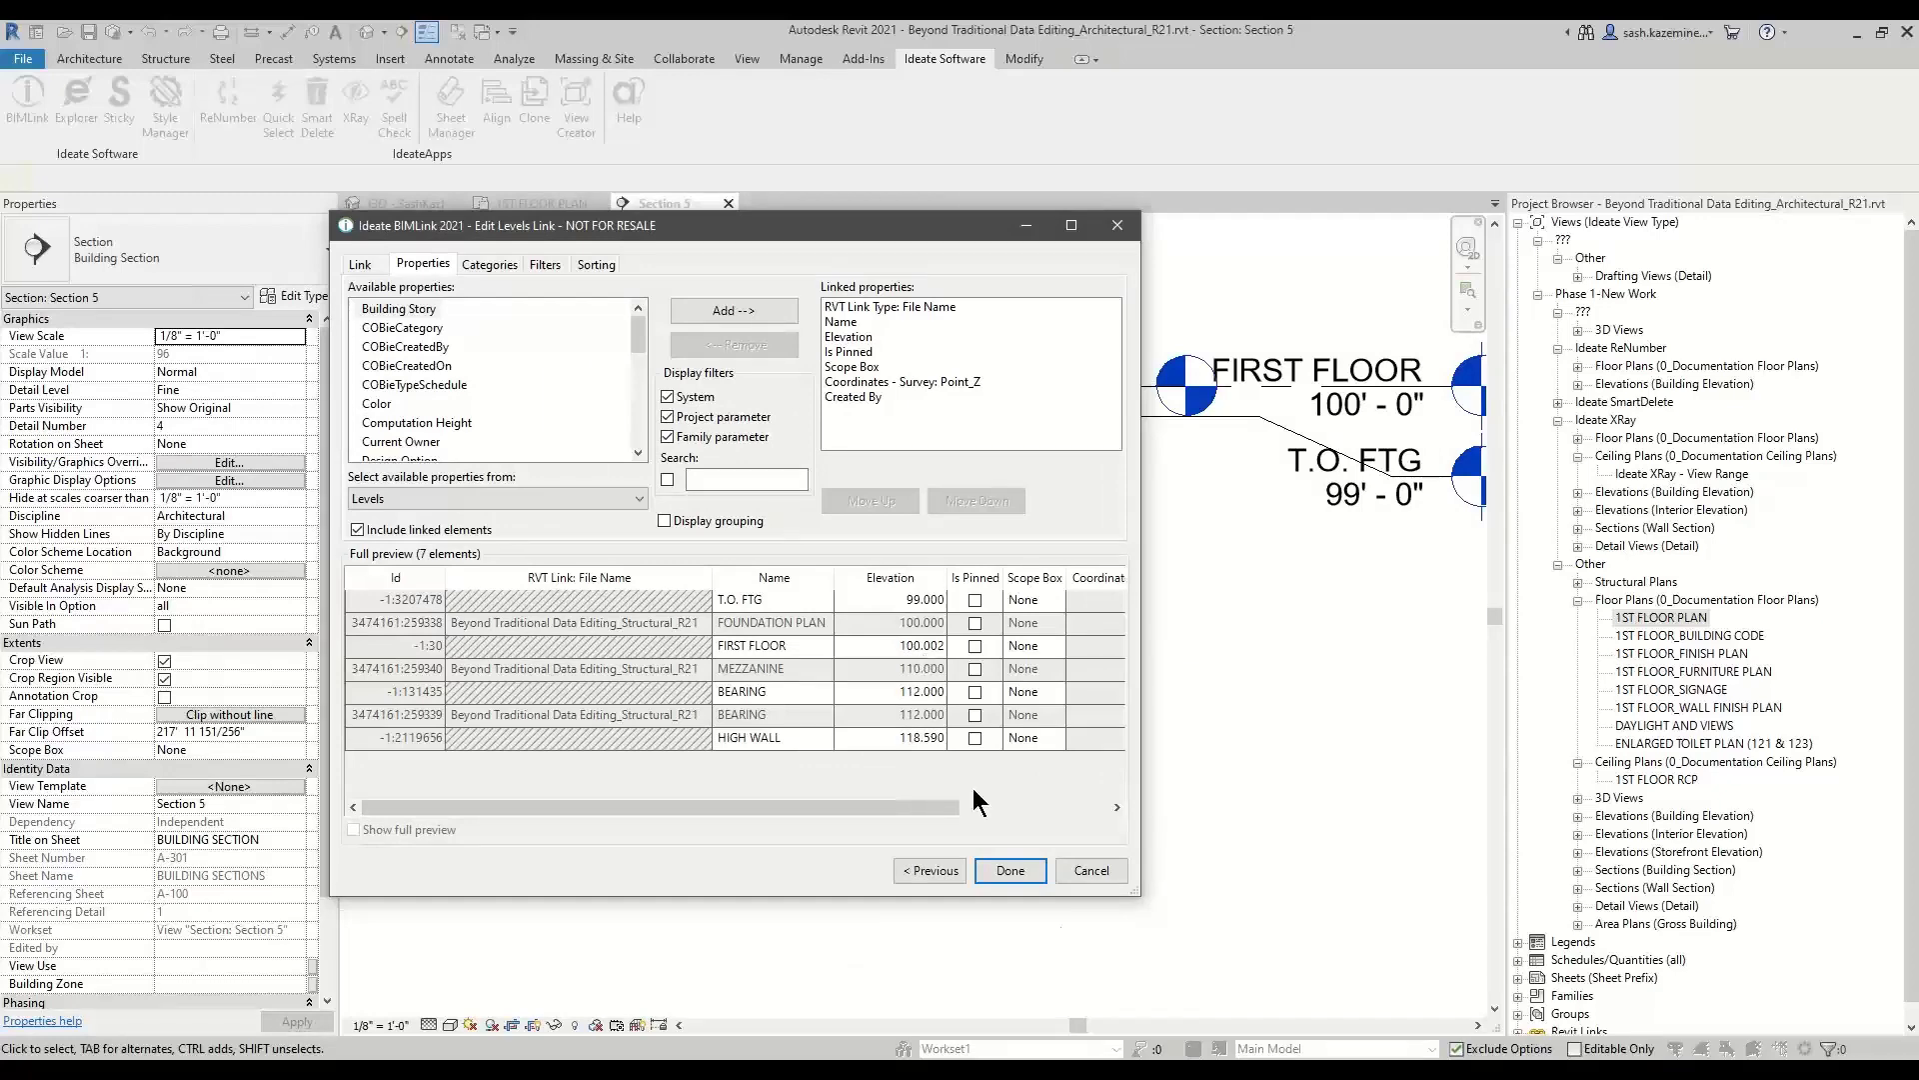
left_click(1091, 871)
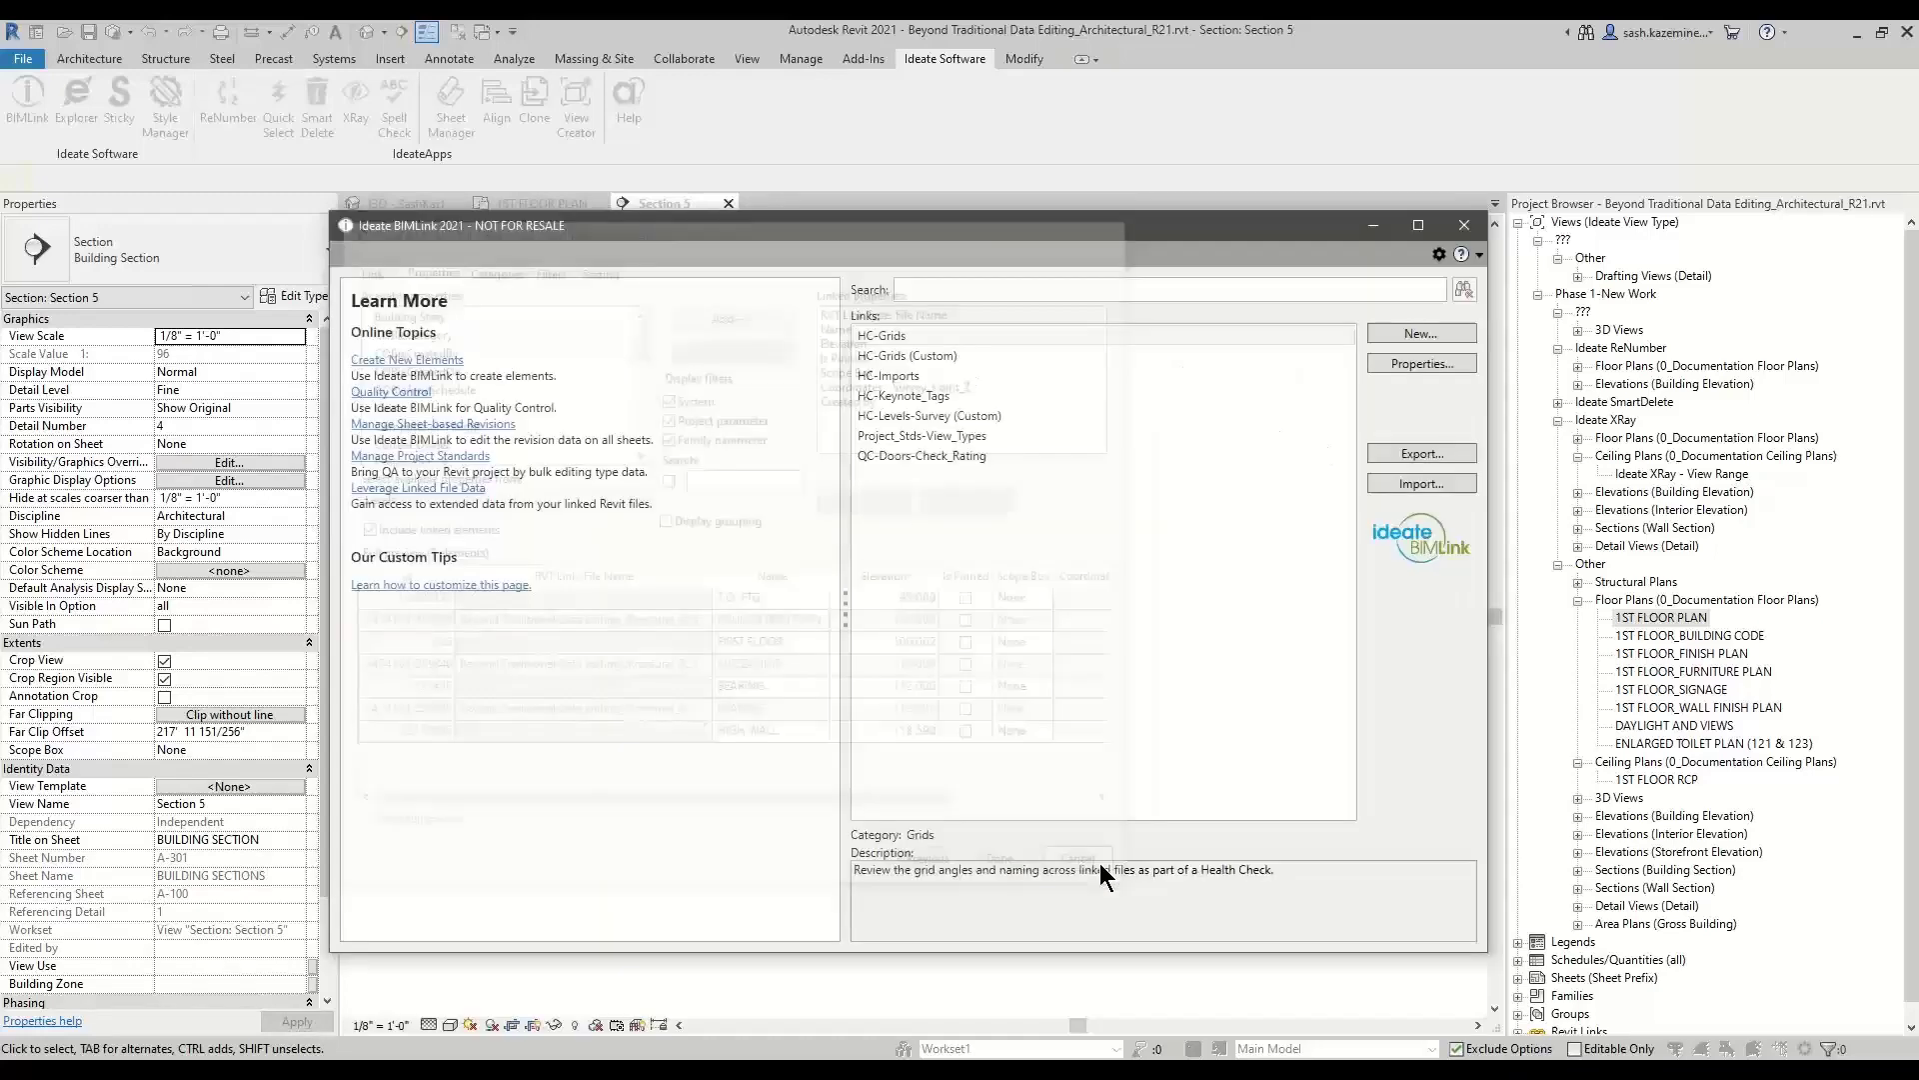
left_click(1466, 226)
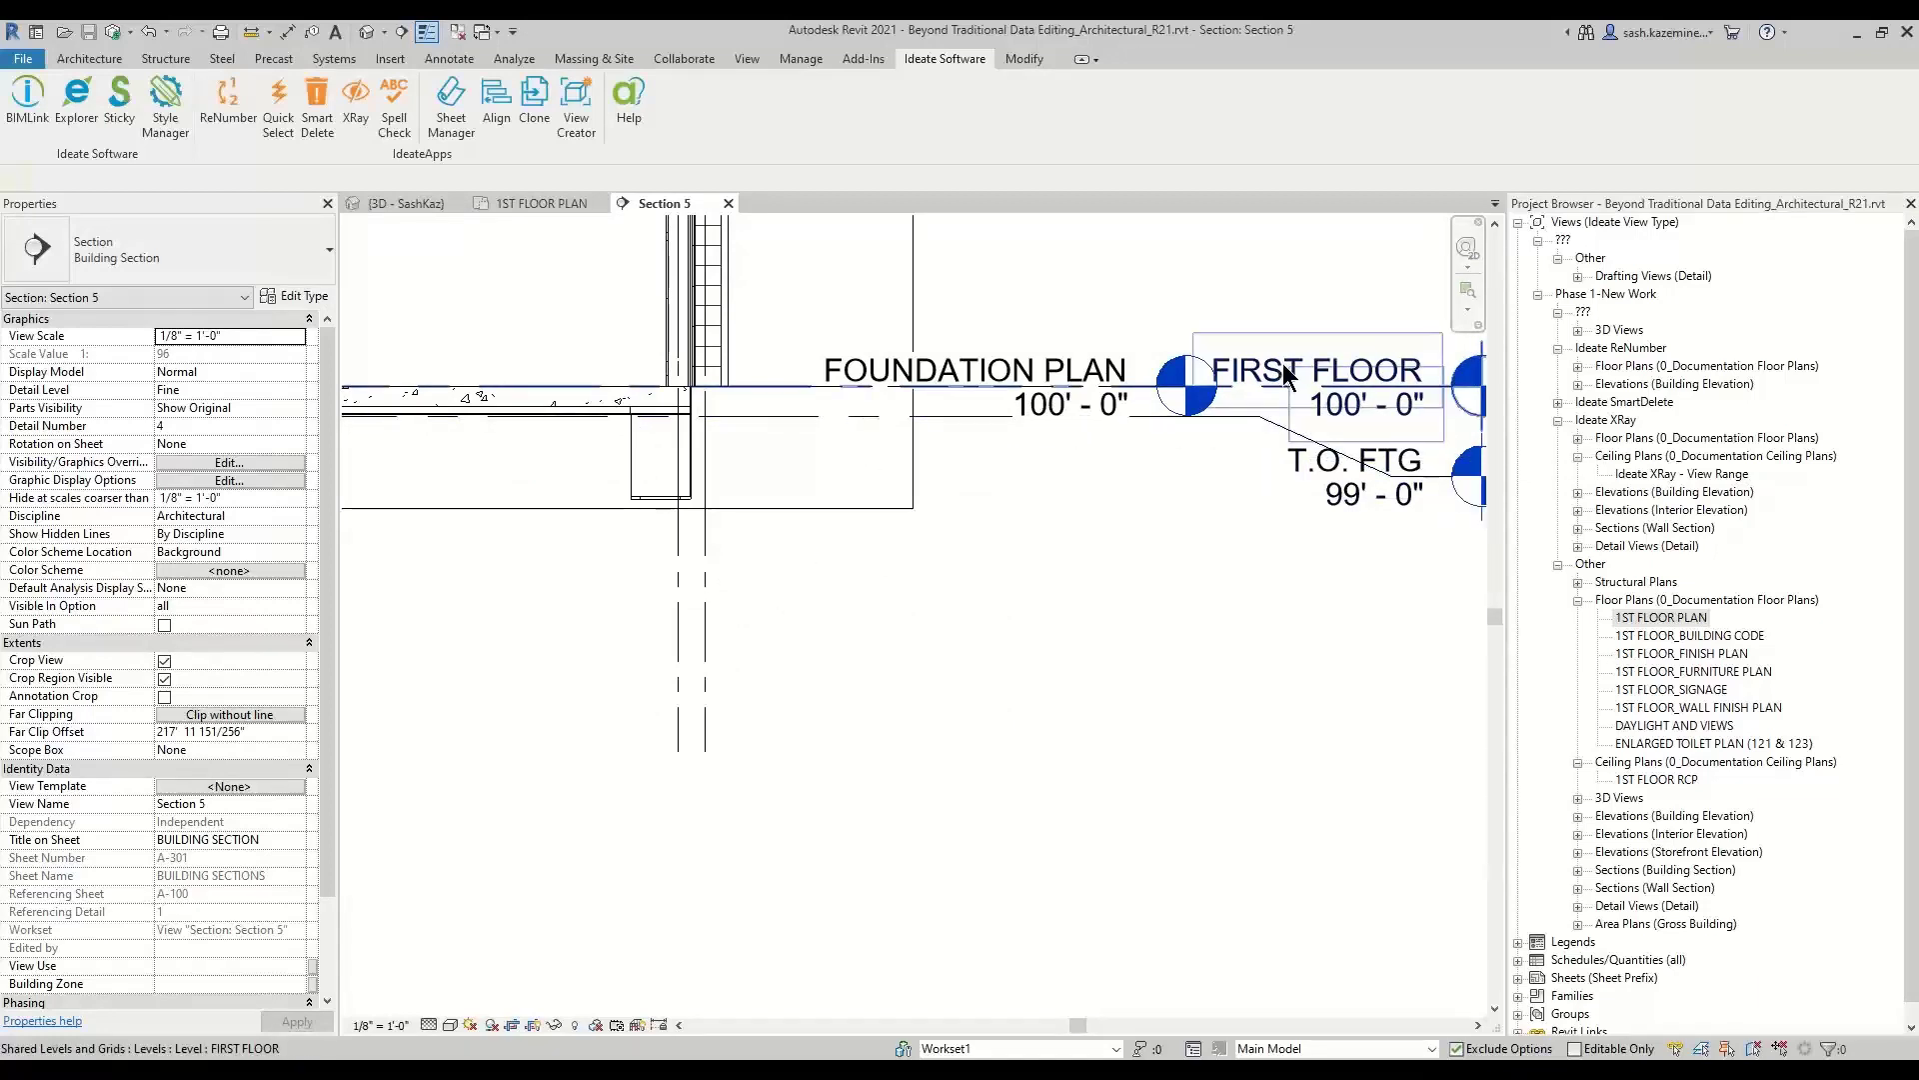
Examine the gap between the FIRST FLOOR and FOUNDATION PLAN level lines up close, and return to the whole section.
scroll(1190, 412, "up", 10)
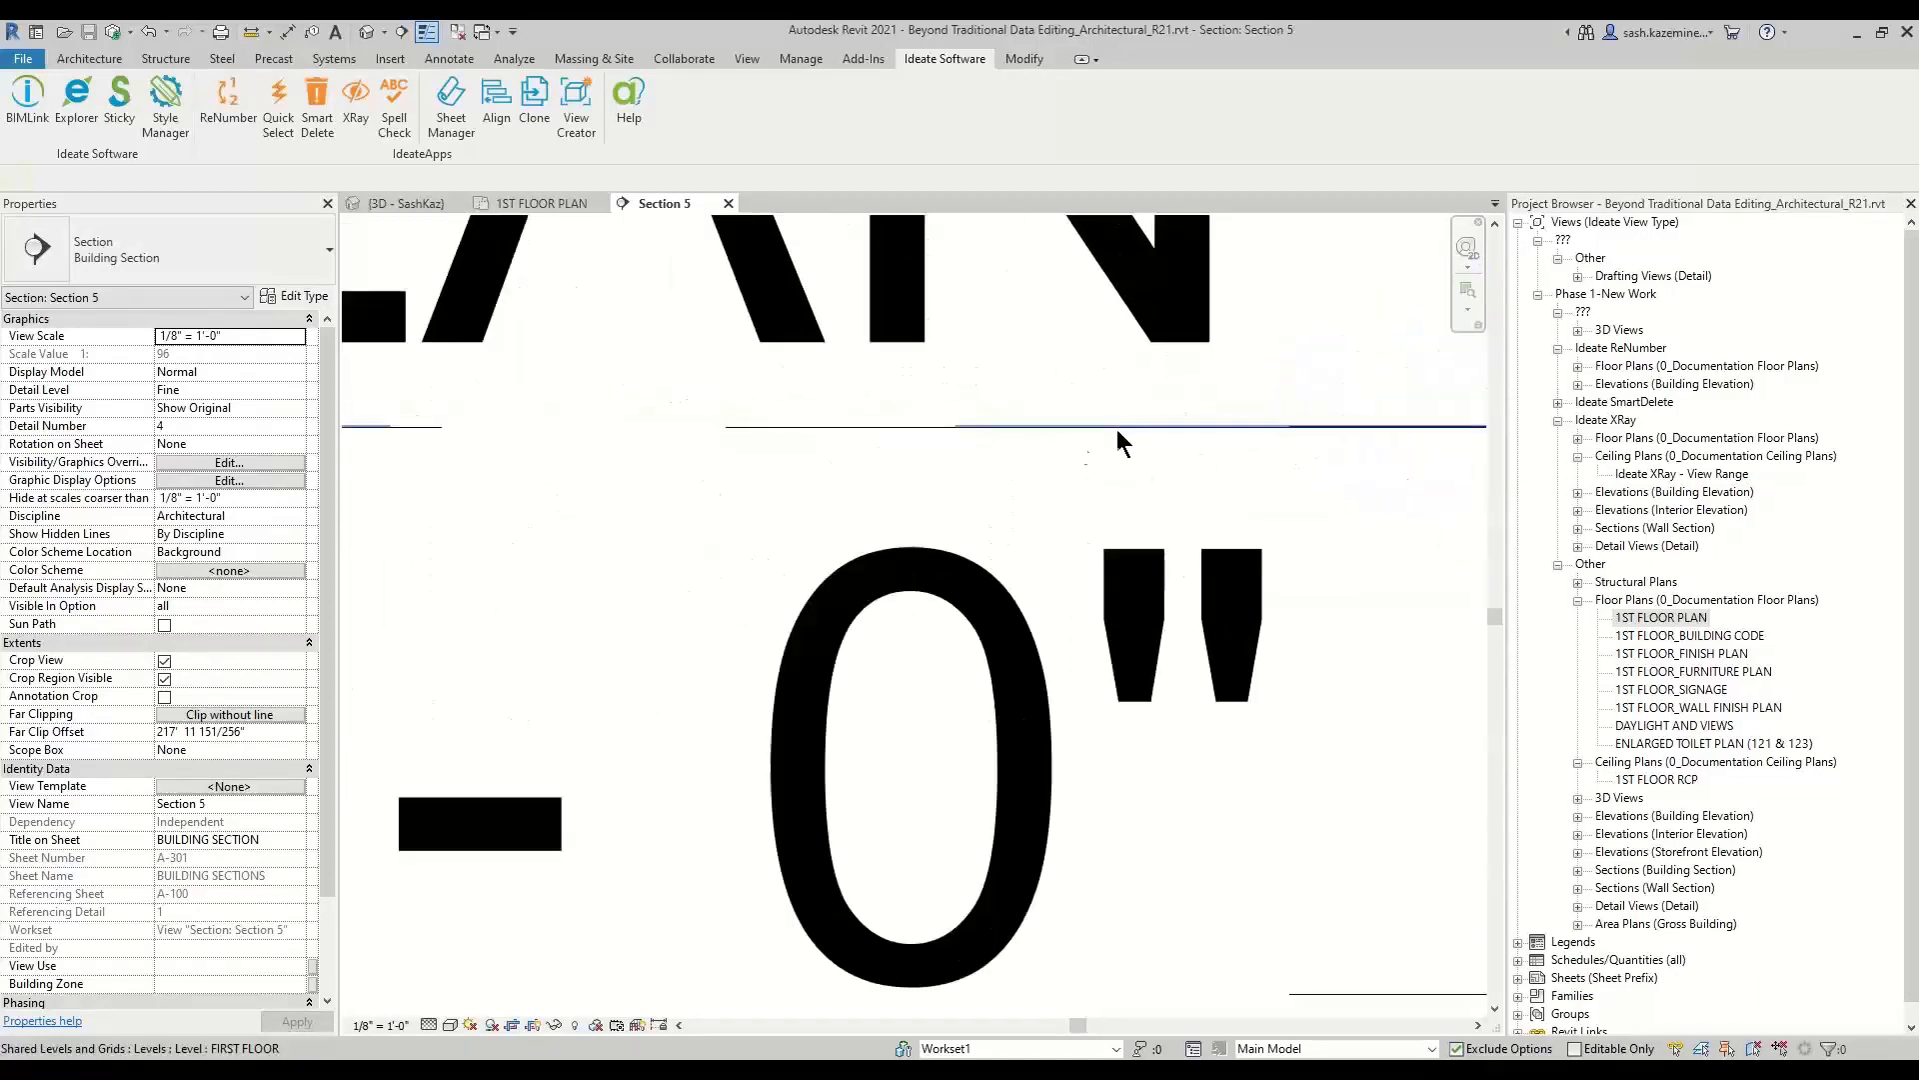
scroll(1119, 436, "up", 2)
scroll(1133, 466, "down", 3)
middle_click_drag(1070, 436, 330, 380)
scroll(1119, 393, "up", 5)
scroll(934, 446, "up", 1)
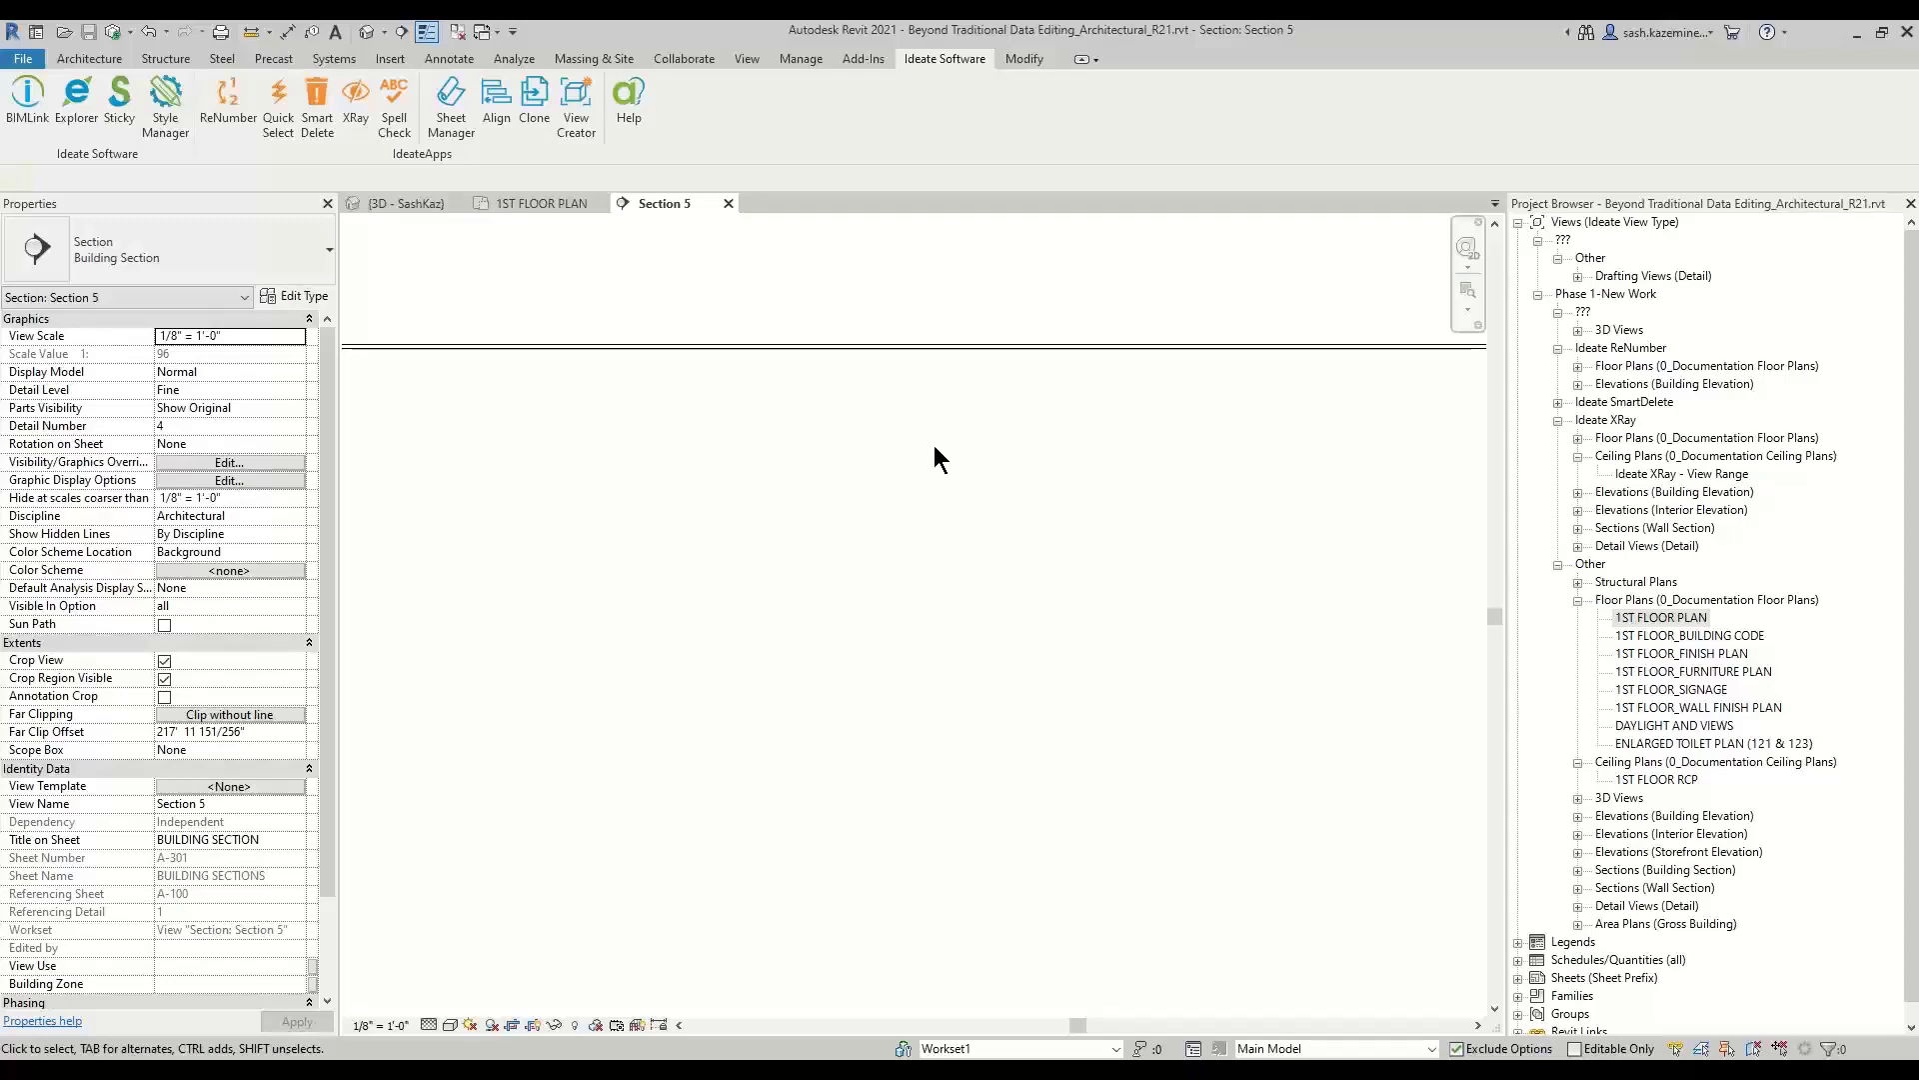
scroll(934, 446, "down", 3)
scroll(933, 447, "down", 2)
key("a")
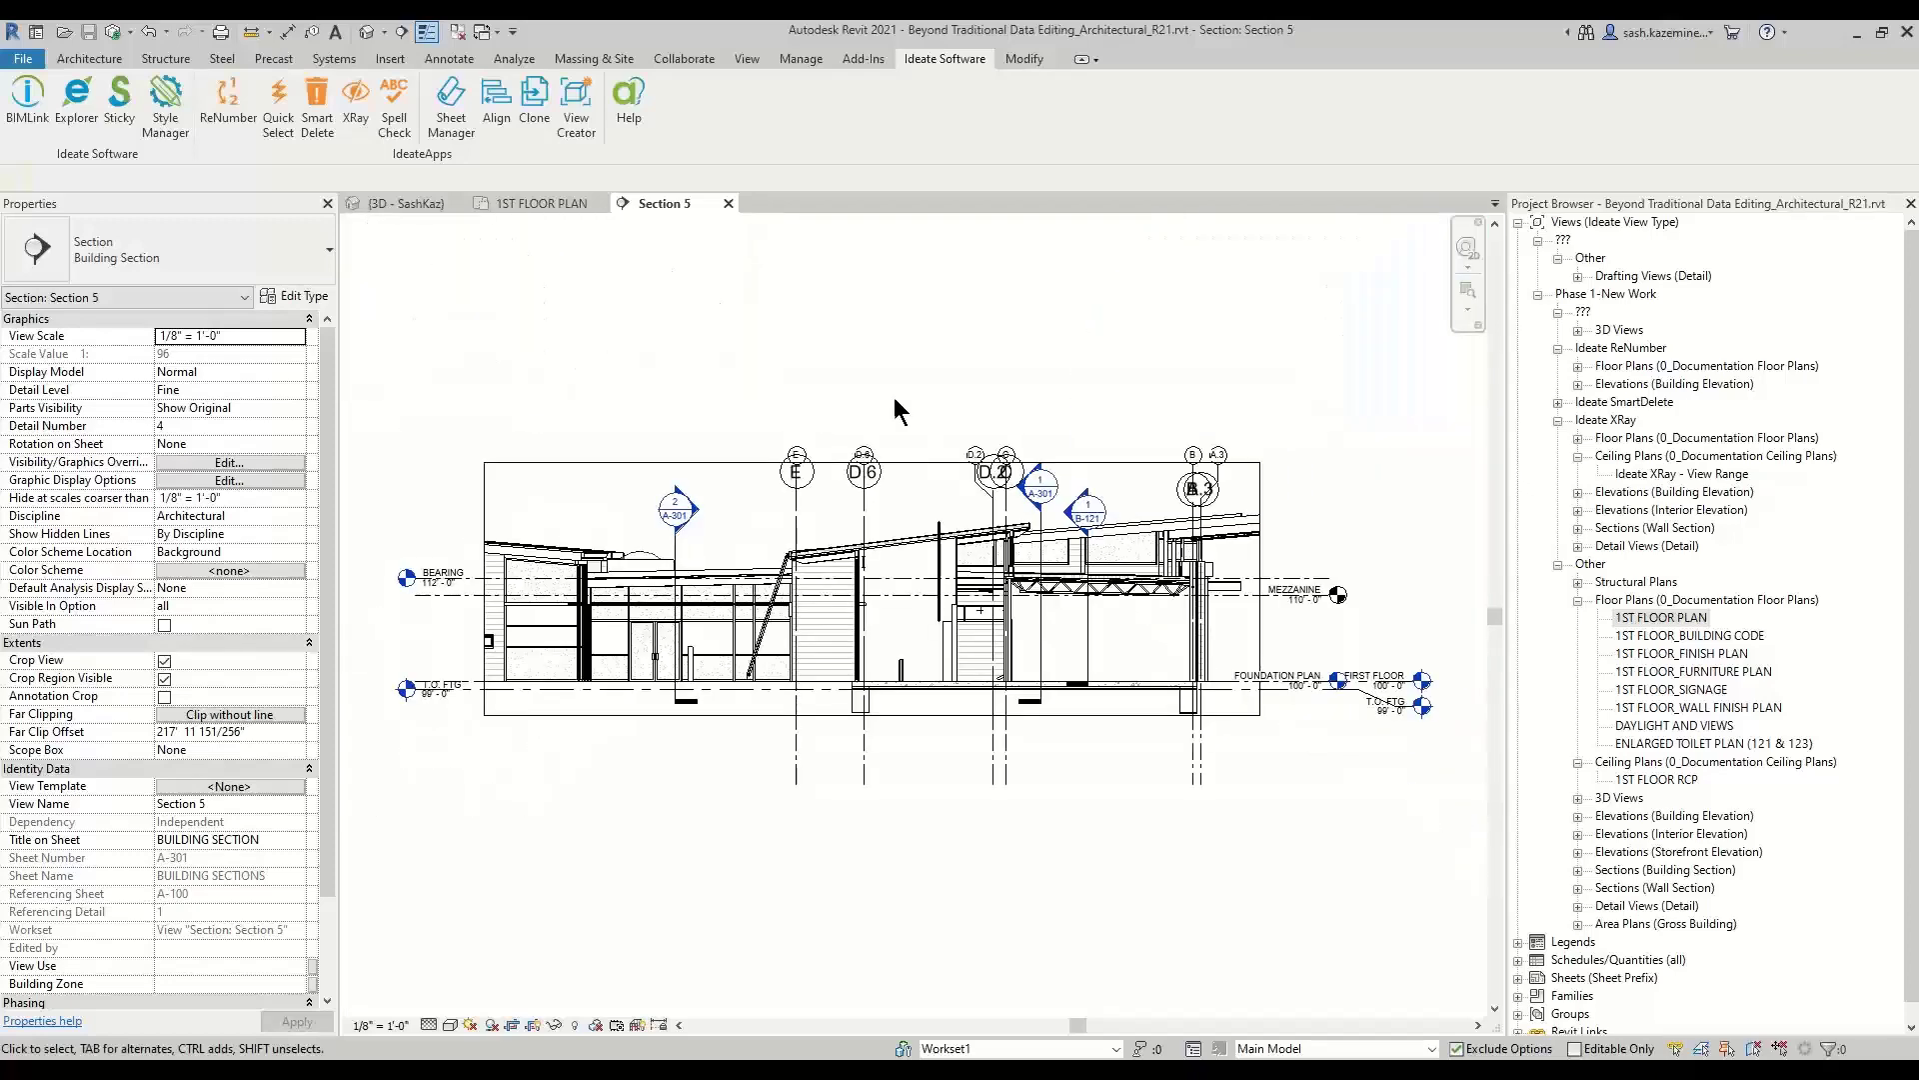
Review the Project Standards sample links and the Project_Stds-View_Types description in BIMLink's new-link library, without creating a link.
left_click(18, 110)
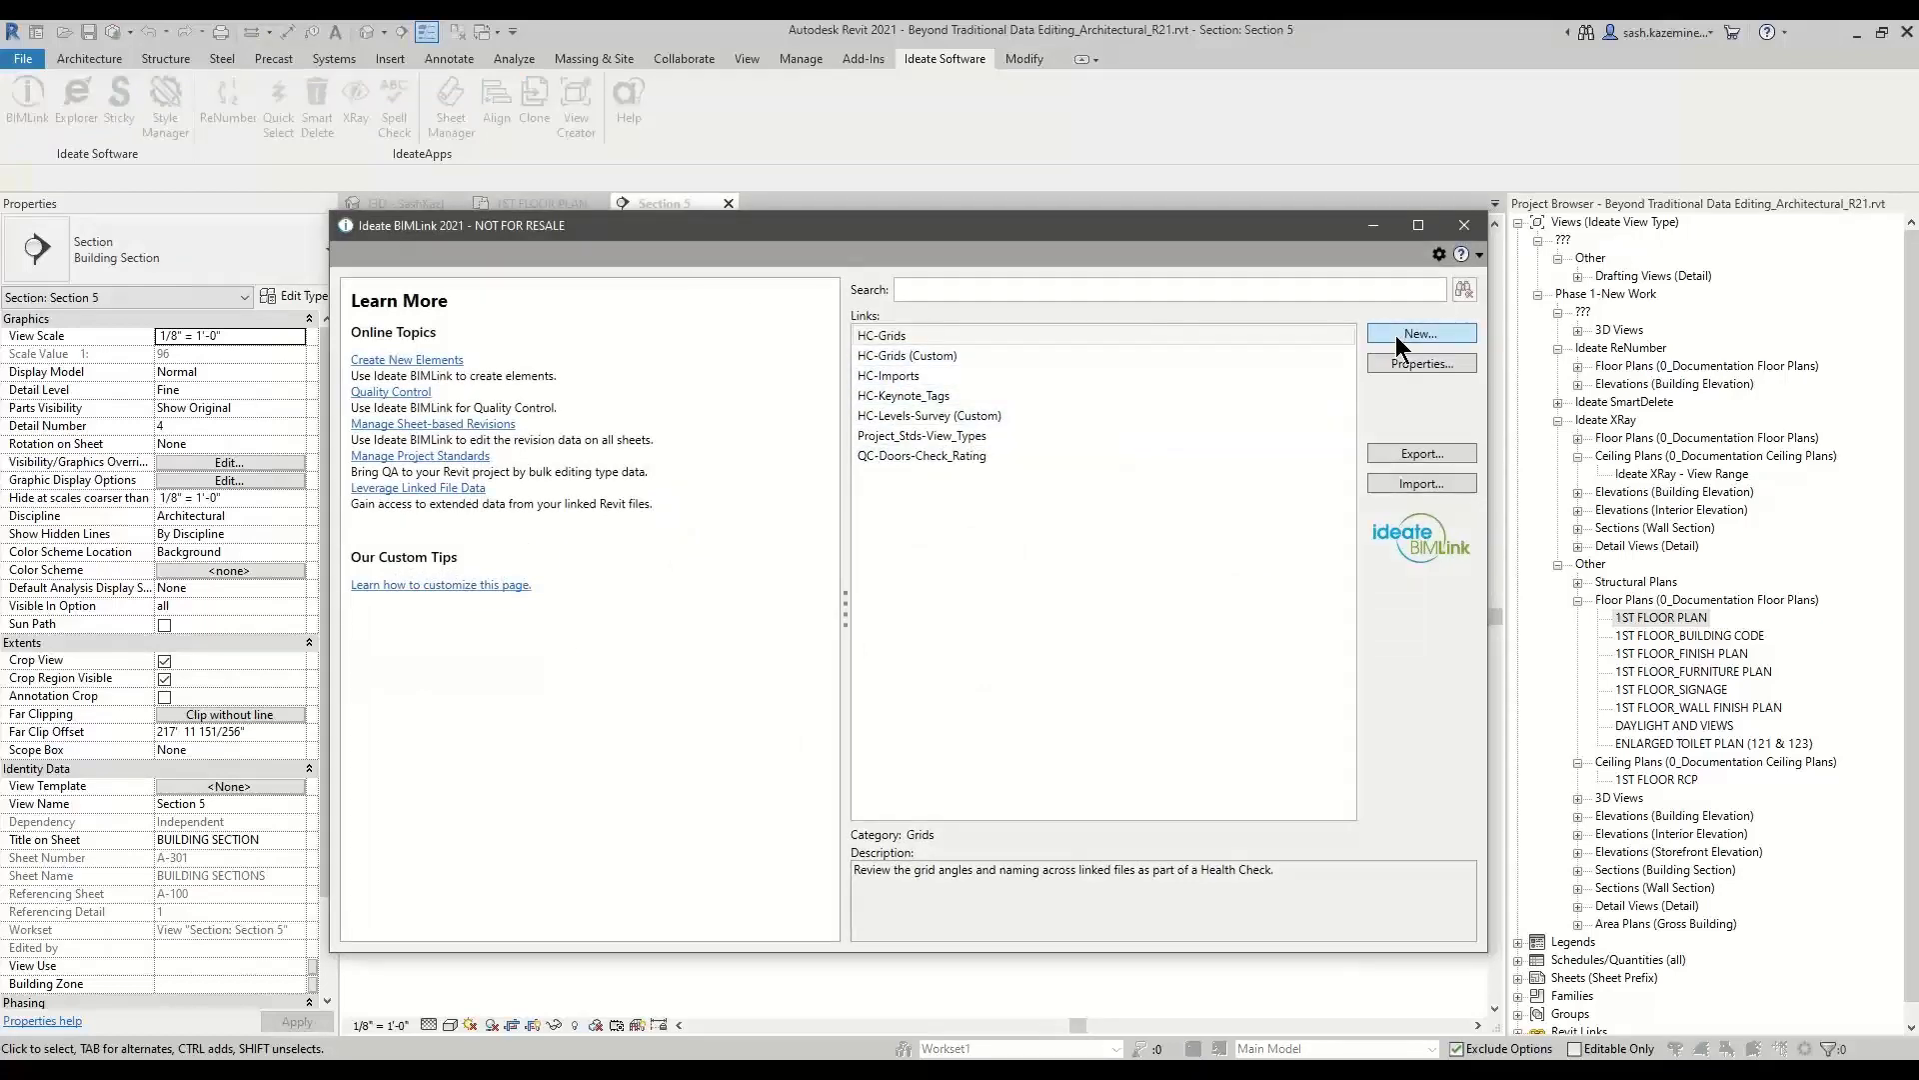
left_click(1400, 336)
scroll(592, 476, "down", 3)
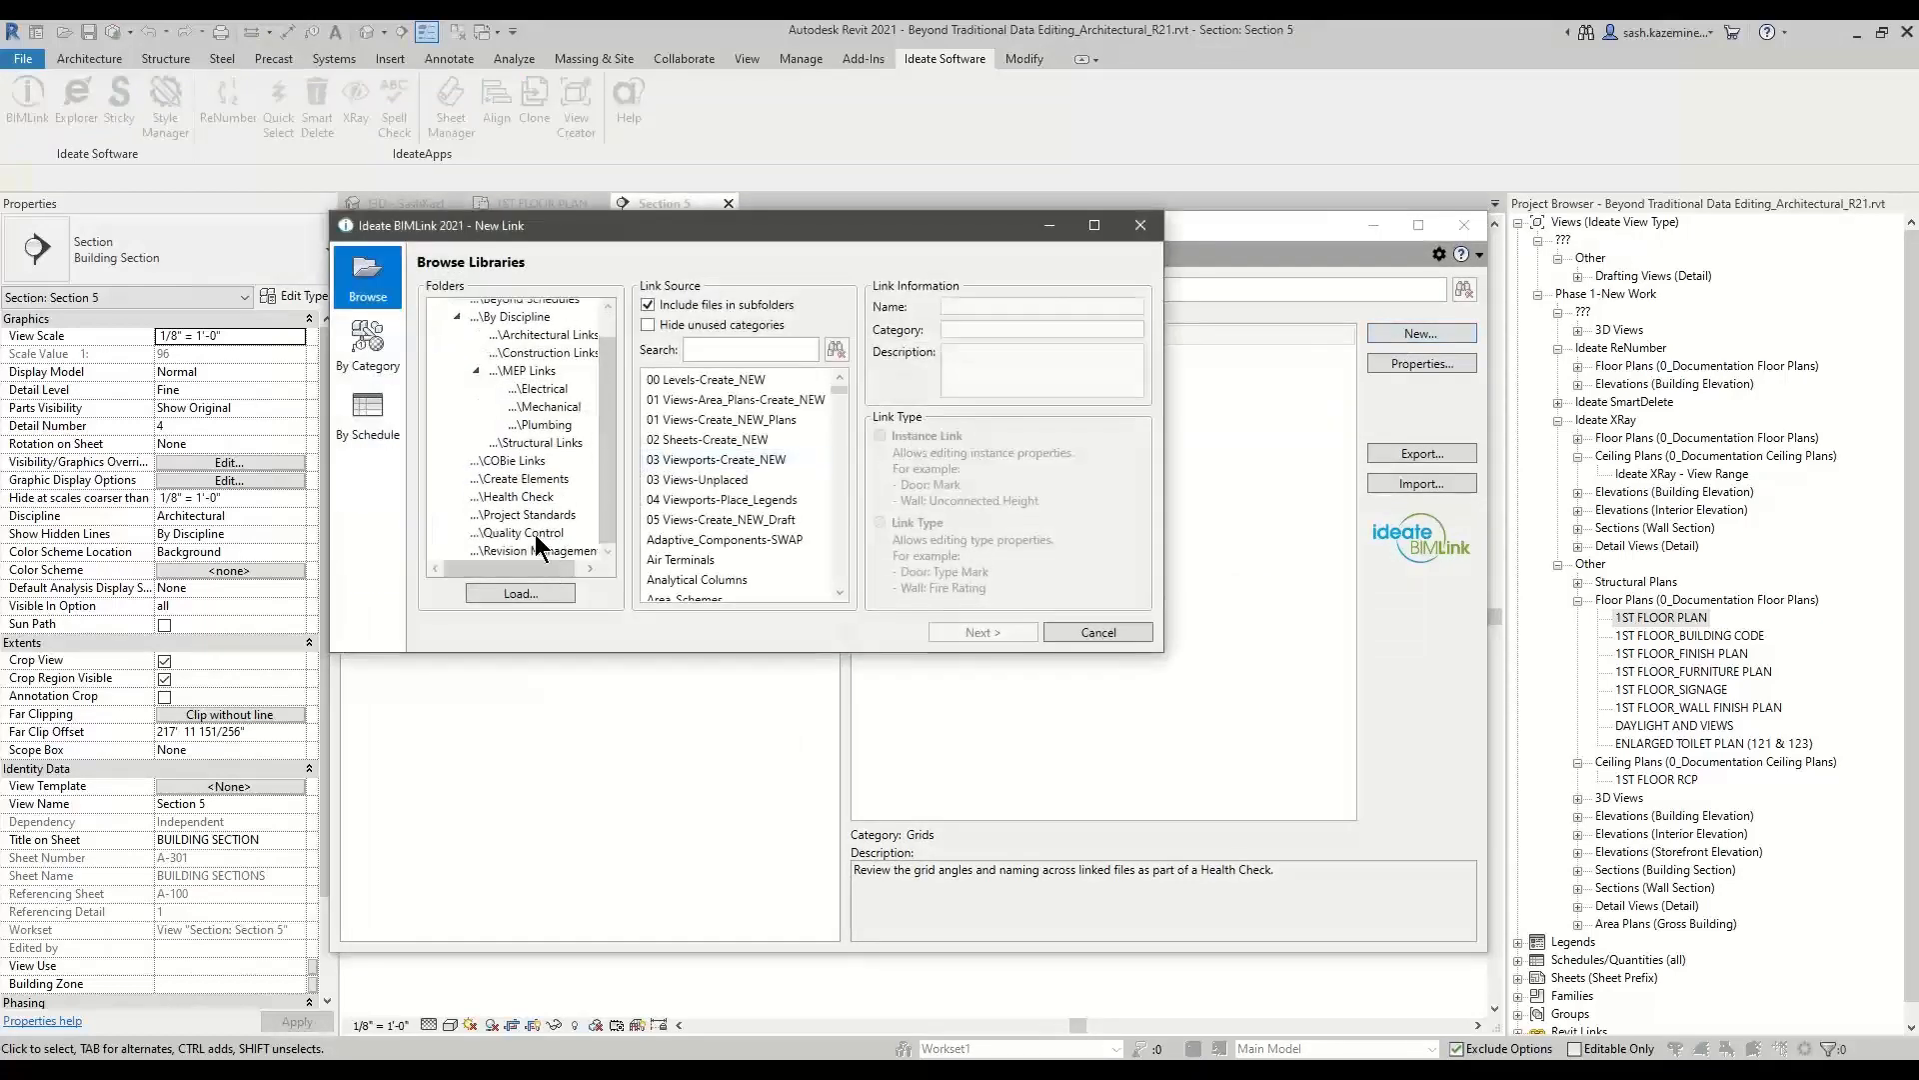
left_click(524, 514)
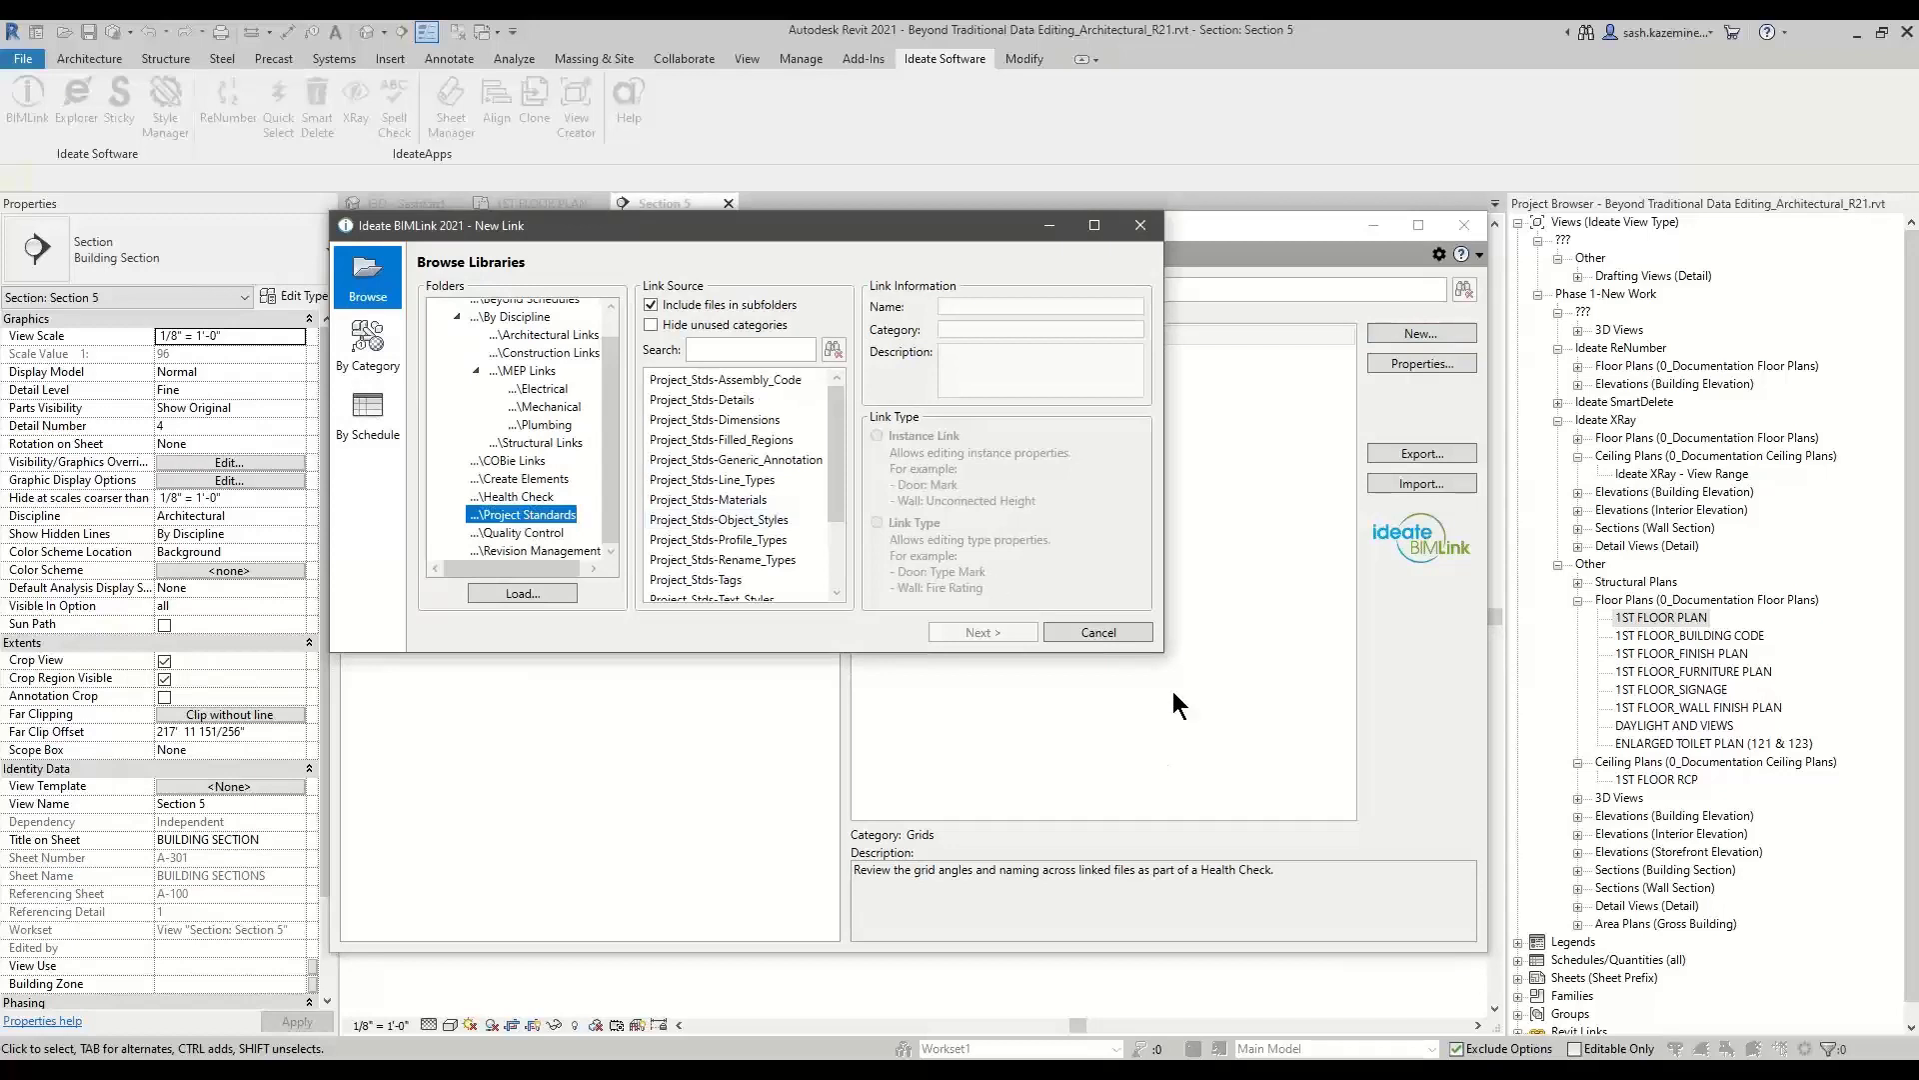
left_click_drag(1158, 656, 1412, 796)
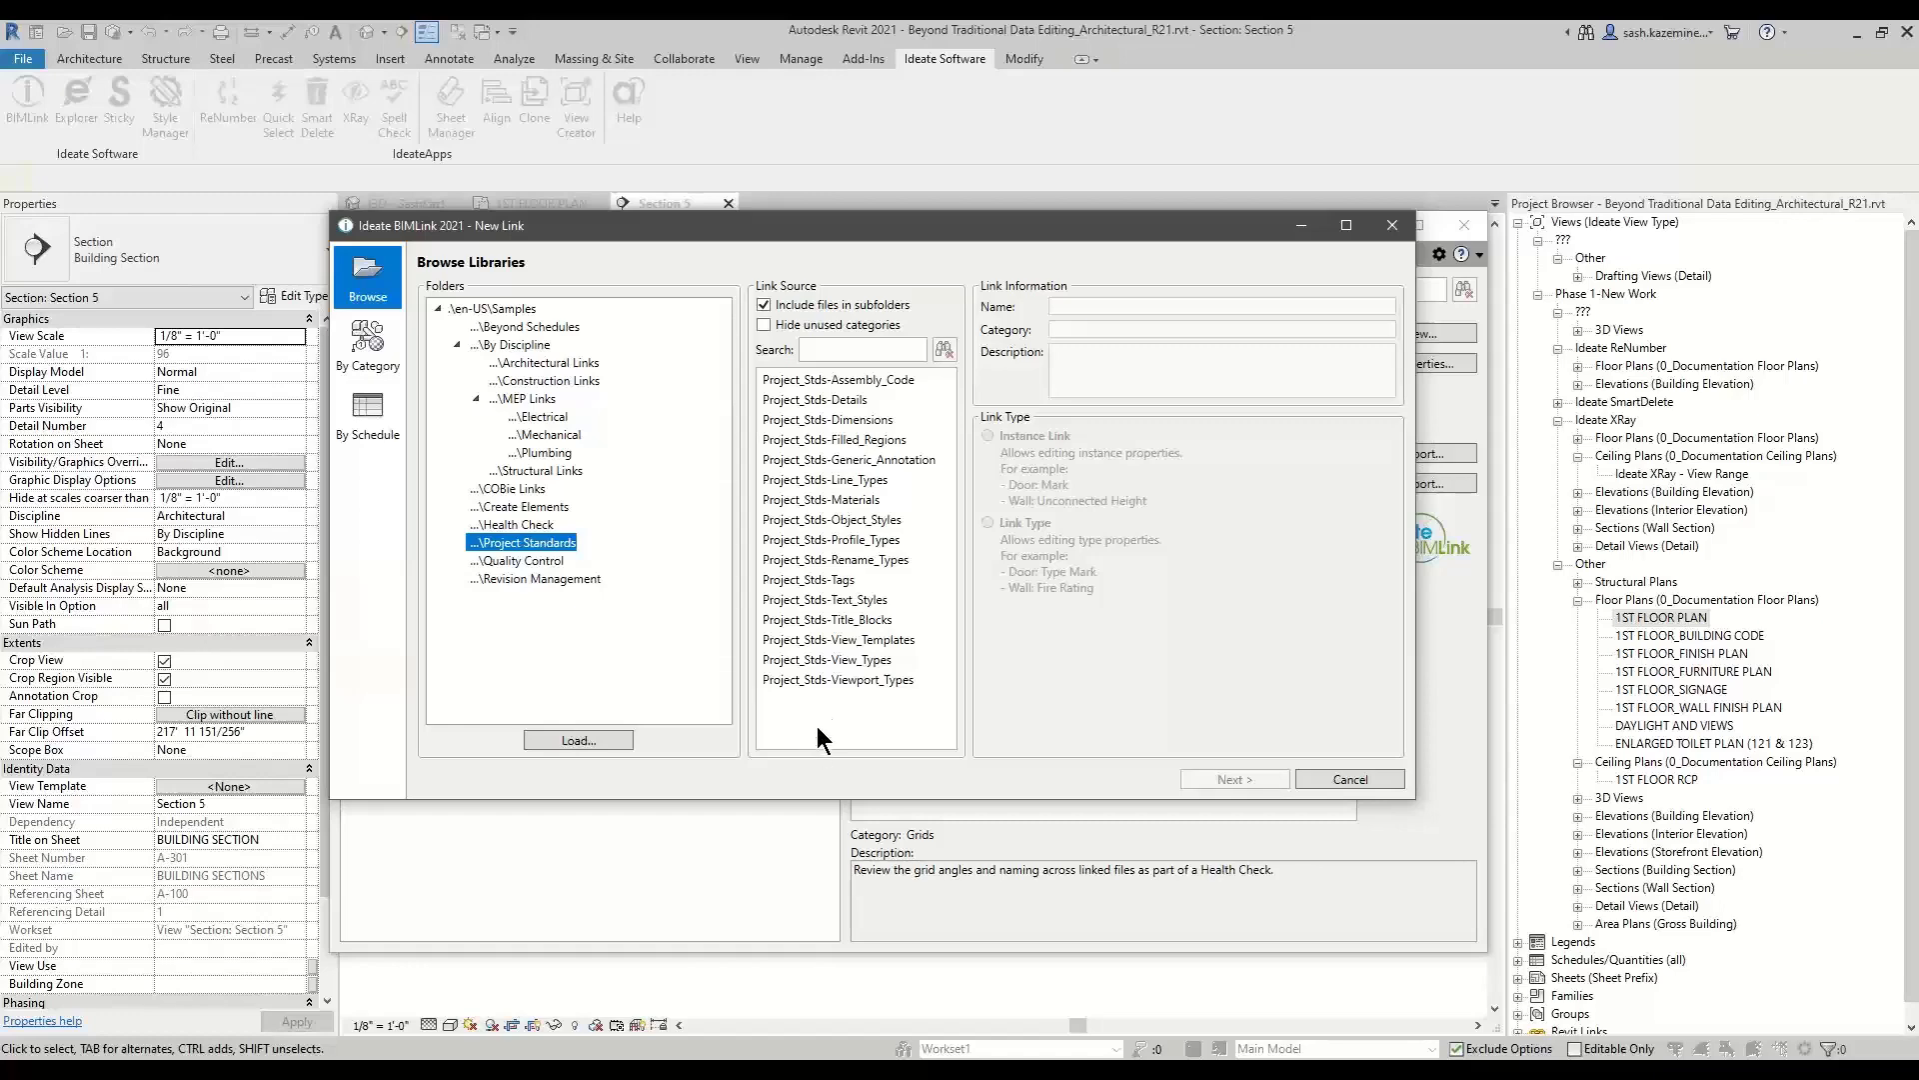
left_click(836, 659)
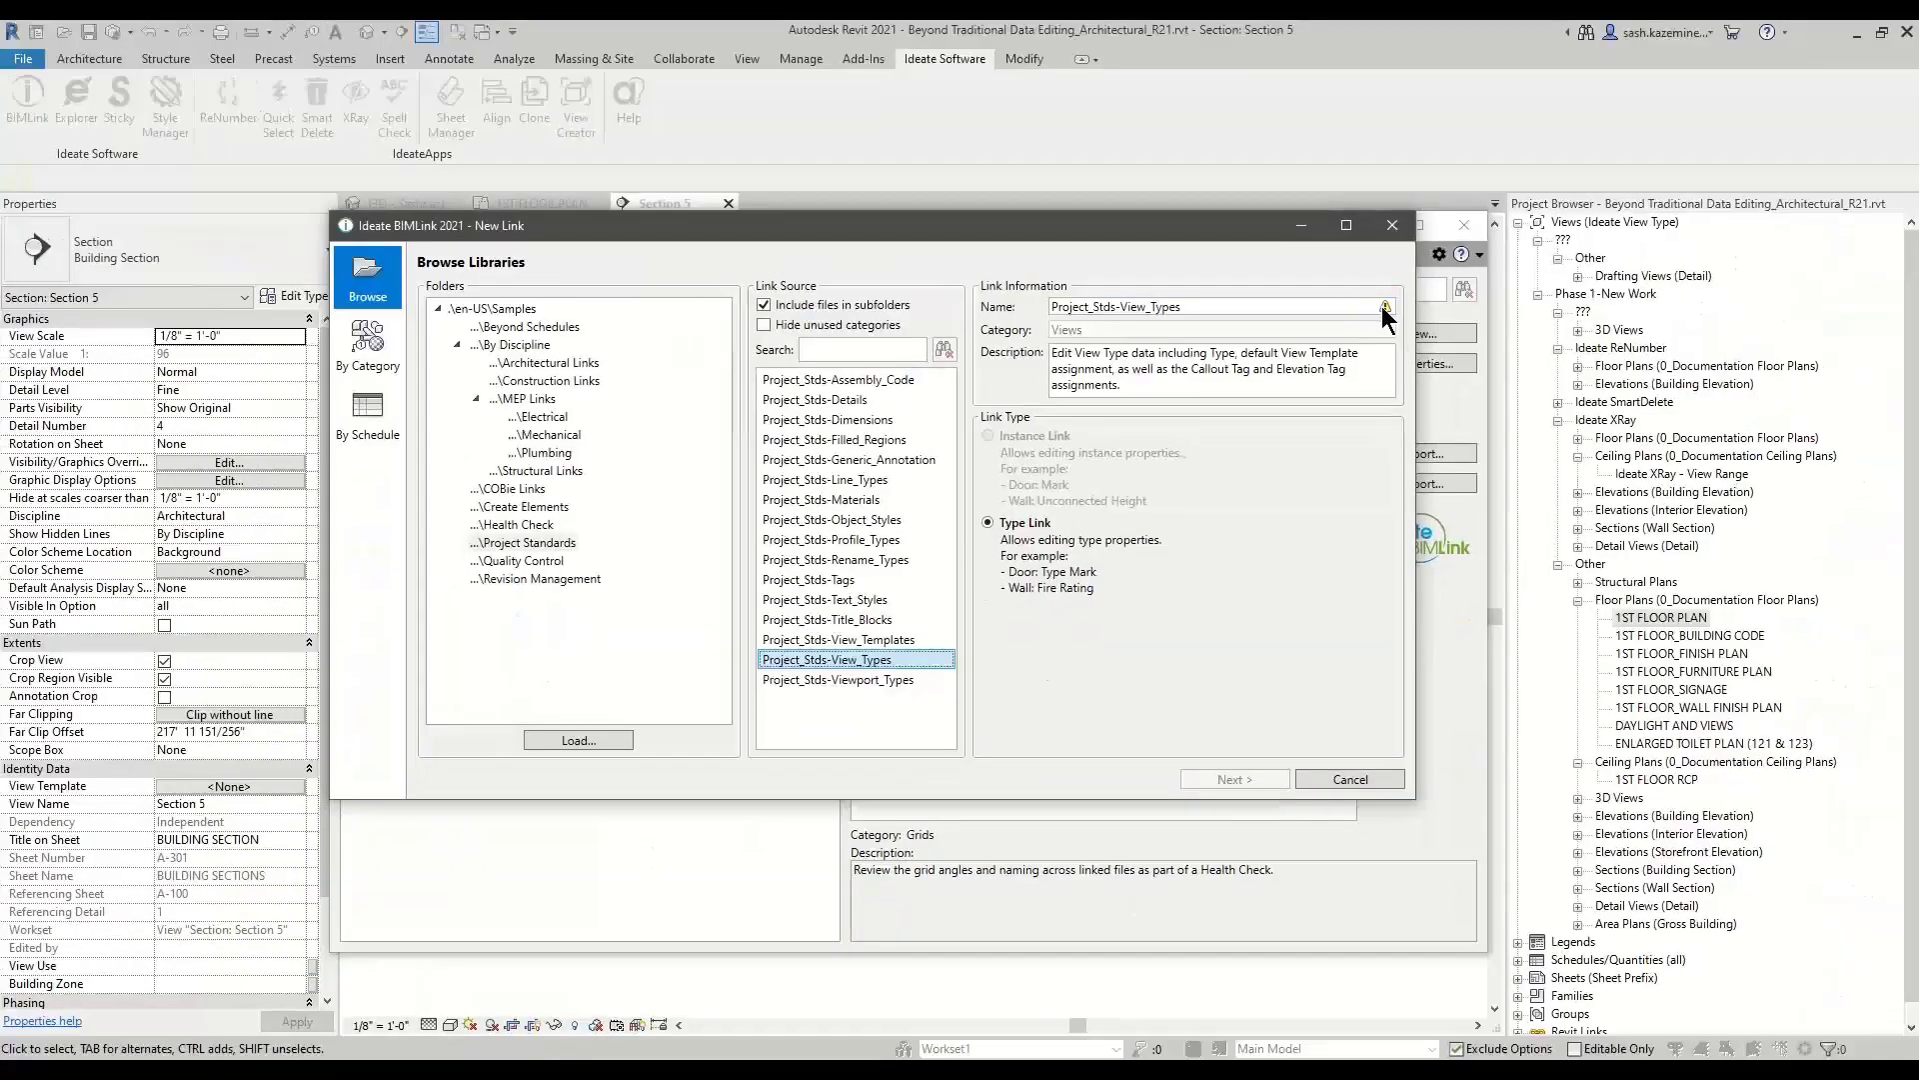
mouse_move(1384, 310)
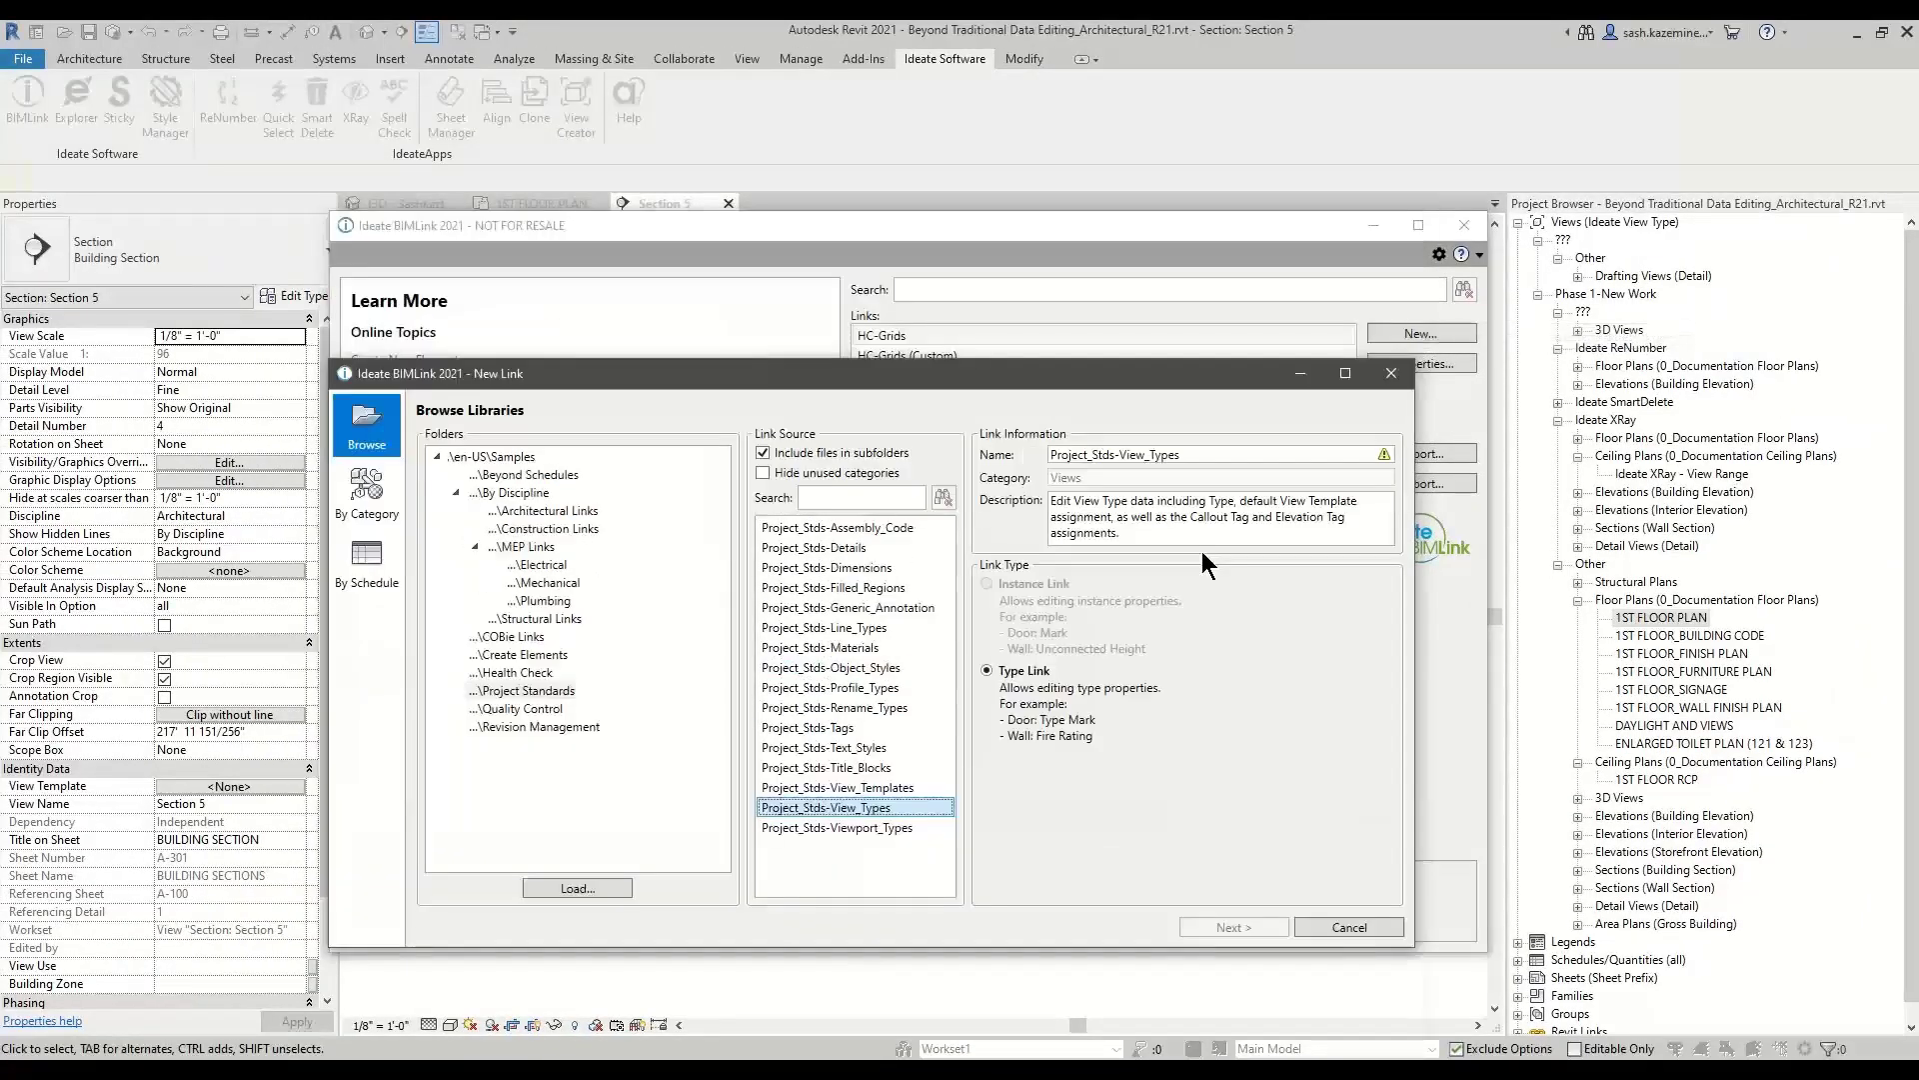
left_click_drag(1071, 591, 1032, 191)
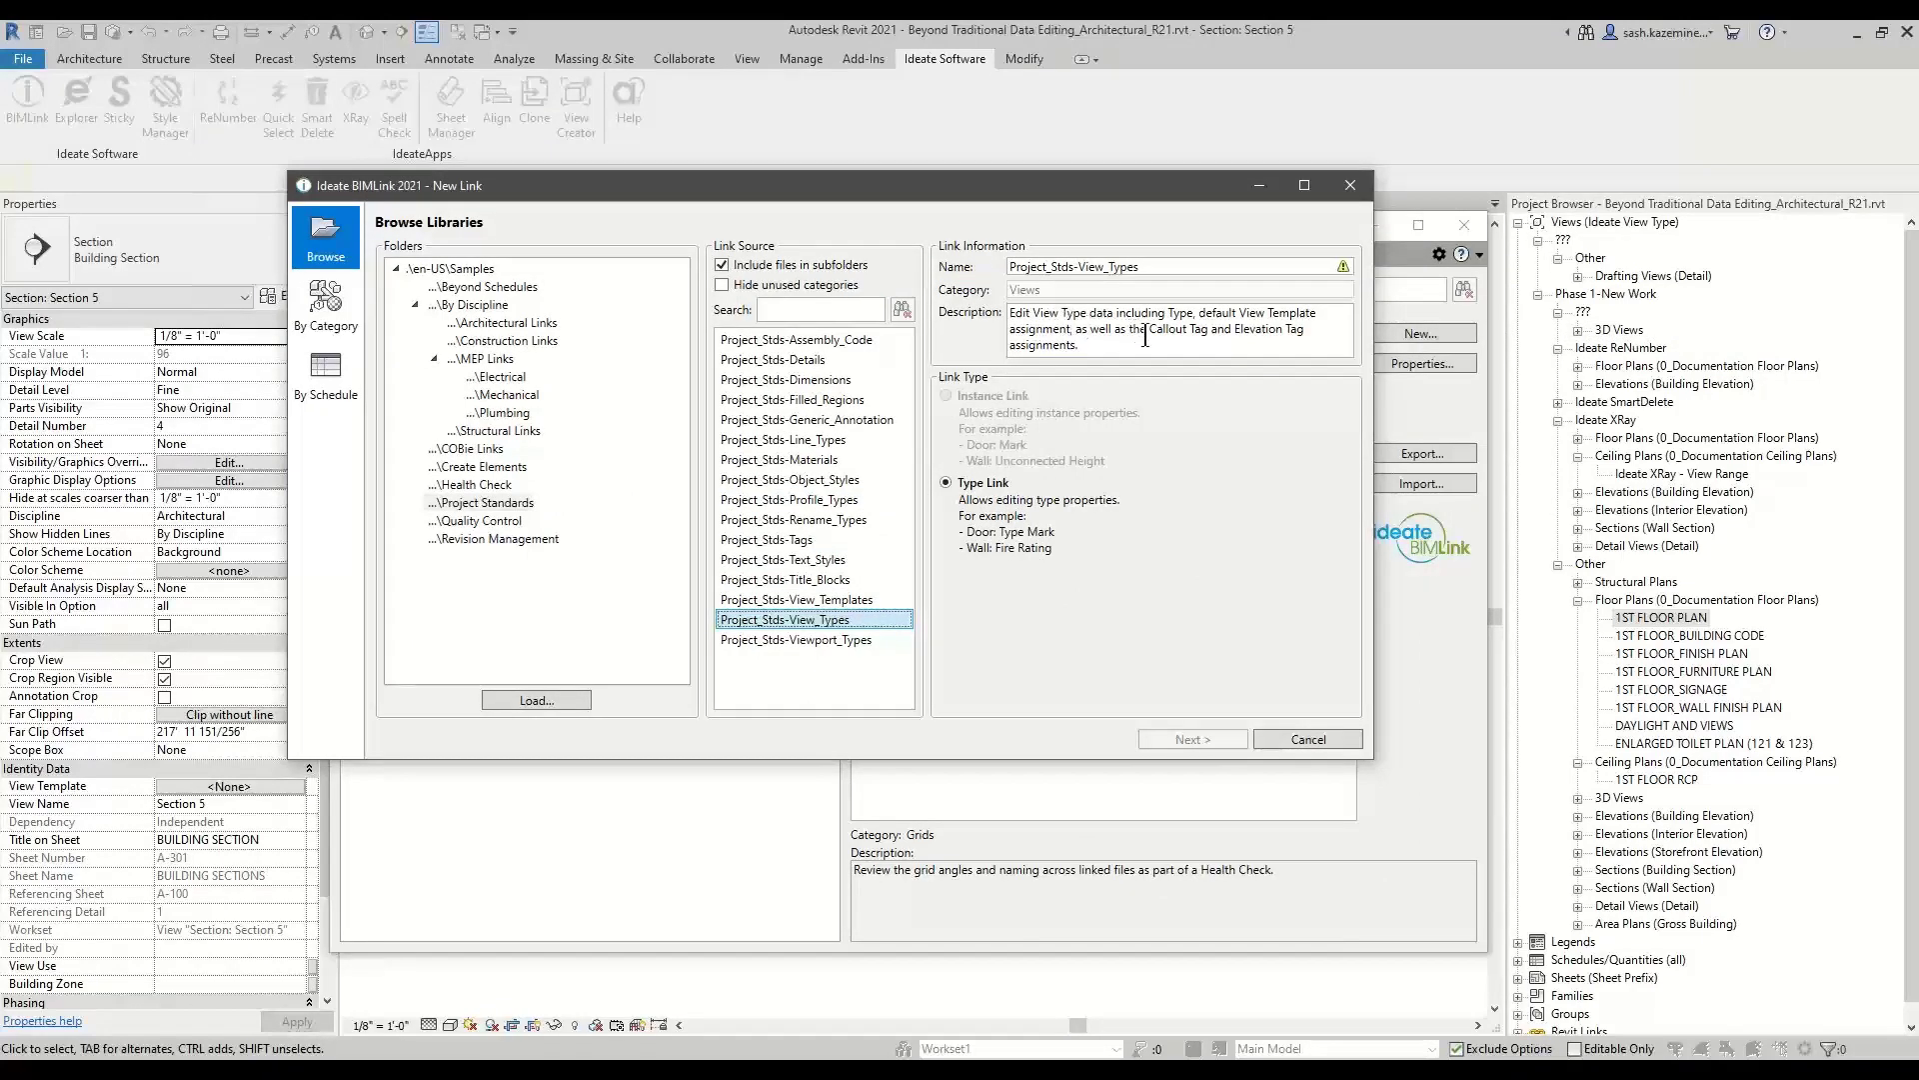
left_click(1349, 188)
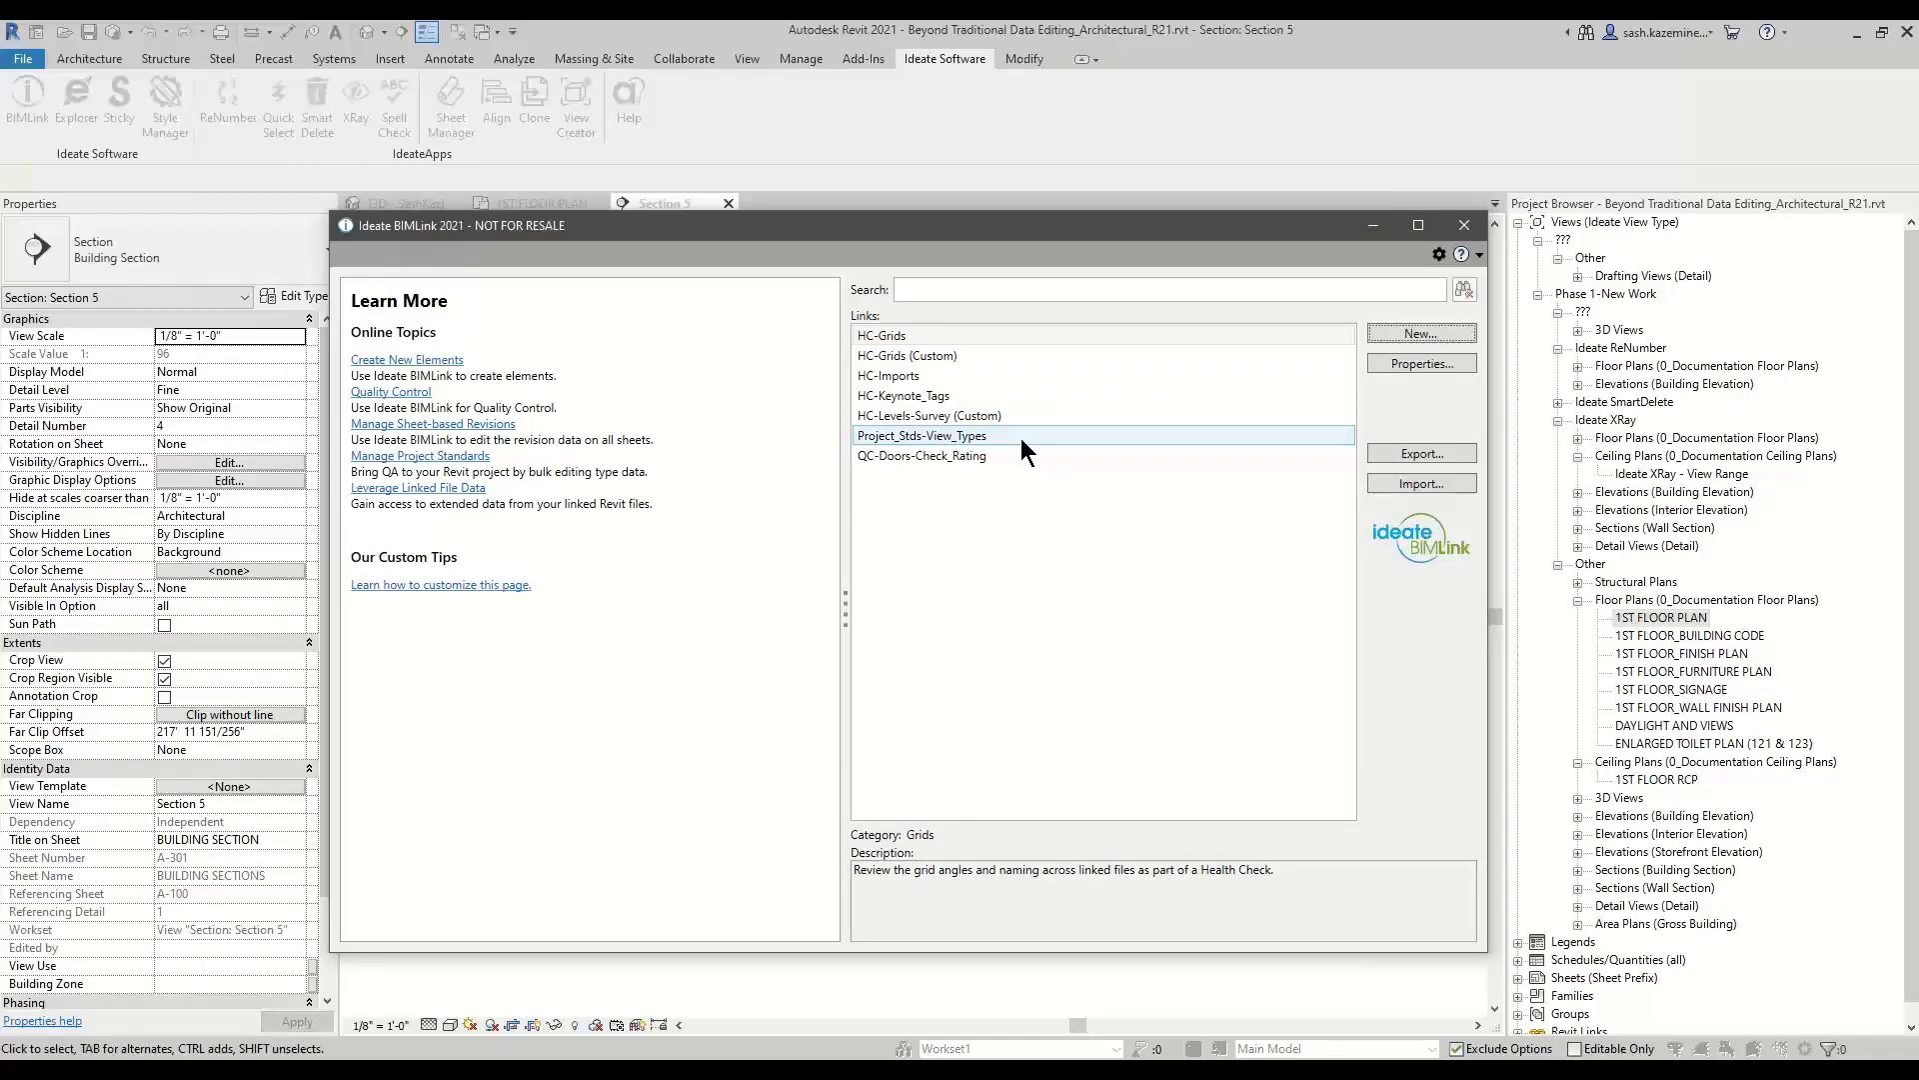
Open the existing Project_Stds-View_Types link, enlarge its editor, show the full preview and include linked elements.
double_click(1022, 438)
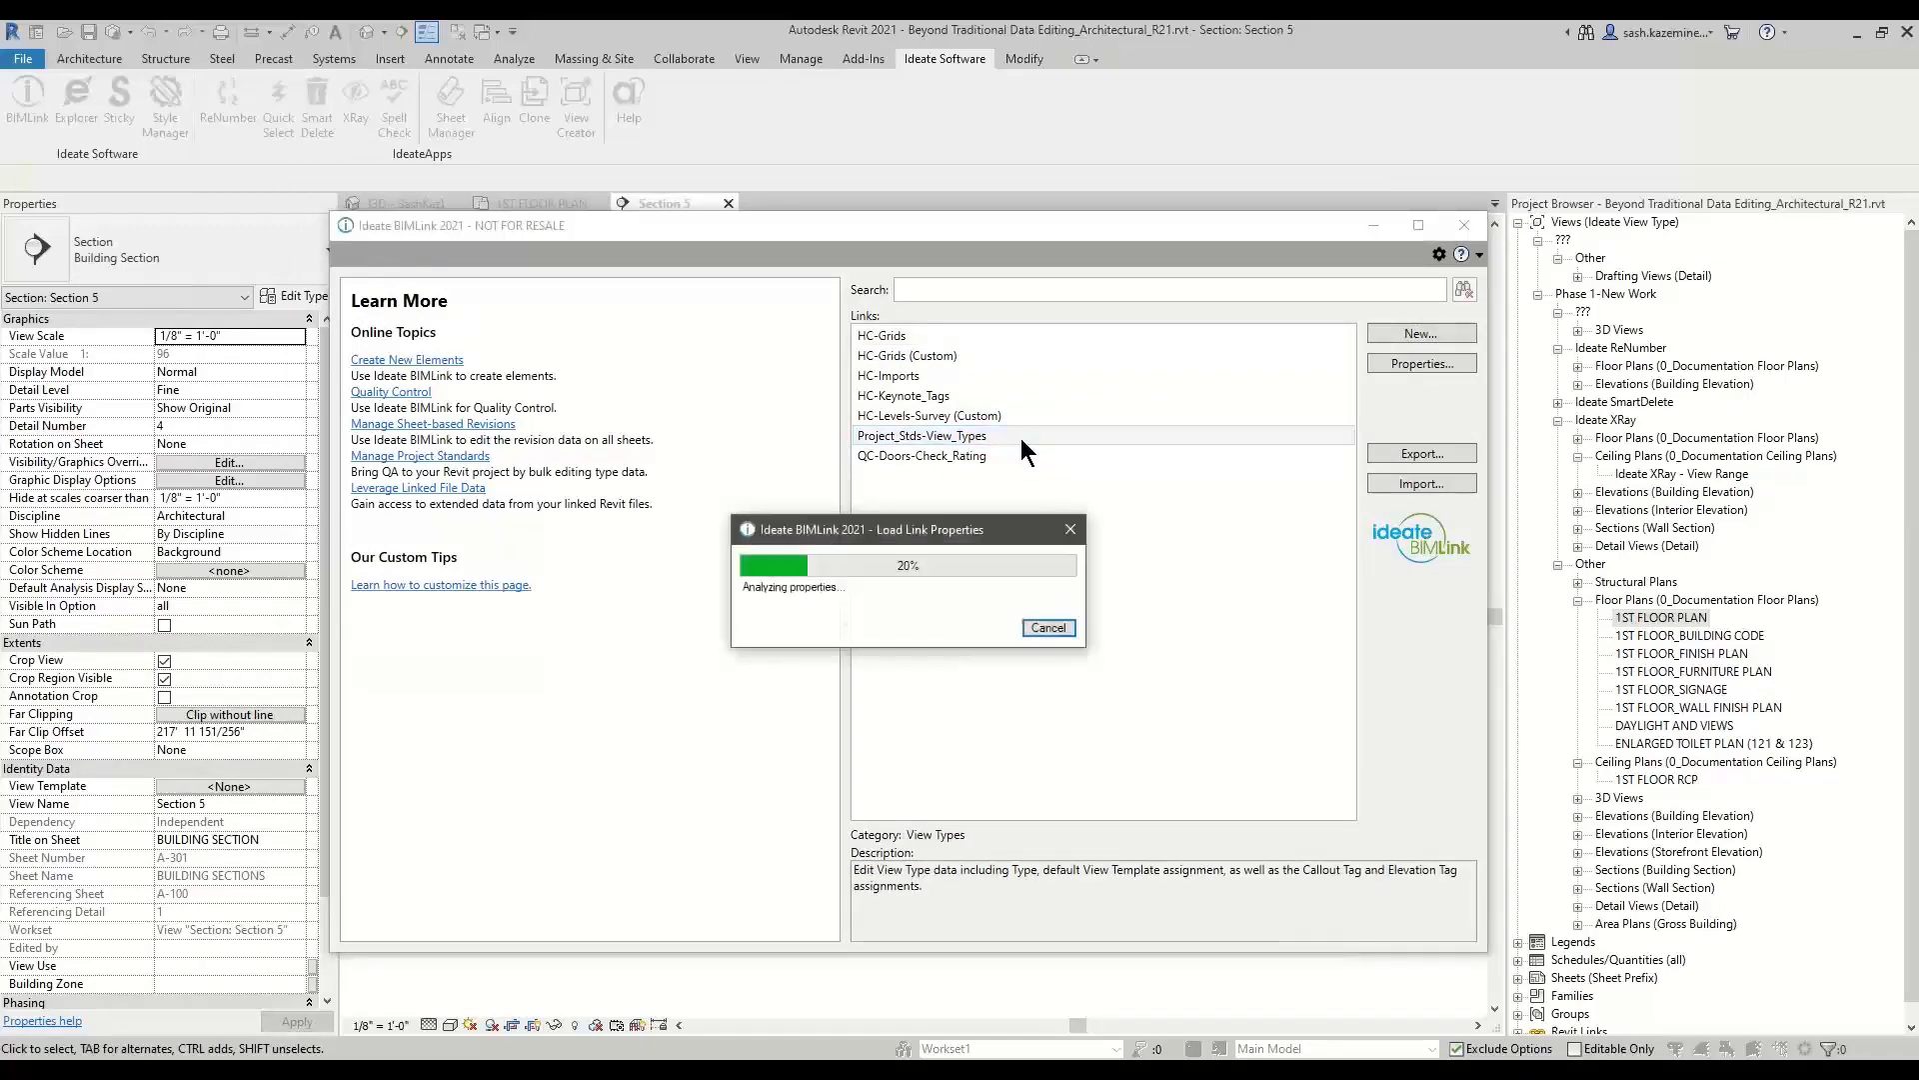
left_click_drag(972, 800, 1739, 1001)
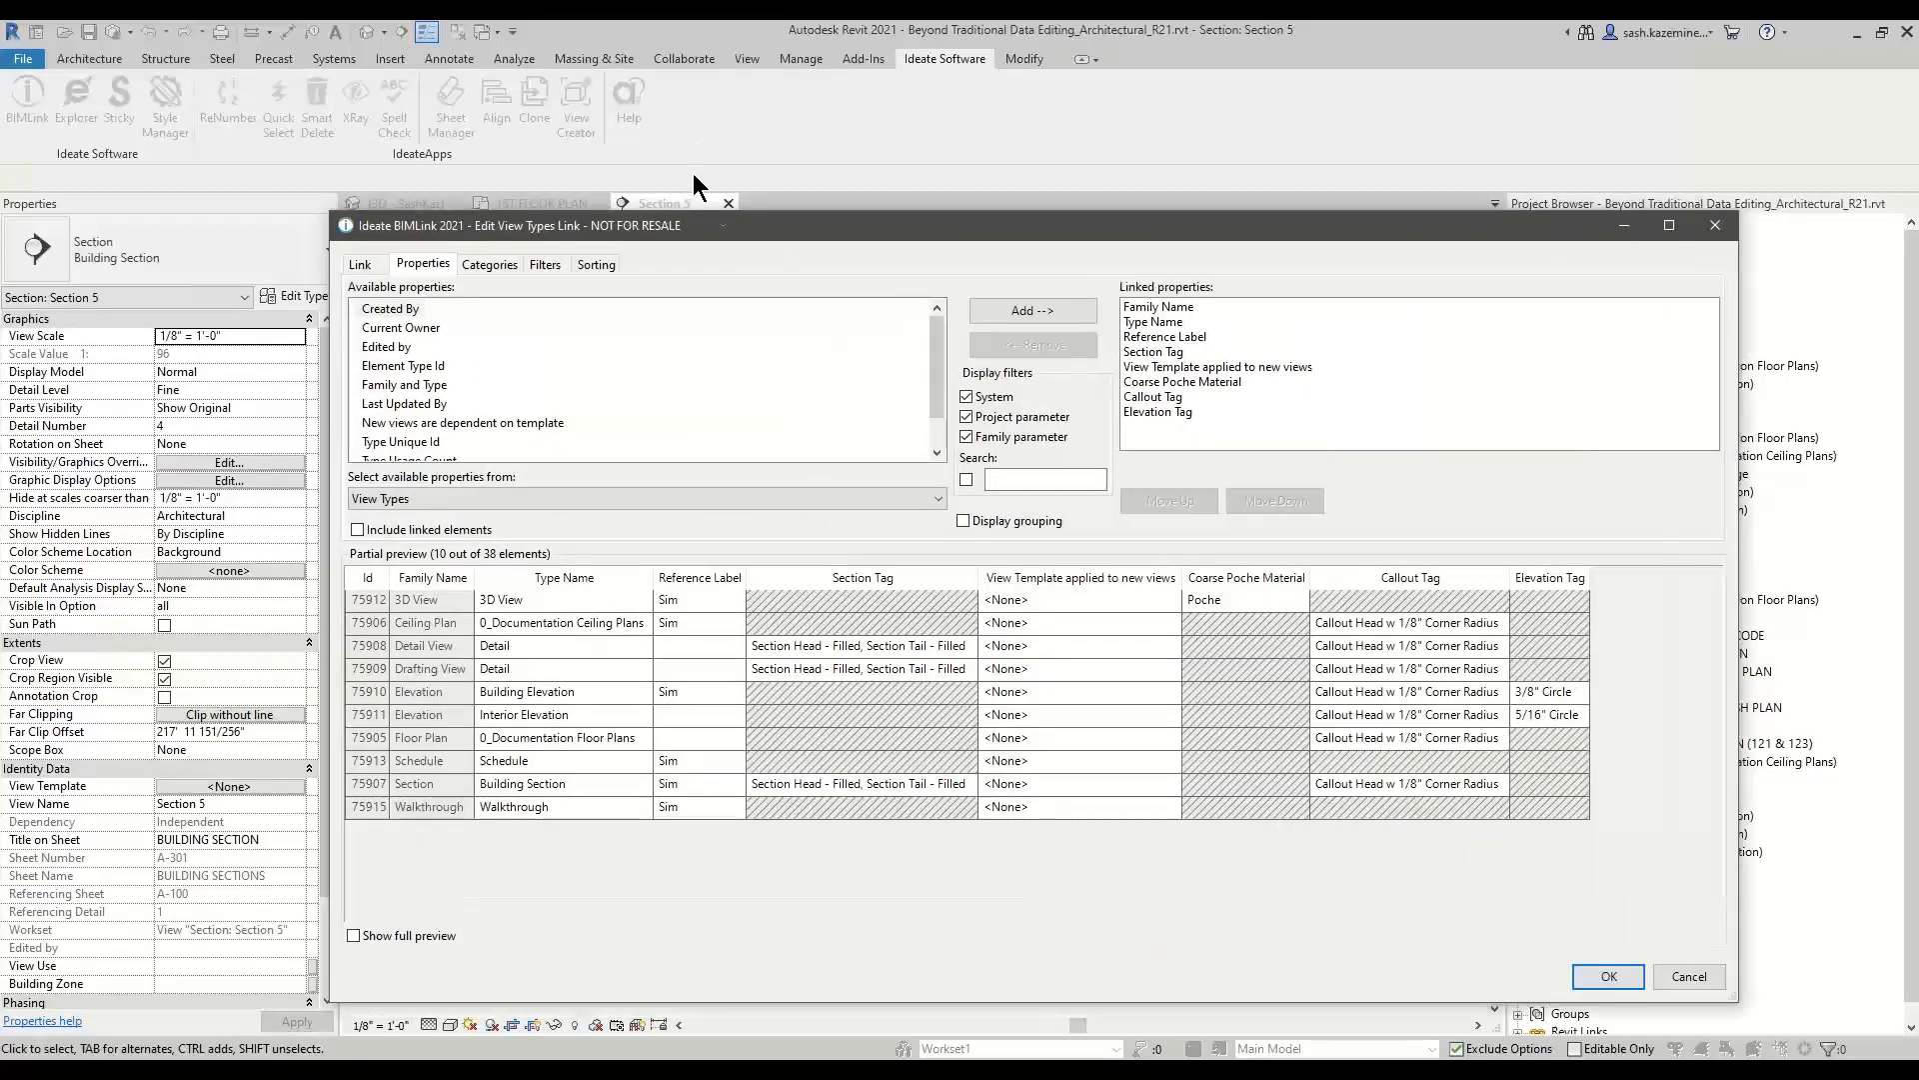
left_click_drag(735, 230, 694, 162)
left_click(337, 869)
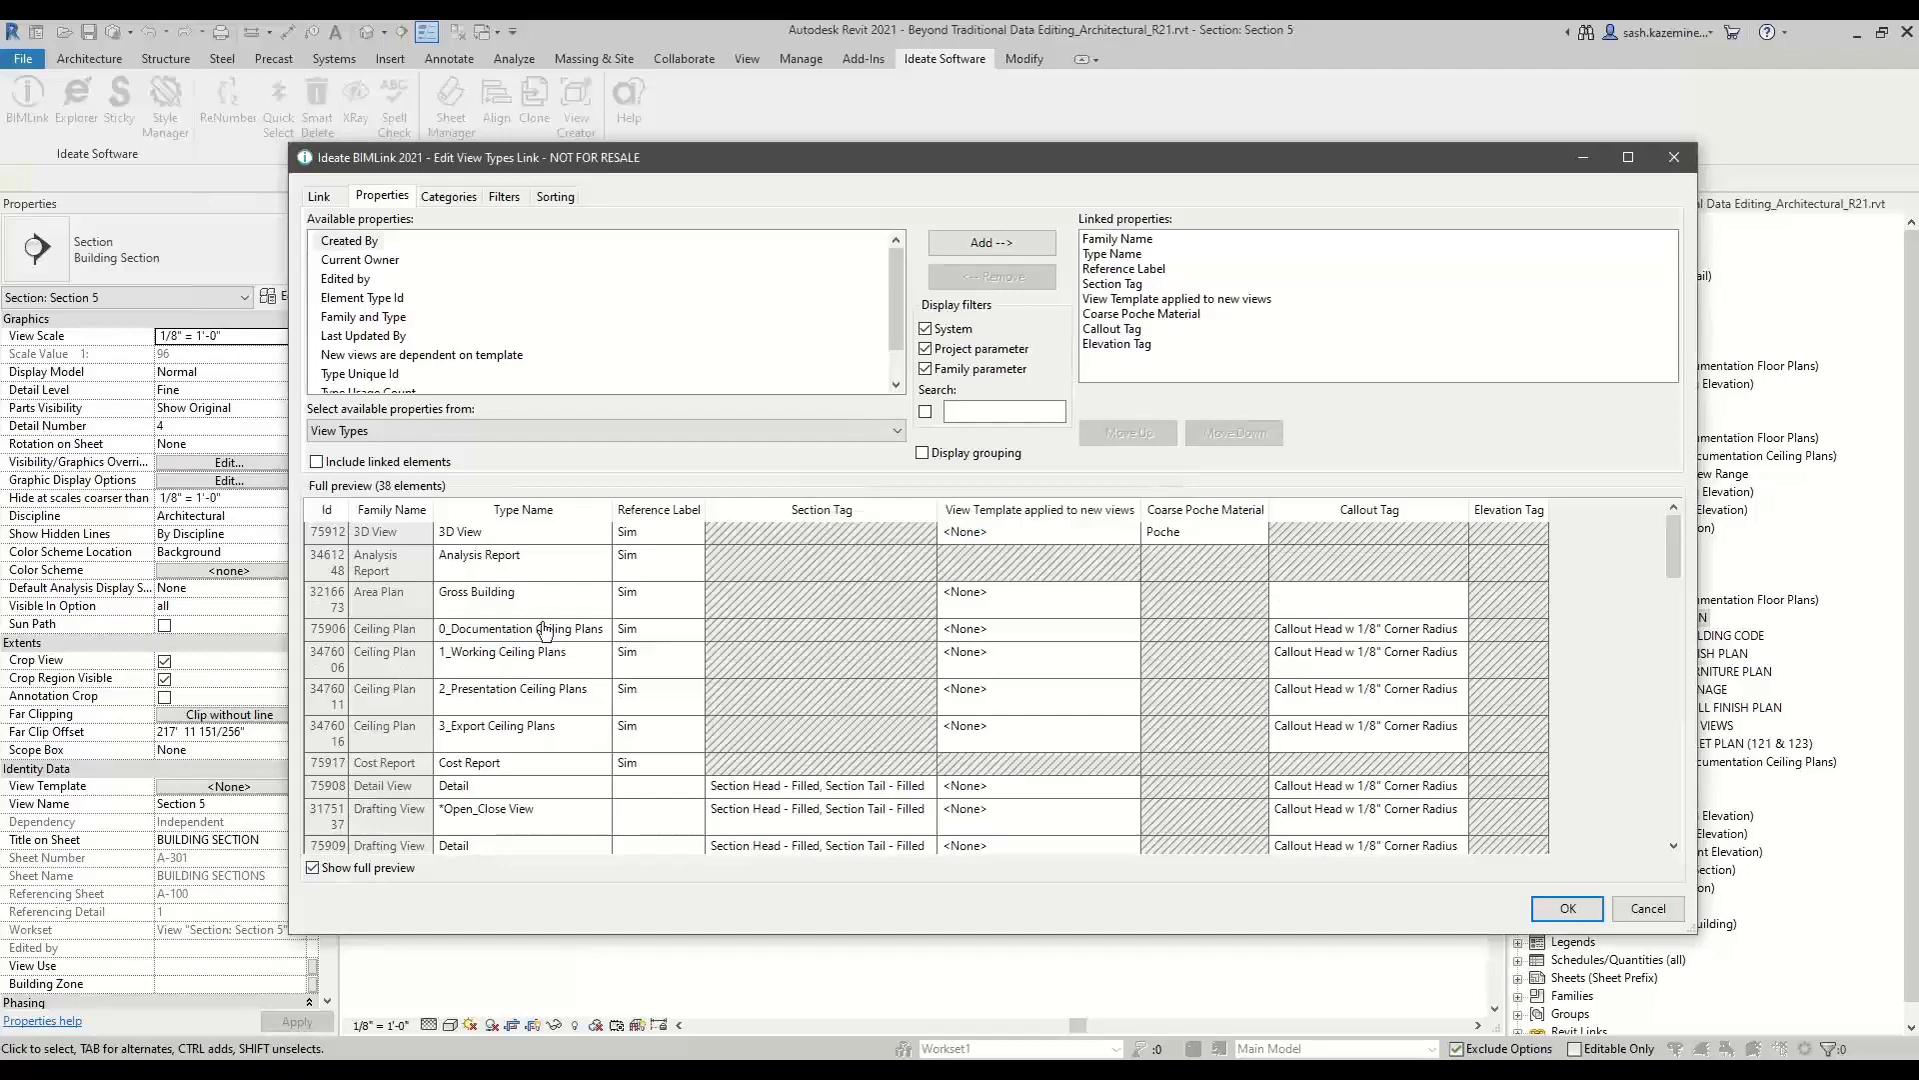
left_click(350, 464)
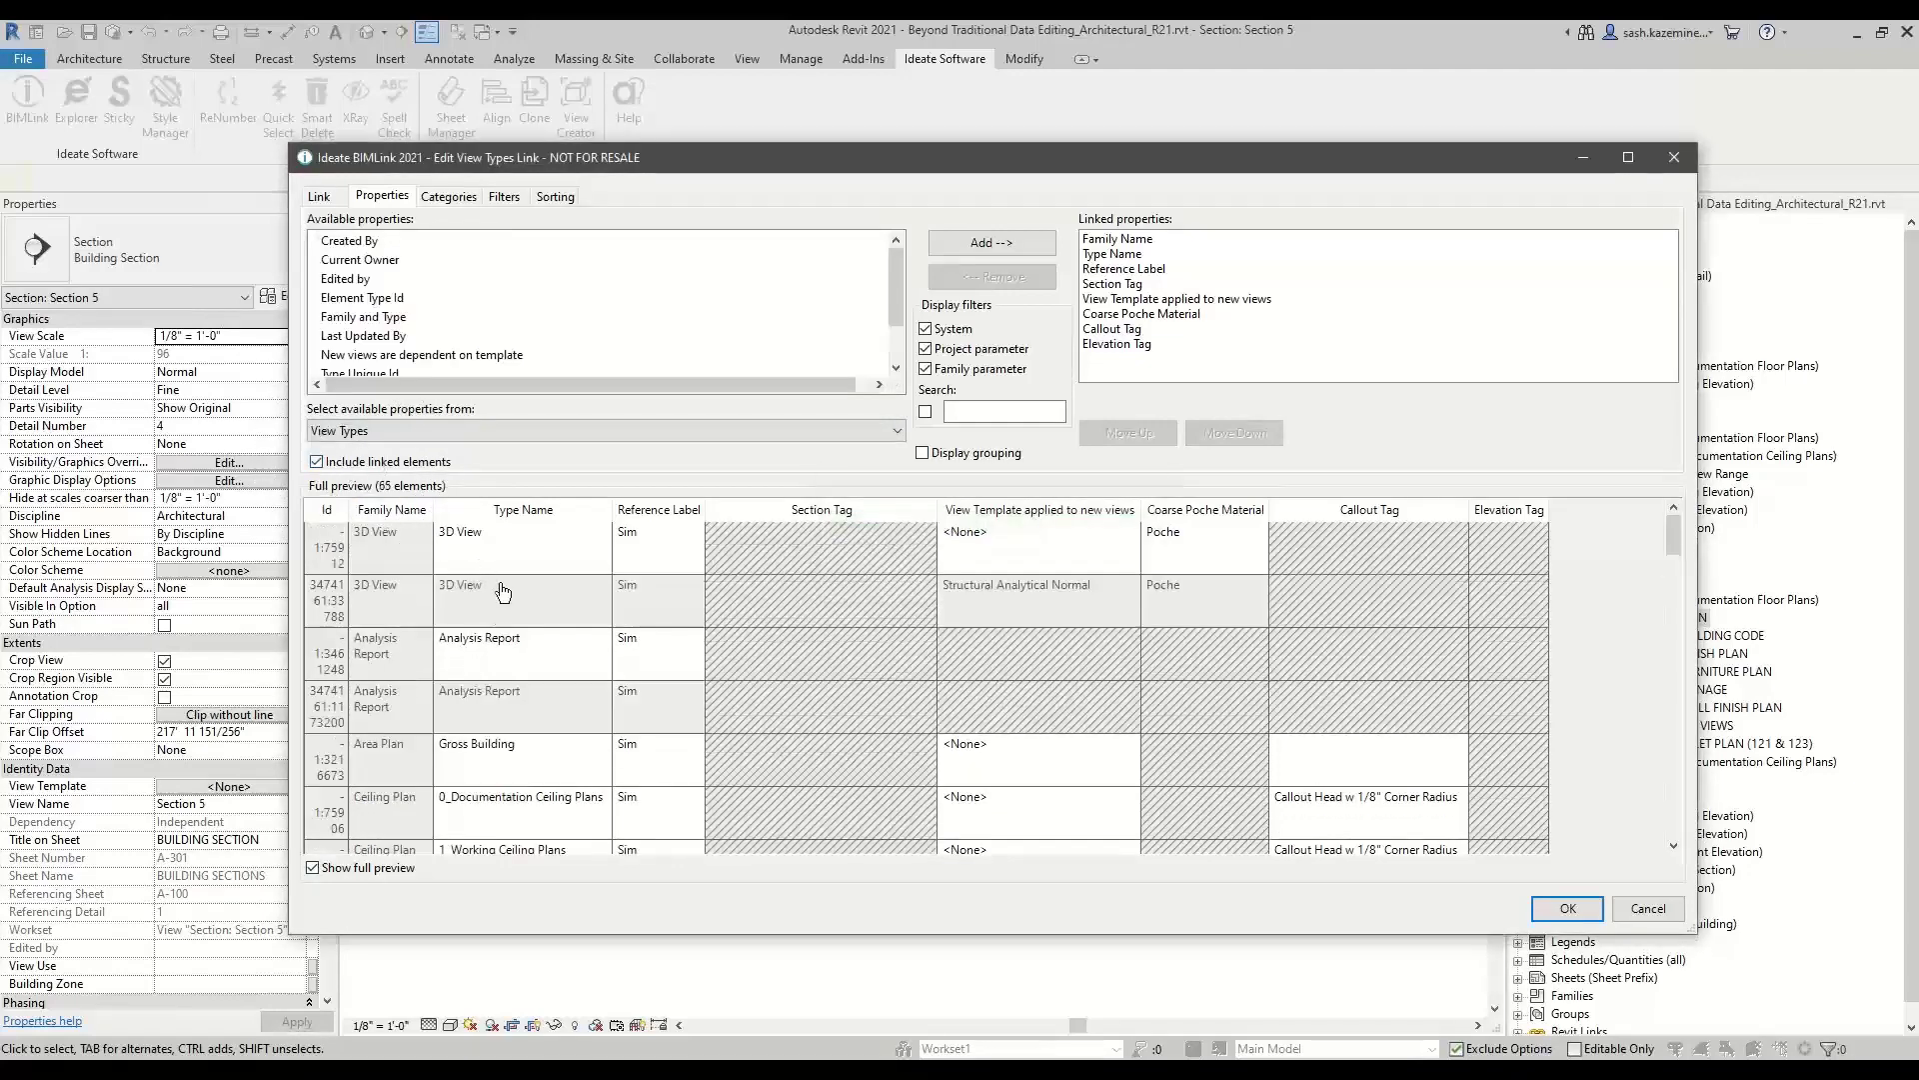
Check the full preview with linked view types included, and exclude linked elements from the link.
scroll(481, 703, "down", 2)
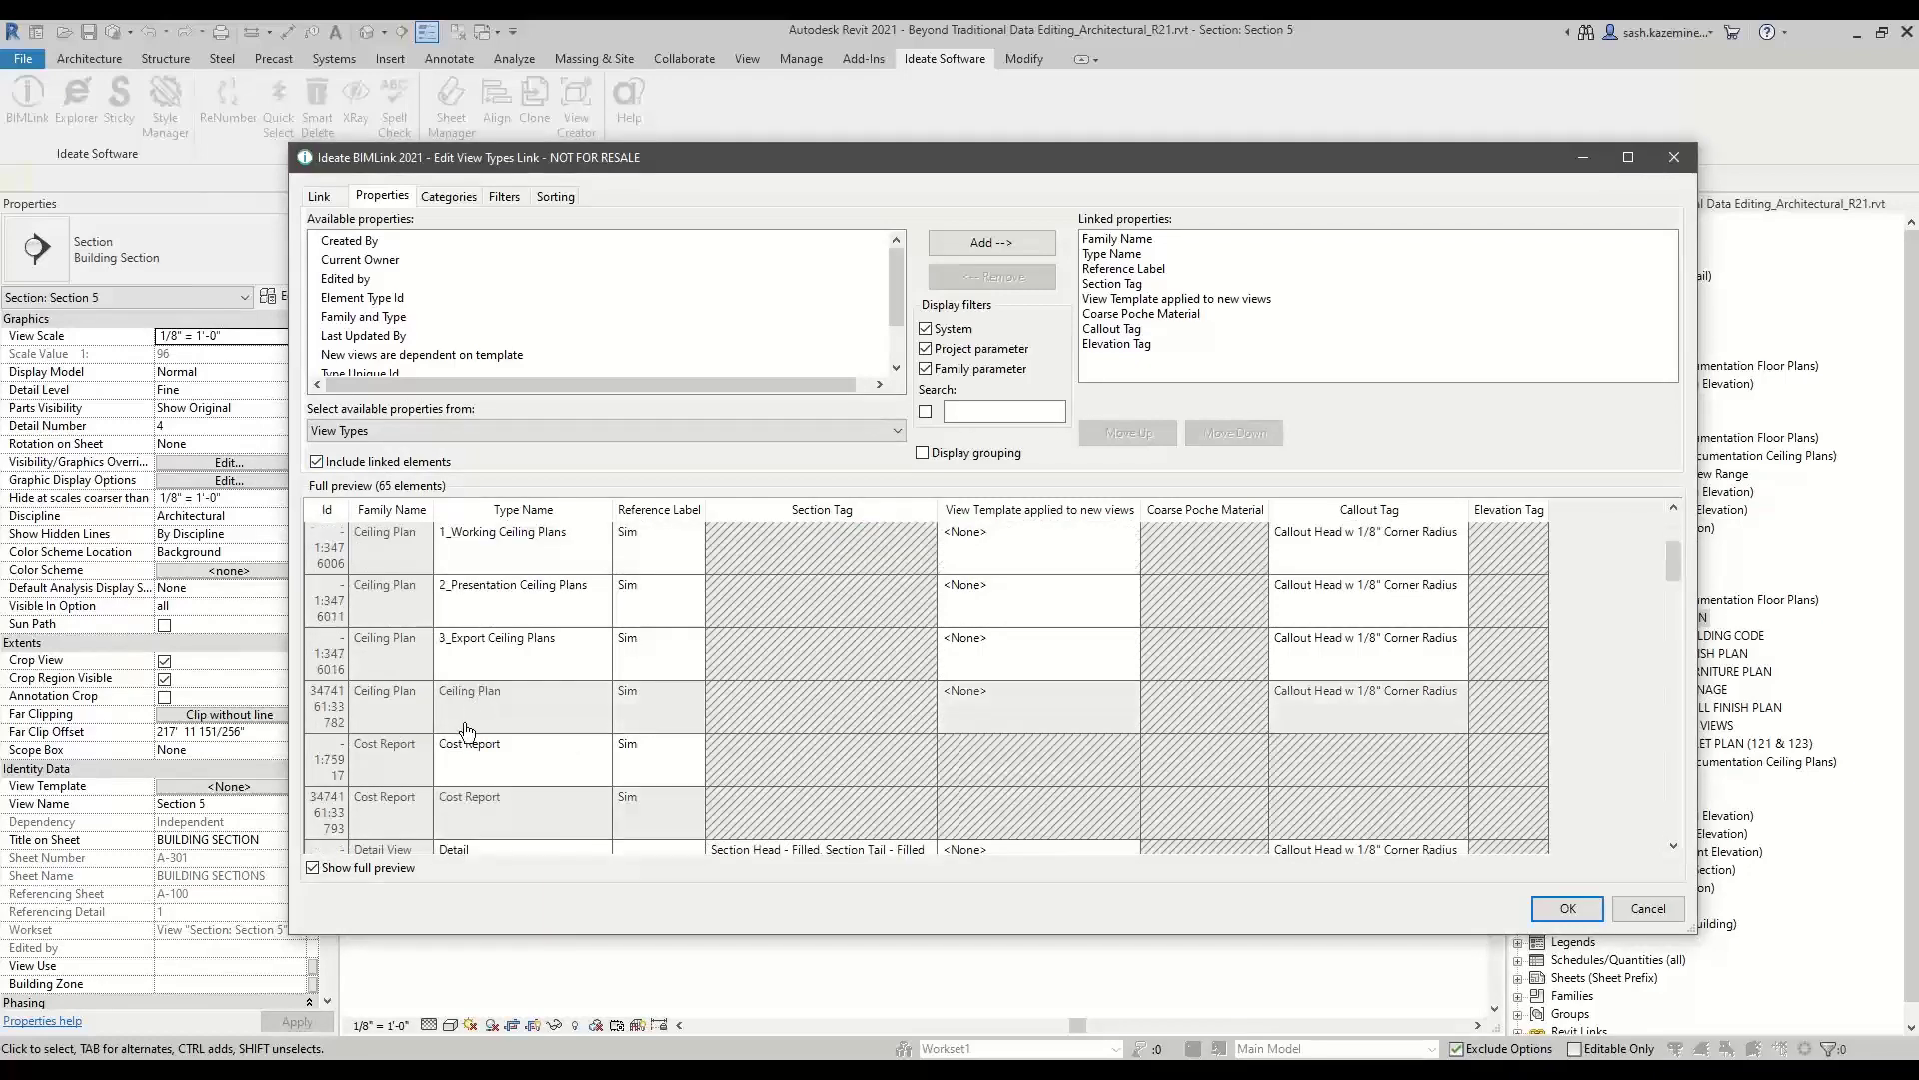
scroll(470, 750, "down", 2)
scroll(469, 750, "up", 4)
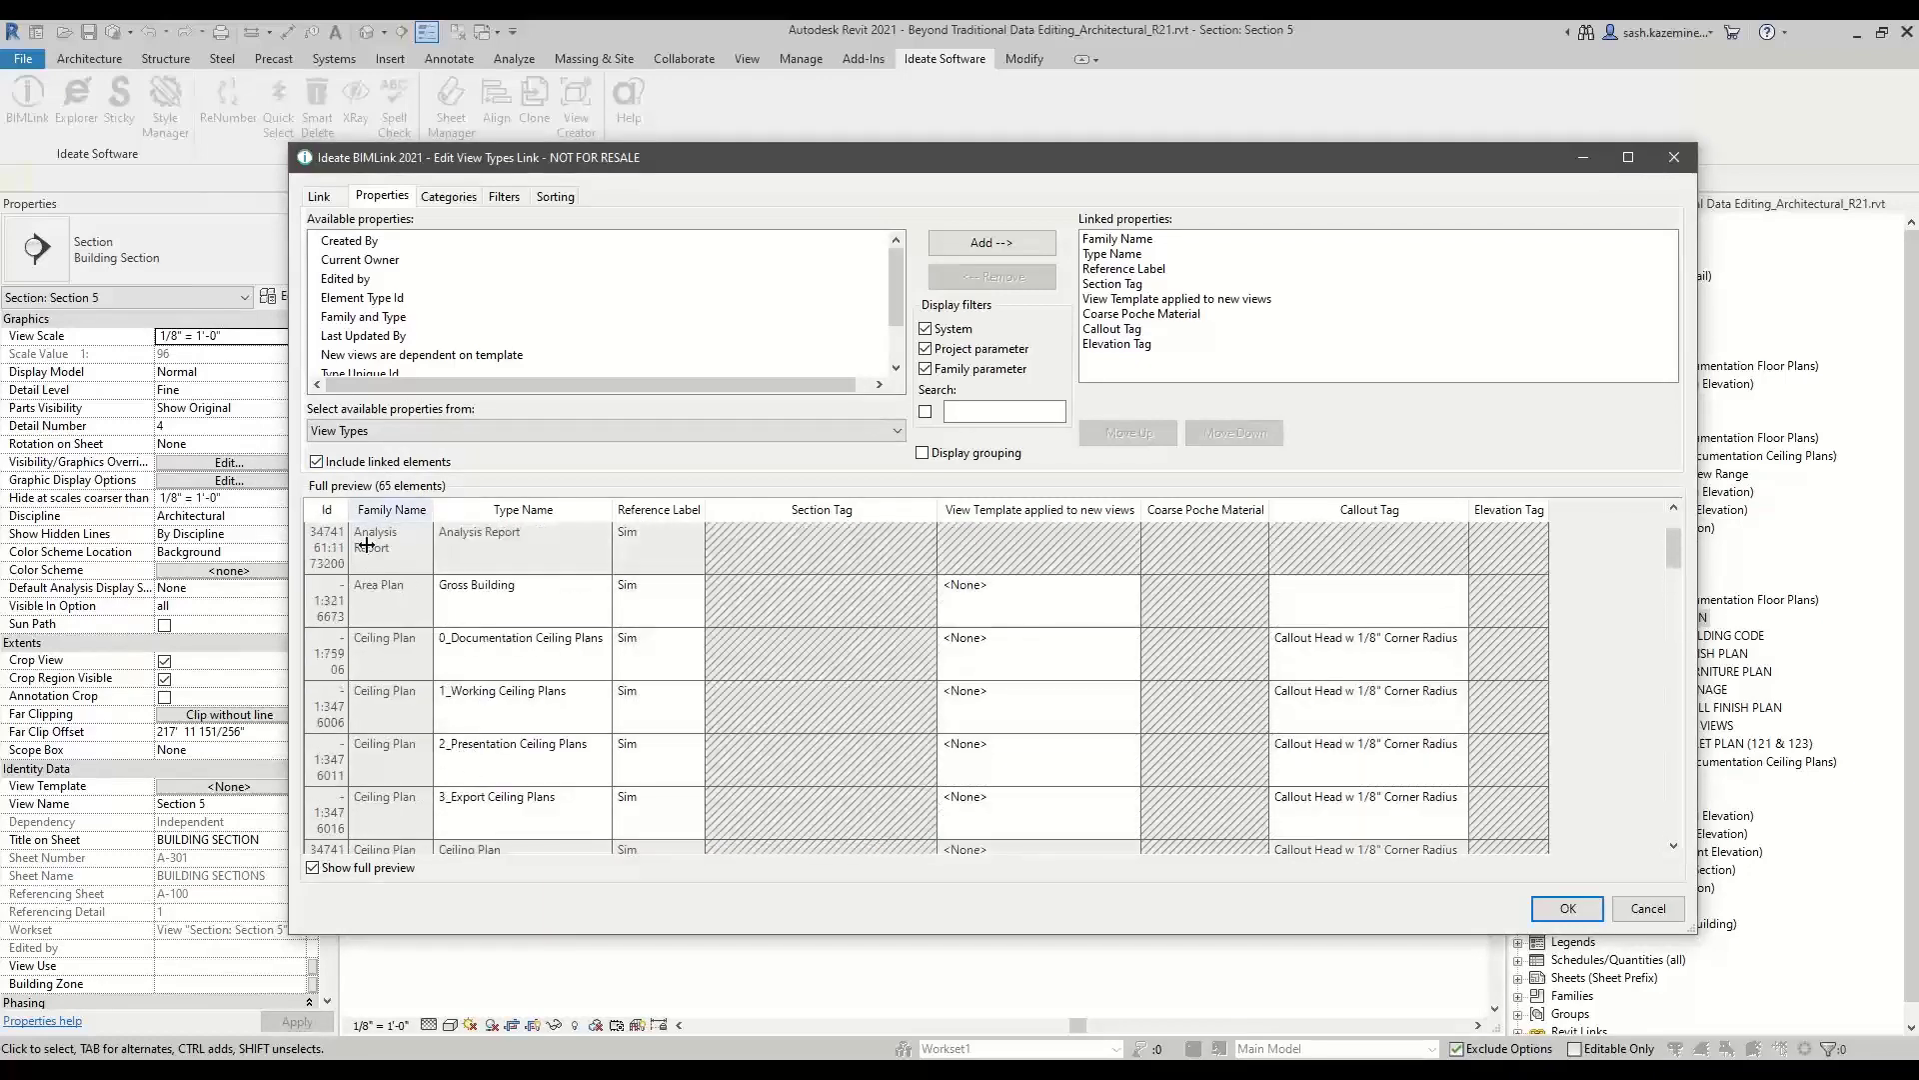
left_click(349, 463)
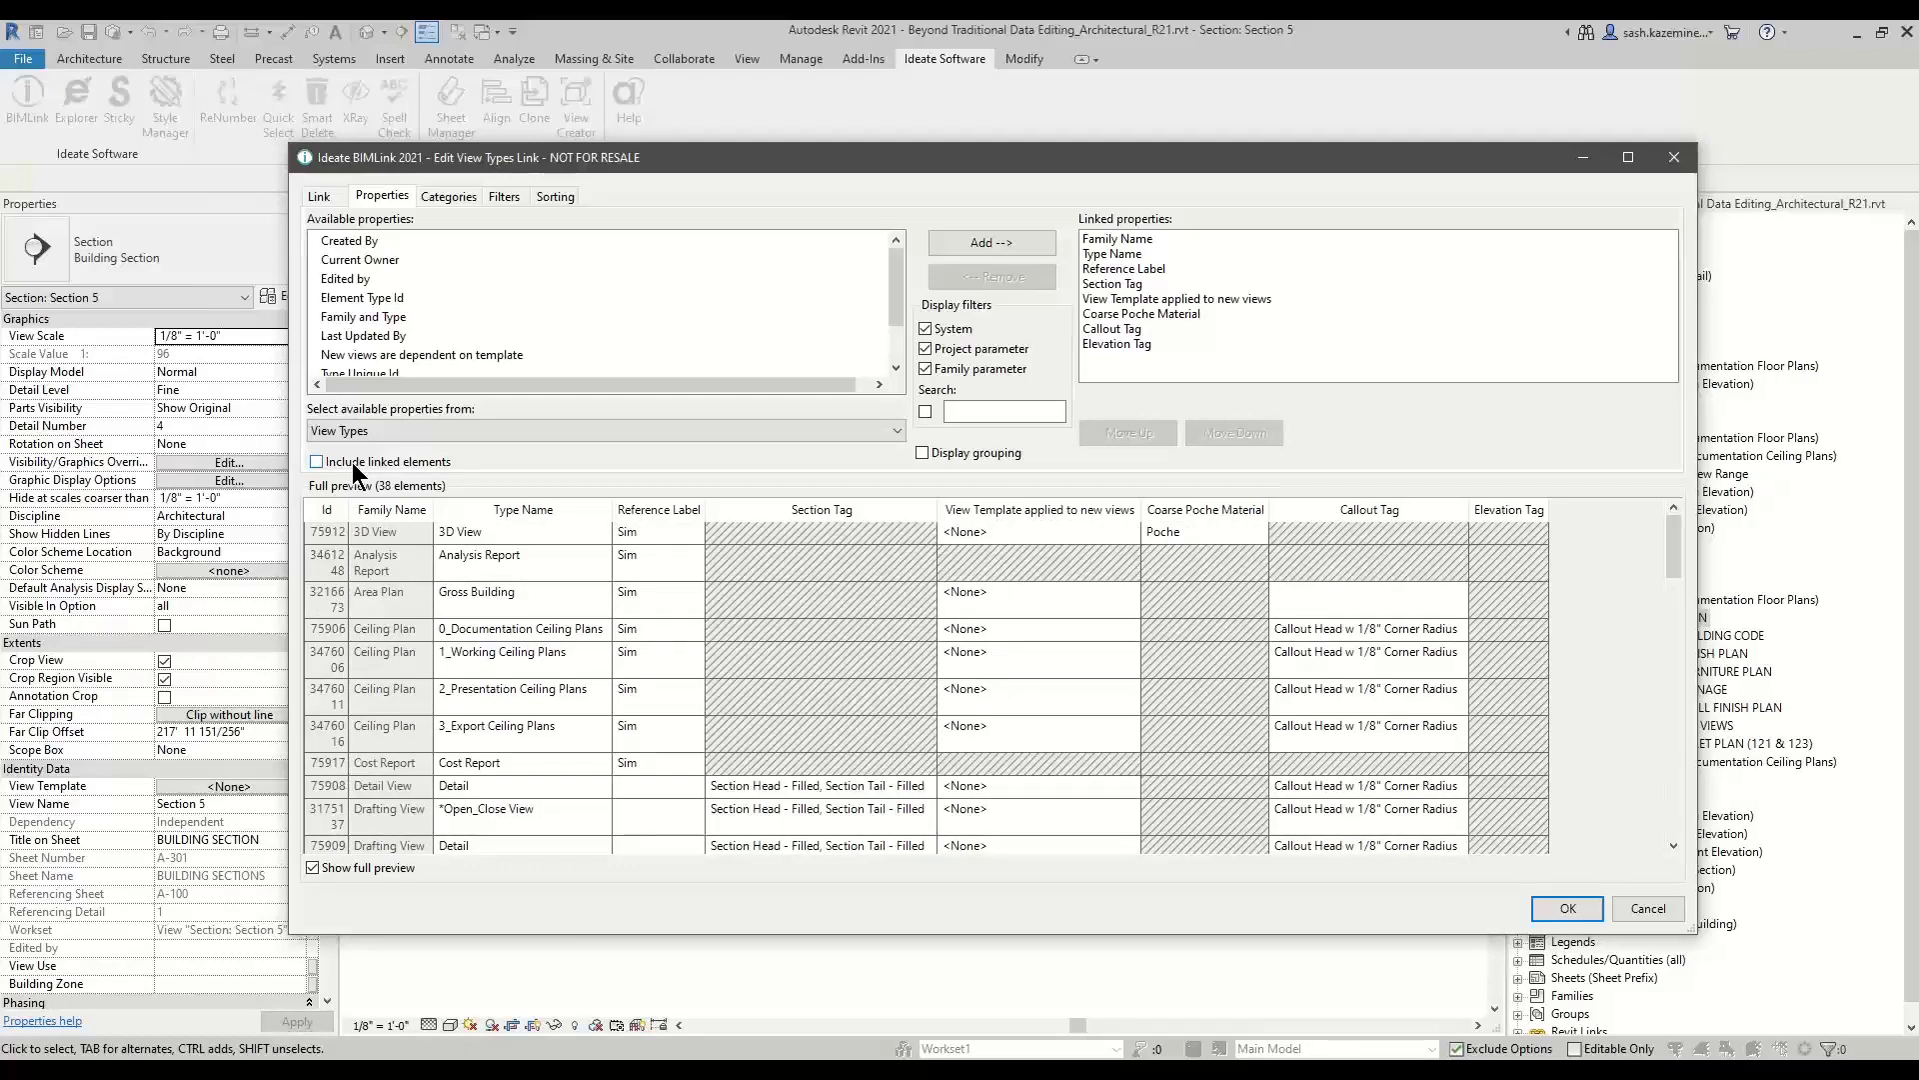
Enlarge the link editor and look through the host model's view types down to the elevation and floor plan types.
left_click_drag(291, 145, 208, 84)
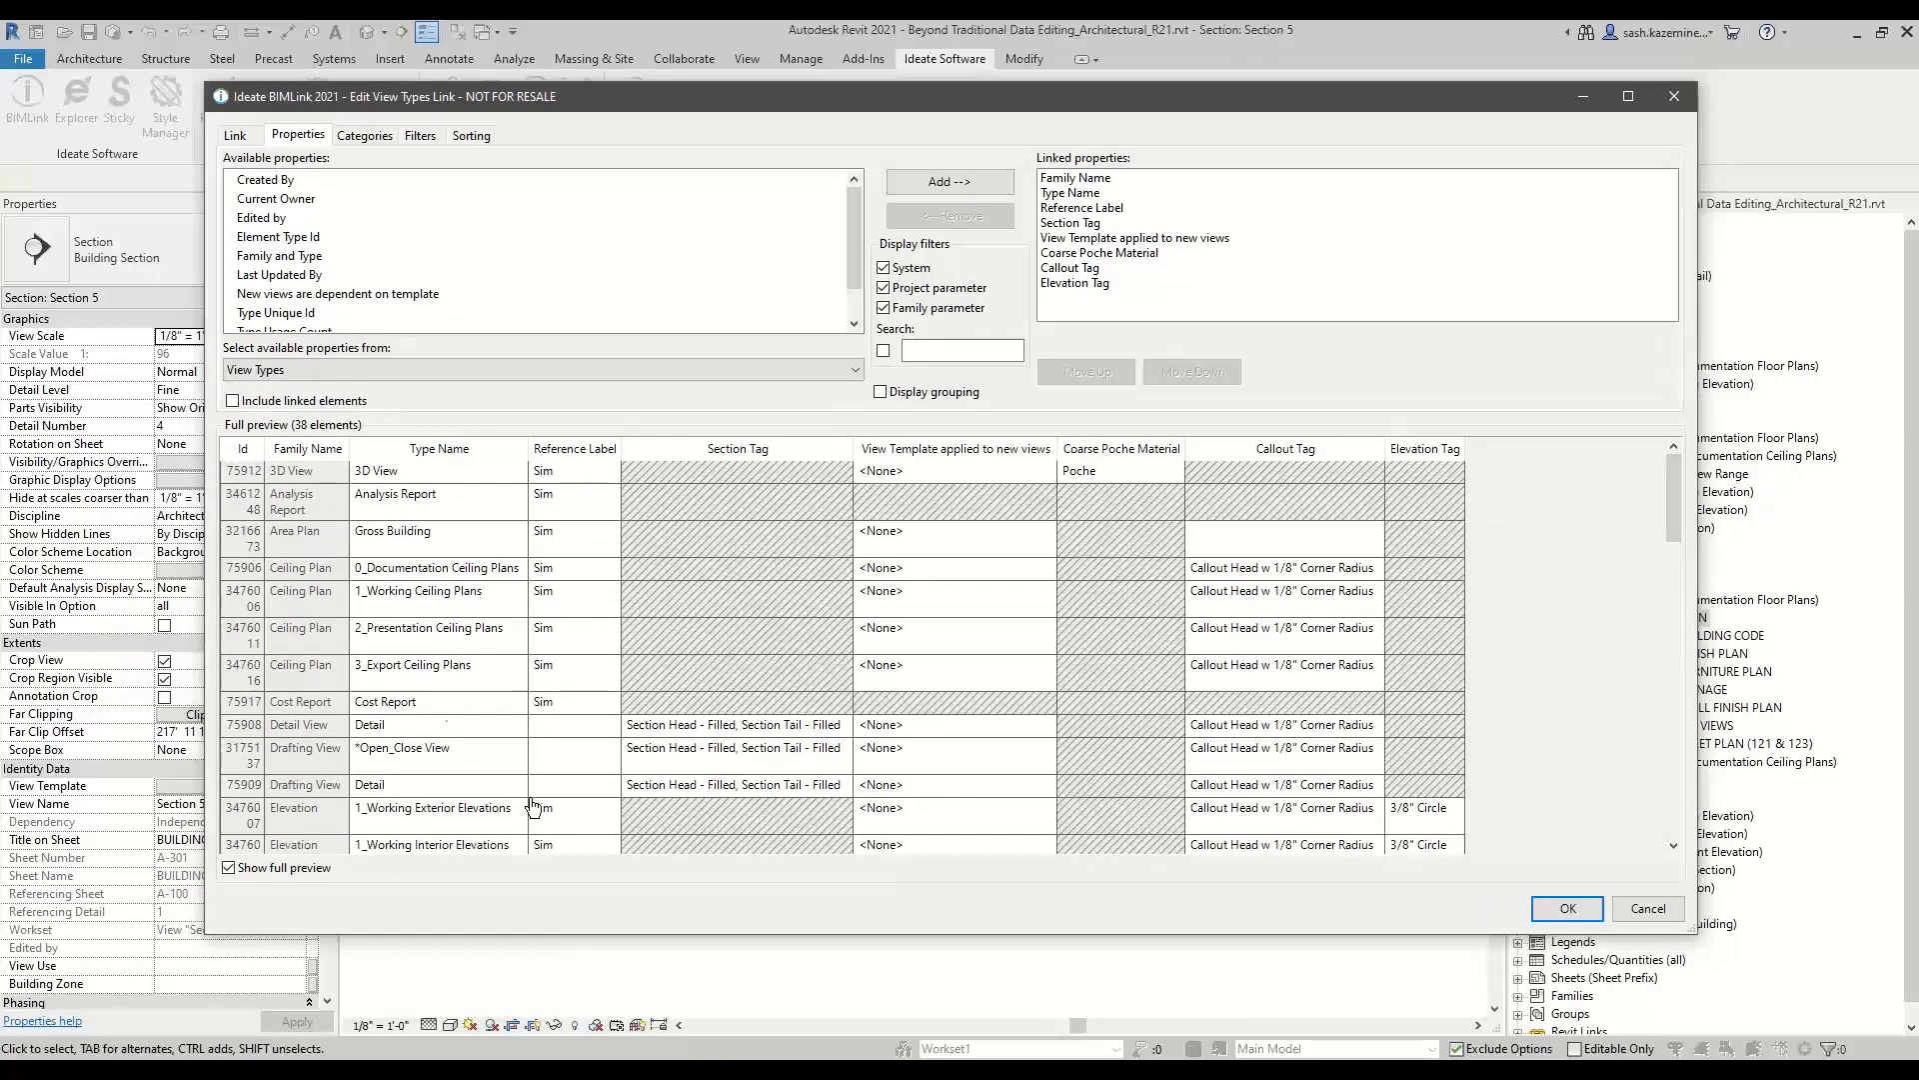
scroll(480, 611, "down", 1)
scroll(456, 622, "up", 1)
scroll(600, 680, "down", 1)
scroll(440, 748, "up", 1)
scroll(440, 572, "down", 4)
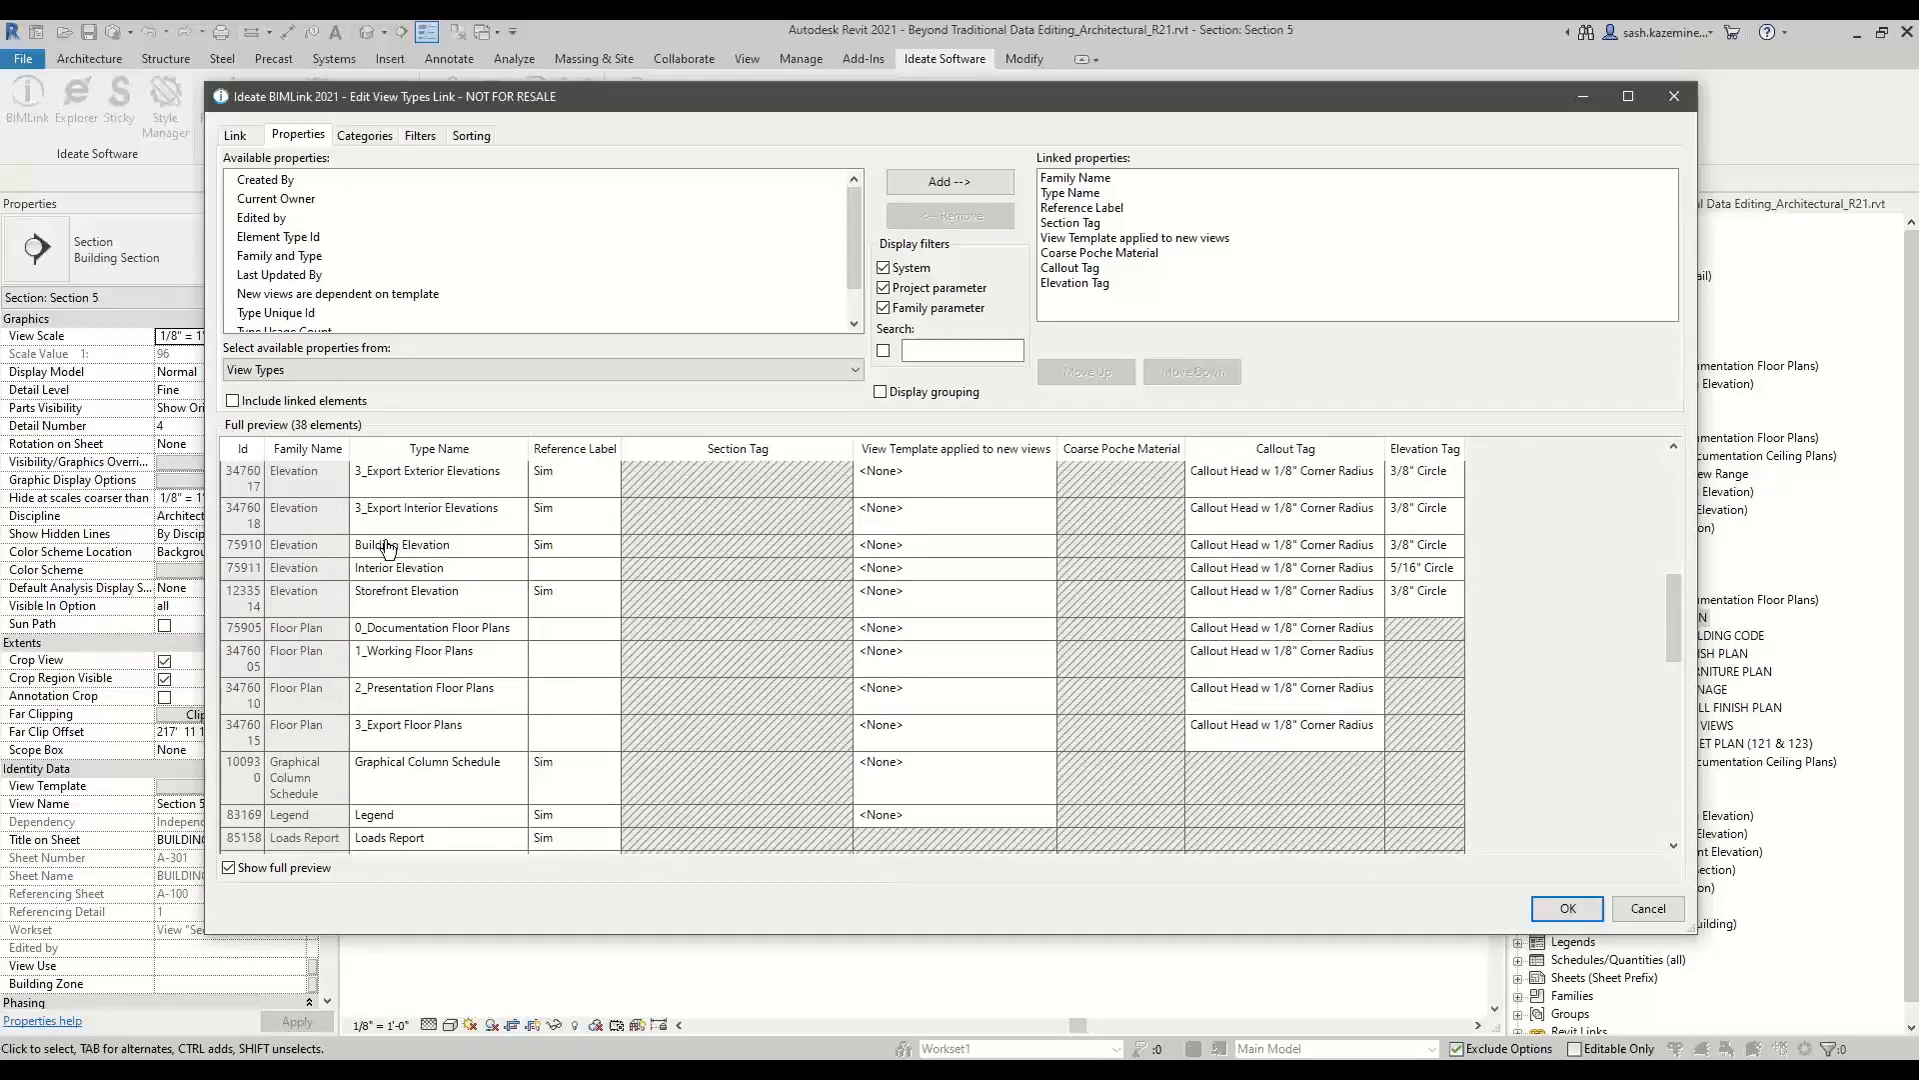
Accept the link settings and export the link to the Excel workbook Project_Stds-View_Types.xlsx in the Beyond Traditional Editing IBL folder.
left_click(1568, 910)
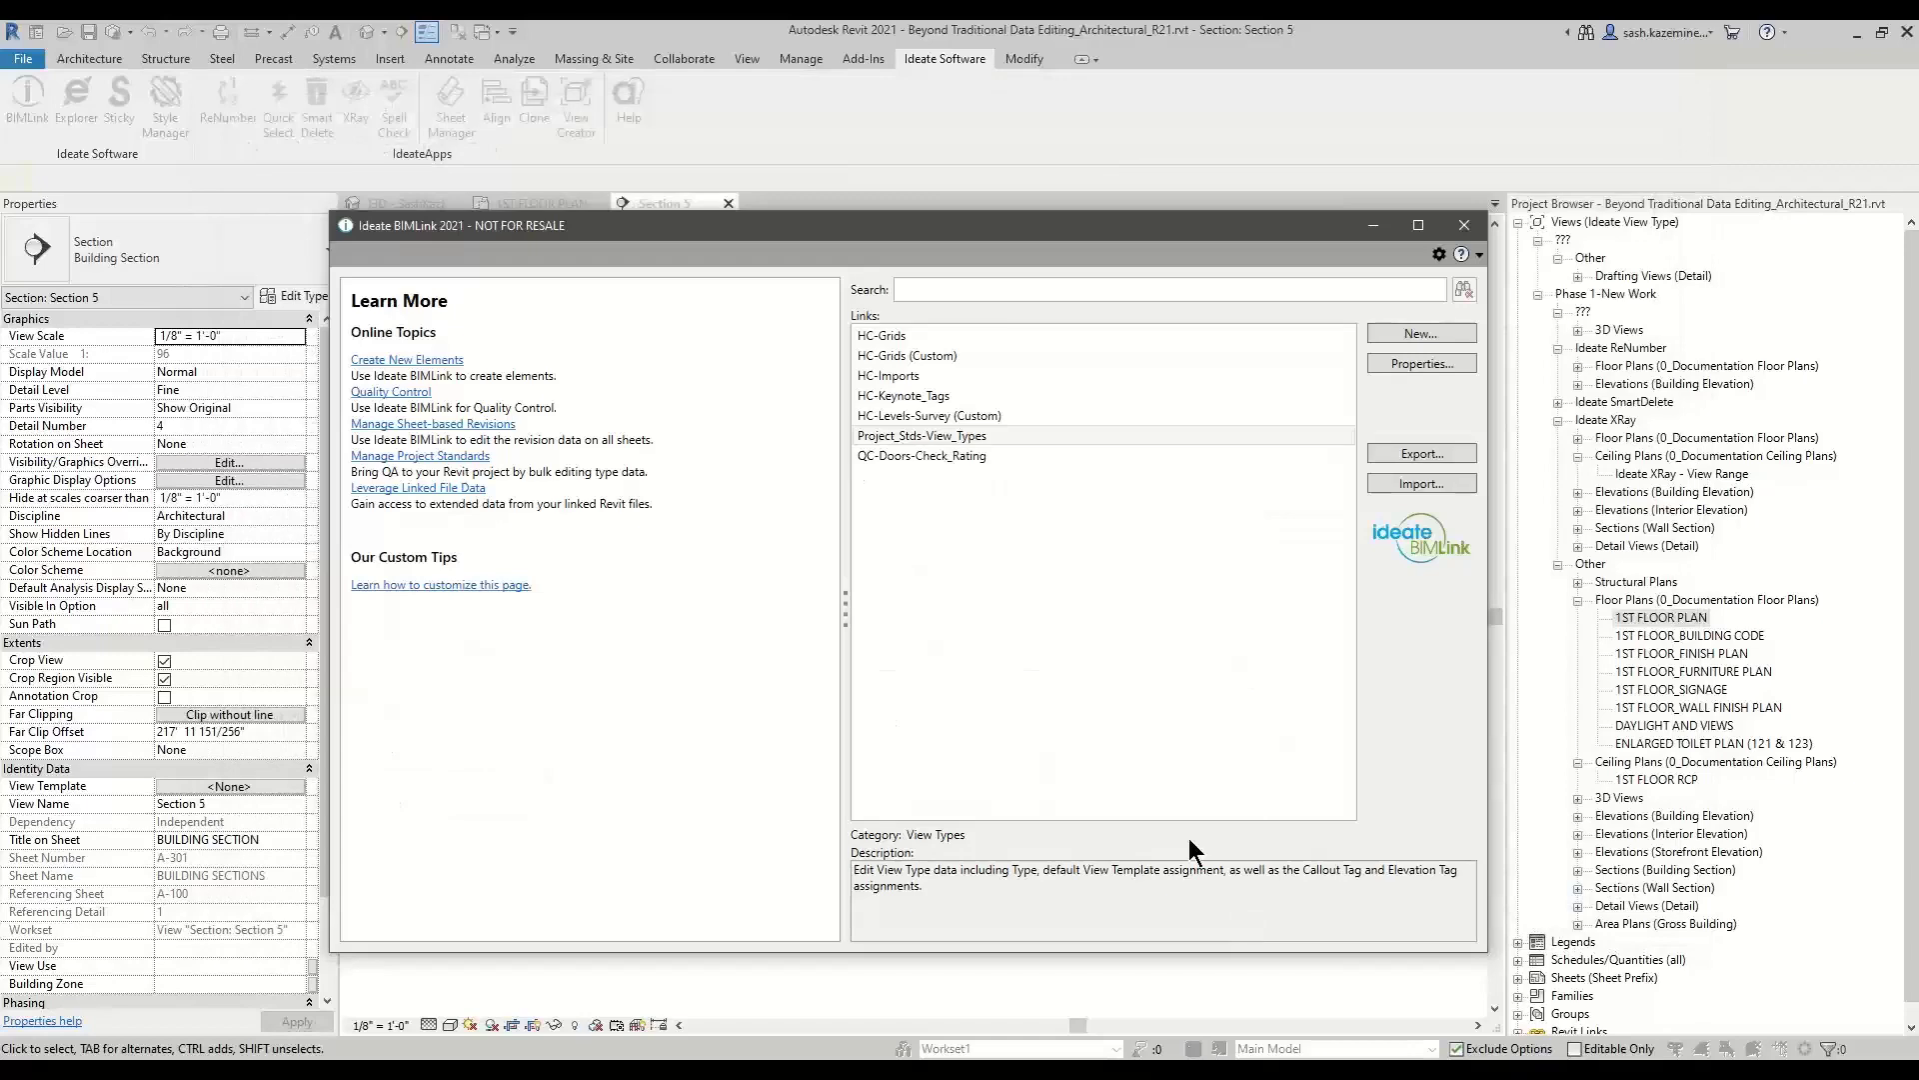
left_click(1414, 446)
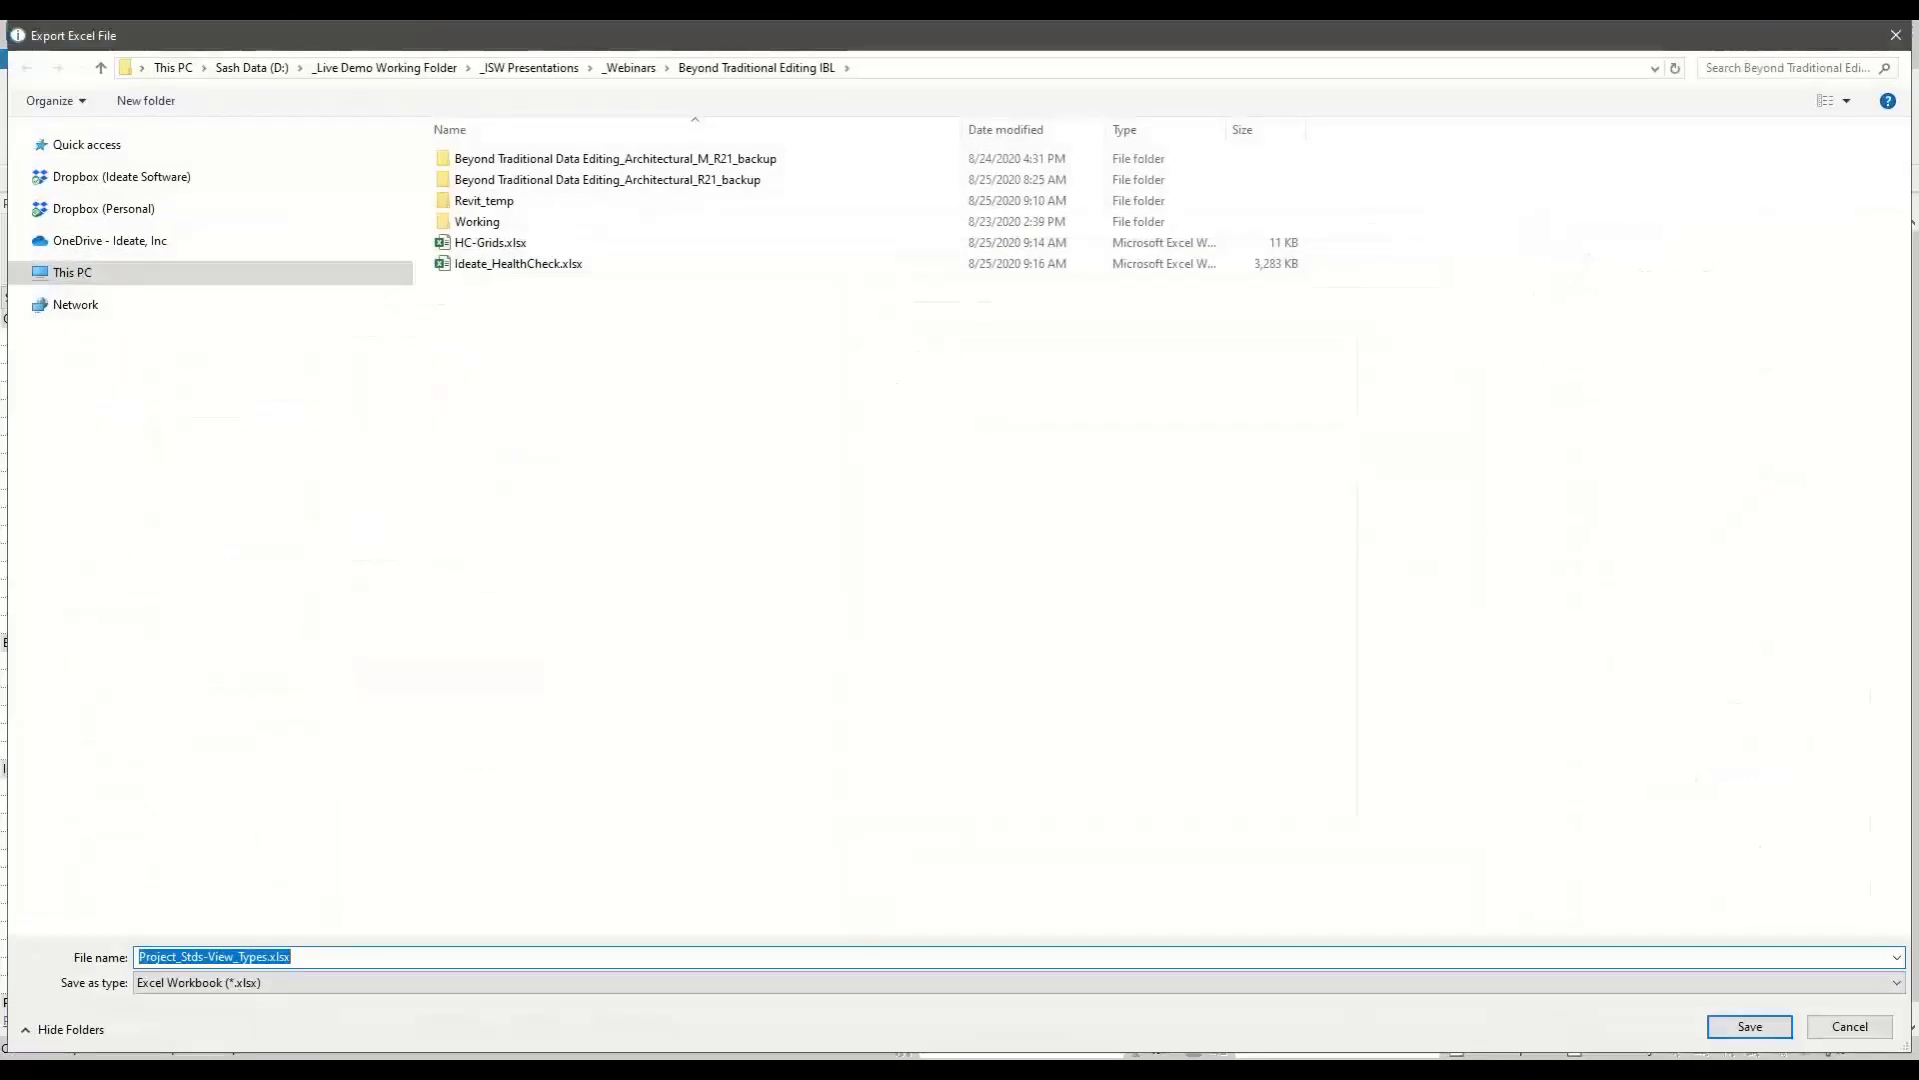
left_click(1747, 1027)
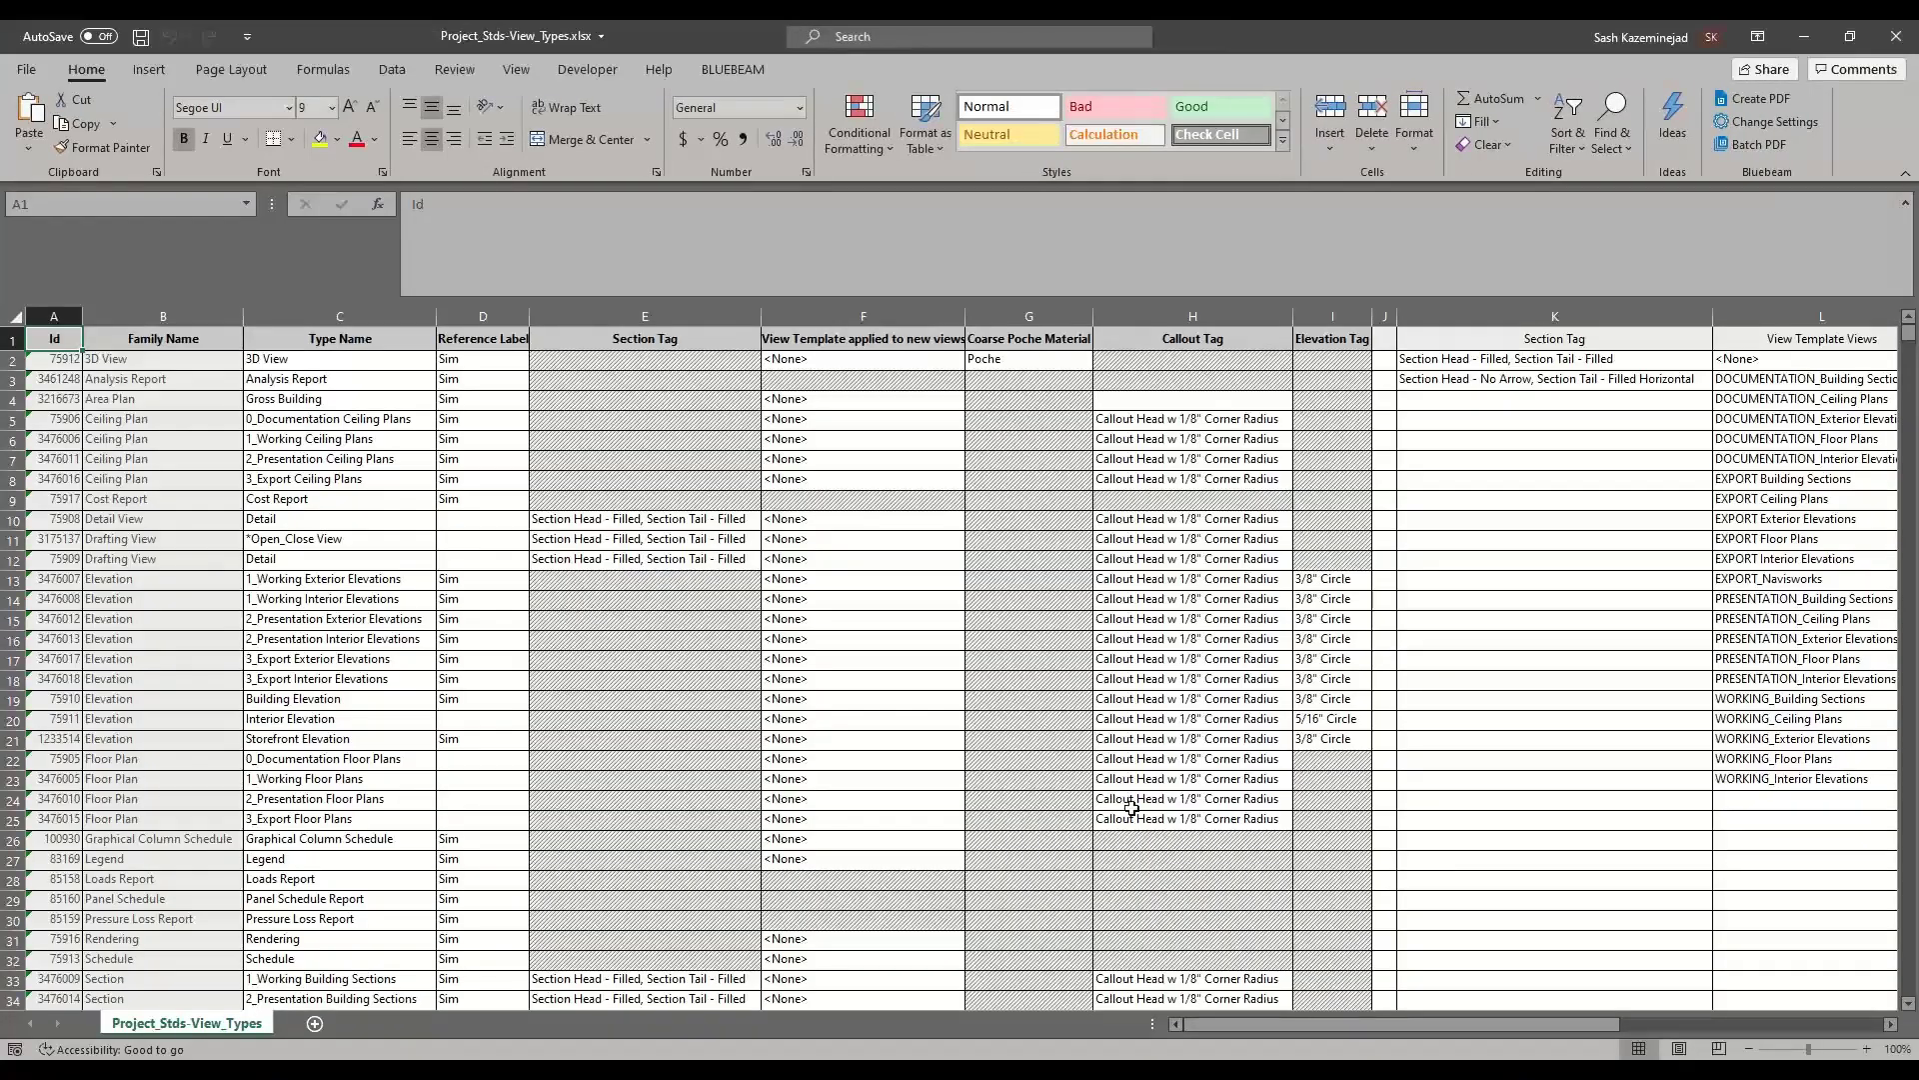
Switch to BIMLink, reopen Project_Stds-View_Types and view the template options for 0_Documentation Ceiling Plans, then return to the Excel workbook.
left_click(1008, 1070)
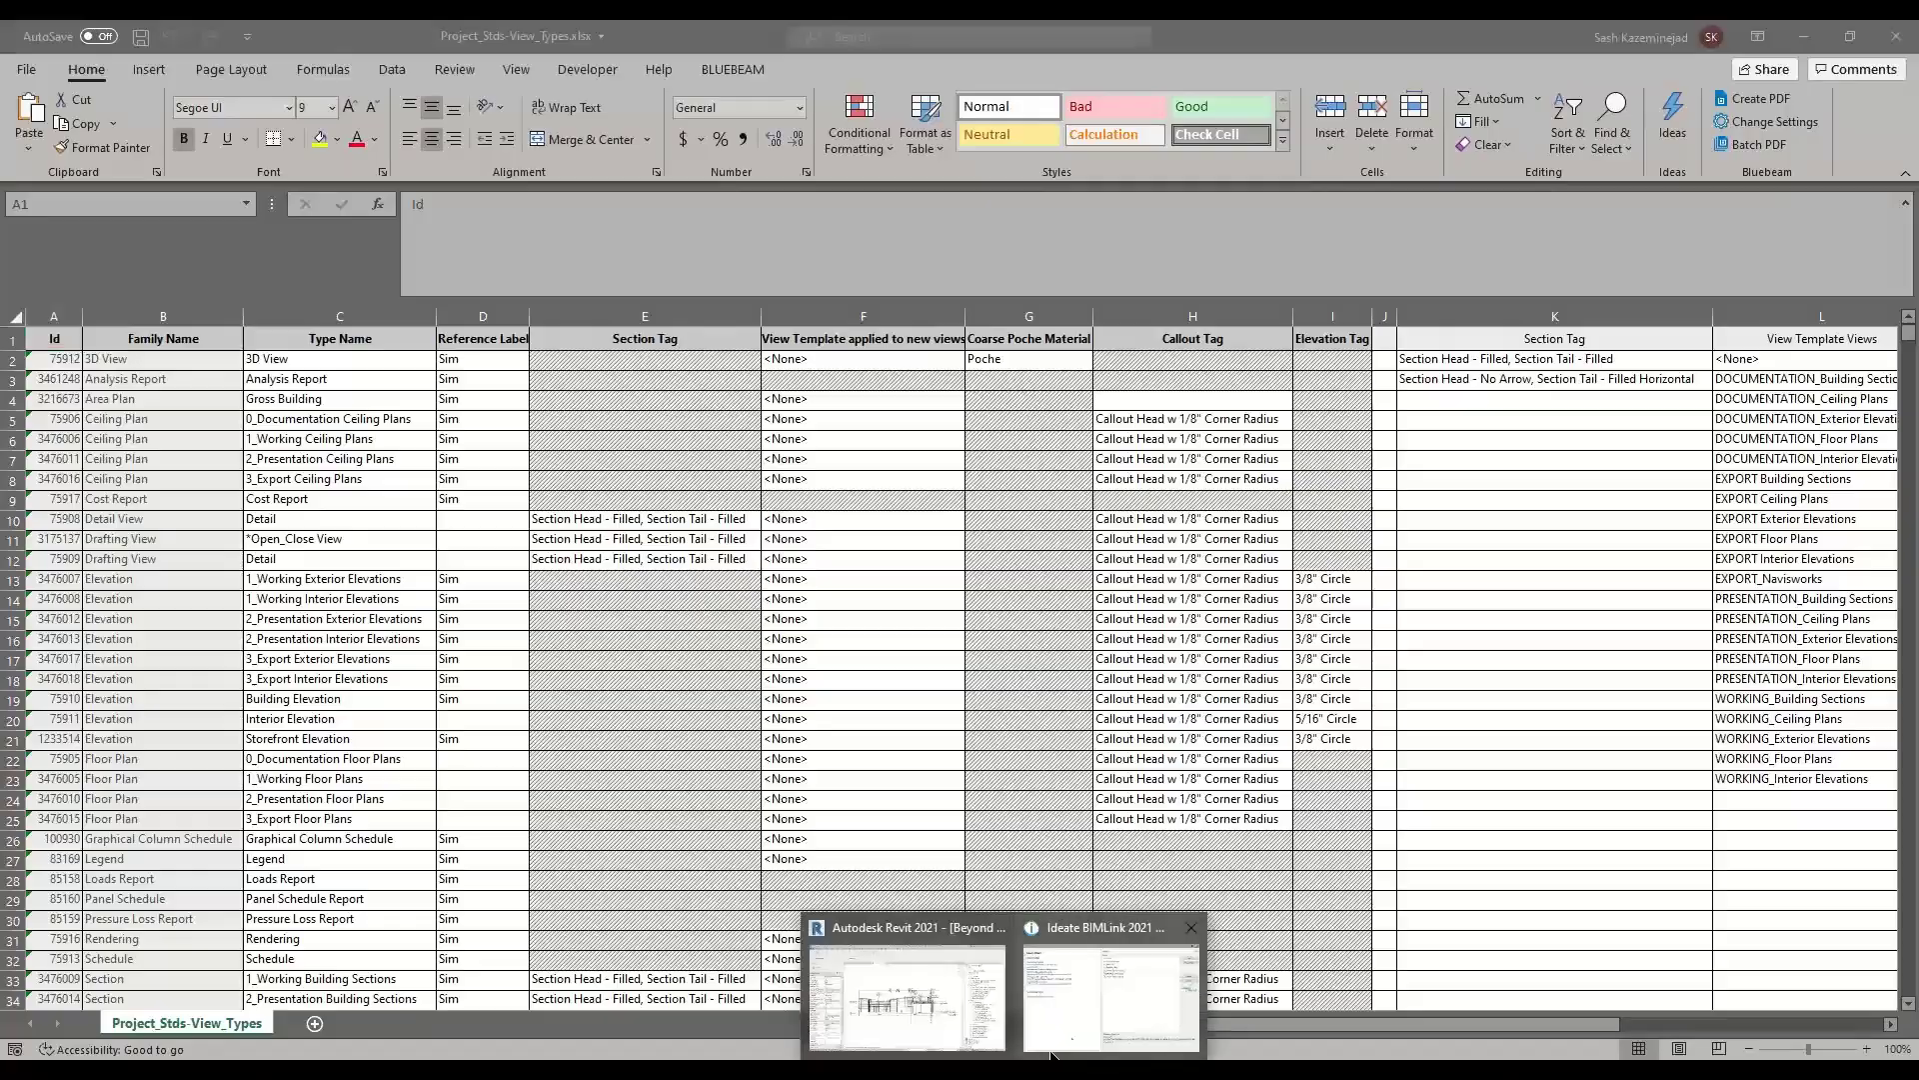
left_click(1063, 1030)
double_click(974, 435)
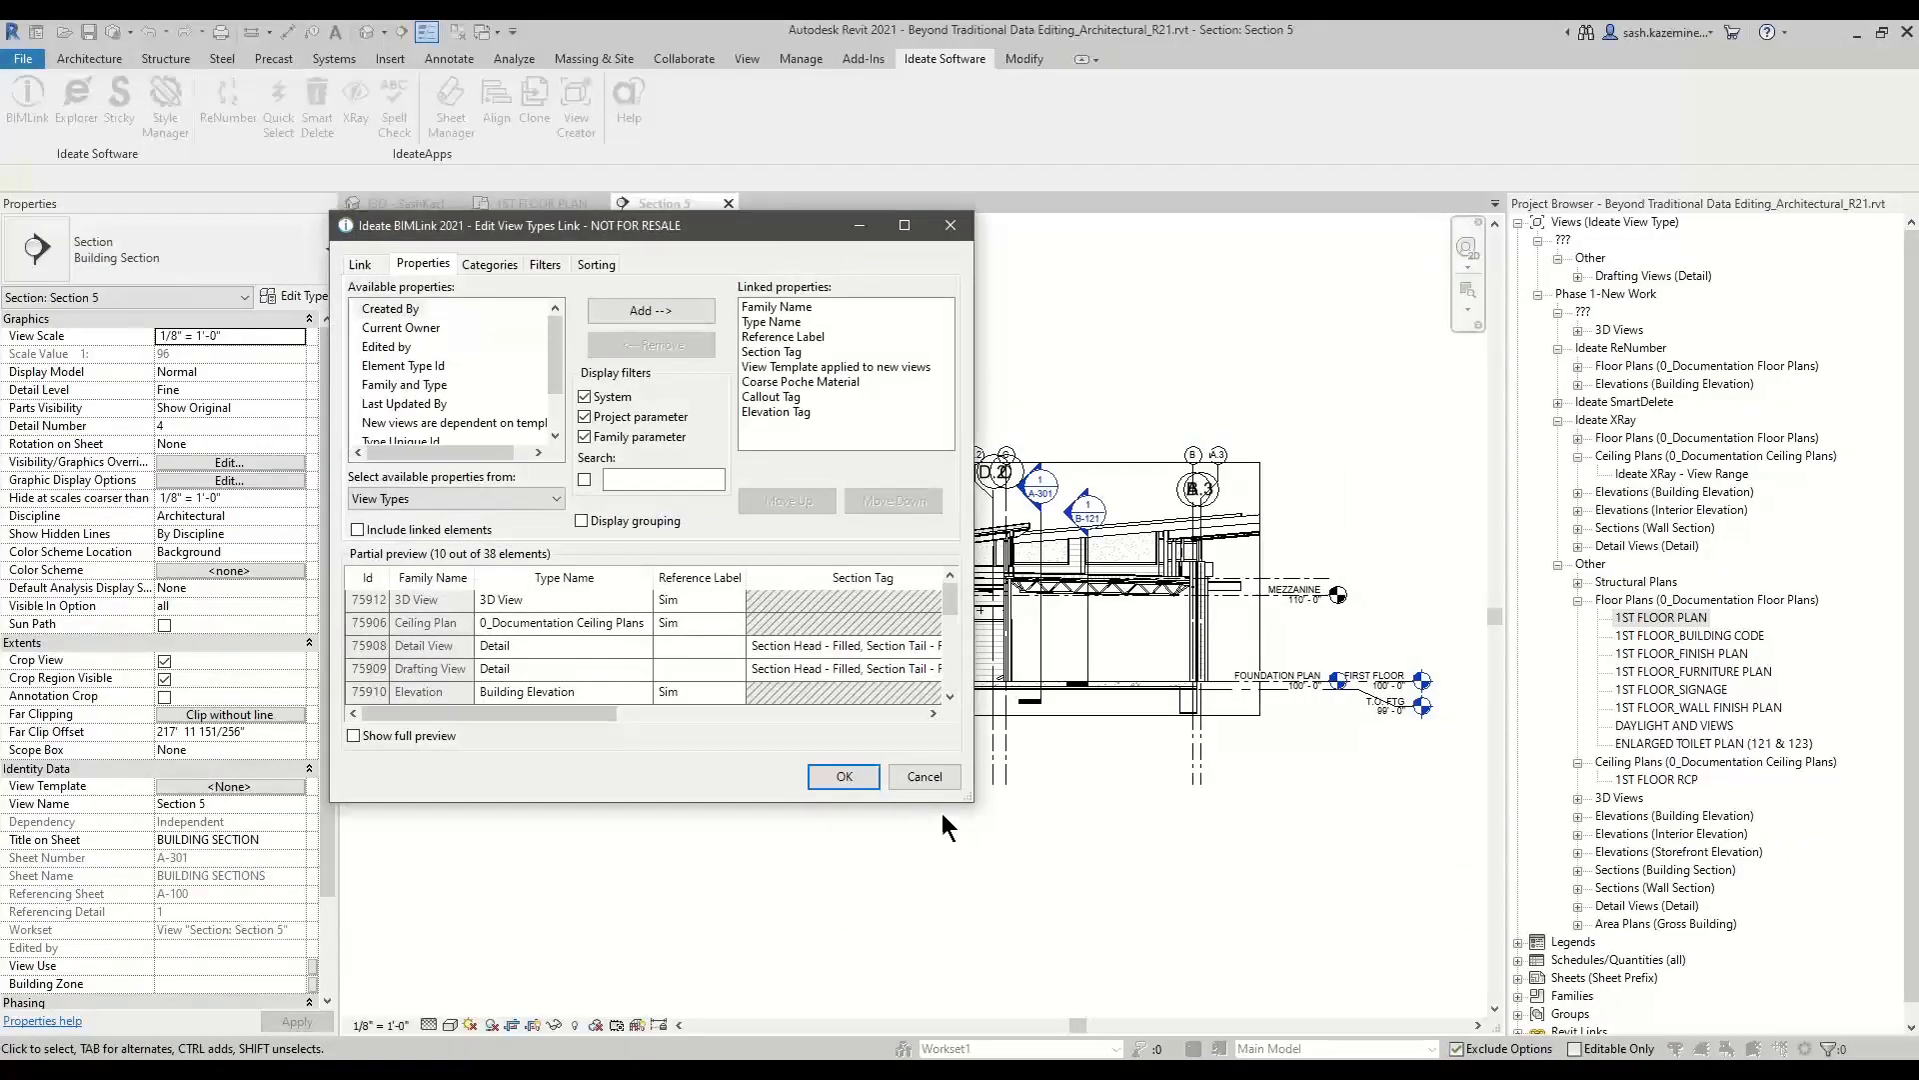
left_click_drag(971, 799, 1712, 1016)
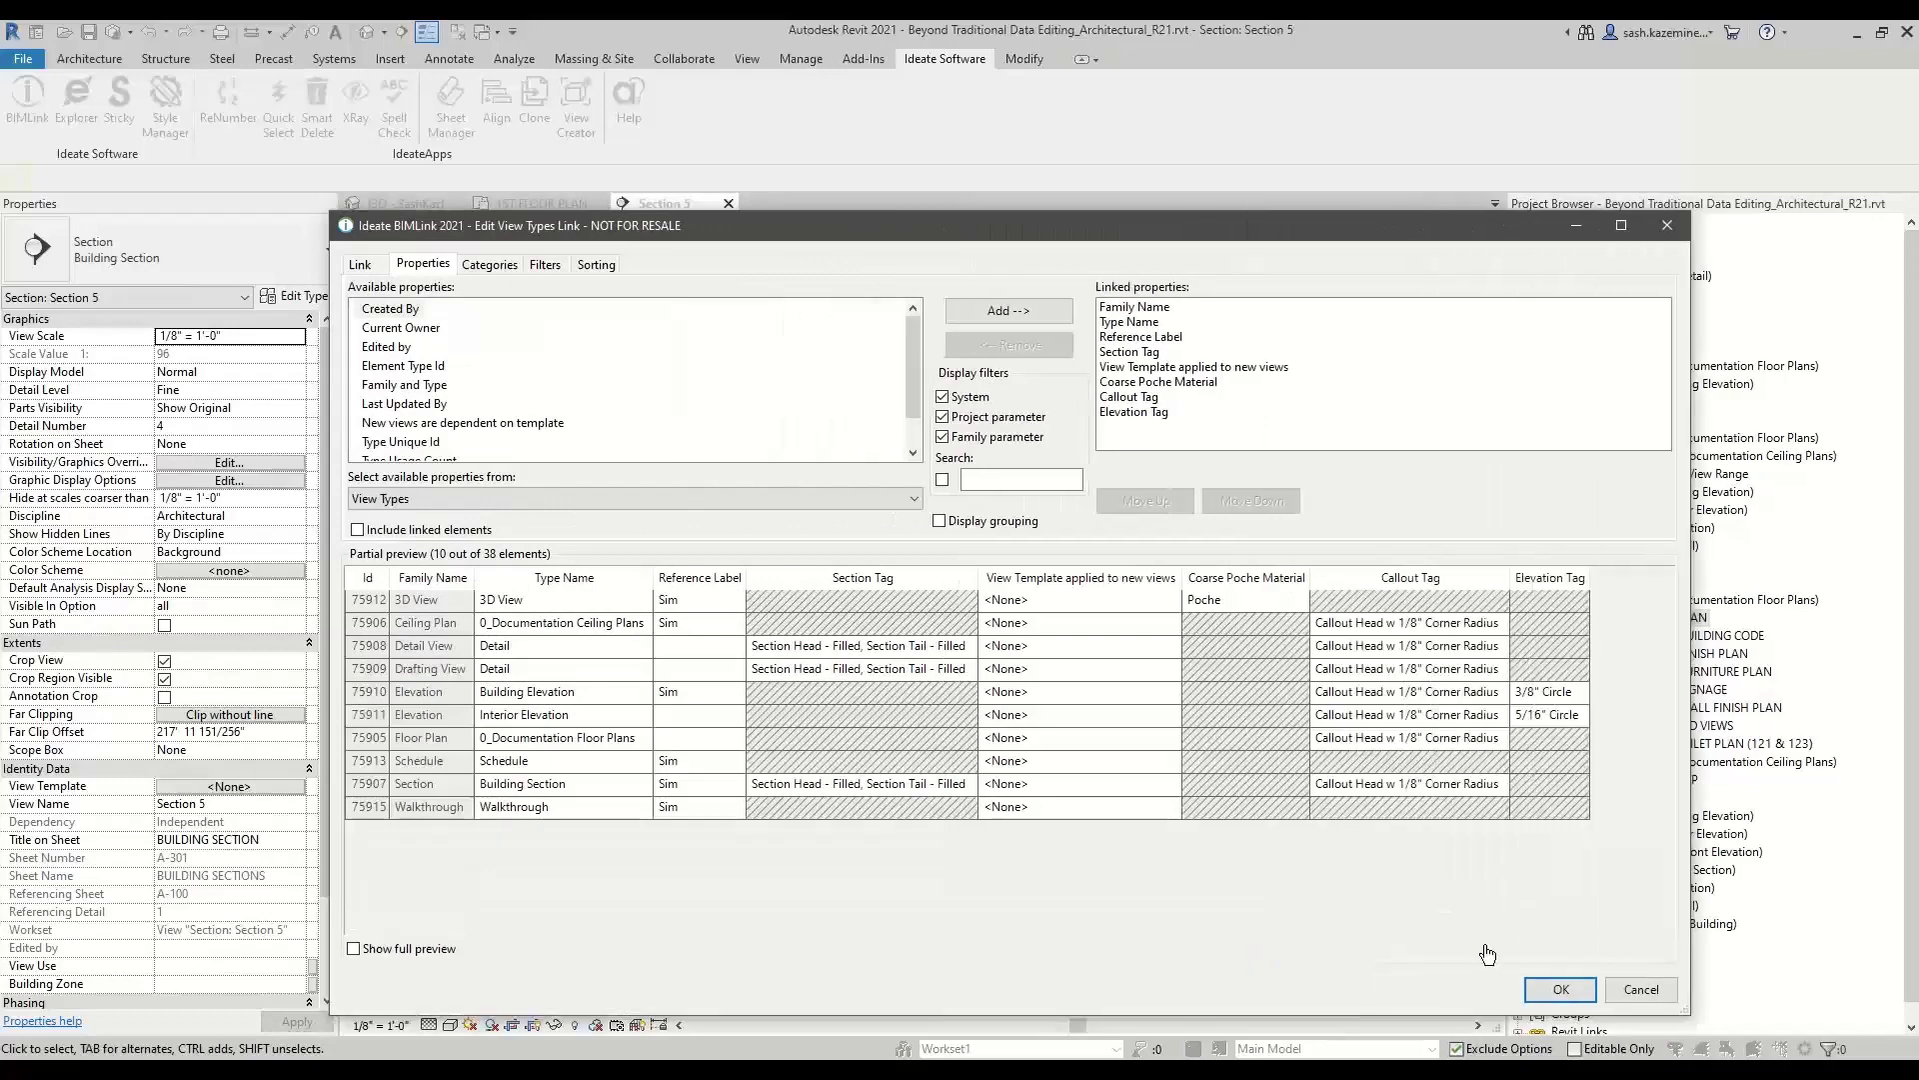
left_click(1172, 627)
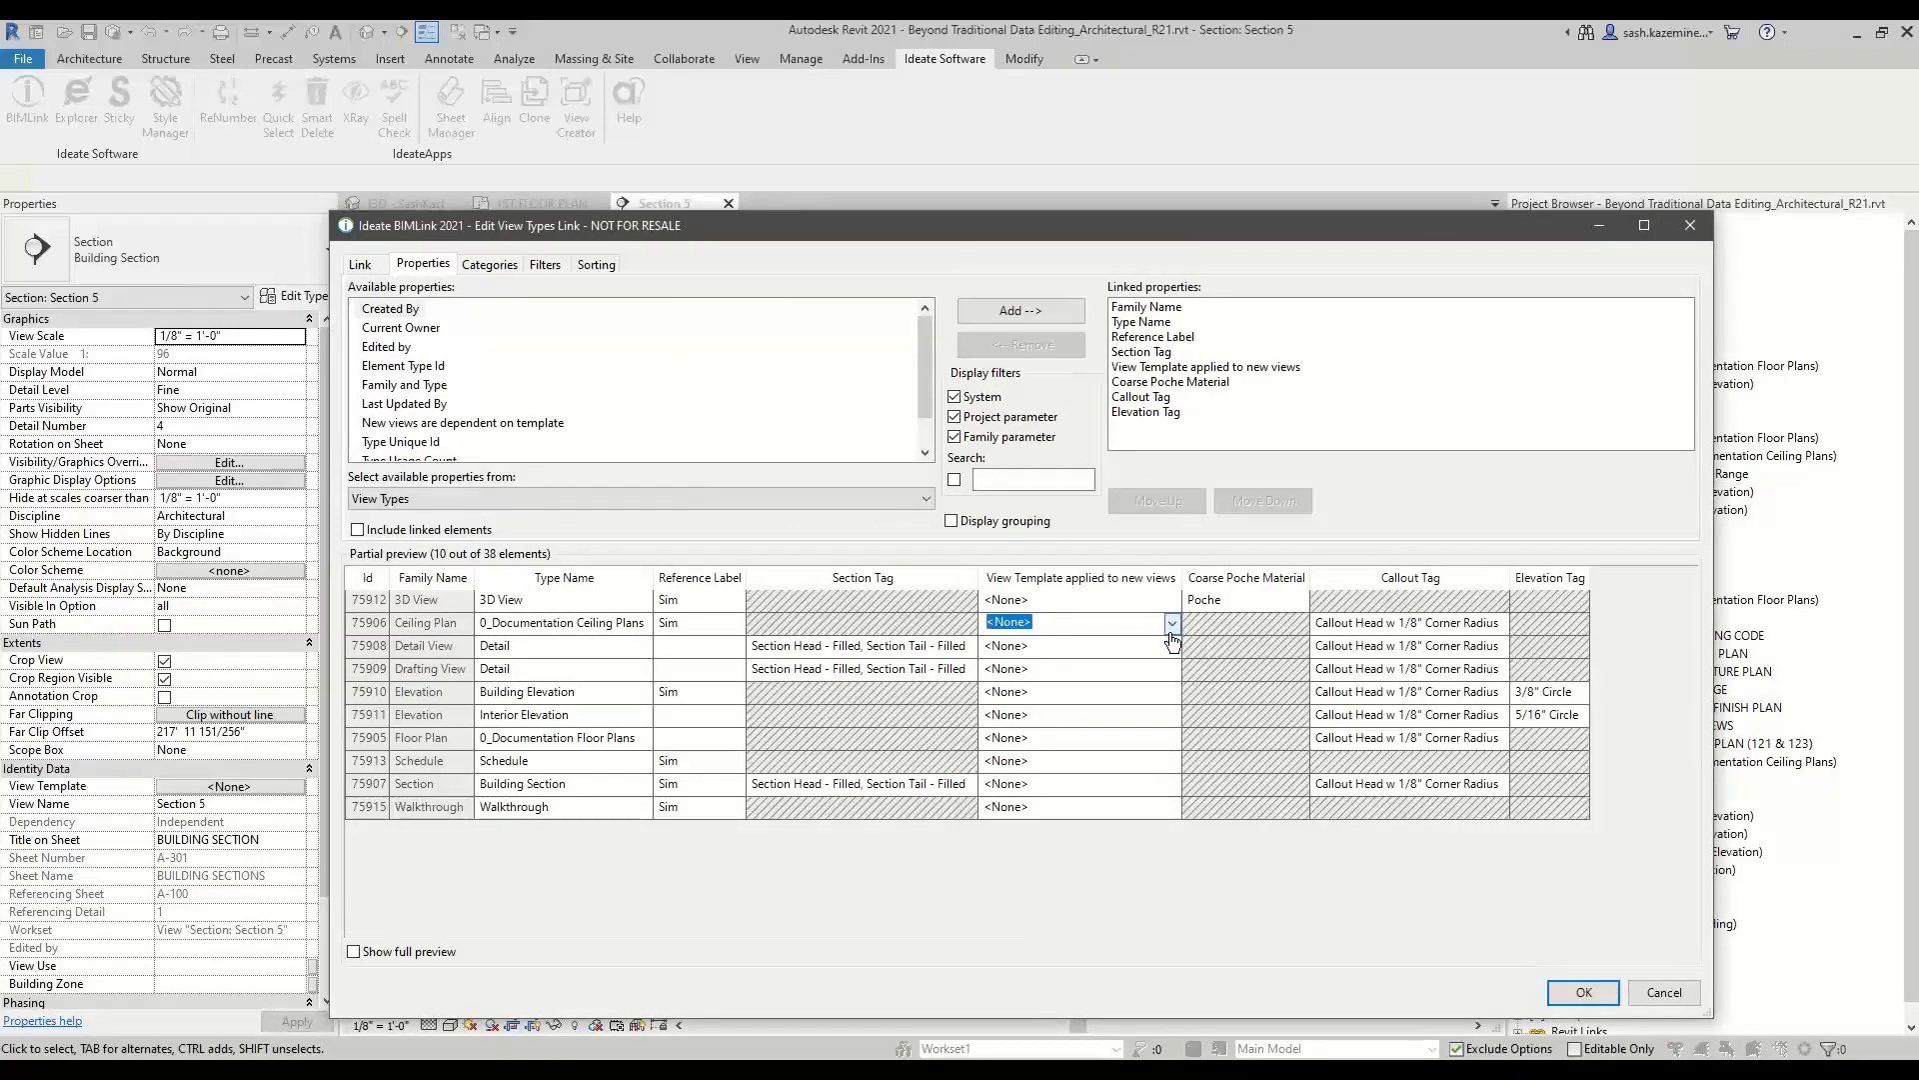
left_click(1171, 624)
left_click_drag(1171, 690, 1174, 648)
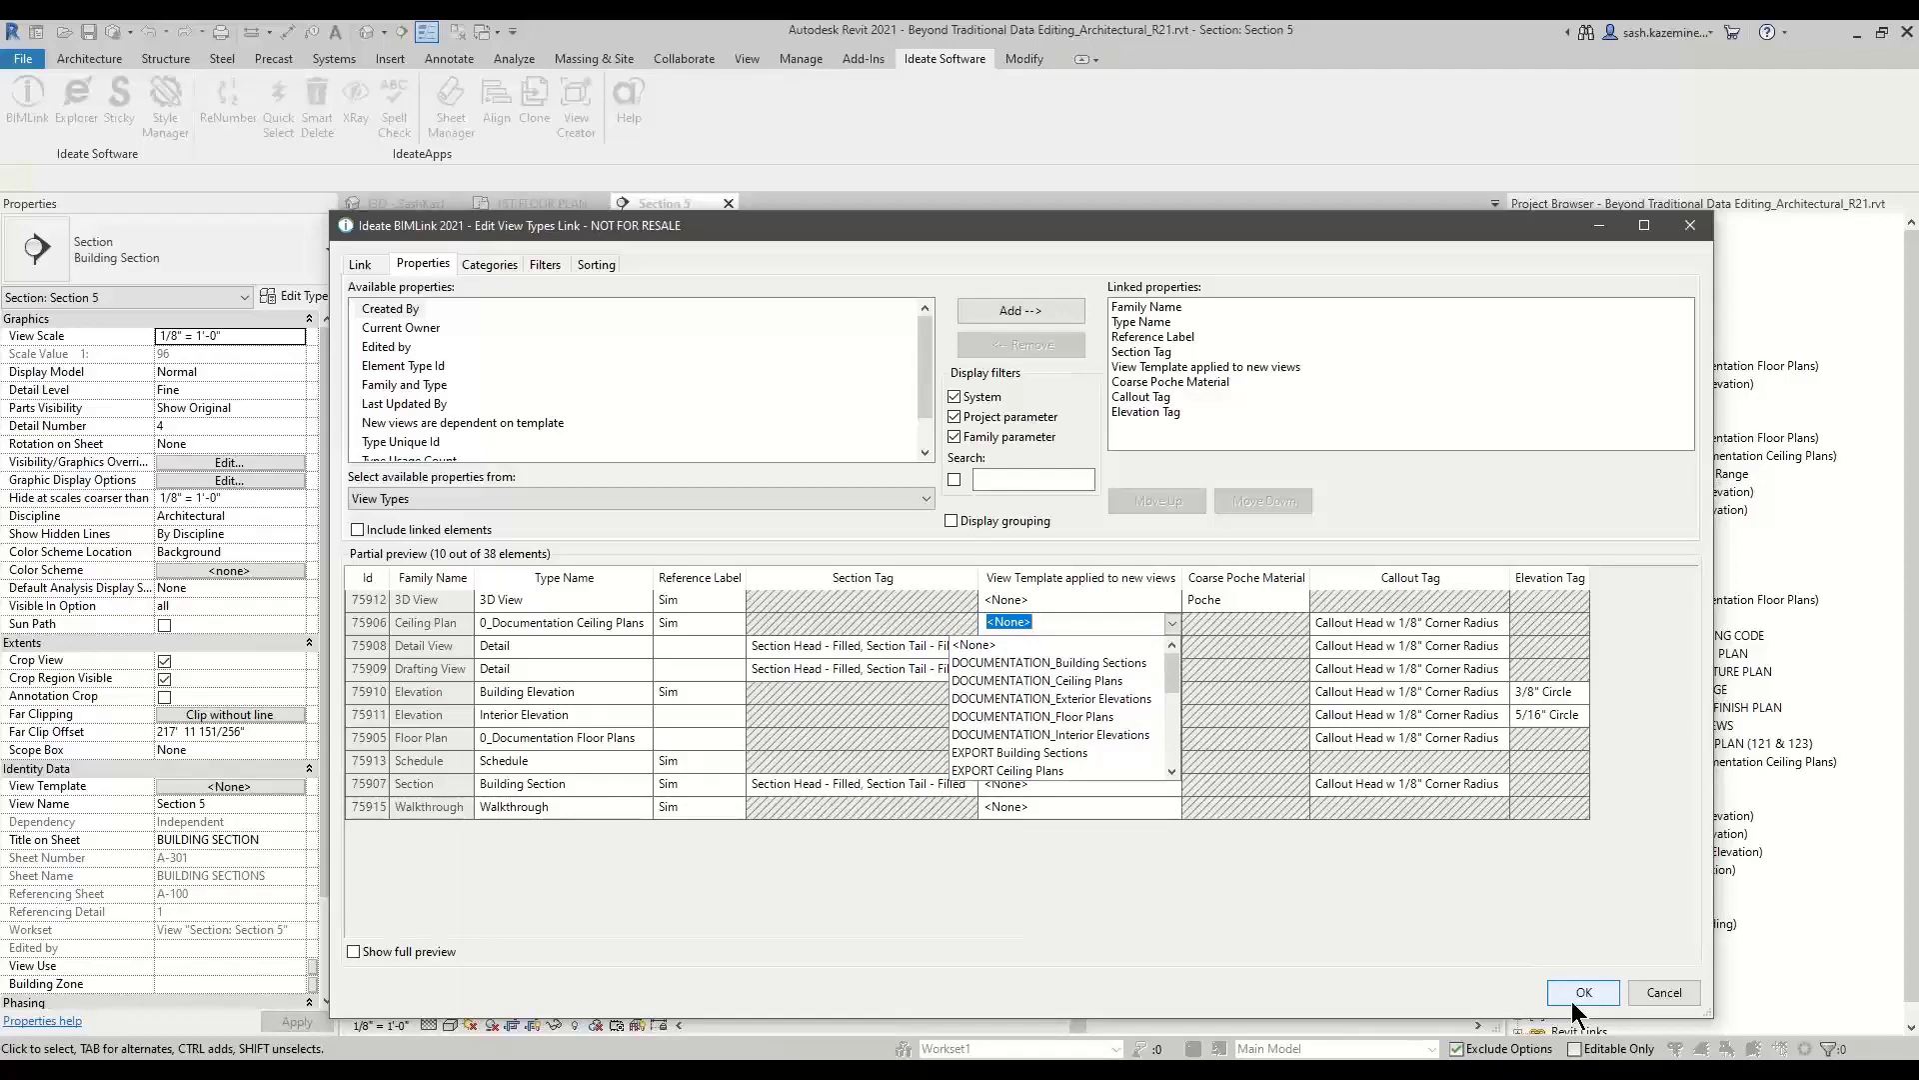
left_click(1264, 805)
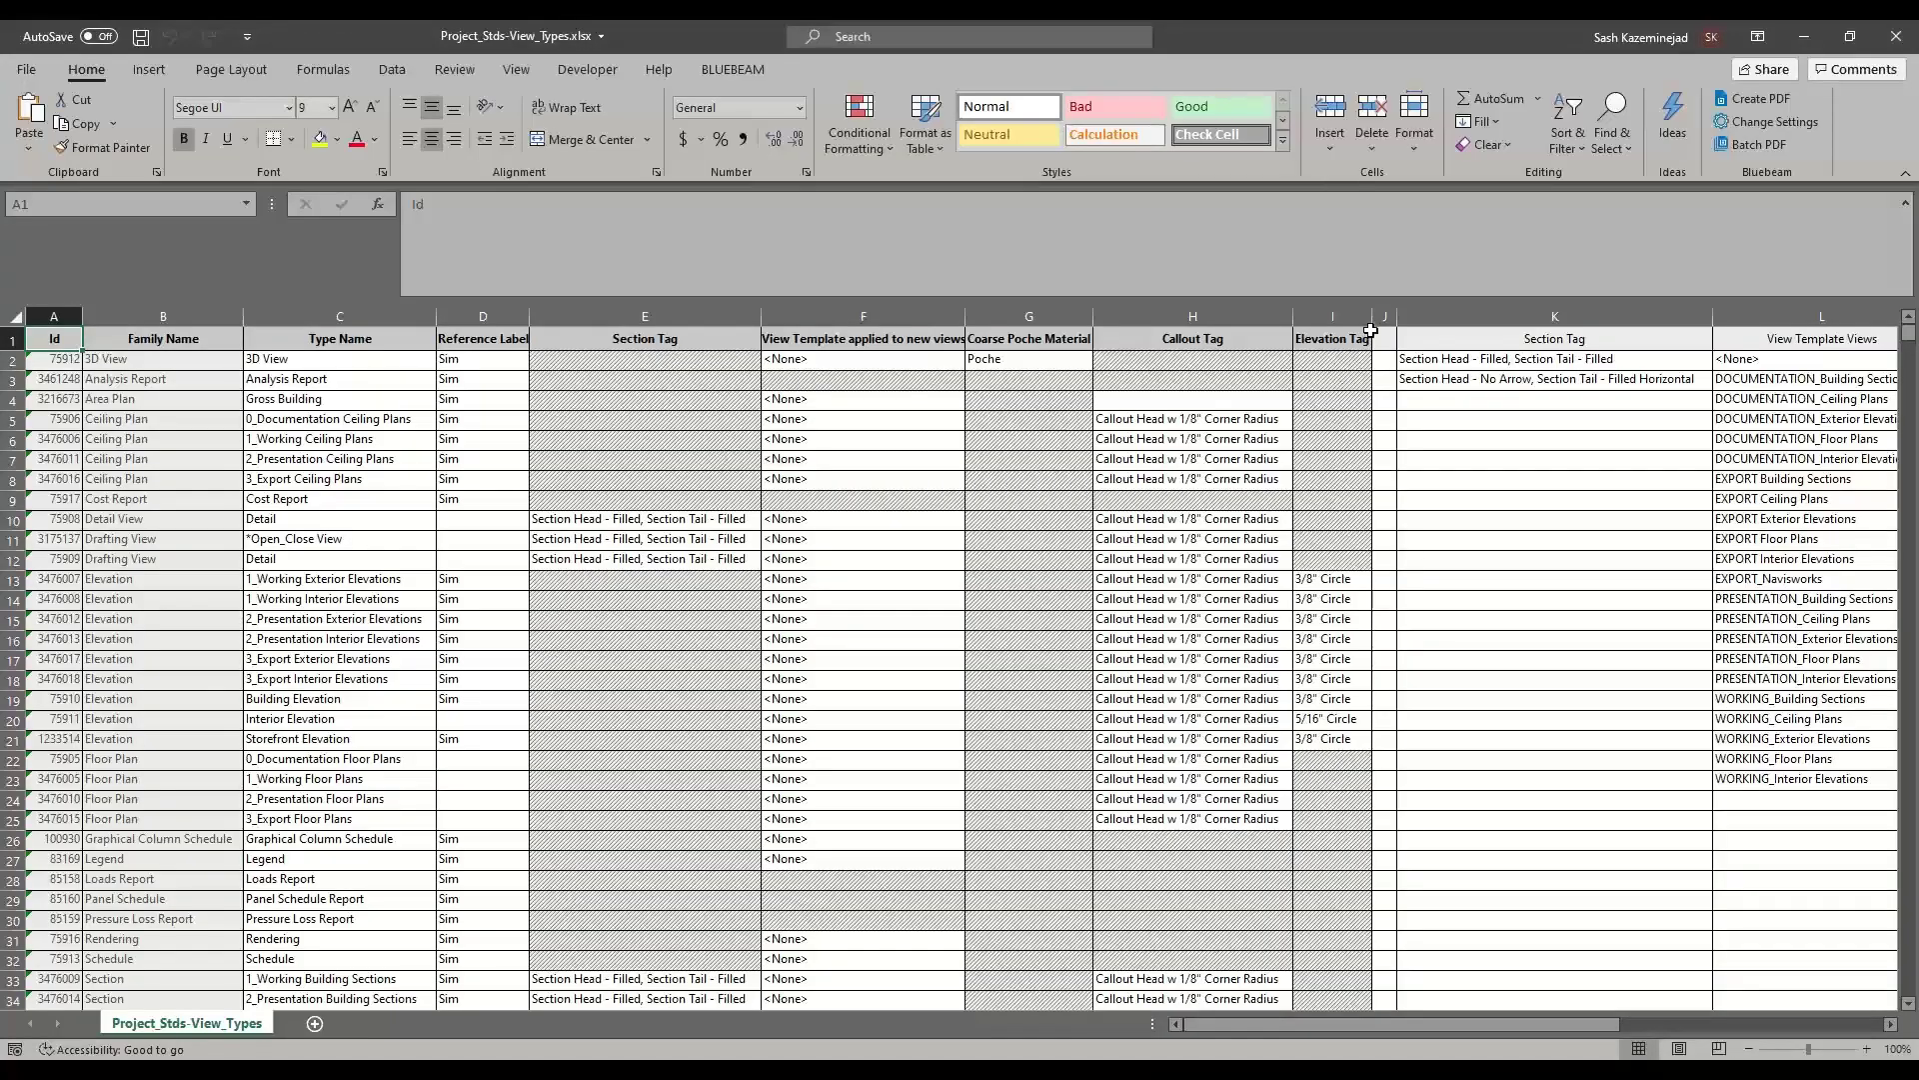
Review the option-list columns beside the exported data, from Section Tag to View Template Schedules, and return to the first columns.
left_click(1384, 315)
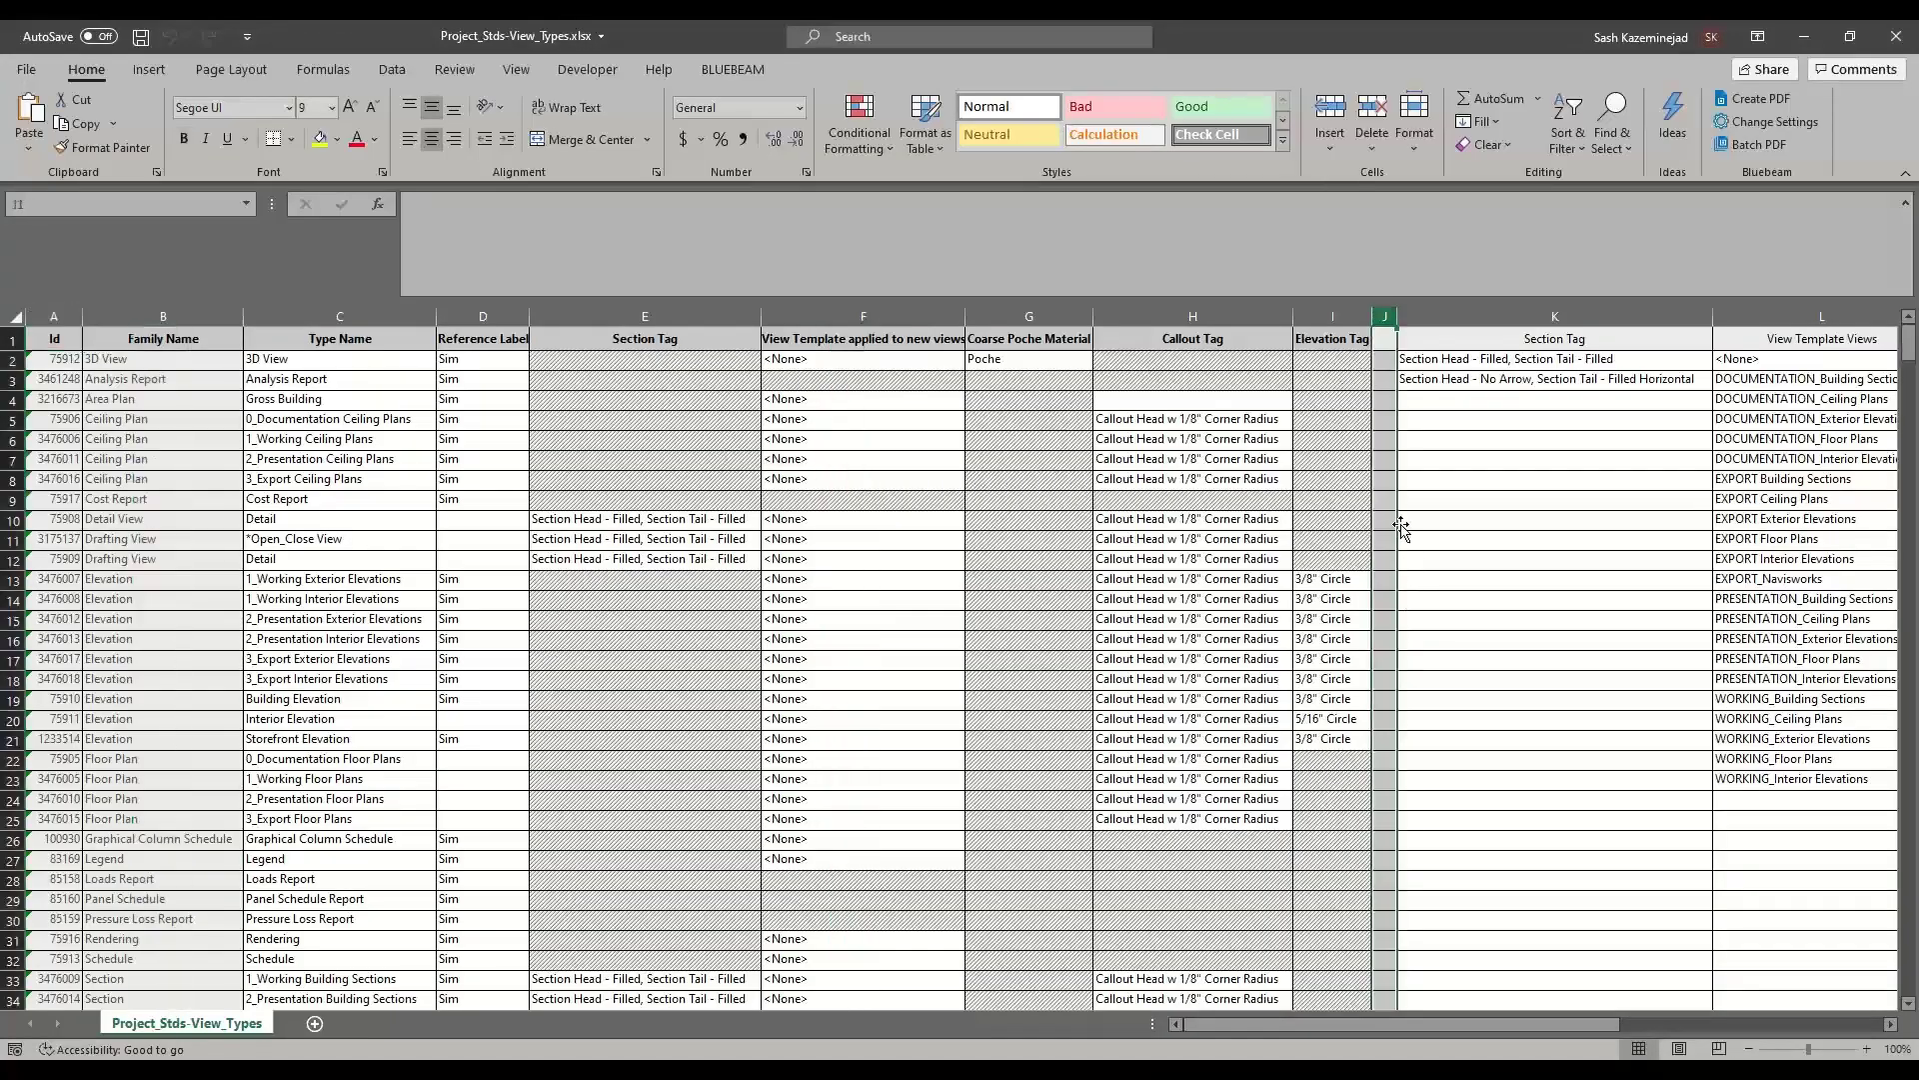
left_click(1485, 314)
left_click(1784, 315)
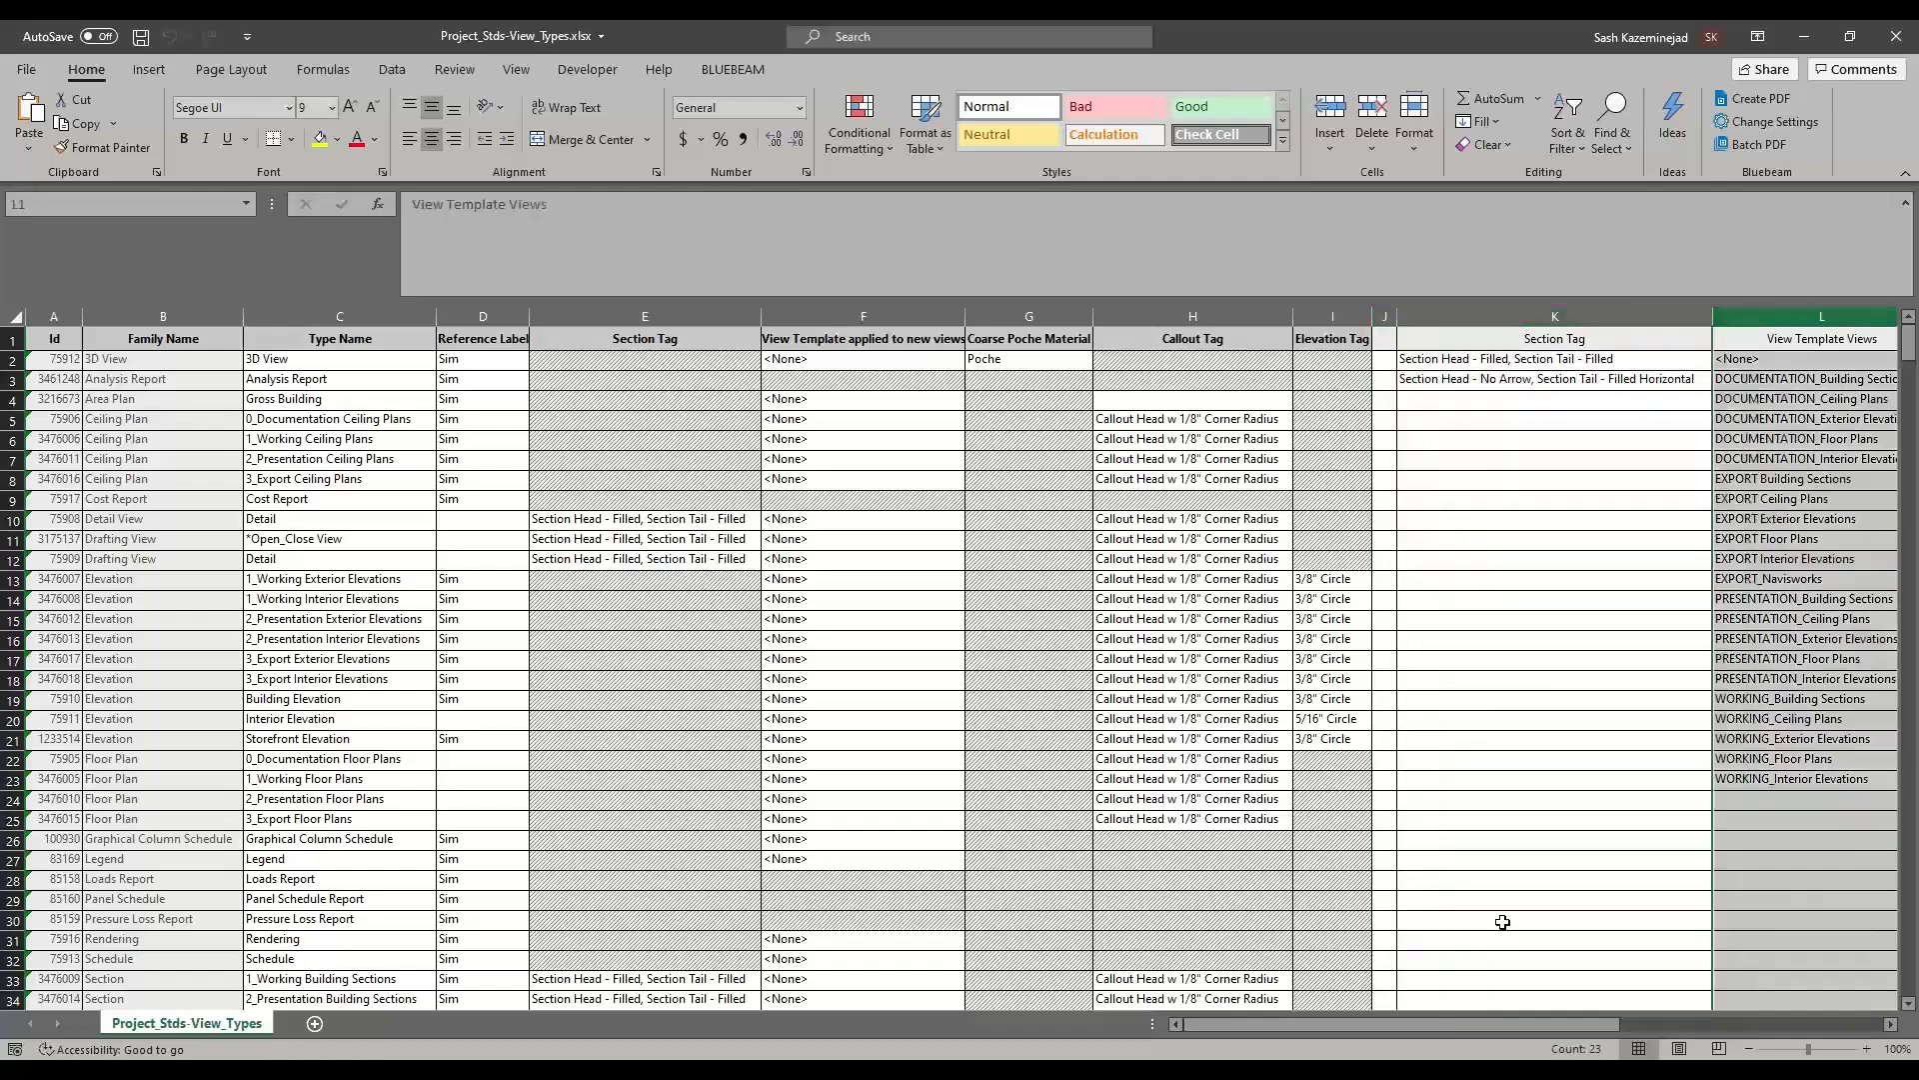
left_click_drag(1479, 1021, 1571, 1019)
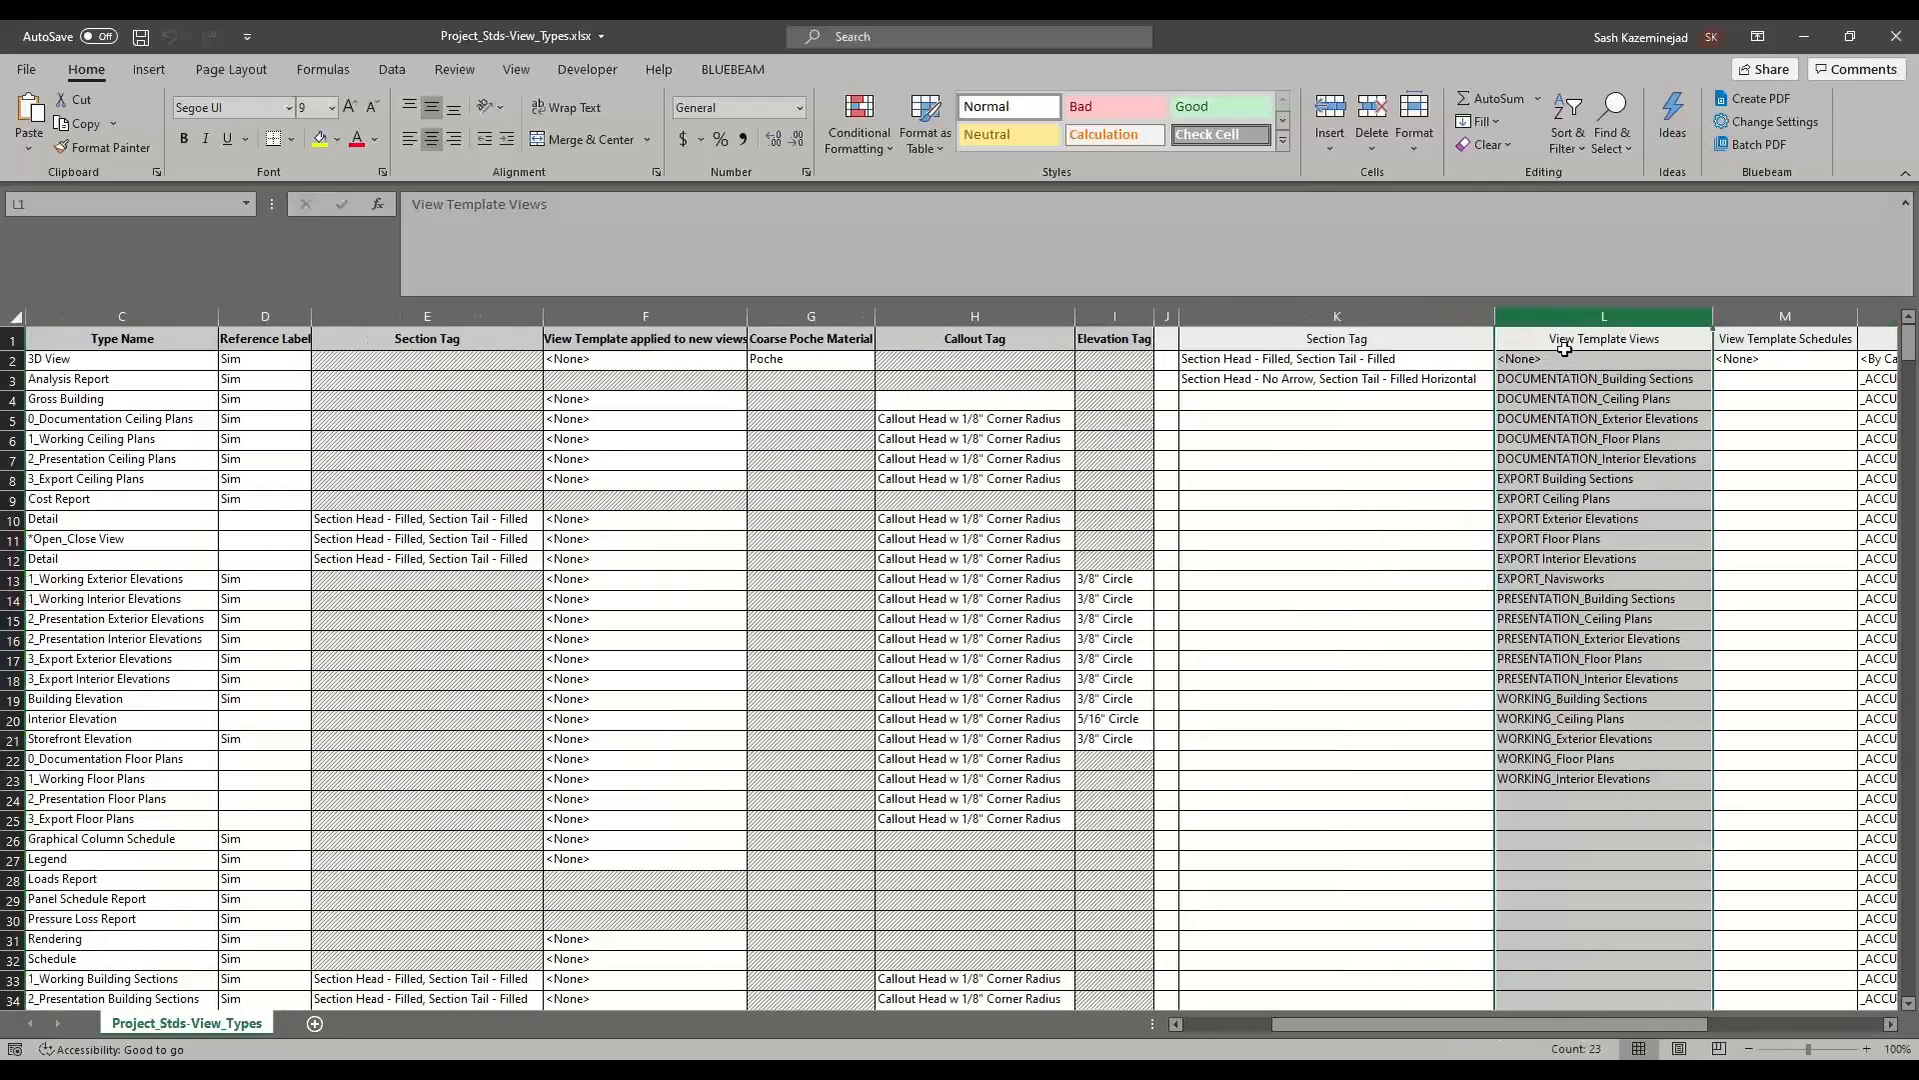
left_click_drag(1315, 1034, 1228, 1032)
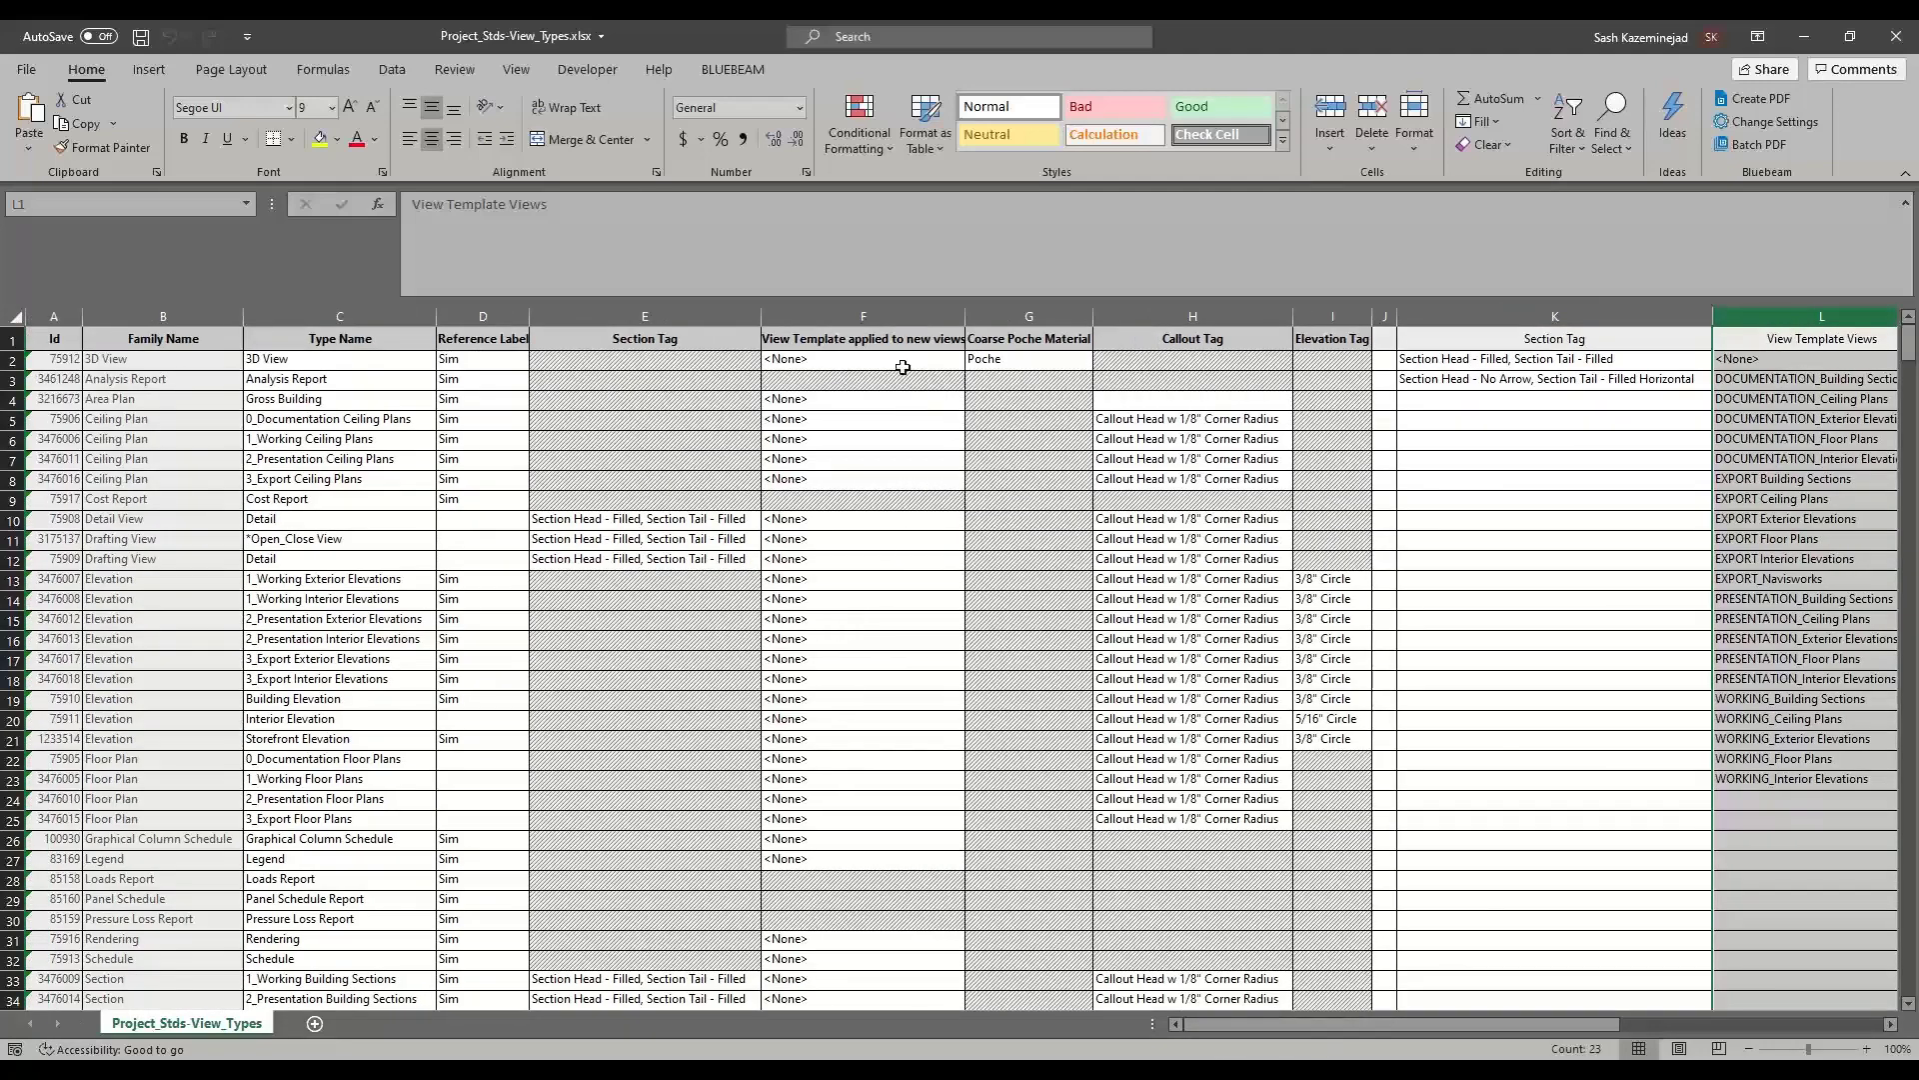
View the template choices offered for the Detail View type in row 10 without choosing one.
left_click(849, 520)
left_click(973, 520)
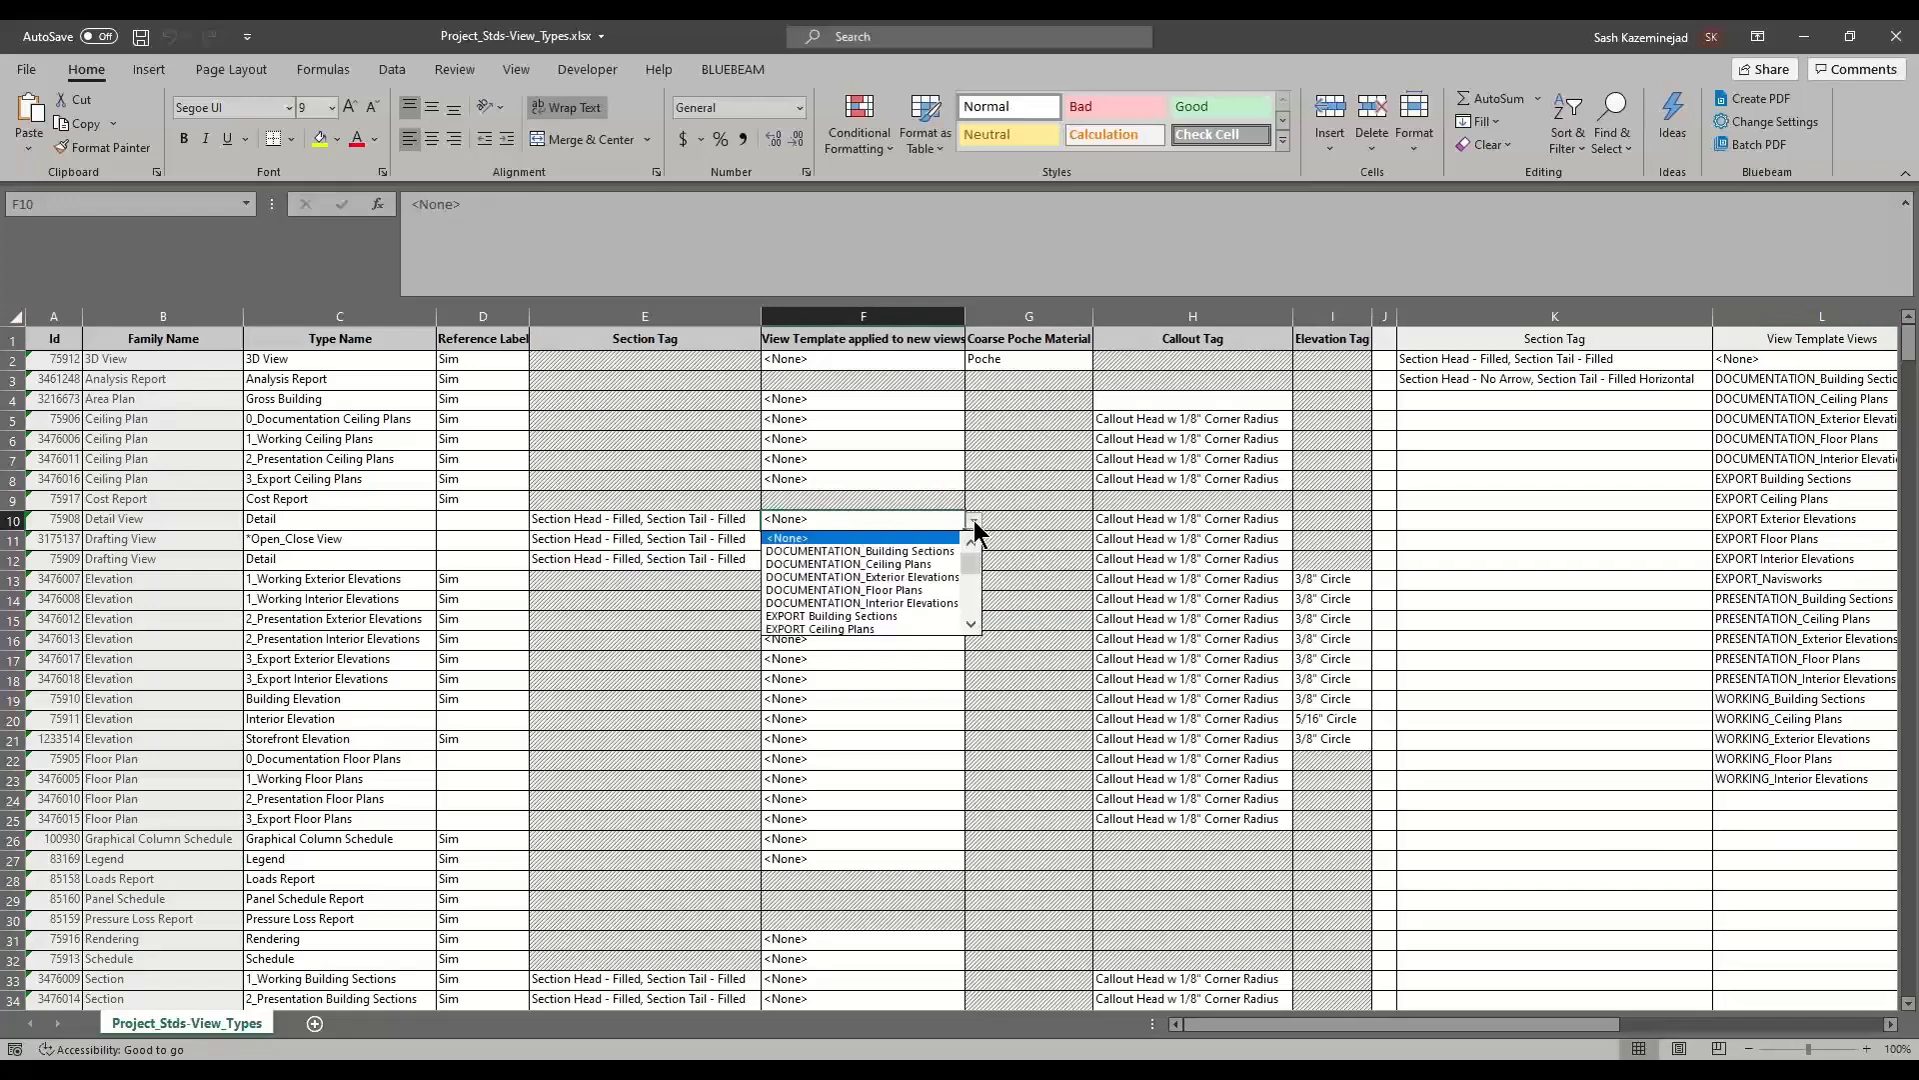
mouse_move(968, 559)
left_mouse_down()
mouse_move(968, 645)
mouse_move(983, 560)
left_mouse_up()
left_click(911, 525)
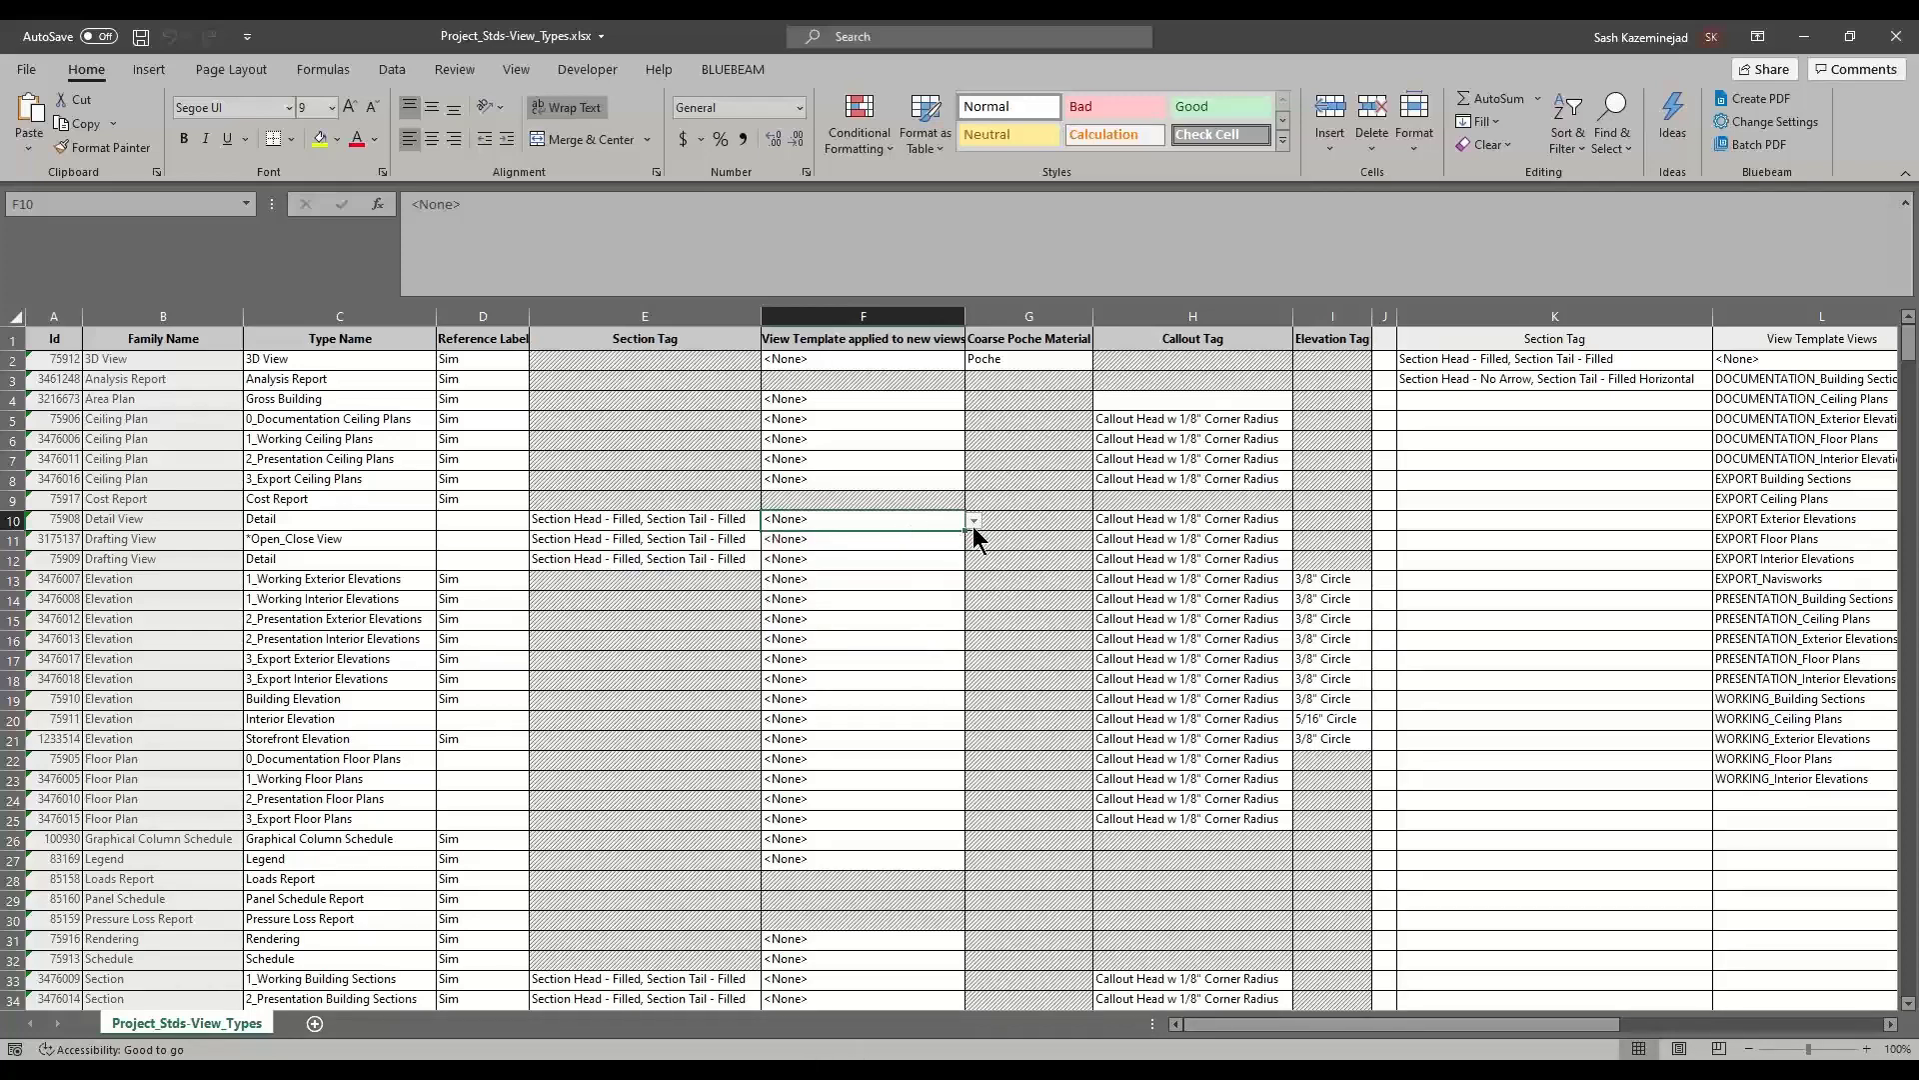
Switch to BIMLink, check the link's Export with dropdown values option, accept the link and go back to the Excel workbook.
left_click(981, 1069)
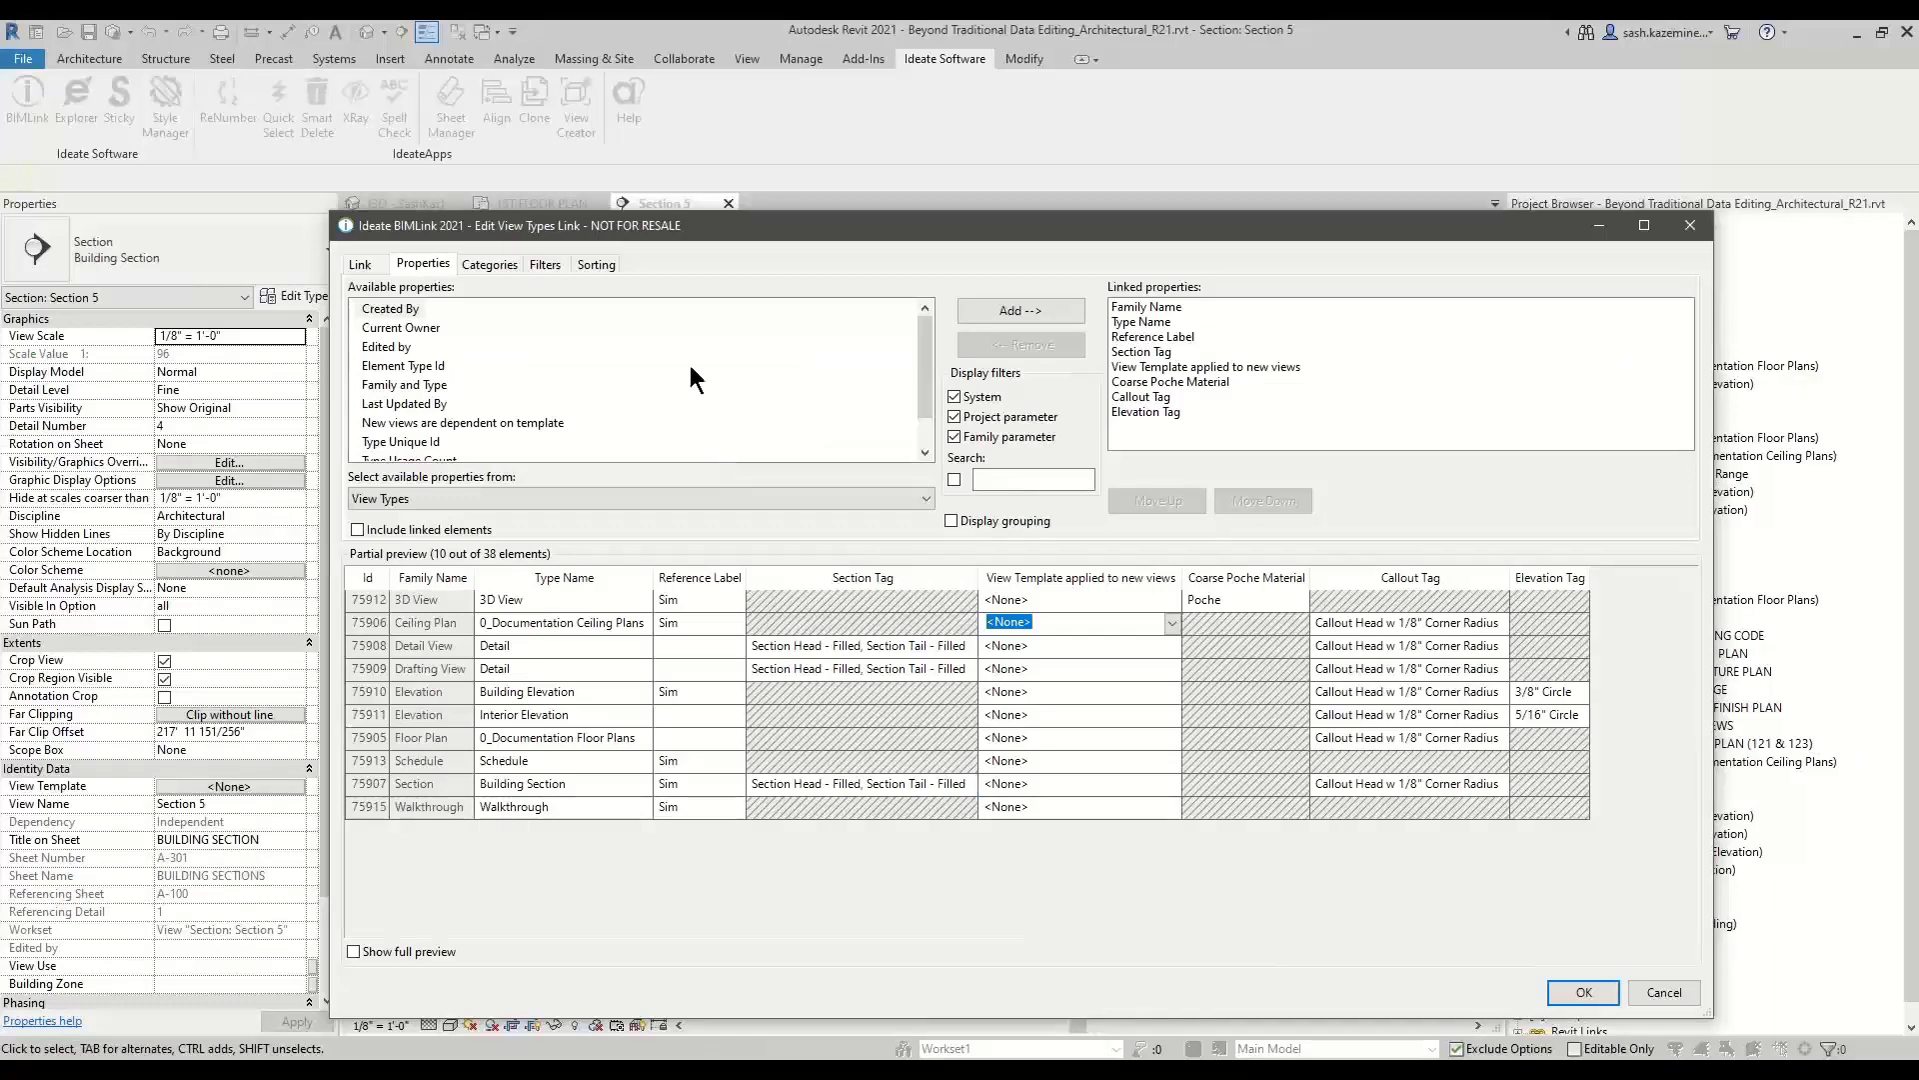
left_click_drag(682, 230, 611, 97)
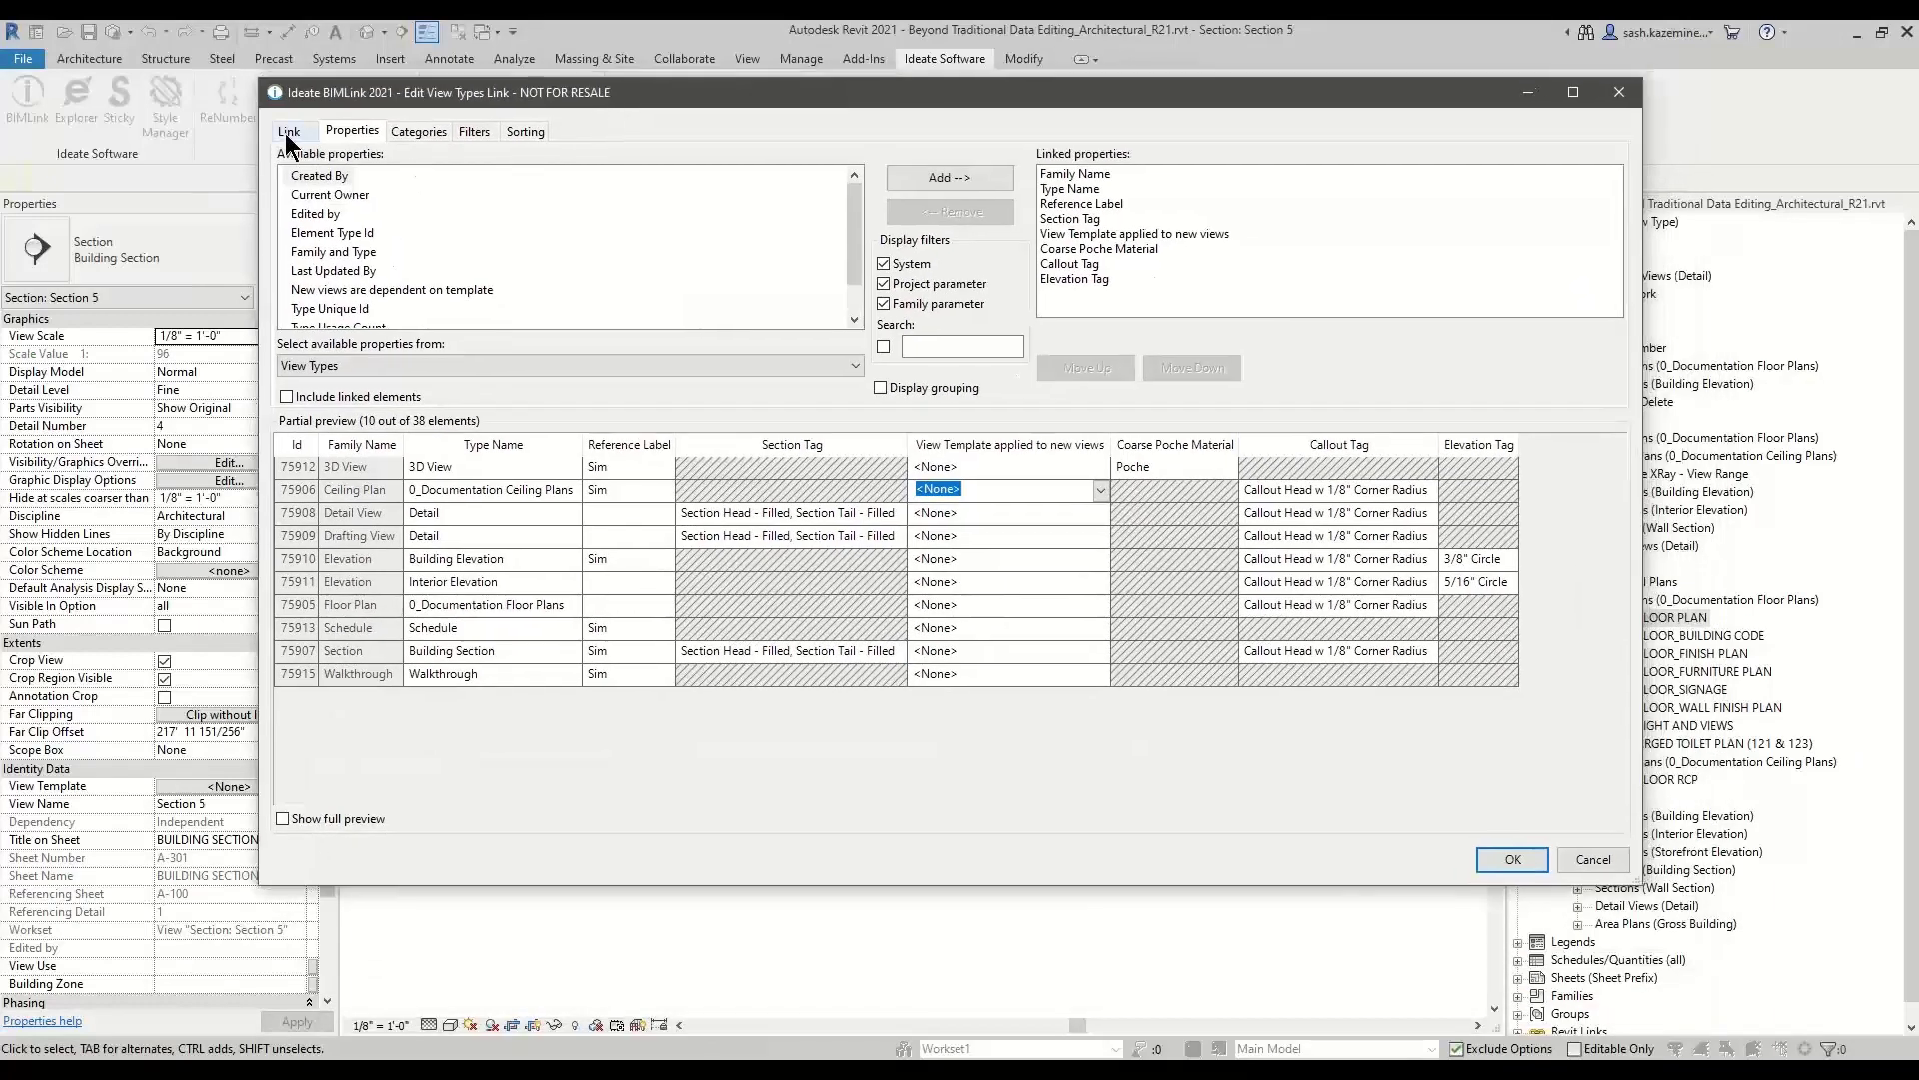
left_click(288, 132)
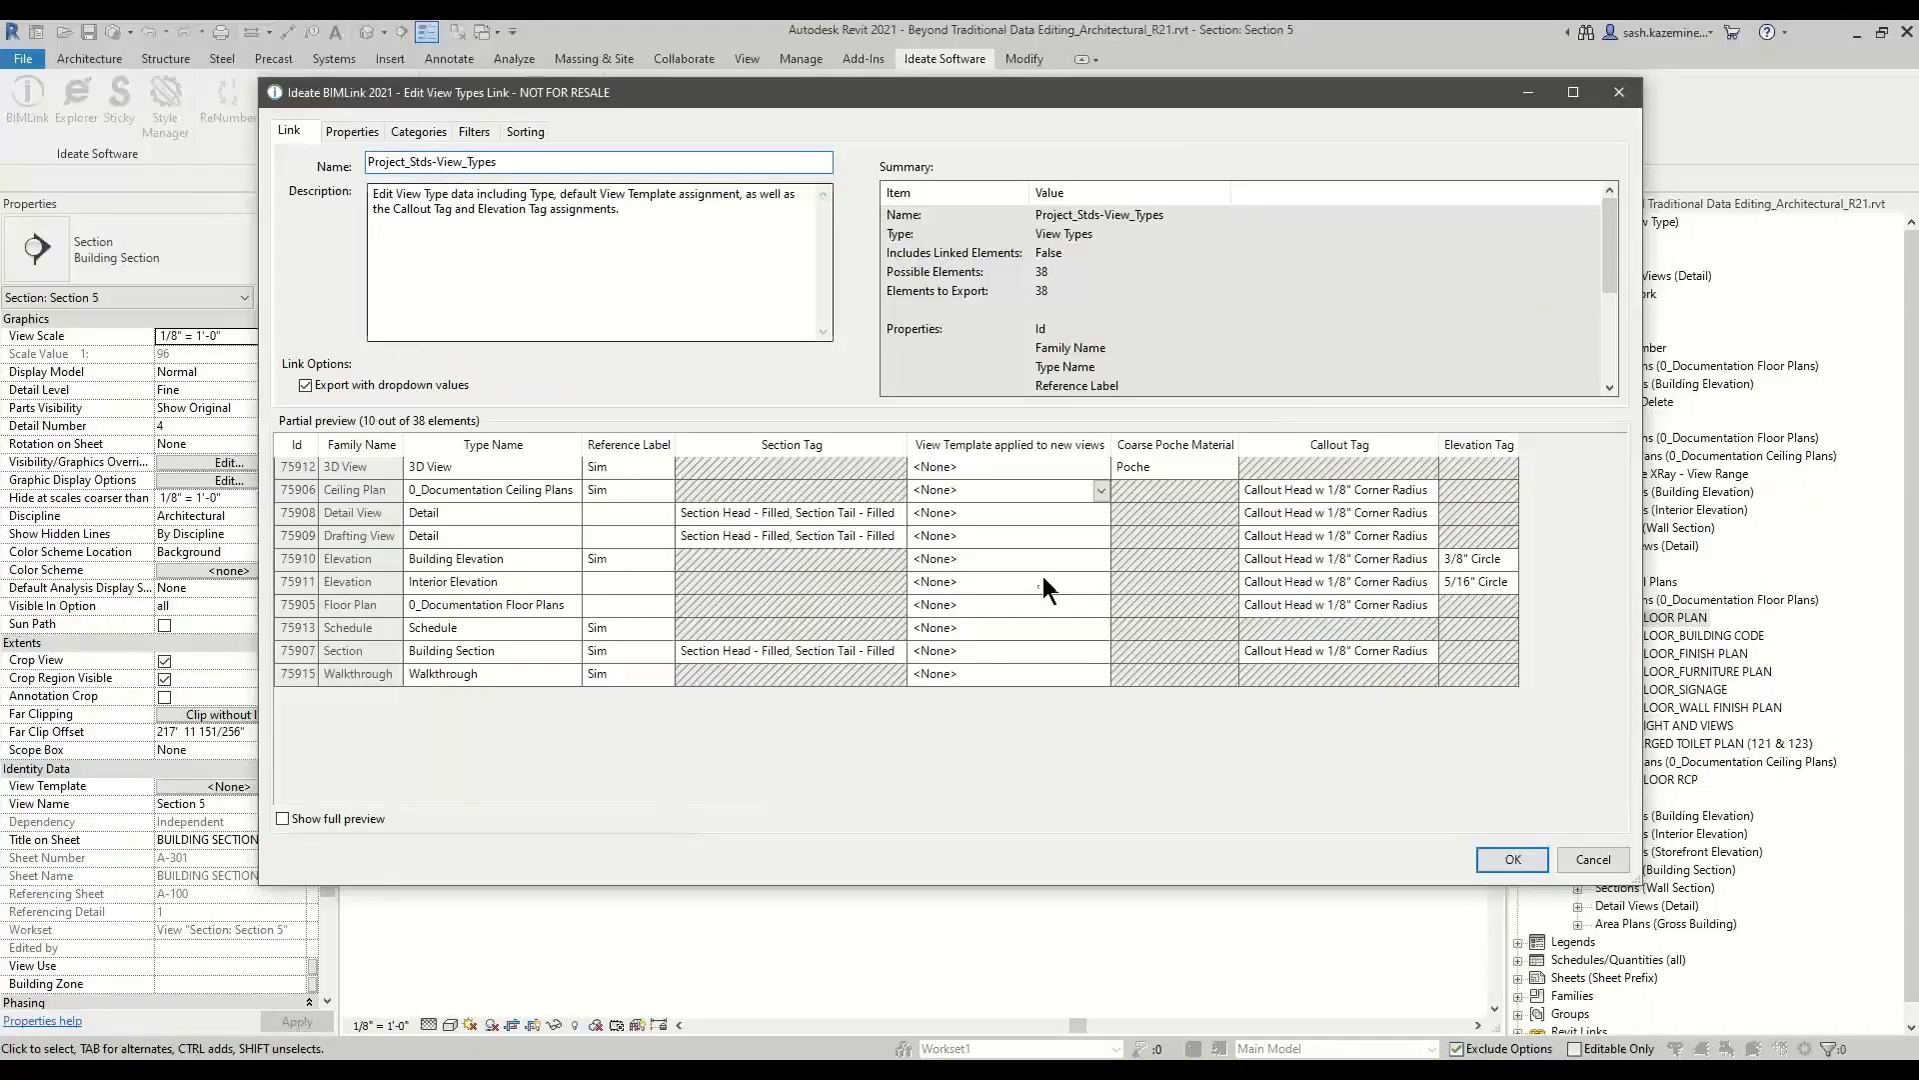
left_click(1511, 860)
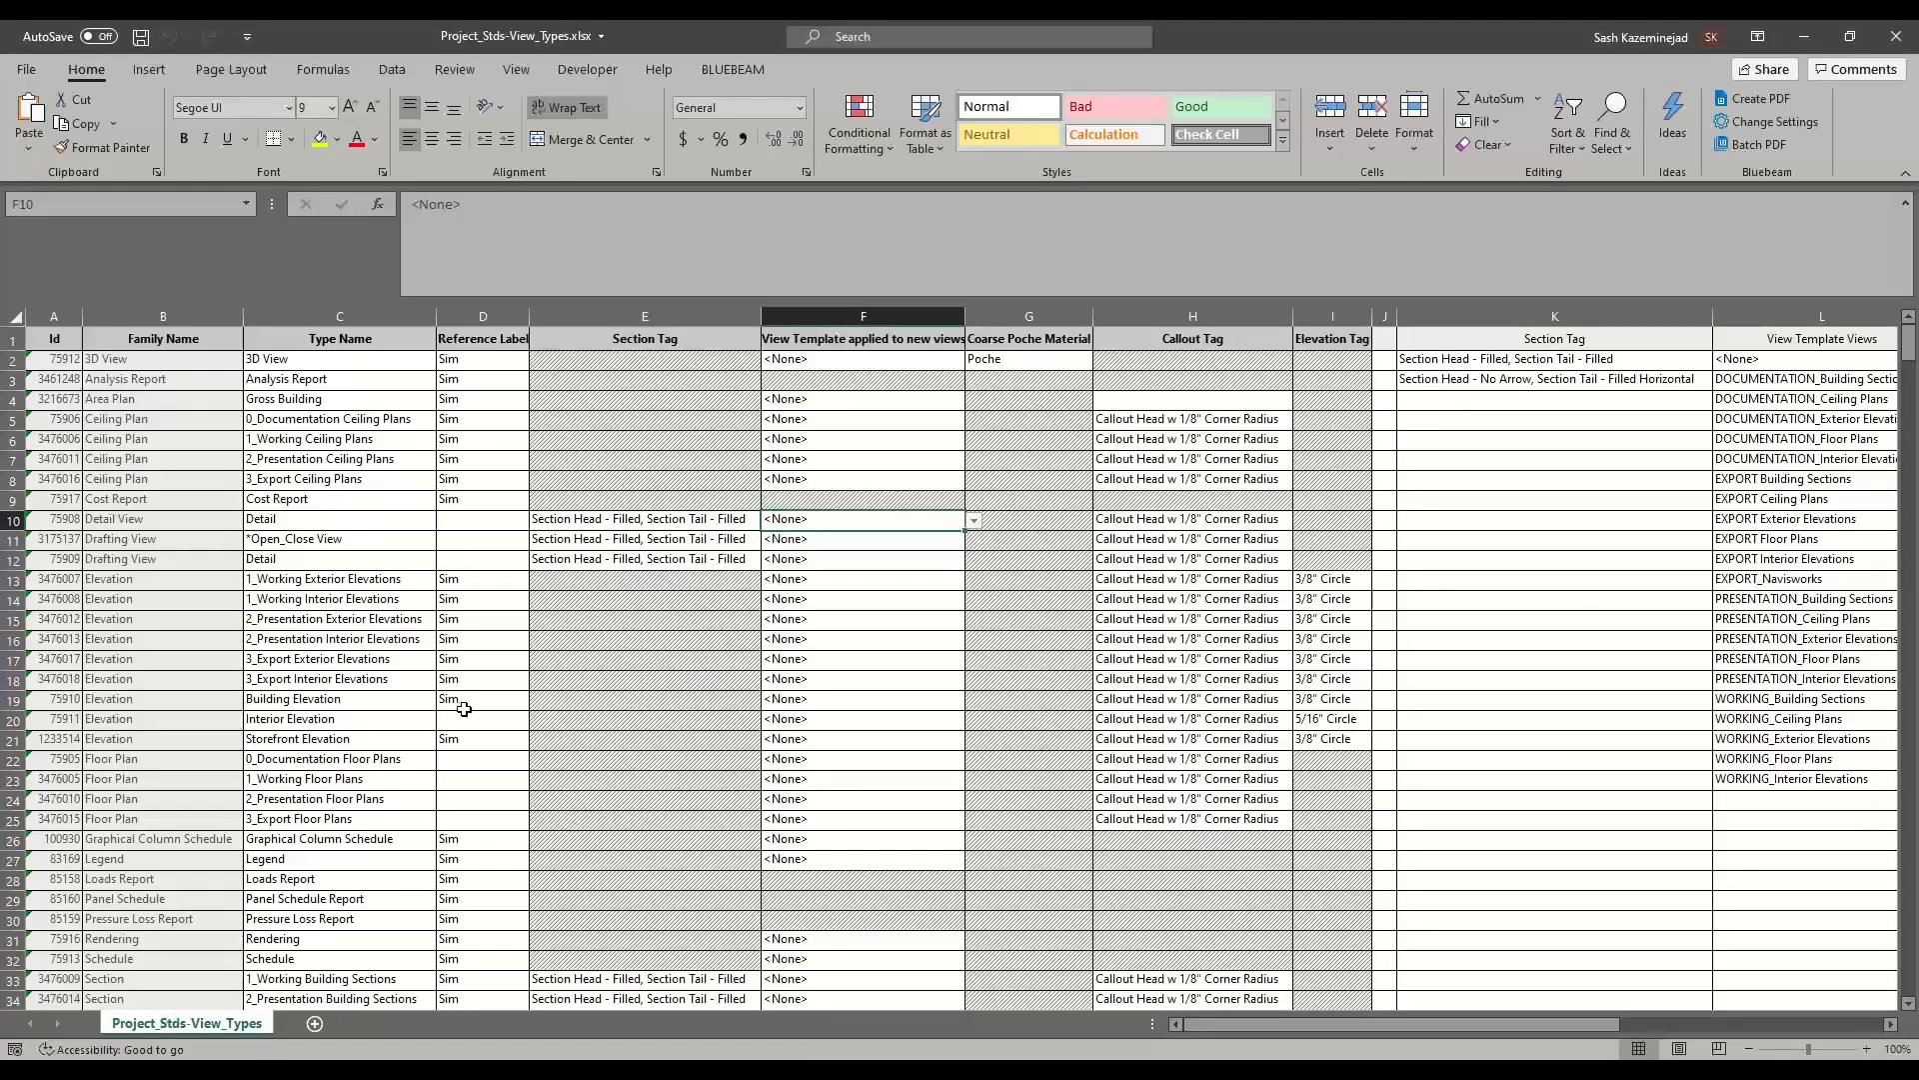
Set the view template applied to new views for 0_Documentation Floor Plans to DOCUMENTATION_Floor Plans.
scroll(309, 653, "down", 3)
scroll(317, 736, "up", 3)
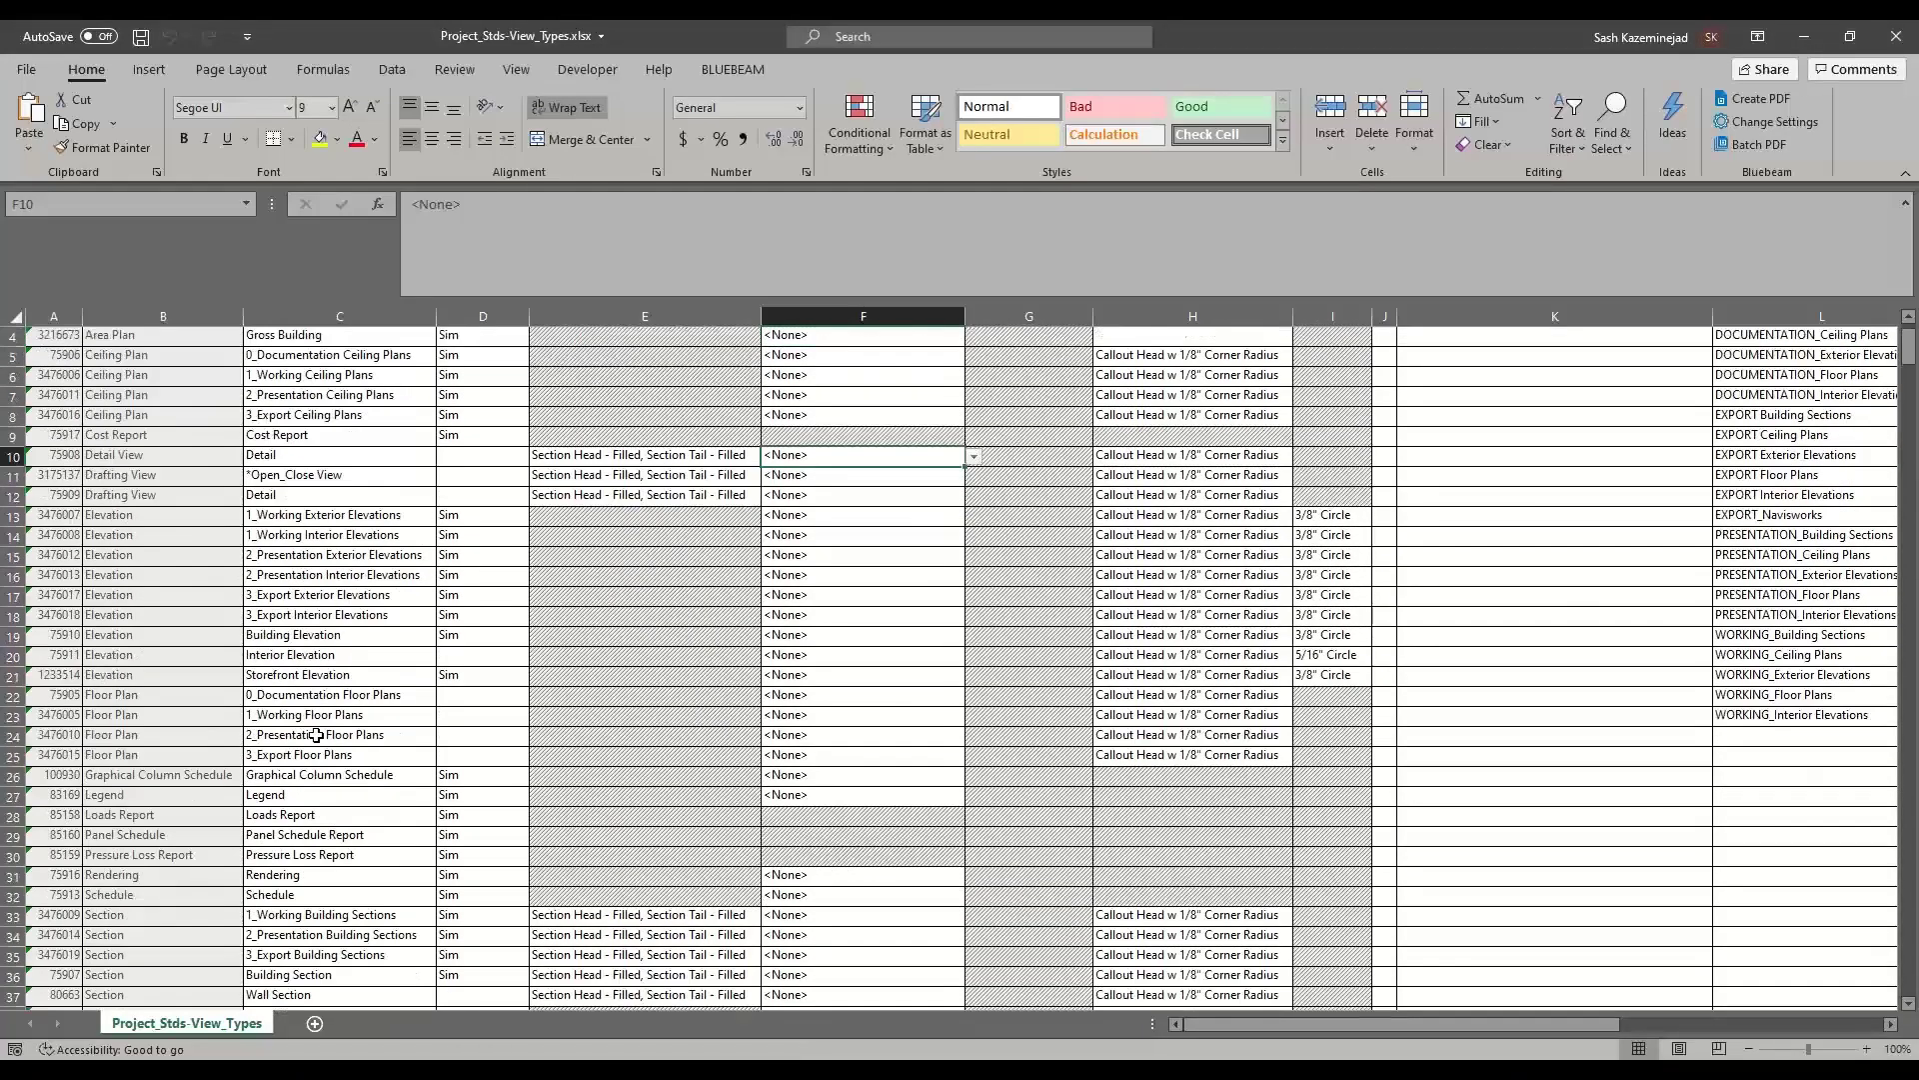
left_click(321, 759)
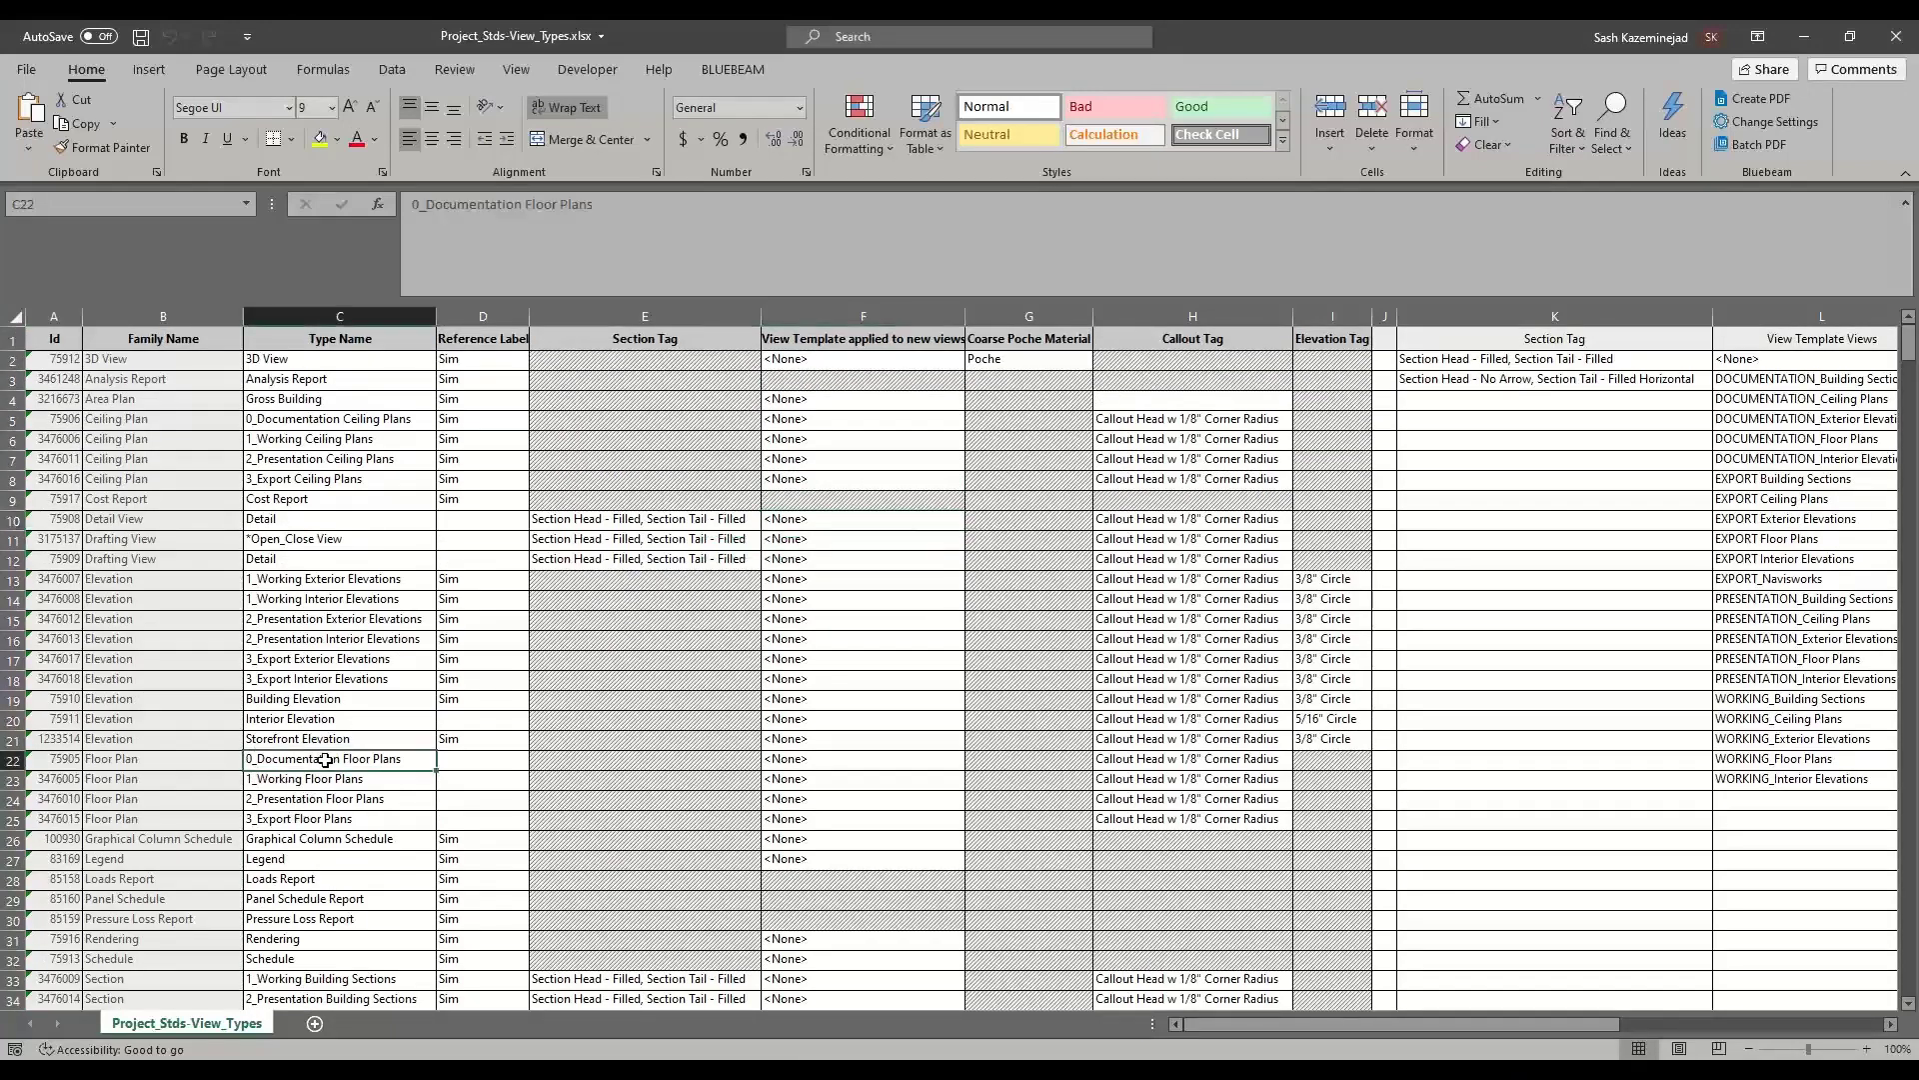
left_click(818, 765)
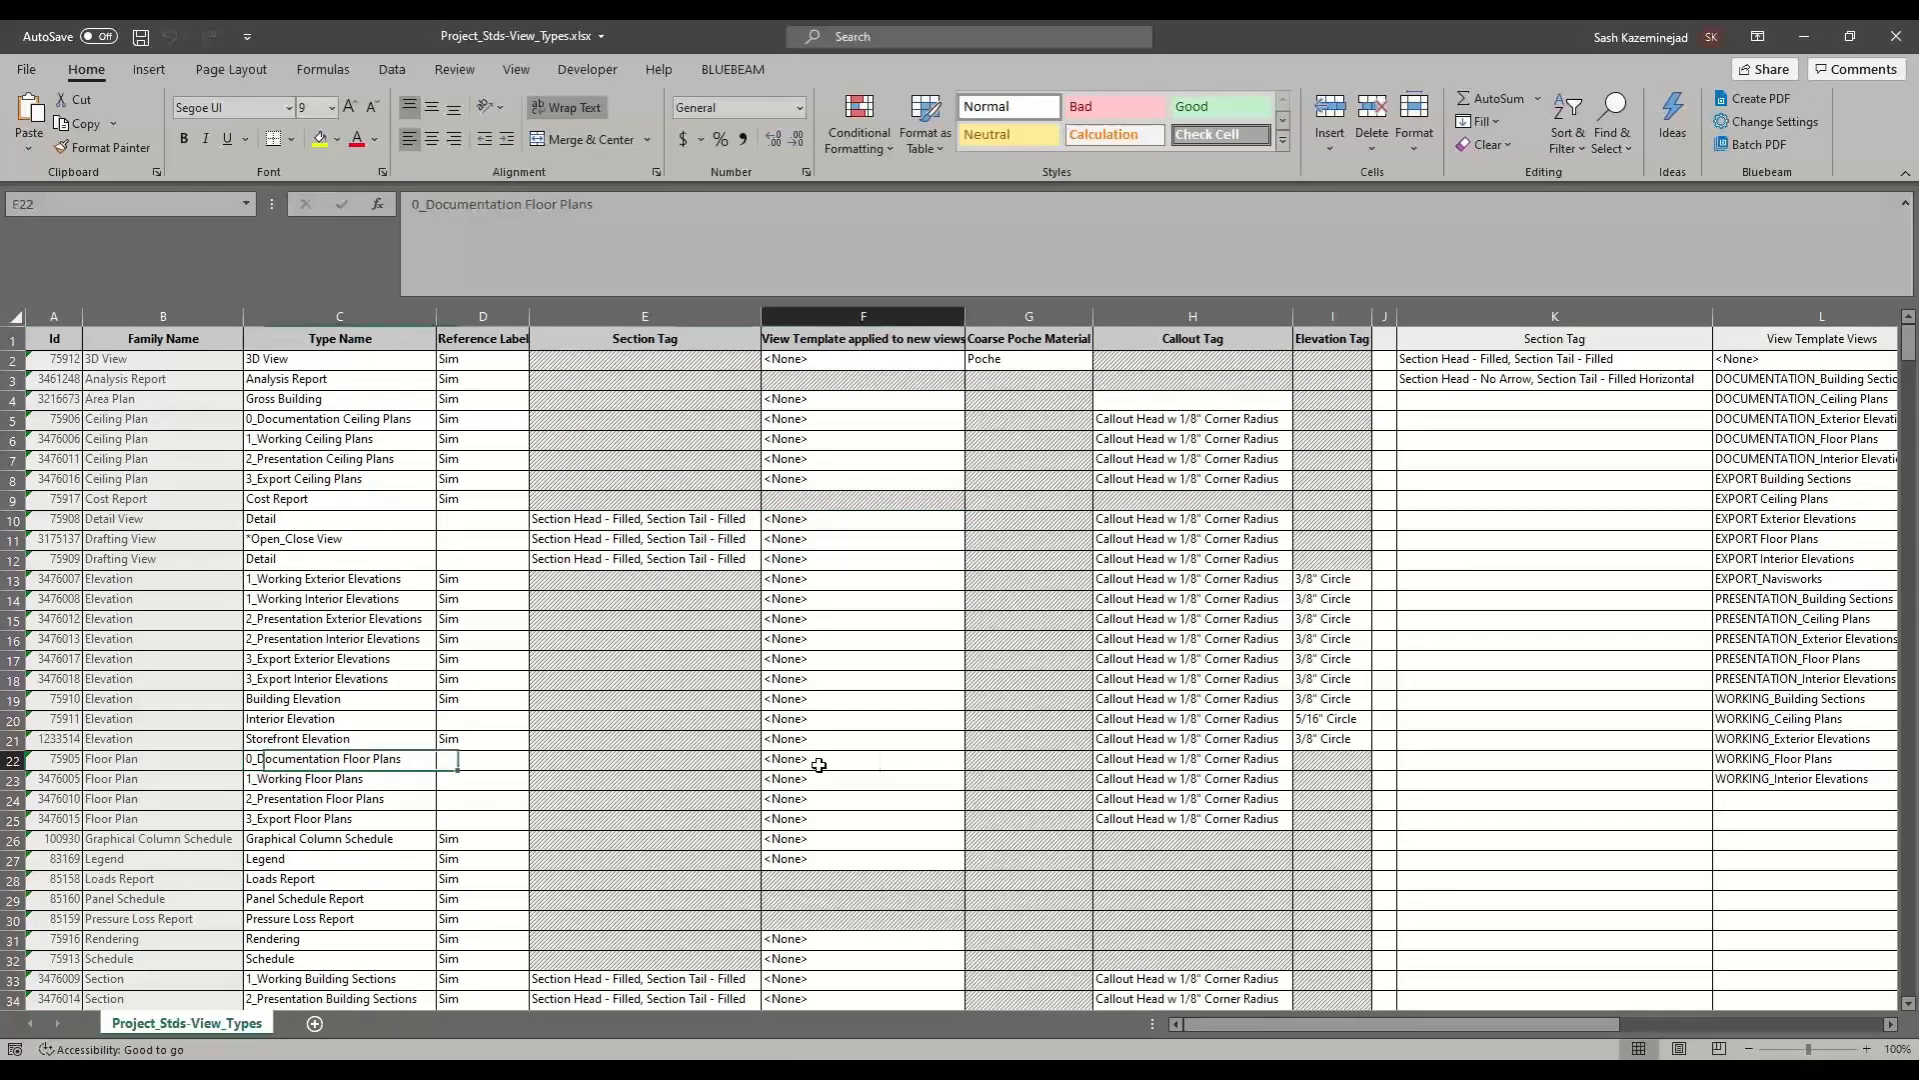
left_click(973, 764)
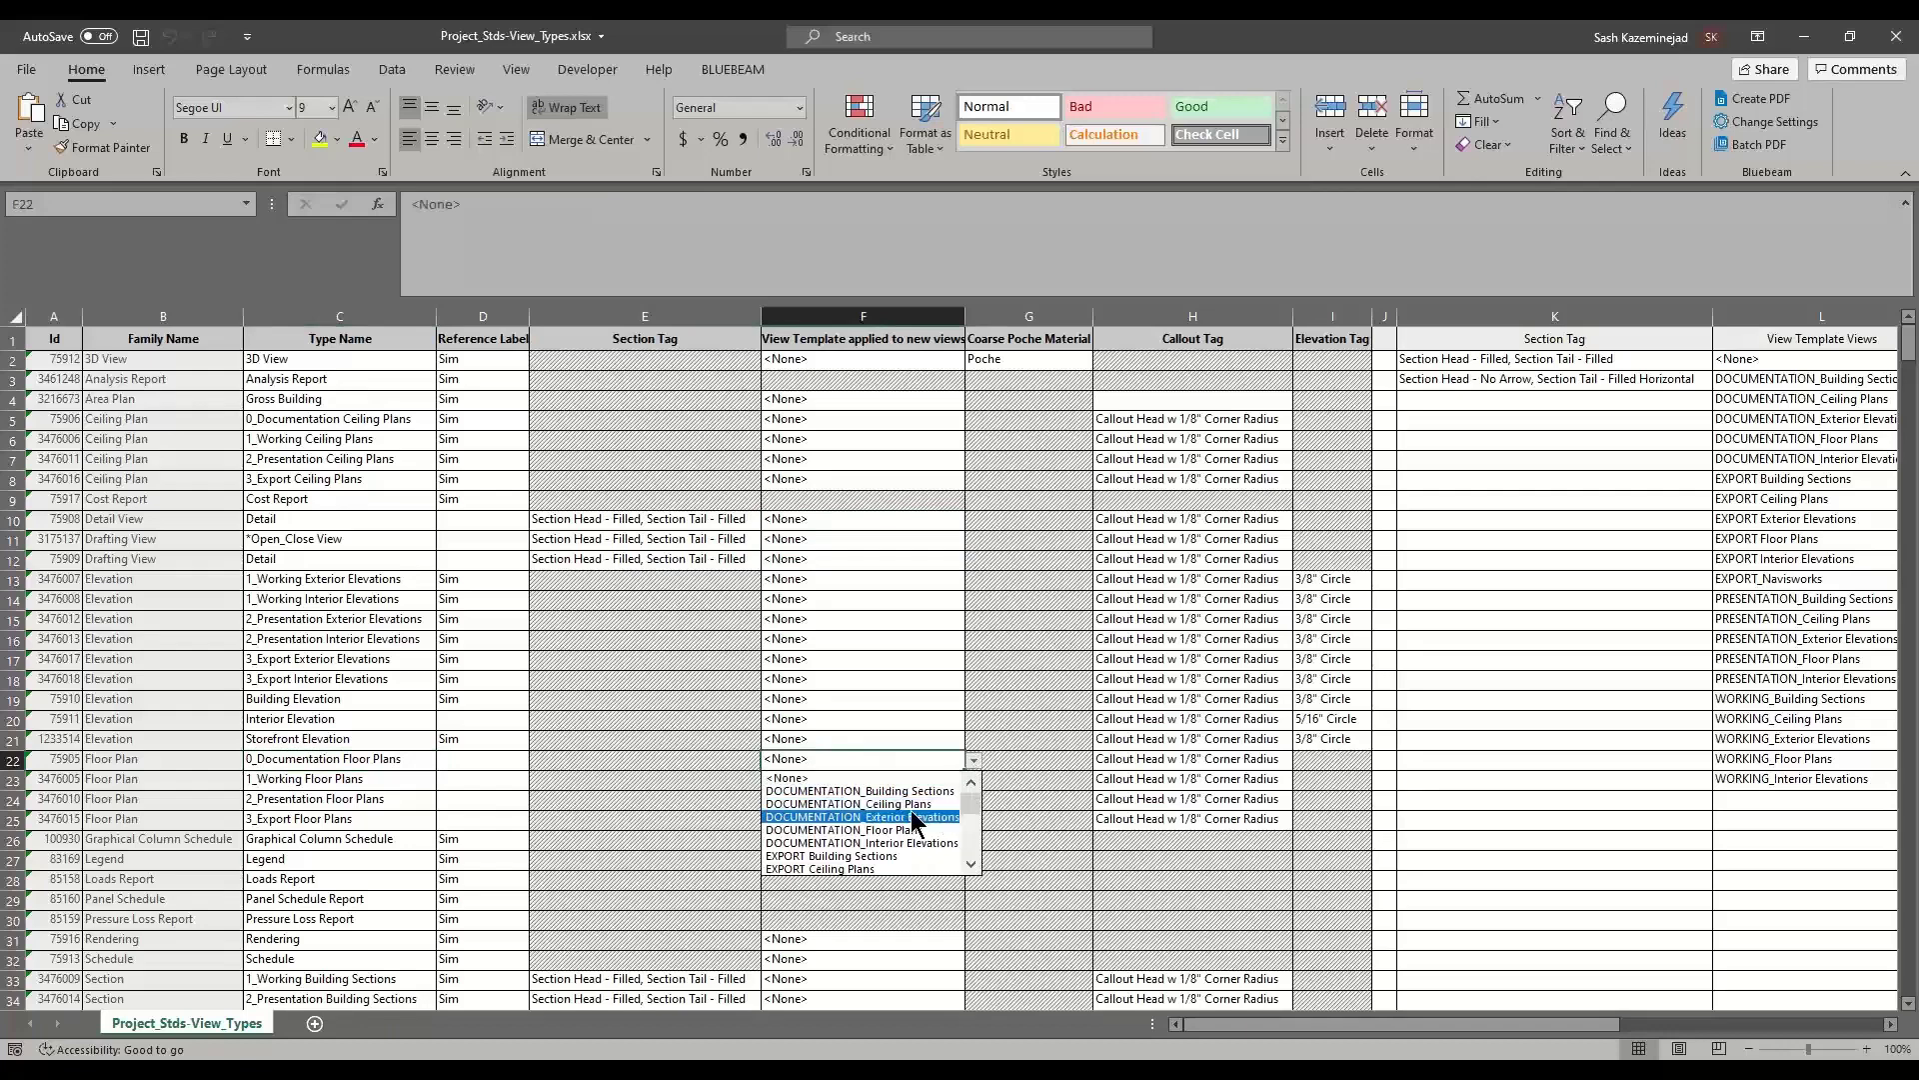
left_click(868, 830)
Assign the WORKING_Floor Plans view template to new views of the 1_Working Floor Plans type.
left_click(827, 786)
left_click(975, 780)
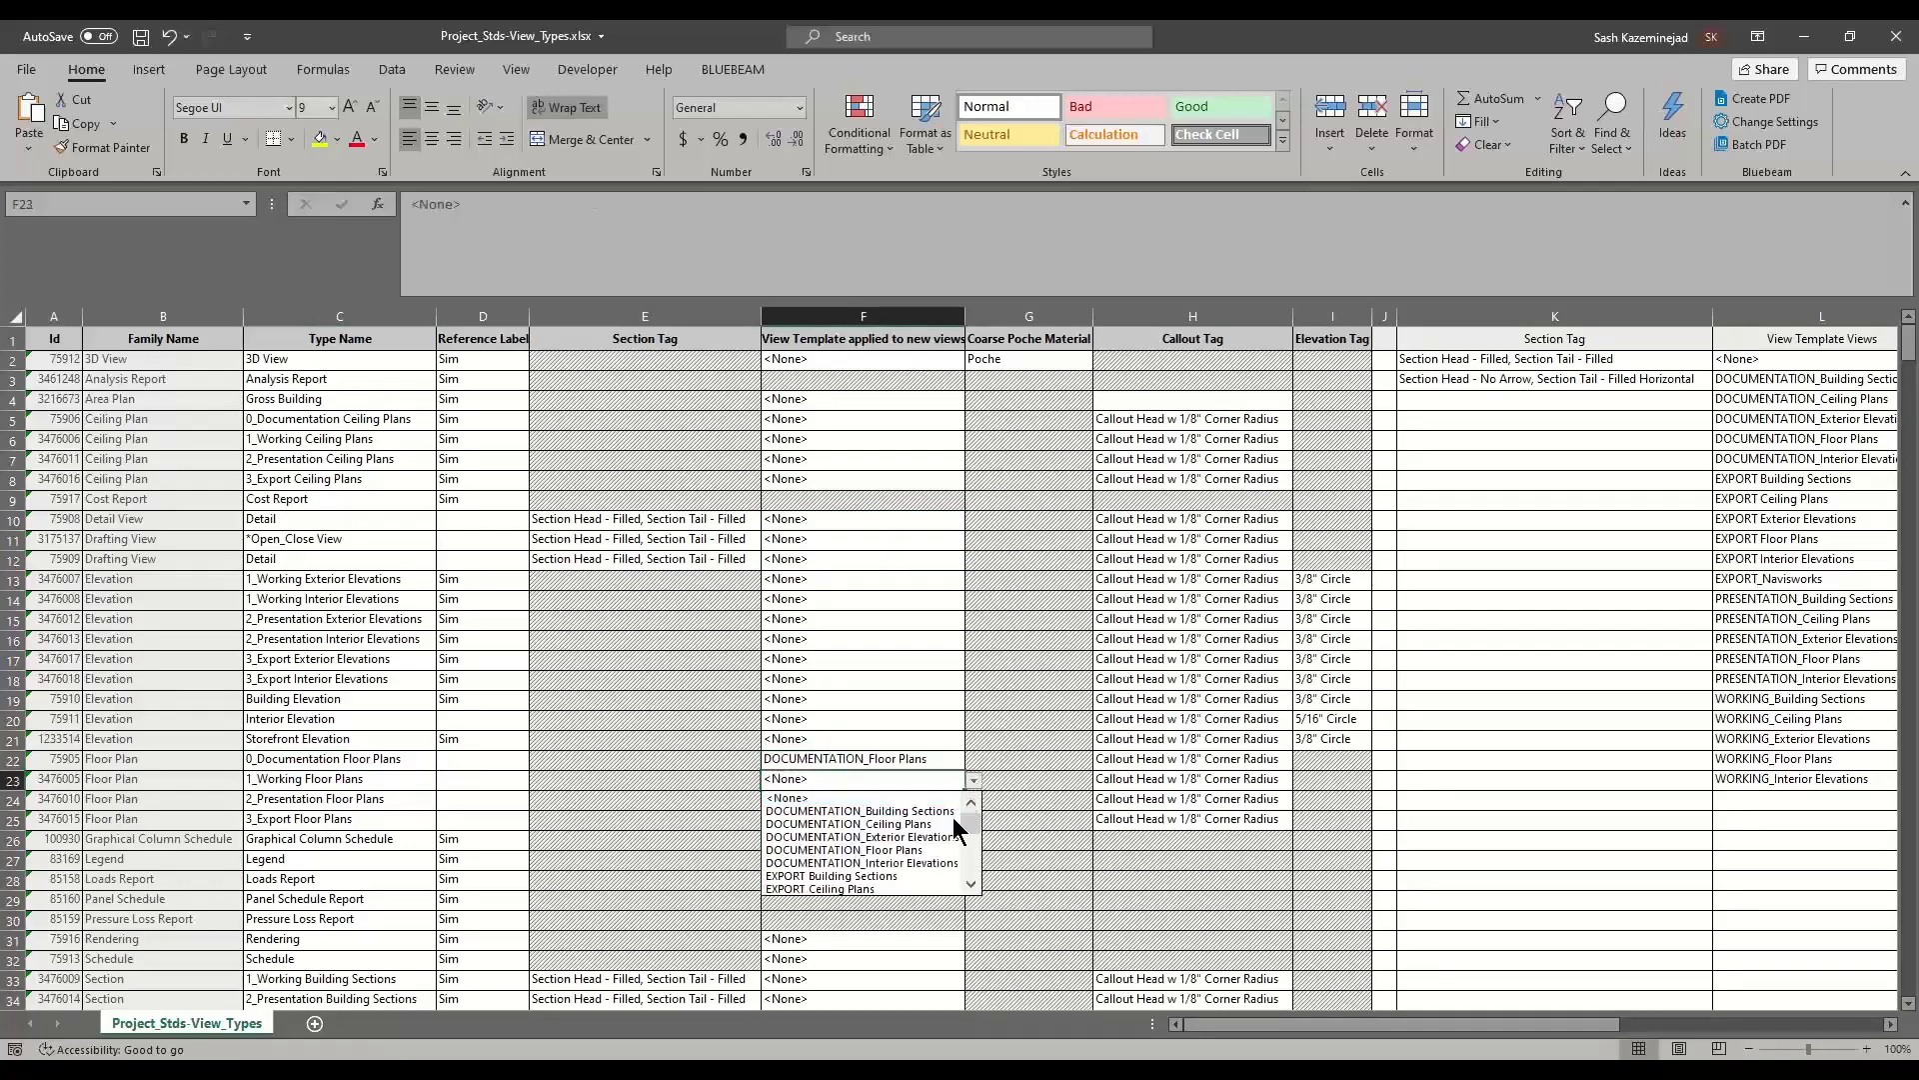
left_click_drag(974, 826, 970, 859)
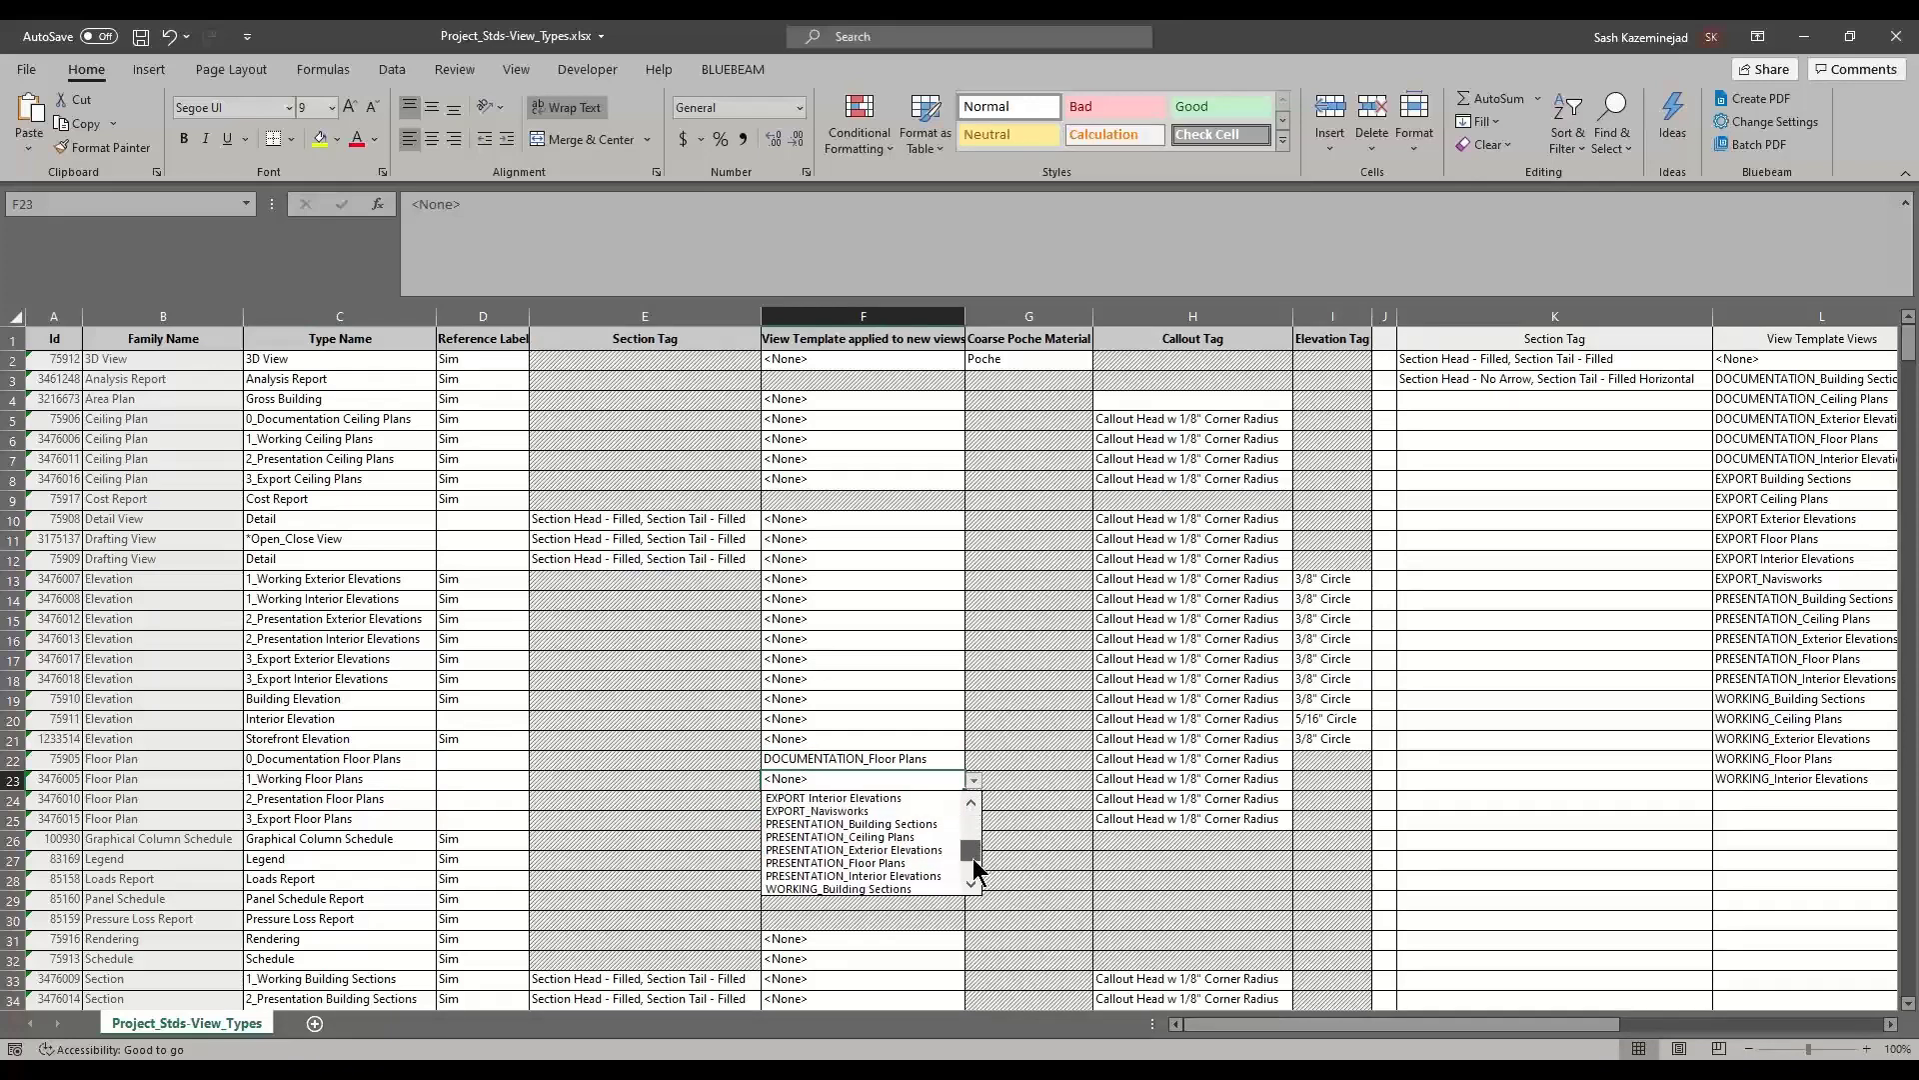
left_click(970, 885)
left_click(900, 885)
Choose PRESENTATION_Floor Plans as the view template for new views of the 2_Presentation Floor Plans type.
left_click(844, 801)
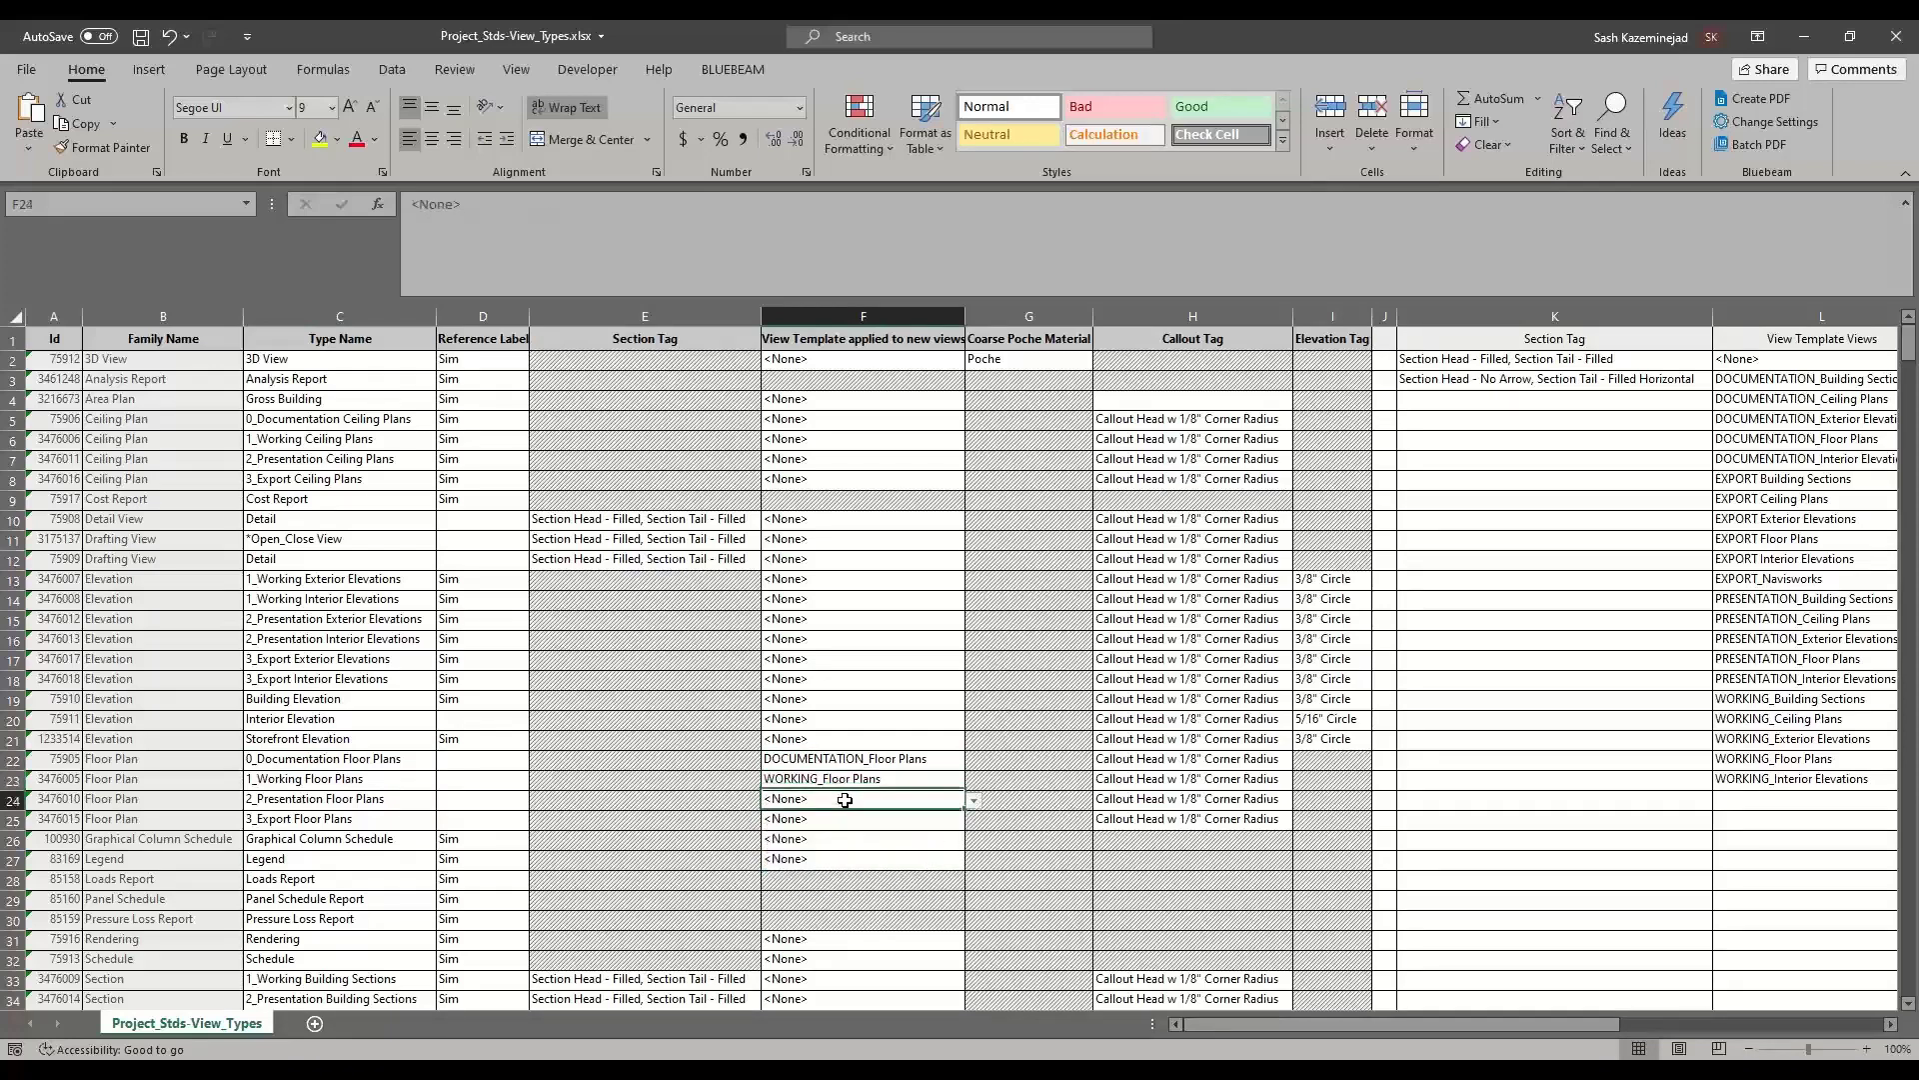
left_click(972, 802)
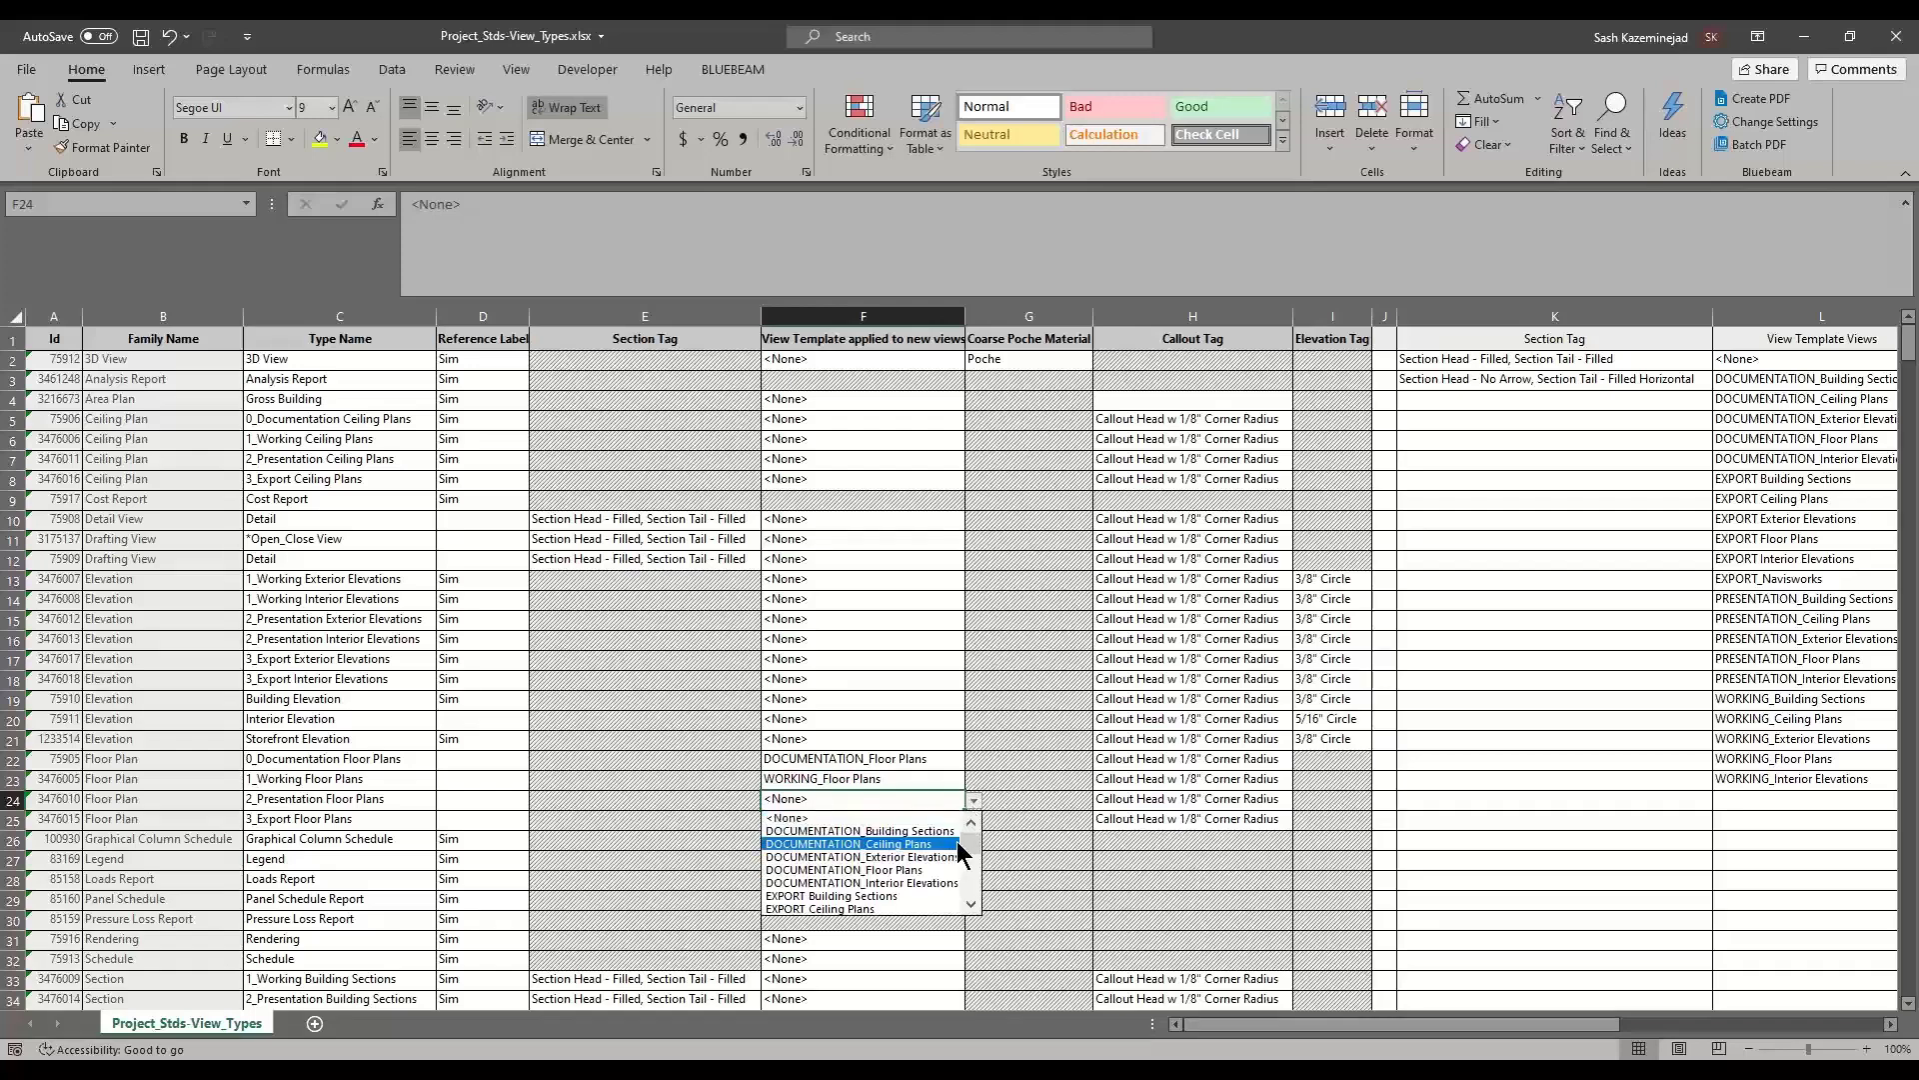
left_click_drag(968, 843, 965, 878)
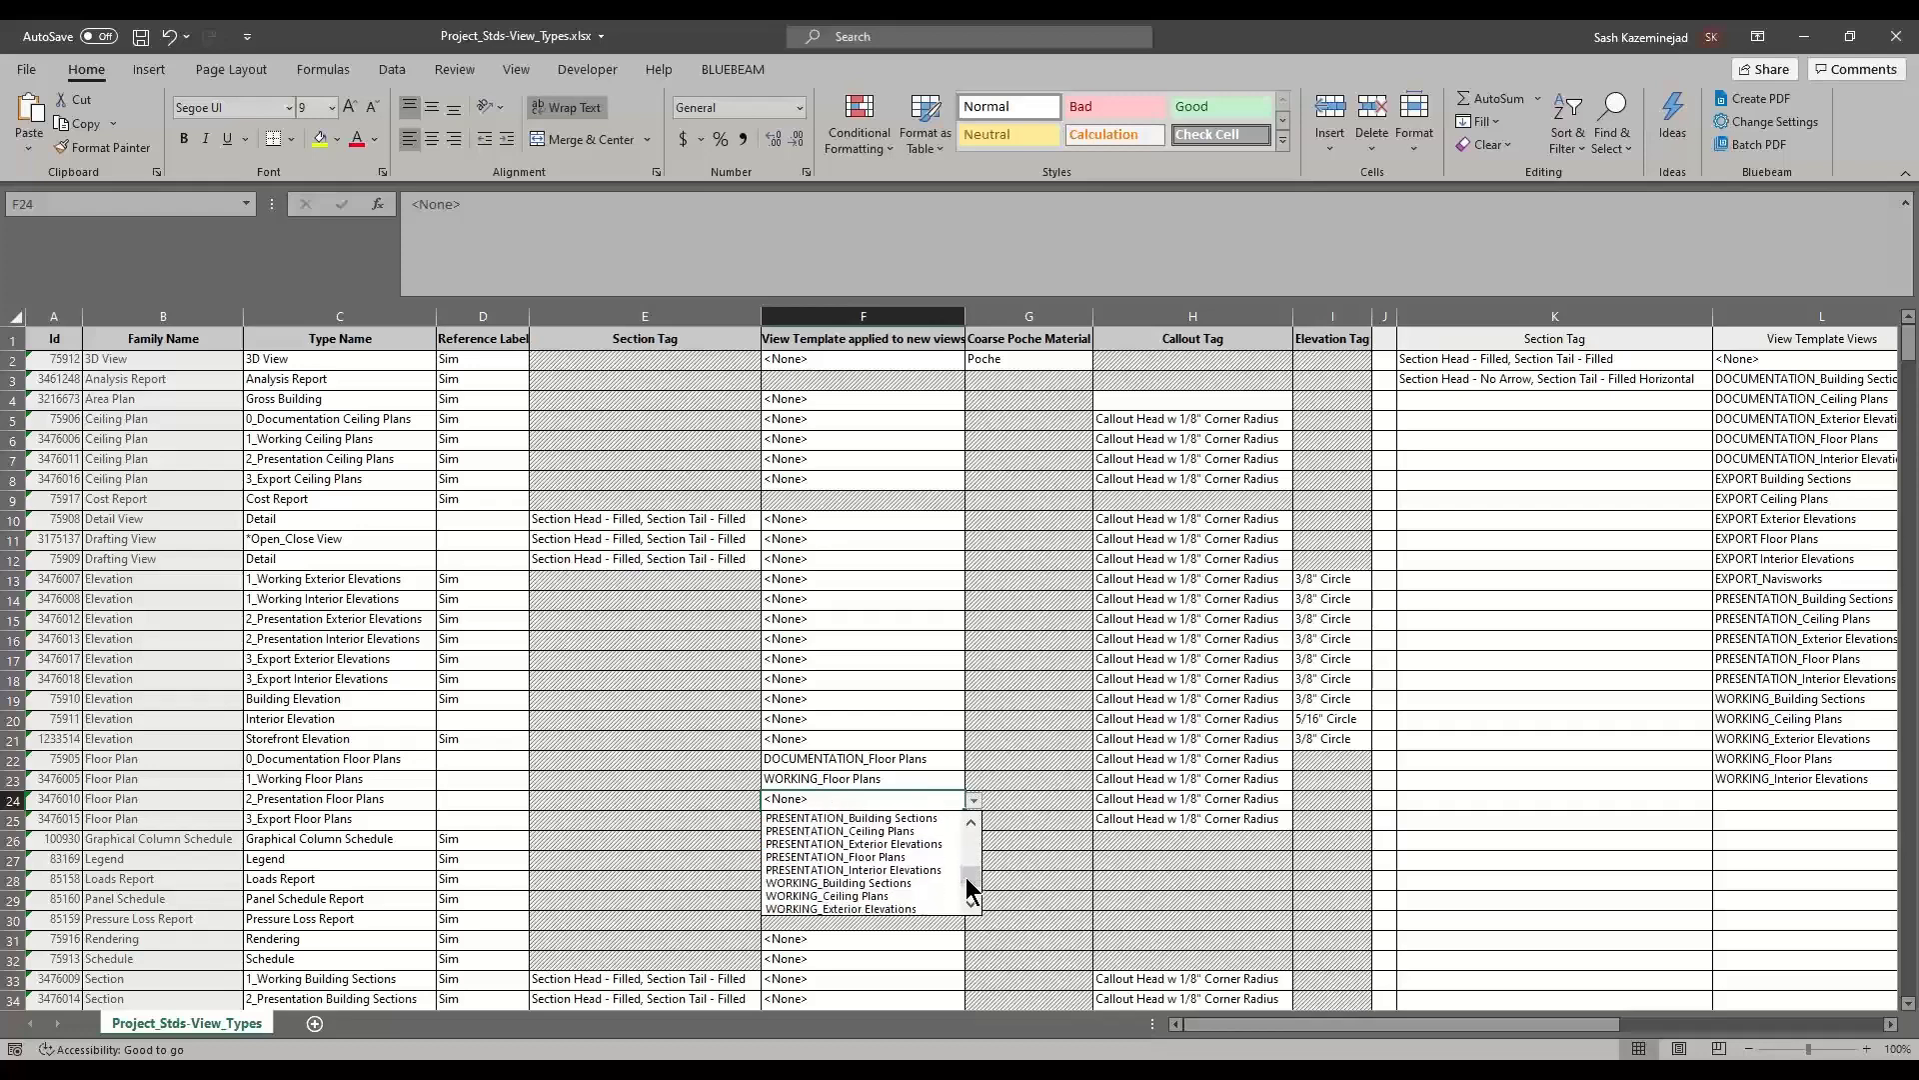
left_click(889, 859)
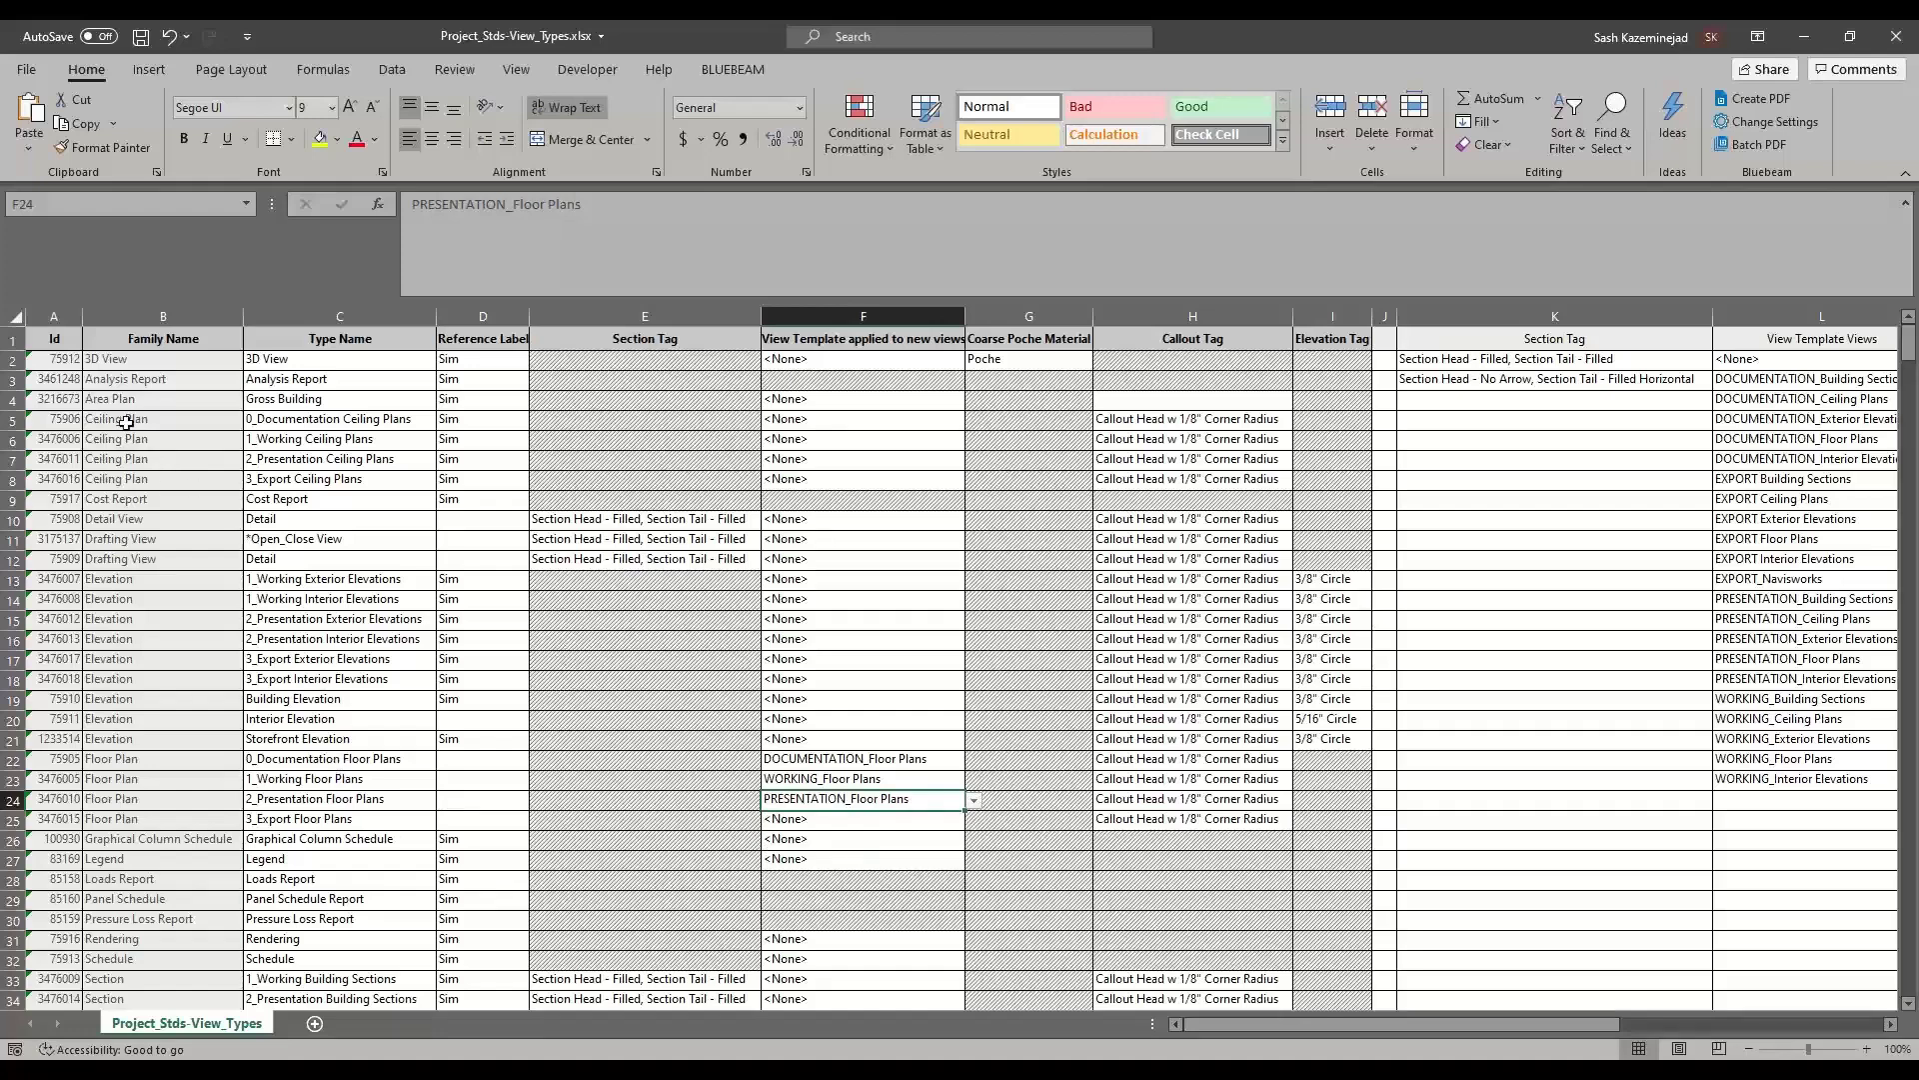
left_click(268, 584)
left_click(274, 600)
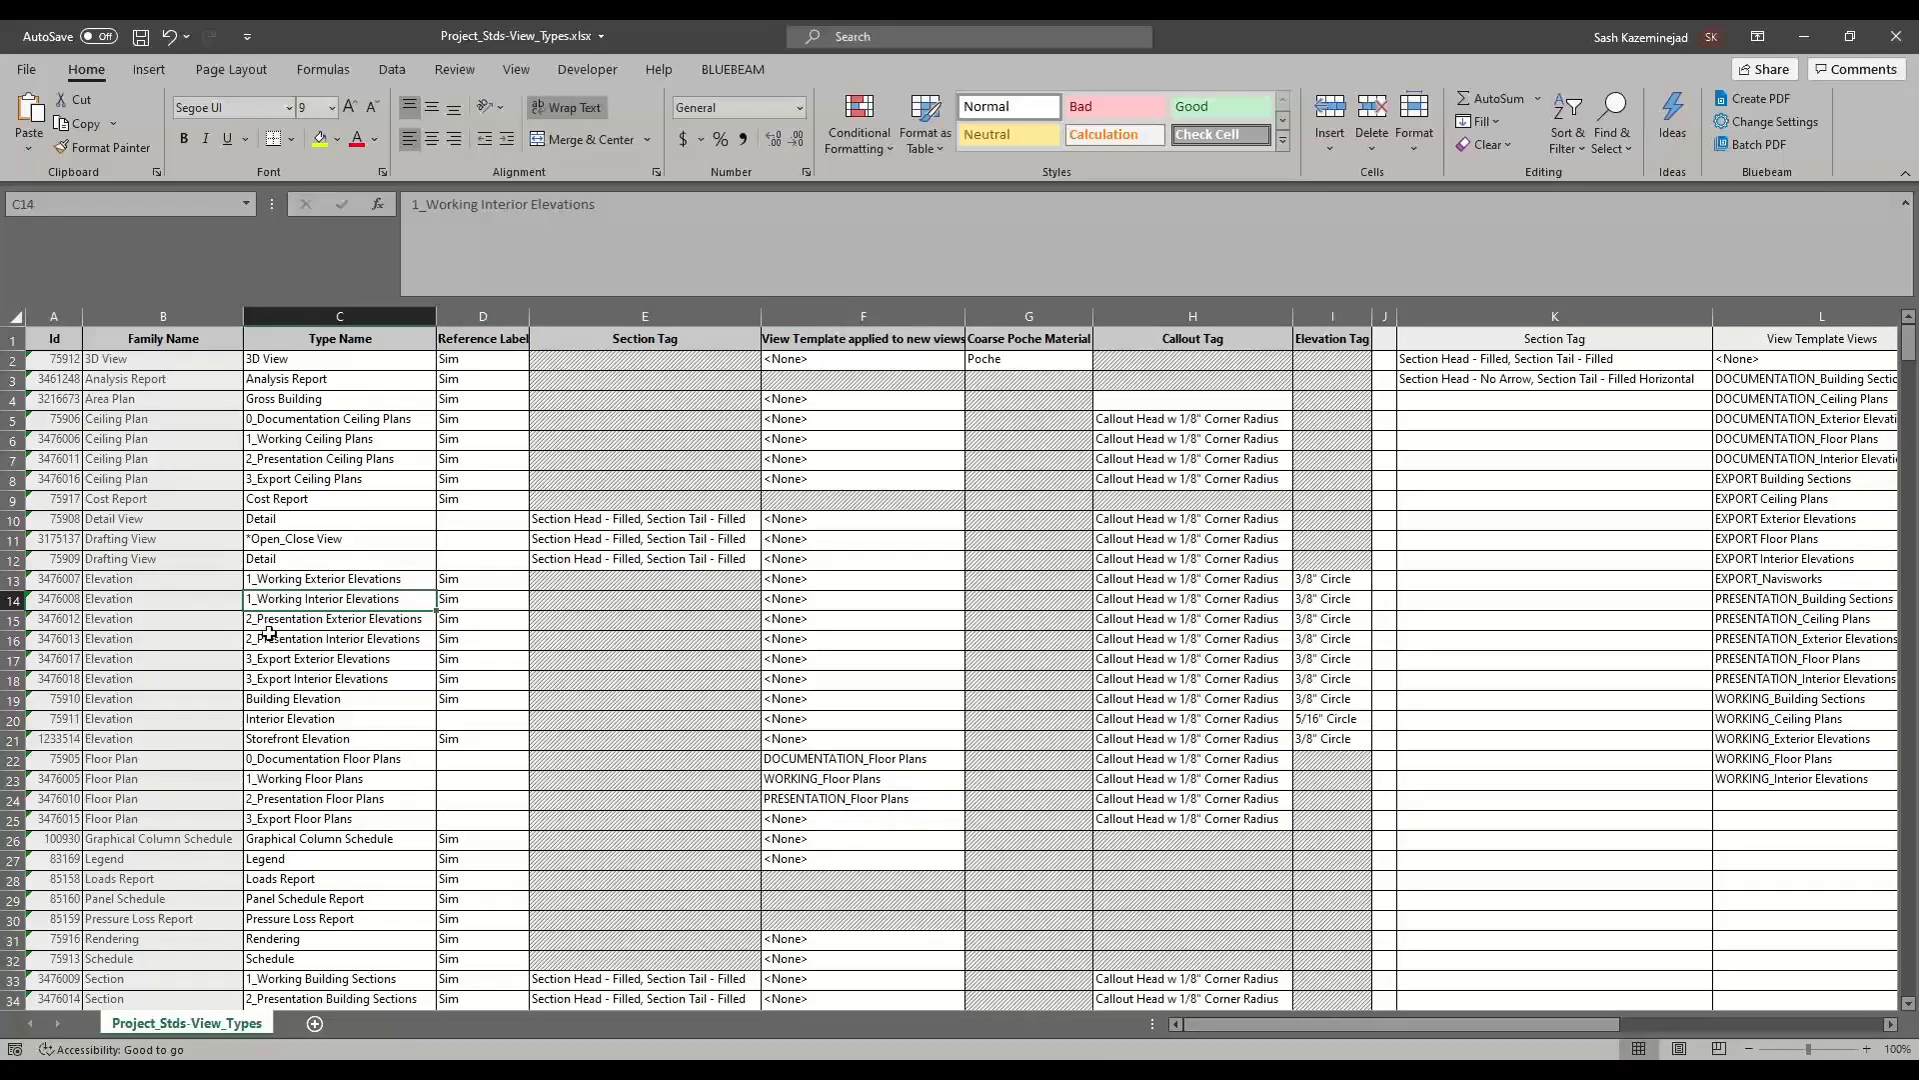
Rename the Building Elevation view type in the Type Name column as 0_Documentation Elevations.
left_click(265, 702)
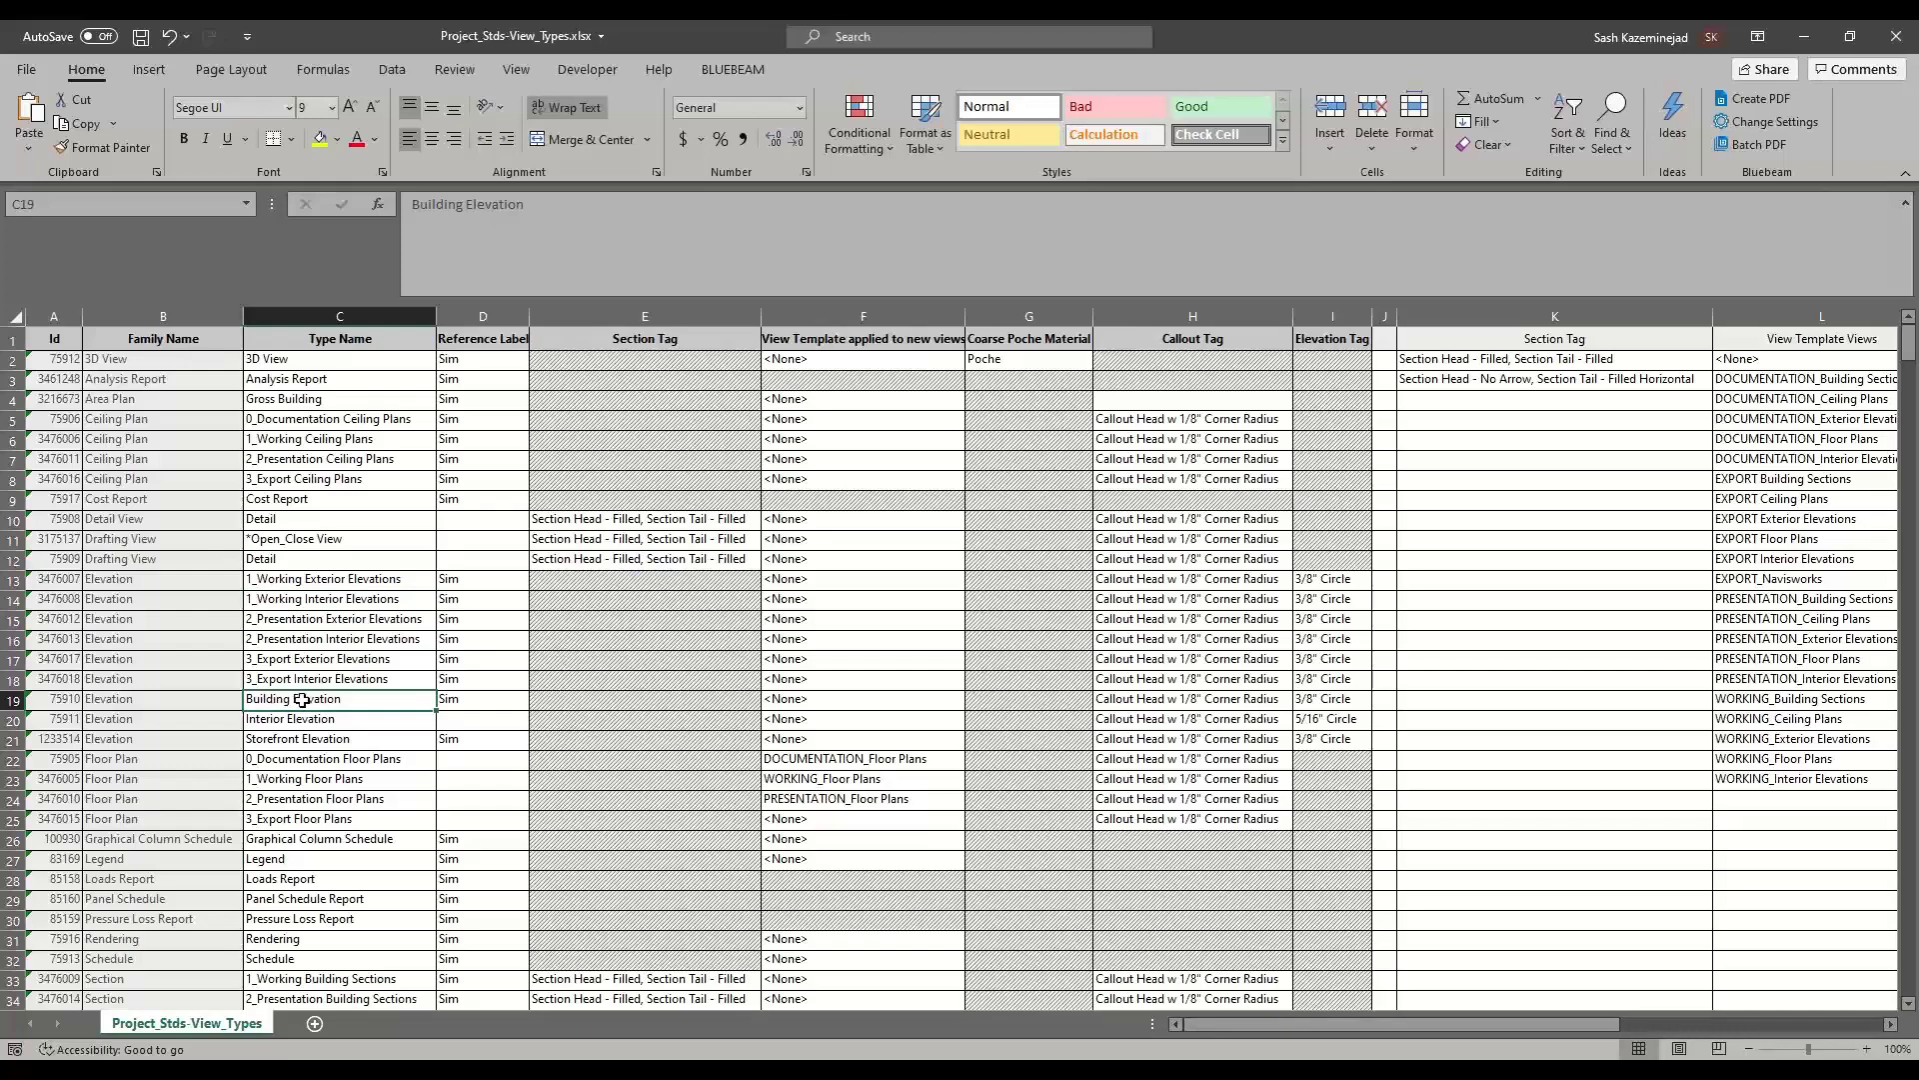
double_click(268, 699)
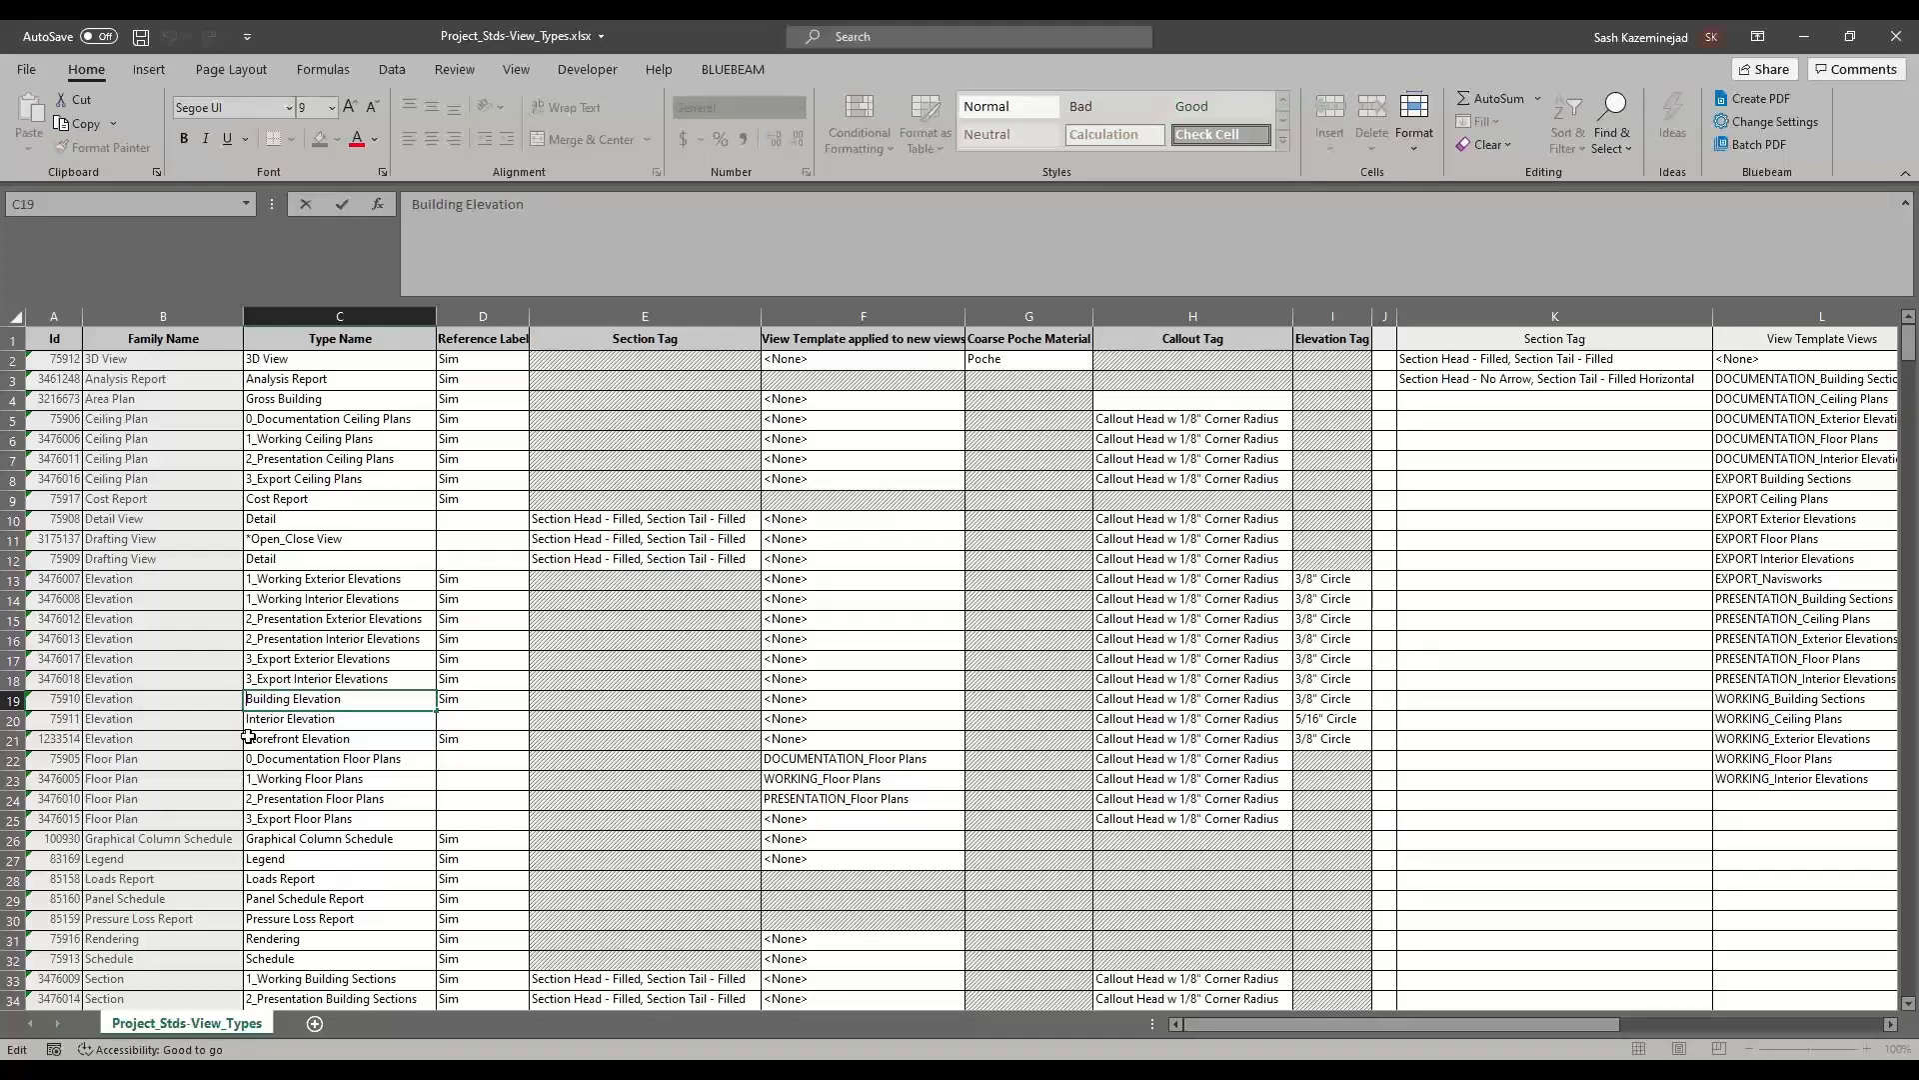
type("0_")
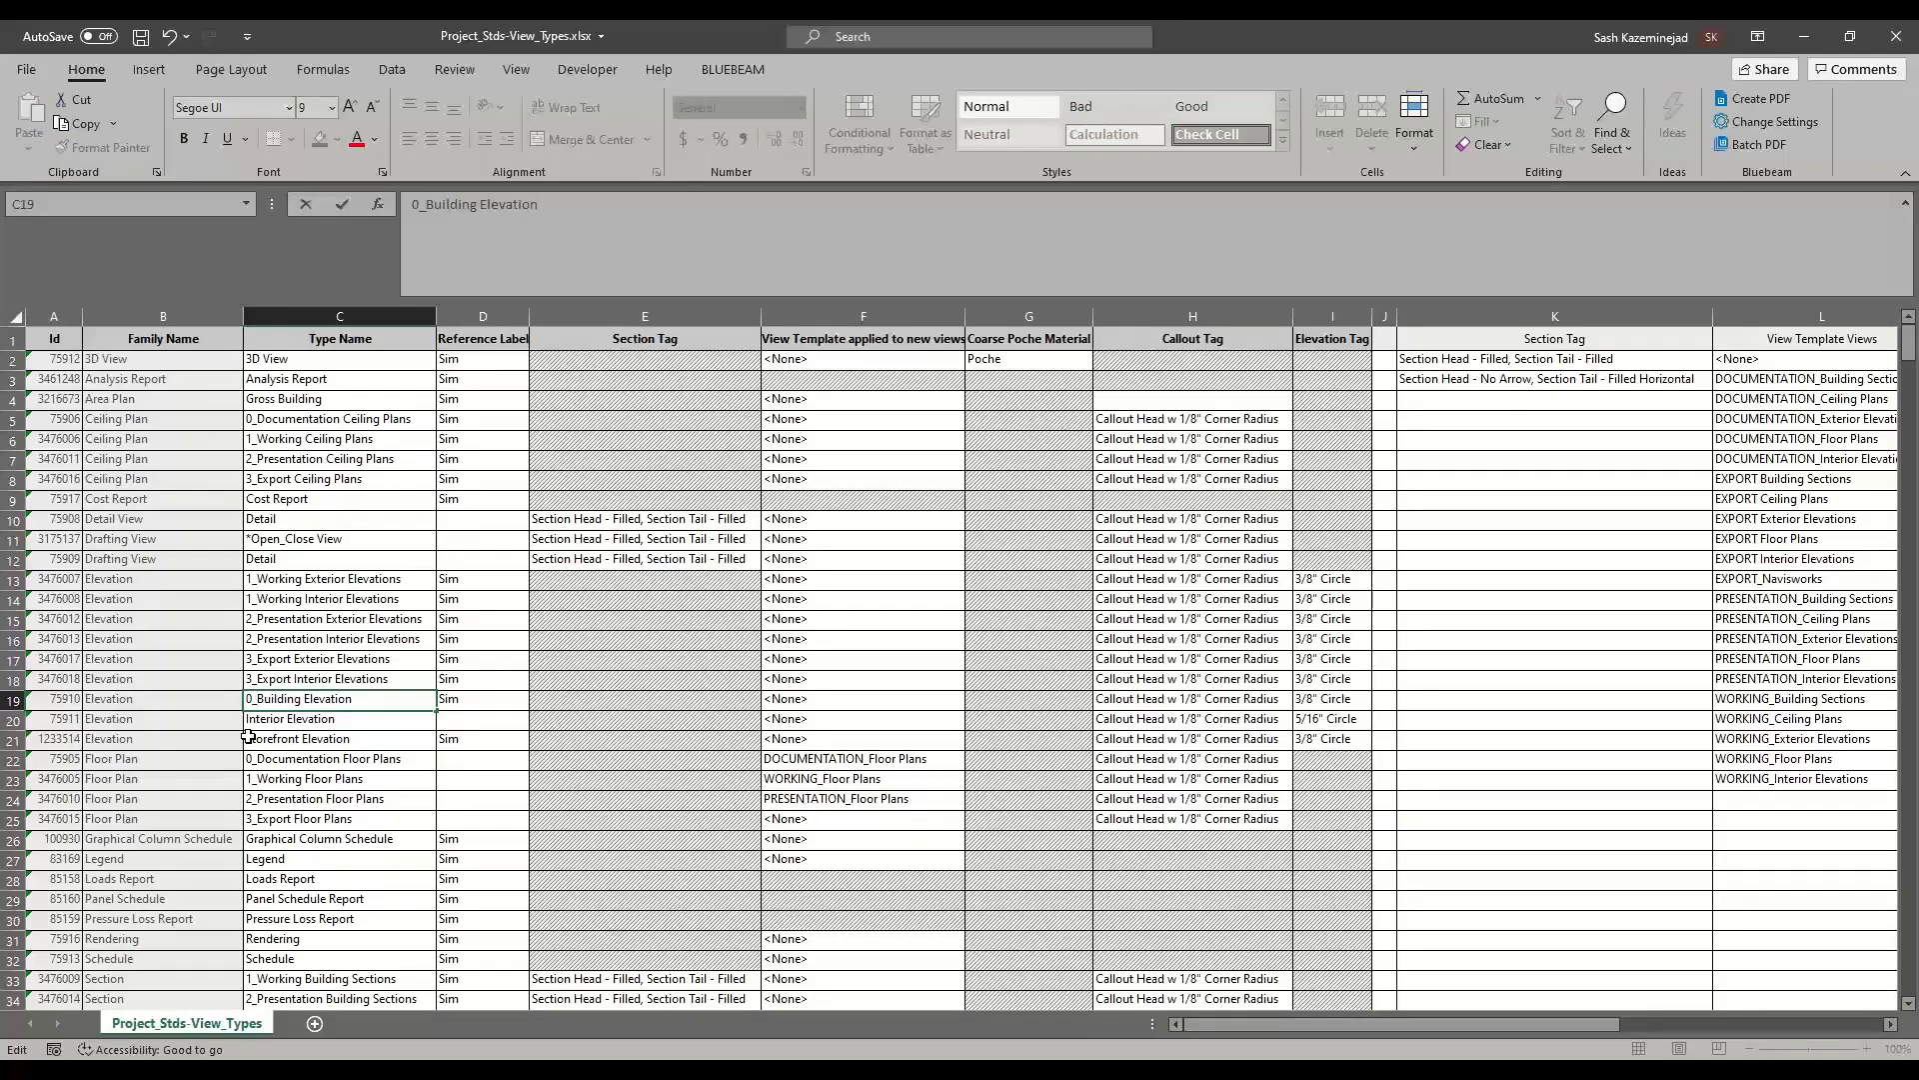
type("Documentation")
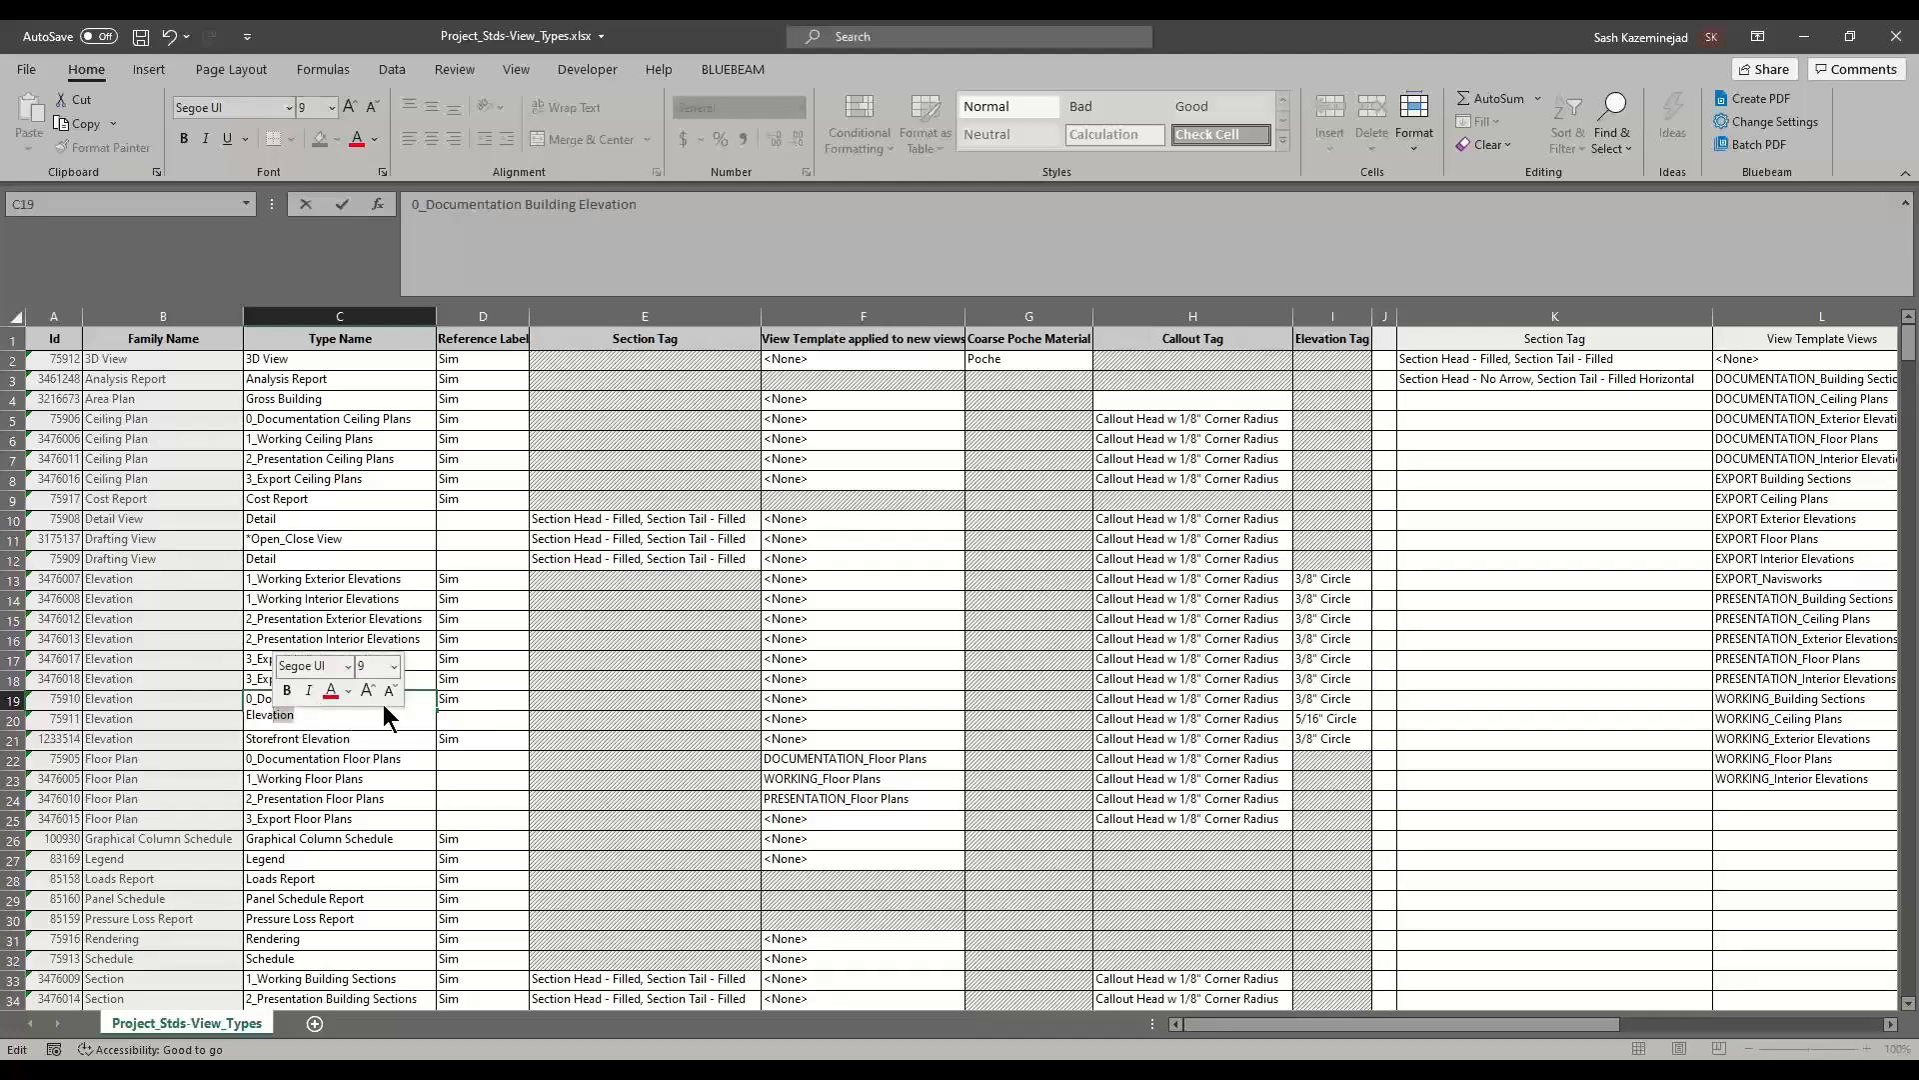
key("BackSpace")
key("BackSpace")
key("BackSpace")
key("BackSpace")
key("BackSpace")
key("BackSpace")
key("BackSpace")
key("BackSpace")
key("BackSpace")
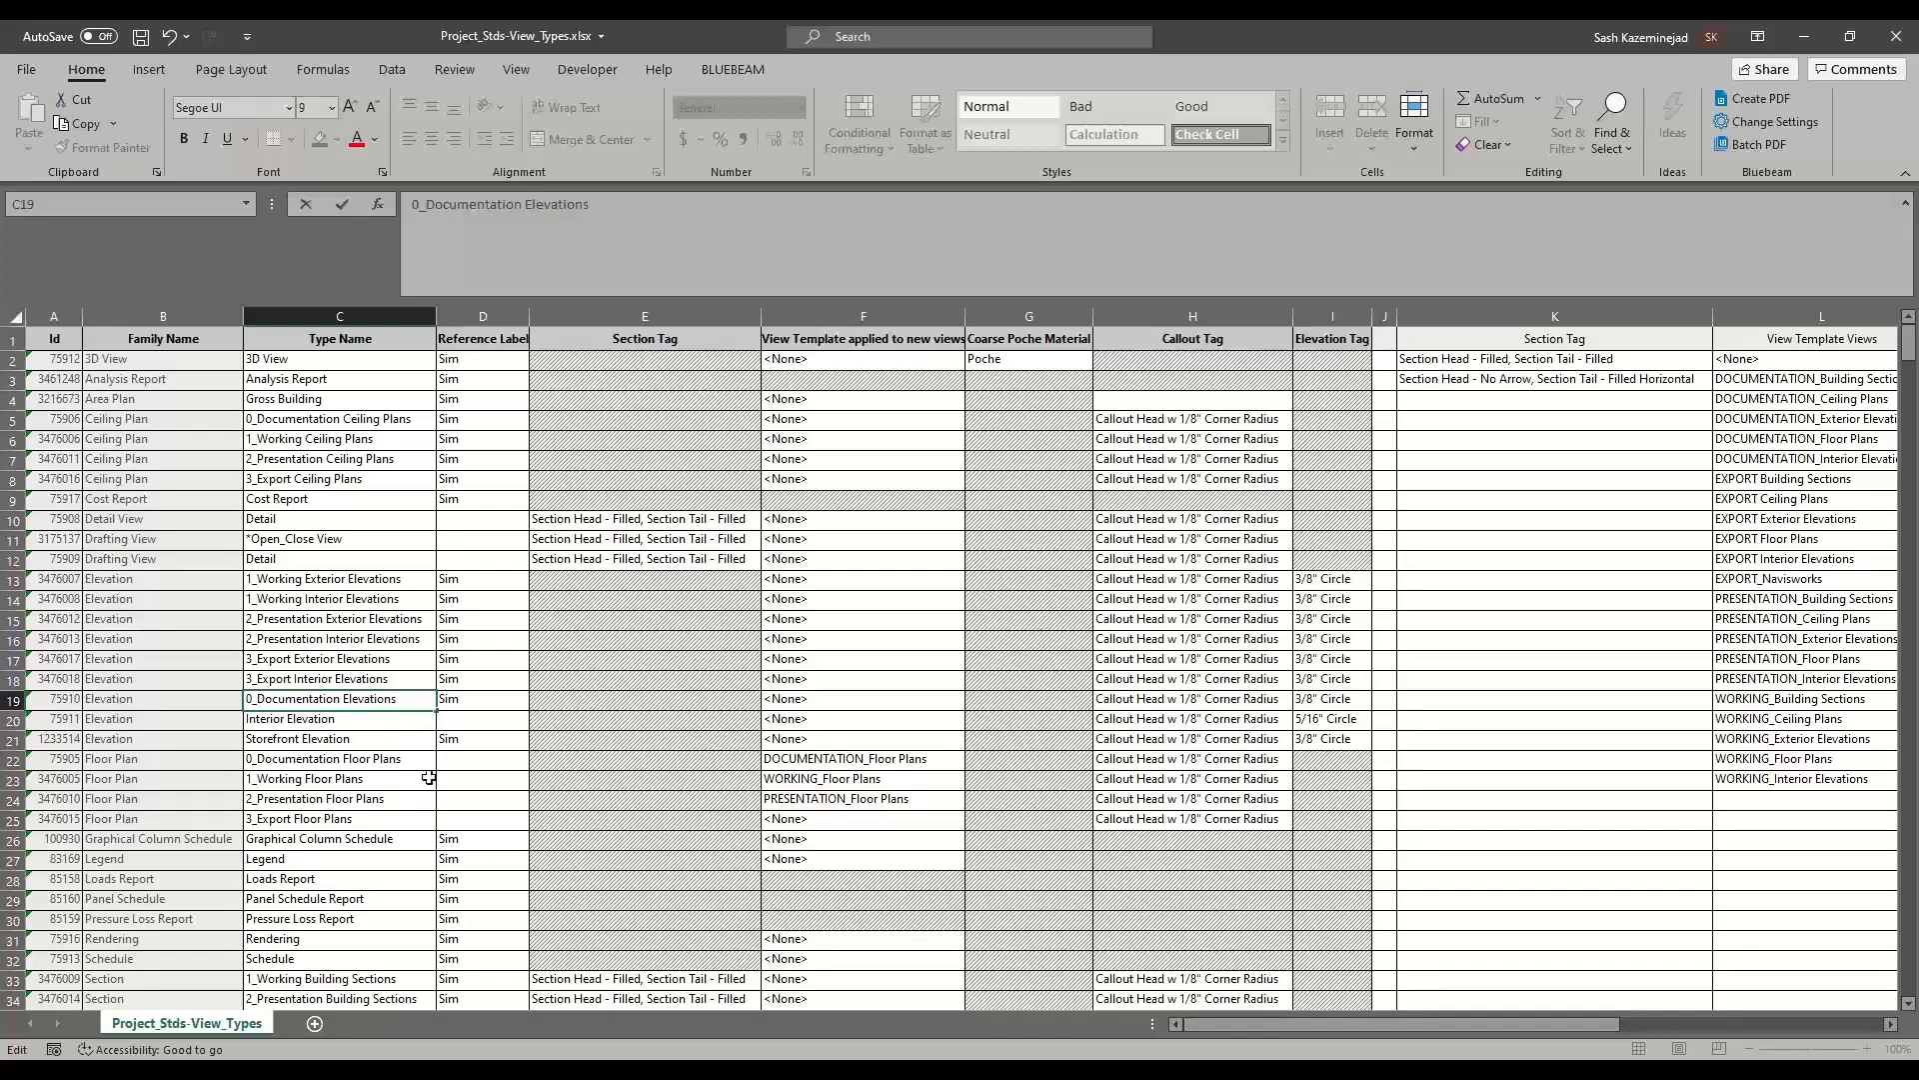
Save and close the workbook, return to BIMLink and load Project_Stds-View_Types.xlsx for import into the Project_Stds-View_Types link.
left_click(141, 37)
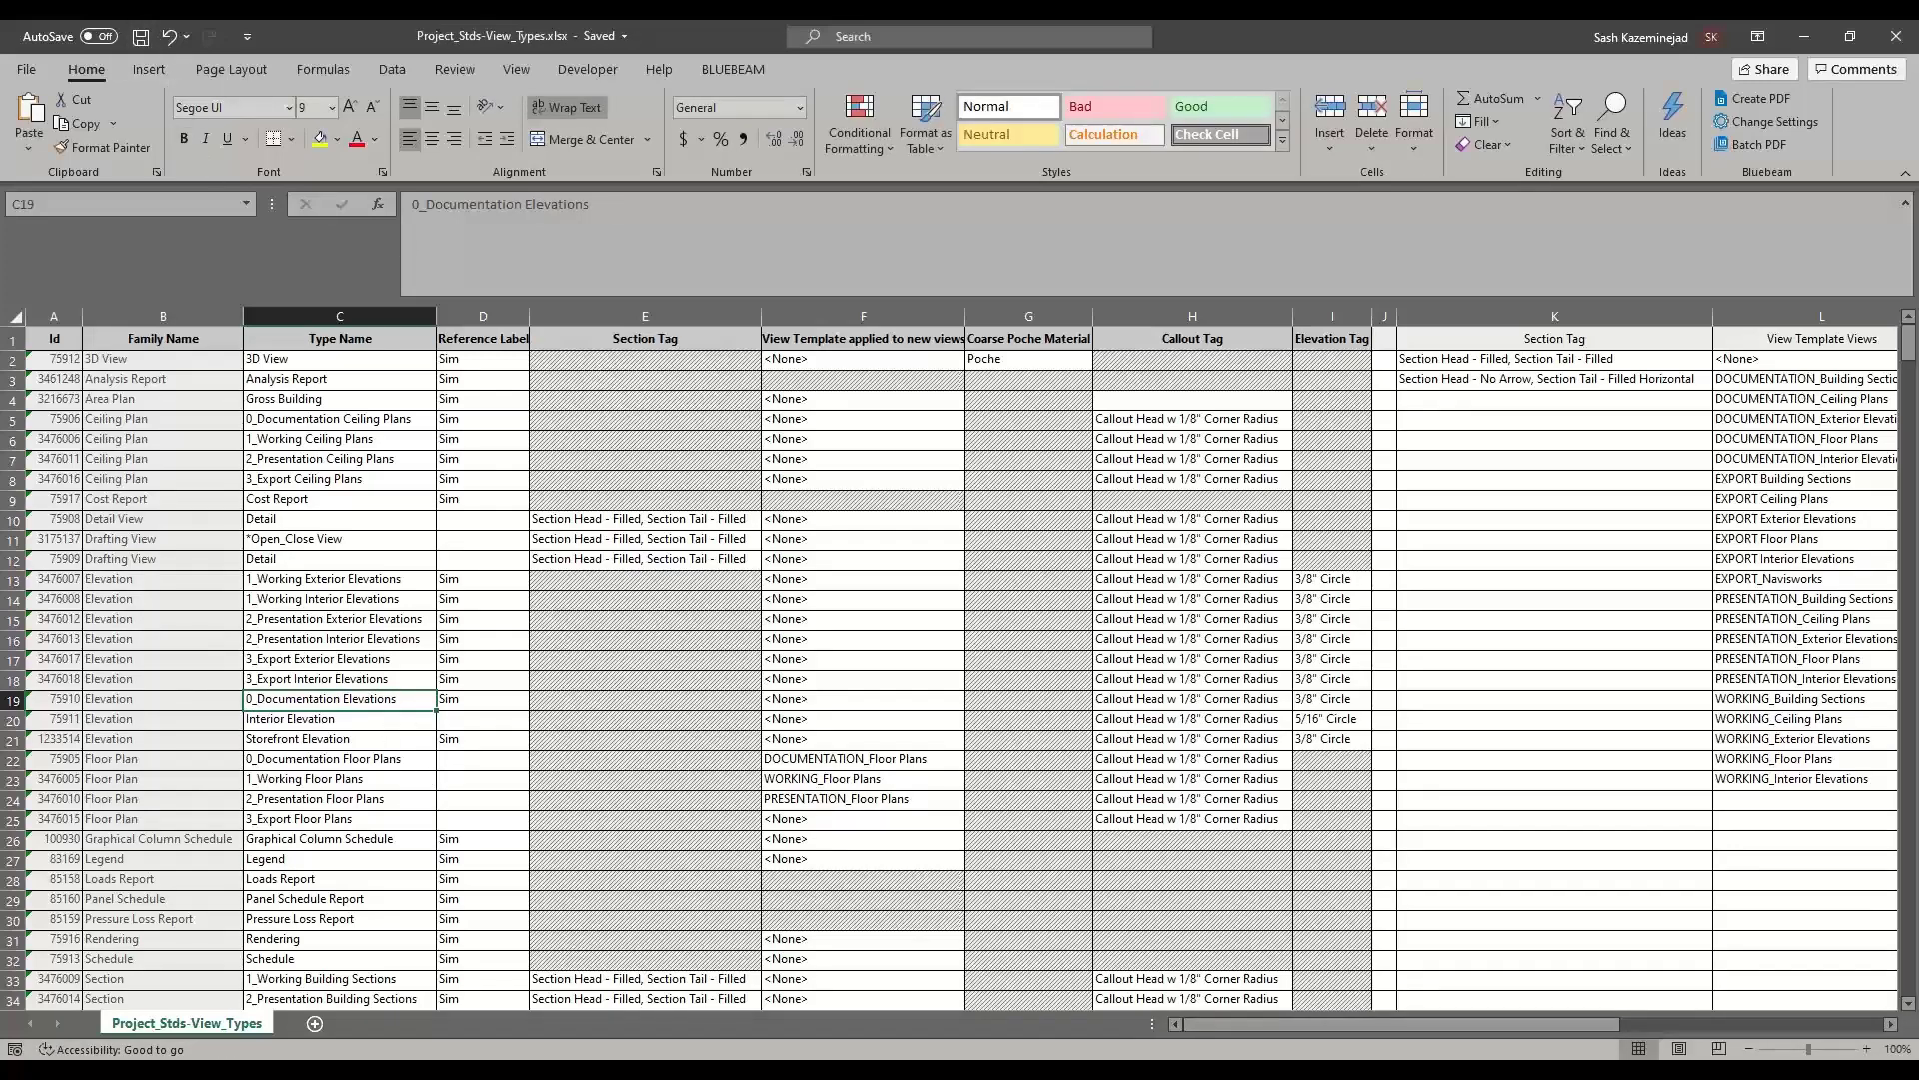
left_click(1896, 36)
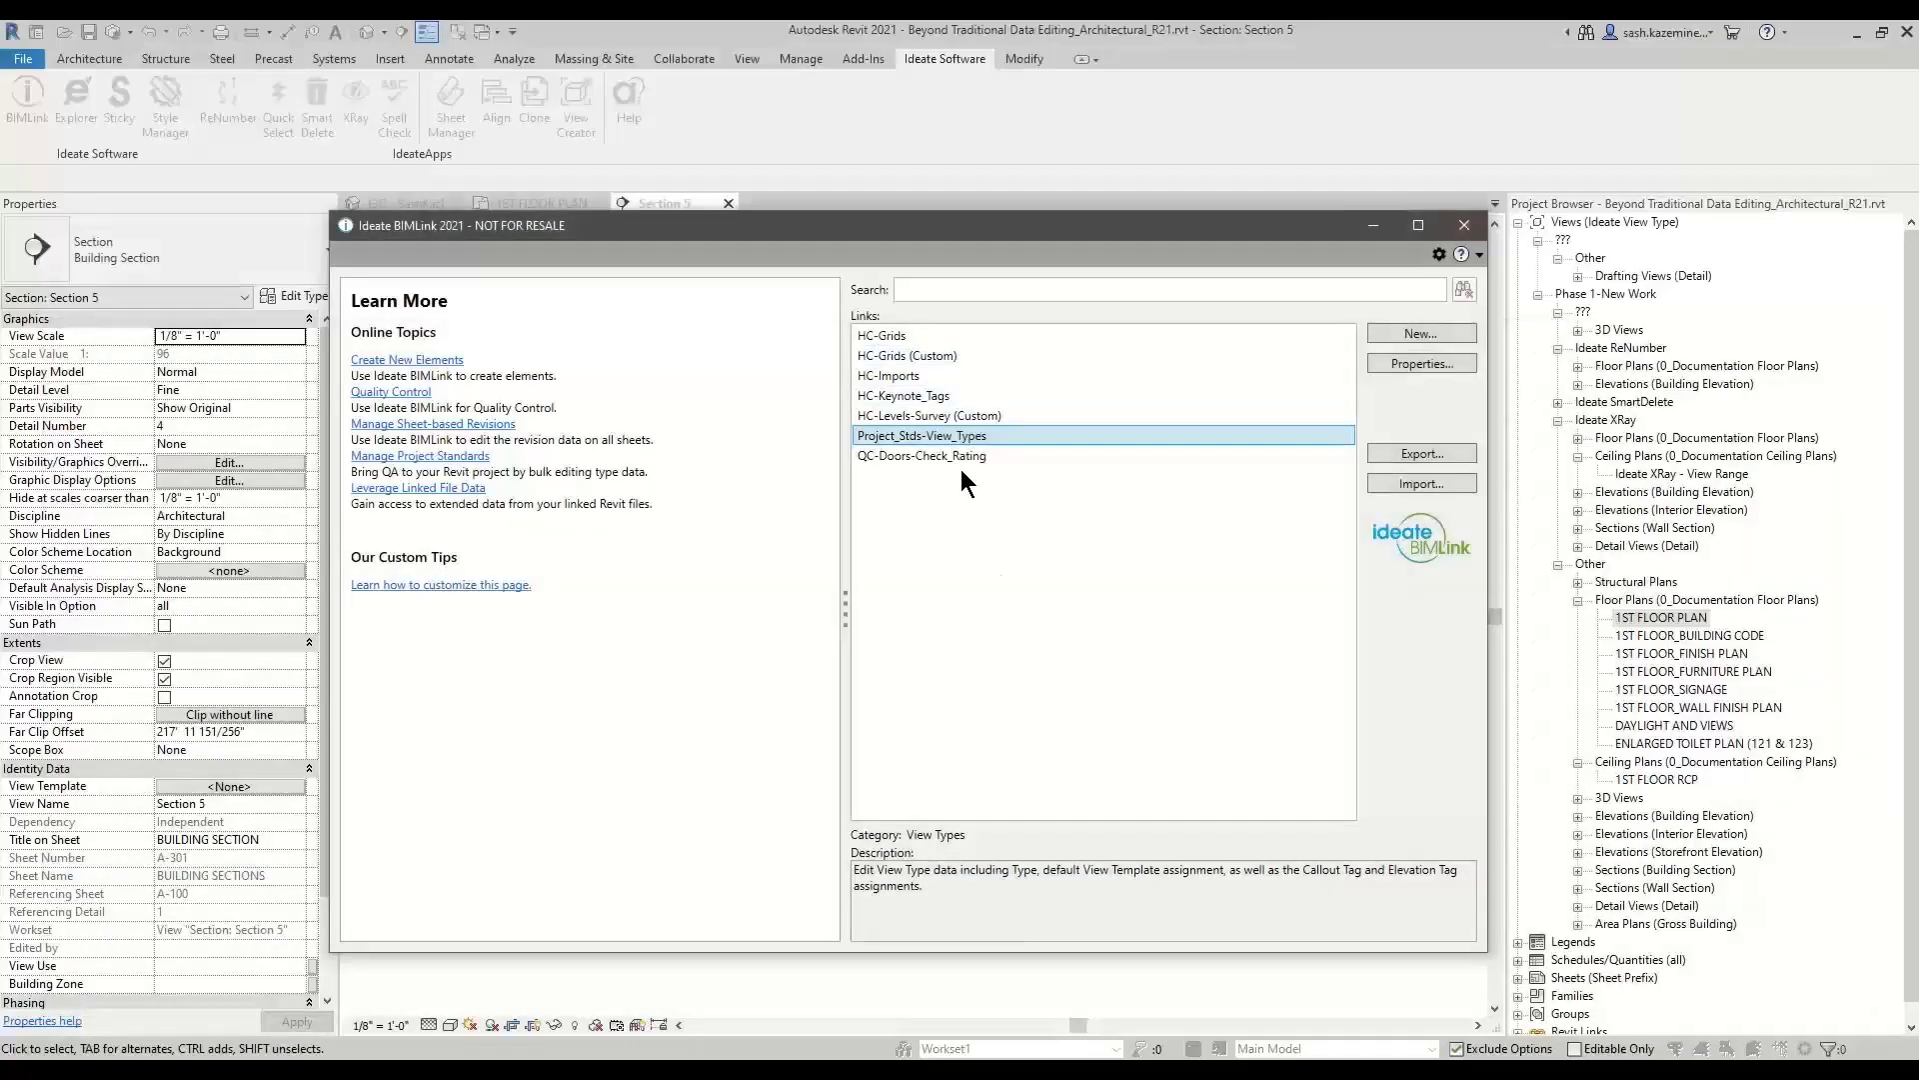
left_click(1396, 487)
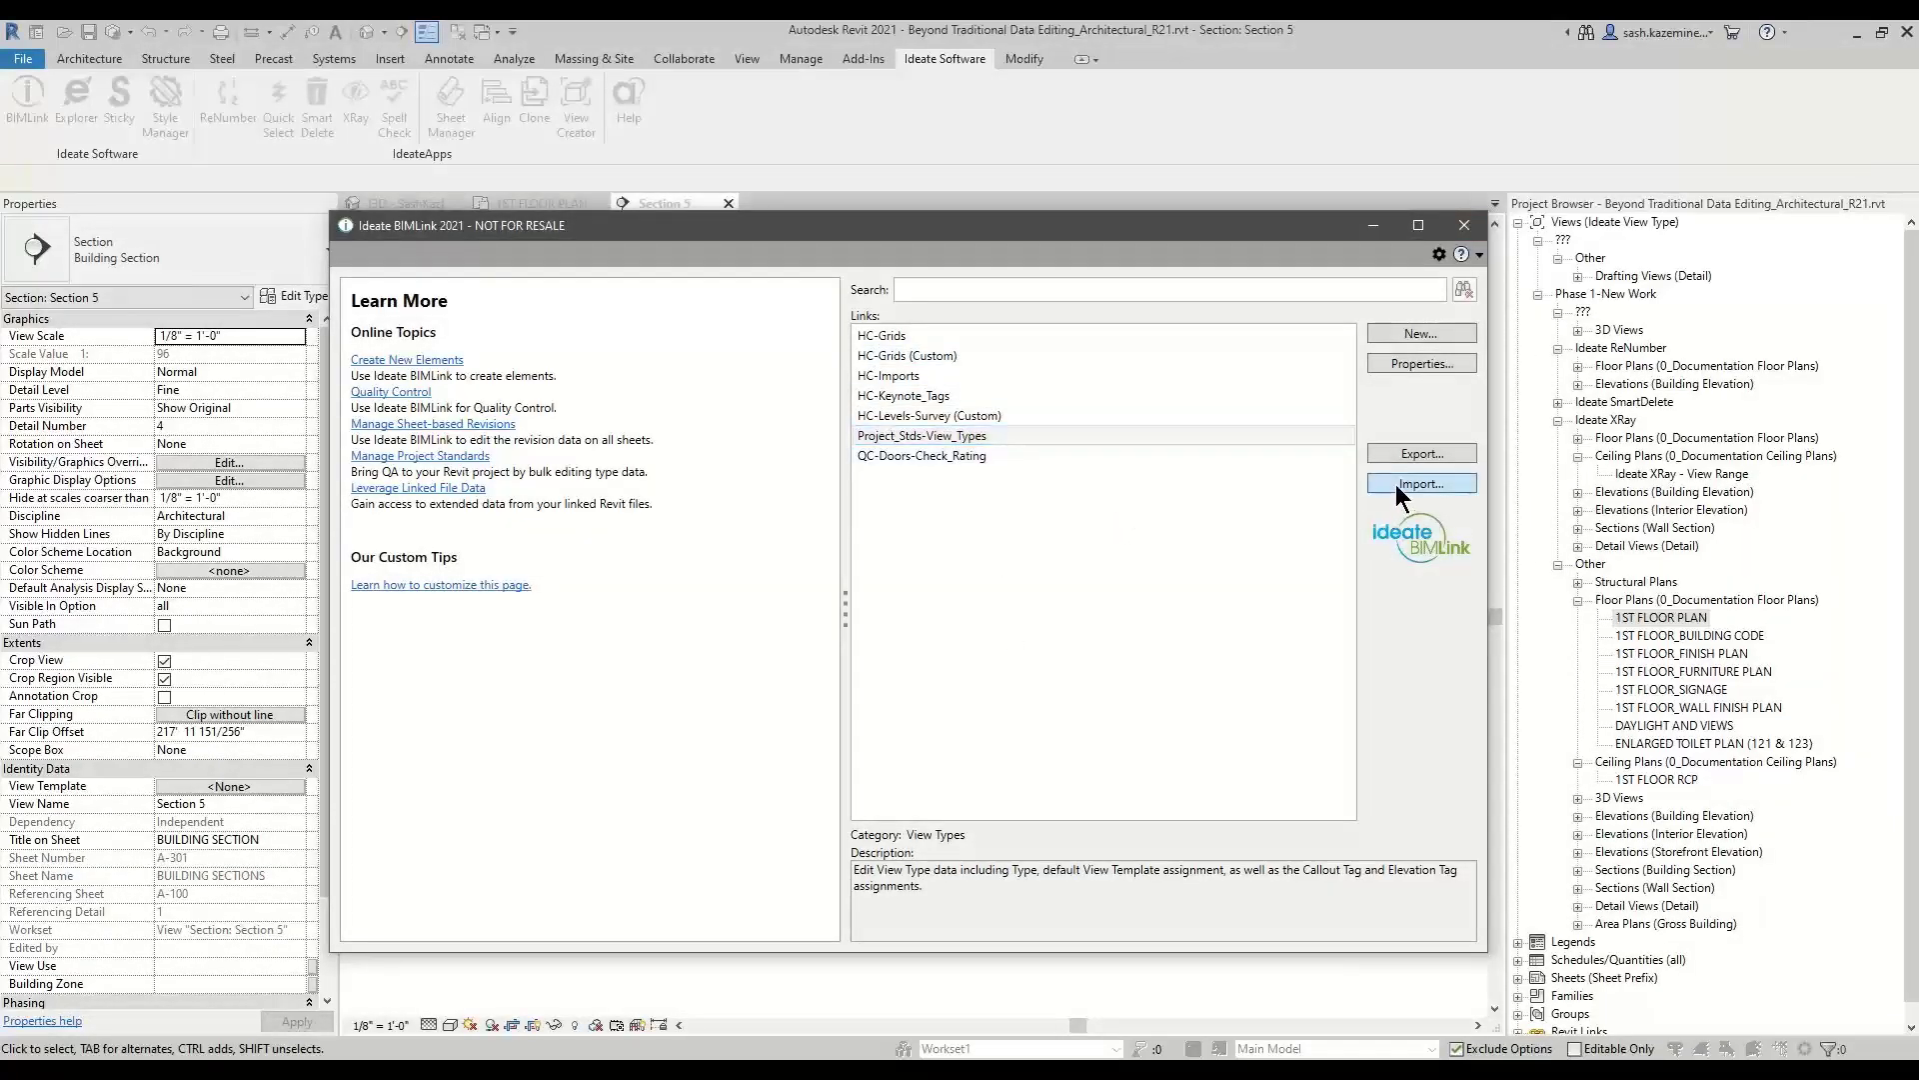
left_click(508, 288)
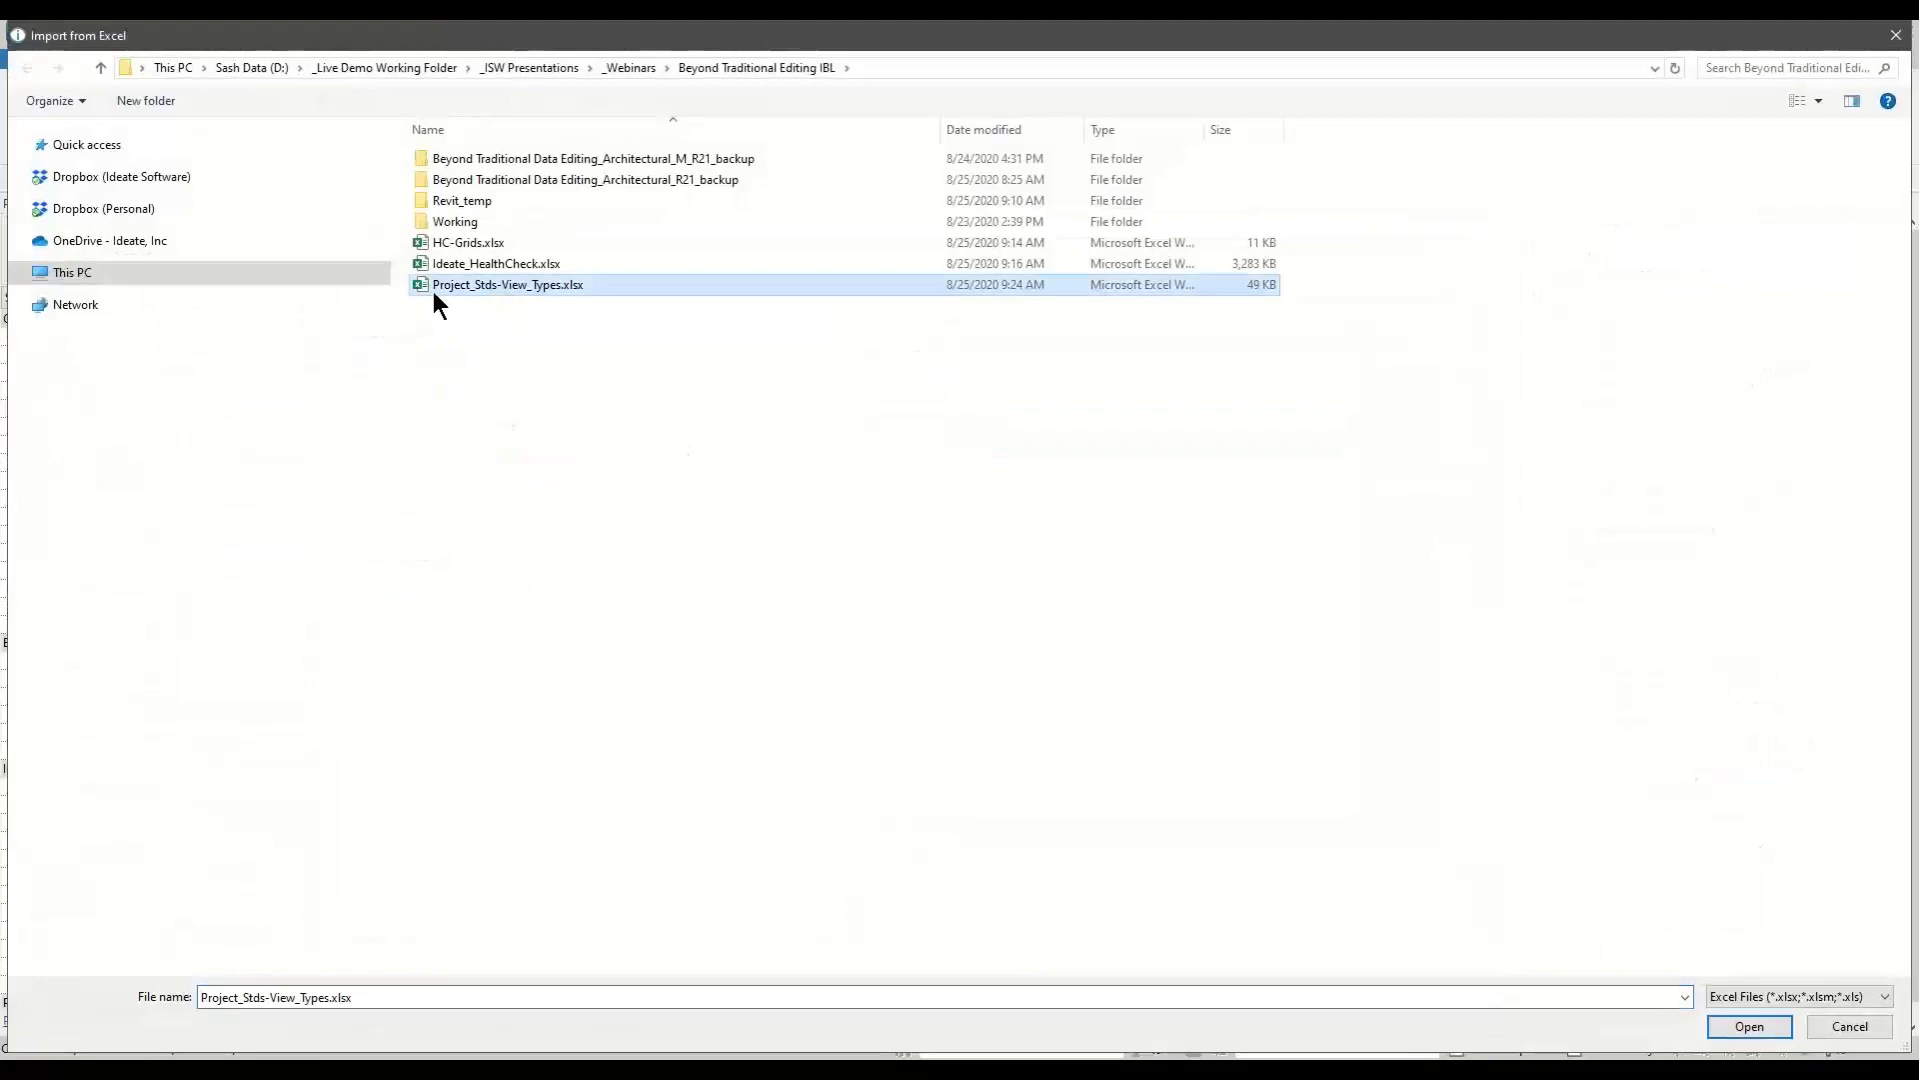
left_click(1734, 1027)
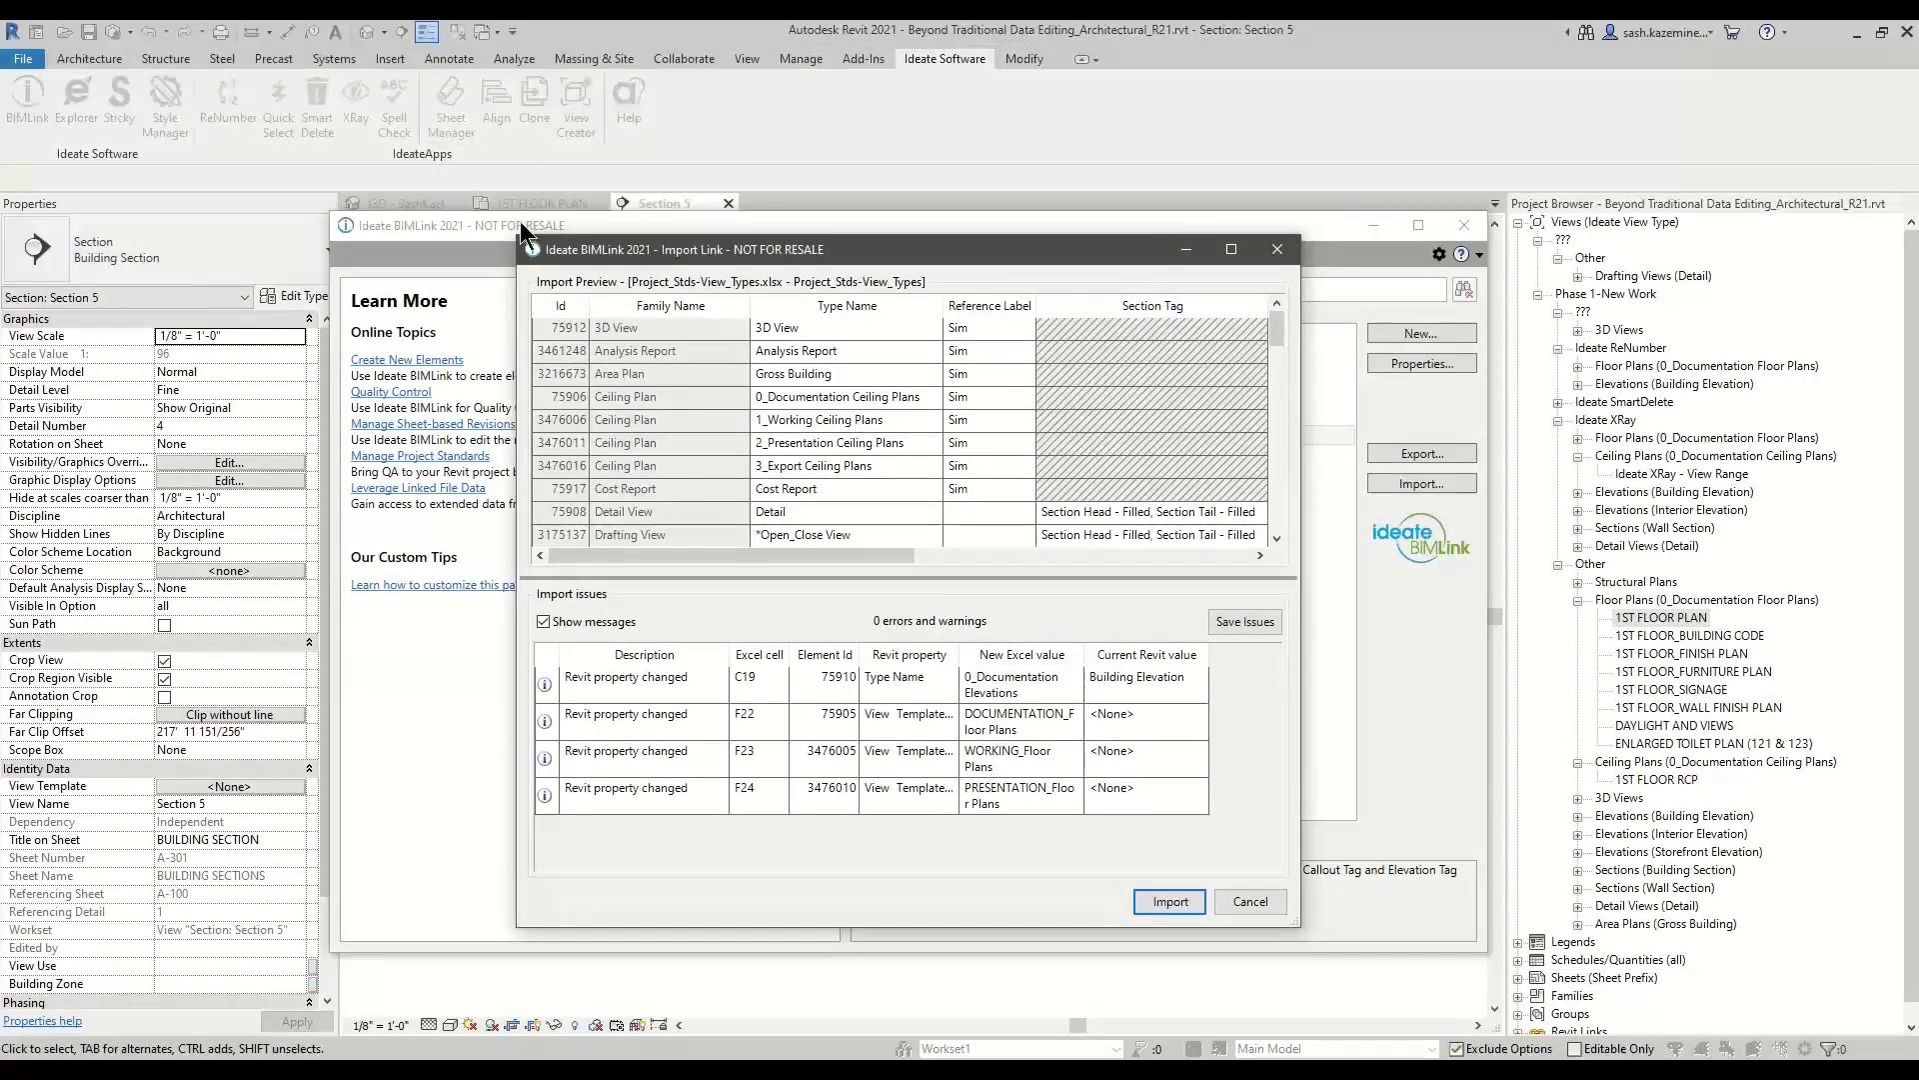
Review the highlighted changes in the import preview, import them into the Revit model and close BIMLink.
left_click_drag(518, 230, 52, 22)
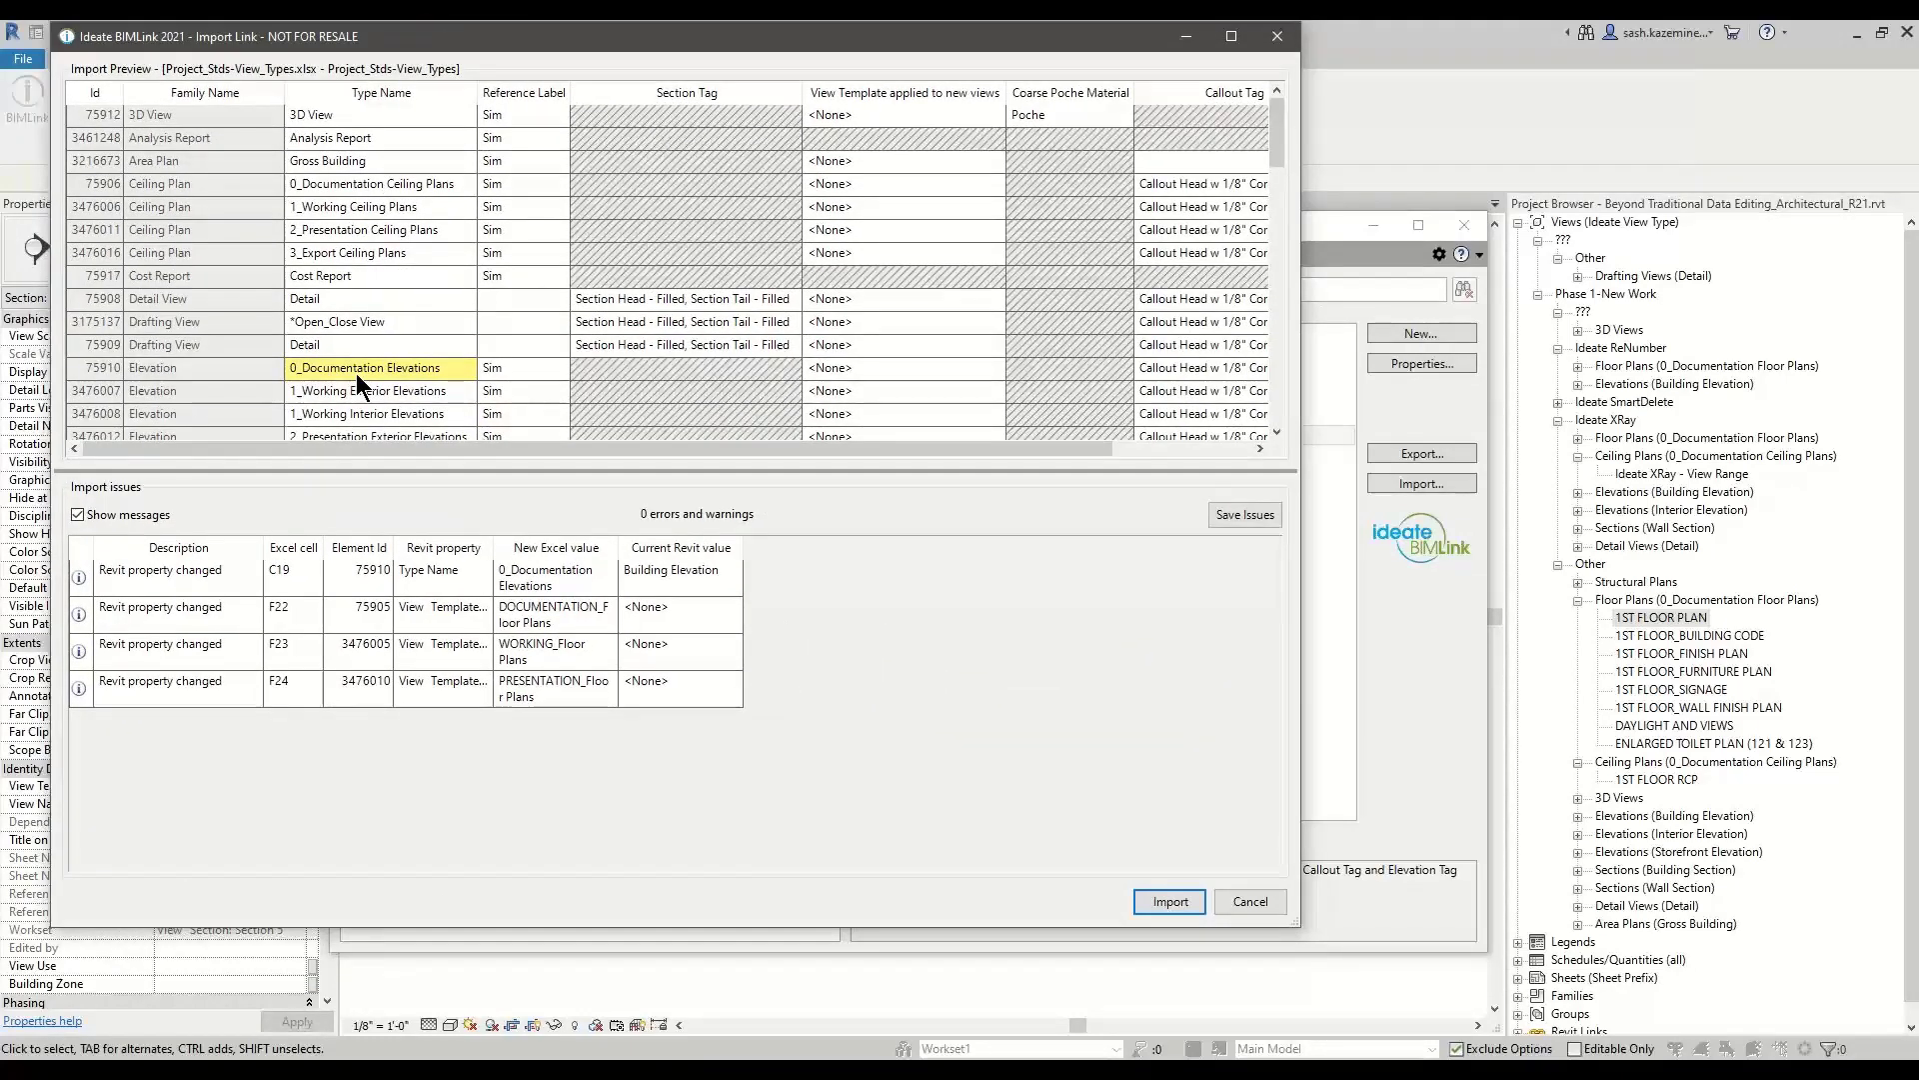
scroll(728, 386, "down", 4)
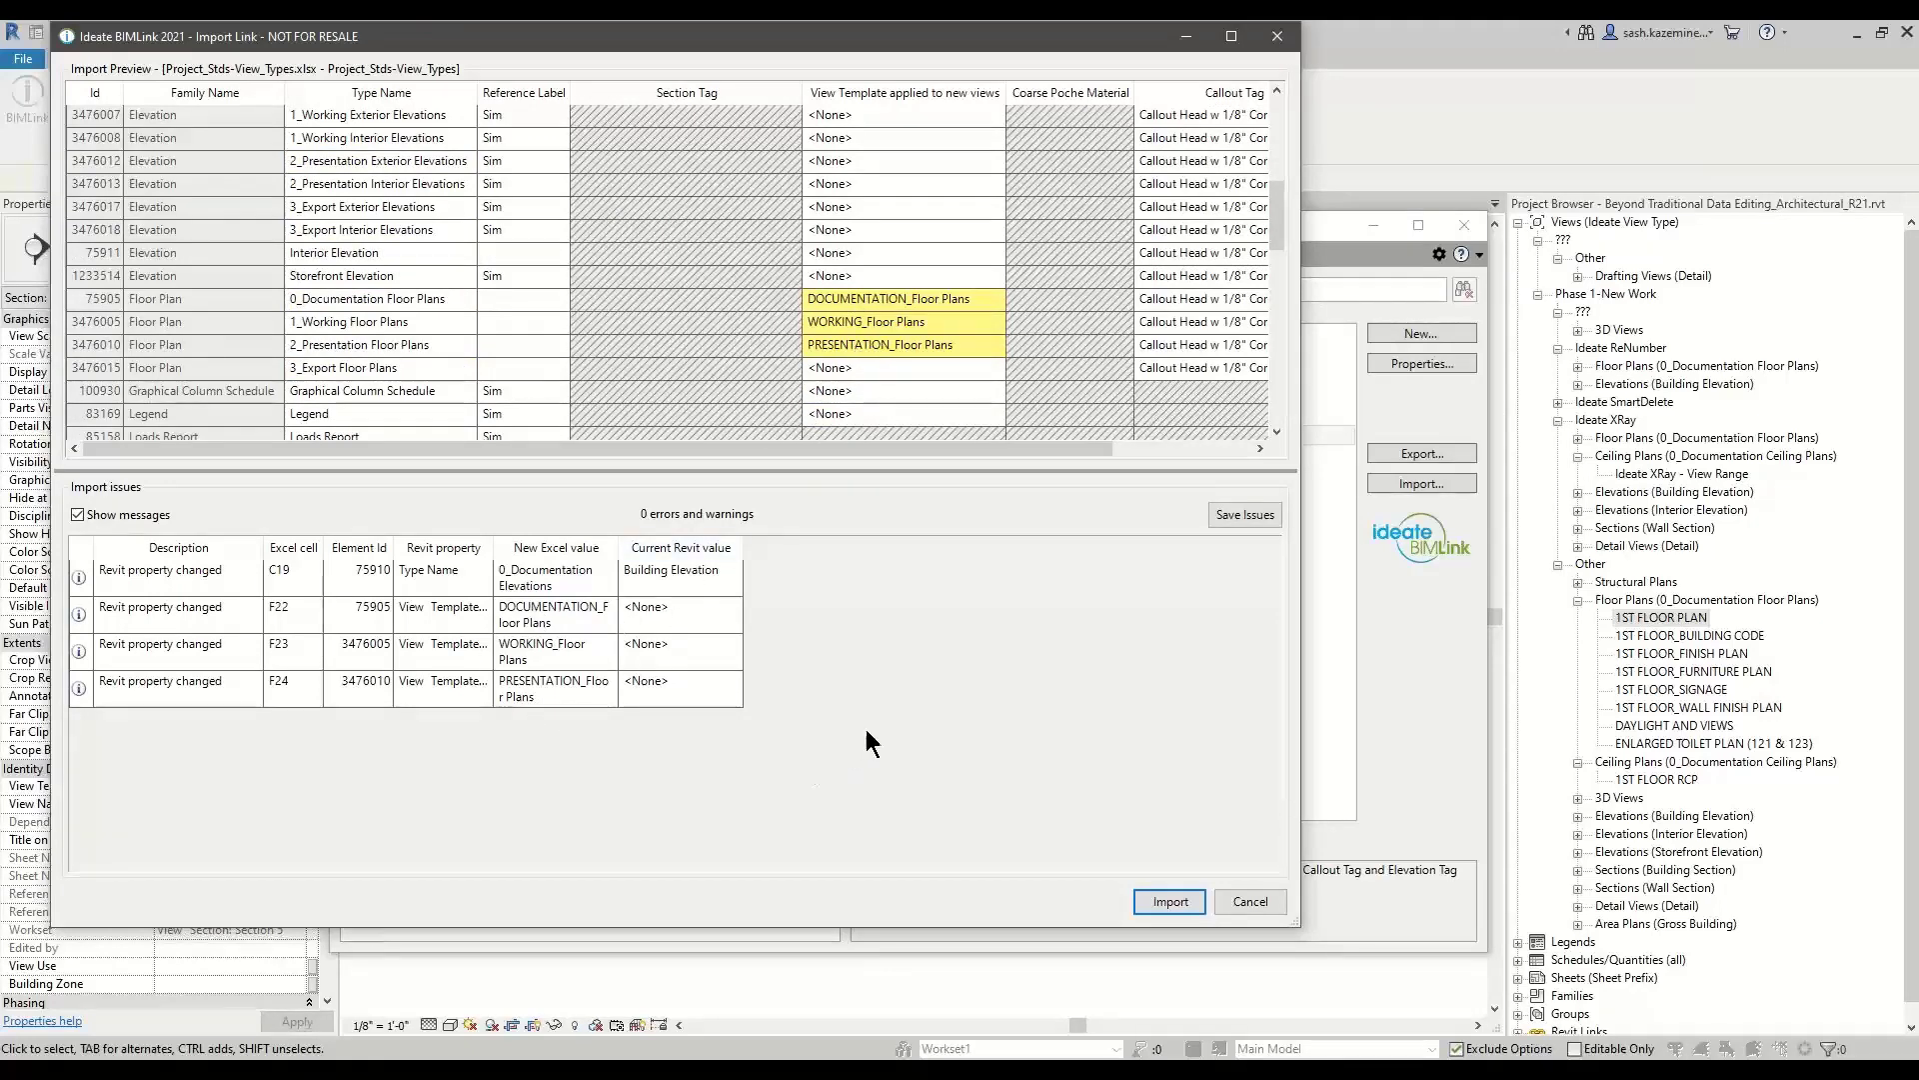
left_click(1151, 898)
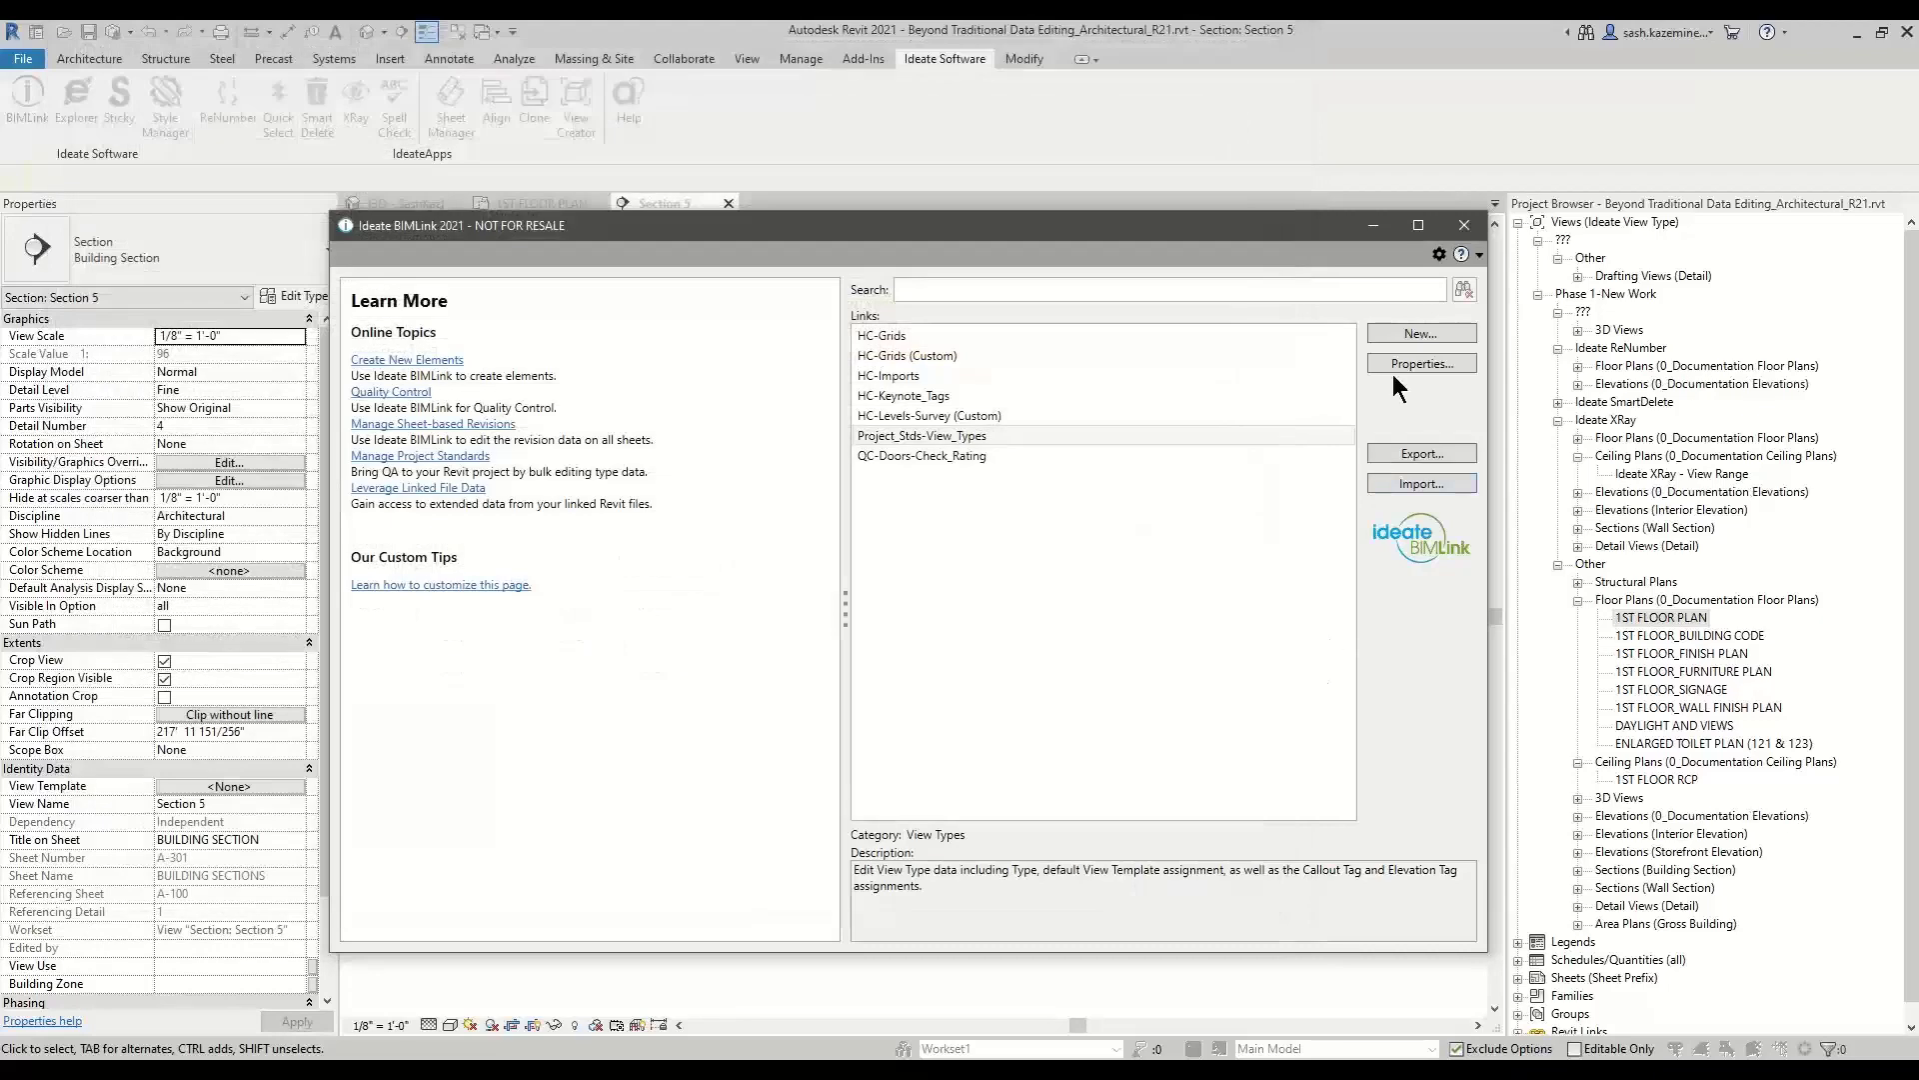
left_click(1447, 231)
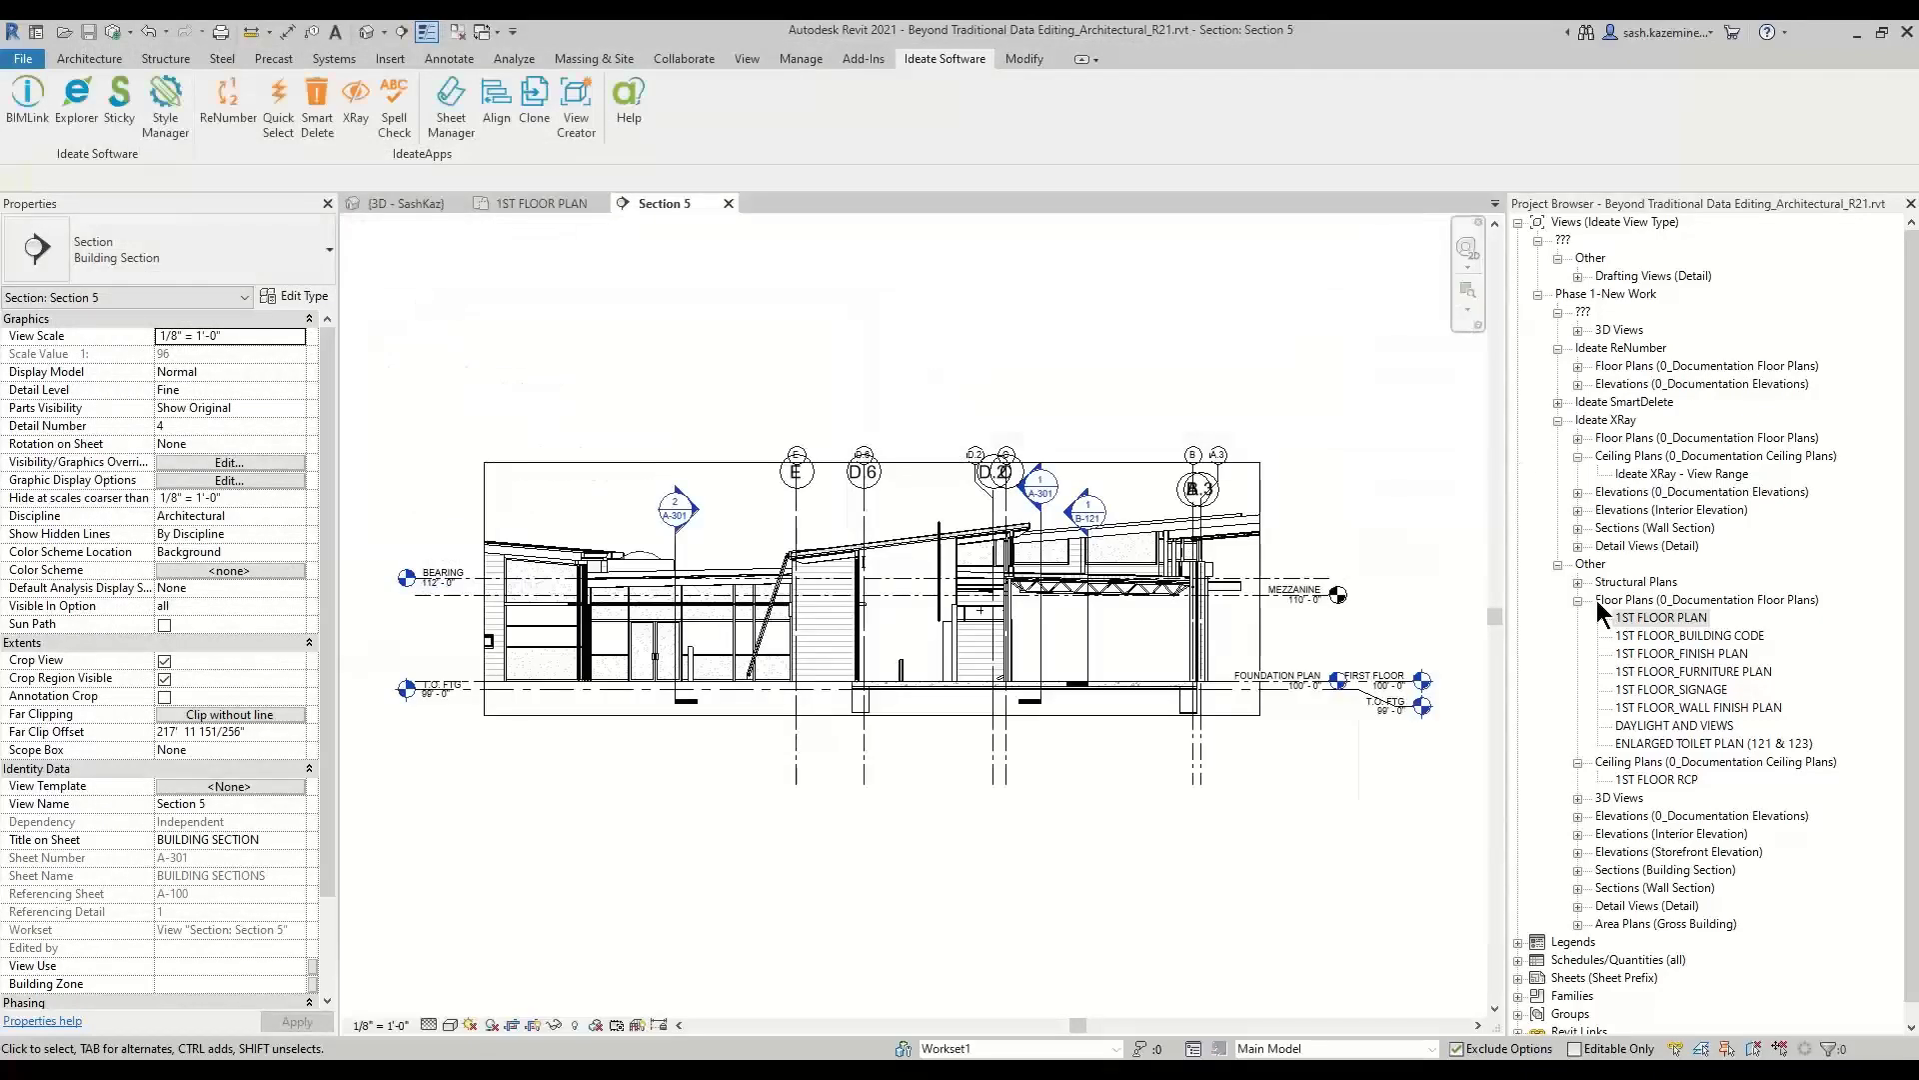
Check the view template applied to new views in the type properties of the 1ST FLOOR PLAN view, leaving them unmodified.
left_click(1660, 618)
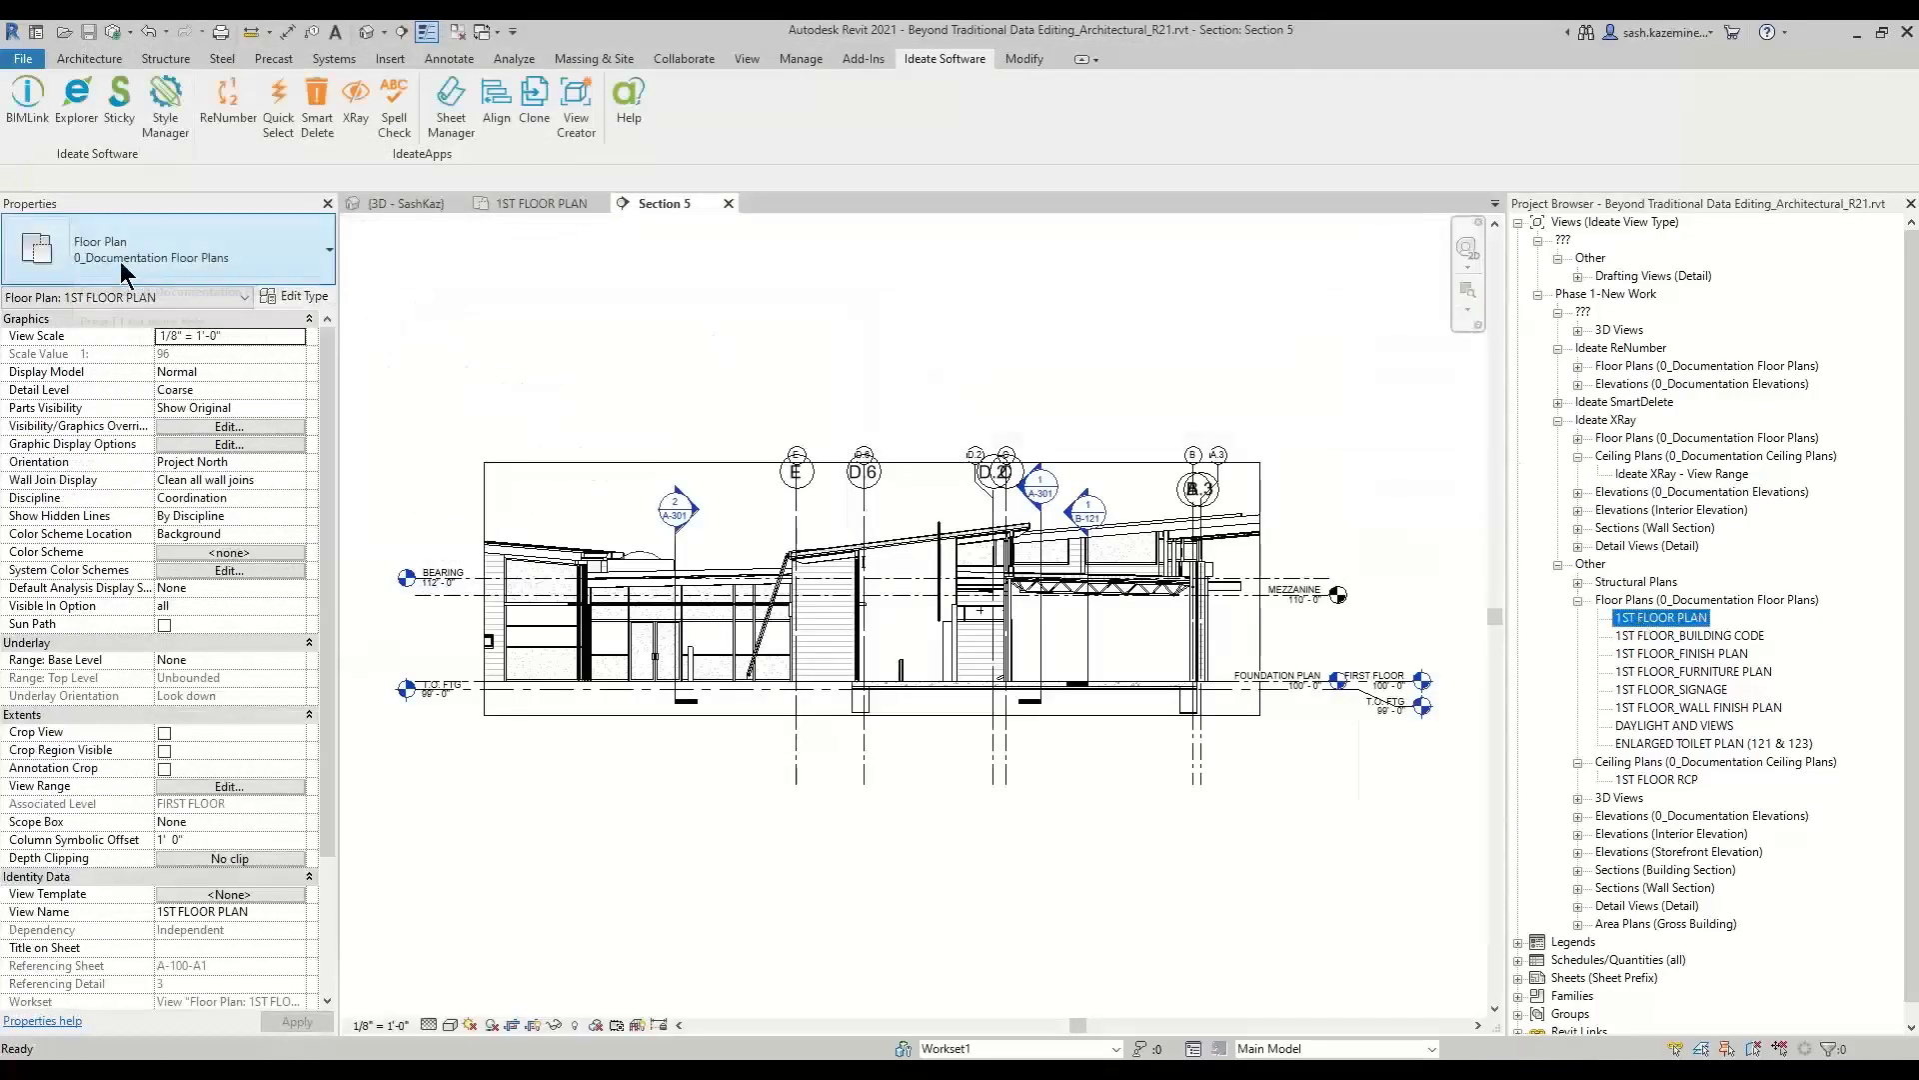
left_click(154, 254)
left_click(154, 254)
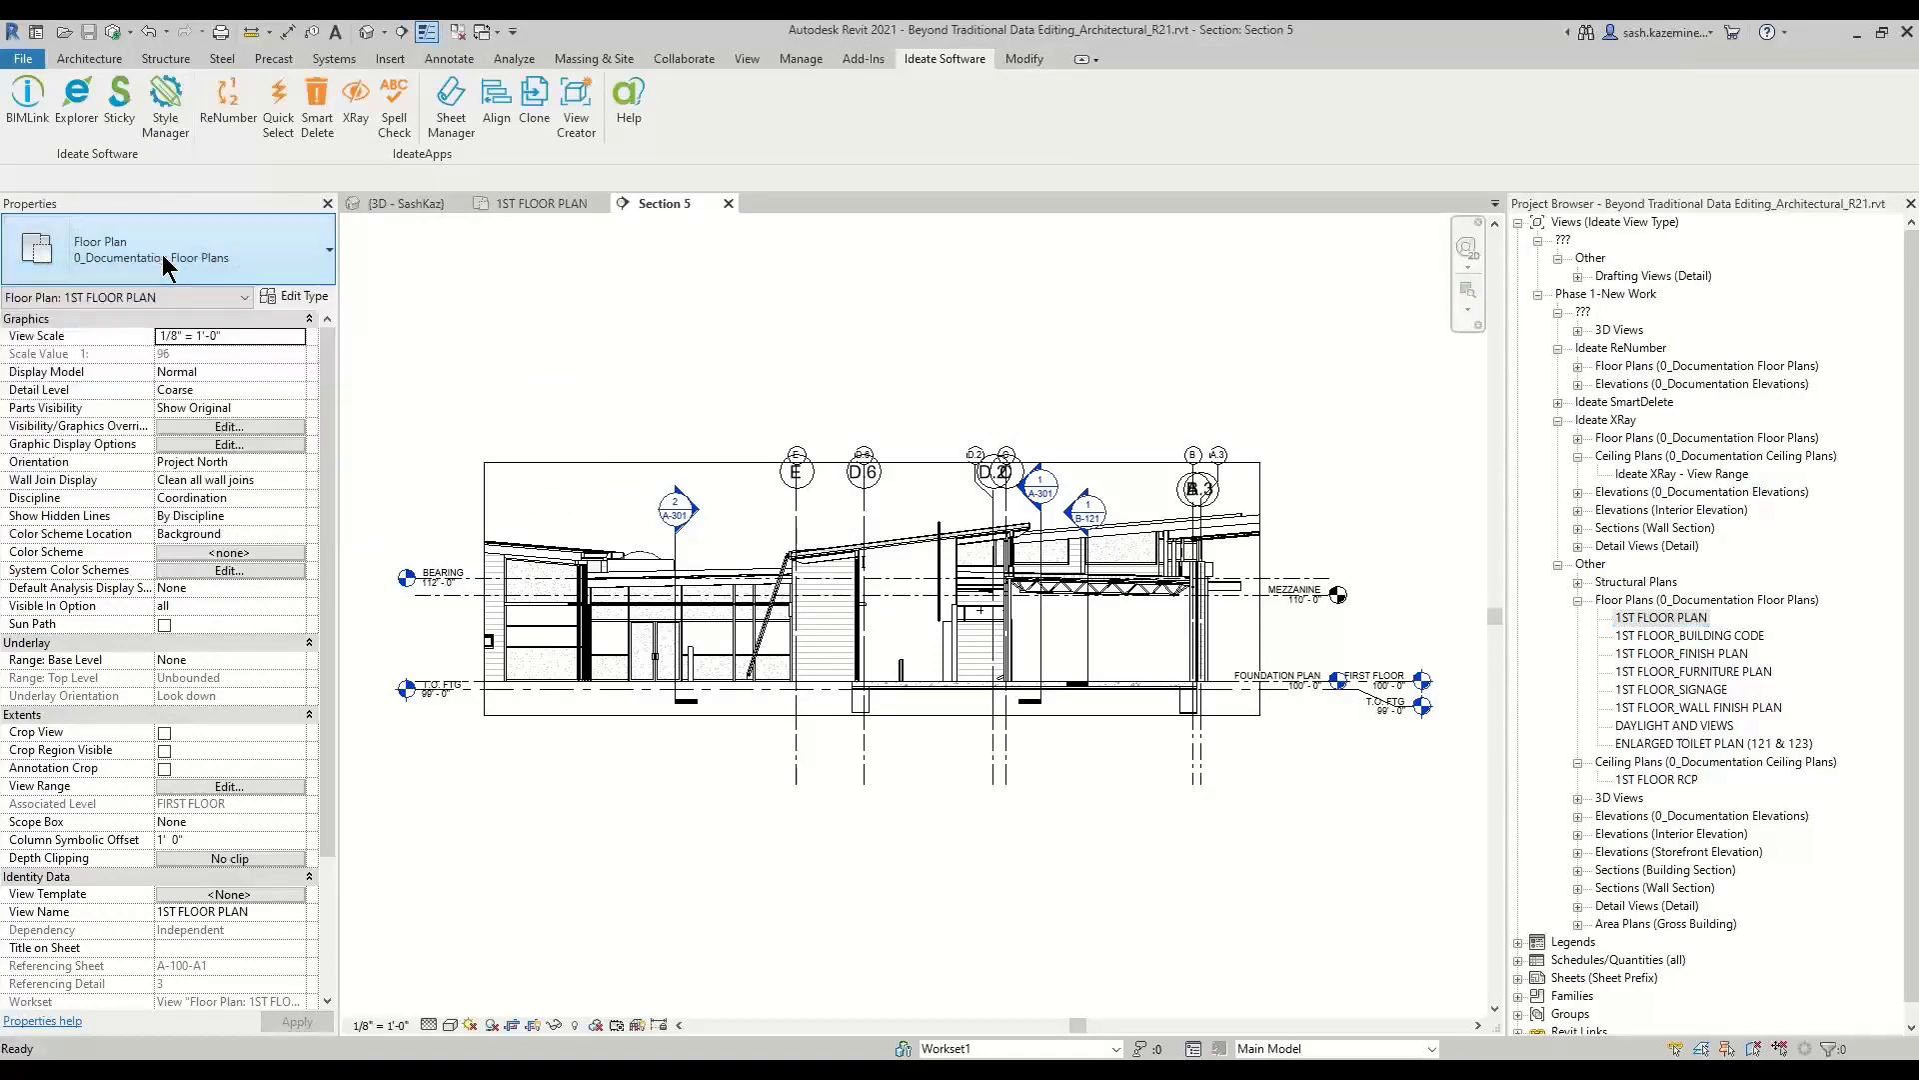
left_click(290, 297)
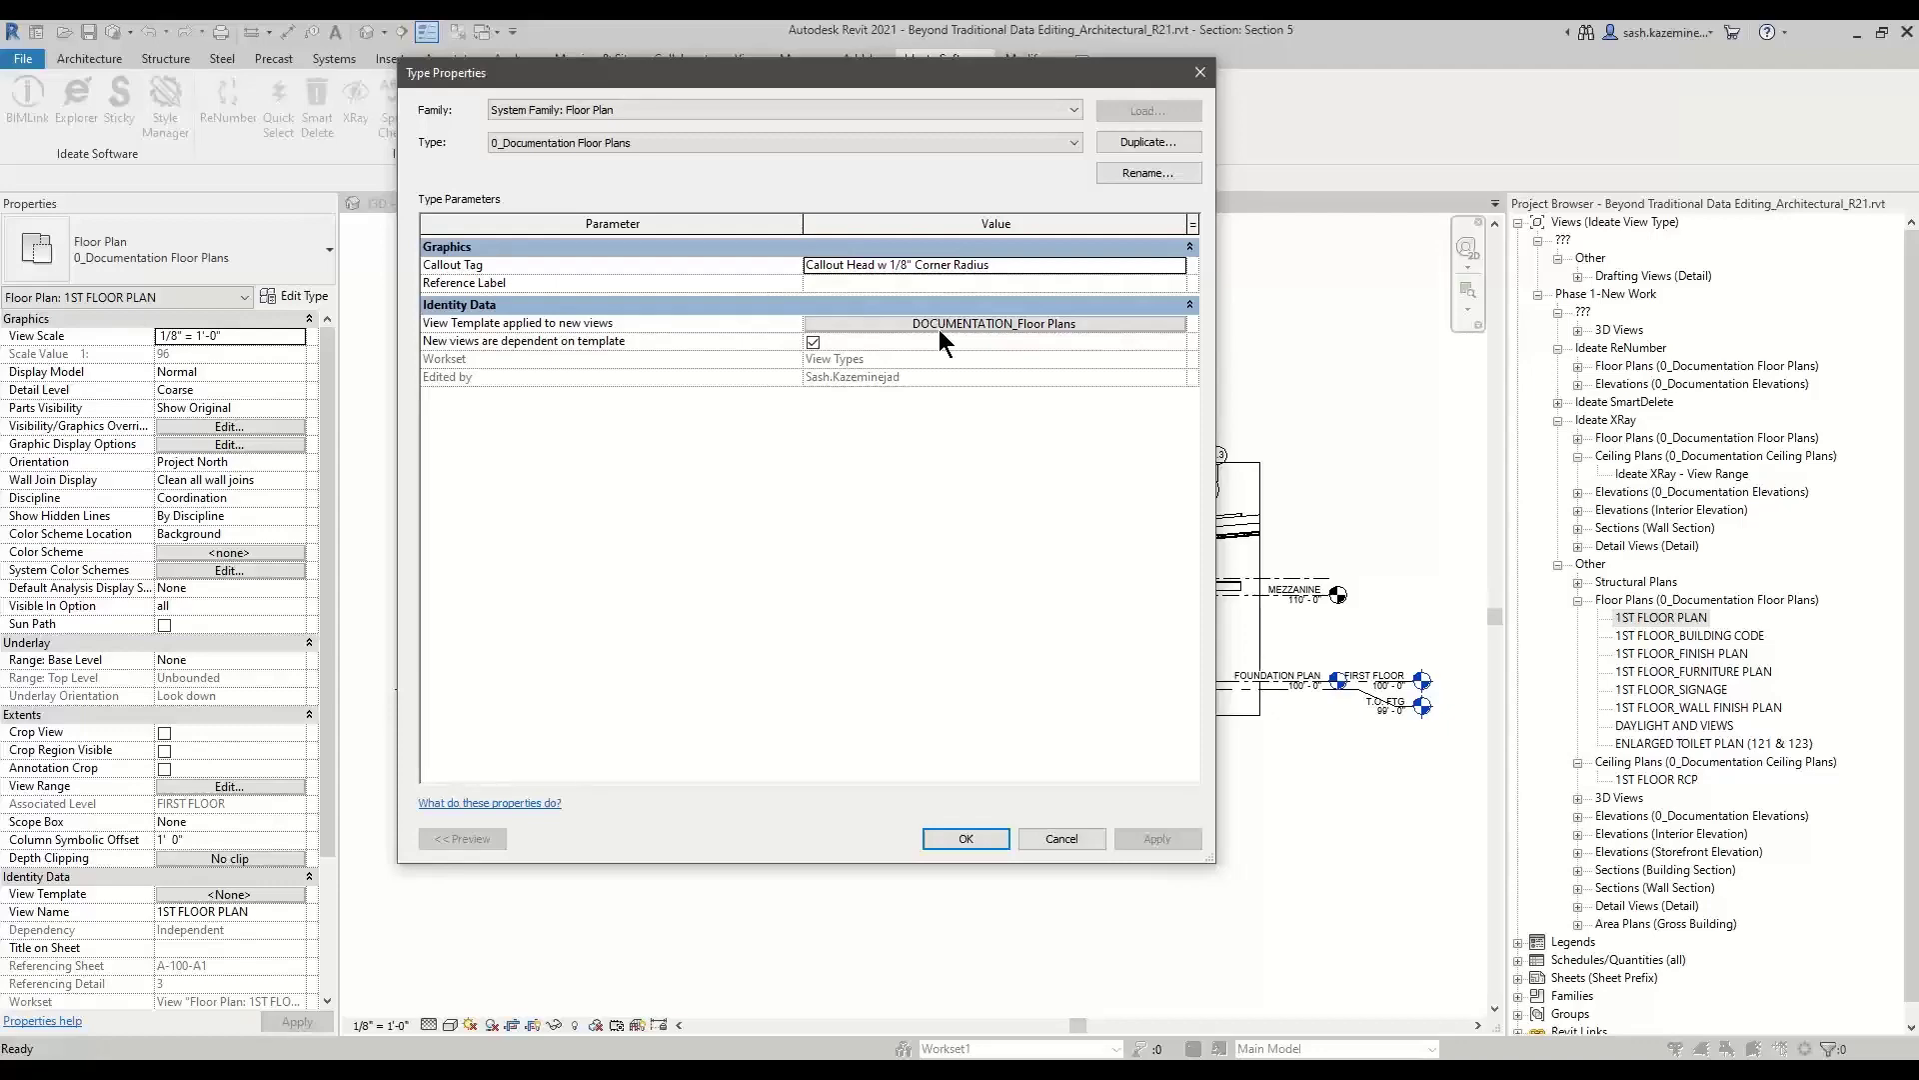
left_click(1058, 837)
Check the type properties of the Copy of EAST ELEVATION view under the 0_Documentation Elevations type, including its template for new views.
scroll(1667, 869, "down", 1)
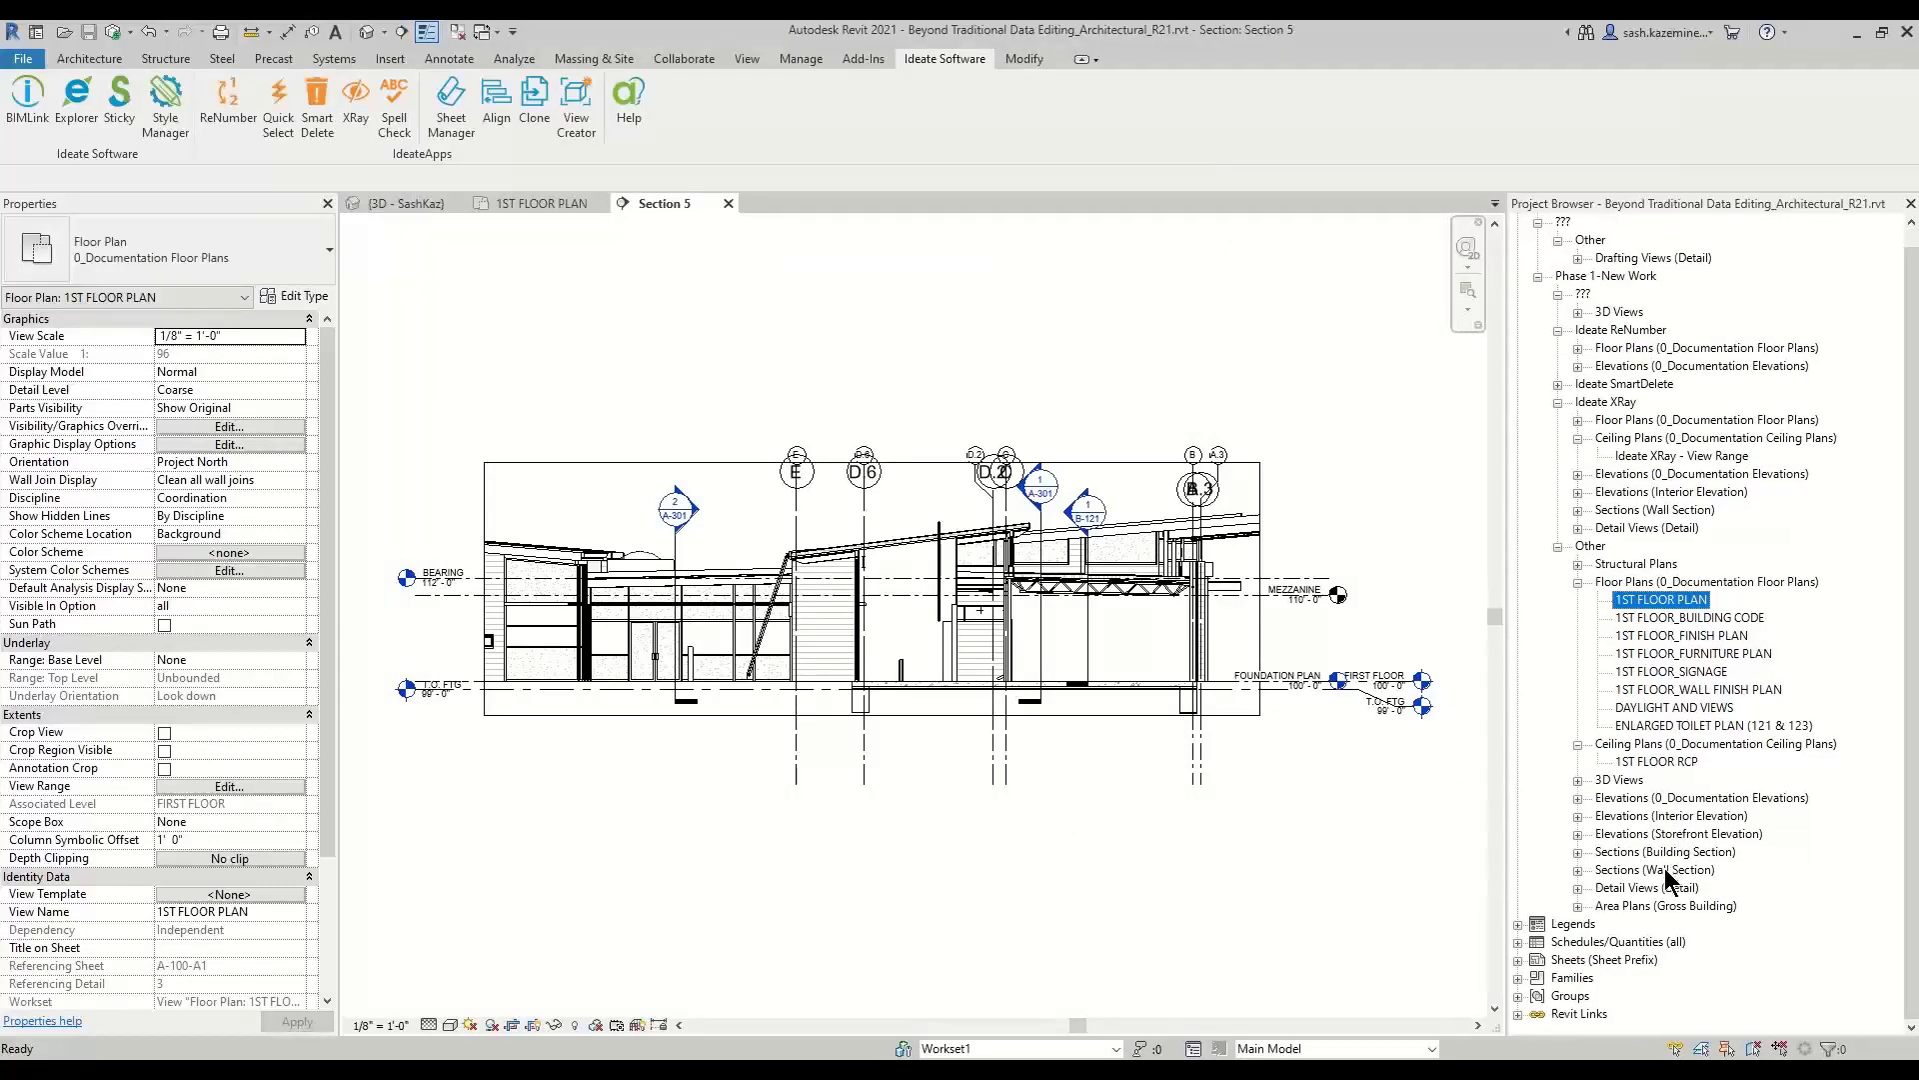
left_click(1663, 798)
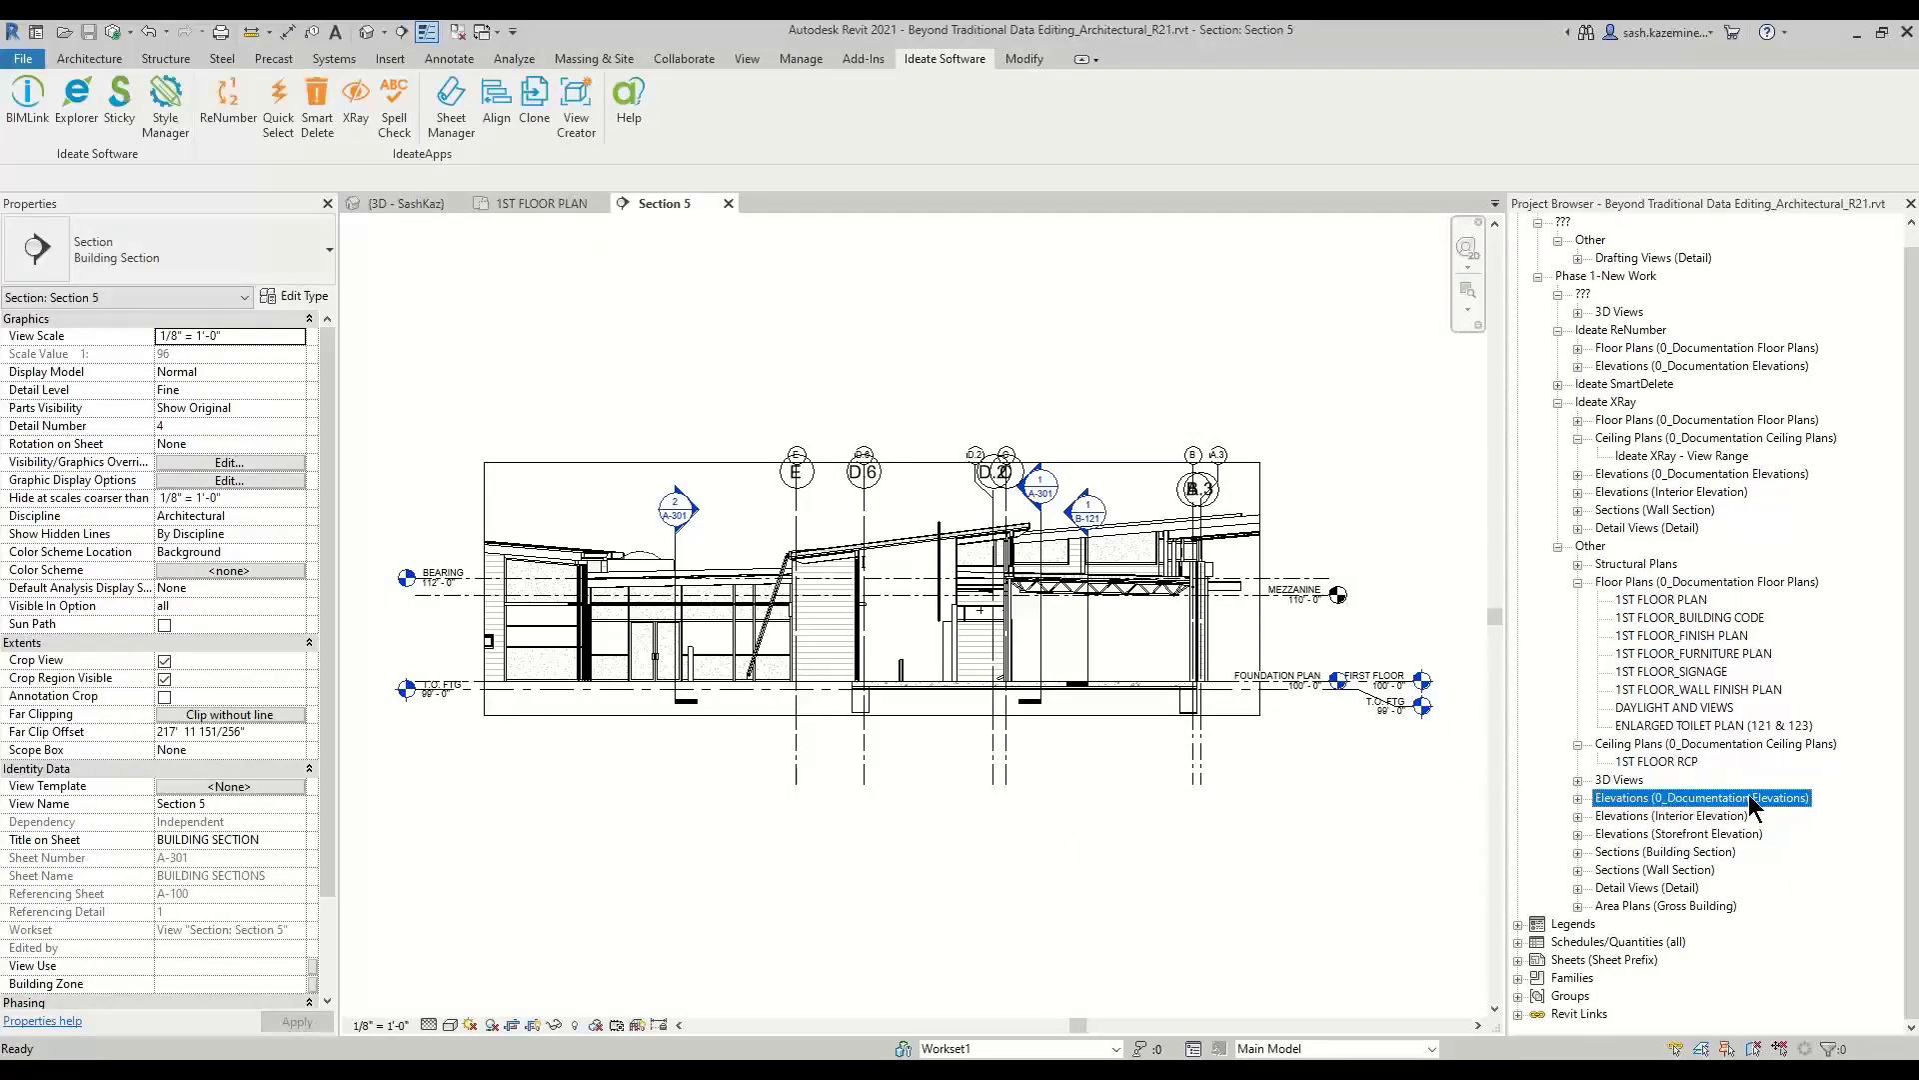
left_click(1579, 799)
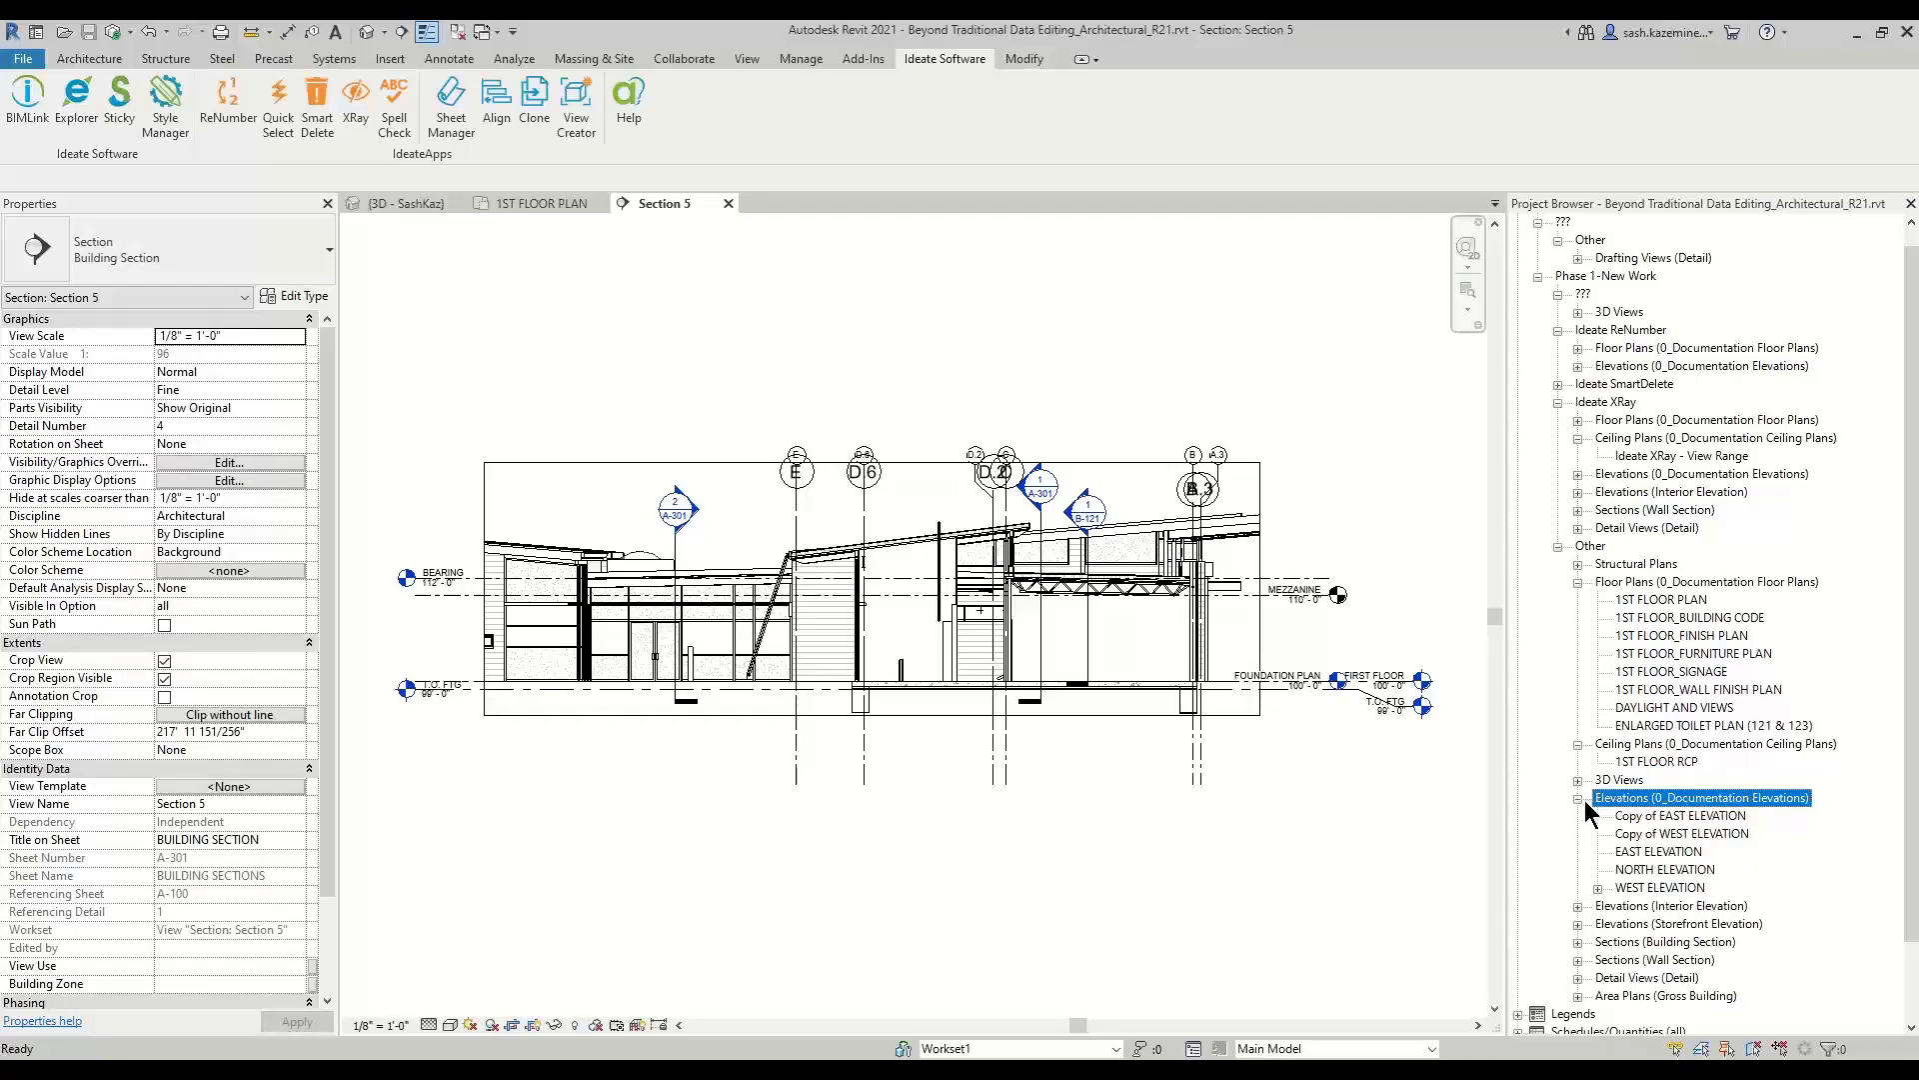
left_click(1679, 816)
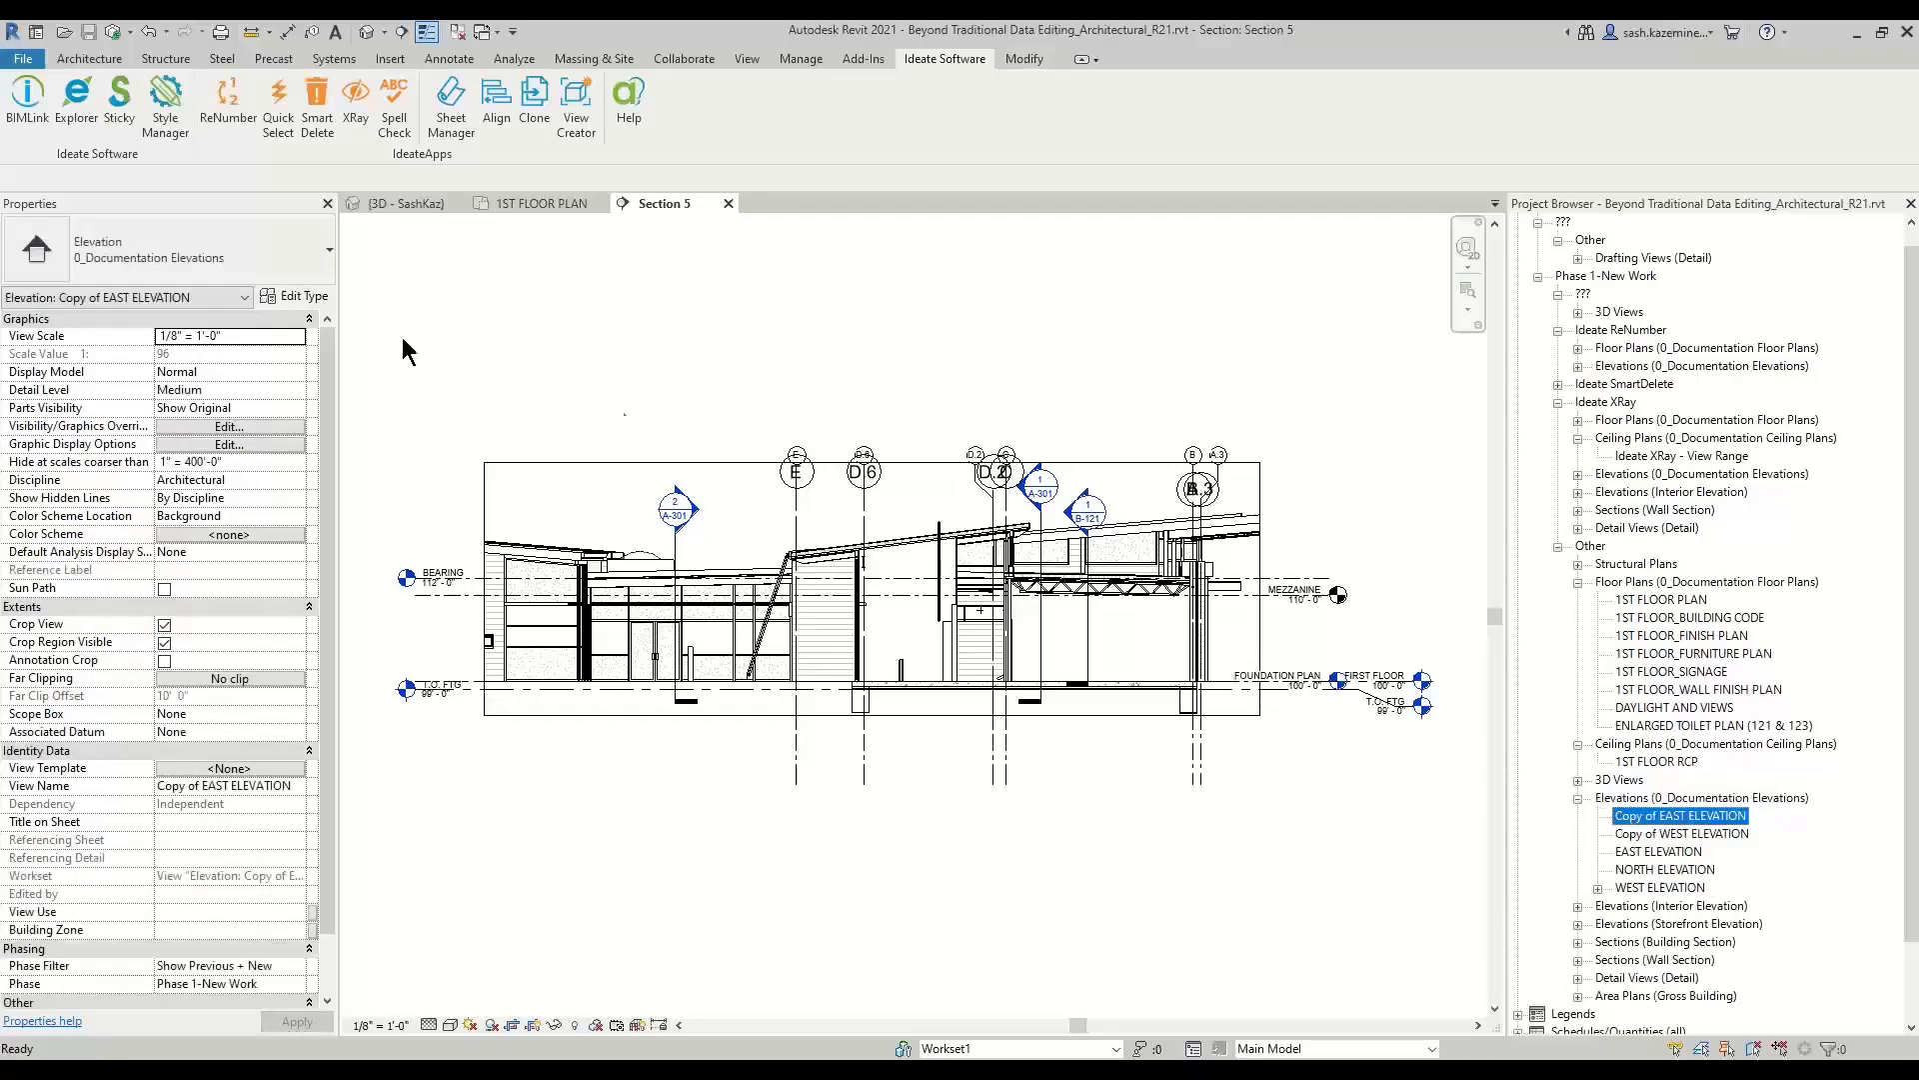
left_click(293, 295)
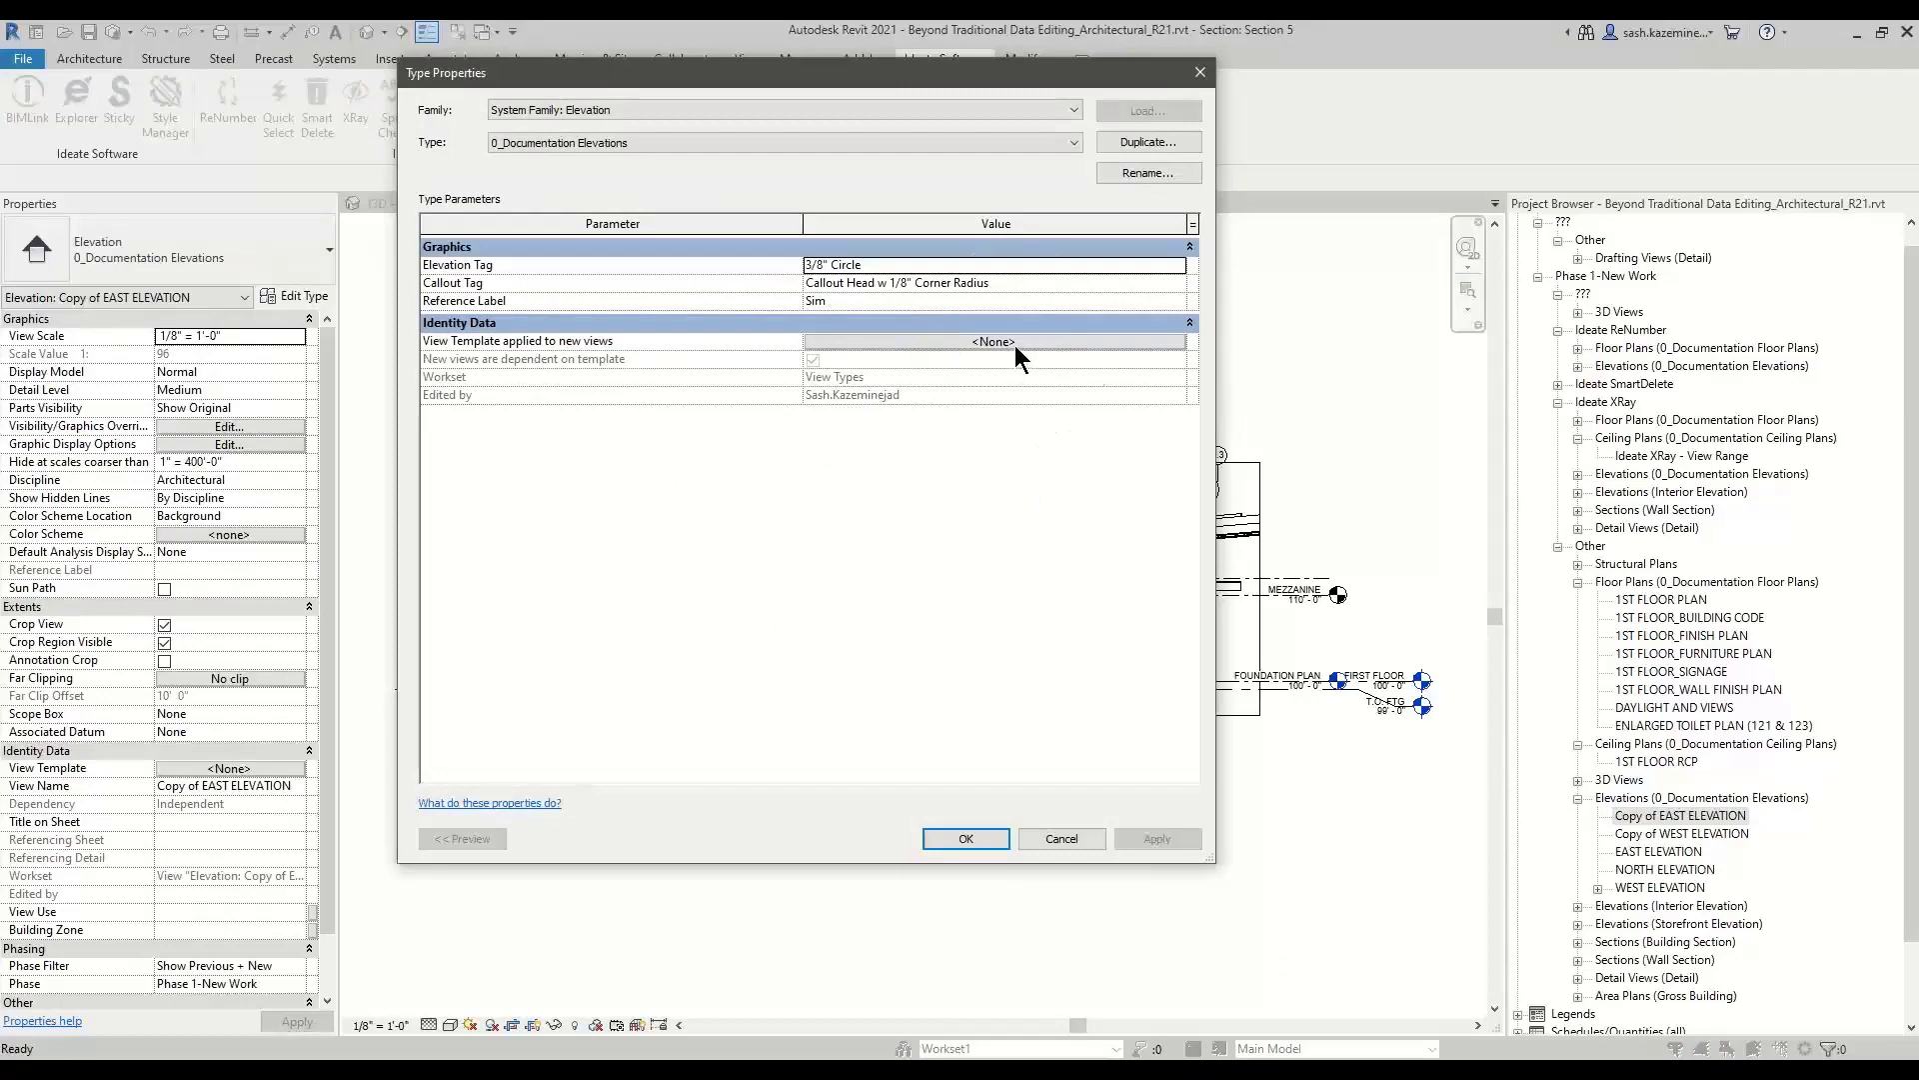
left_click(1016, 344)
left_click(1054, 842)
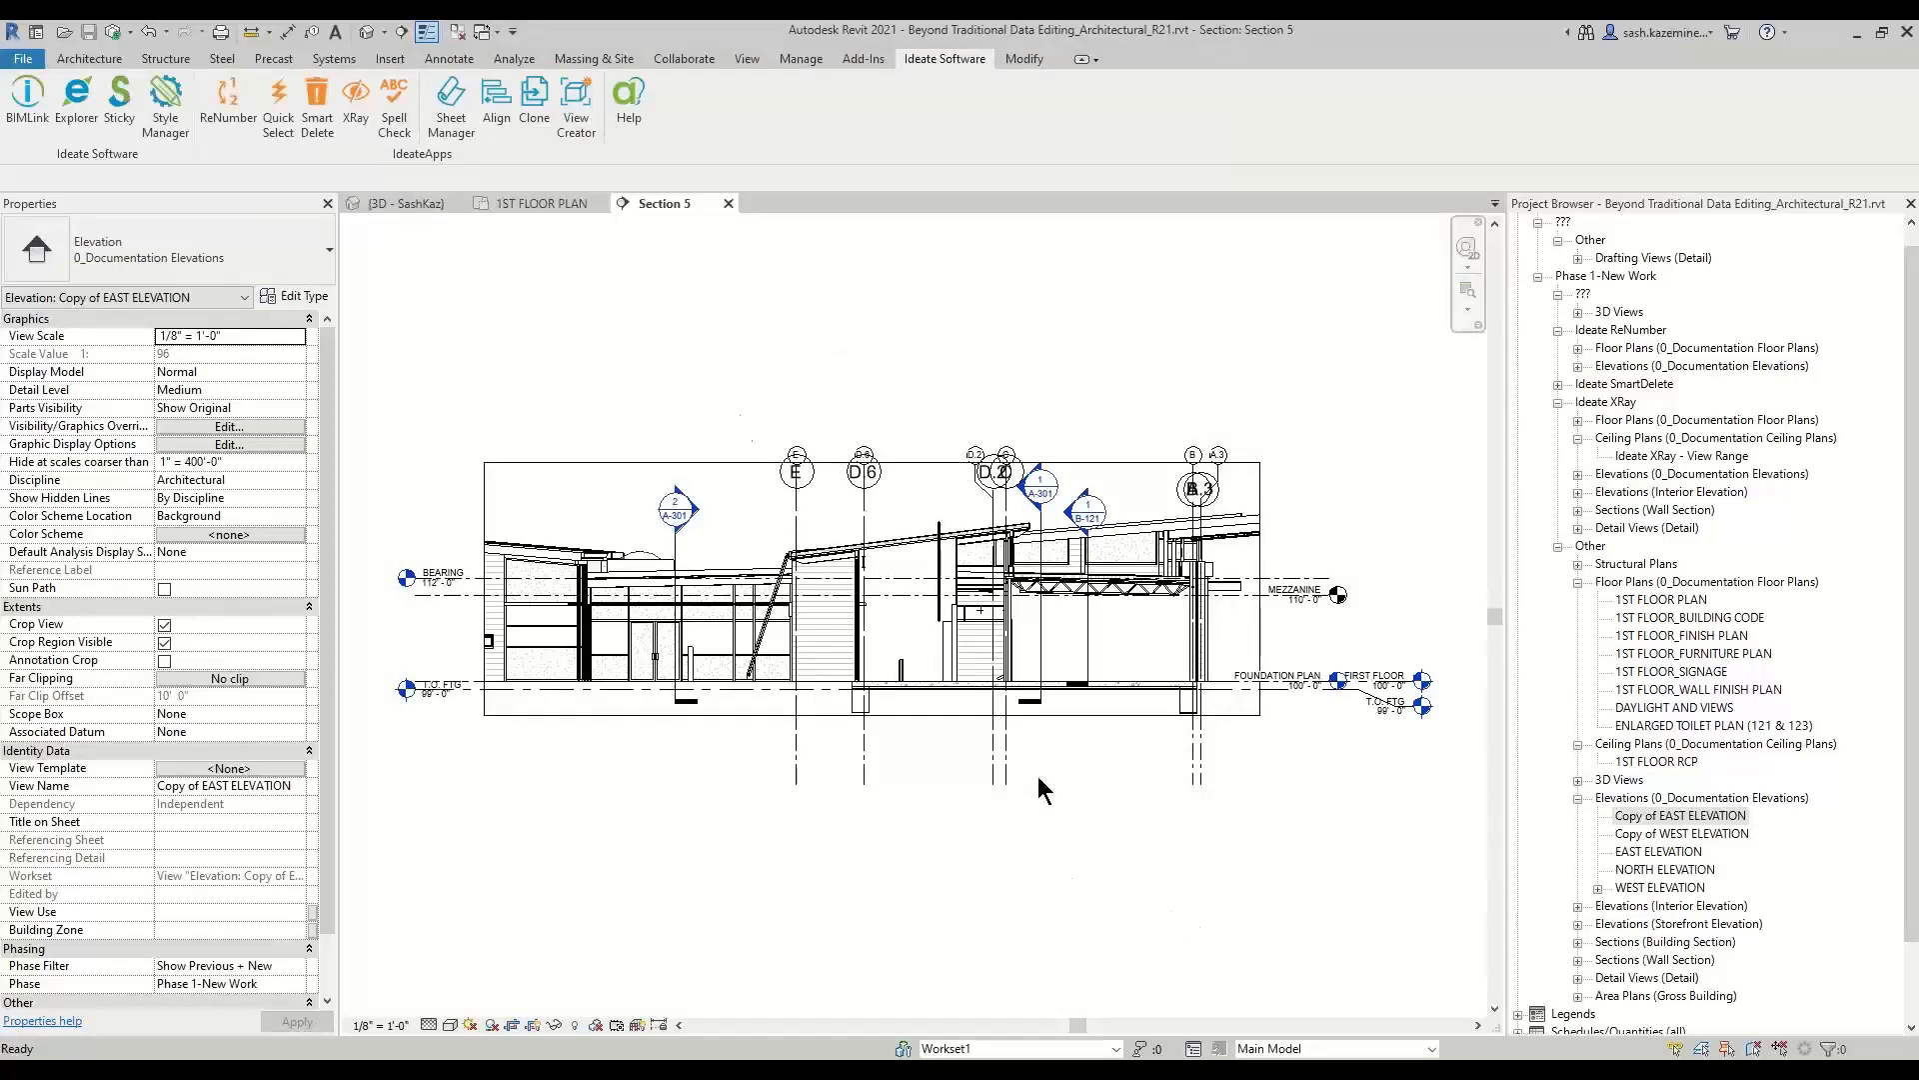
From the 1ST FLOOR PLAN view, create a new BIMLink link based on the Quality Control sample QC-MC-Has_Split_Face.
left_click(521, 204)
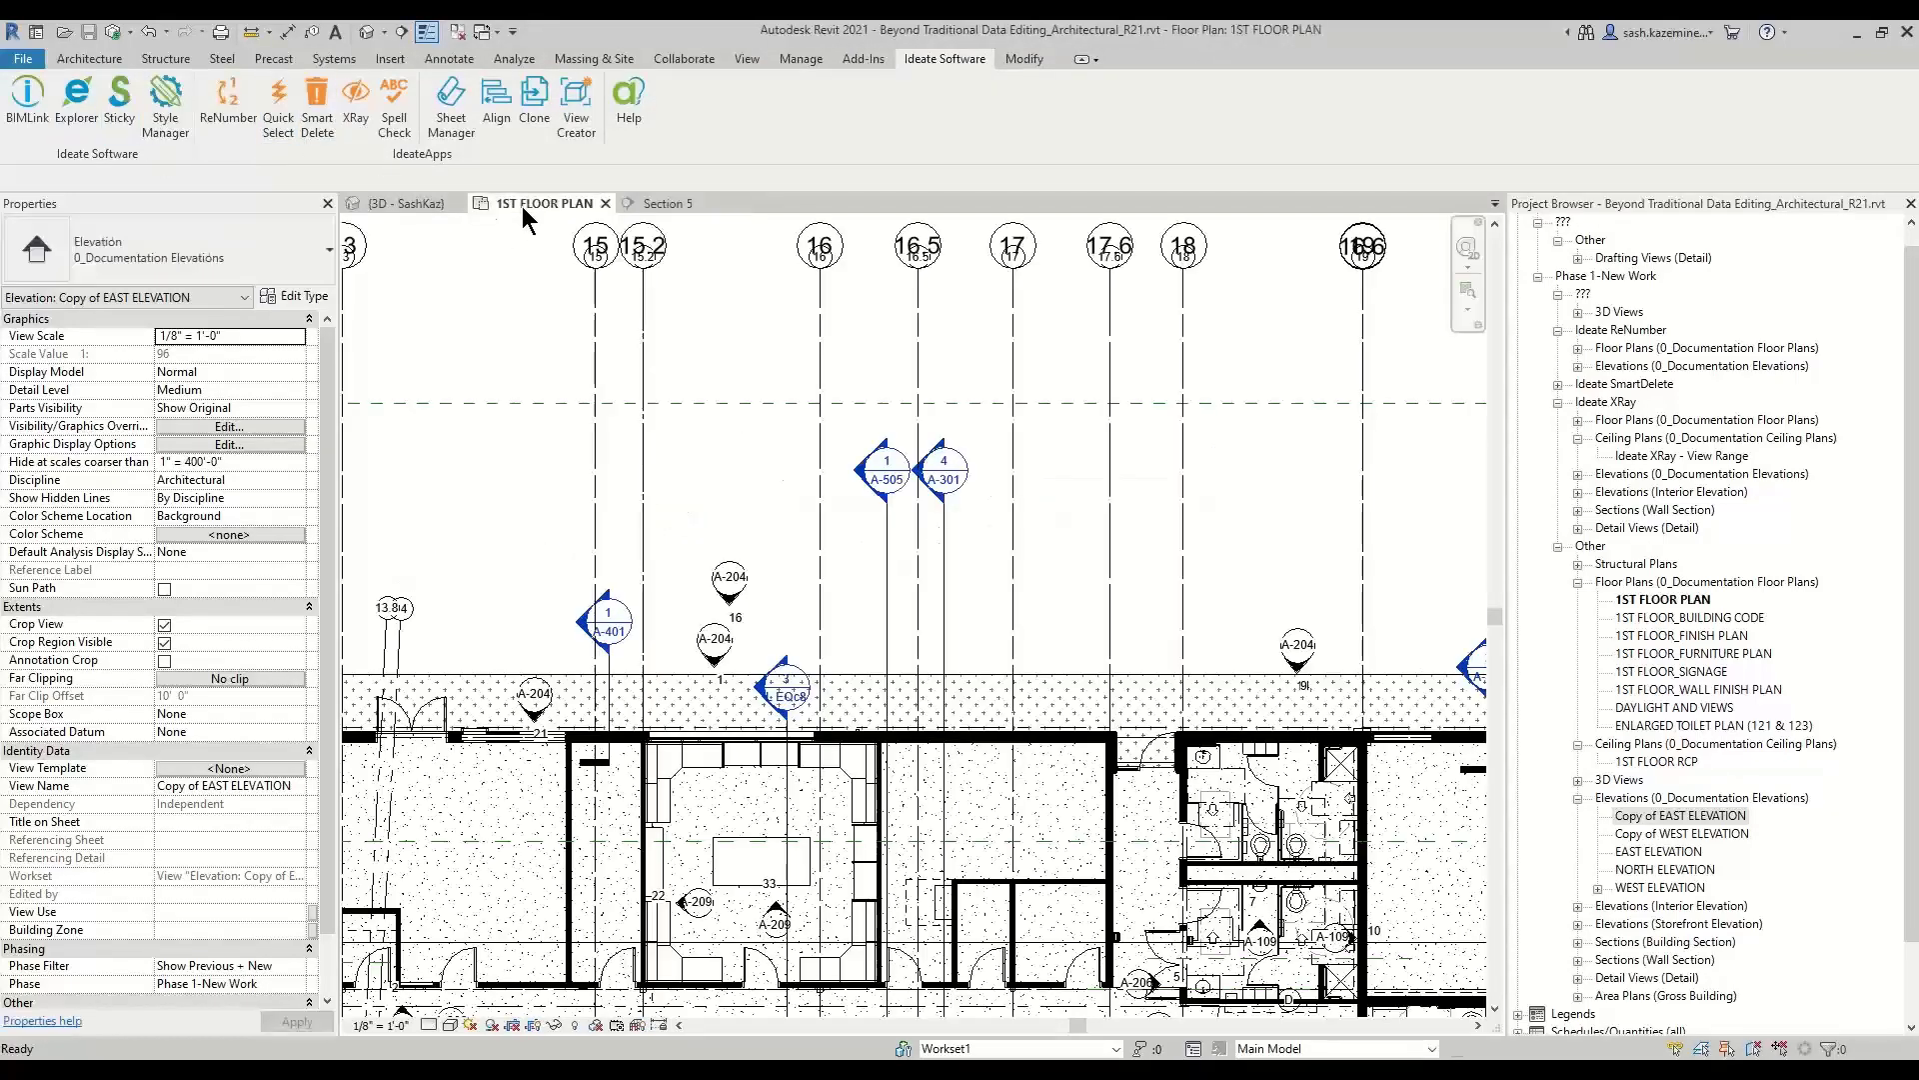
left_click(27, 100)
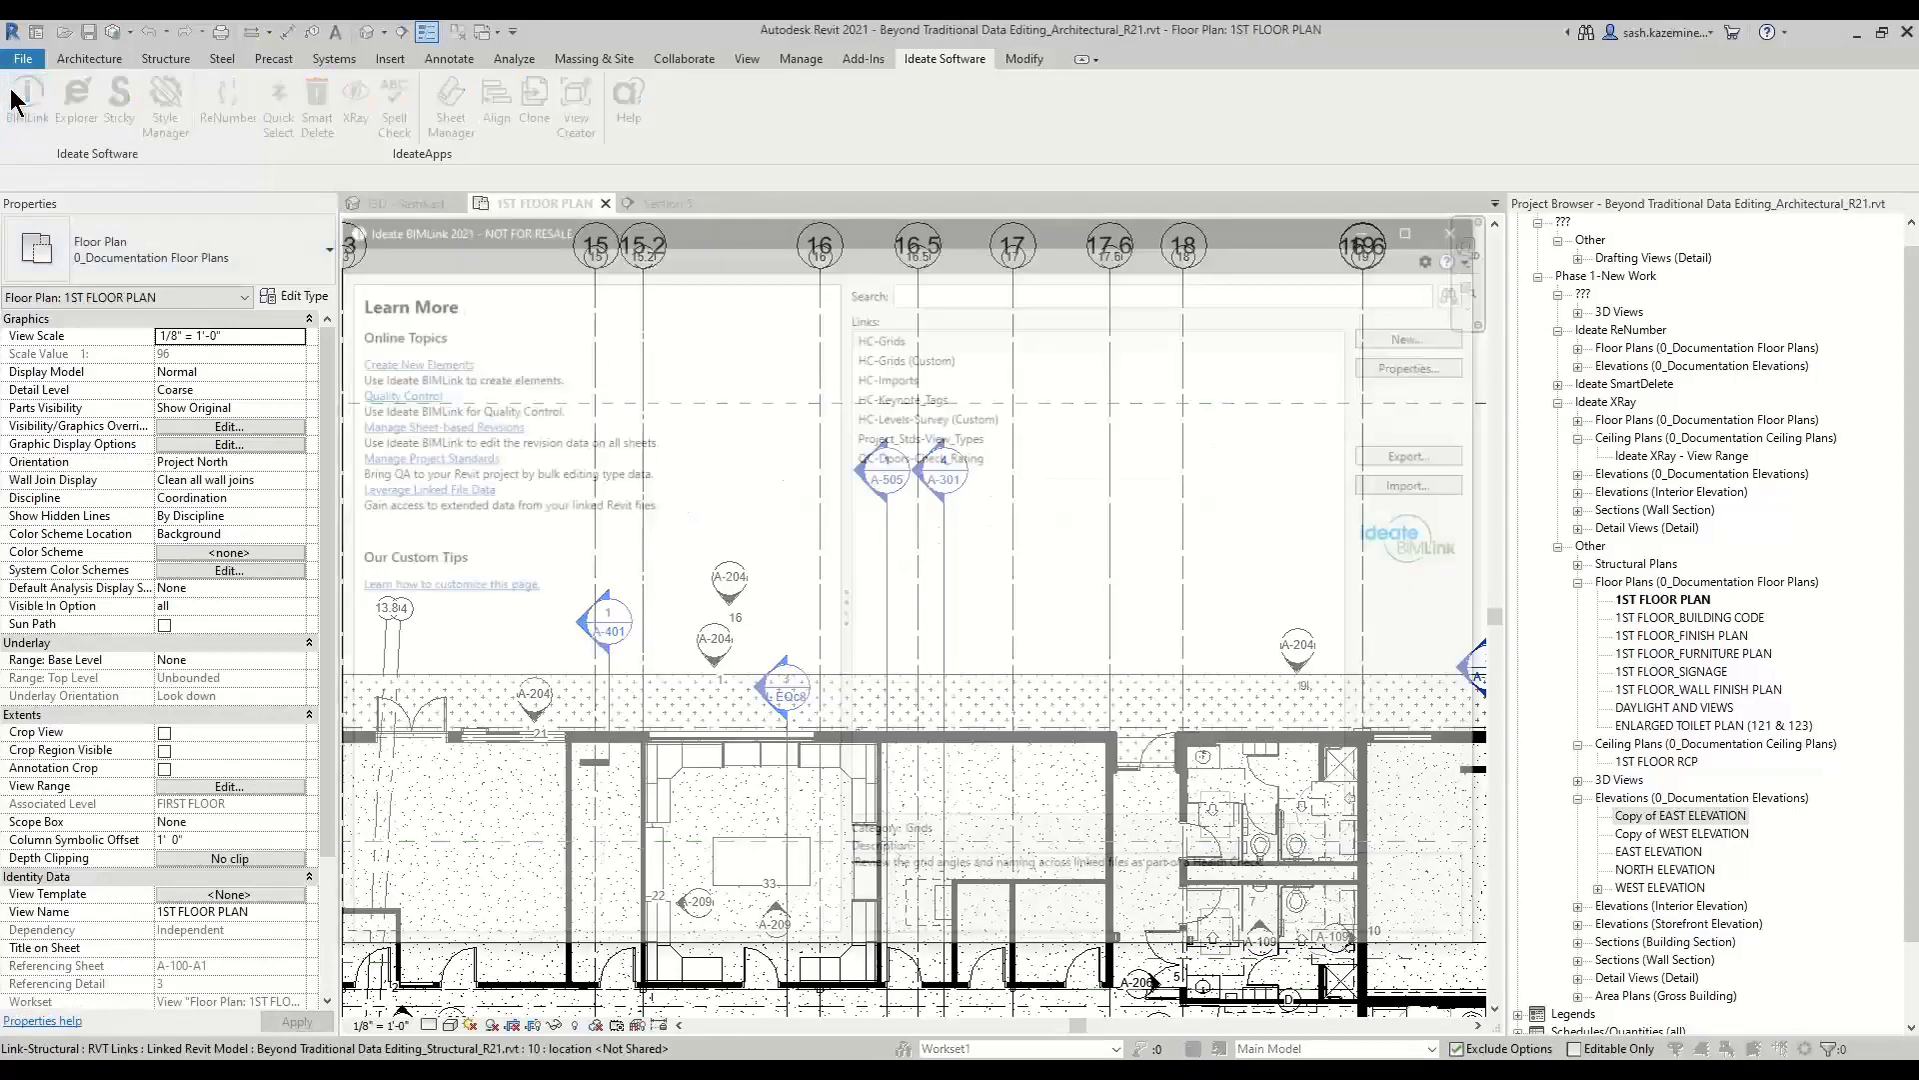
left_click(1405, 335)
left_click(526, 546)
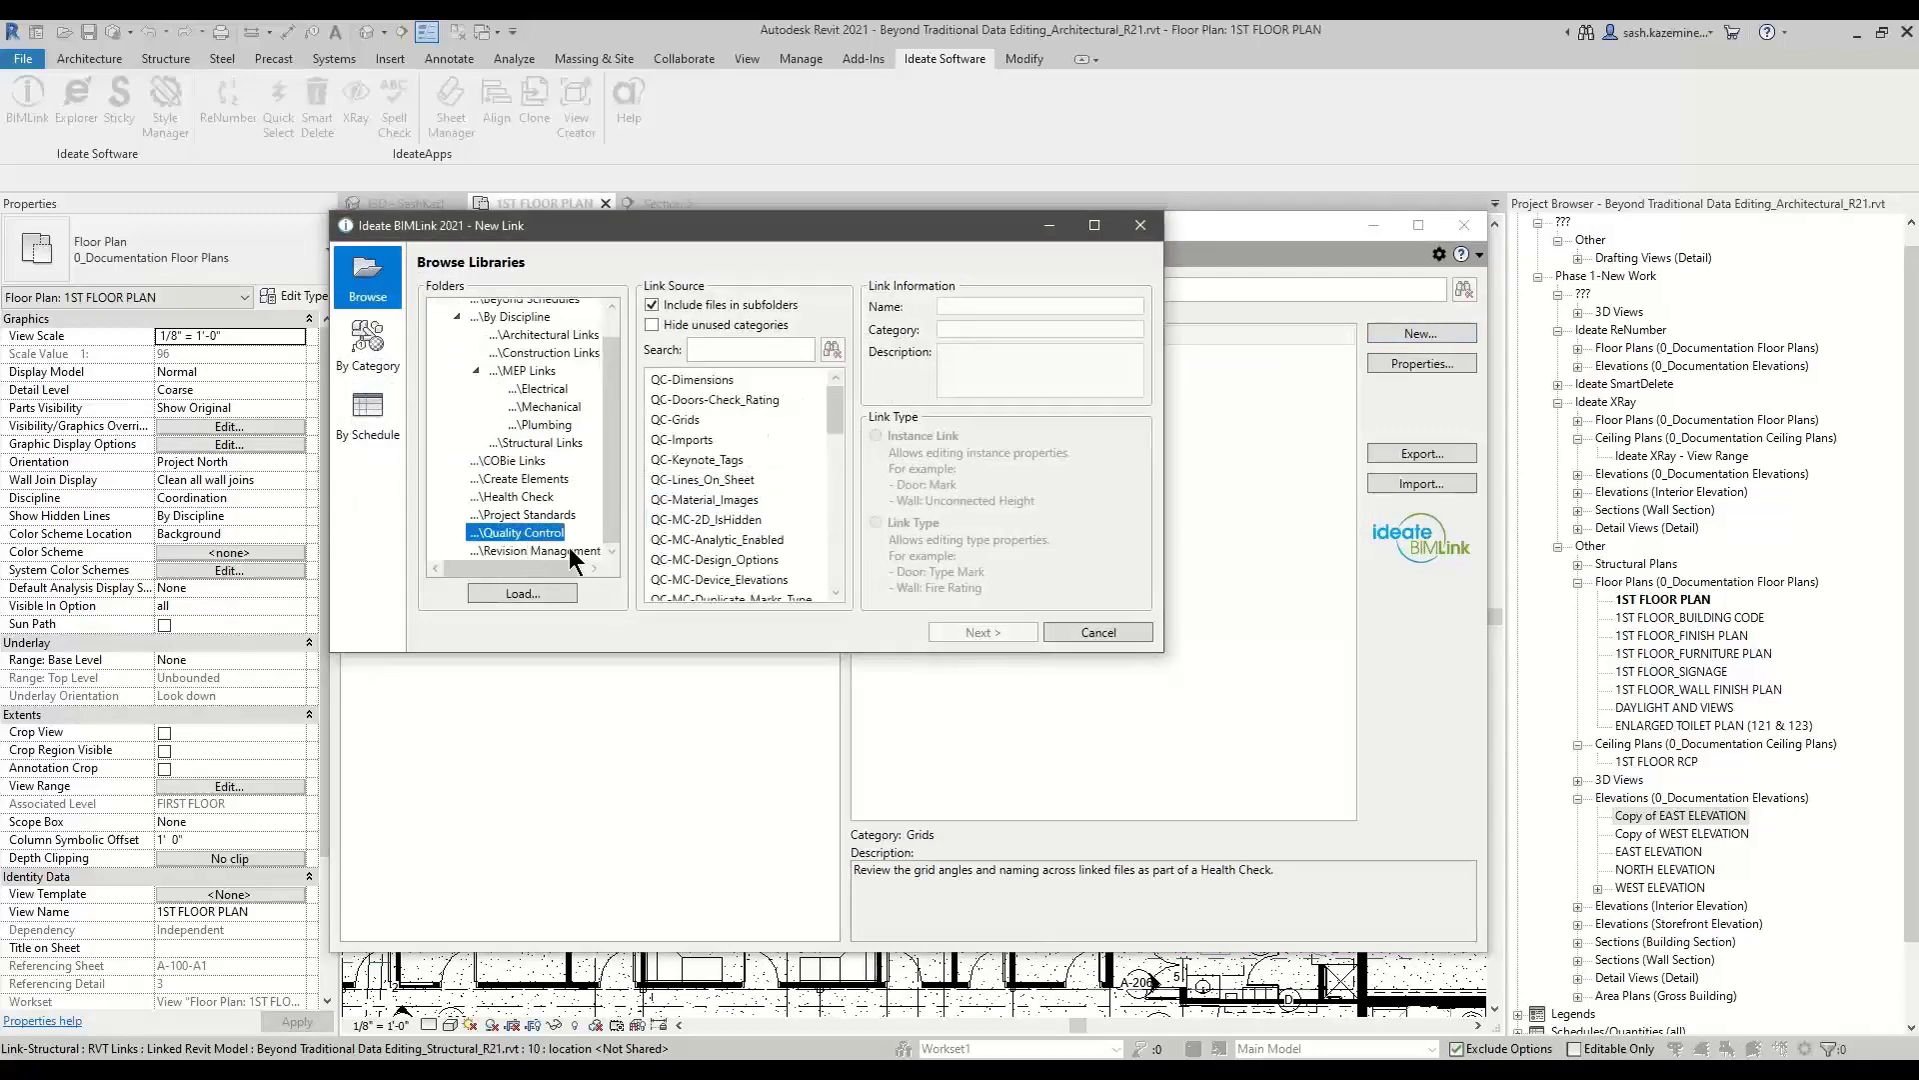
left_click_drag(1173, 672, 1584, 1012)
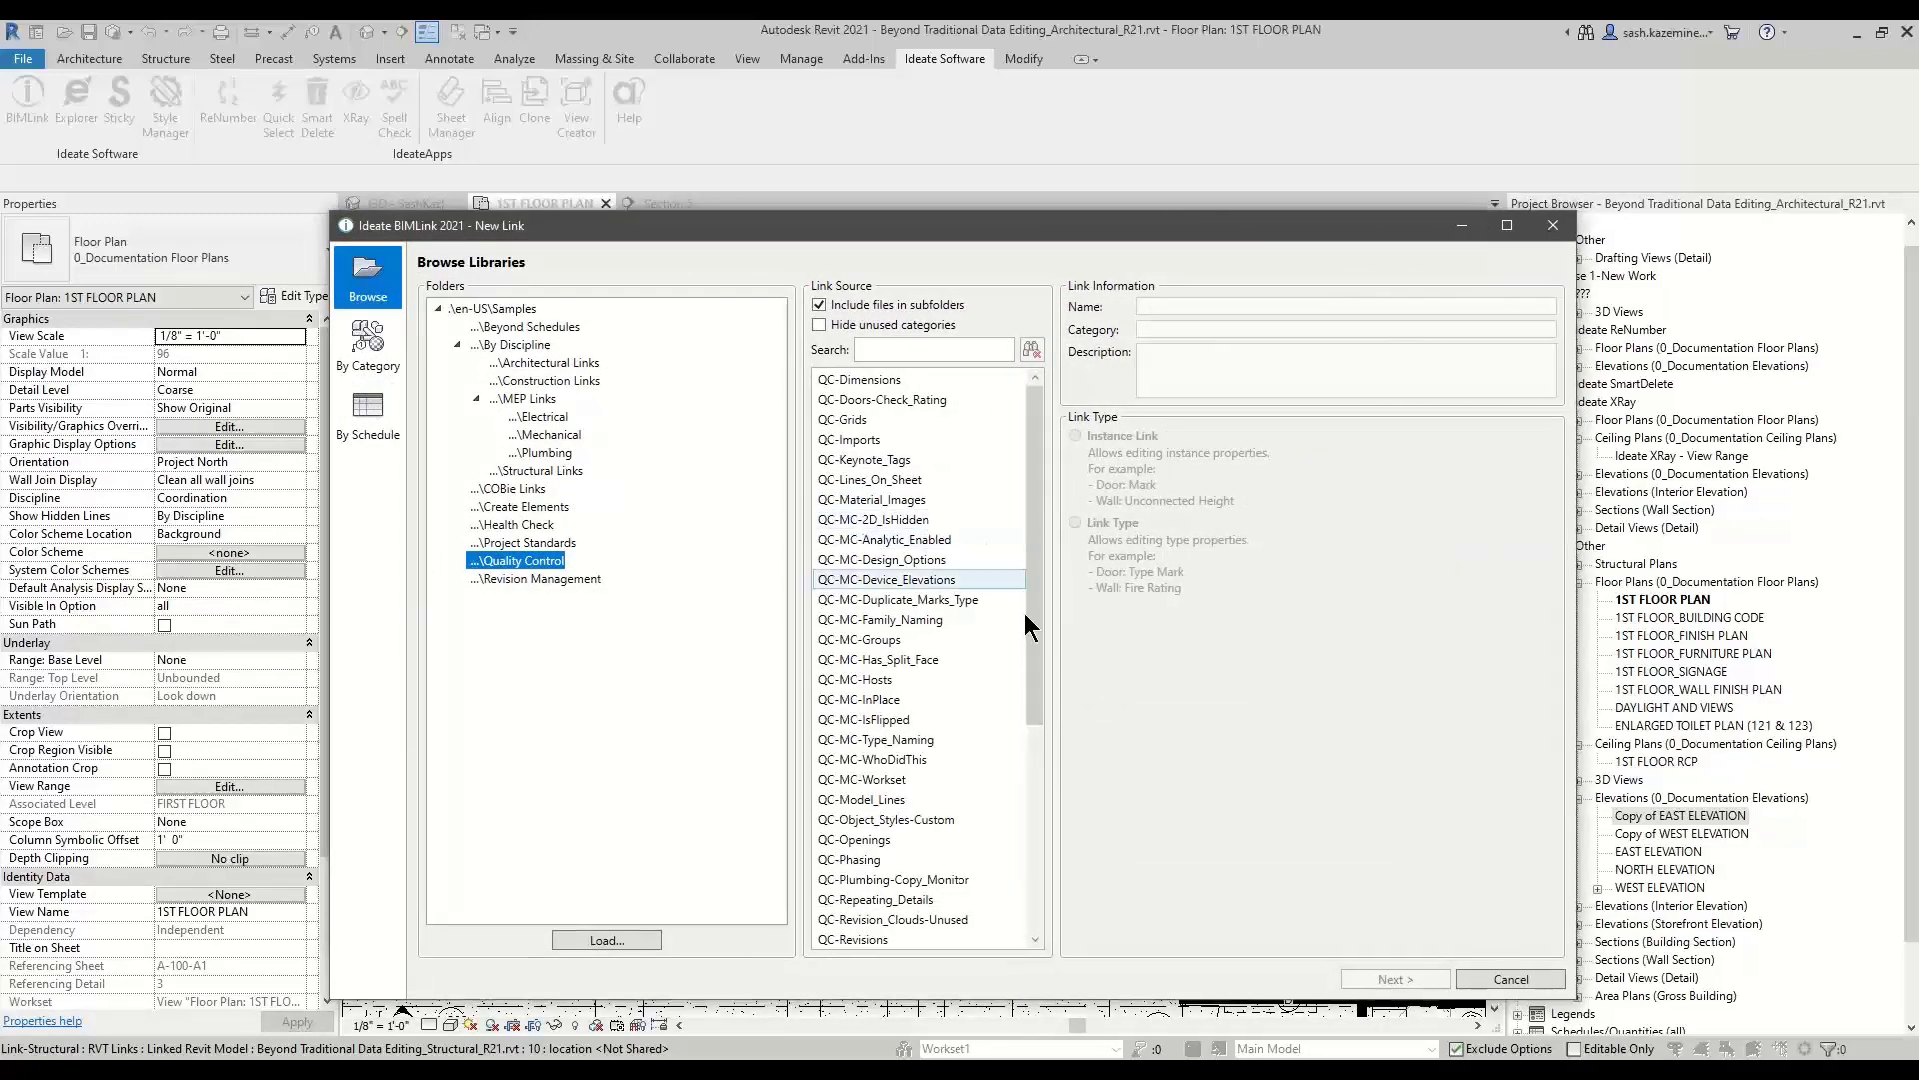
left_click(904, 661)
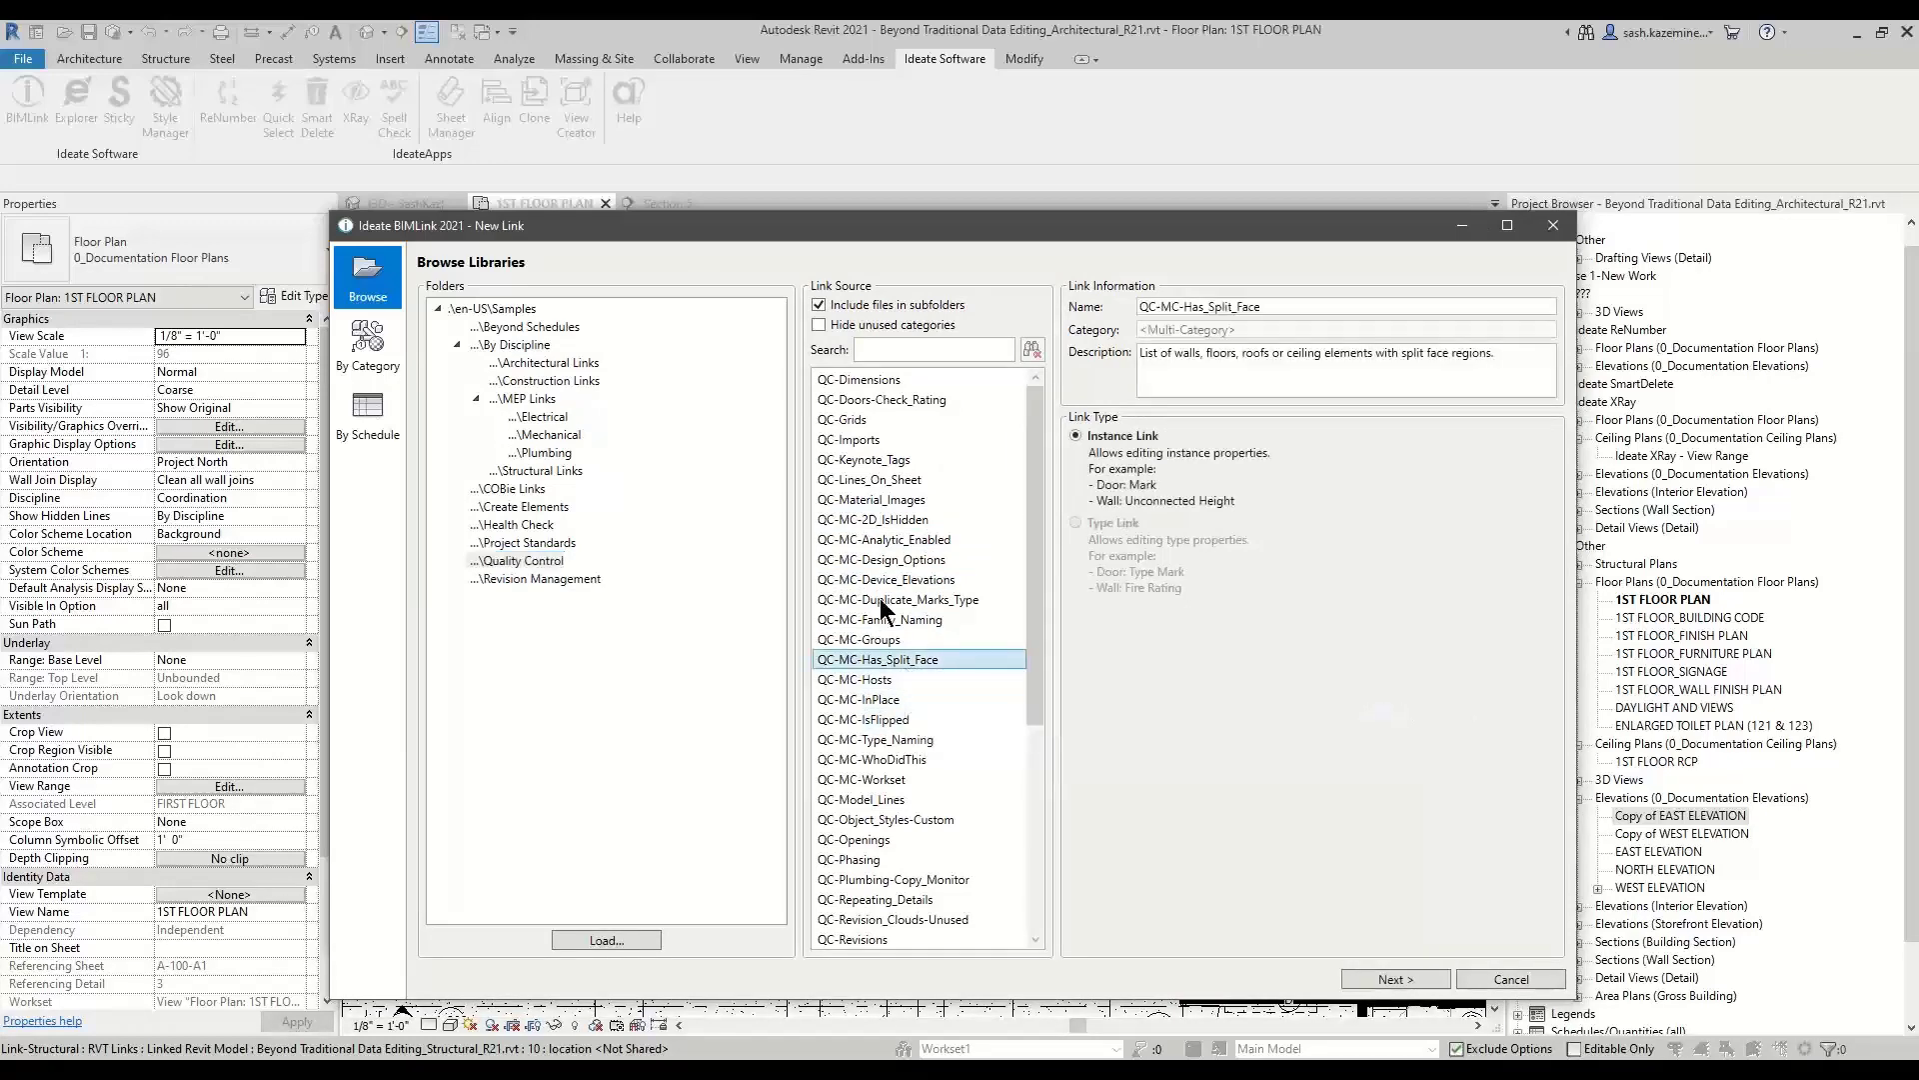
left_click_drag(822, 231, 700, 144)
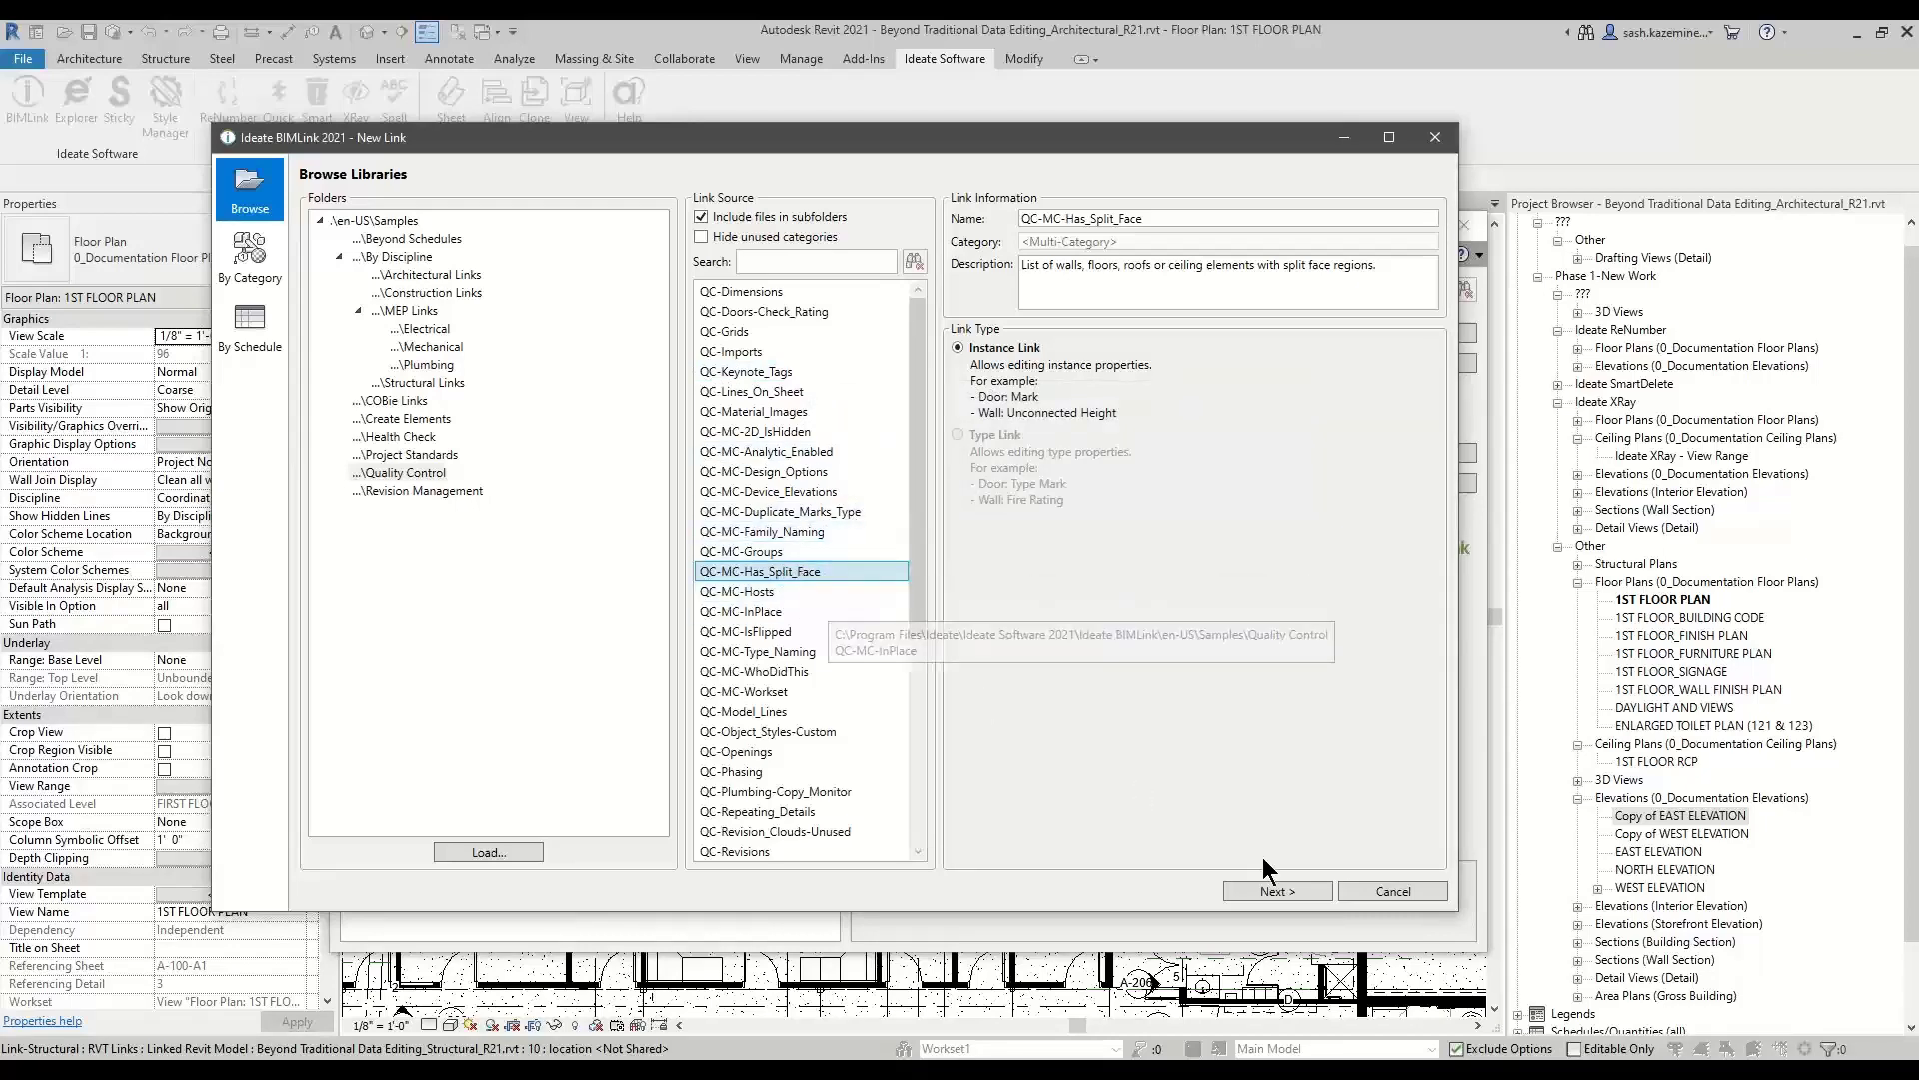
left_click(1274, 887)
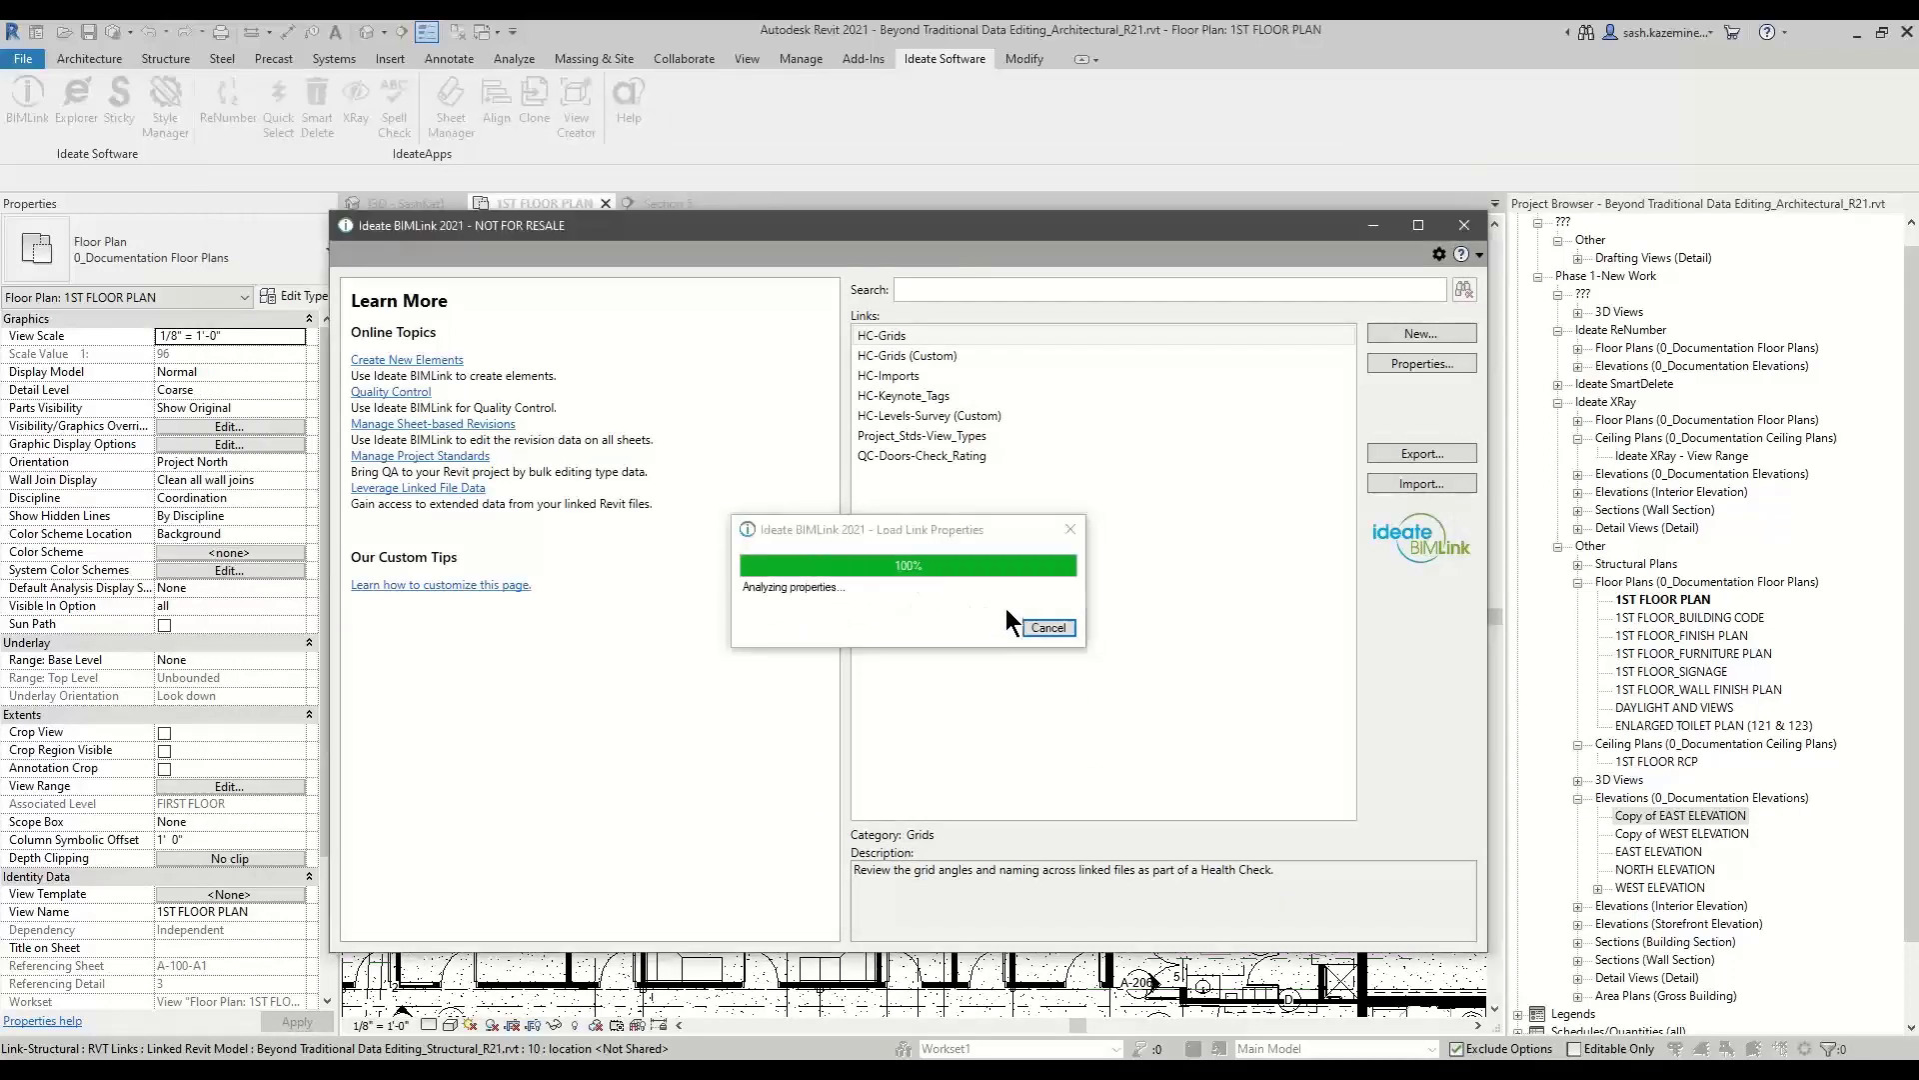
Enlarge the link's editing window and examine its property filters, included categories and element preview.
left_click_drag(472, 141, 416, 85)
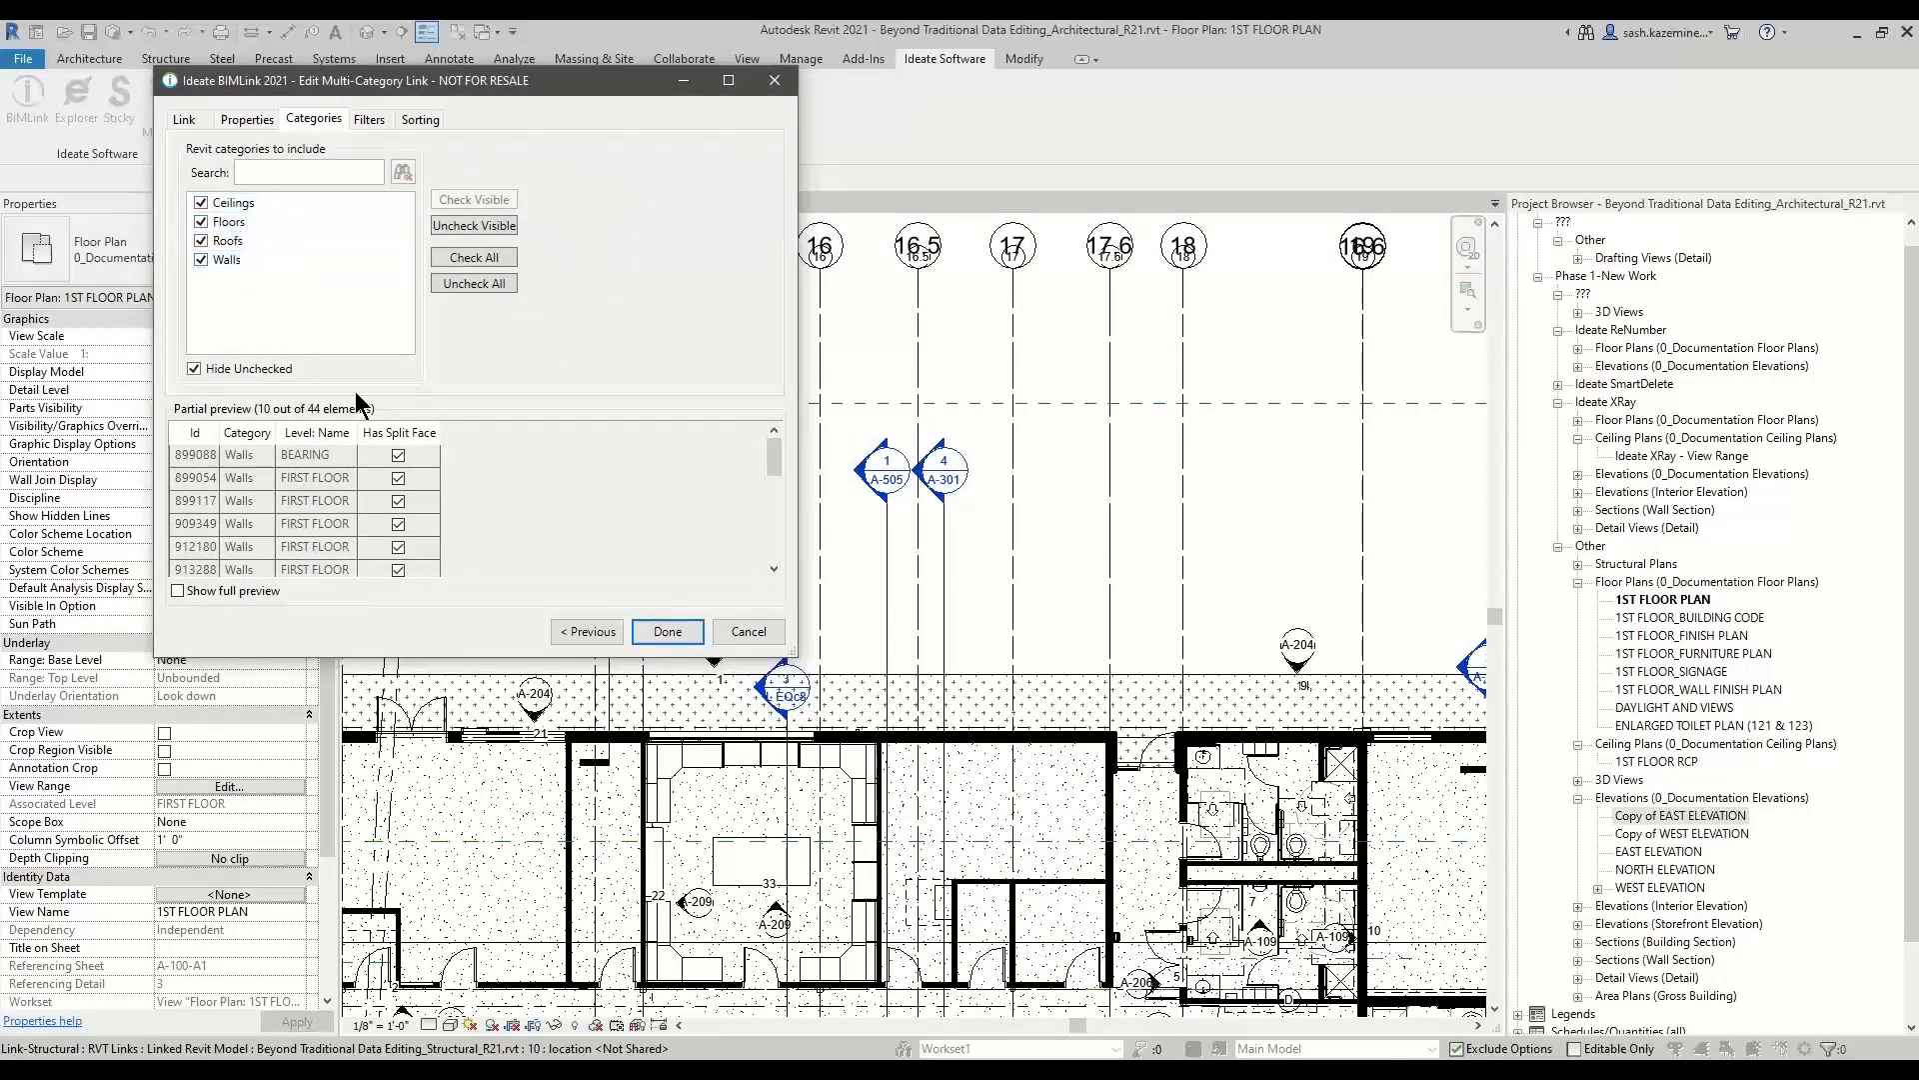
left_click_drag(797, 657, 1369, 984)
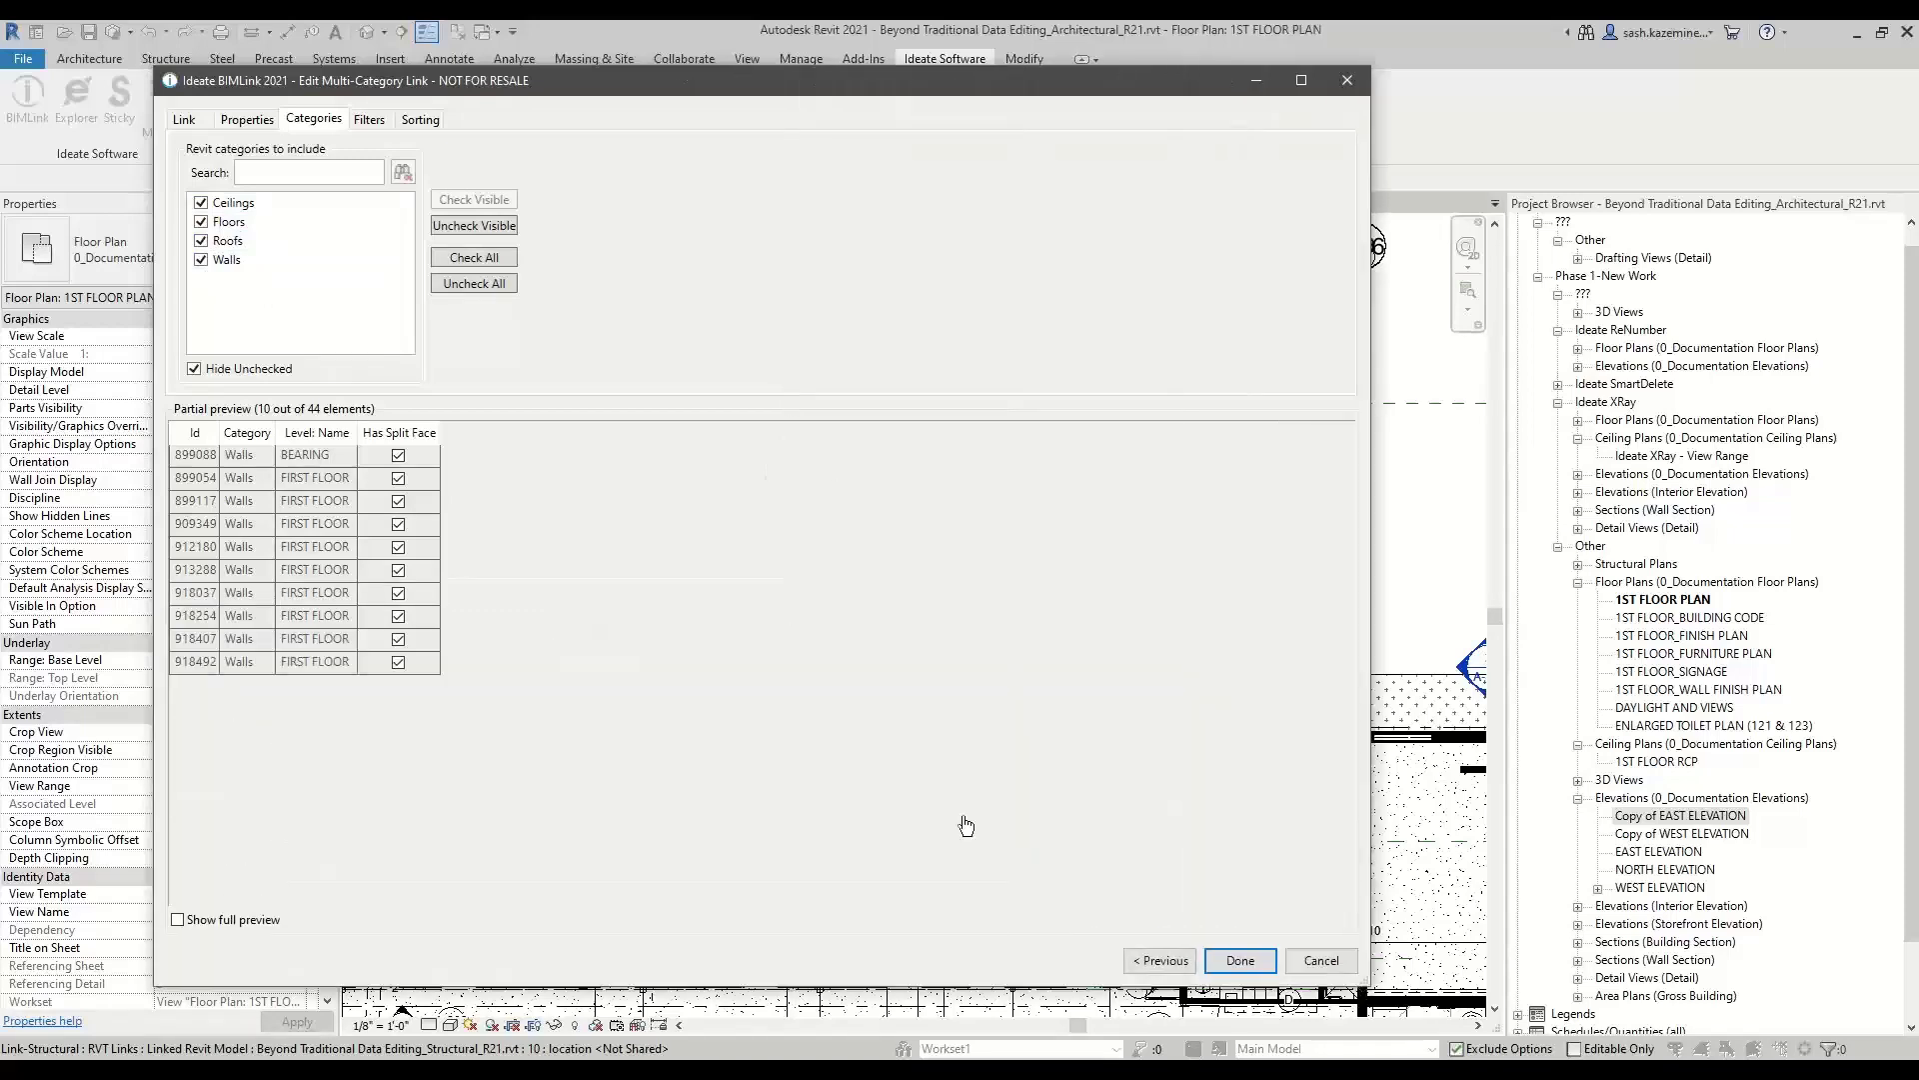
left_click(370, 118)
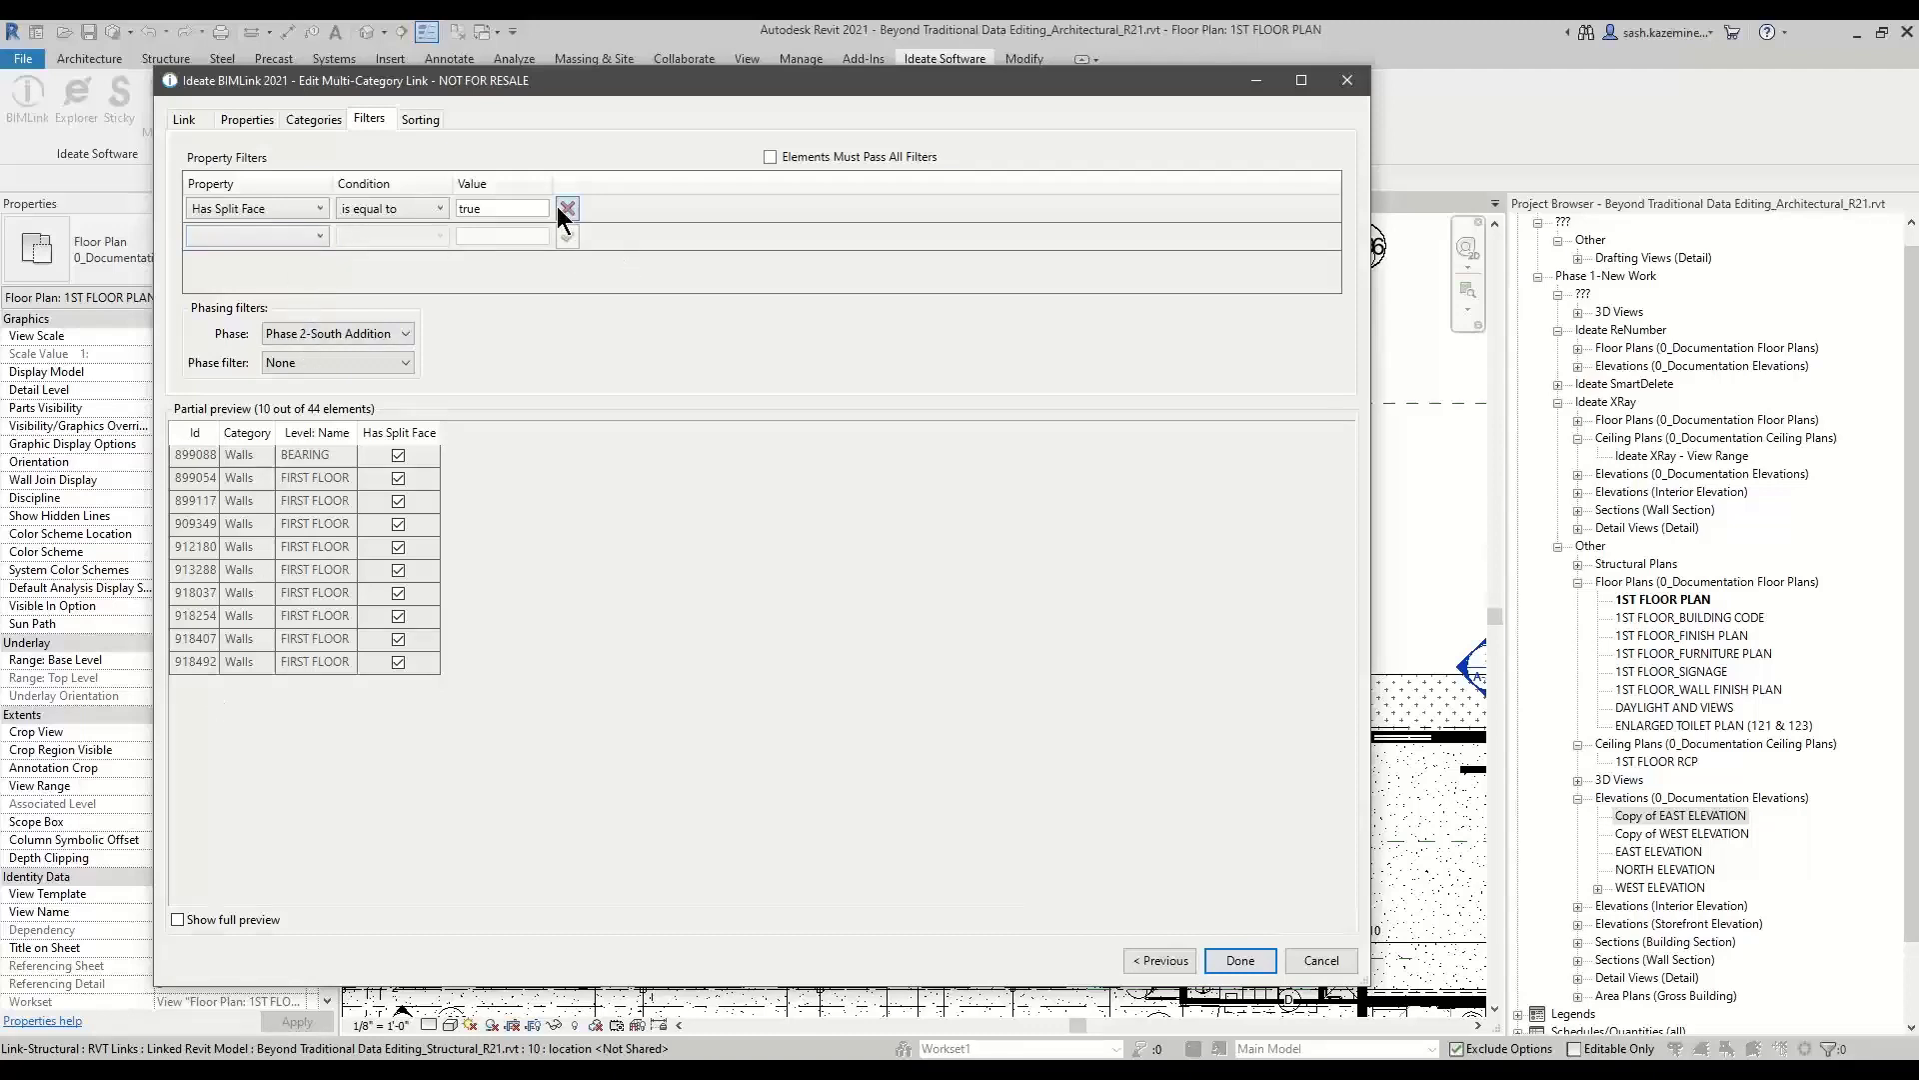
left_click(314, 119)
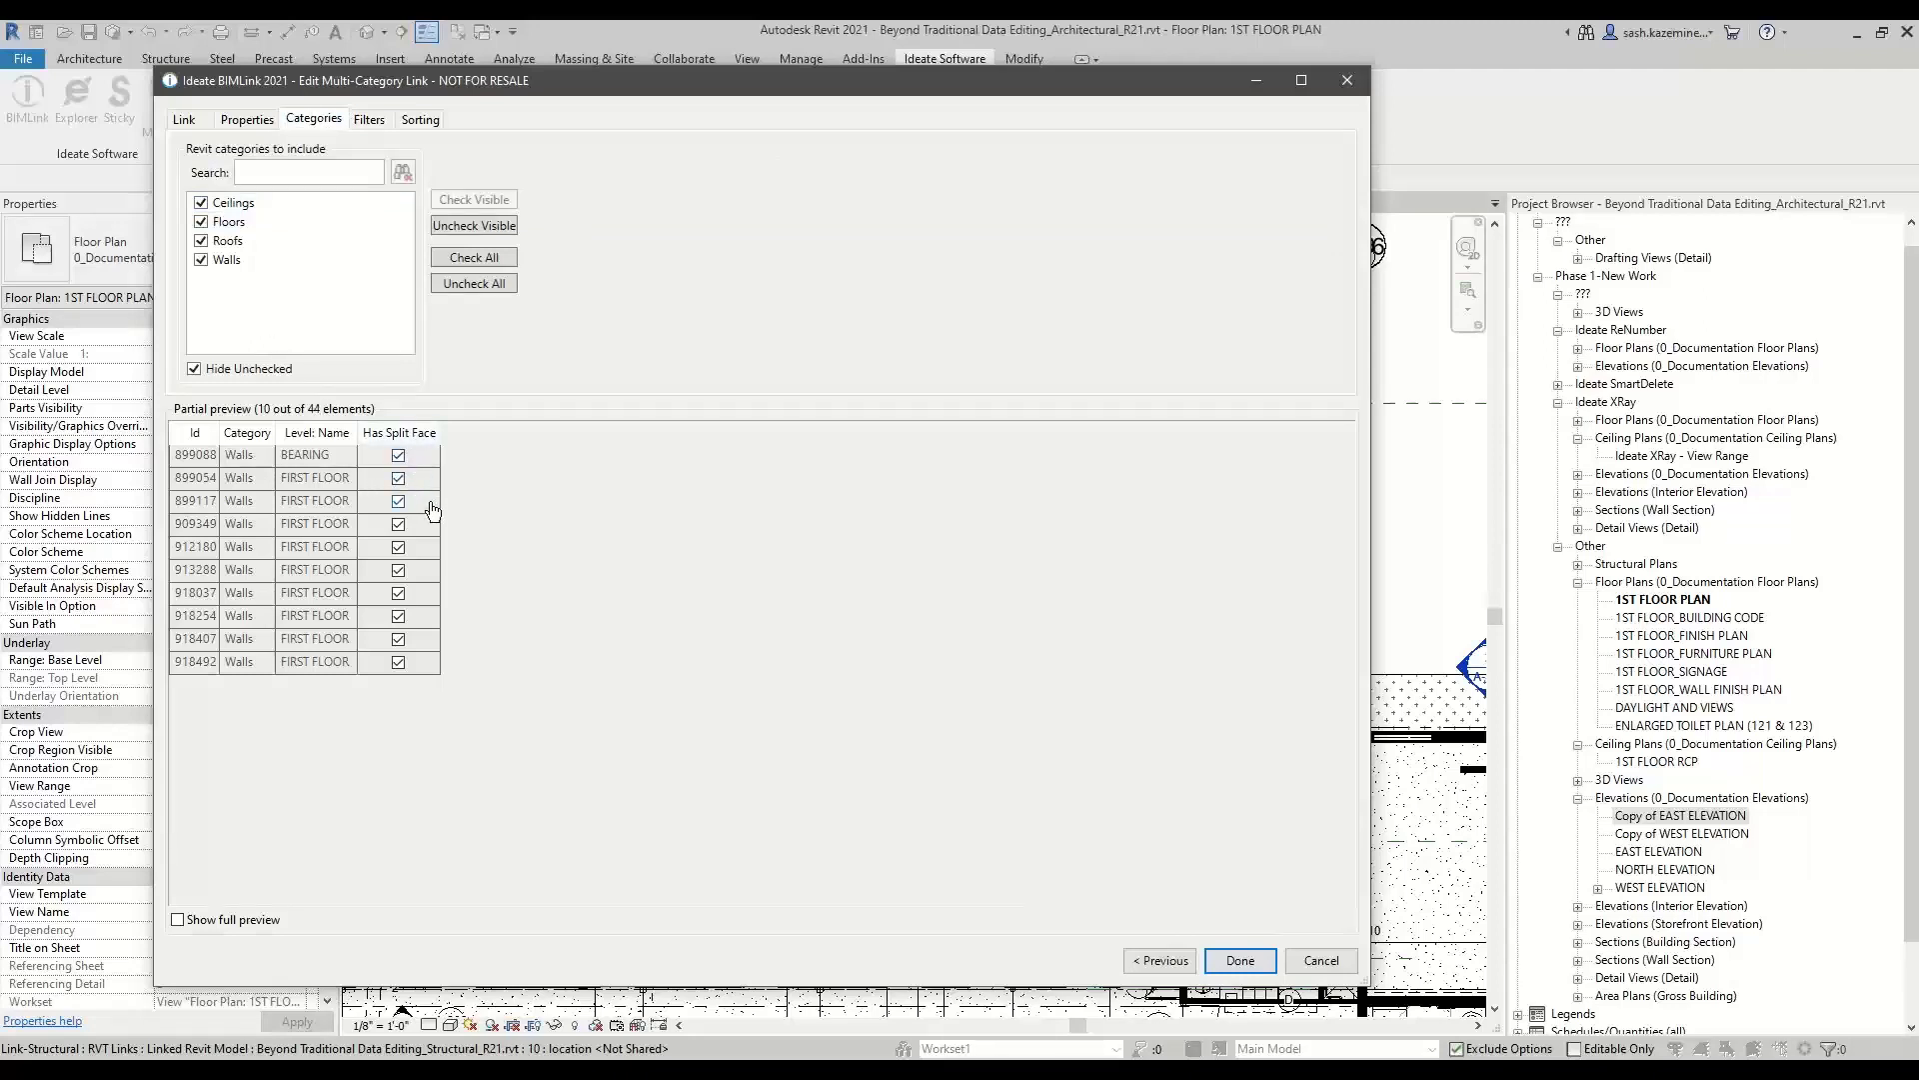
Check the context options for the first listed wall in the split-face link preview and cancel the link.
left_click_drag(500, 82, 981, 124)
right_click(678, 498)
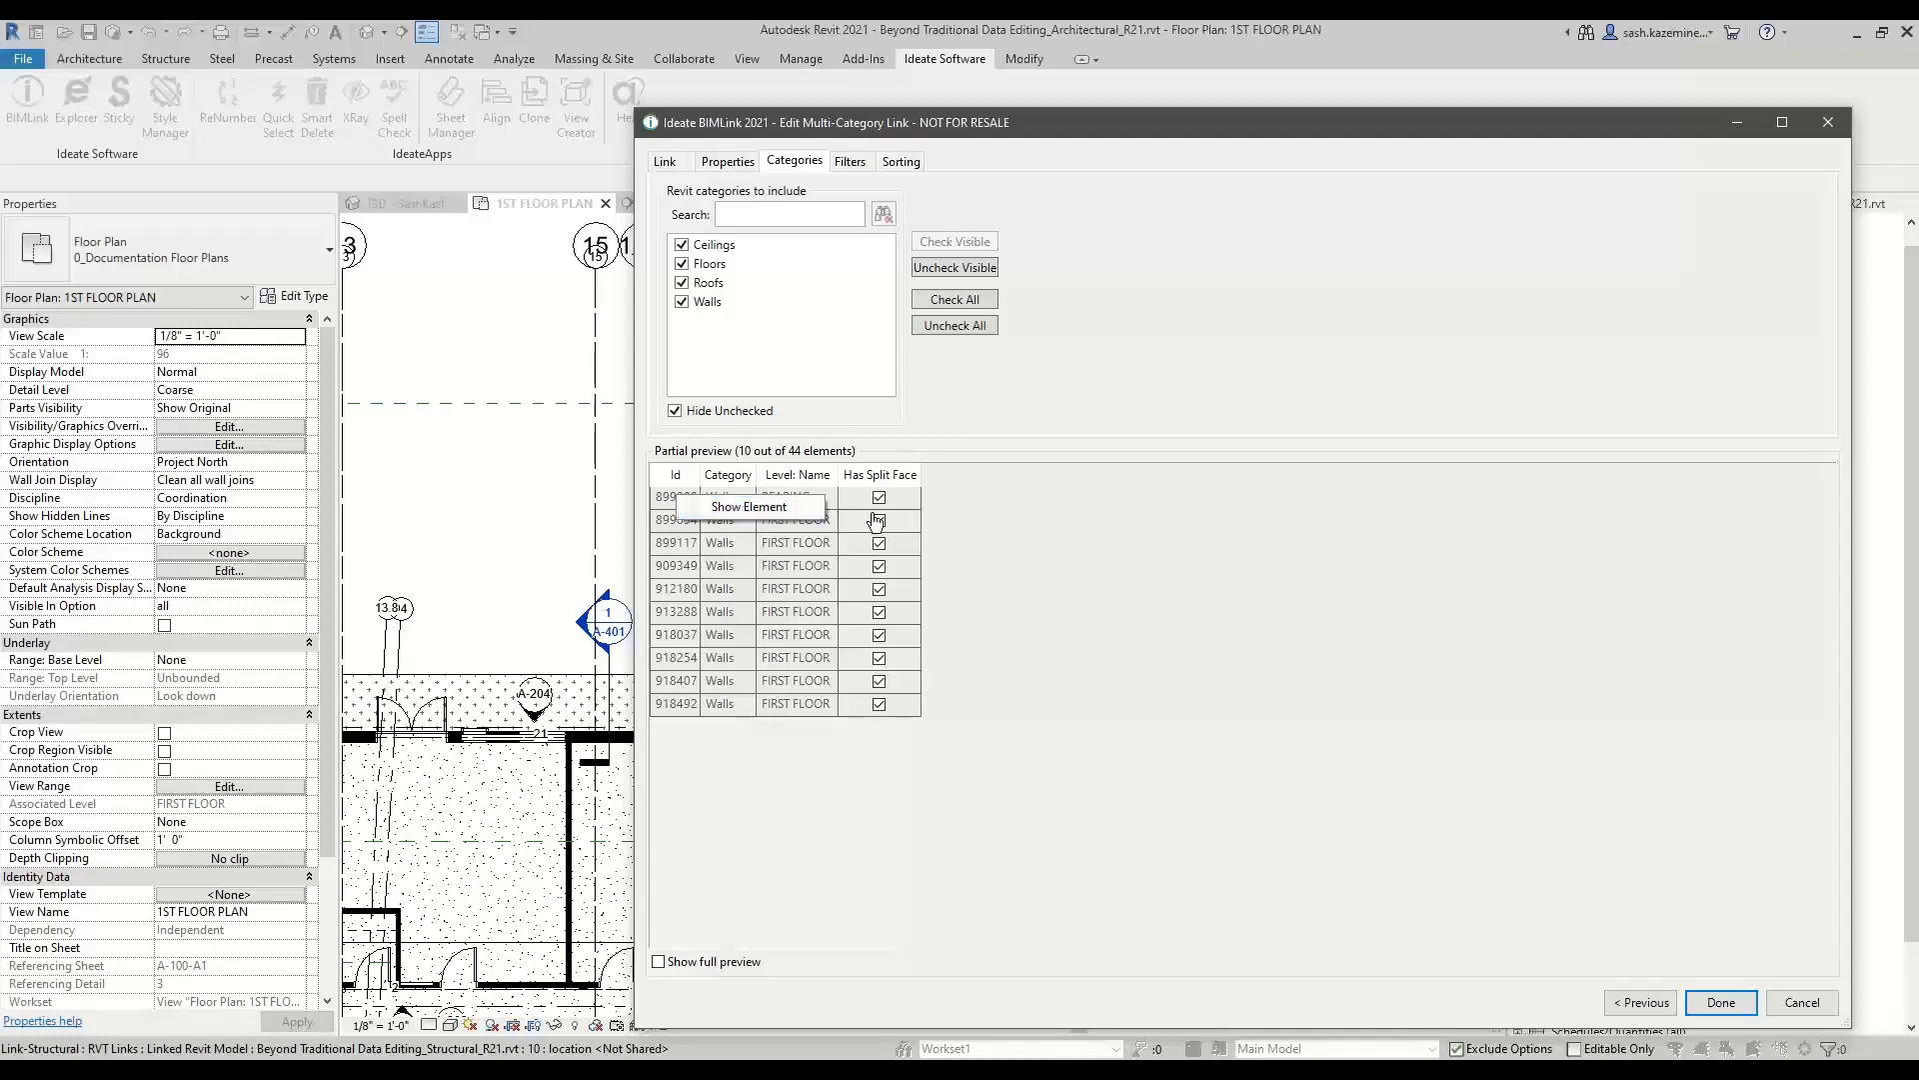
left_click(962, 130)
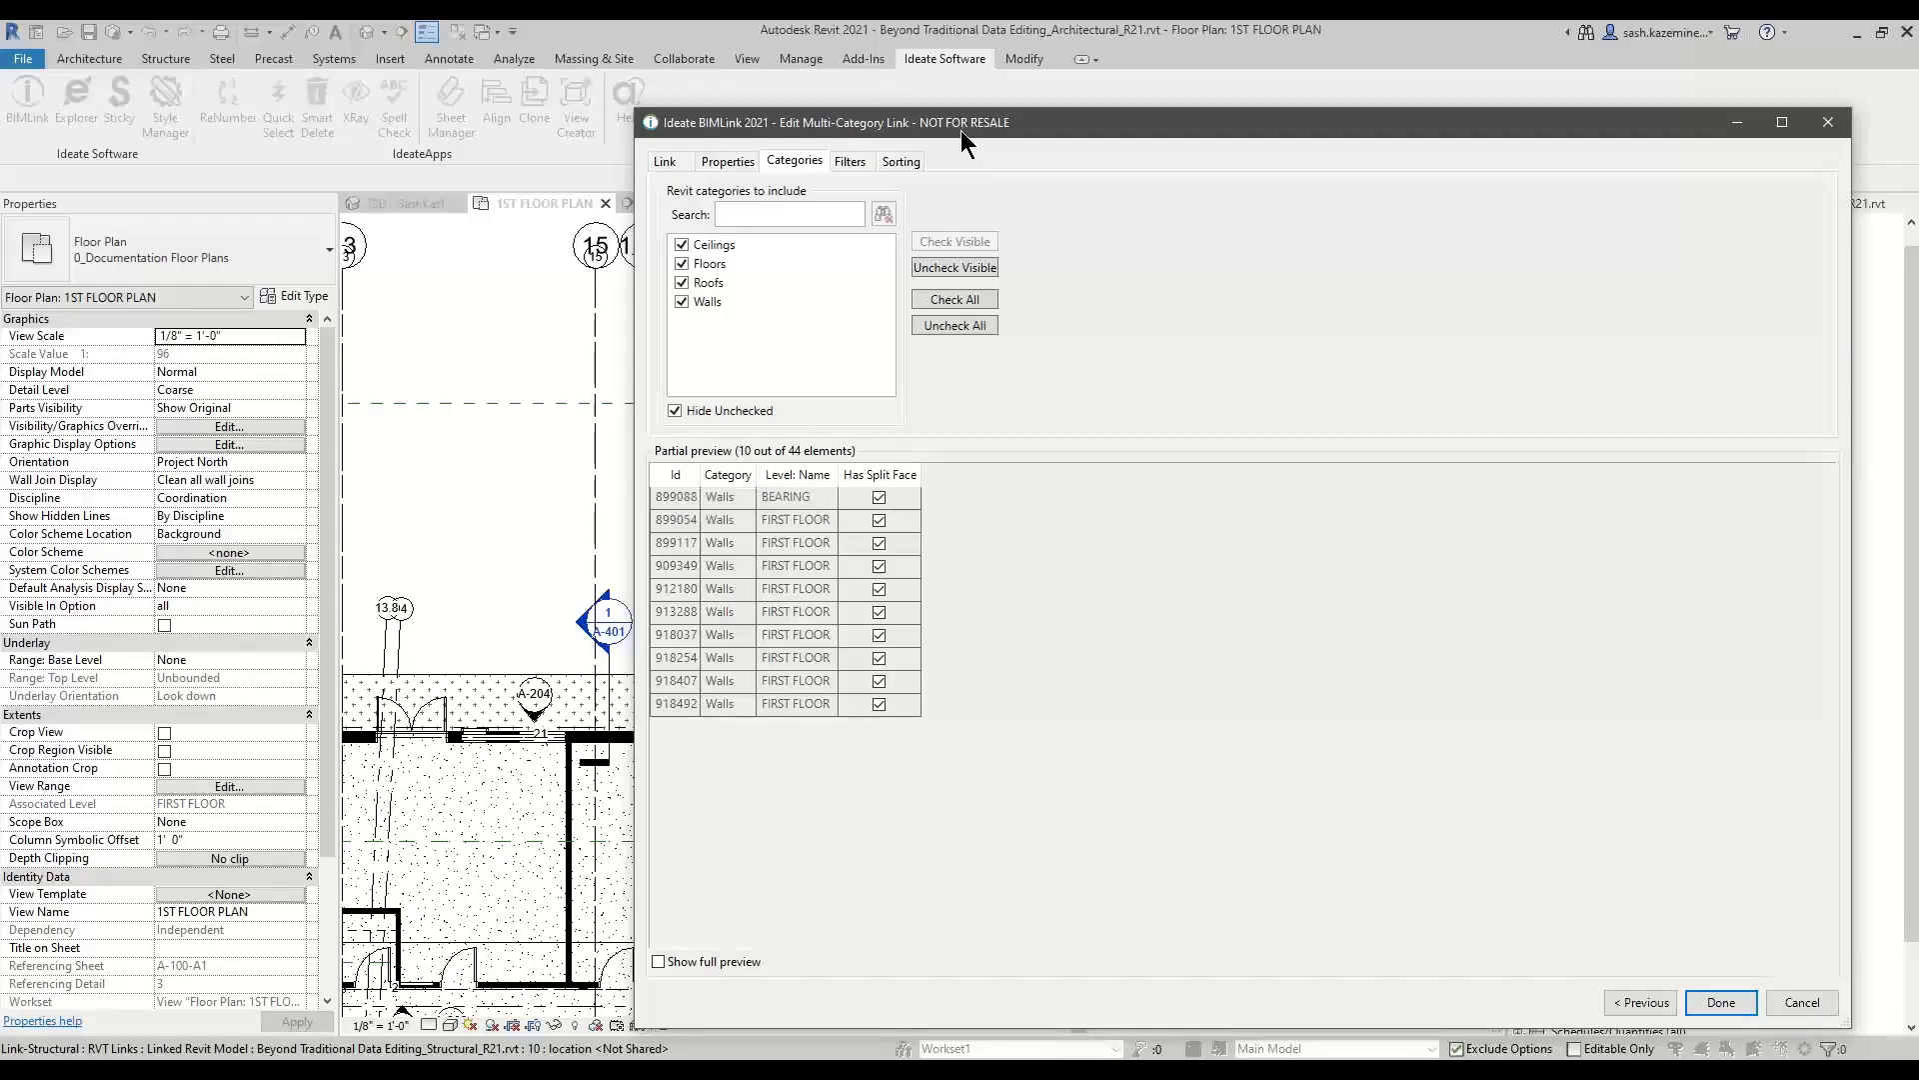
left_click_drag(962, 130, 856, 104)
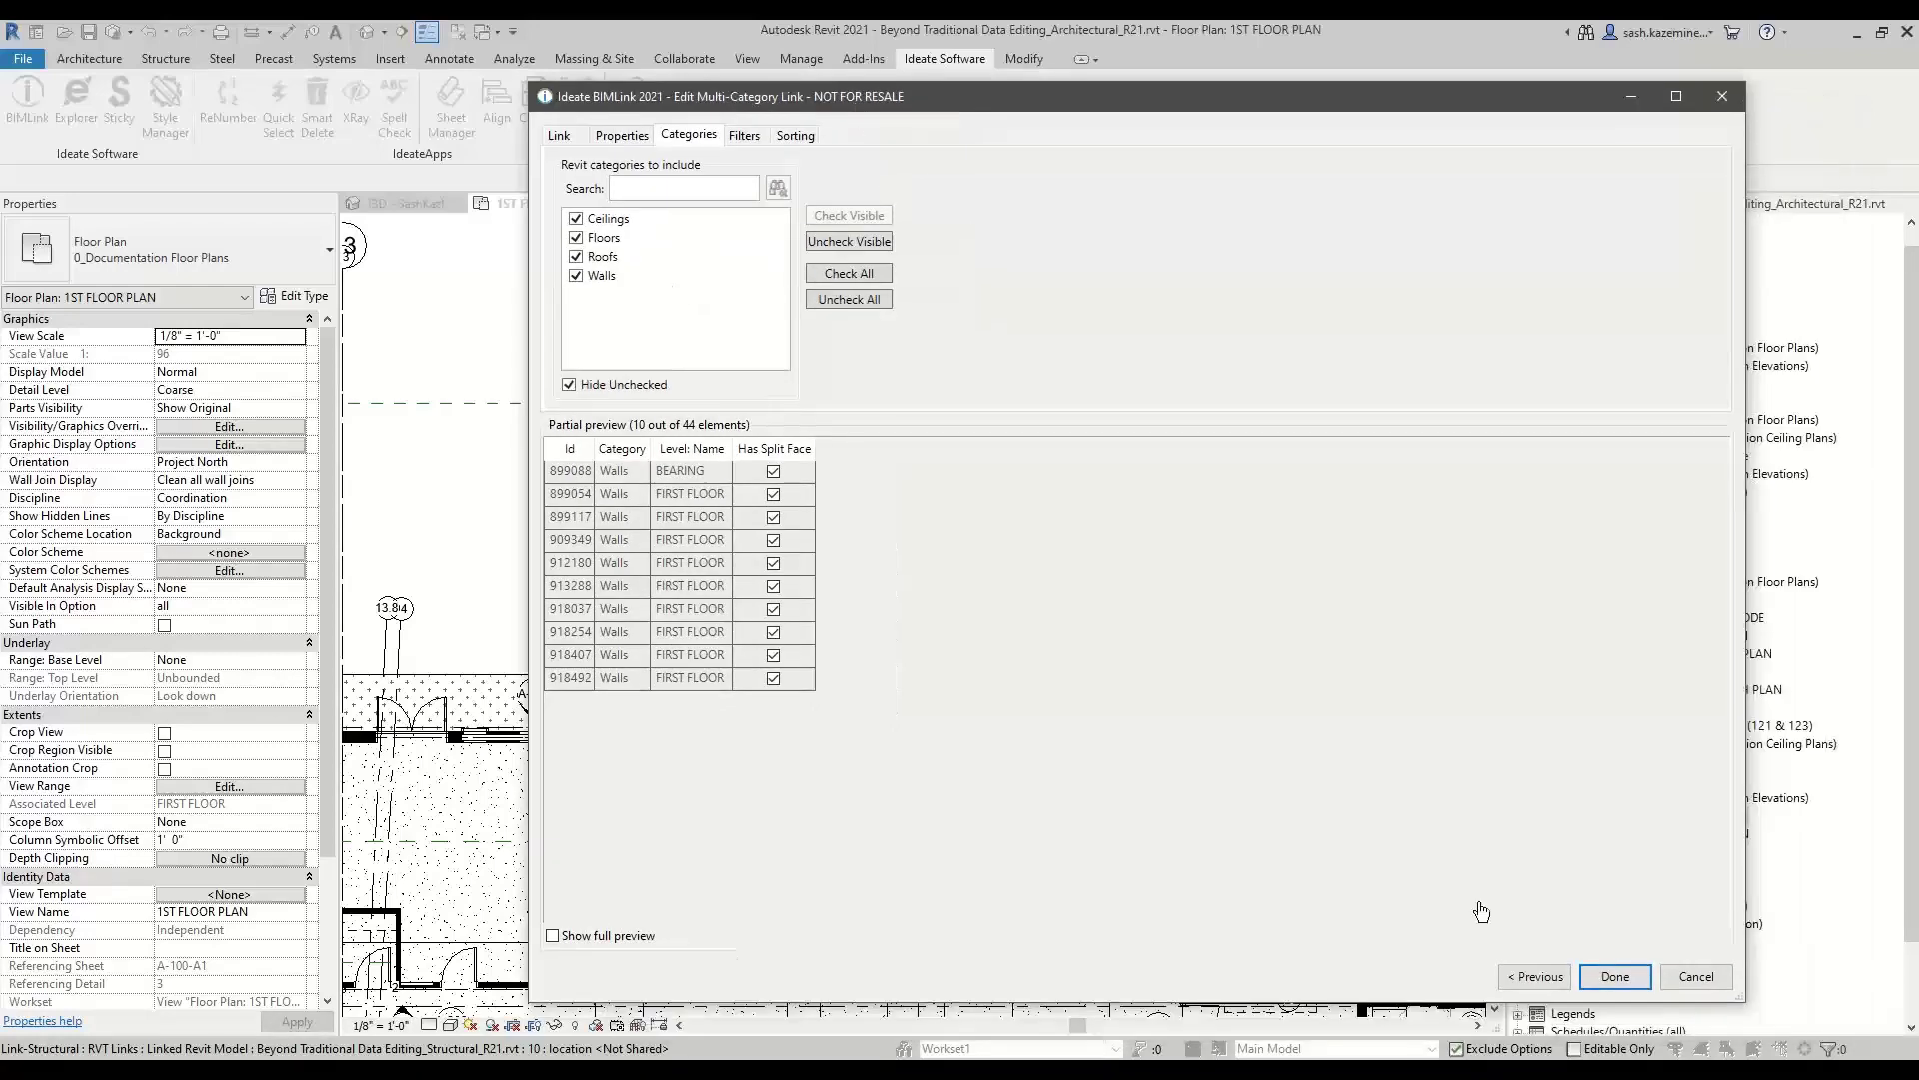
left_click(1686, 970)
Start a new link based on the Quality Control sample QC-MC-IsFlipped.
left_click(1421, 336)
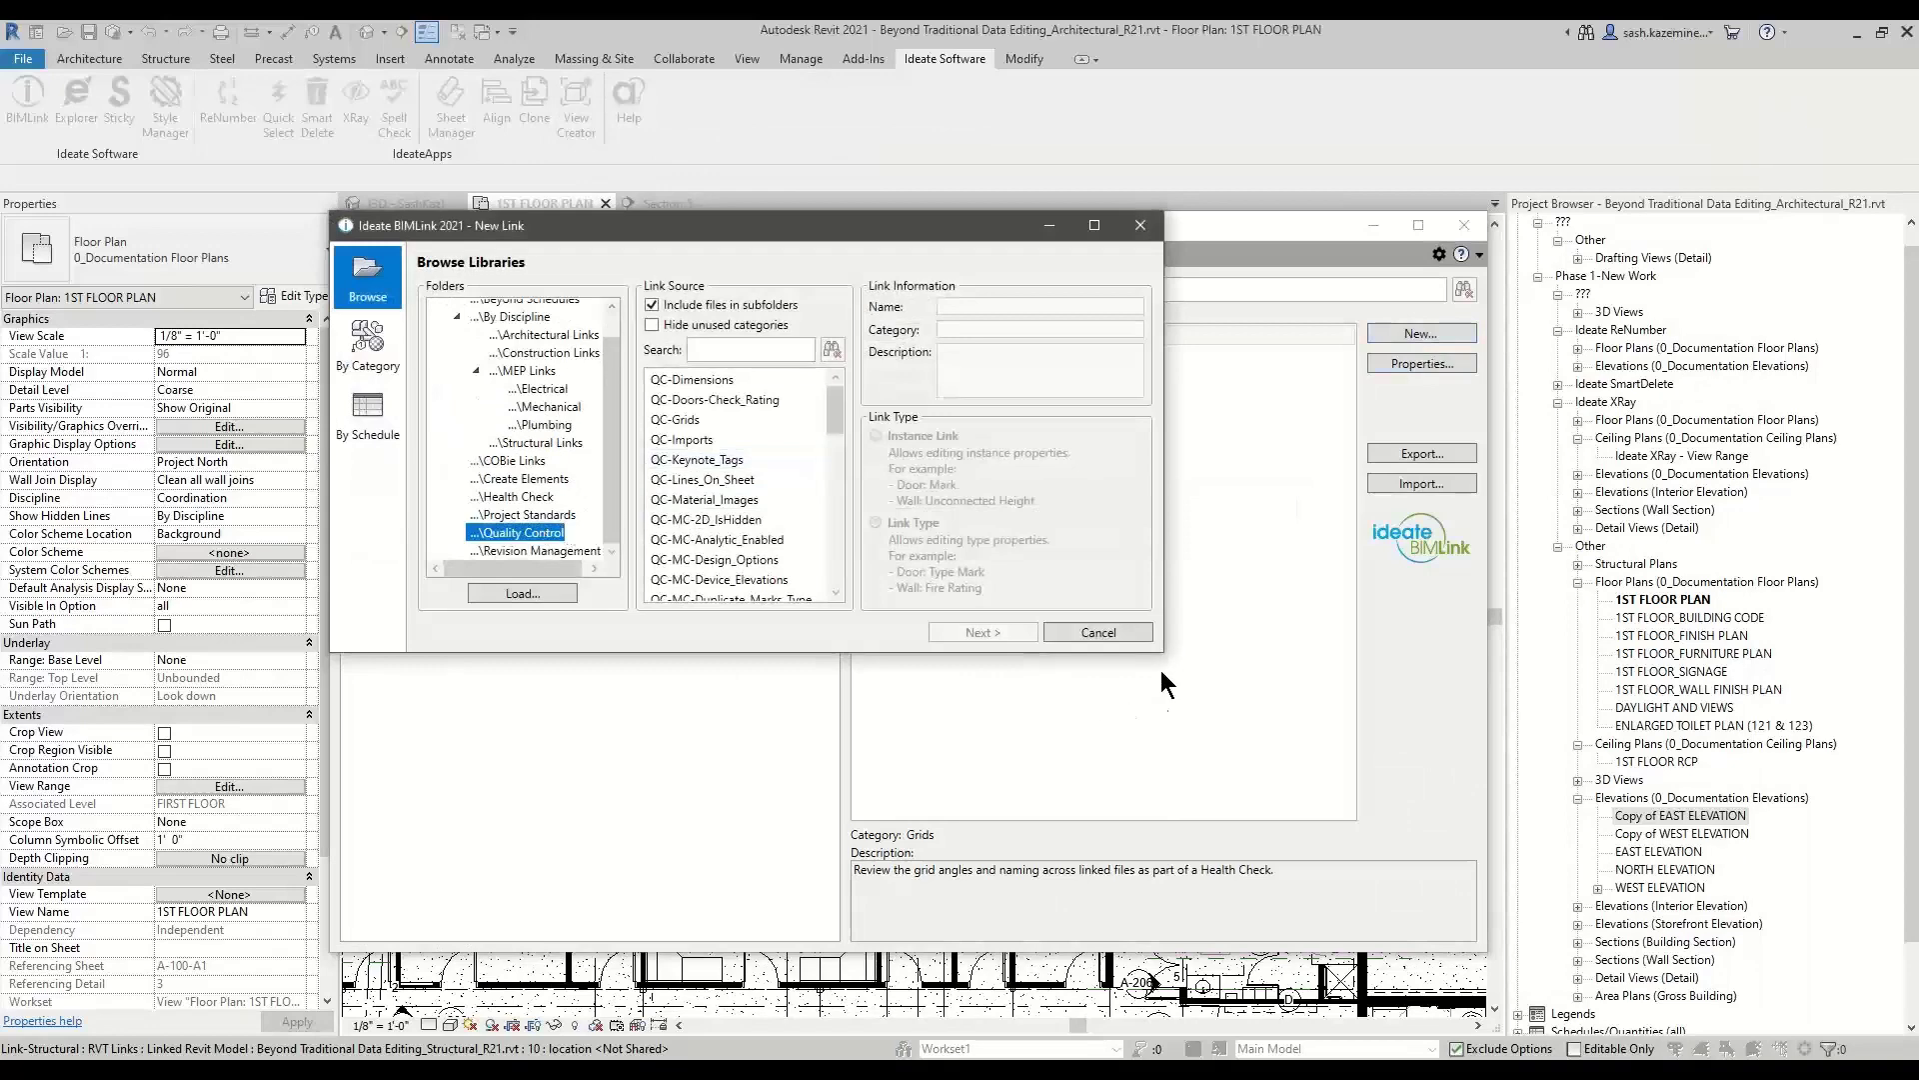
left_click_drag(1163, 661, 1511, 935)
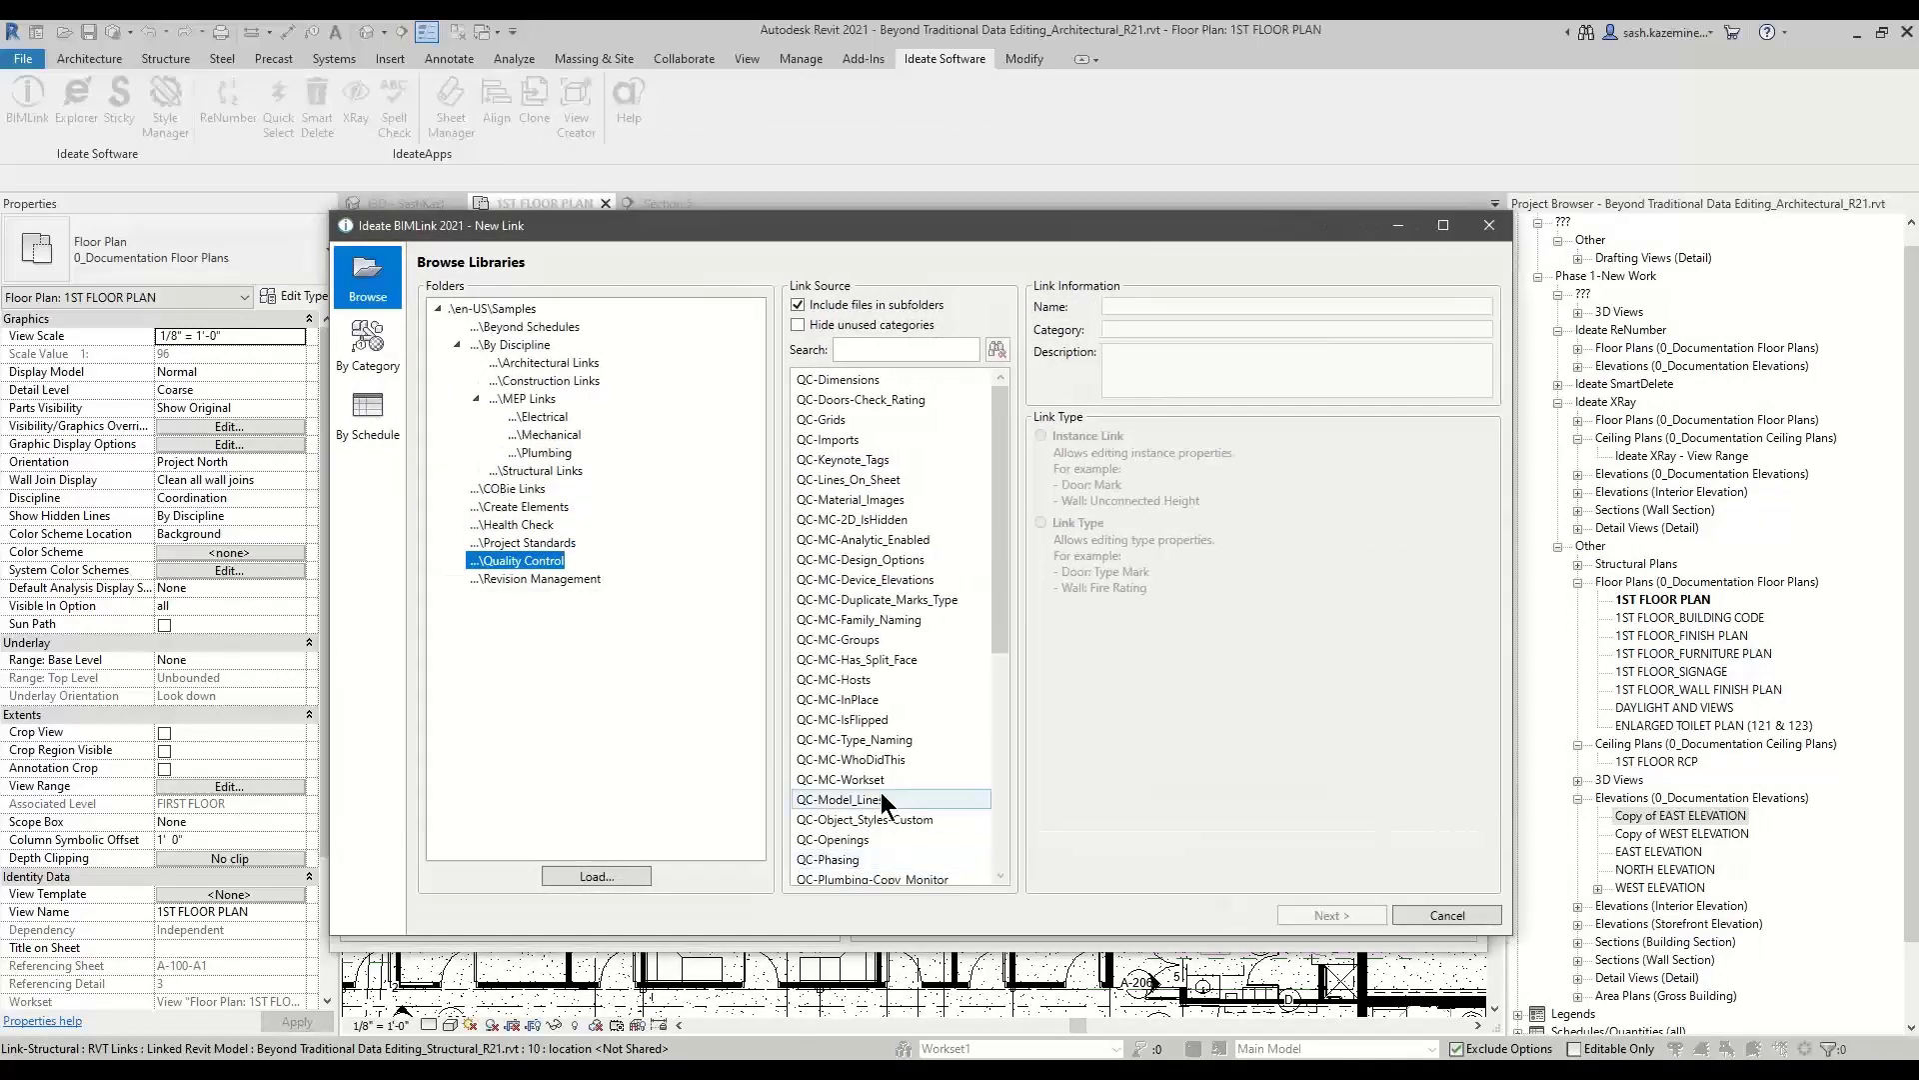
left_click(846, 727)
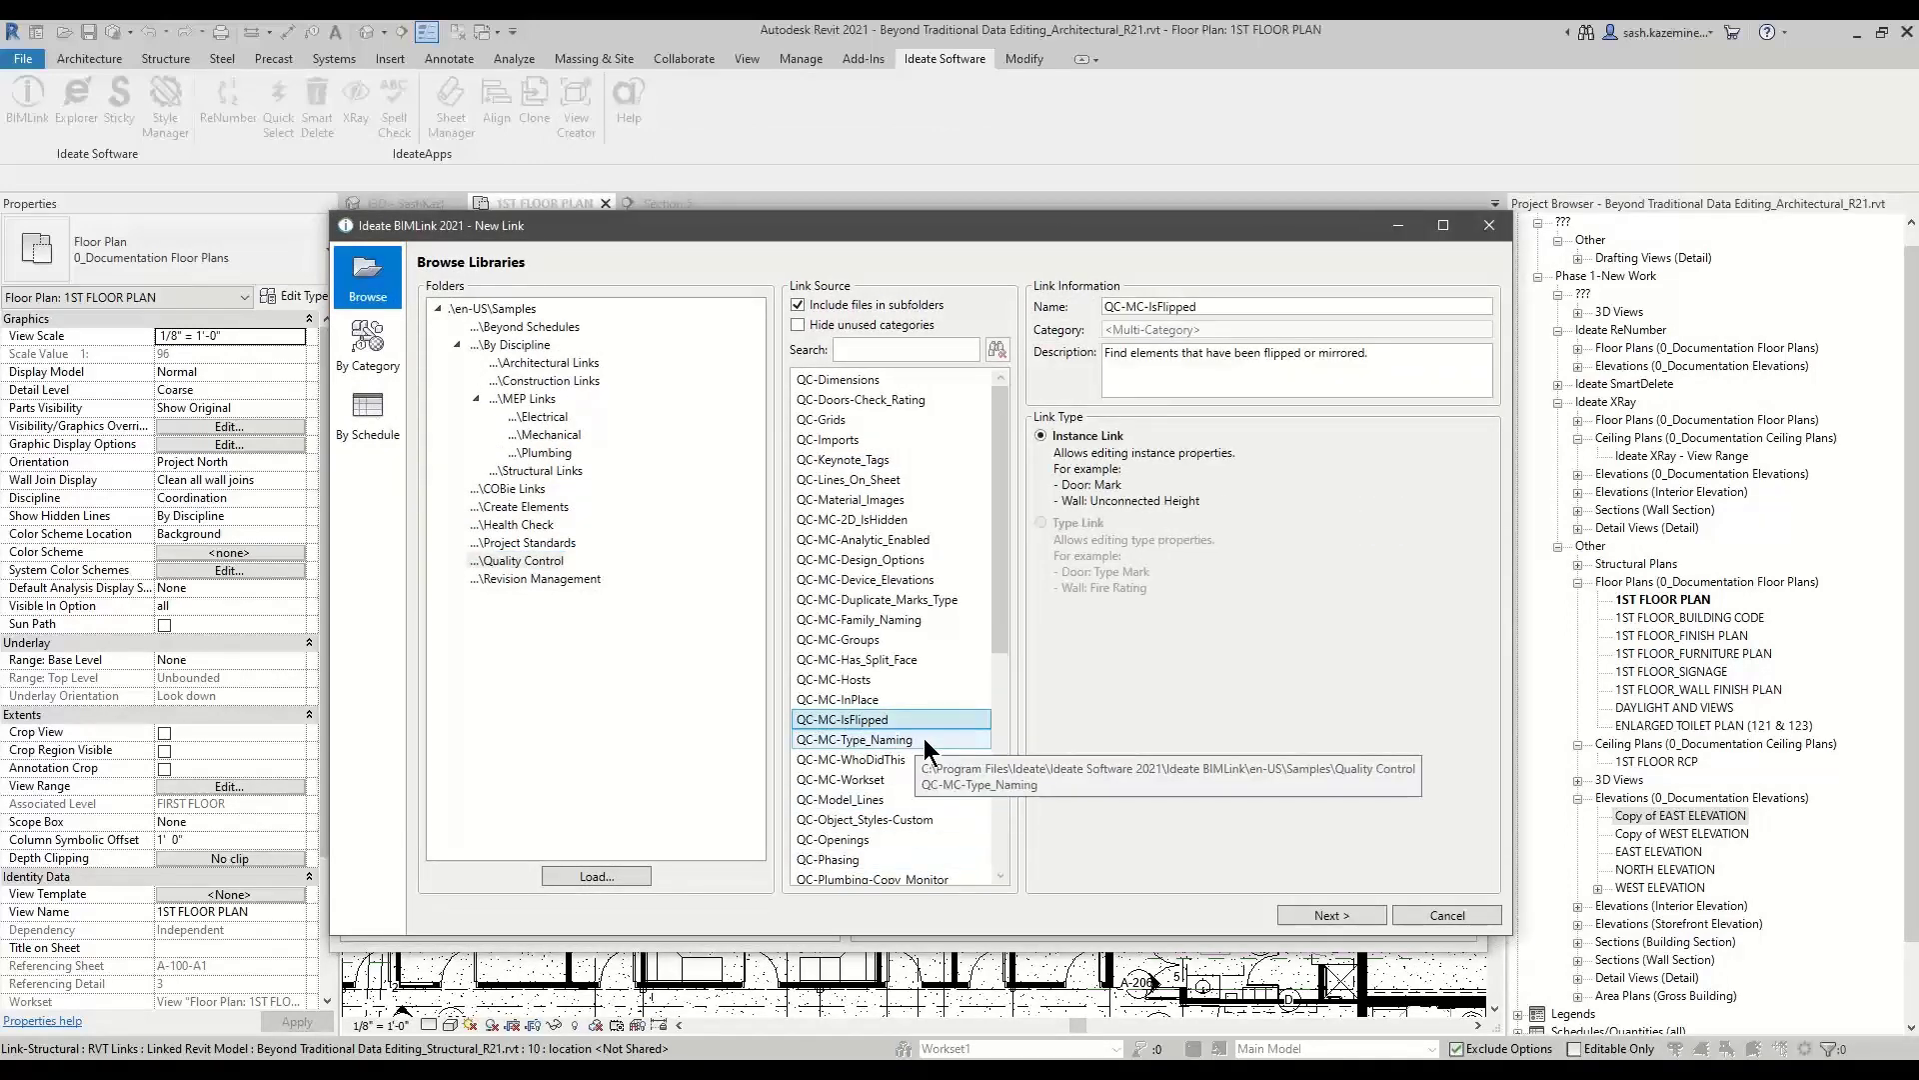
left_click(1322, 914)
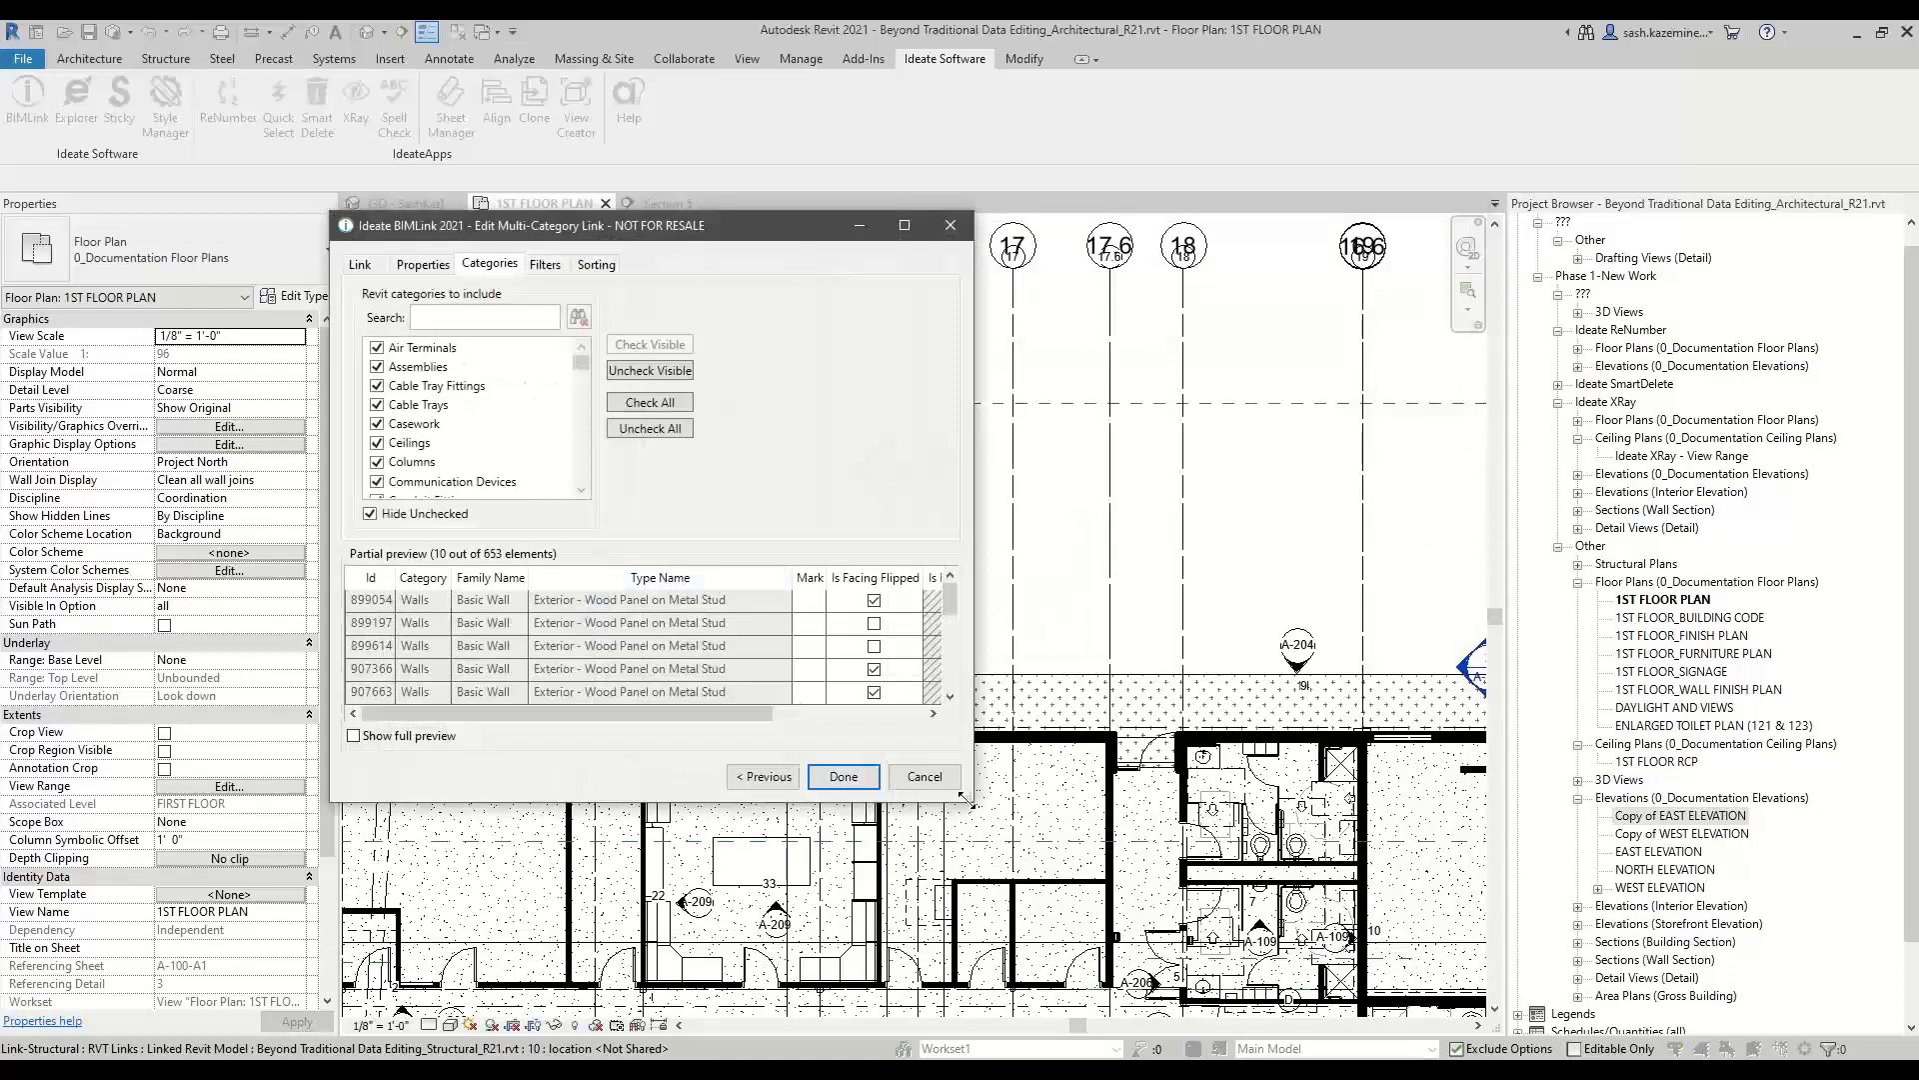
Examine the flipped-elements link's preview and property filters in an enlarged window, and cancel the link.
left_click_drag(970, 796, 1481, 1049)
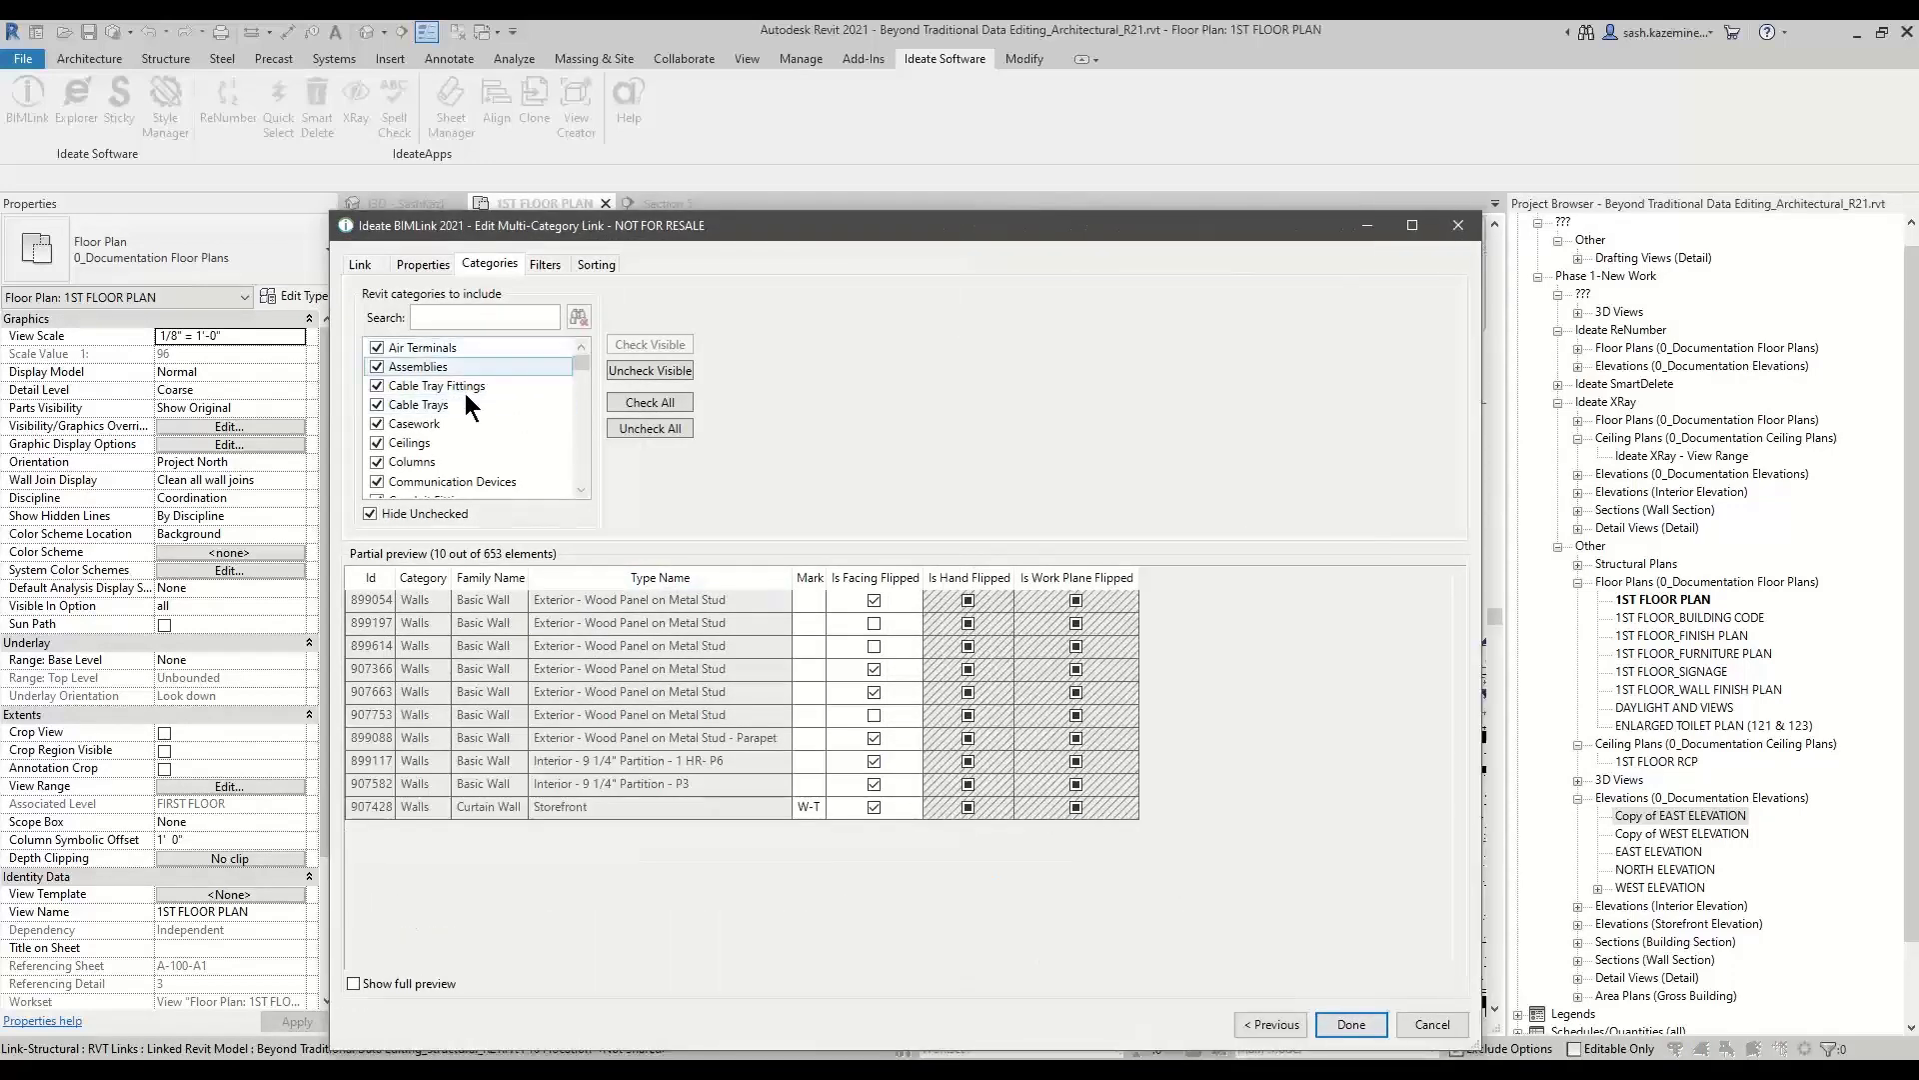
left_click(545, 266)
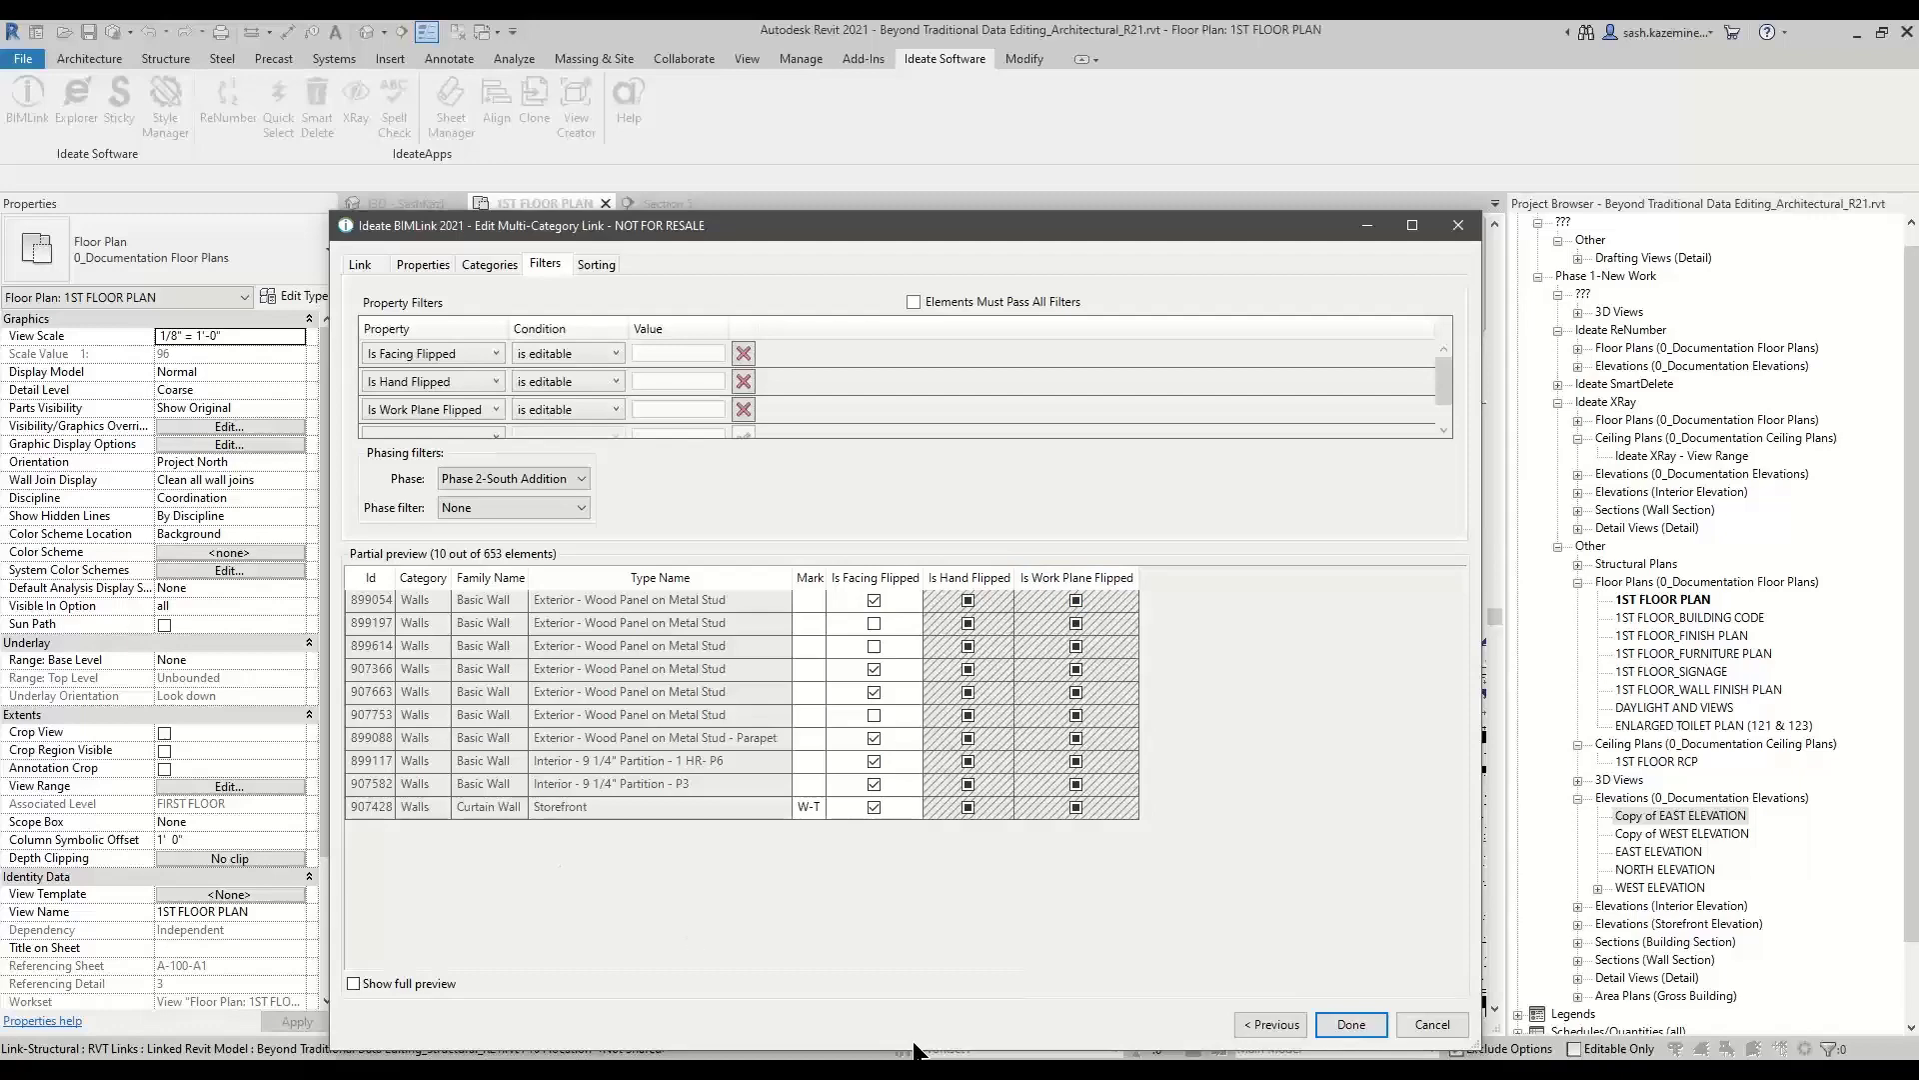
left_click_drag(836, 237, 788, 183)
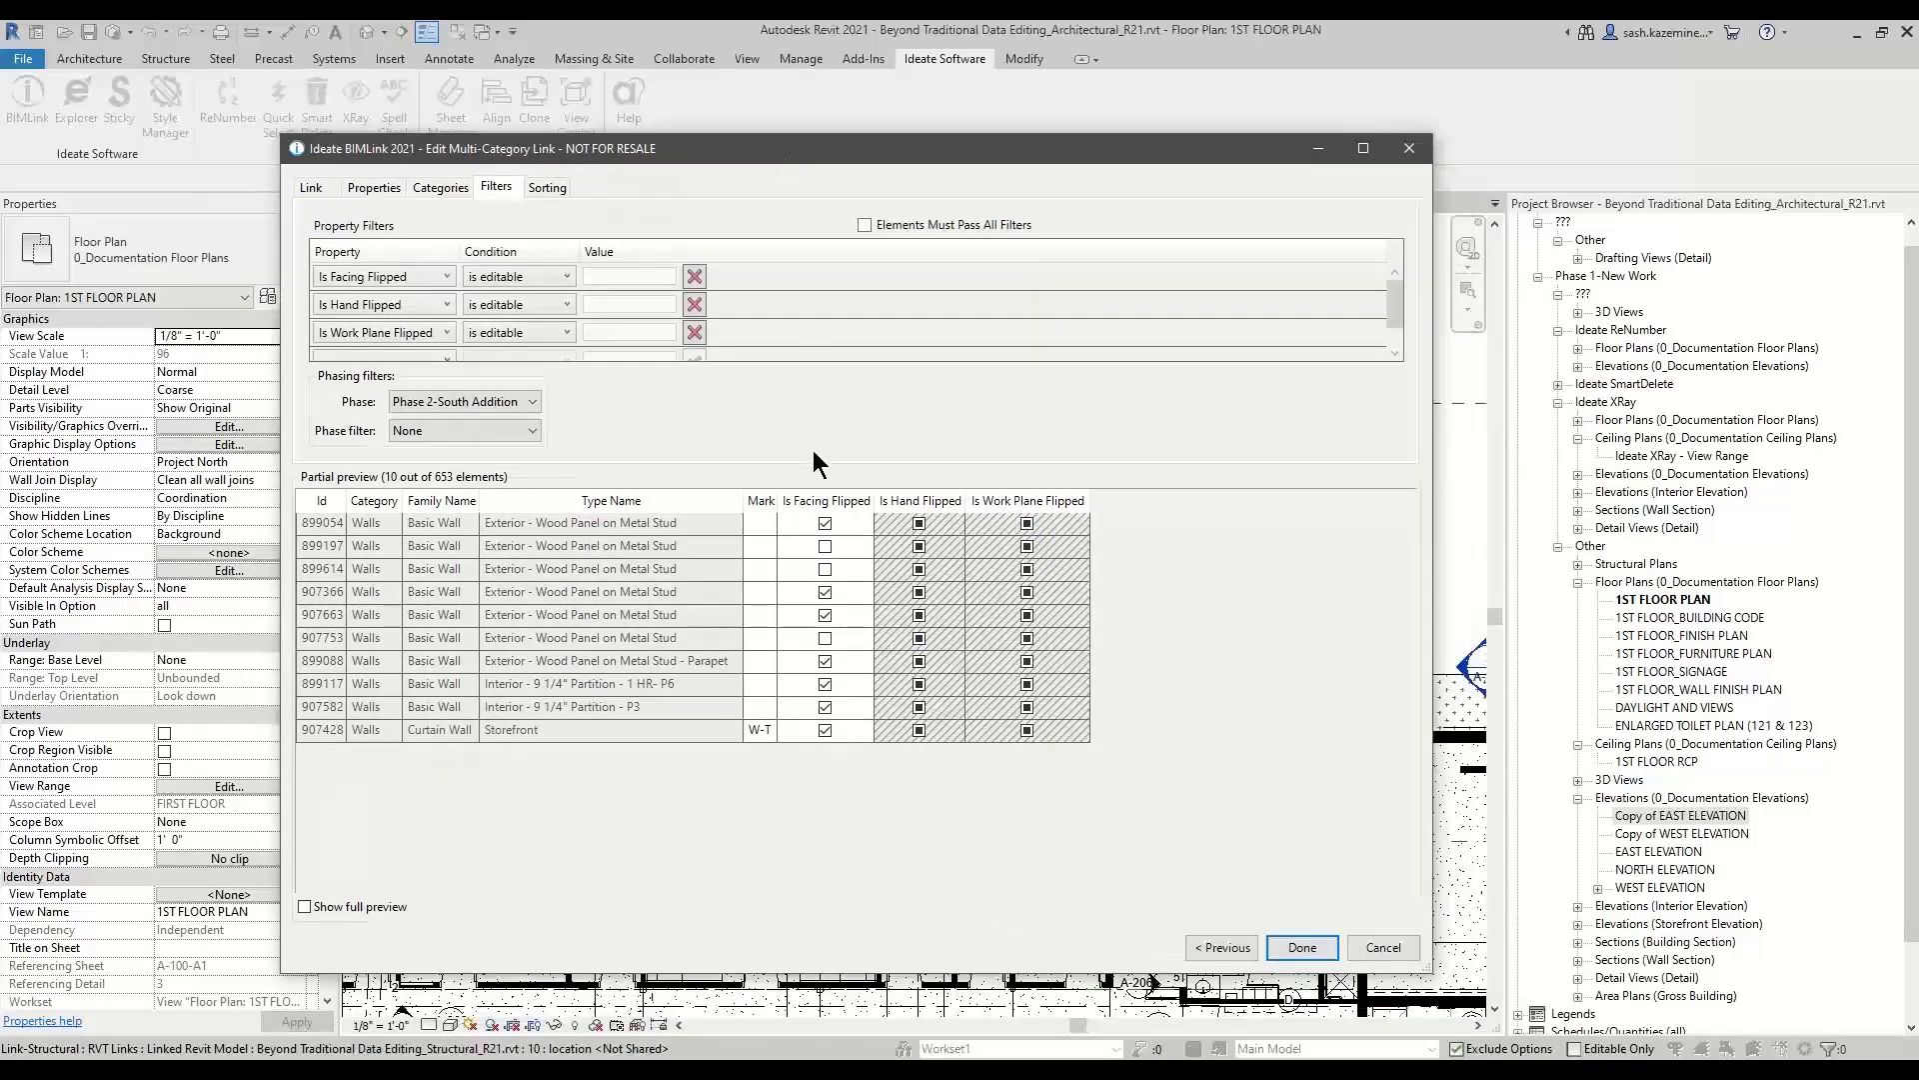
left_click(1371, 949)
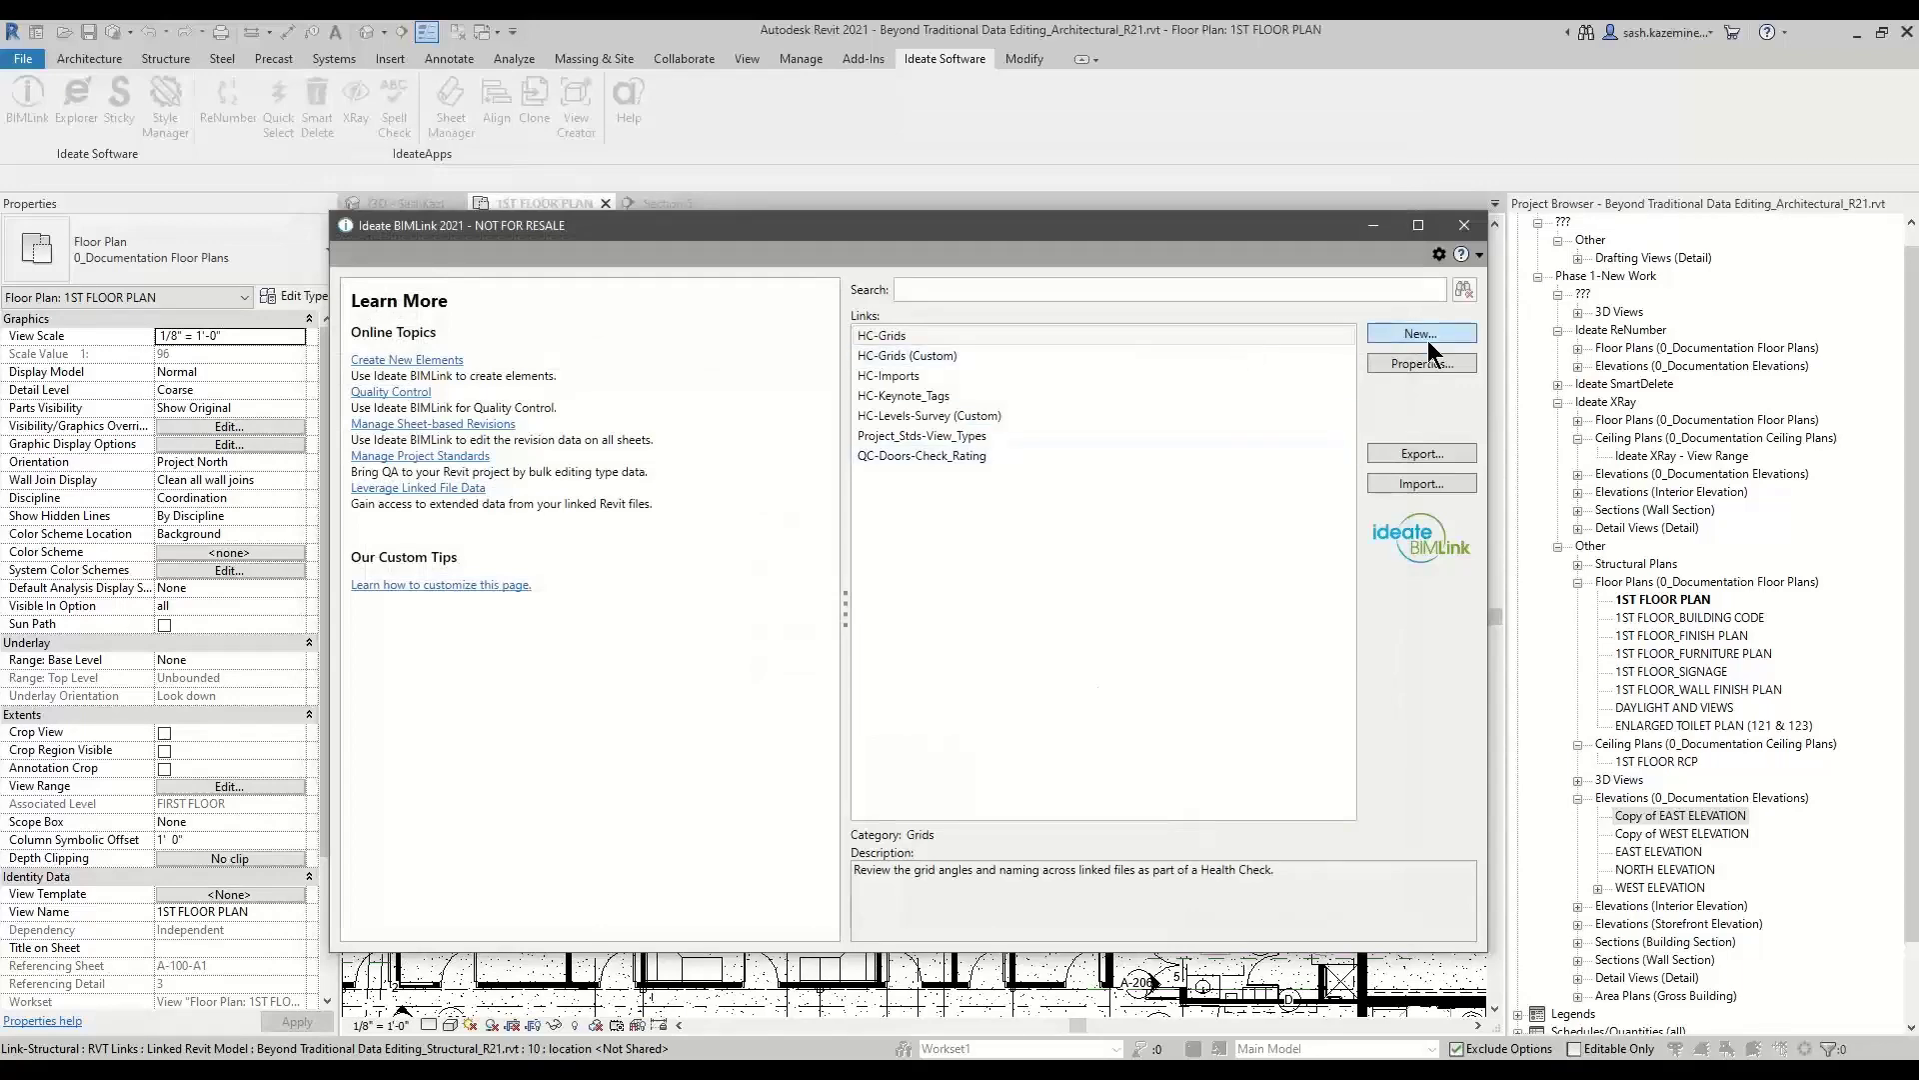
Create a new link based on the Quality Control sample QC-Dimensions.
left_click(1426, 335)
scroll(486, 517, "down", 2)
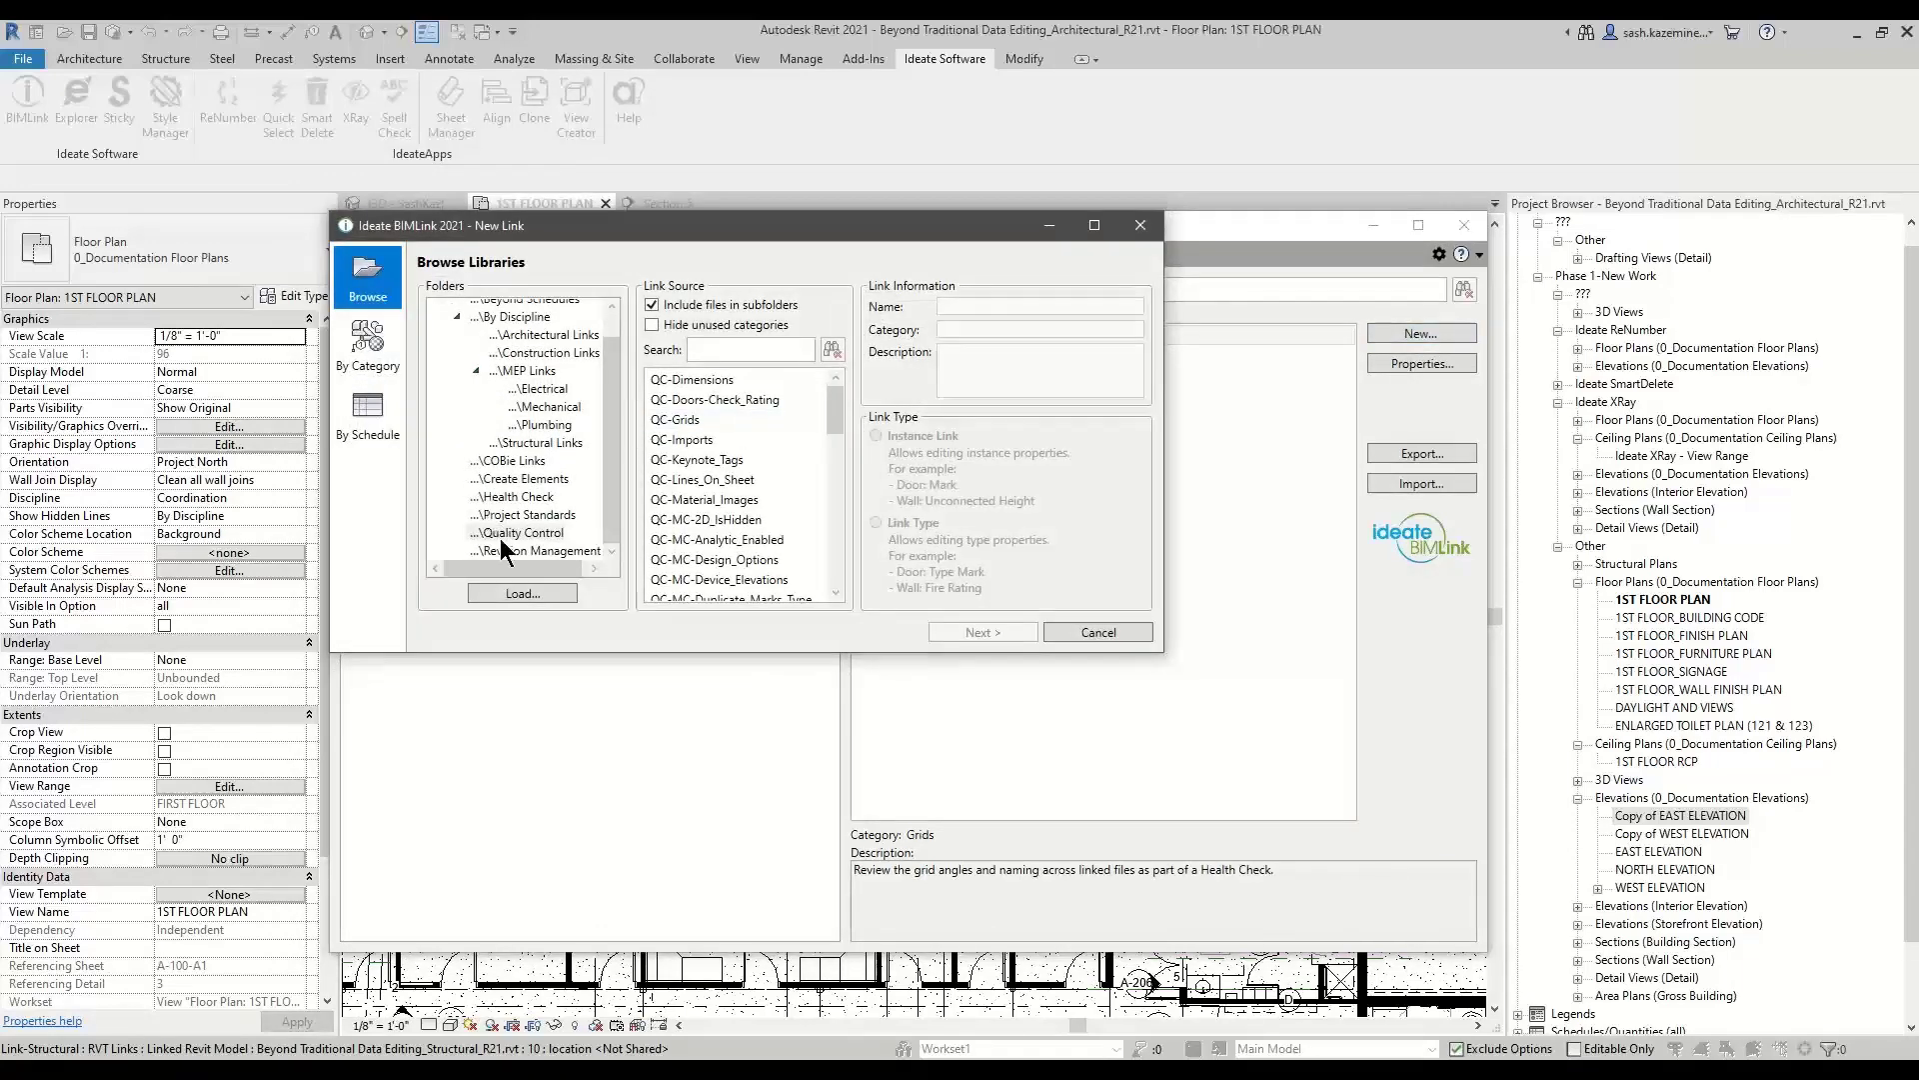
left_click(695, 380)
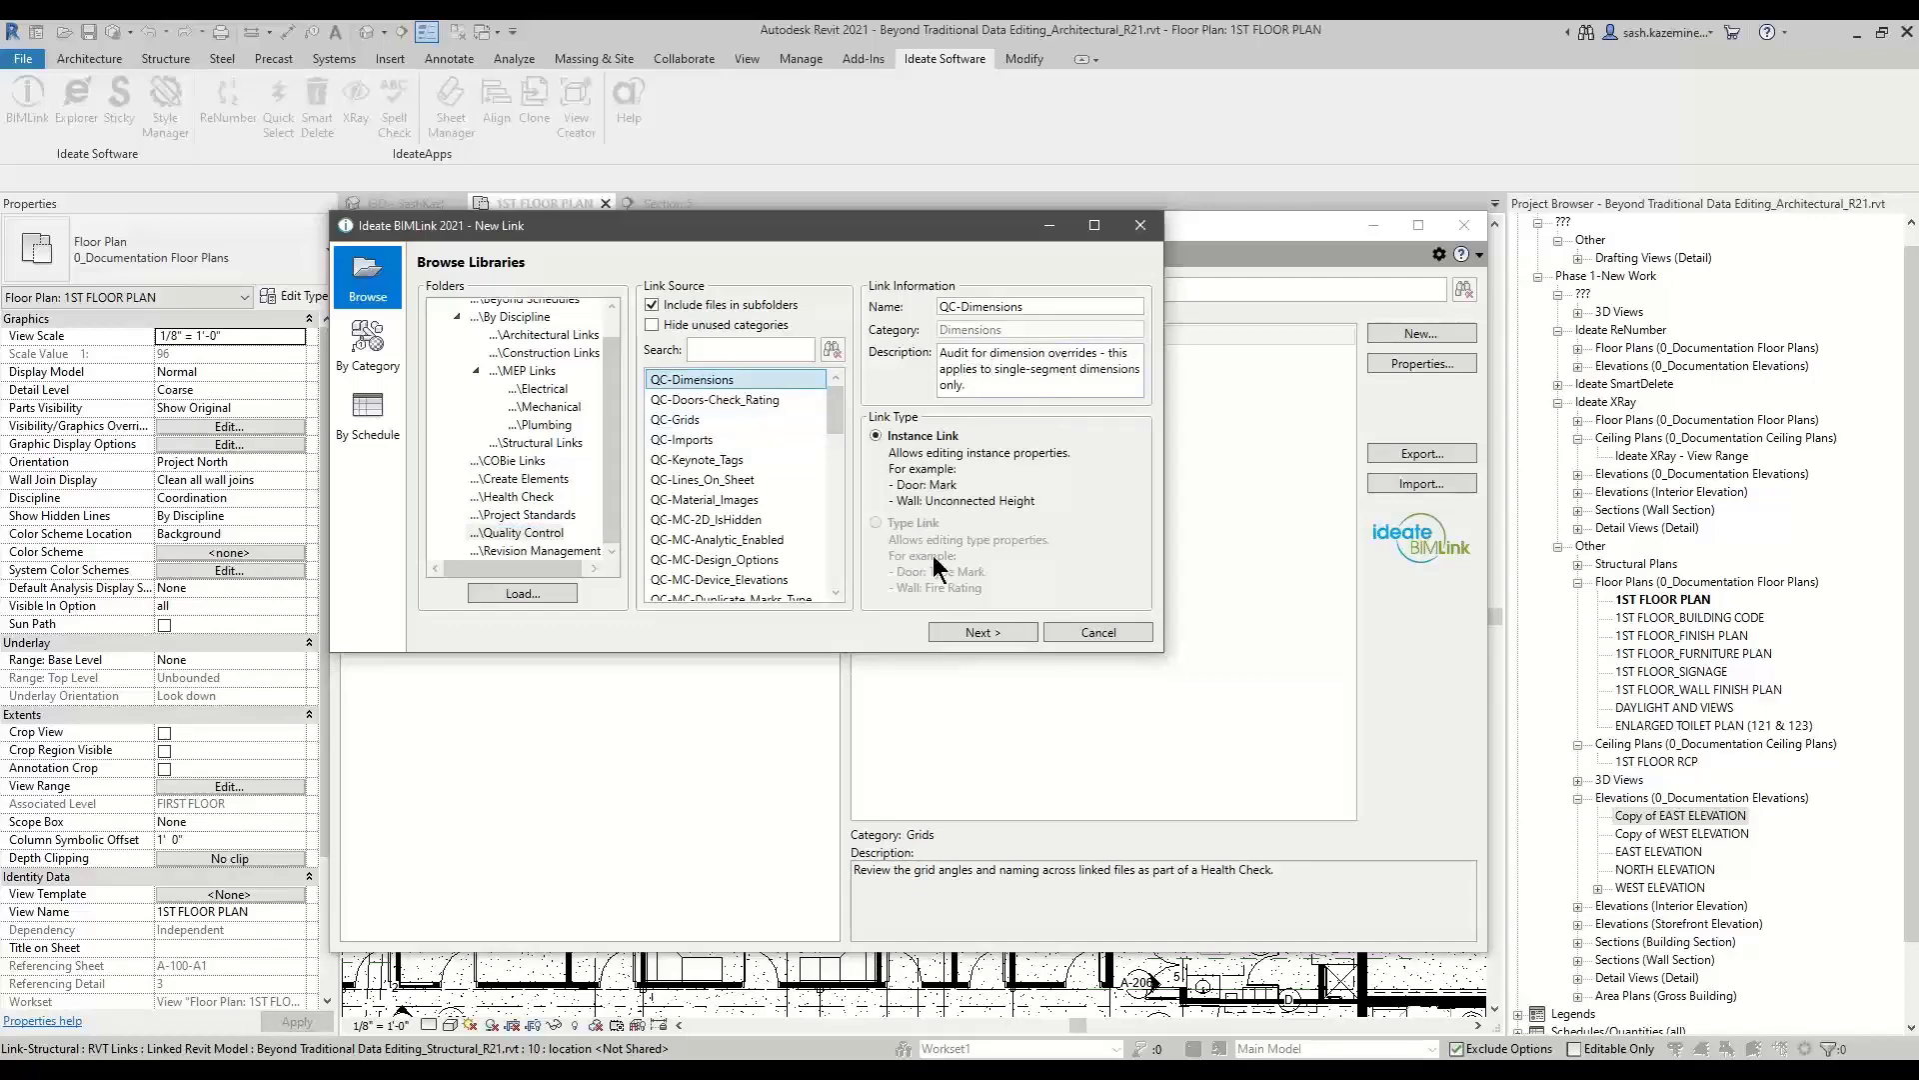
left_click(974, 633)
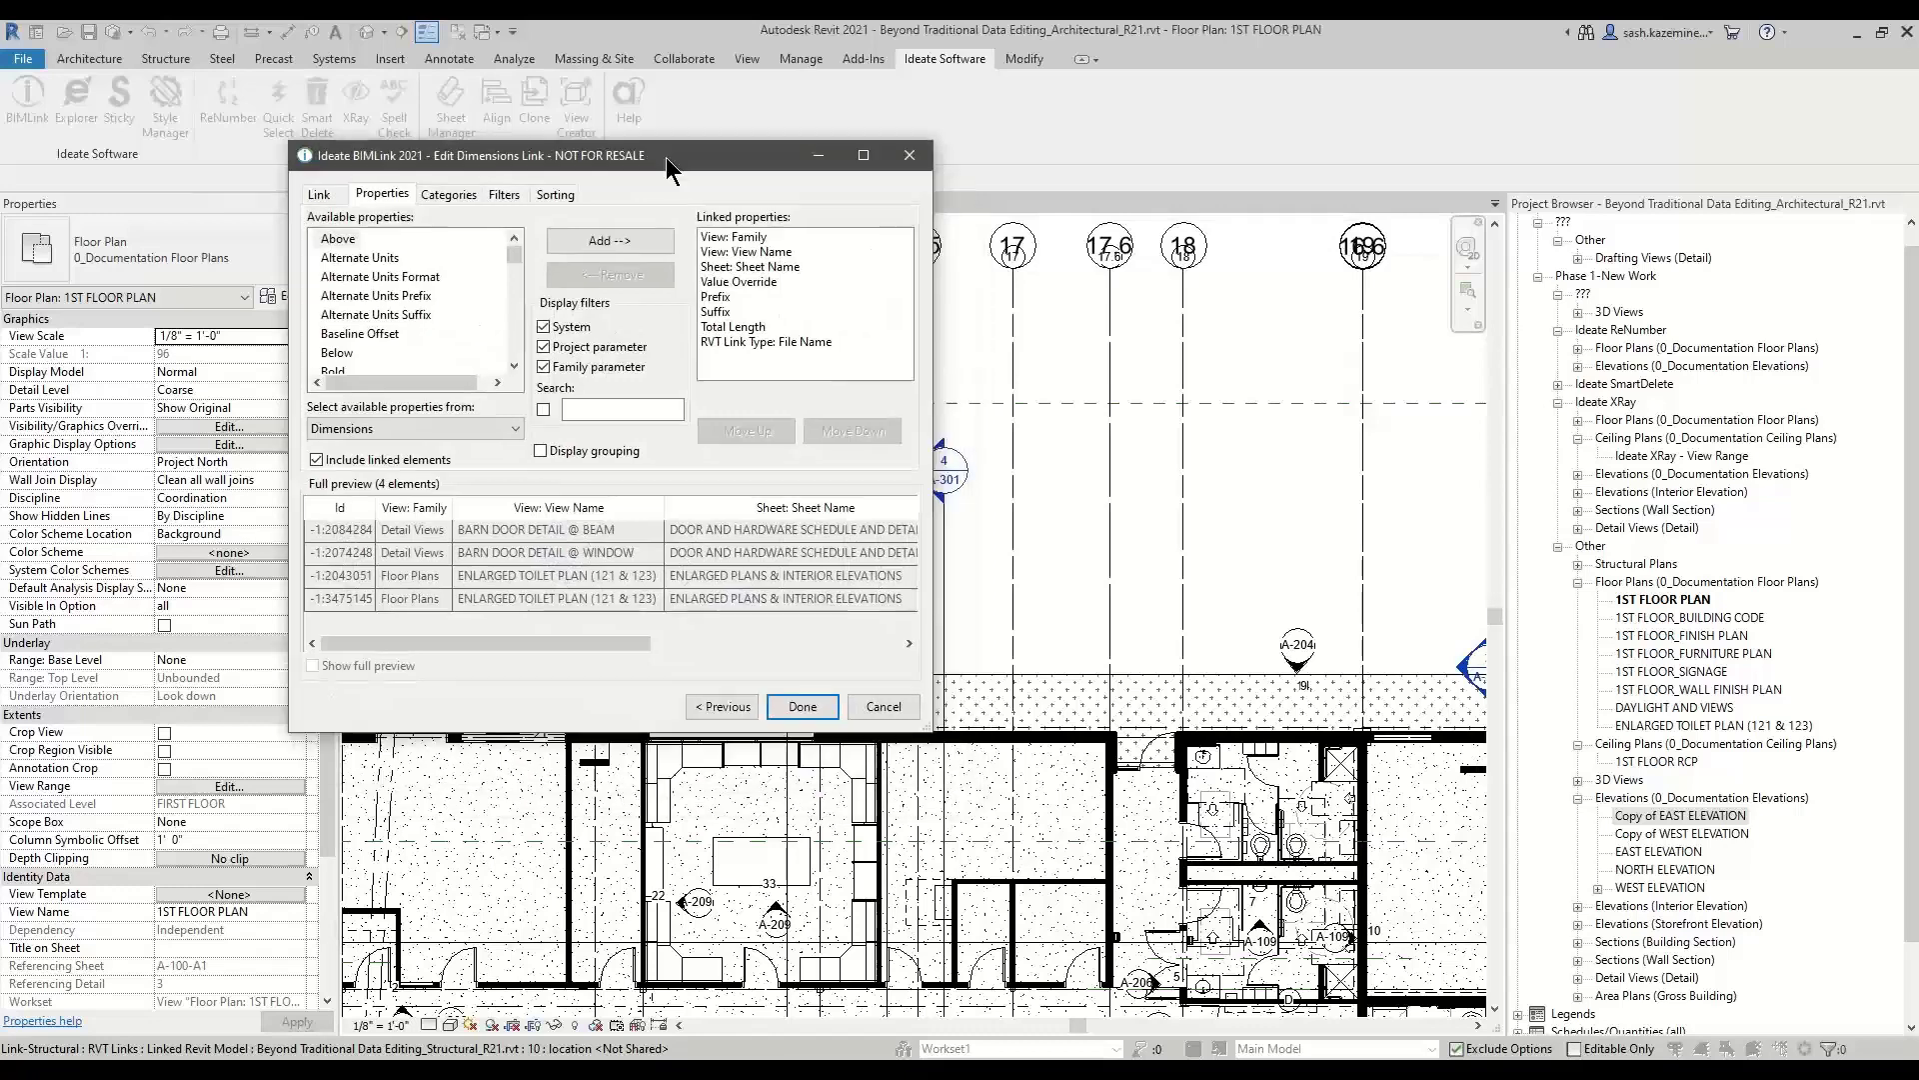
Enlarge the dimensions link's editing window and examine its property filter and the Value Override entries in the preview.
left_click_drag(913, 728, 1589, 950)
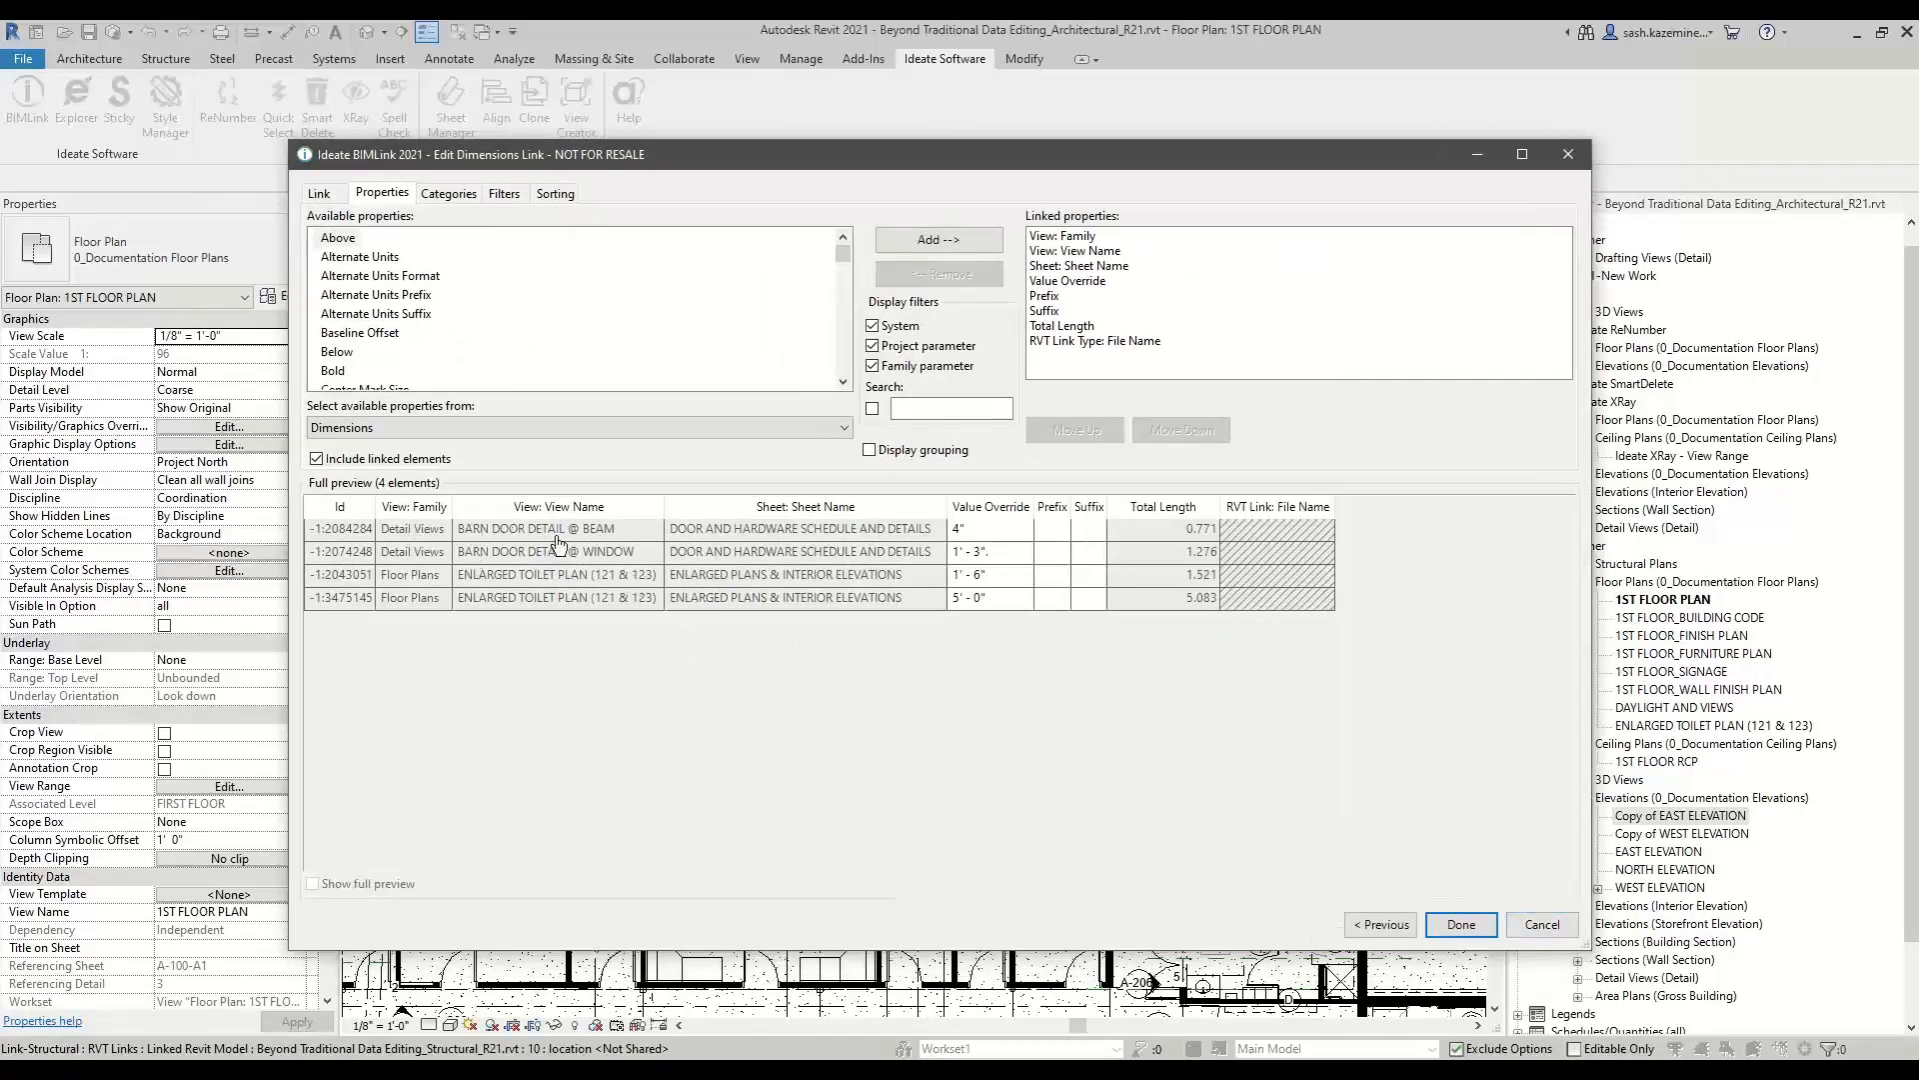
left_click(506, 194)
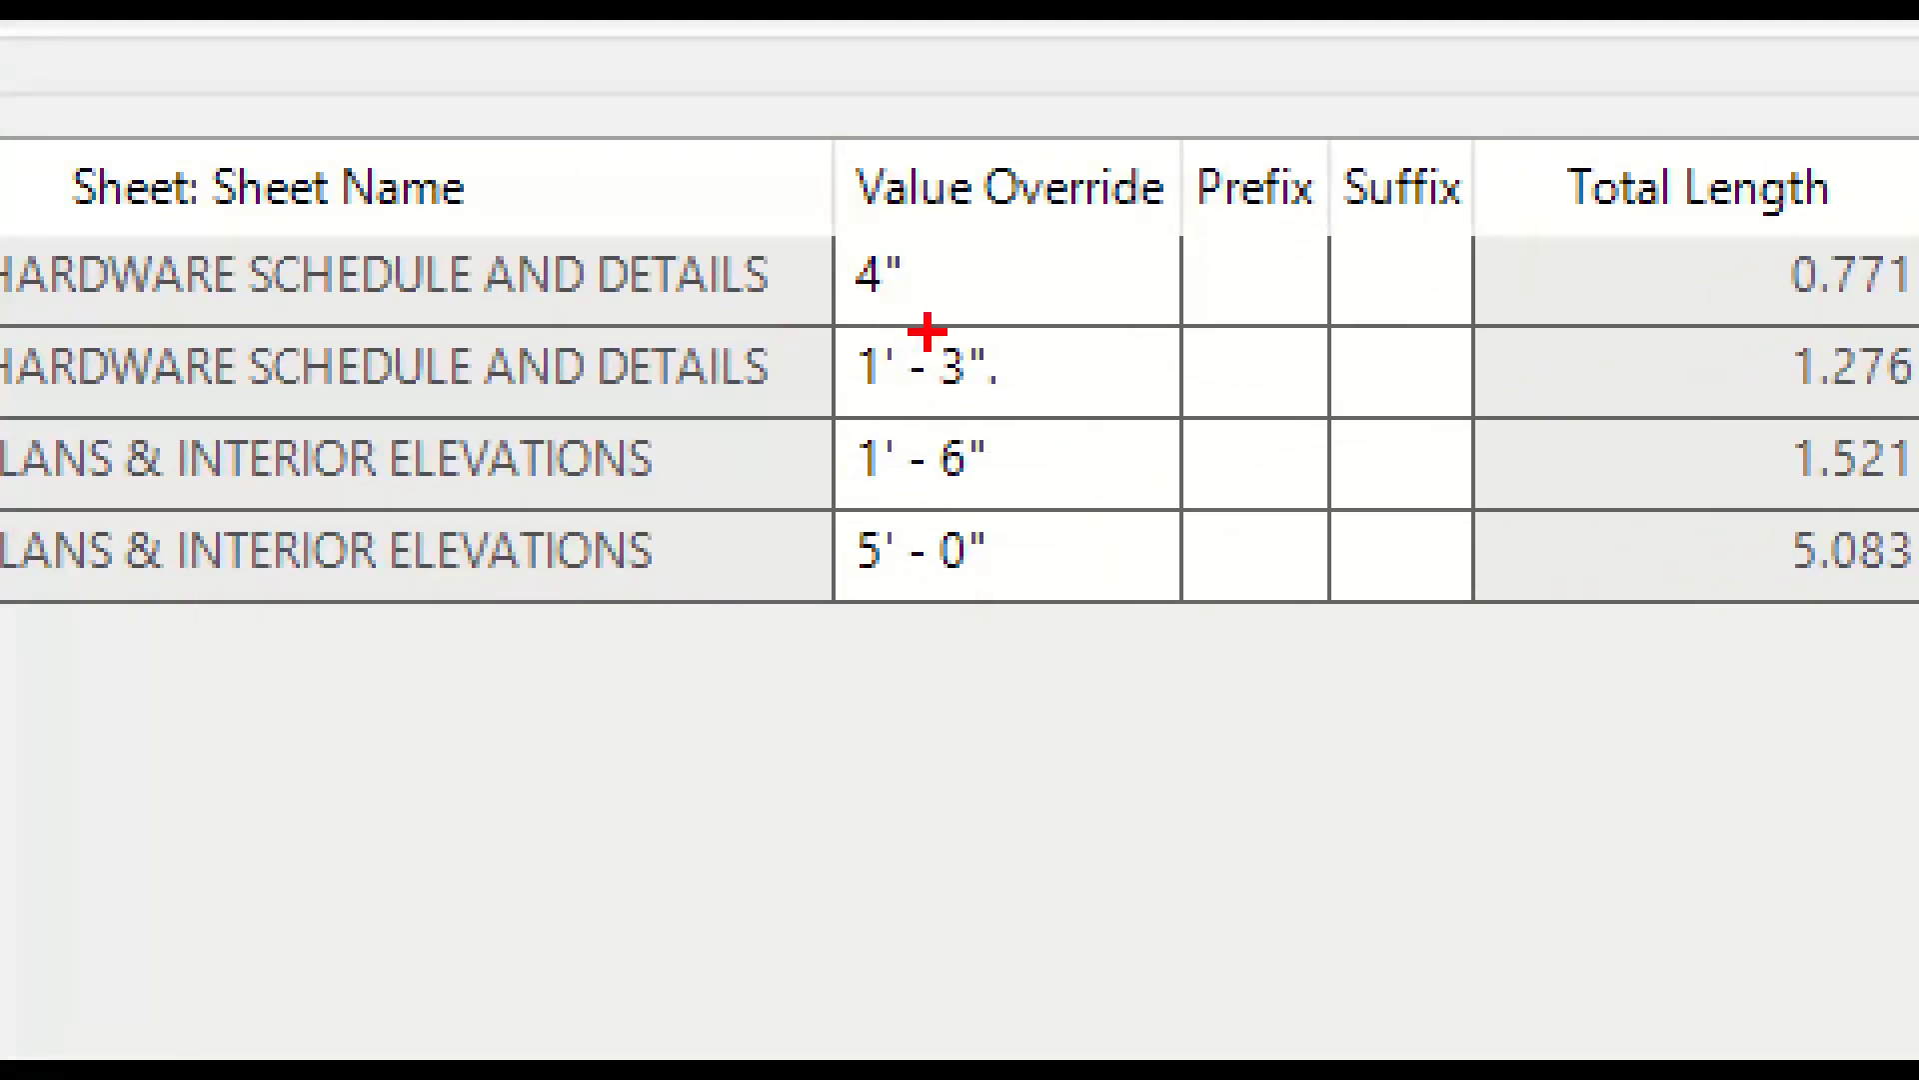
left_click_drag(945, 328, 1041, 422)
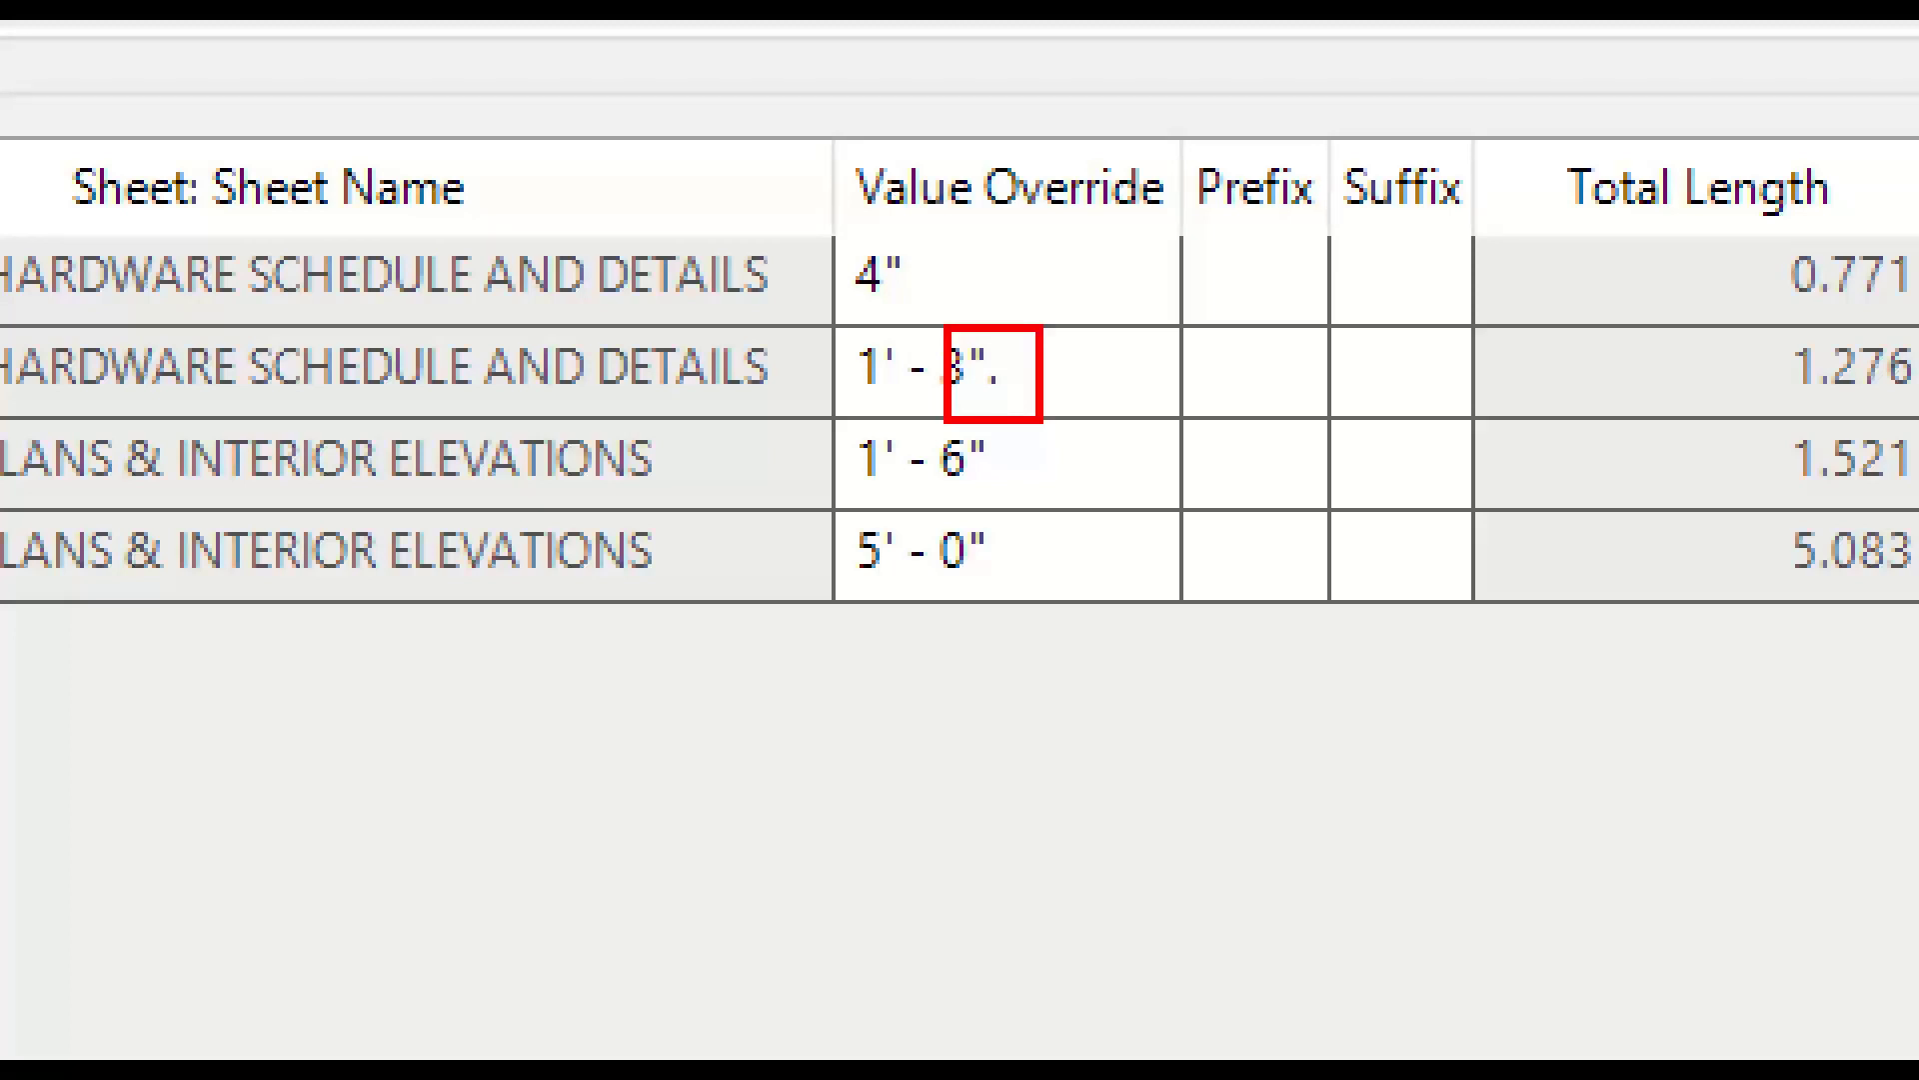
left_click_drag(795, 390, 1015, 620, "ctrl")
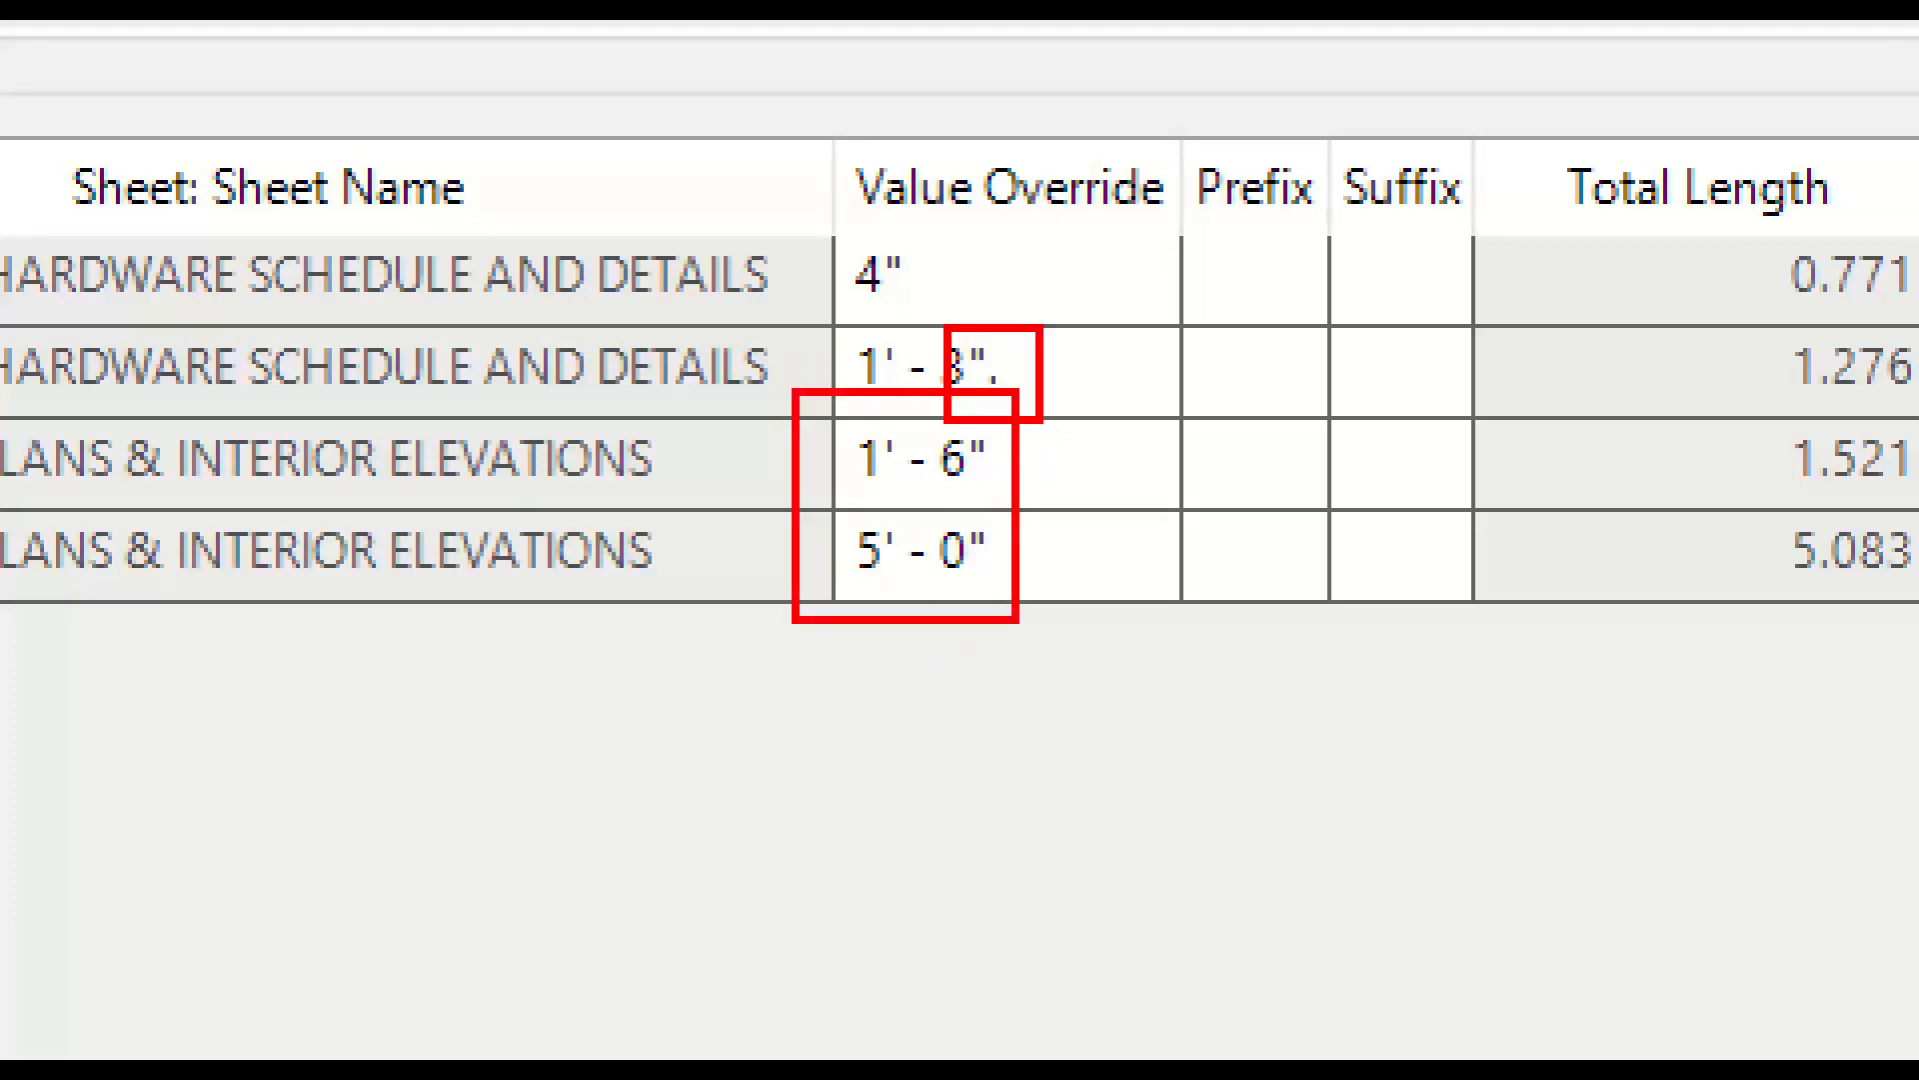
key("Escape")
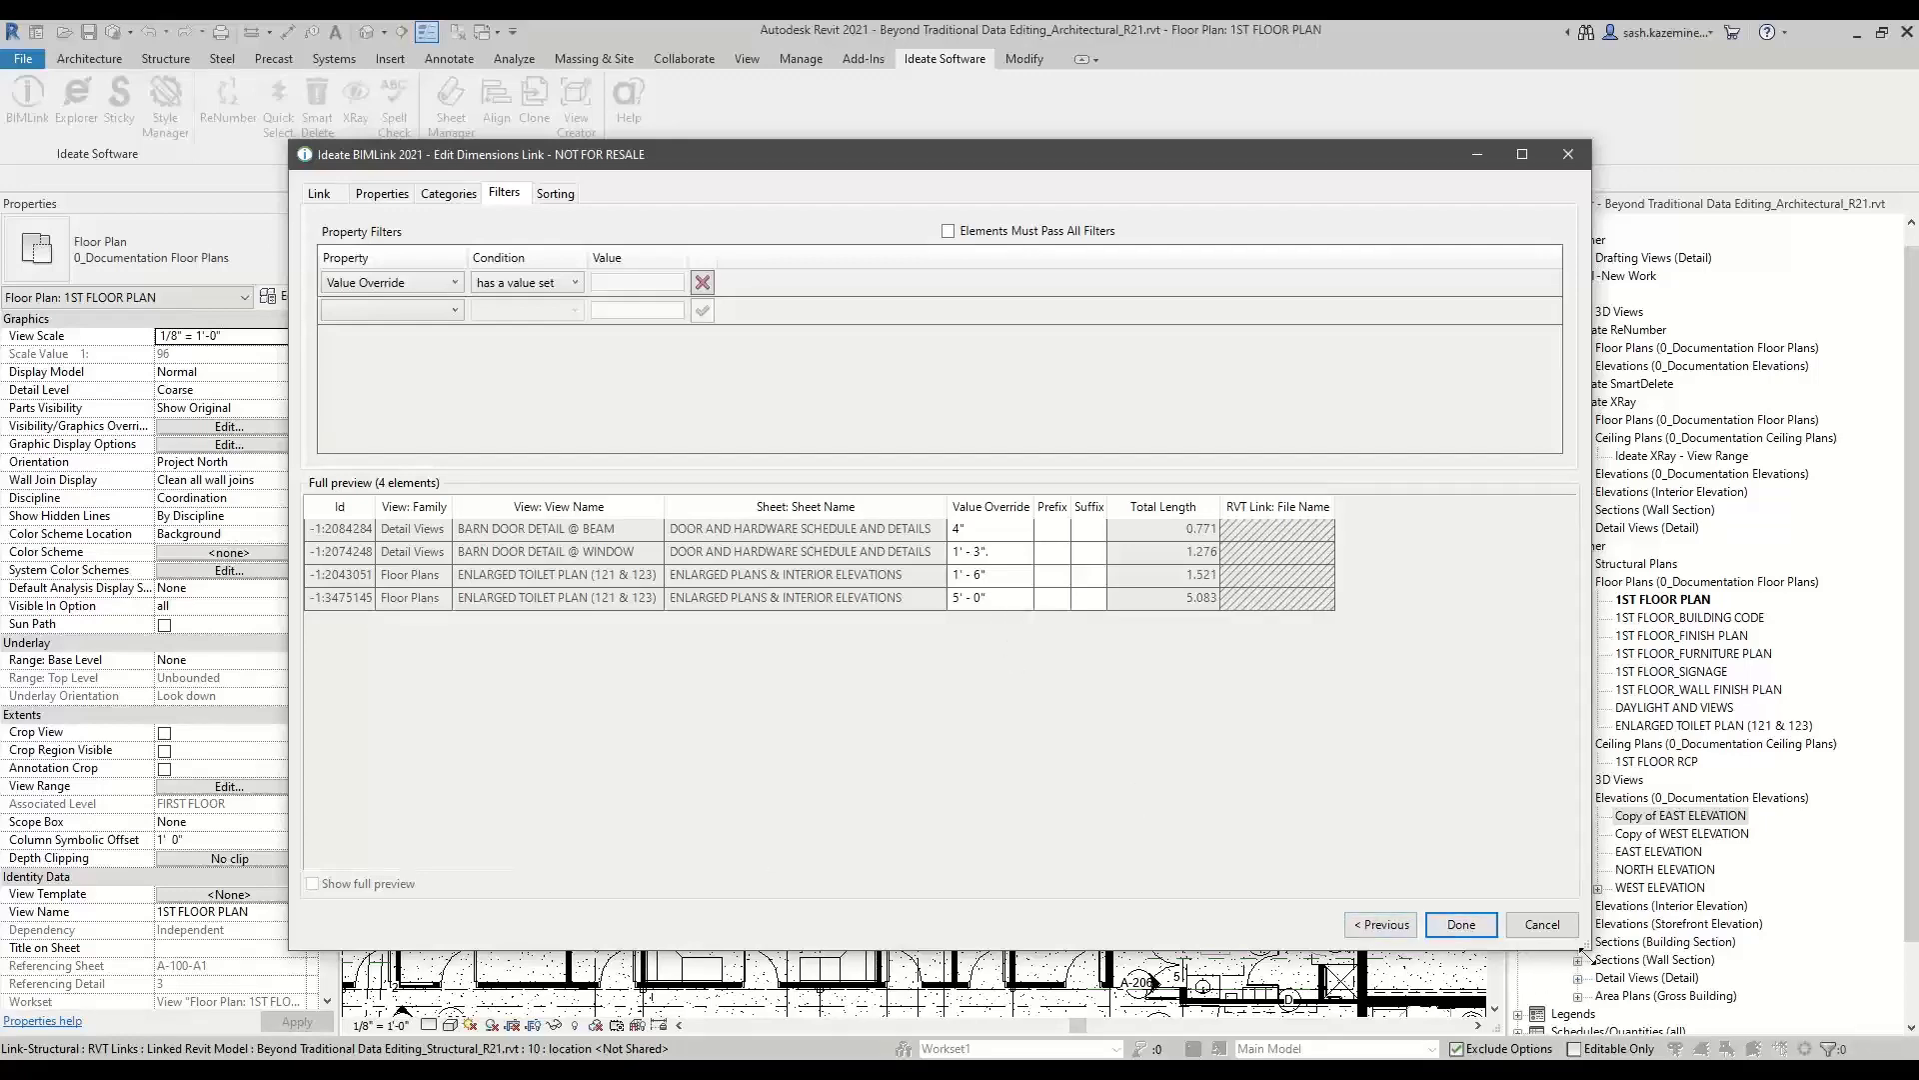
Add the Created By property to the dimensions link's linked properties.
left_click(403, 199)
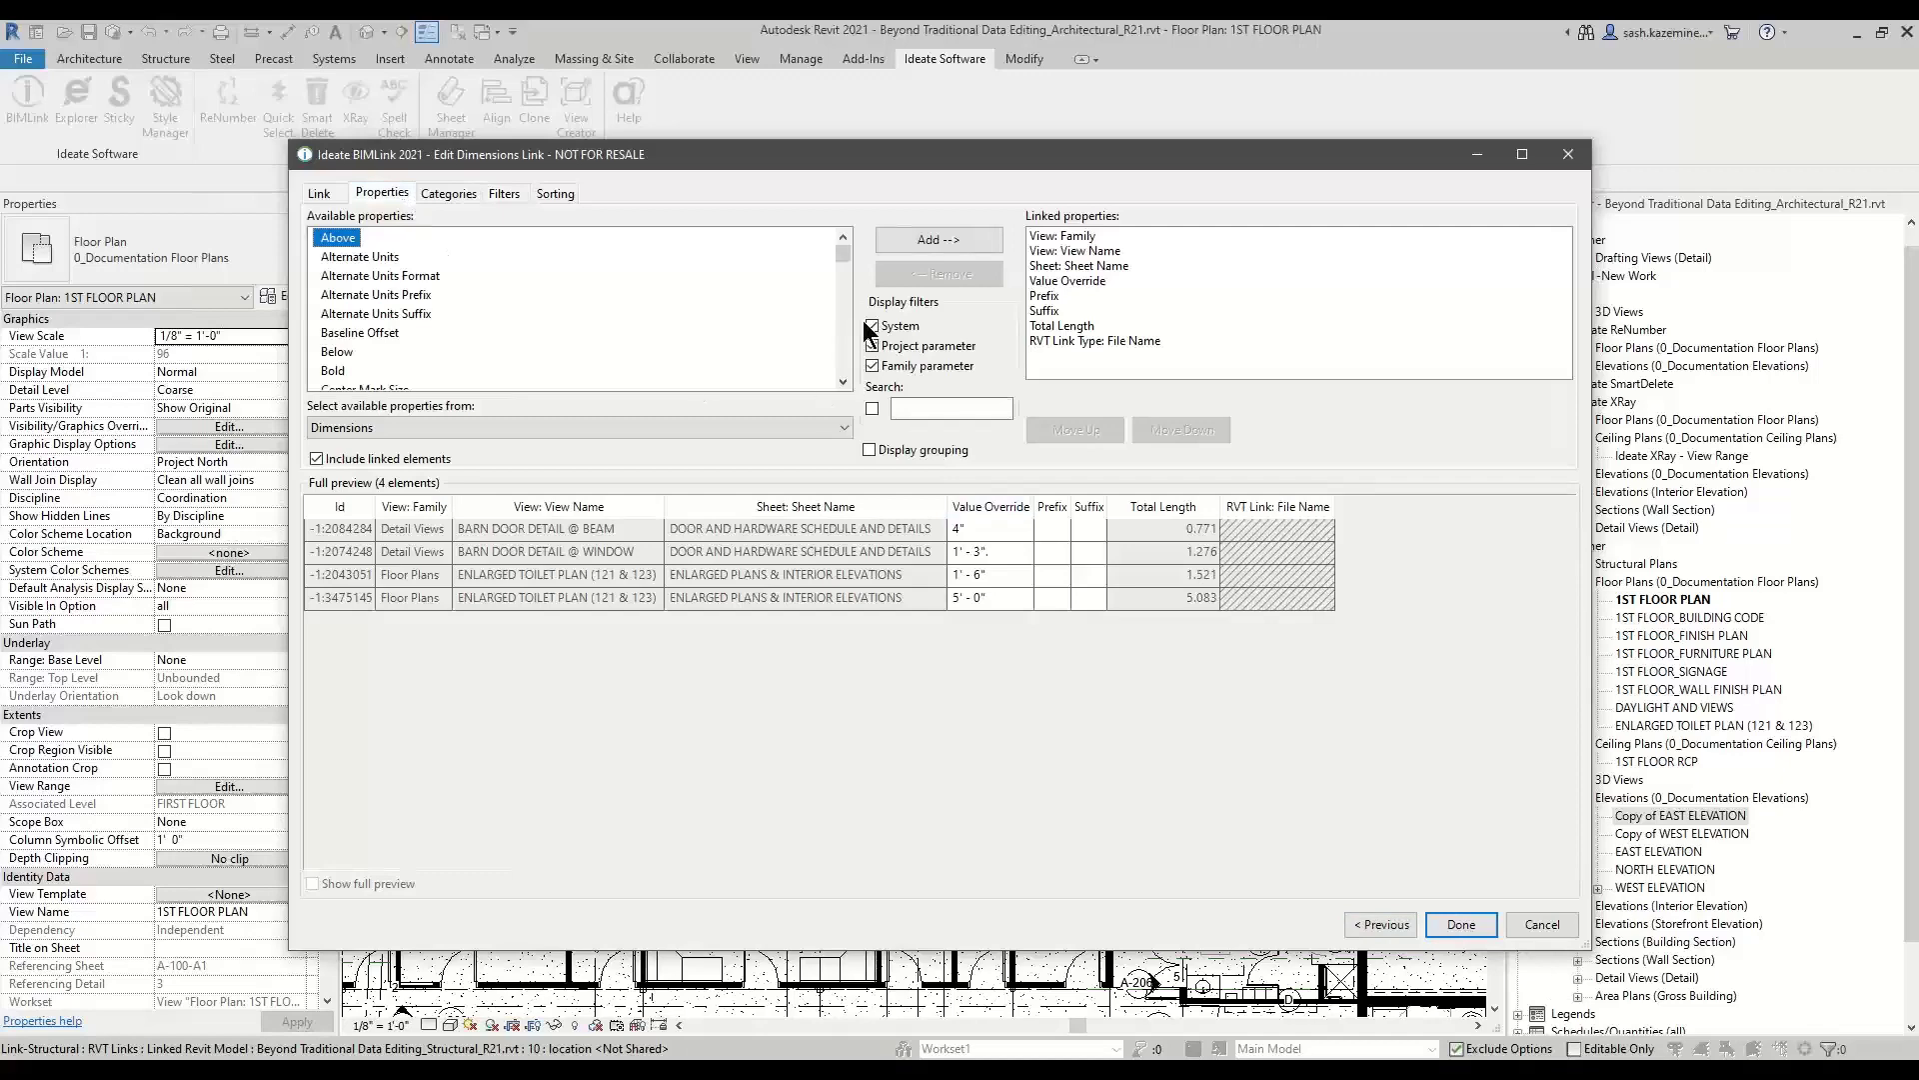
scroll(847, 260, "down", 2)
scroll(845, 267, "down", 2)
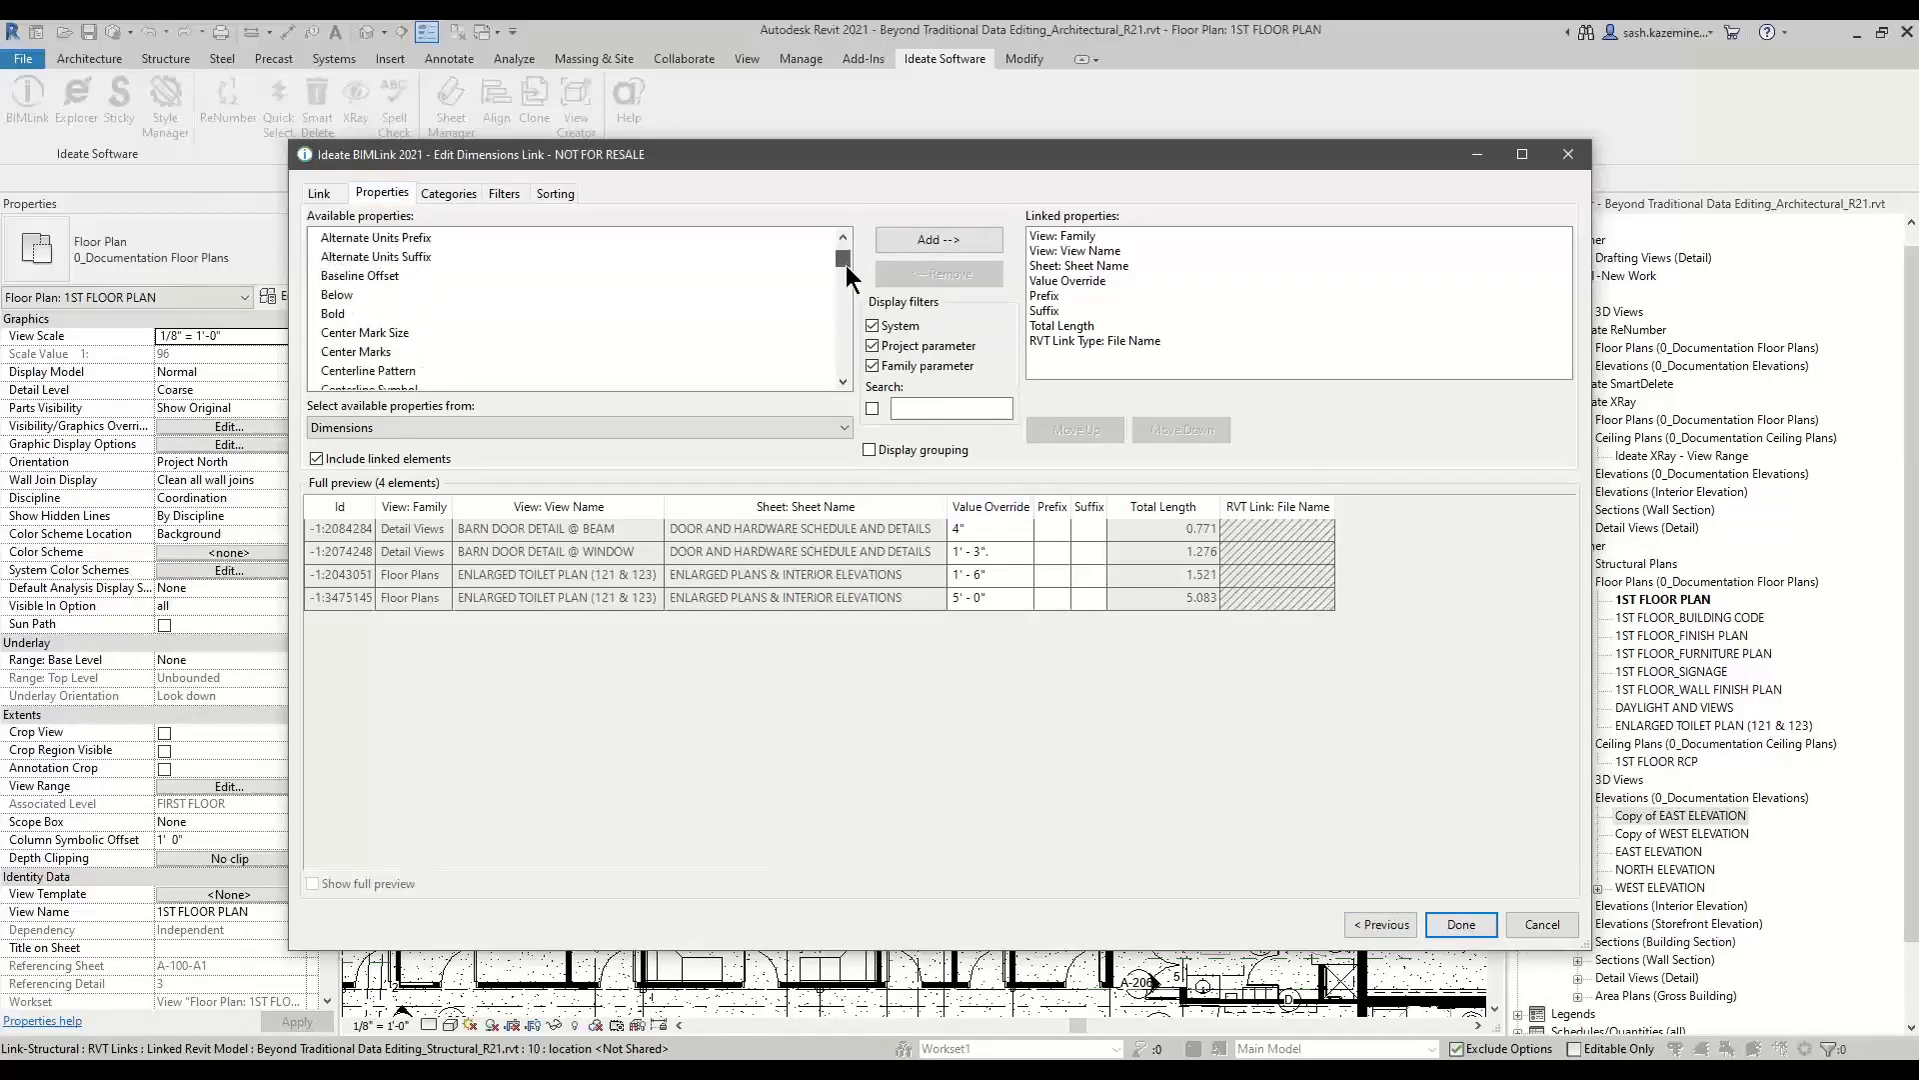
left_click(339, 316)
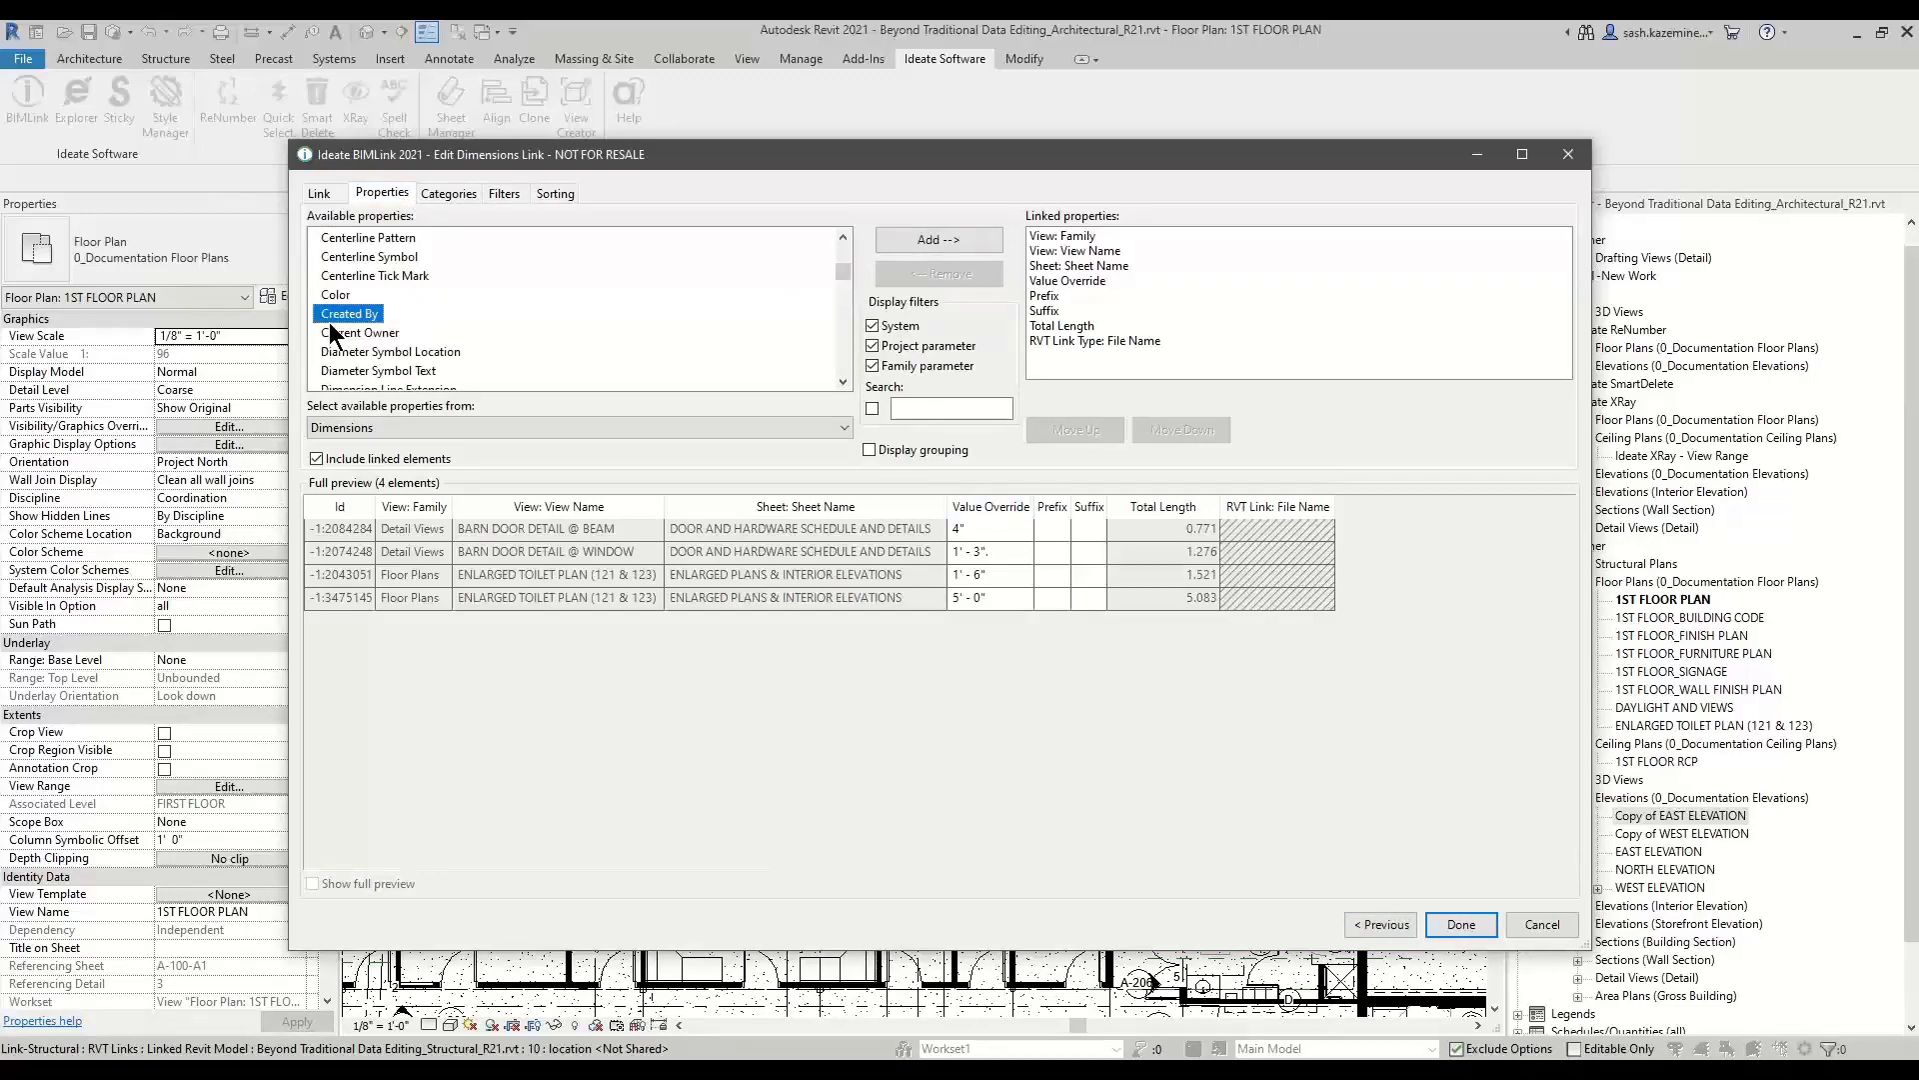
left_click(1045, 341)
left_click(959, 244)
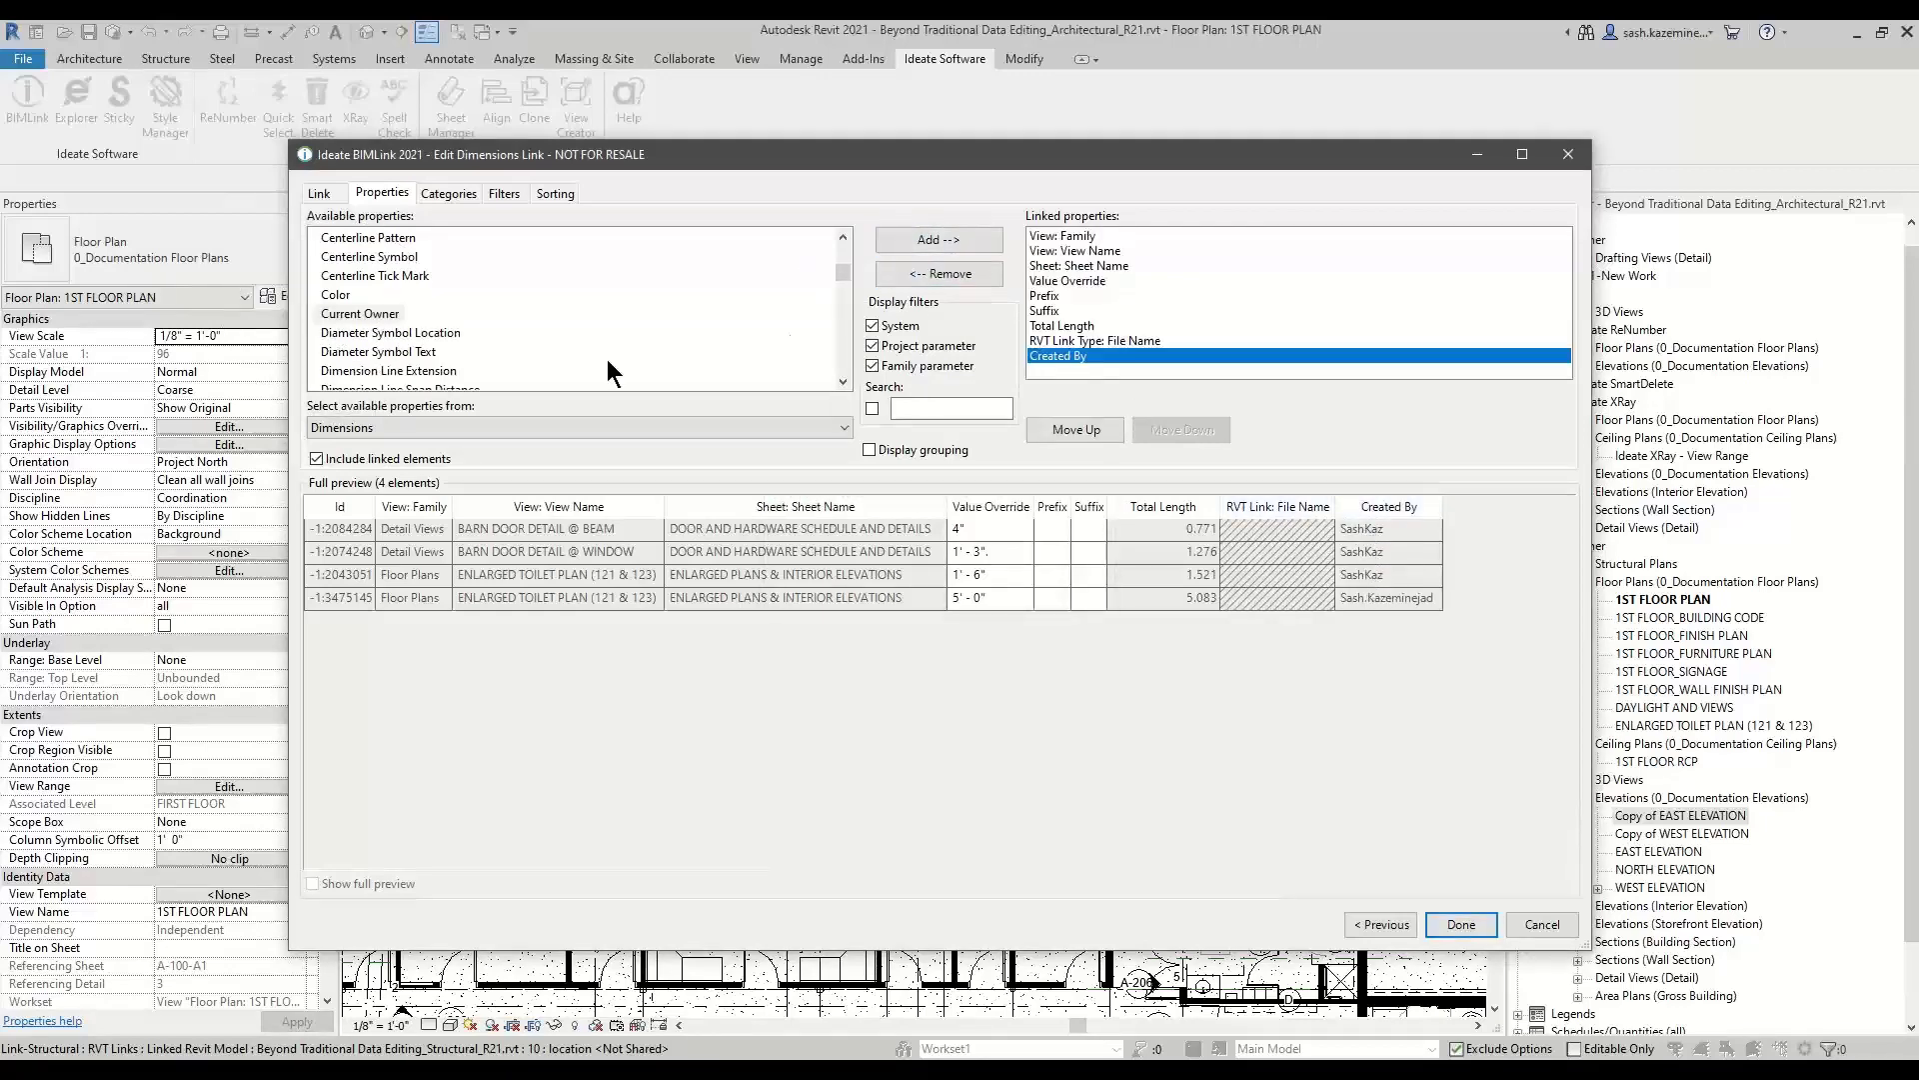
Add the Last Updated By property to the linked properties and widen the editing window.
left_click_drag(836, 278, 842, 315)
left_click(399, 334)
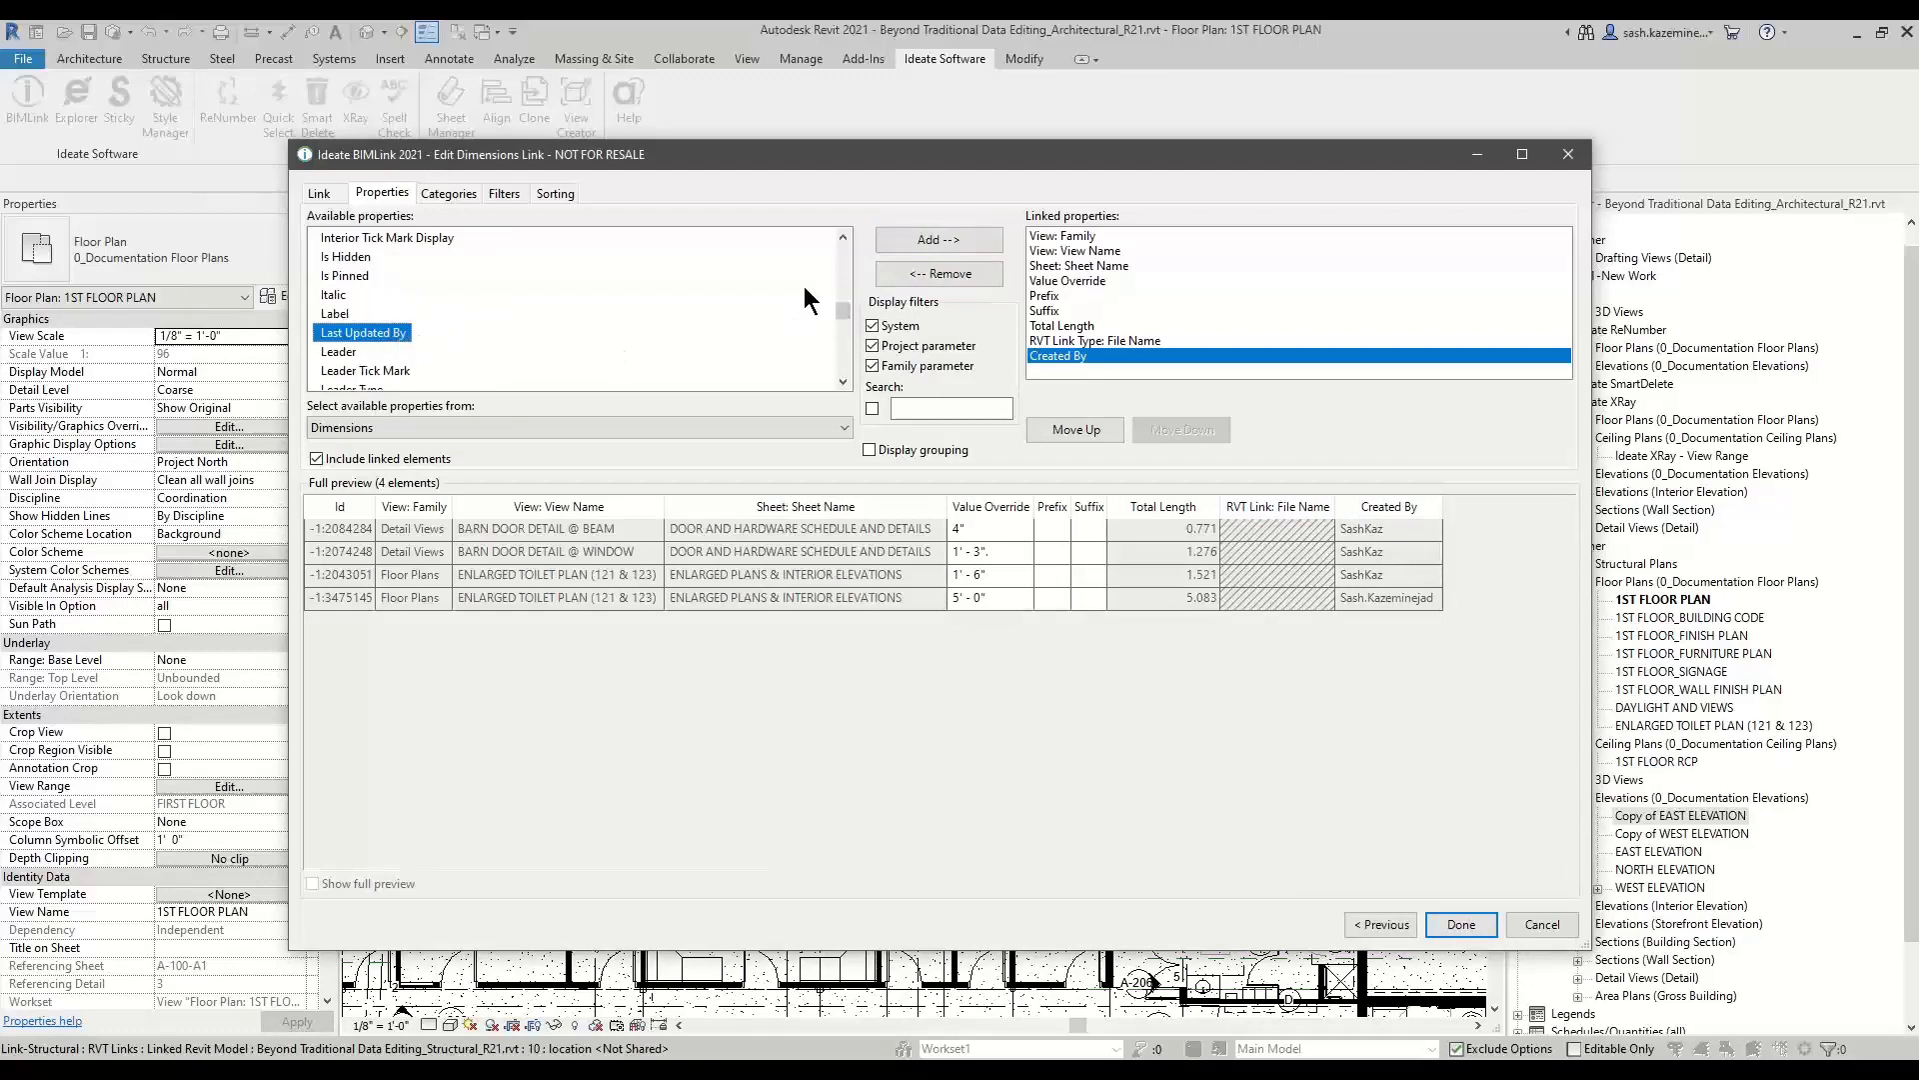
left_click(916, 245)
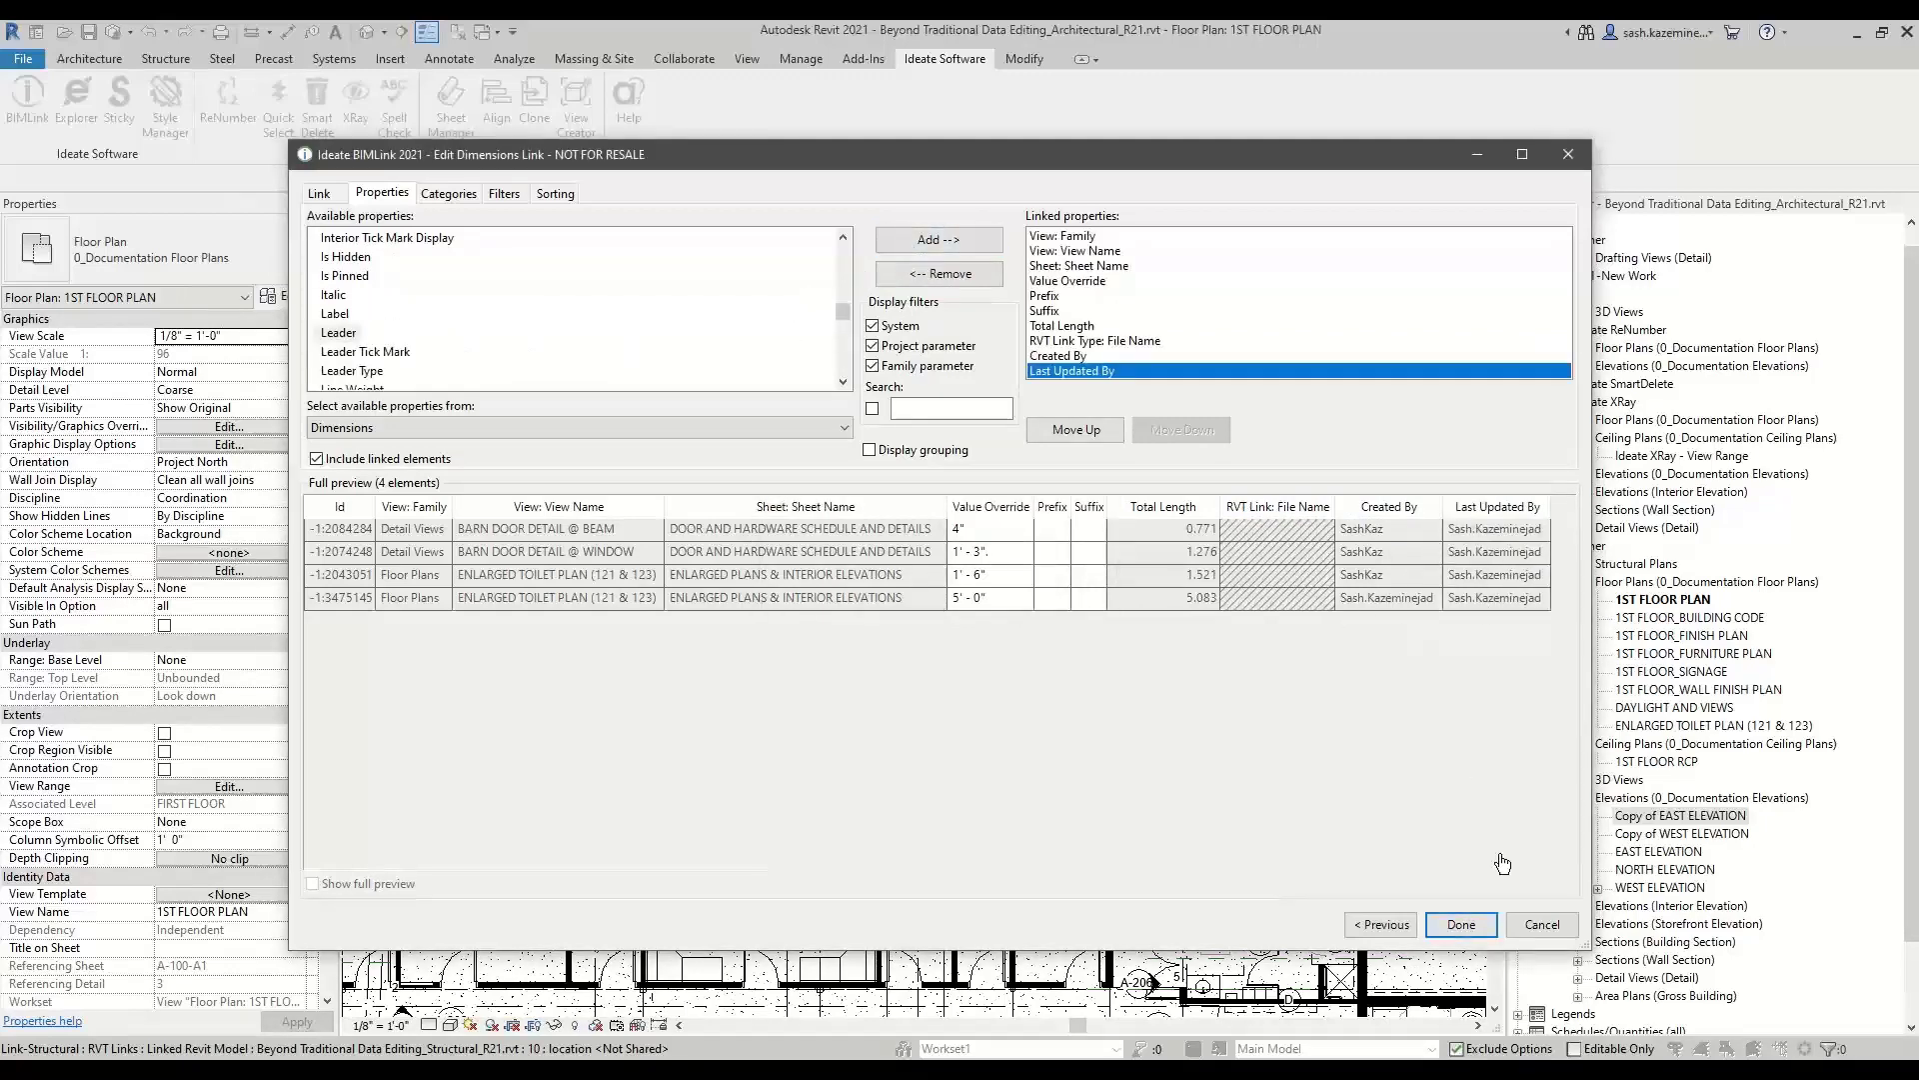
left_click_drag(1589, 948, 1767, 982)
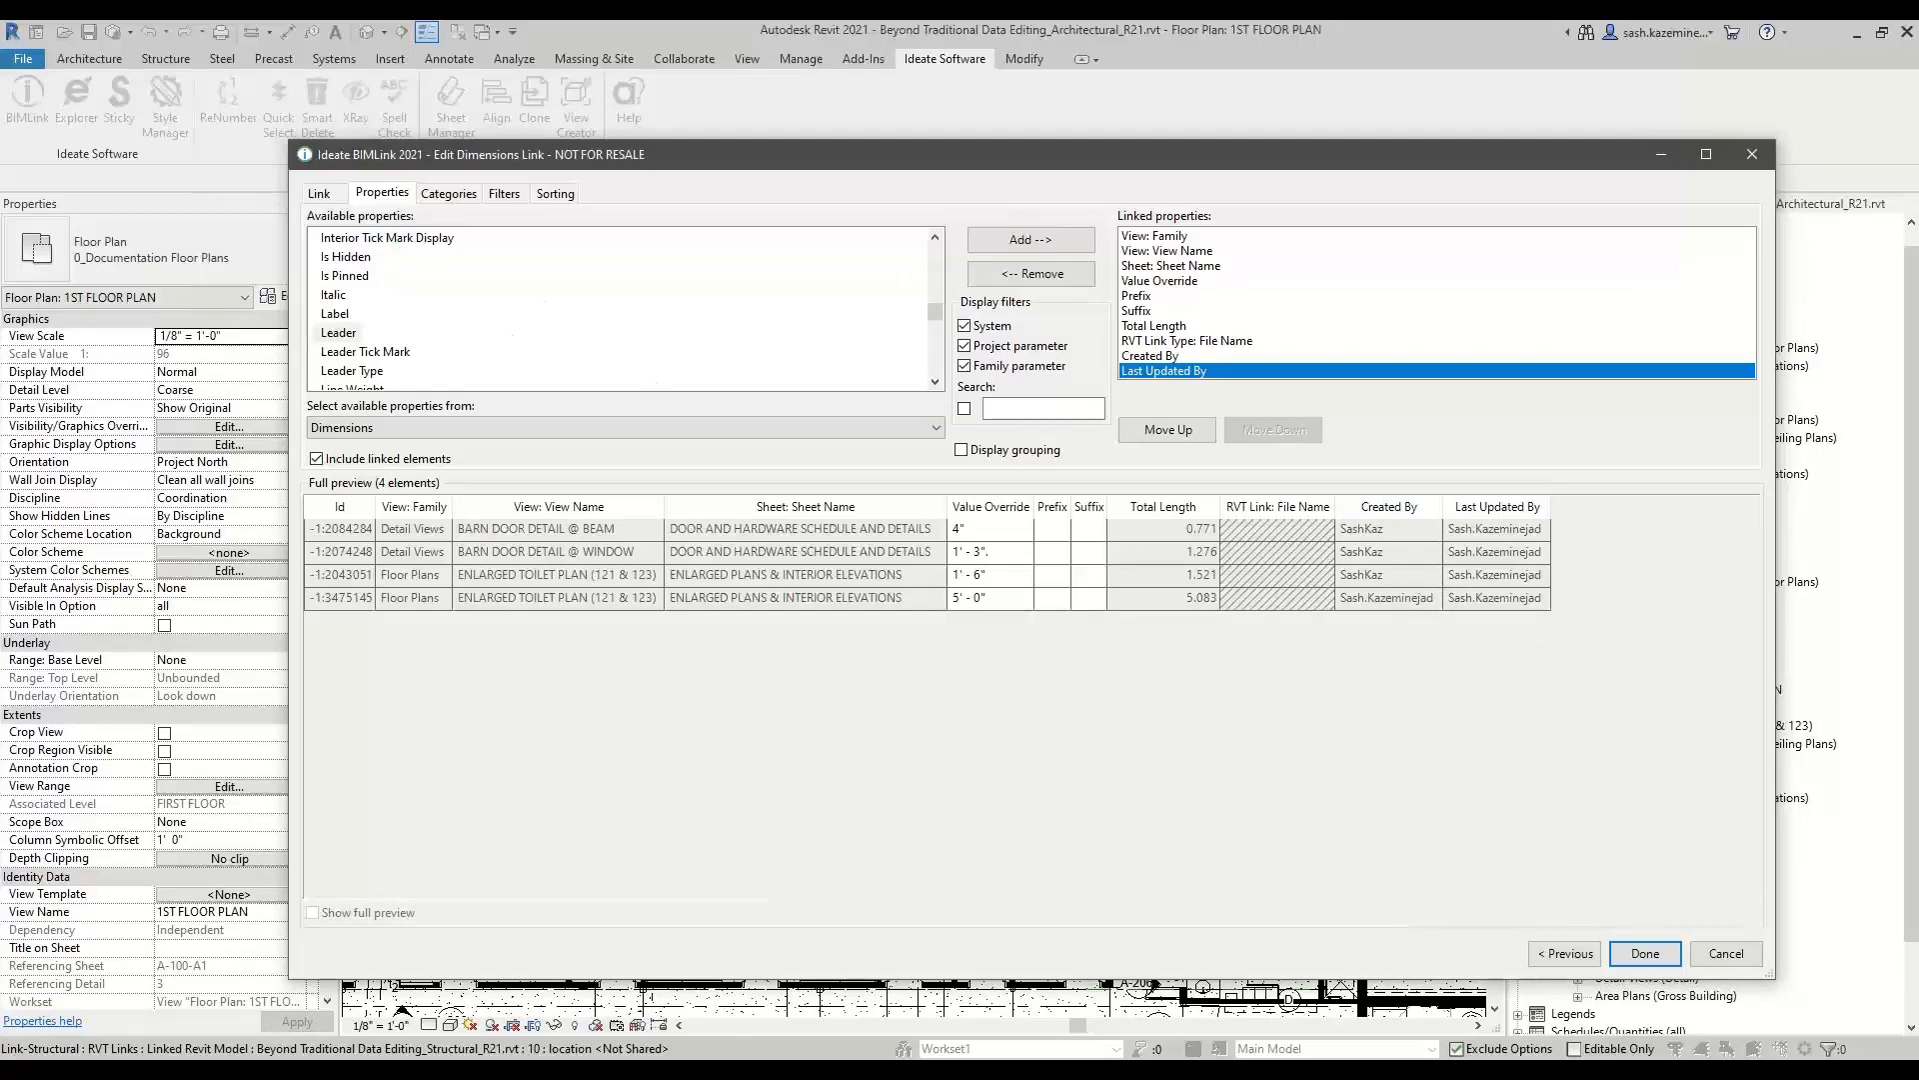
Shrink the link window, move it aside, and show the dimension overridden as 1' - 6" in its plan view.
left_click_drag(1771, 976, 1207, 851)
left_click_drag(914, 160, 1626, 178)
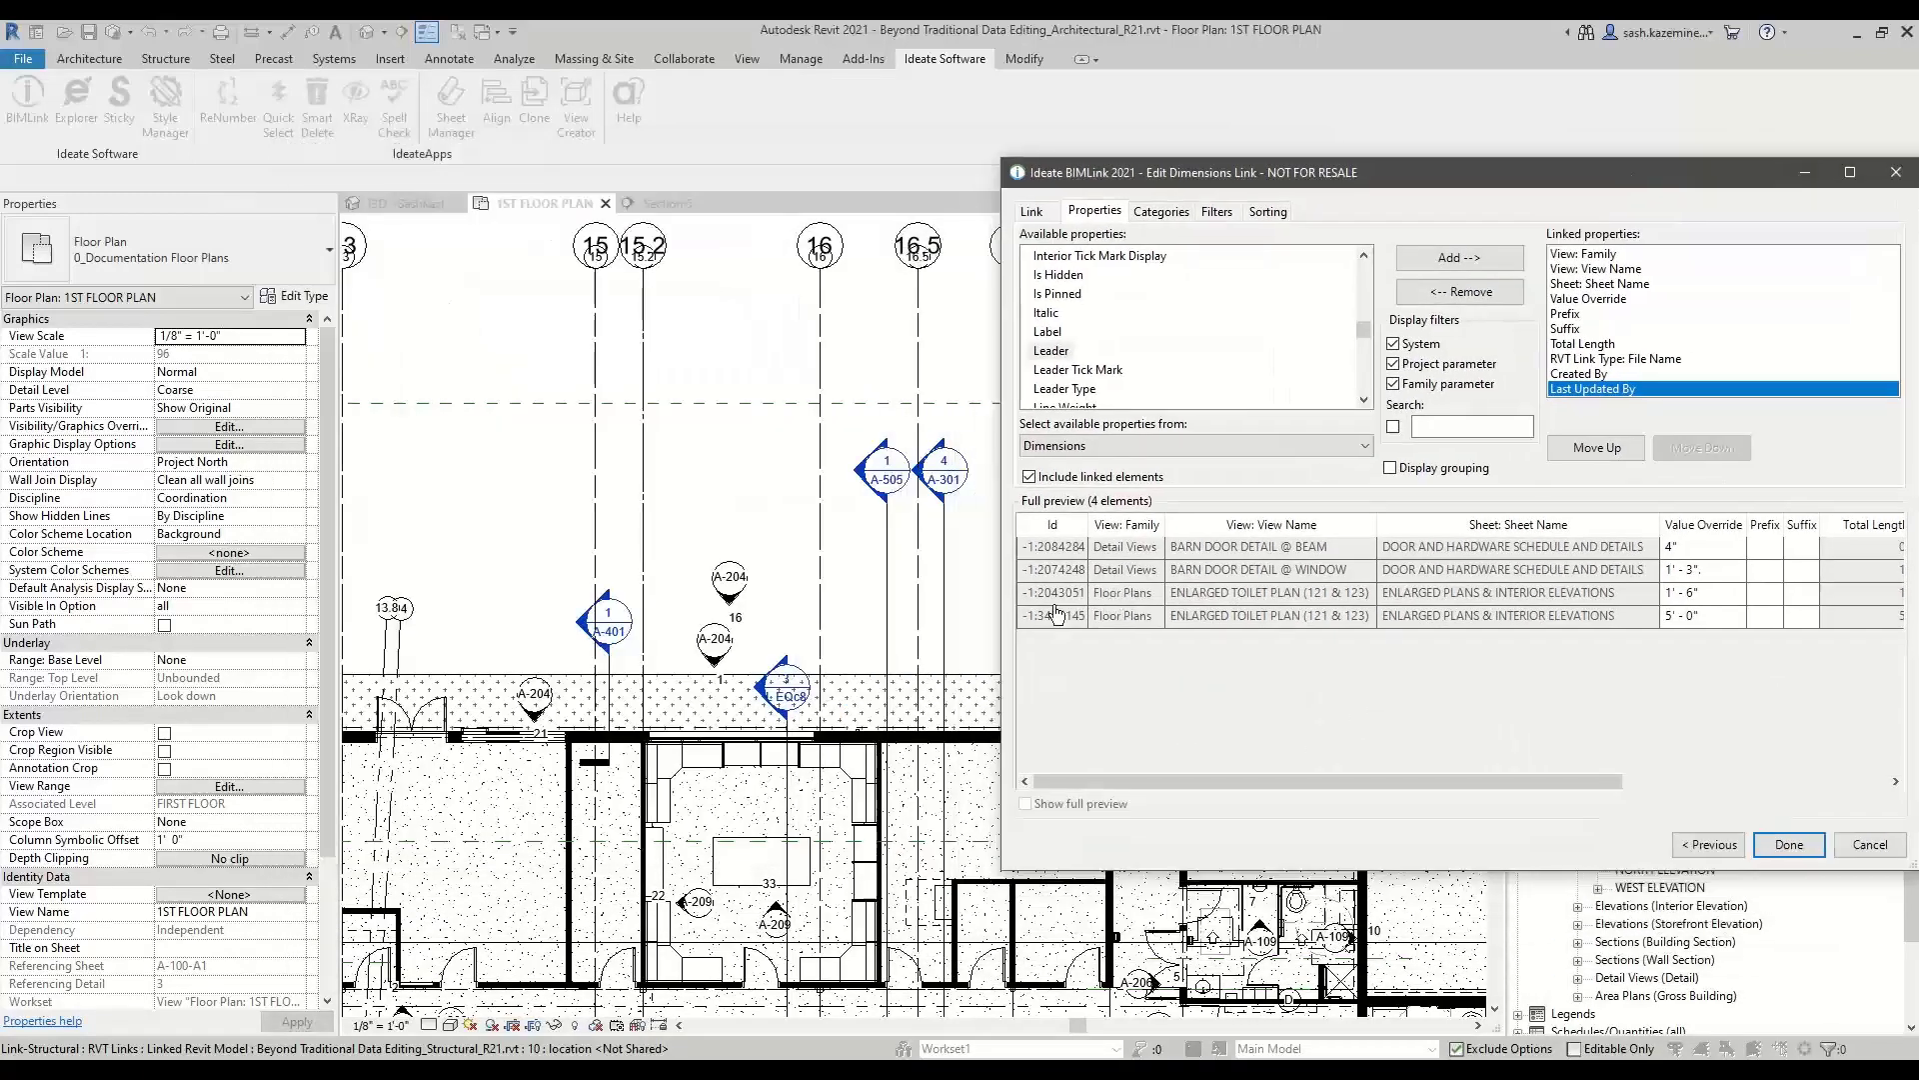
right_click(1056, 598)
left_click(1100, 617)
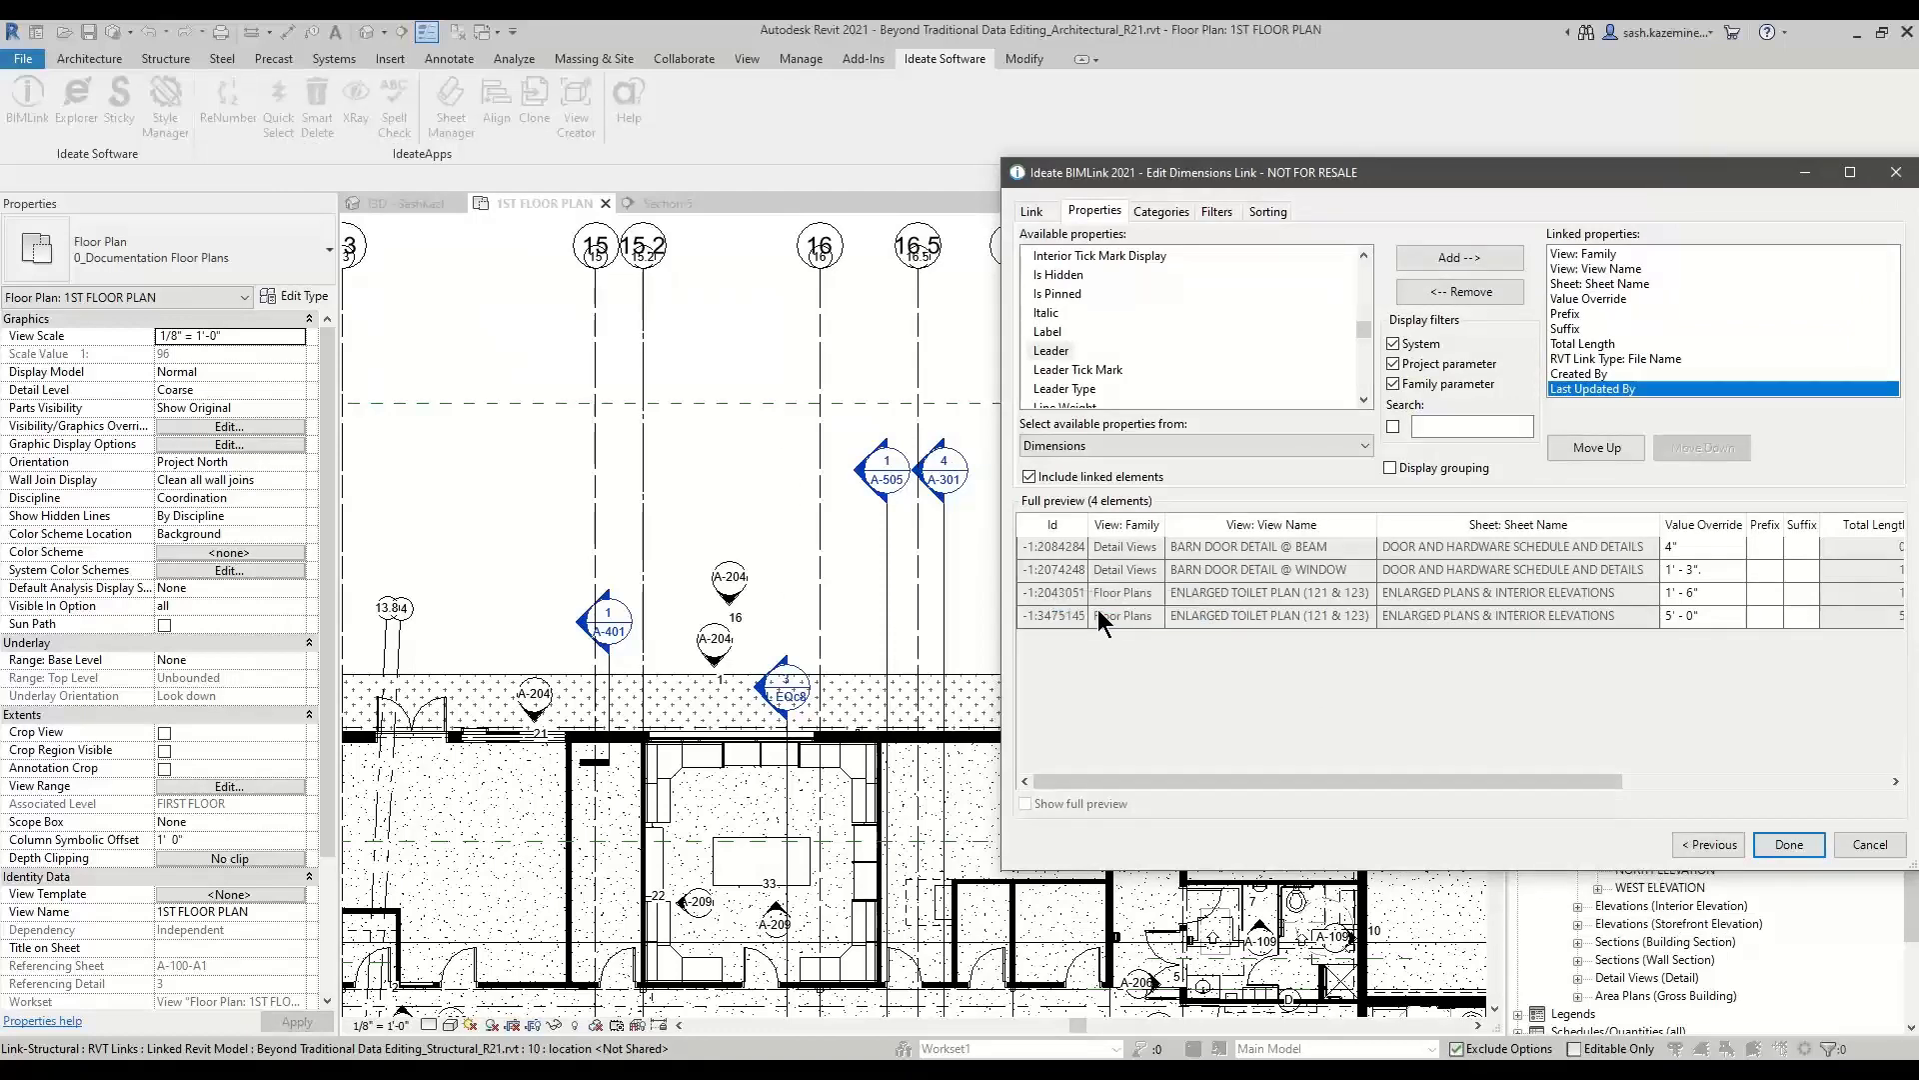
left_click(990, 584)
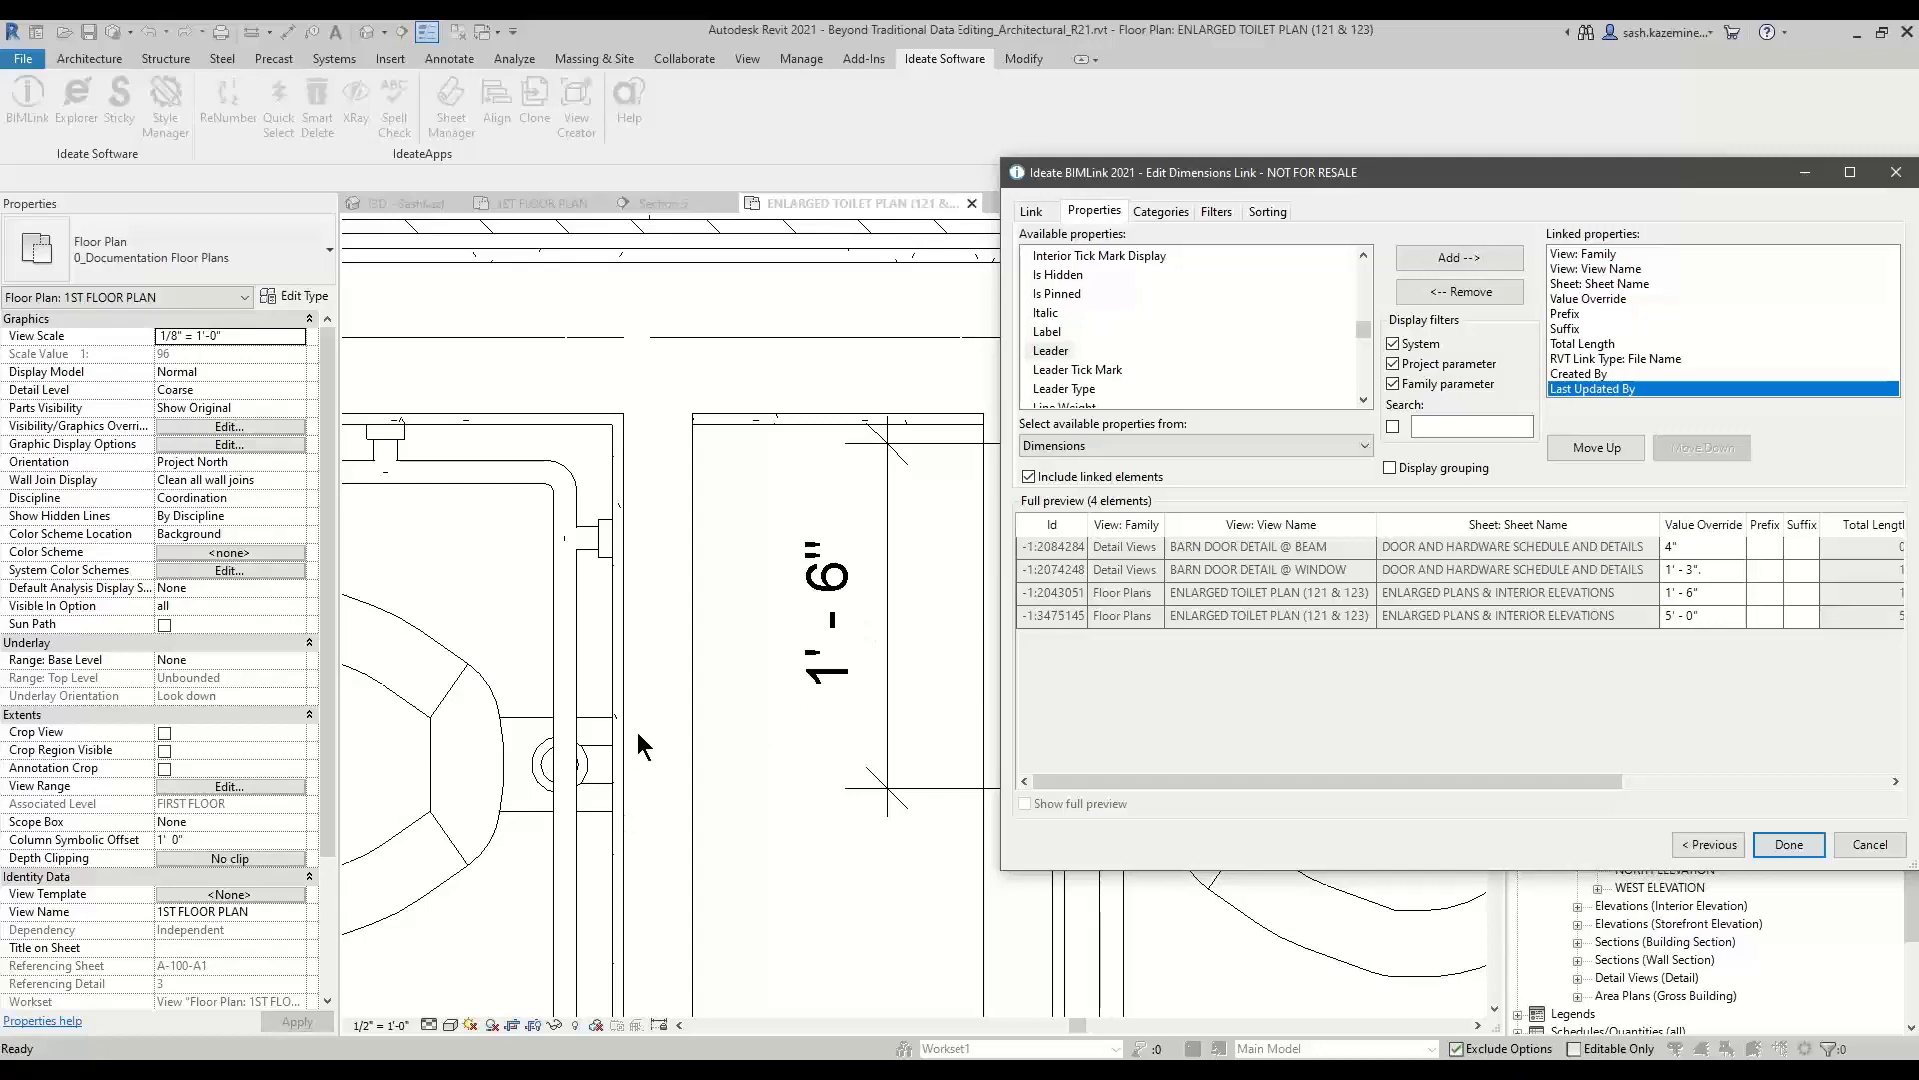
Clear the 1' - 6" value override of the ENLARGED TOILET PLAN (121 & 123) dimension and finish the dimensions link.
left_click_drag(1125, 177, 1050, 164)
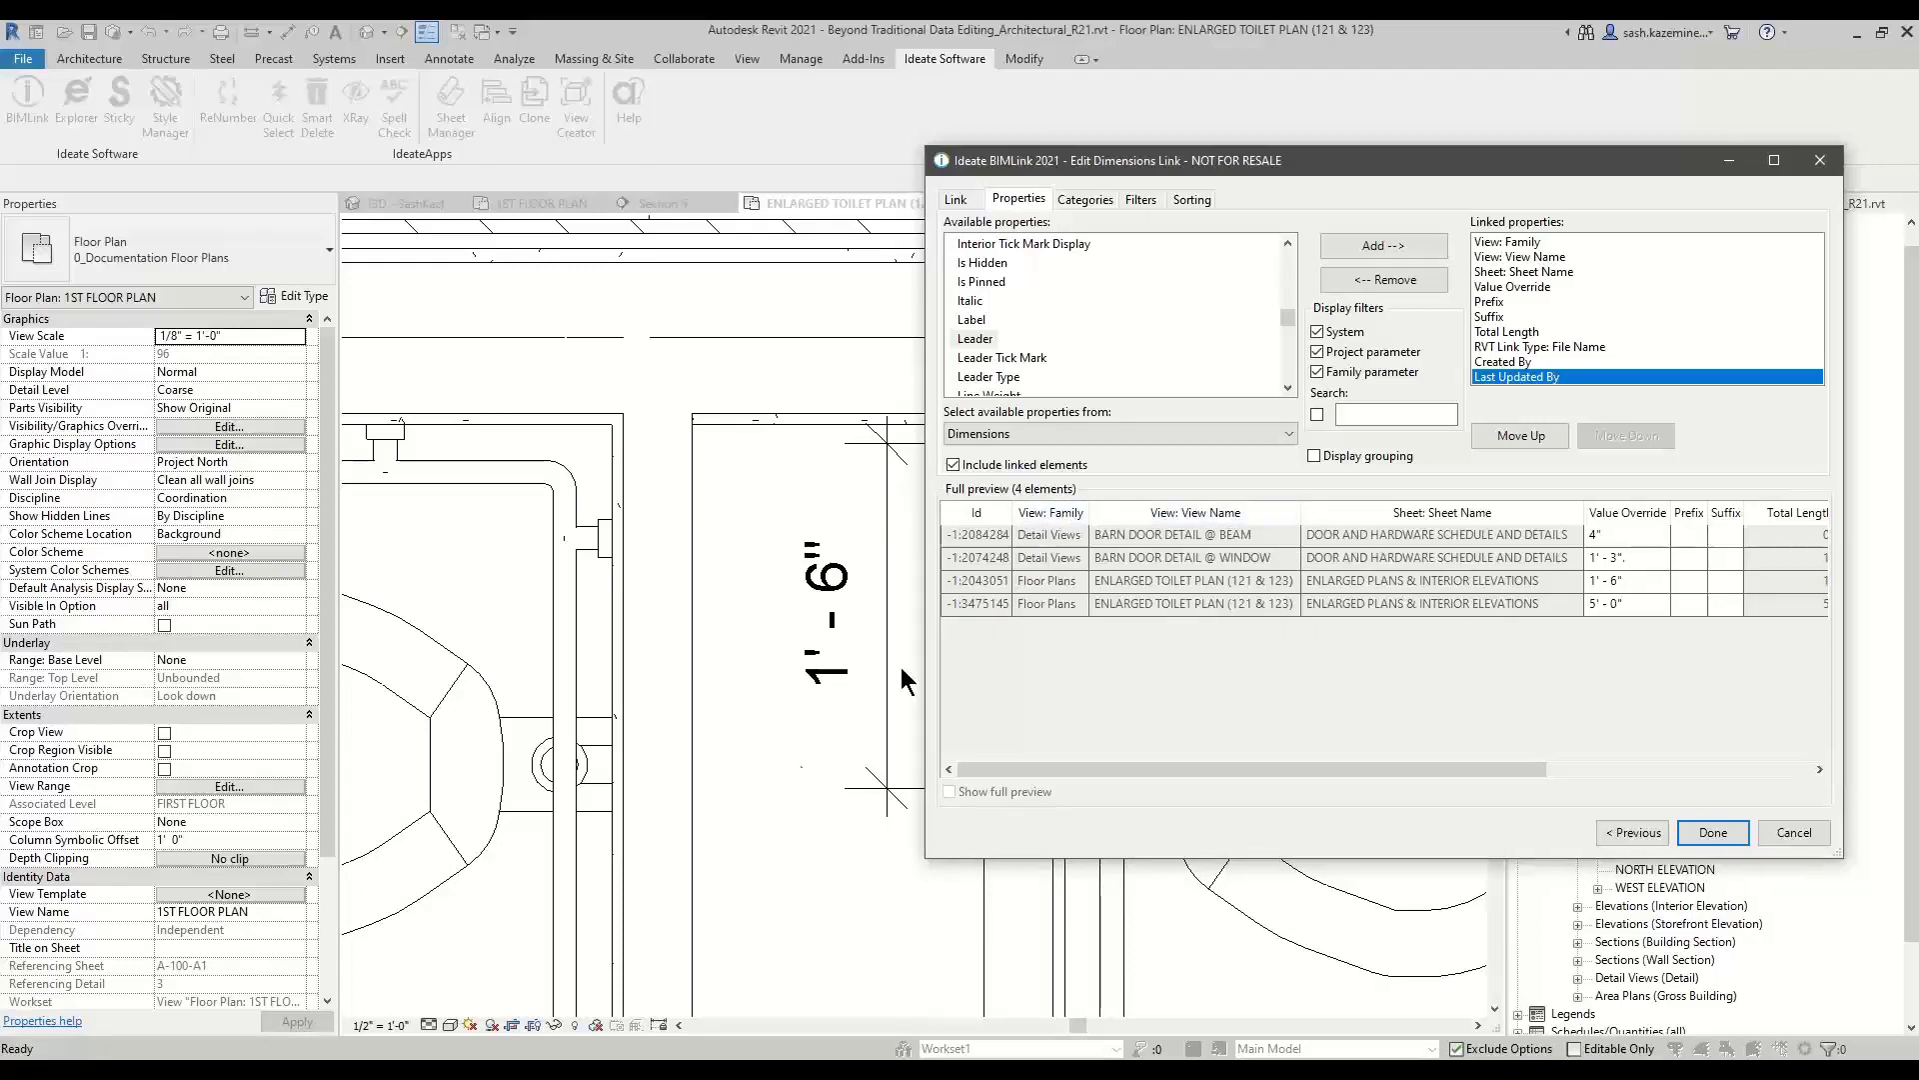
double_click(1640, 581)
key("Delete")
left_click(1713, 831)
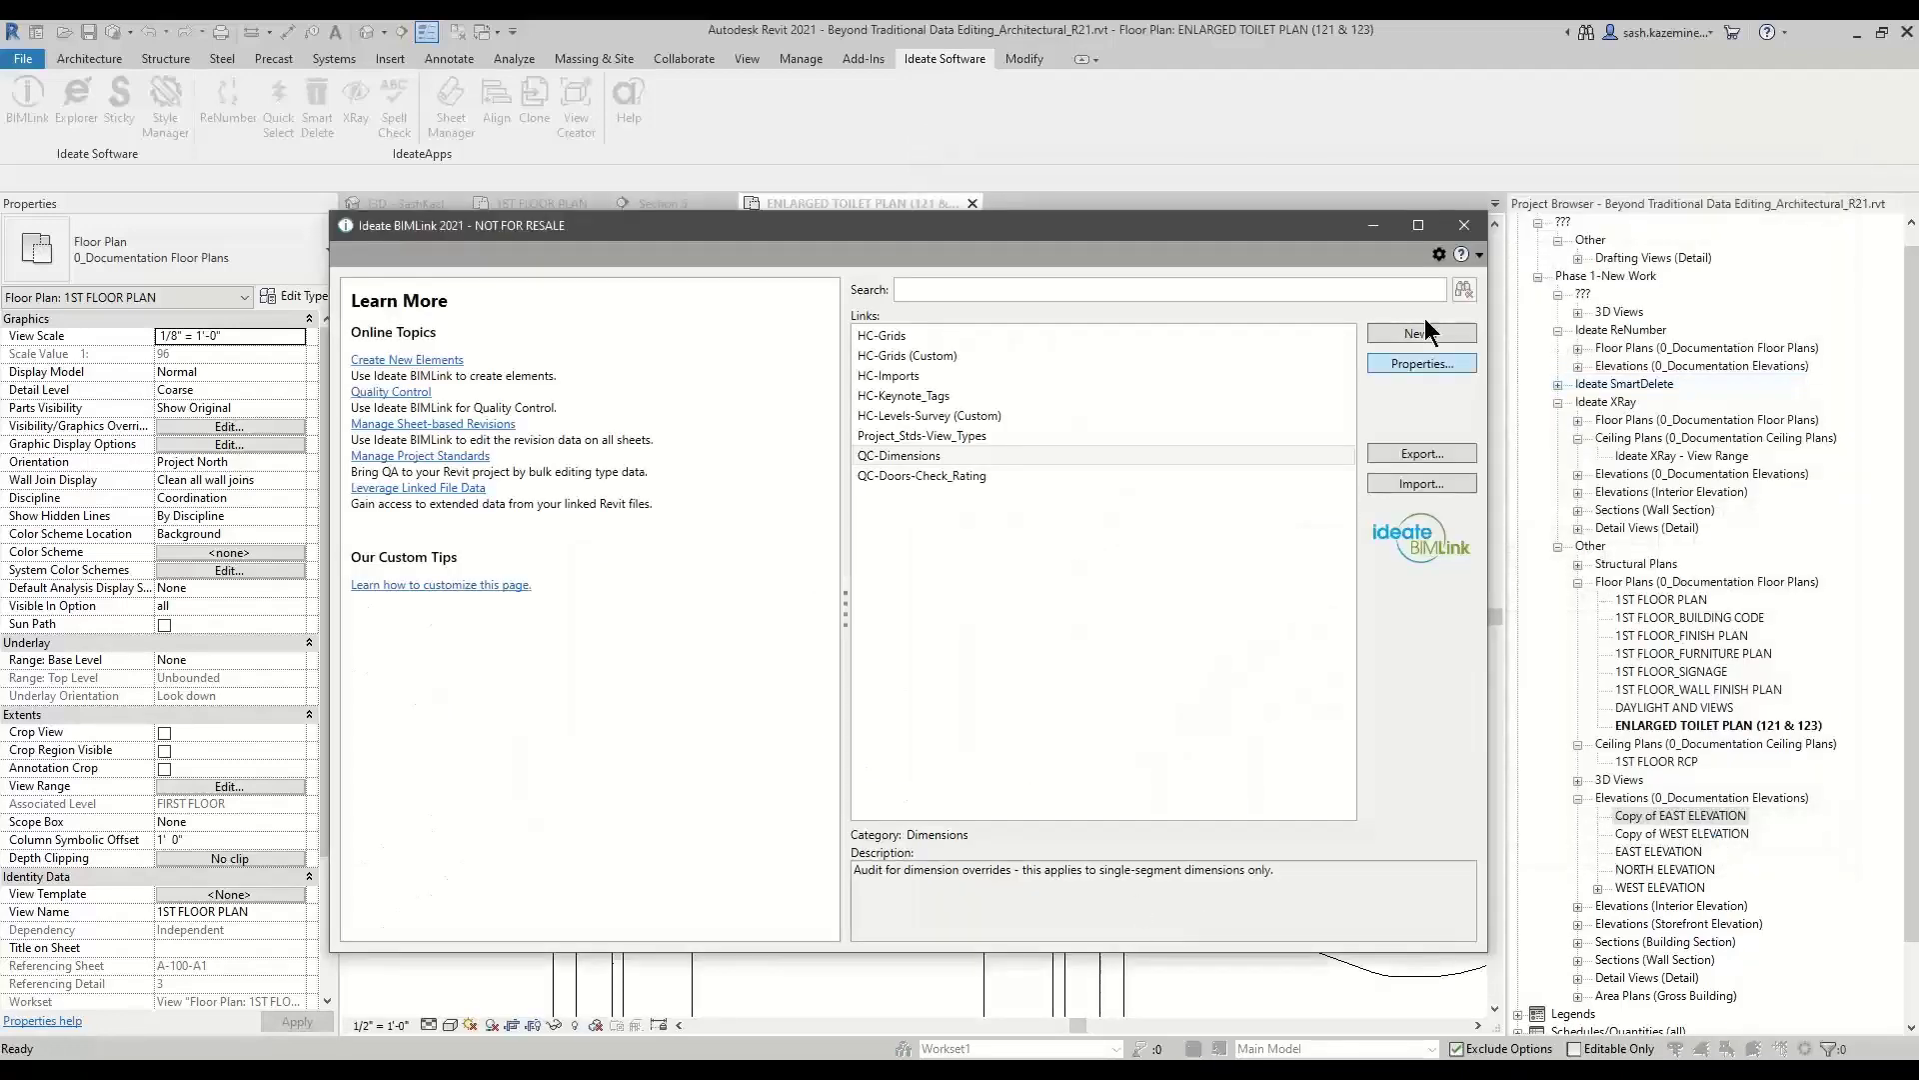
Close BIMLink and check the corrected dimension between the two toilets in the ENLARGED TOILET PLAN (121 & 123) view.
left_click(1464, 225)
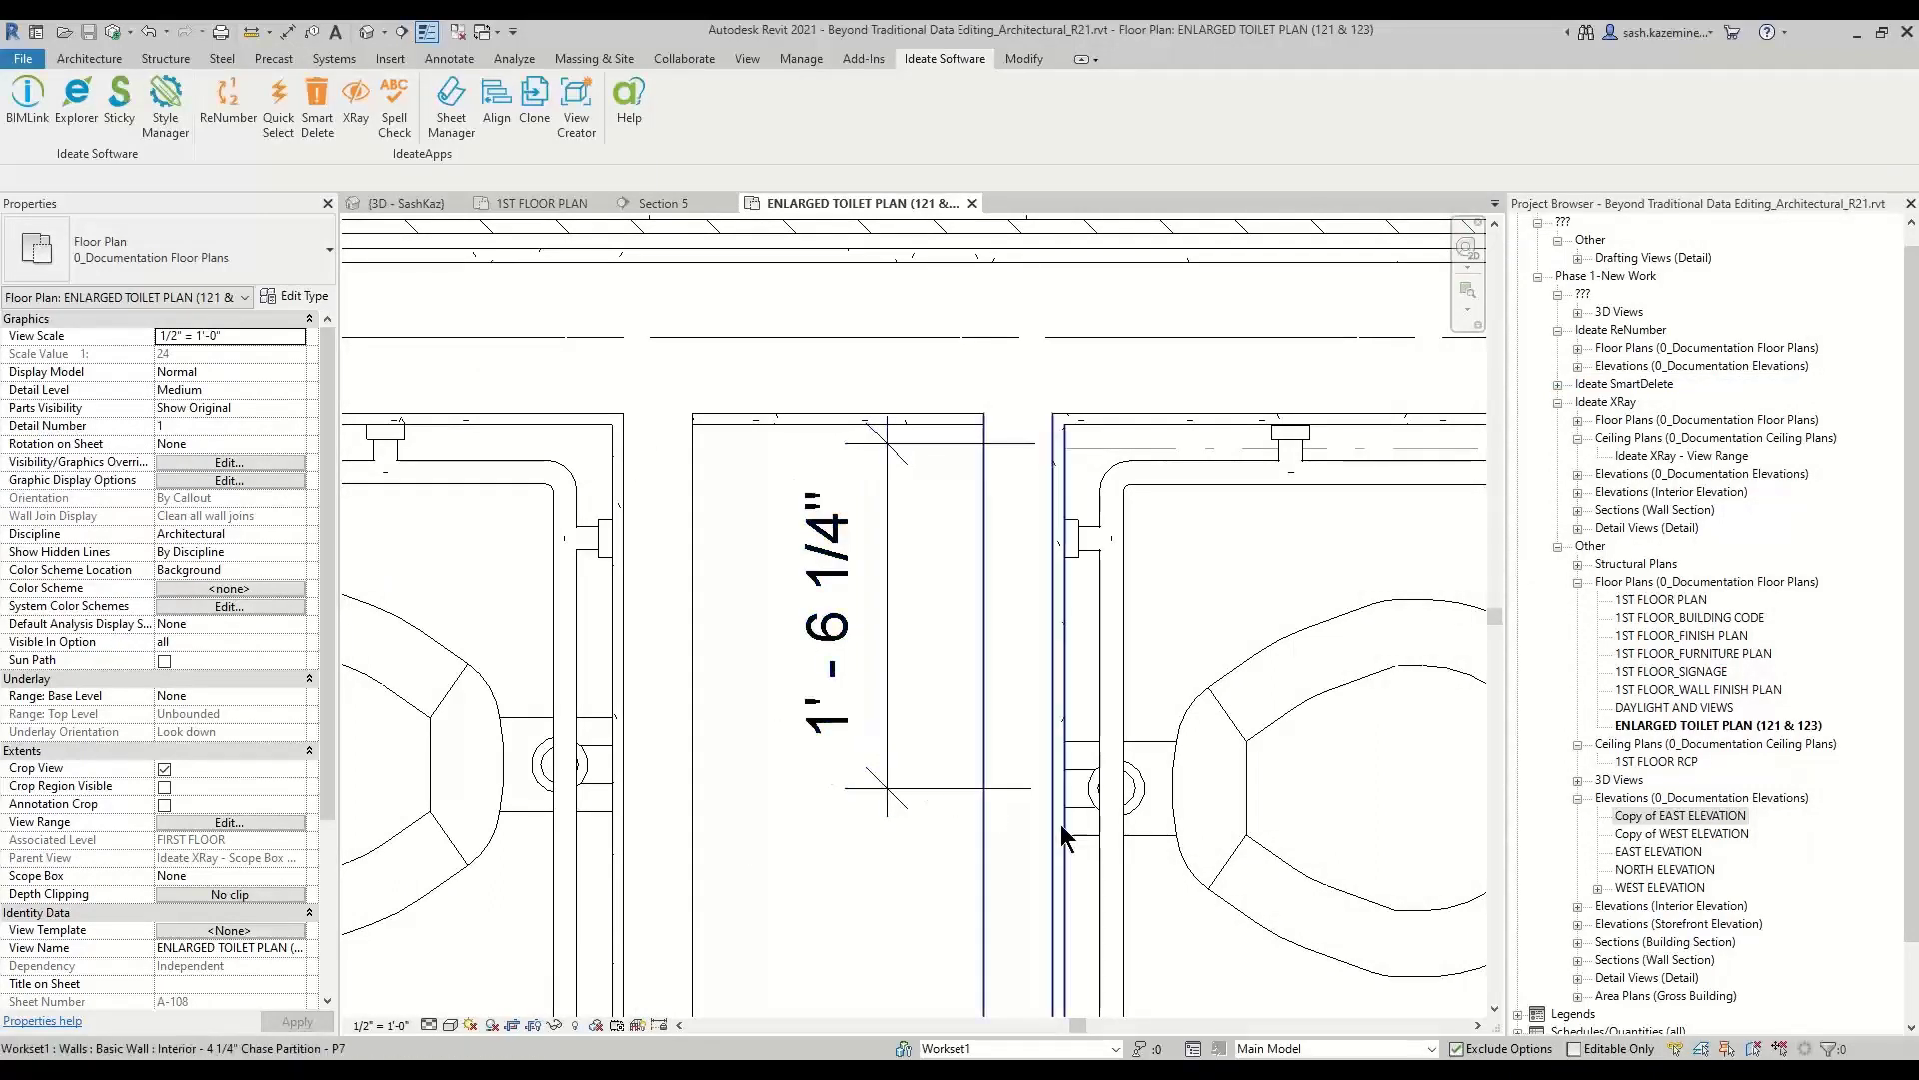
middle_click_drag(1178, 848, 1077, 745)
scroll(1089, 627, "down", 1)
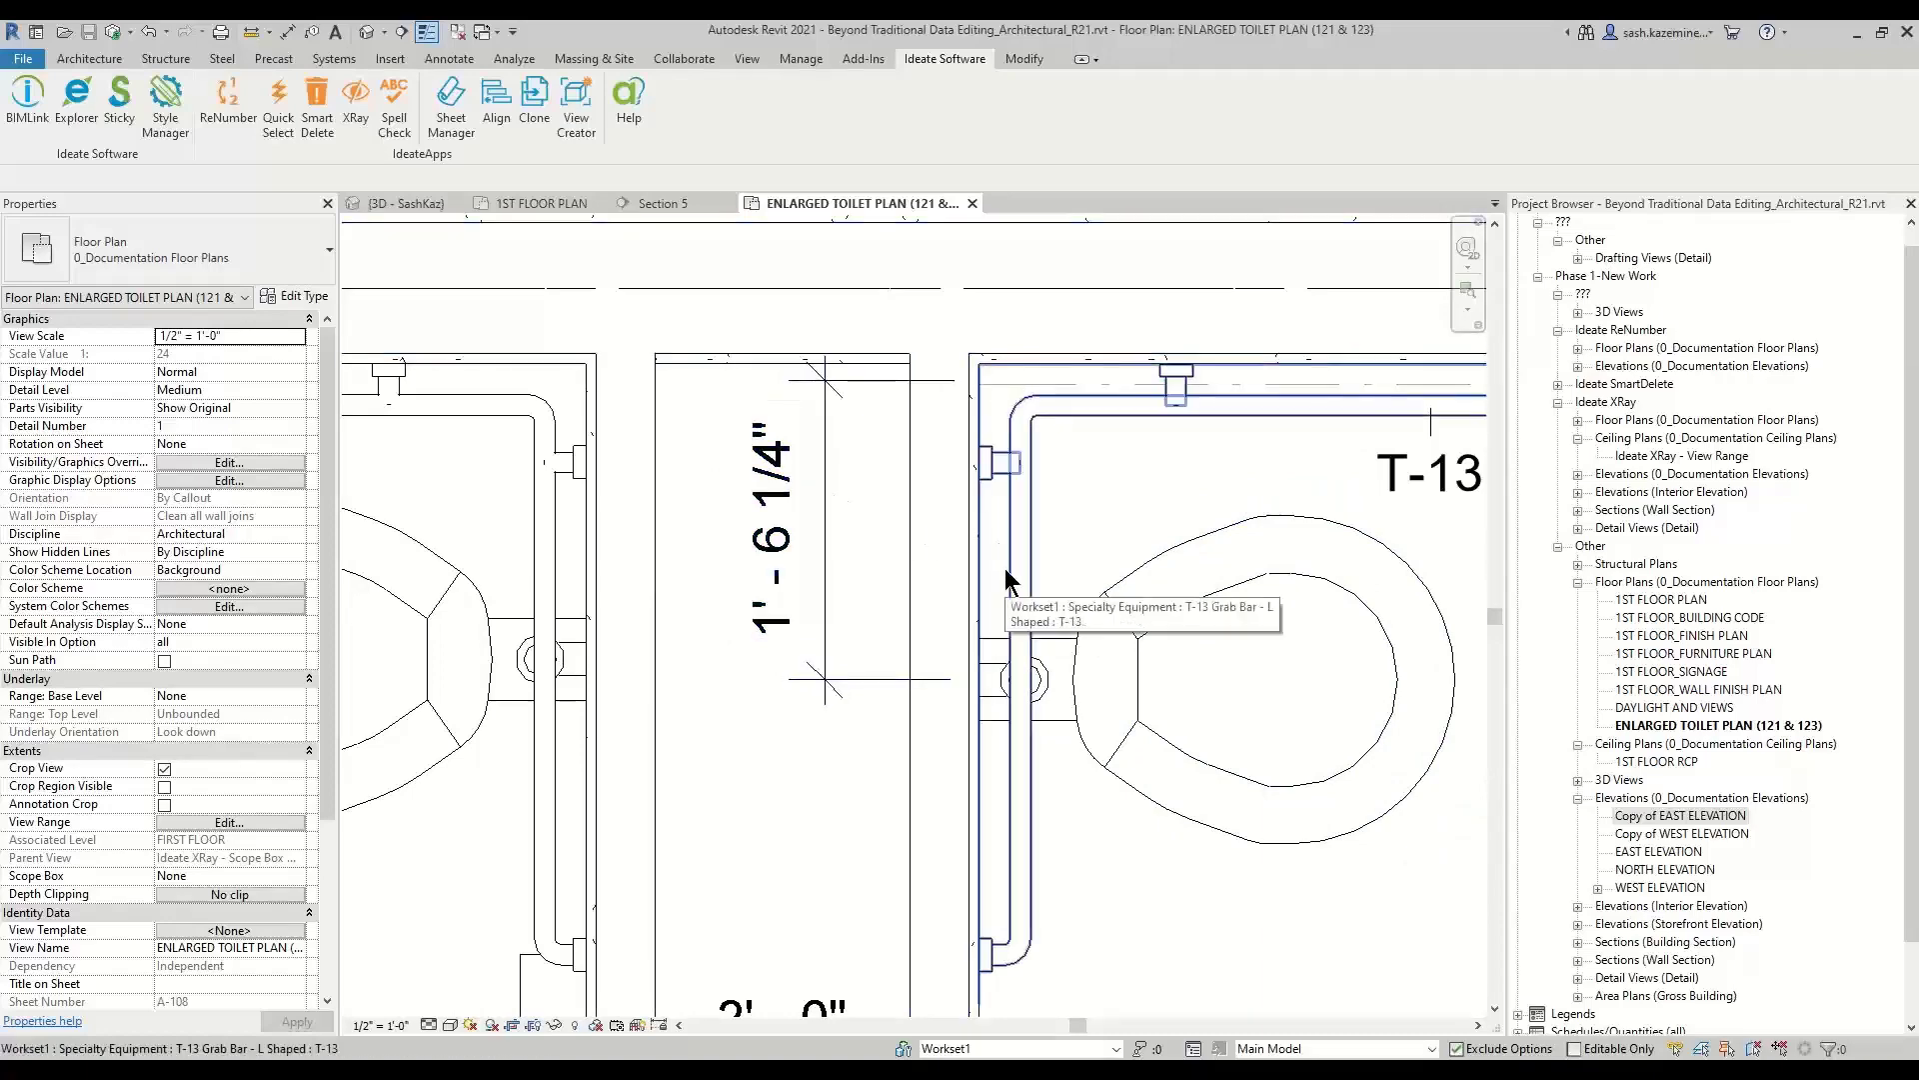
scroll(898, 630, "down", 3)
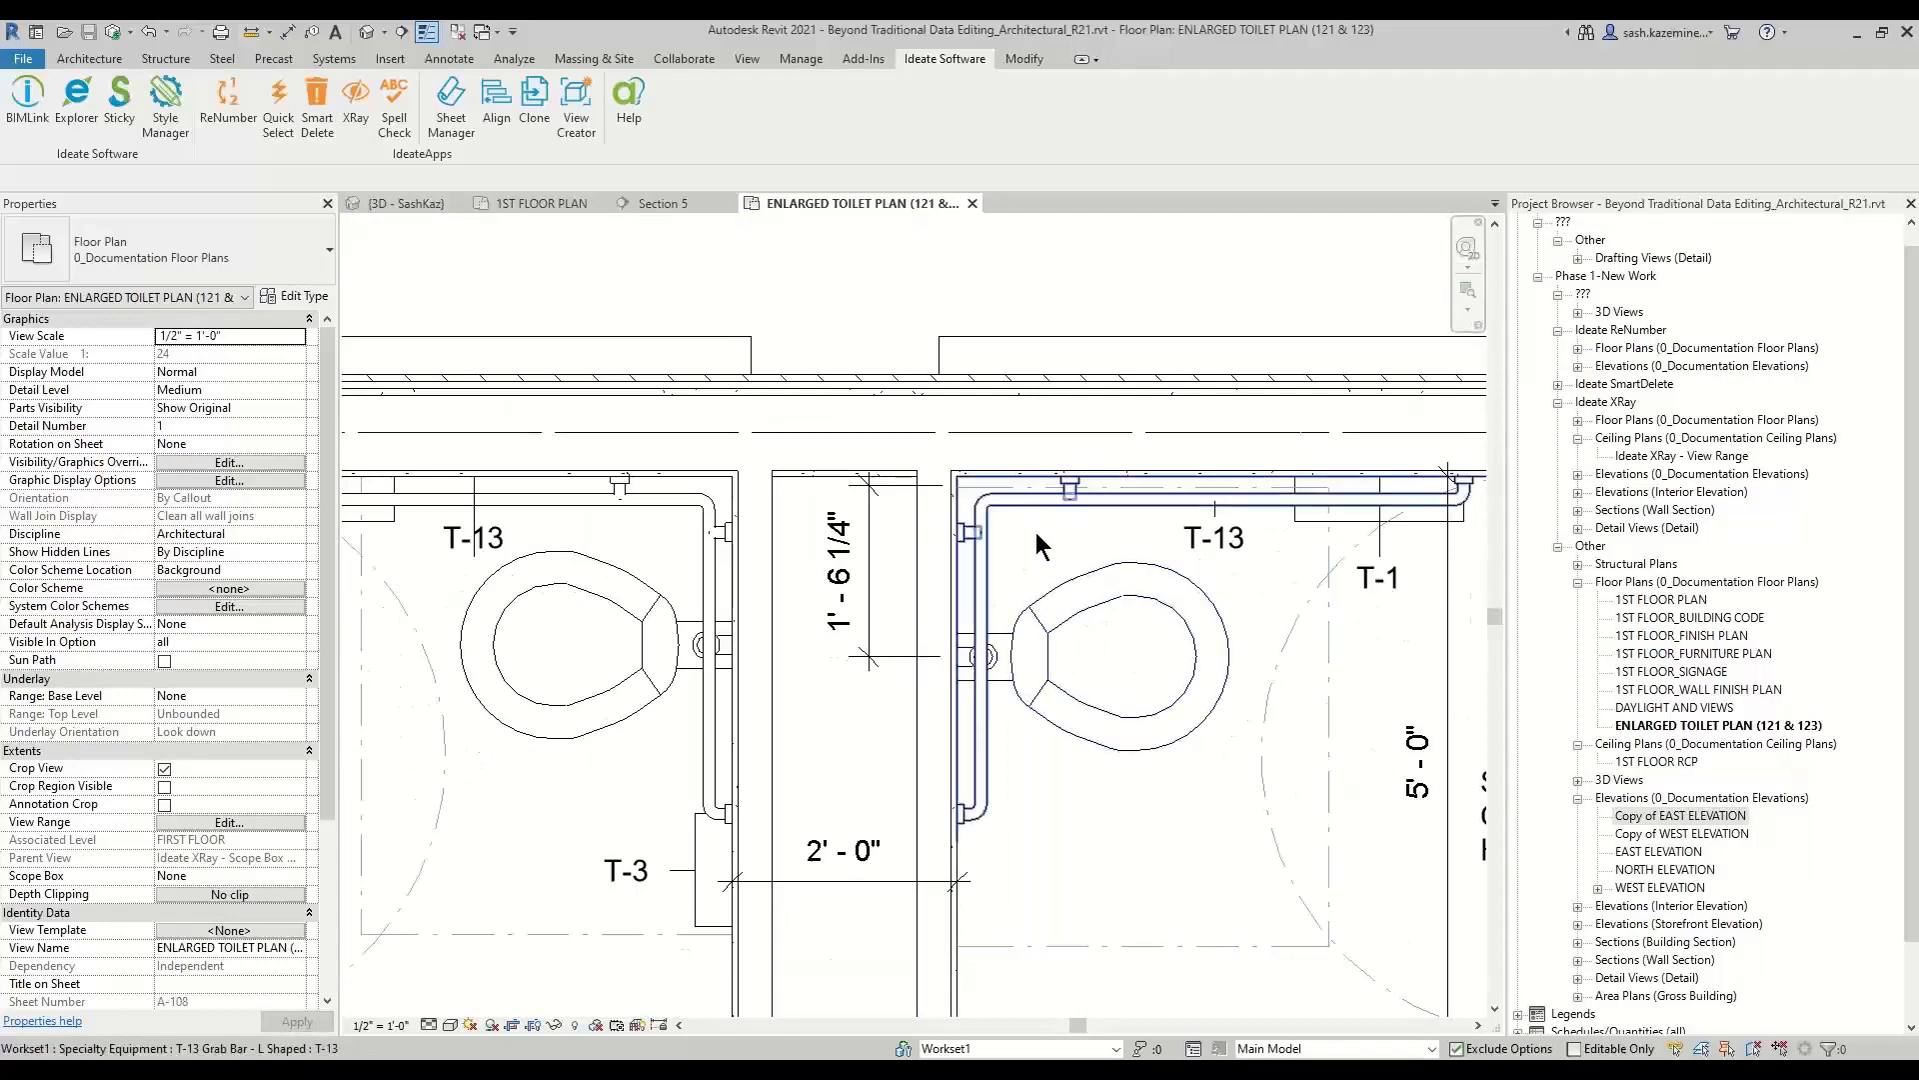
mouse_move(906, 1070)
left_click(990, 1005)
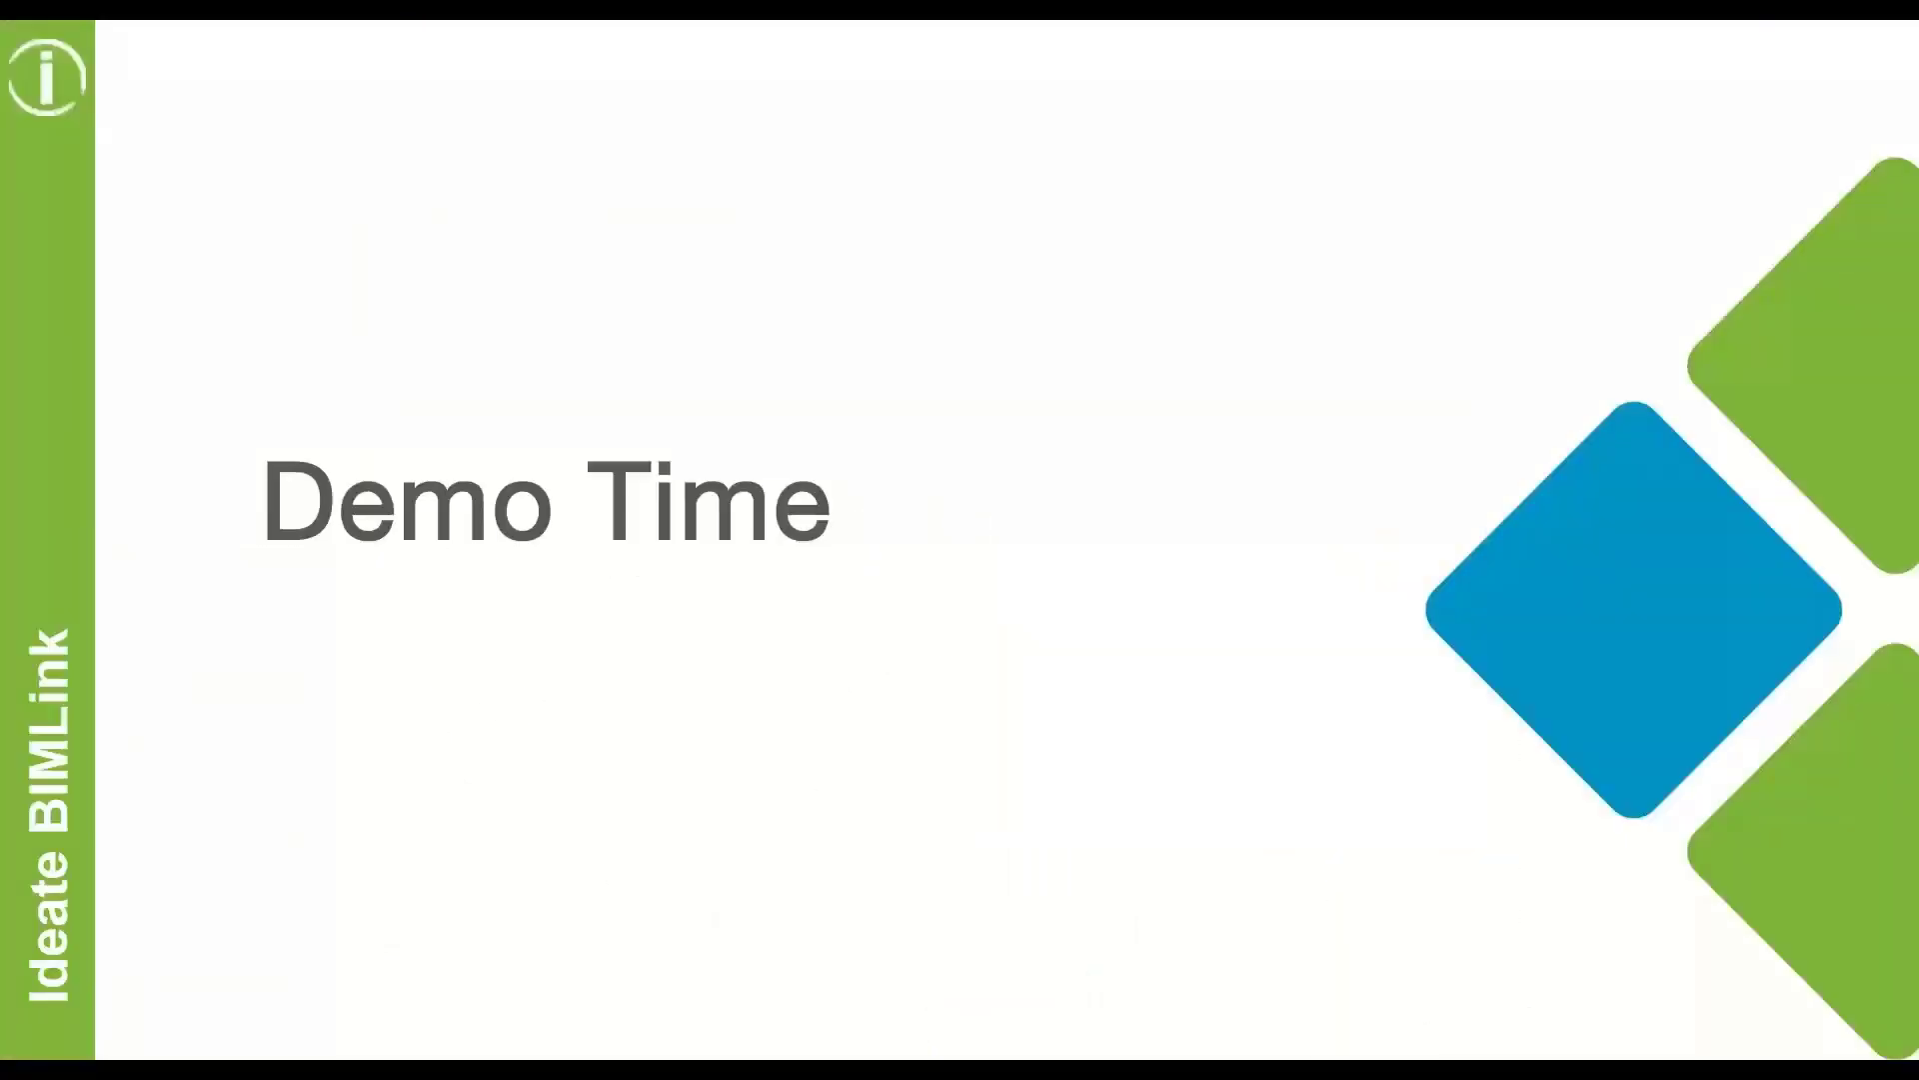
key("Right")
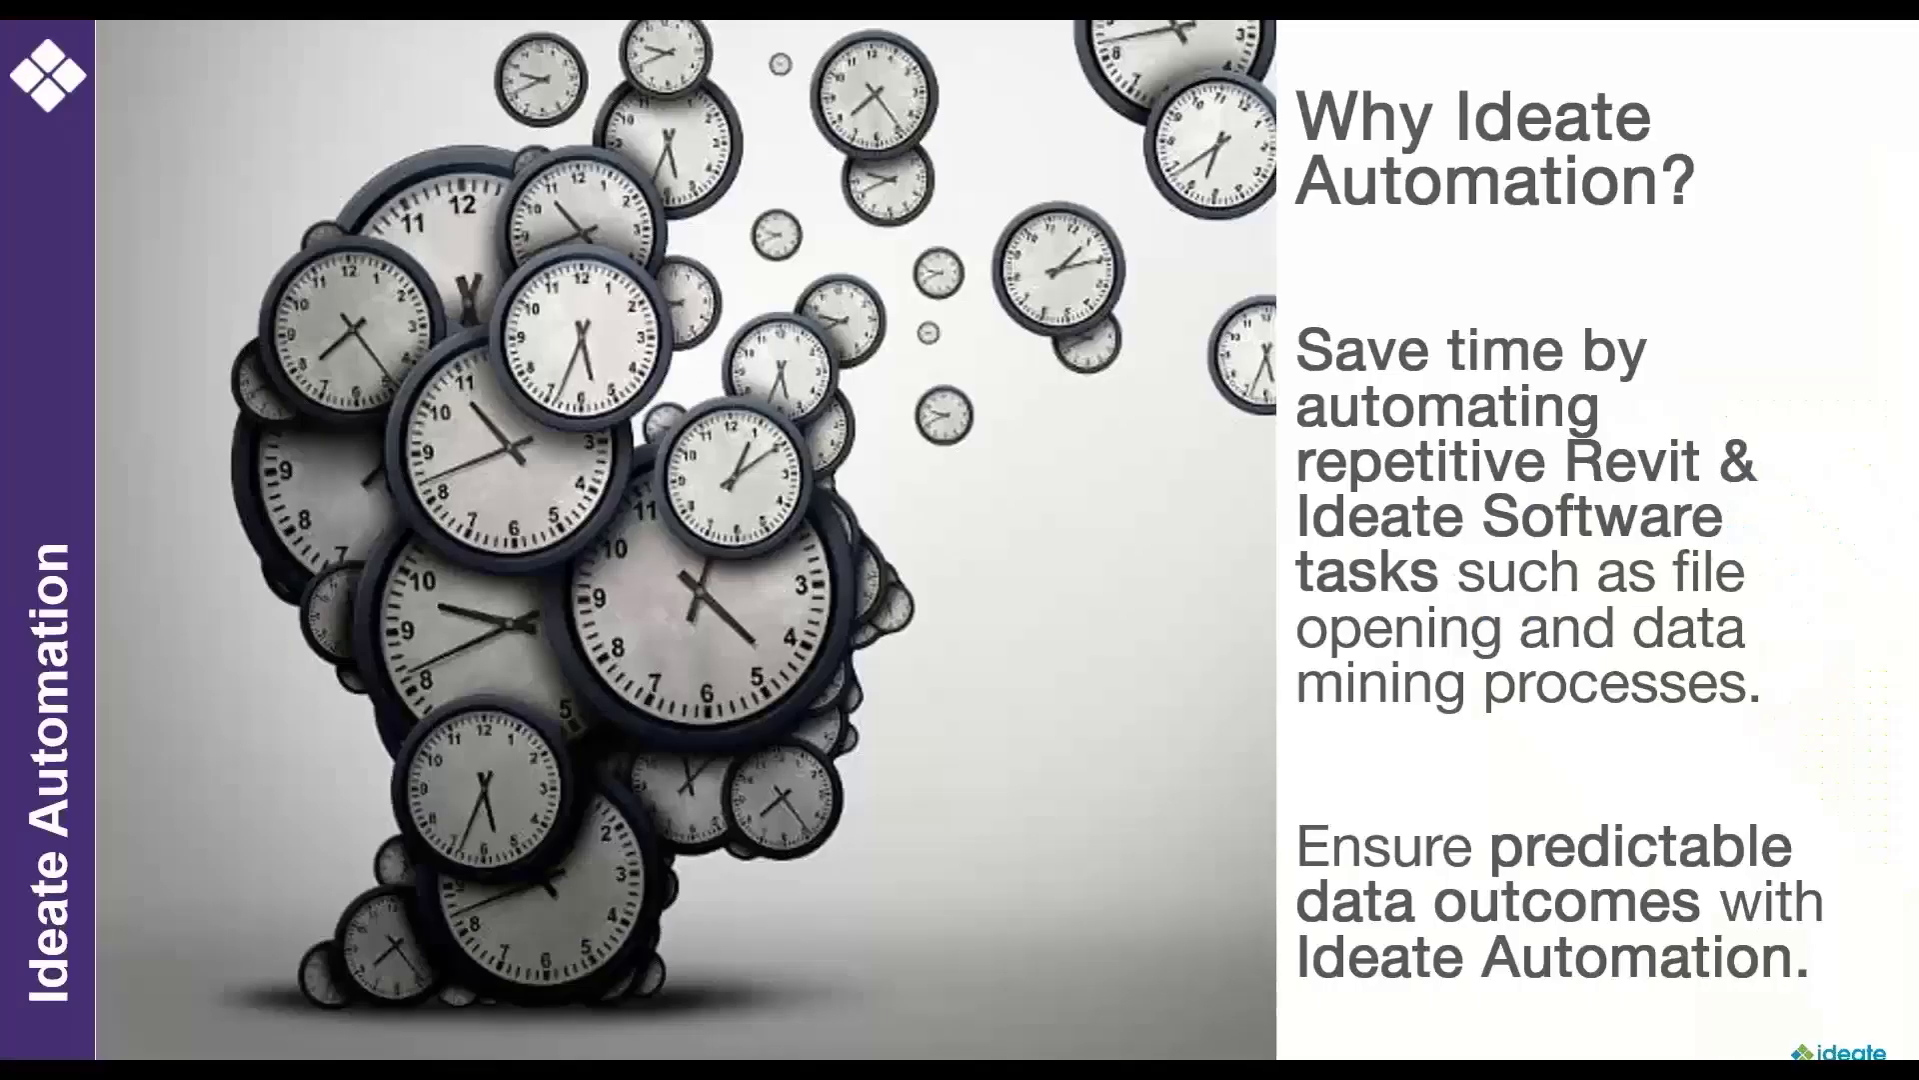